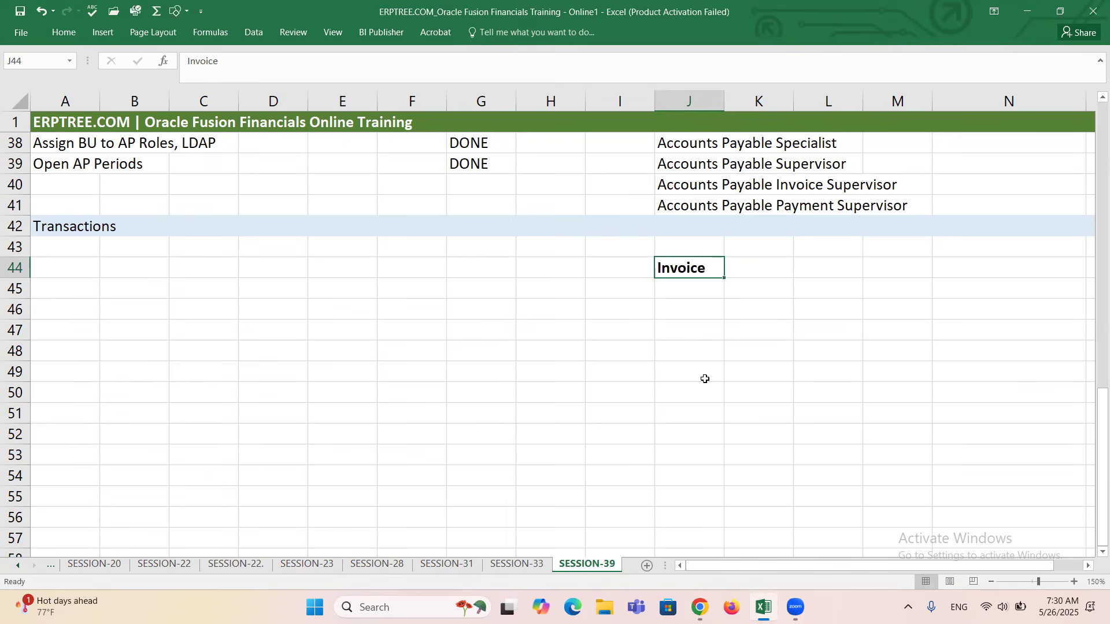
Enter the label "Header Information" in cell J46, under the Invoice heading.
left_click(687, 311)
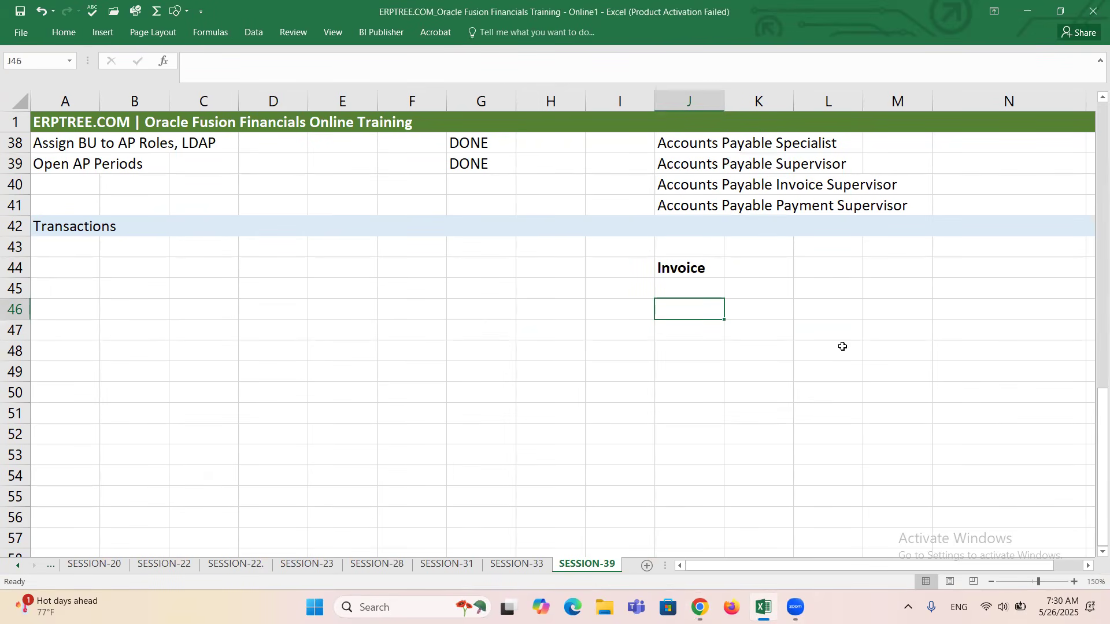
type("Head")
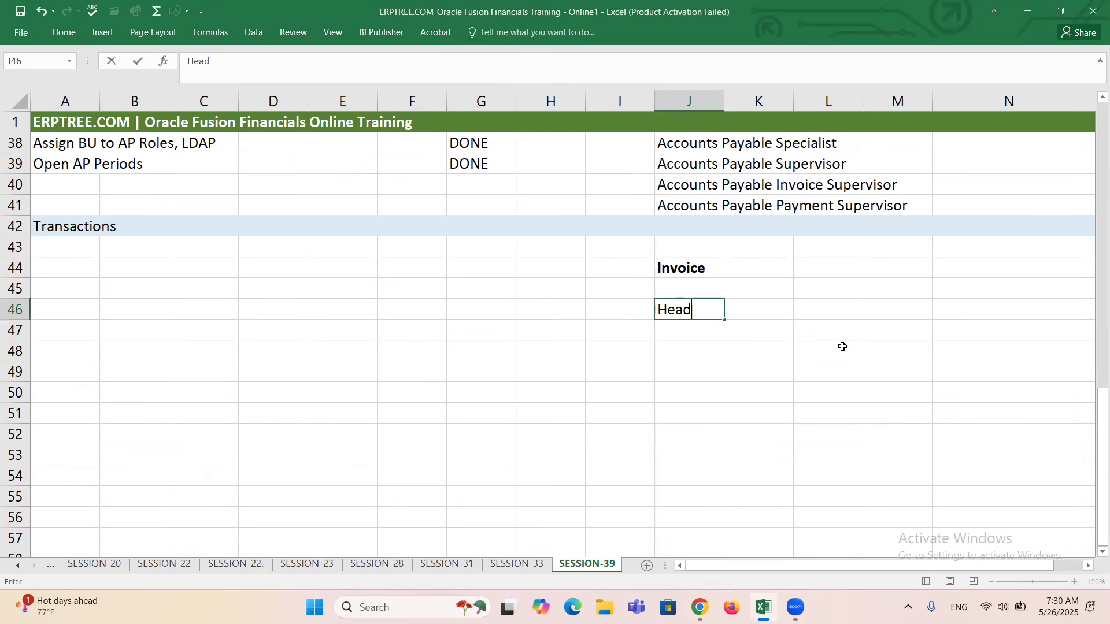
type("er Information")
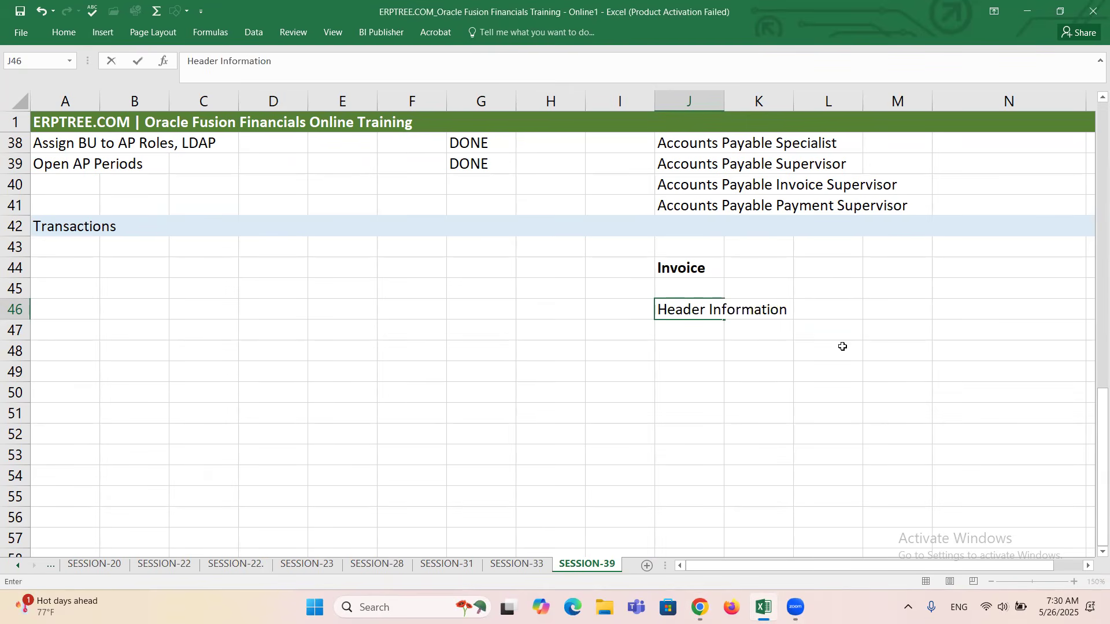
key("Return")
key("Return")
Enter the label "Lines Information" in cell J48 and "Distribution Information" in cell J50.
type("Lines Information")
left_click(698, 395)
type("Distribution Information")
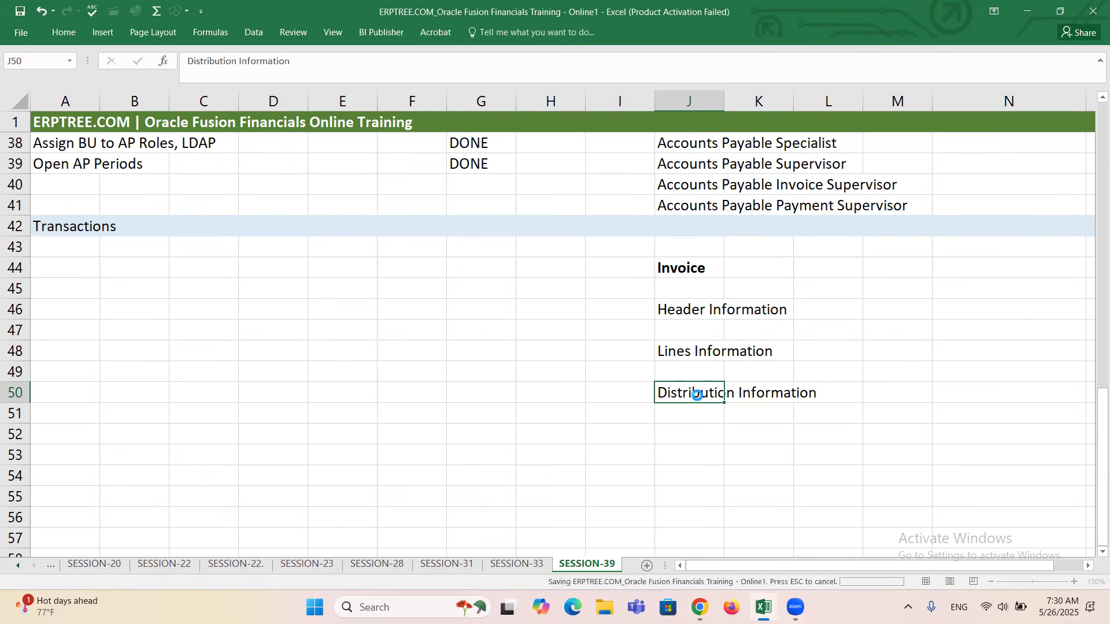
Extend the heading in cell J44 so that it reads "Invoice Structure".
left_click(712, 266)
double_click(712, 266)
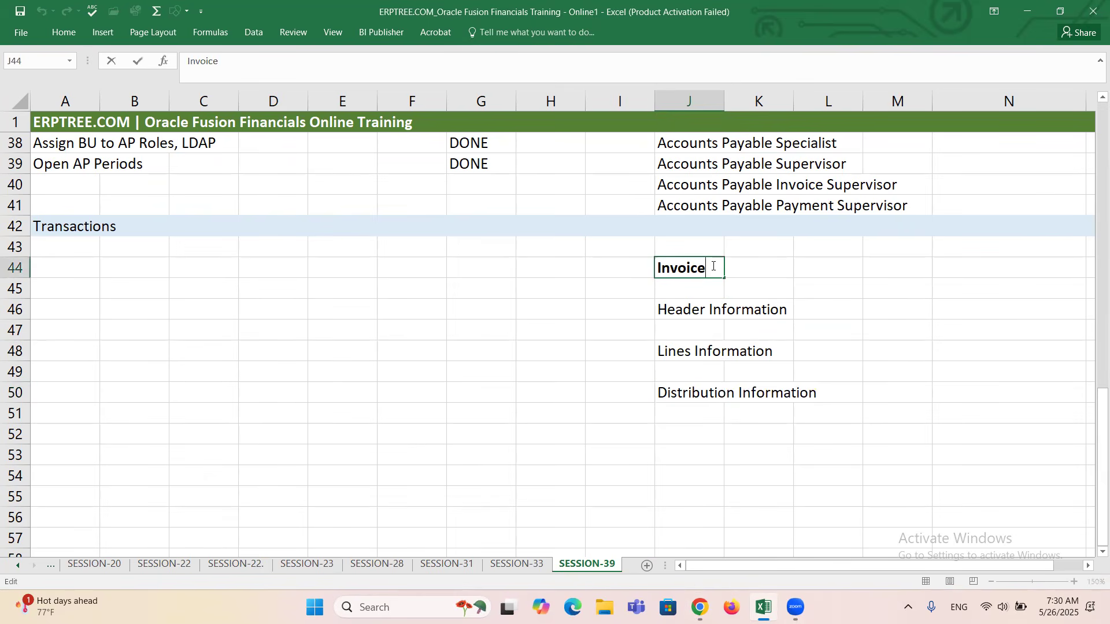
type("Structure")
key("ctrl+Return")
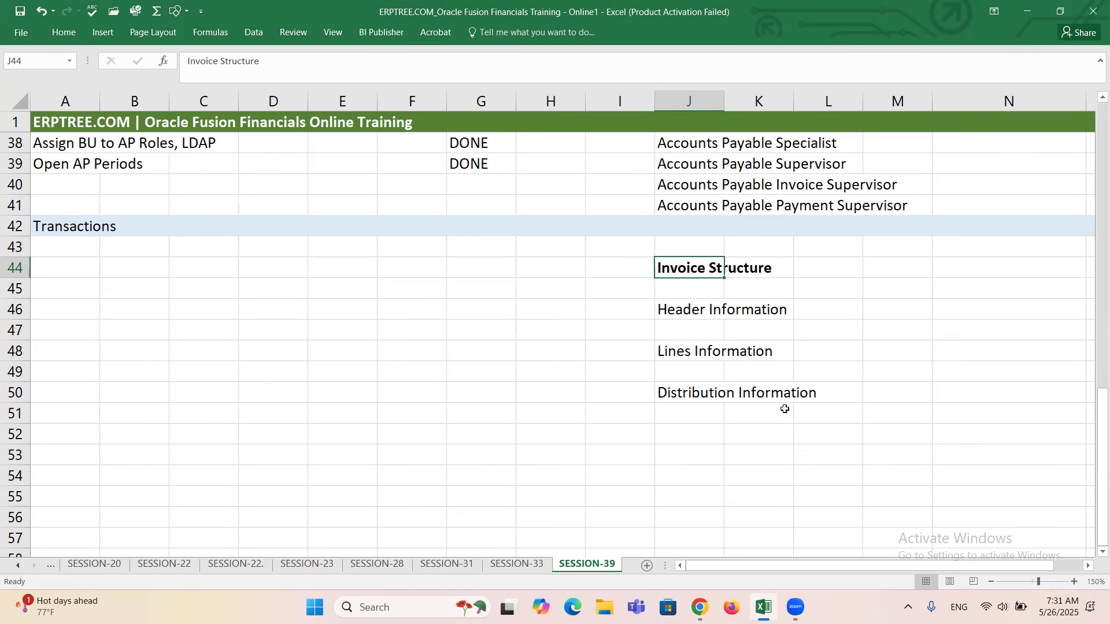
left_click(691, 313)
left_click(703, 351)
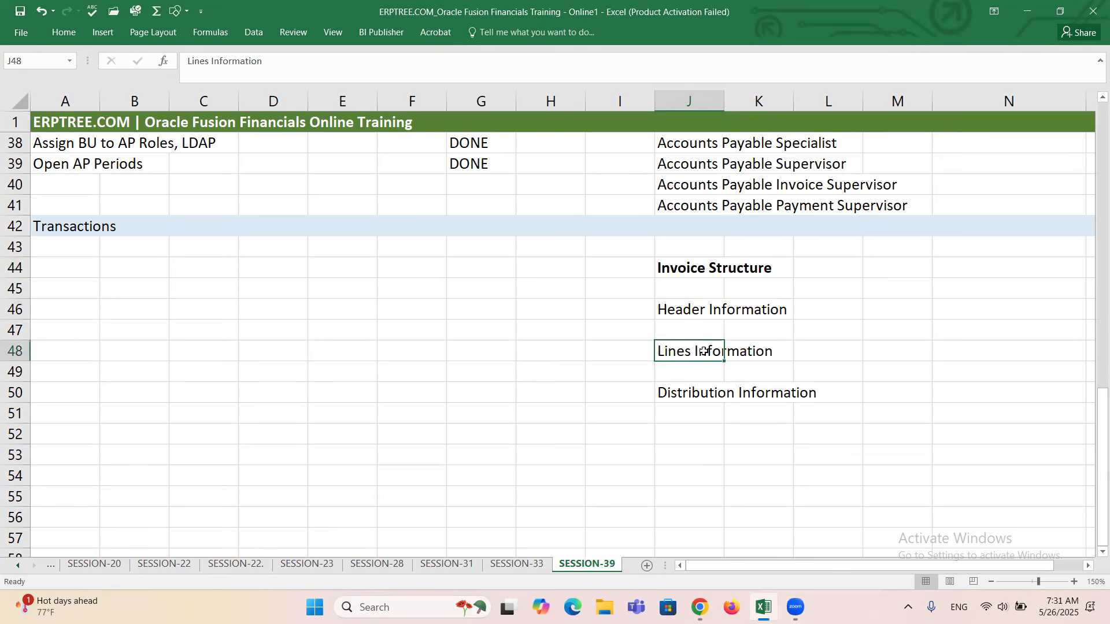
left_click(712, 391)
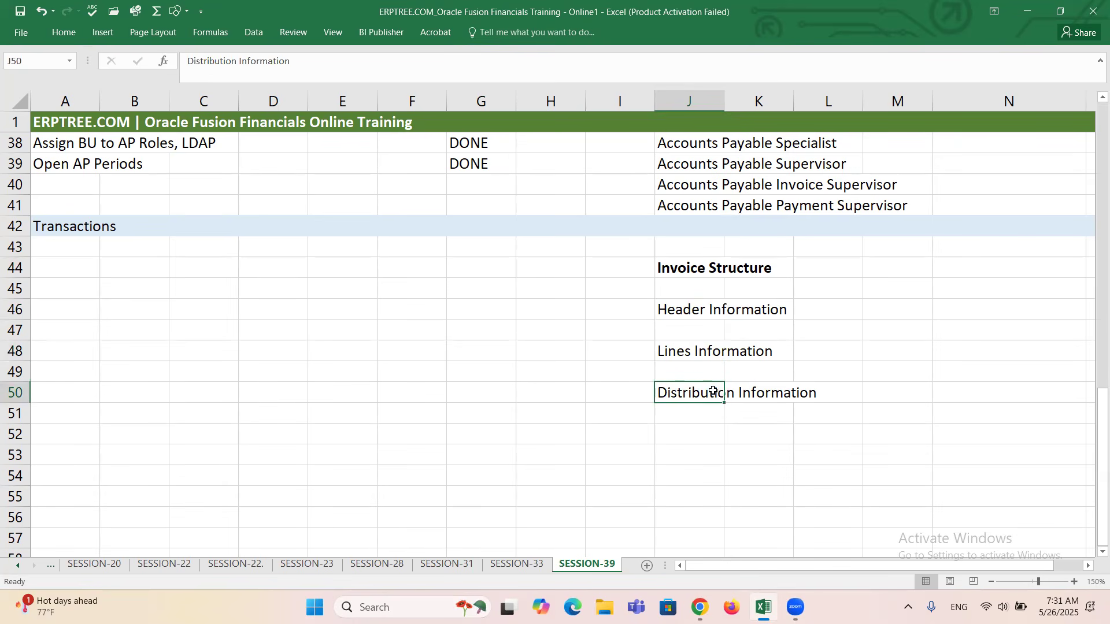
Append ": BU, Supplier" to the Header Information label in cell J46.
left_click(689, 307)
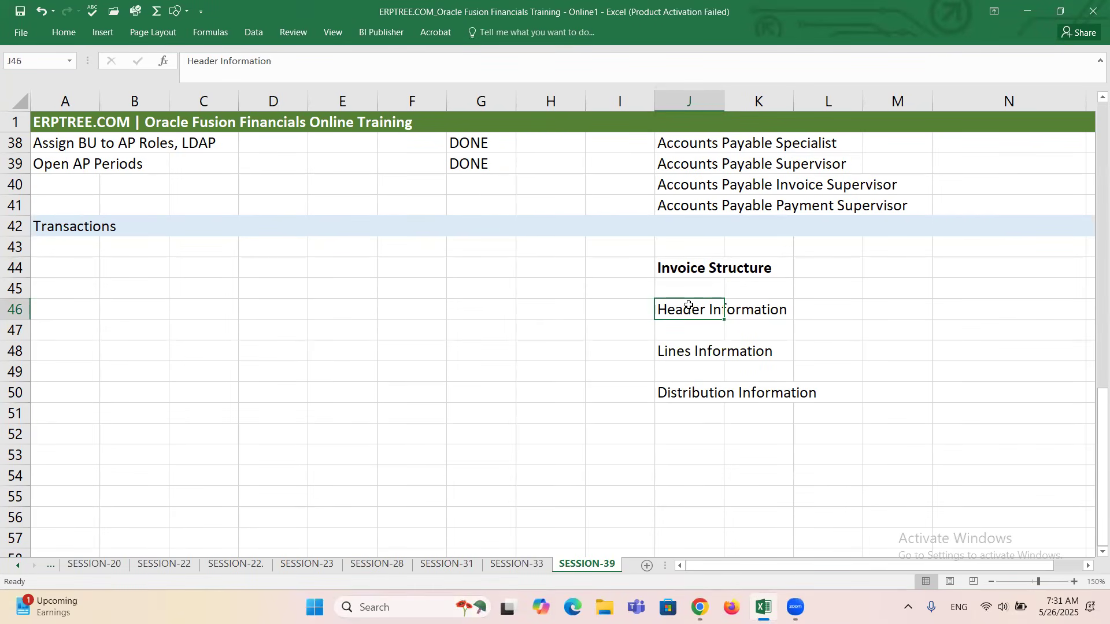
left_click(1090, 566)
left_click(1089, 566)
left_click(1090, 566)
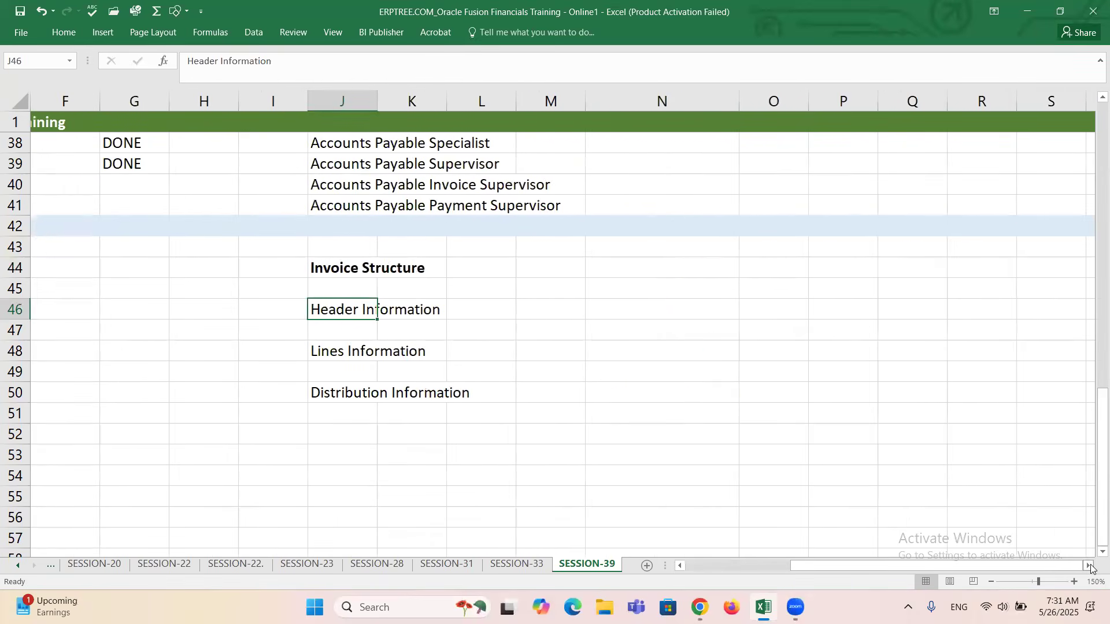
double_click(359, 307)
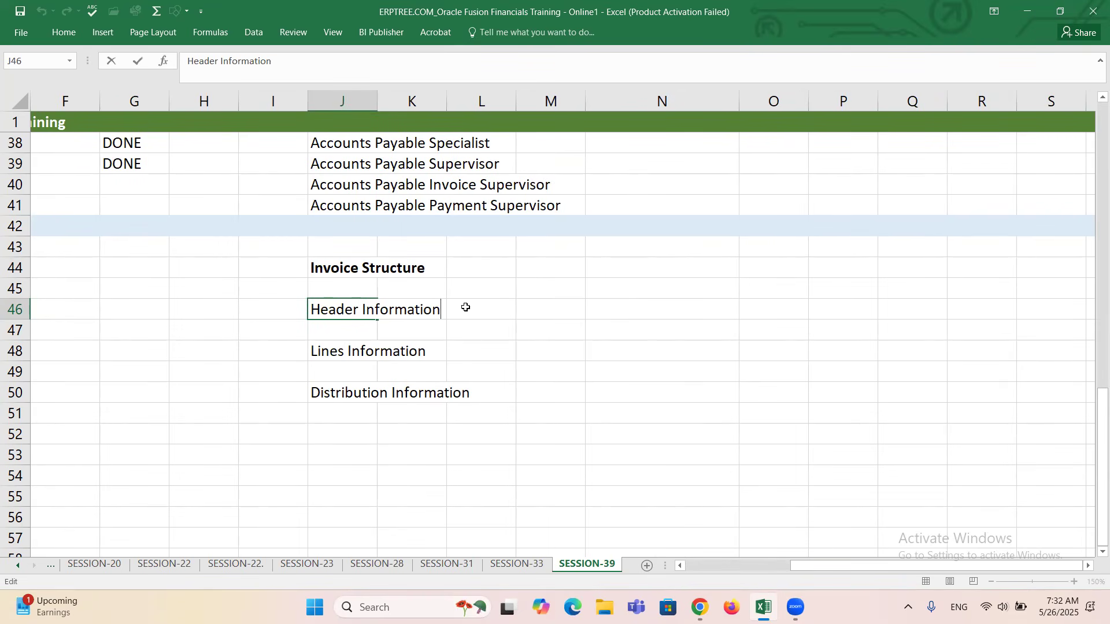
type(": BU, Supplier")
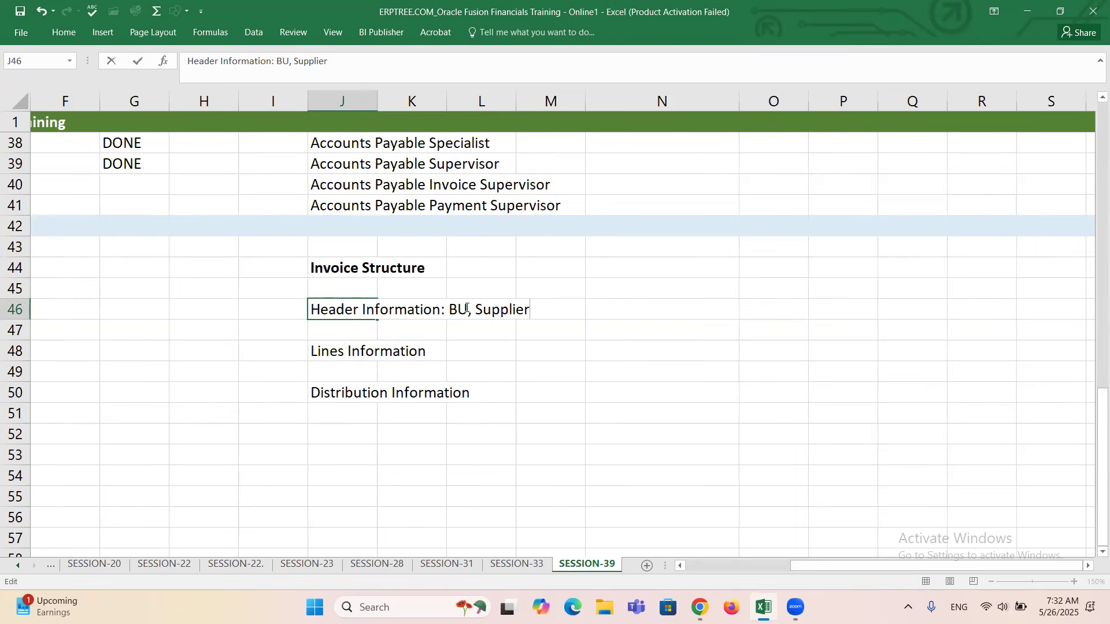
type(", Invoice Number")
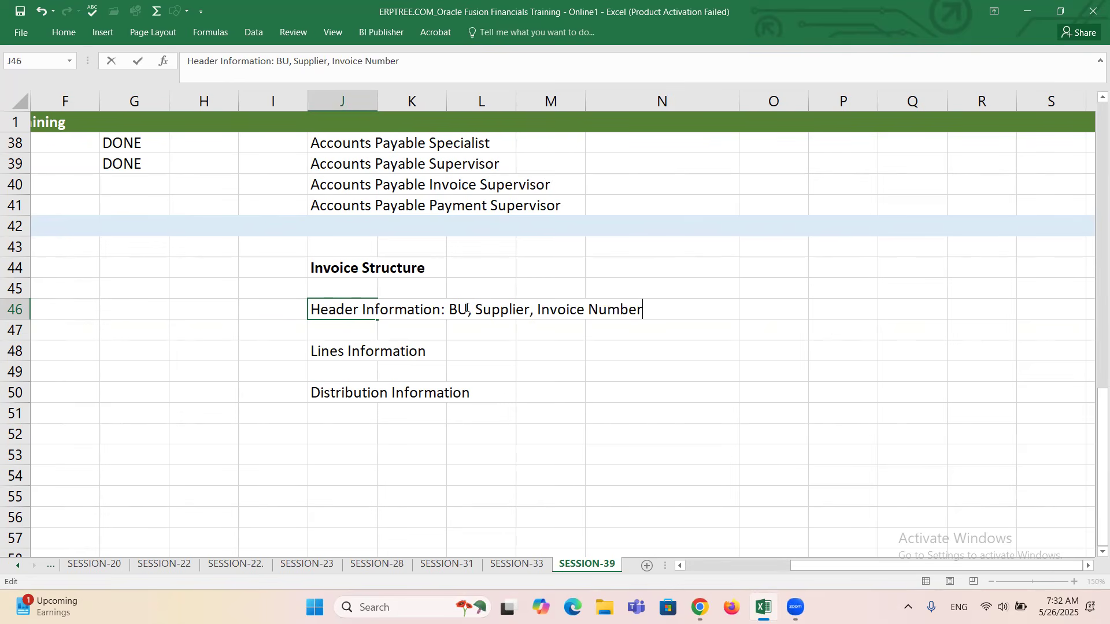
type(", Currency, Pay")
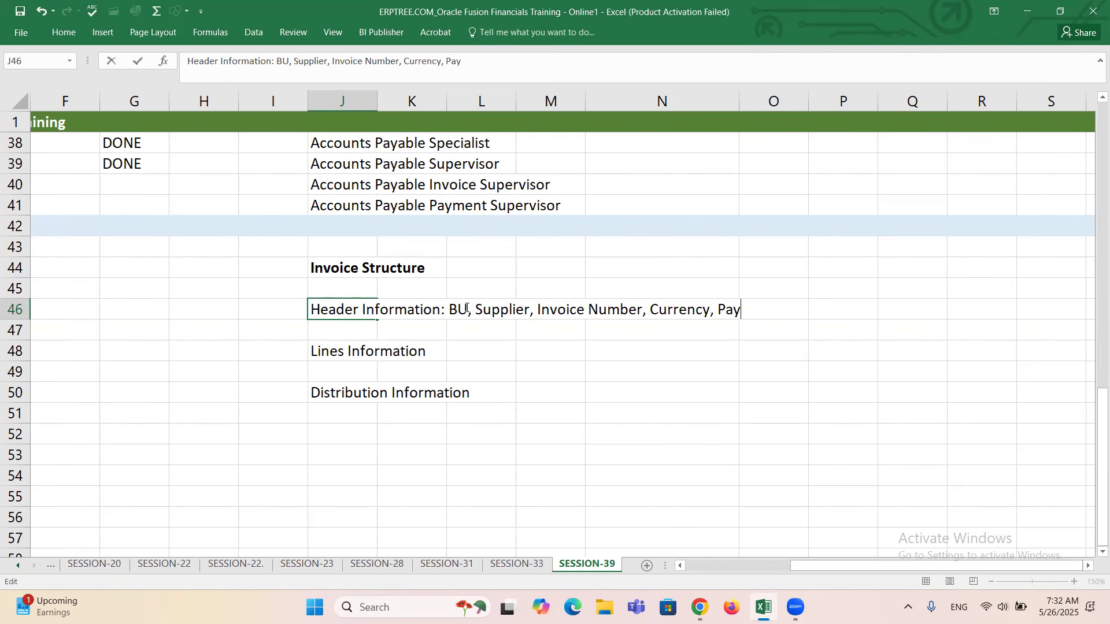
type("ment Terms")
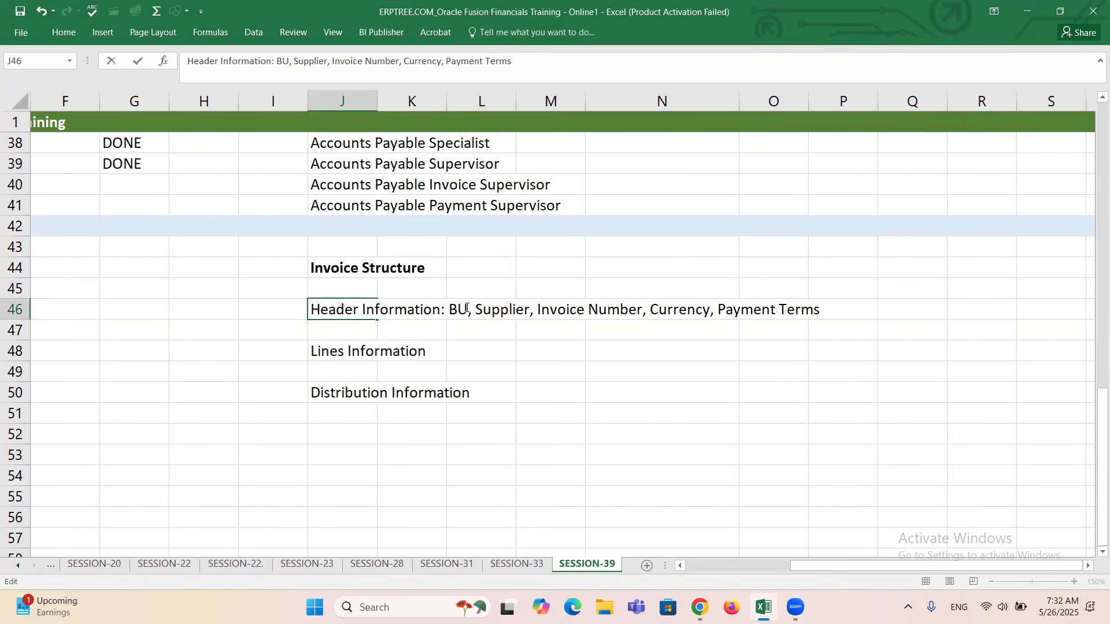
type(", Payment Method")
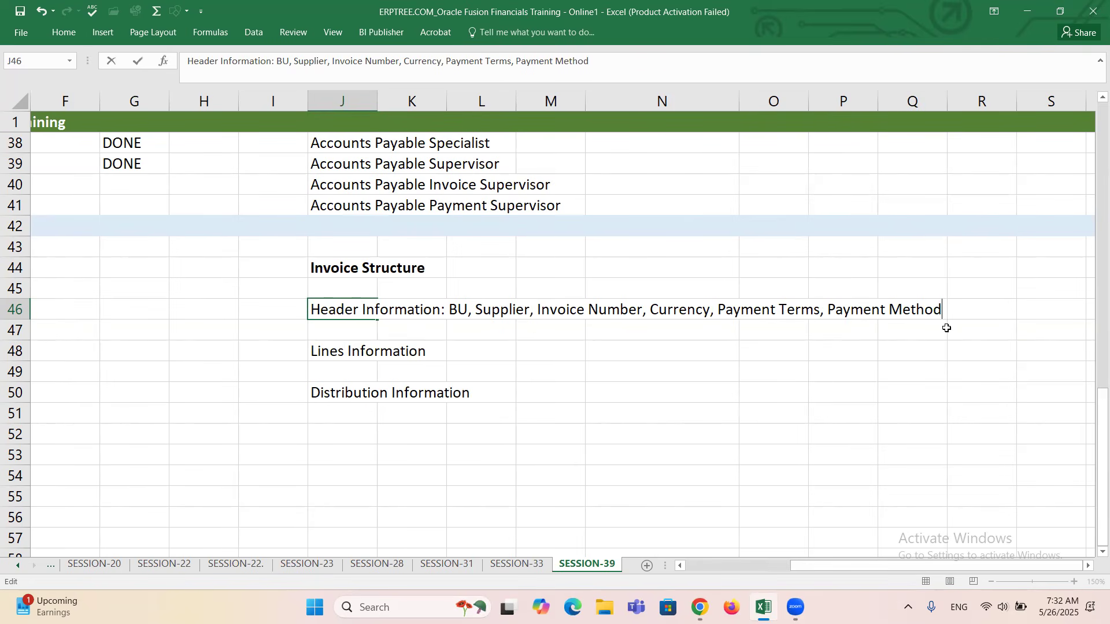
Complete the header field list in cell J46 with "Payment Method, Invoice Date".
type(", Date")
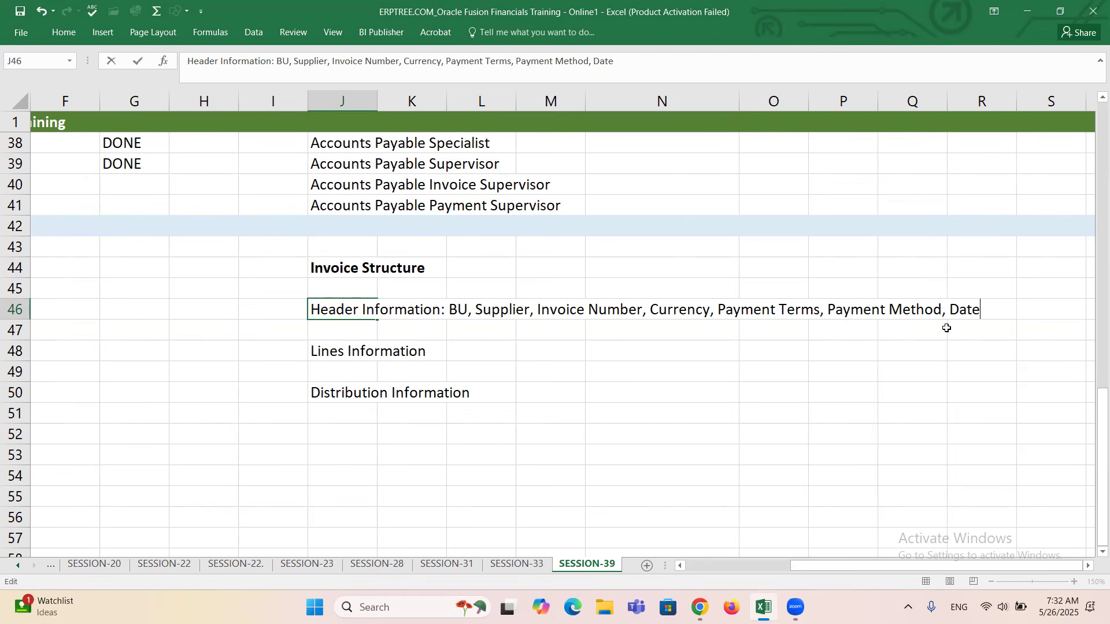
left_click(952, 303)
type("Invoice")
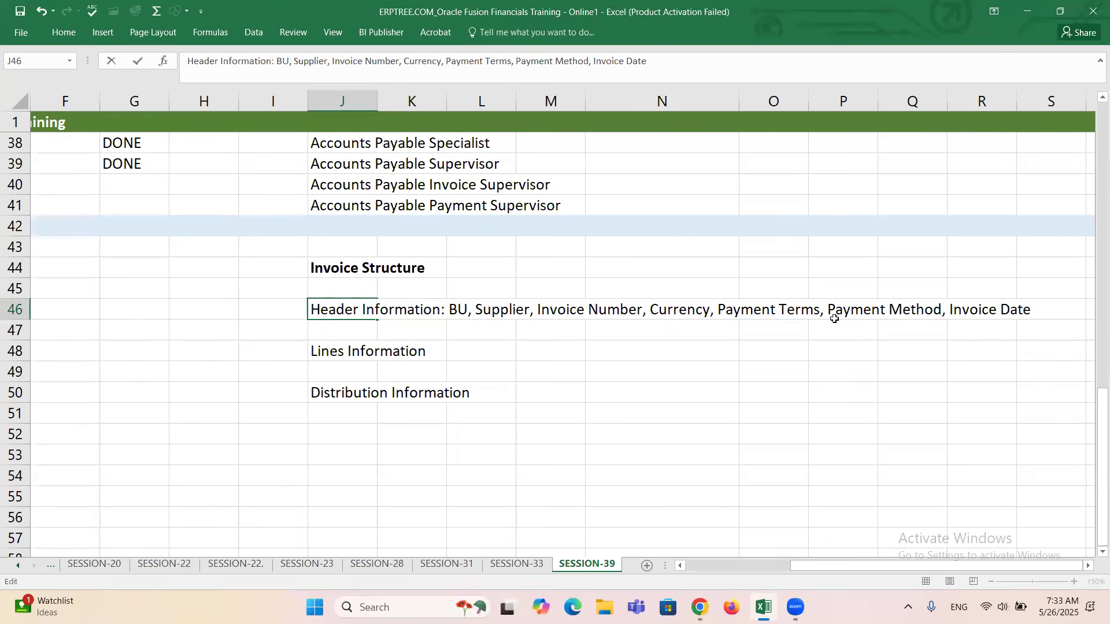
Insert "& Site" after Supplier in the header field list so that it reads "Supplier & Site".
left_click(508, 311)
left_click(530, 304)
type("&")
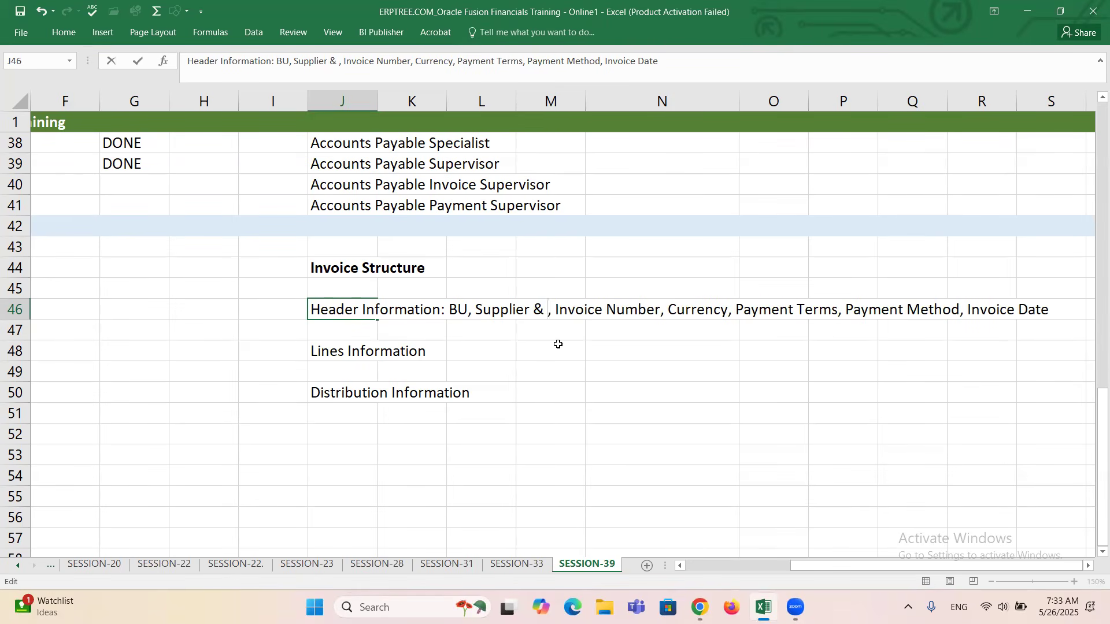
type(" Site")
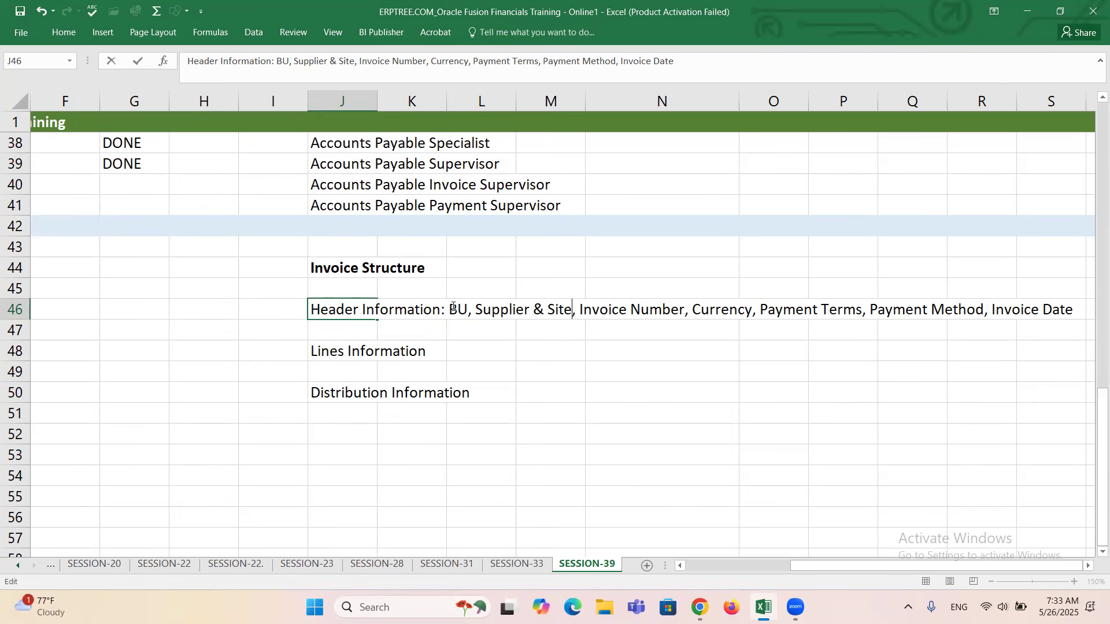
left_click_drag(449, 309, 469, 310)
left_click_drag(549, 309, 573, 309)
left_click_drag(476, 312, 572, 315)
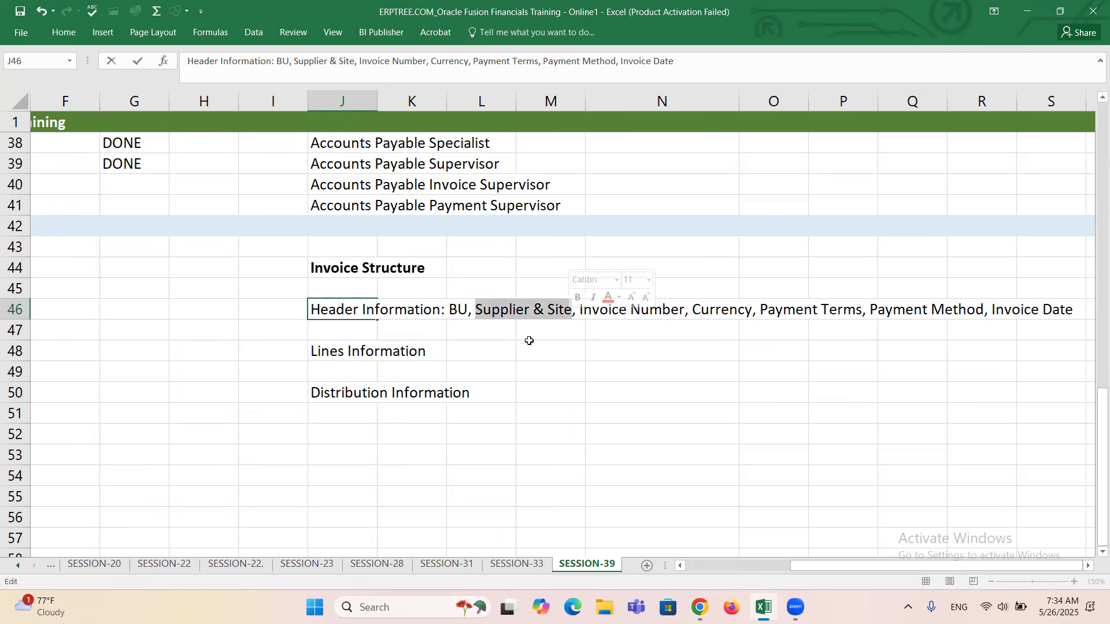
Switch to the Oracle Create Invoice page in Chrome and examine the Business Unit in the invoice header.
key("alt+Tab")
left_click(221, 303)
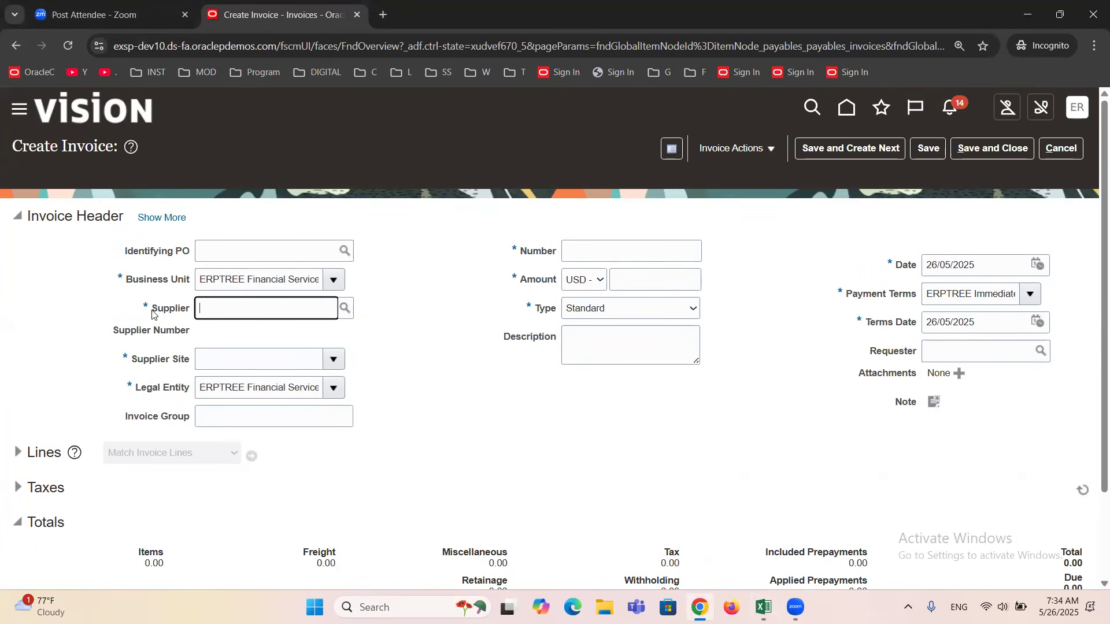
triple_click(242, 278)
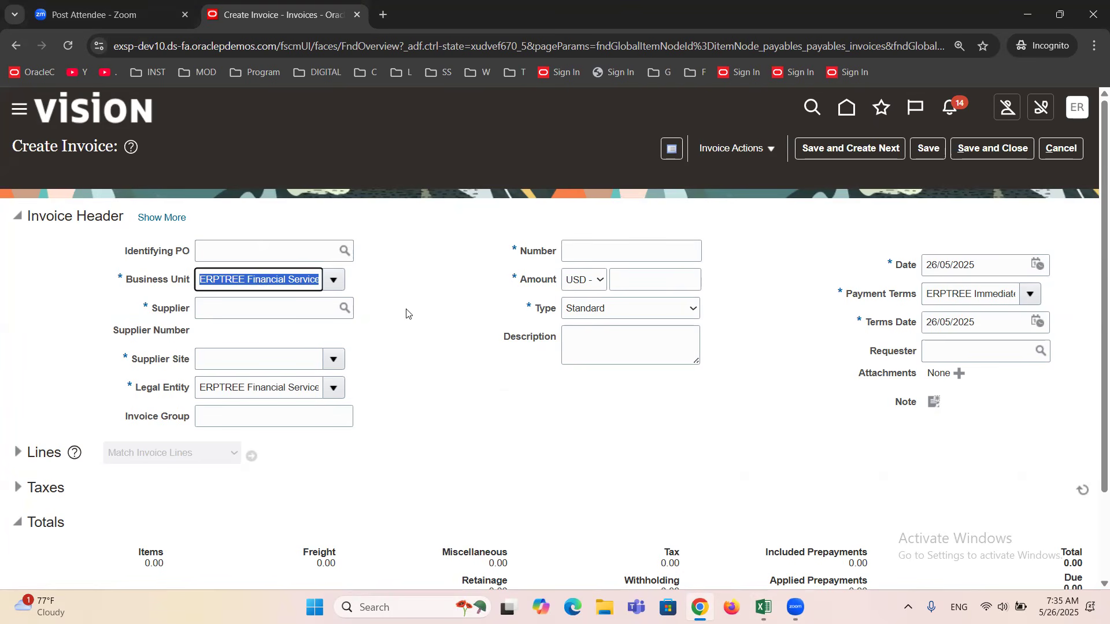
Open the supplier lookup of the invoice header and search for suppliers with "E".
left_click(343, 311)
left_click(343, 313)
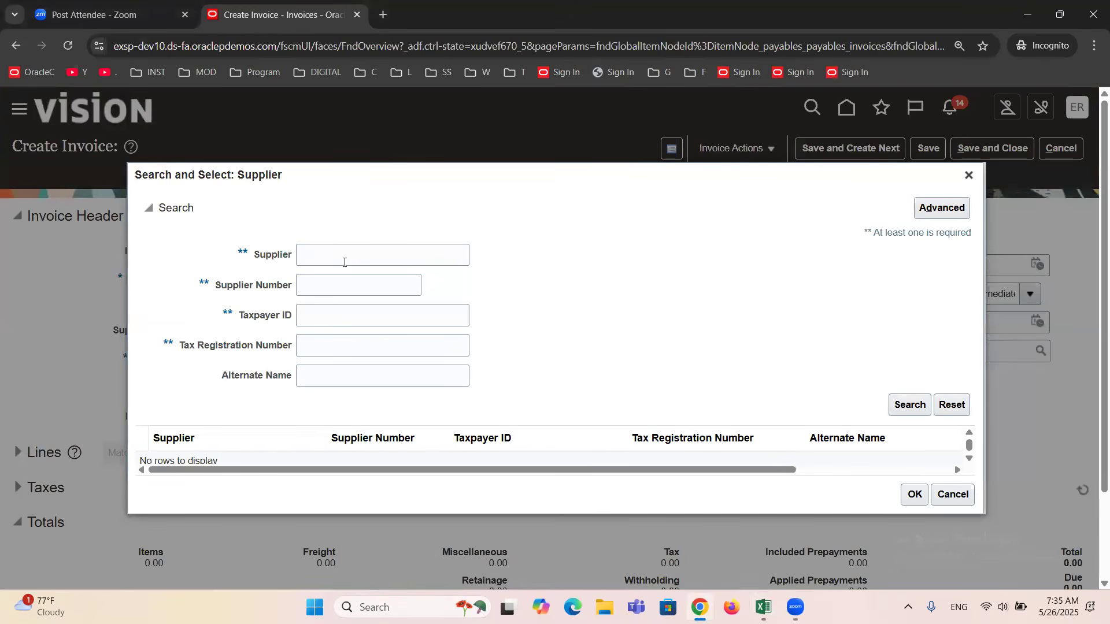
left_click(345, 263)
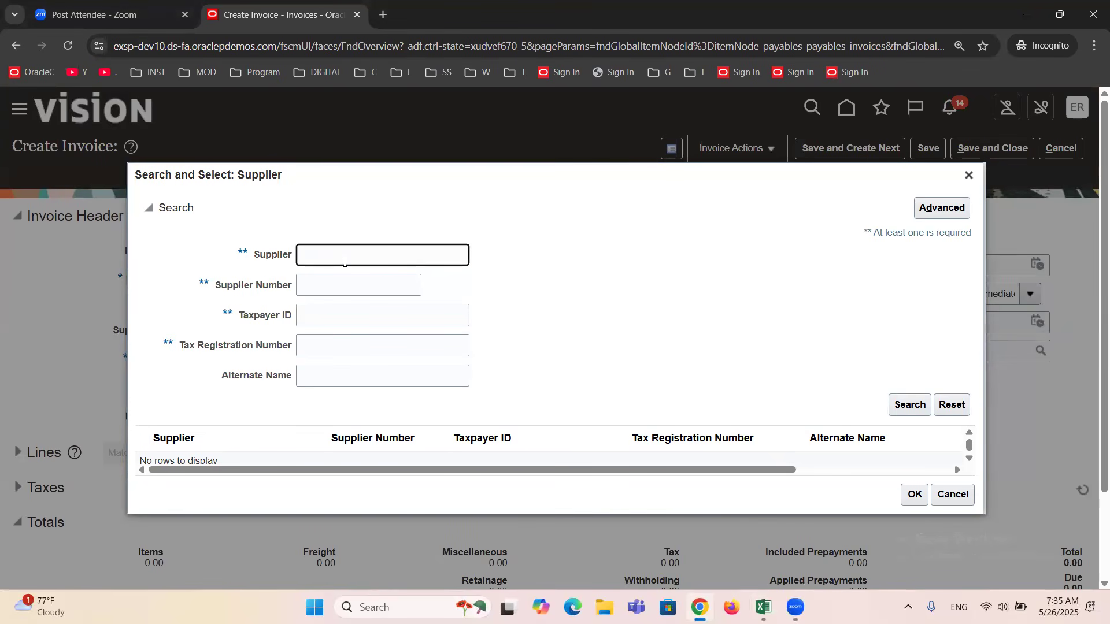
type("E")
left_click(905, 405)
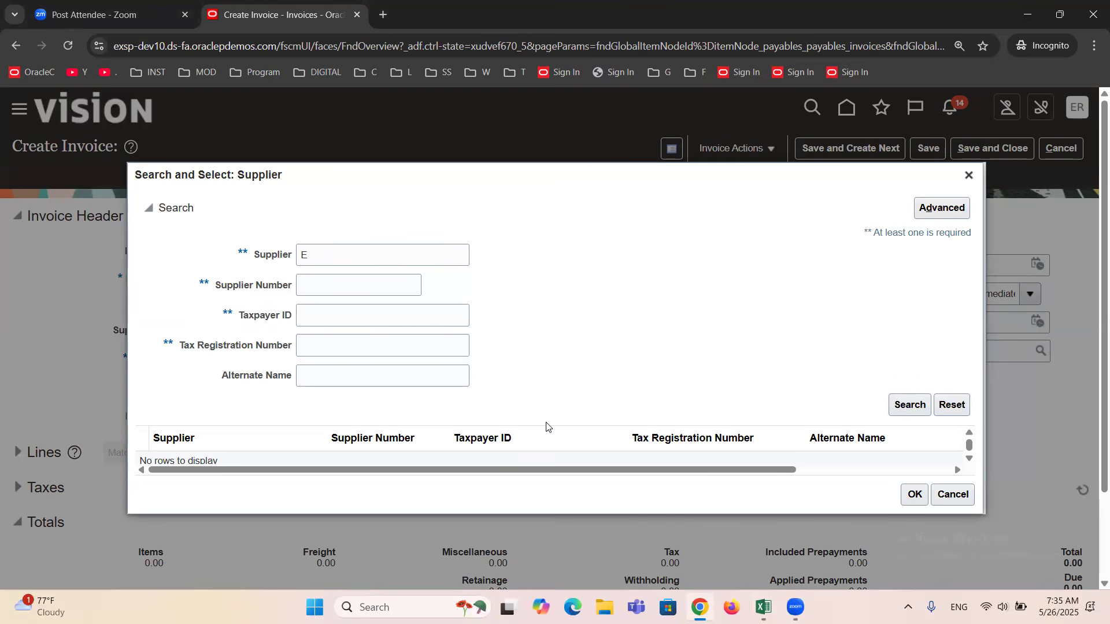
Search the supplier lookup for "ERPTREE".
left_click(338, 246)
type("ERP")
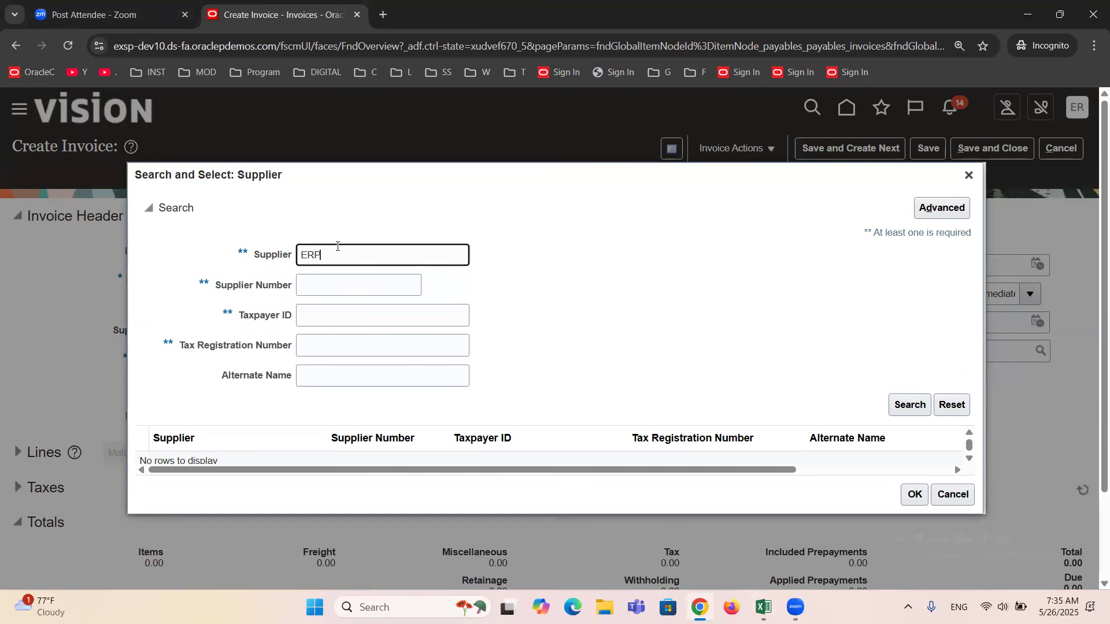
type("TREE")
left_click(909, 409)
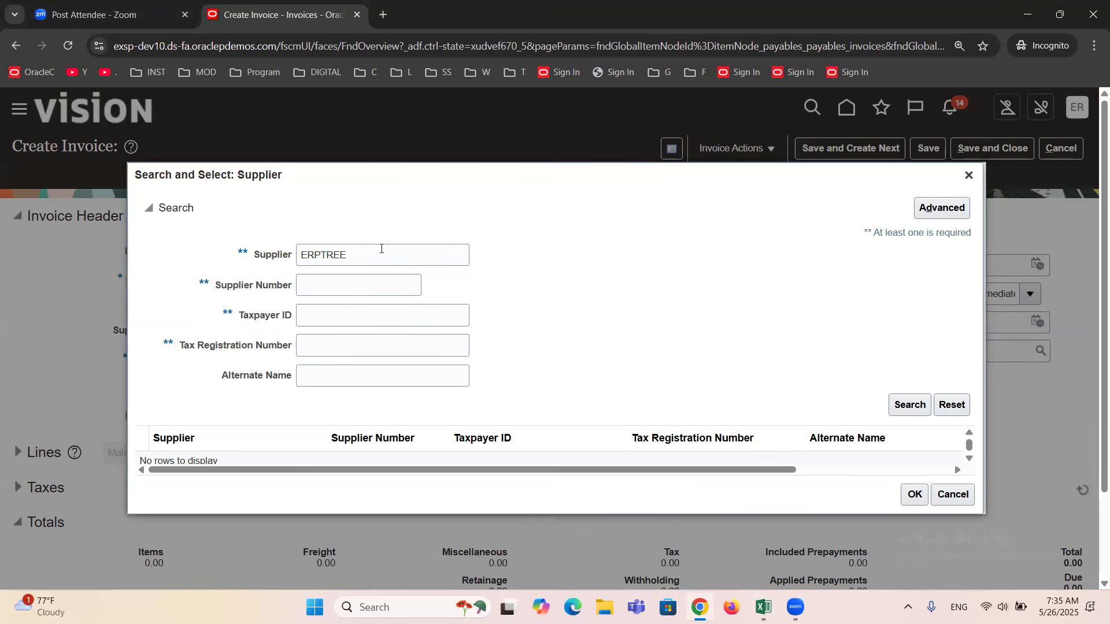
Search the supplier lookup for "AMEX Corporation" and close the lookup without choosing a supplier.
double_click(381, 249)
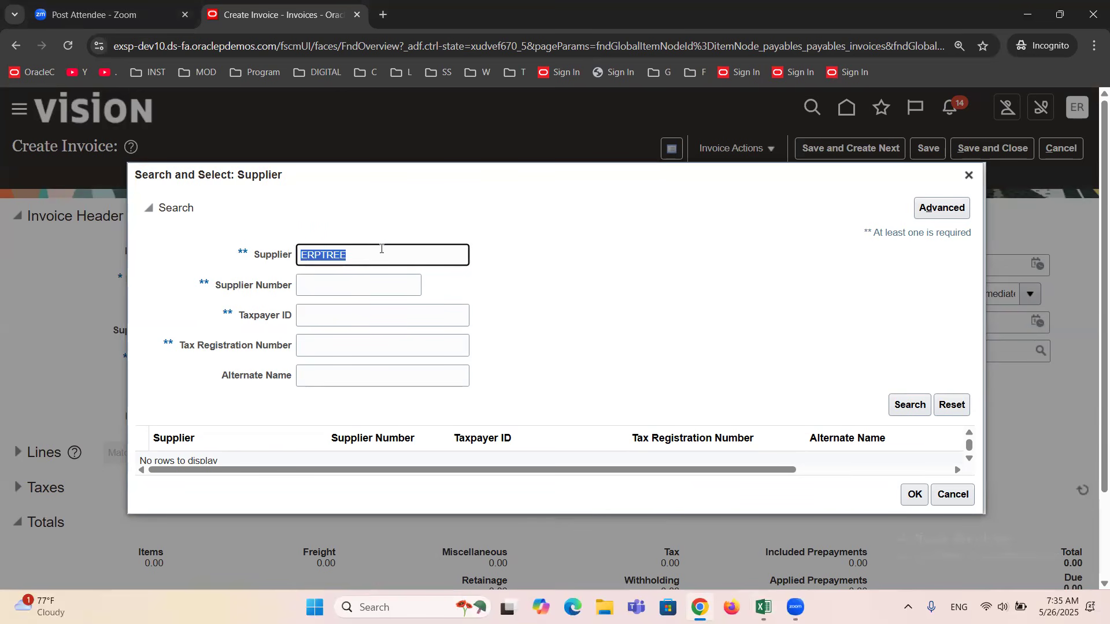
type("AMEX Corporation")
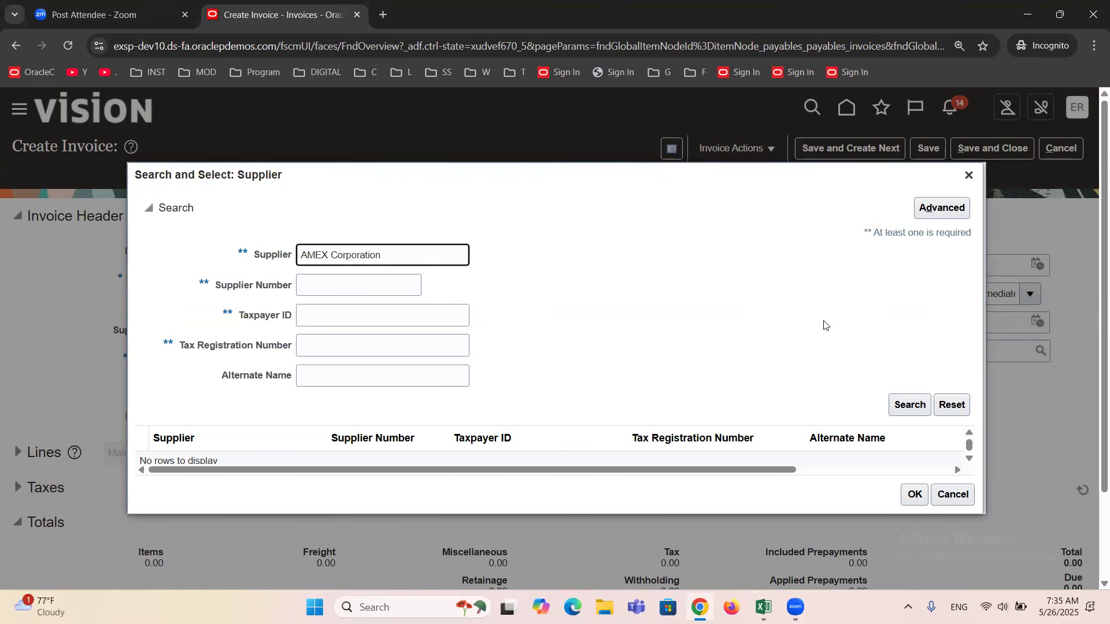
left_click(905, 406)
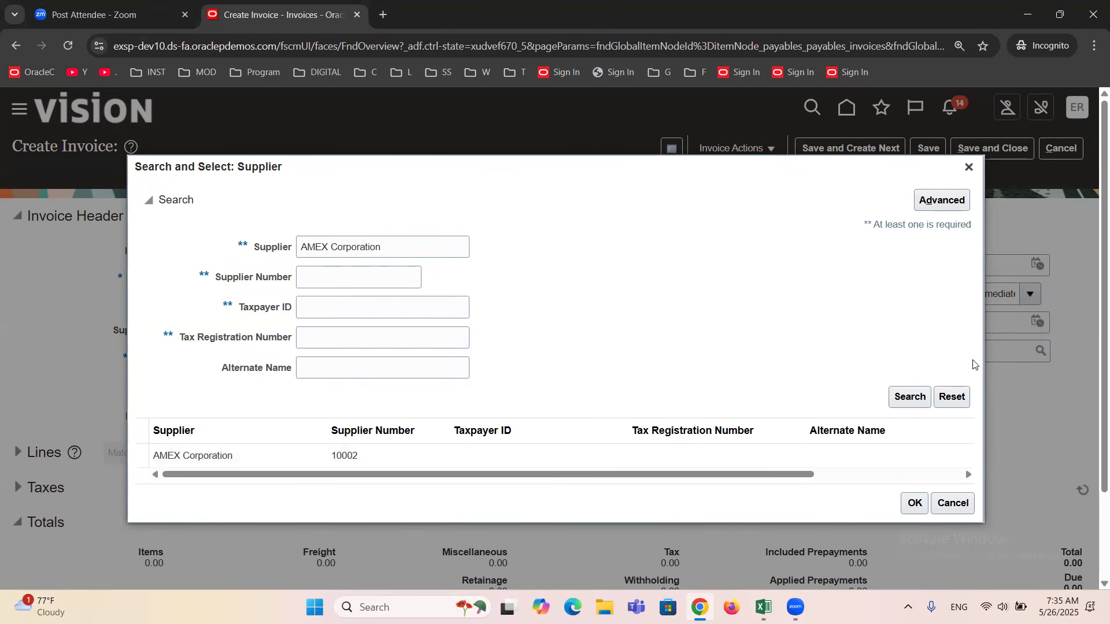
left_click(969, 168)
triple_click(243, 281)
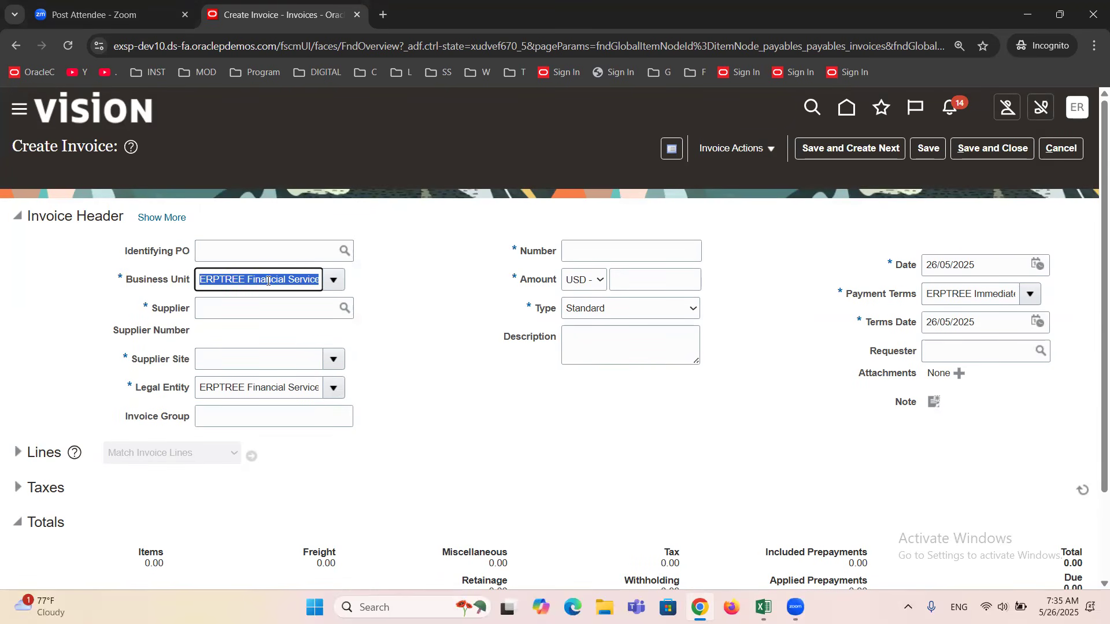
left_click(279, 305)
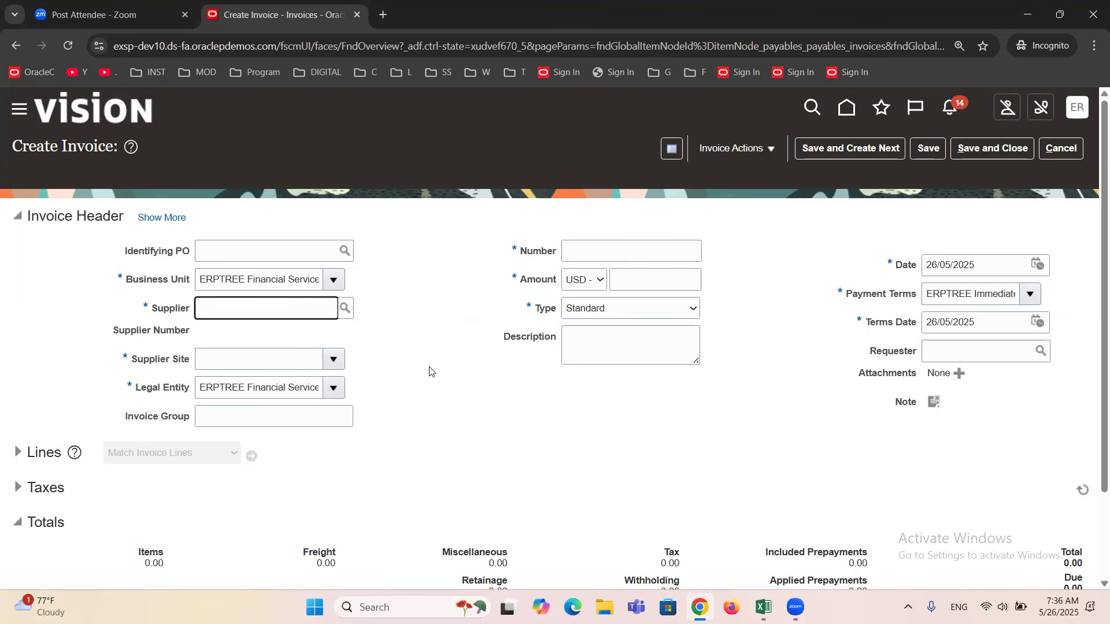
left_click_drag(151, 308, 203, 314)
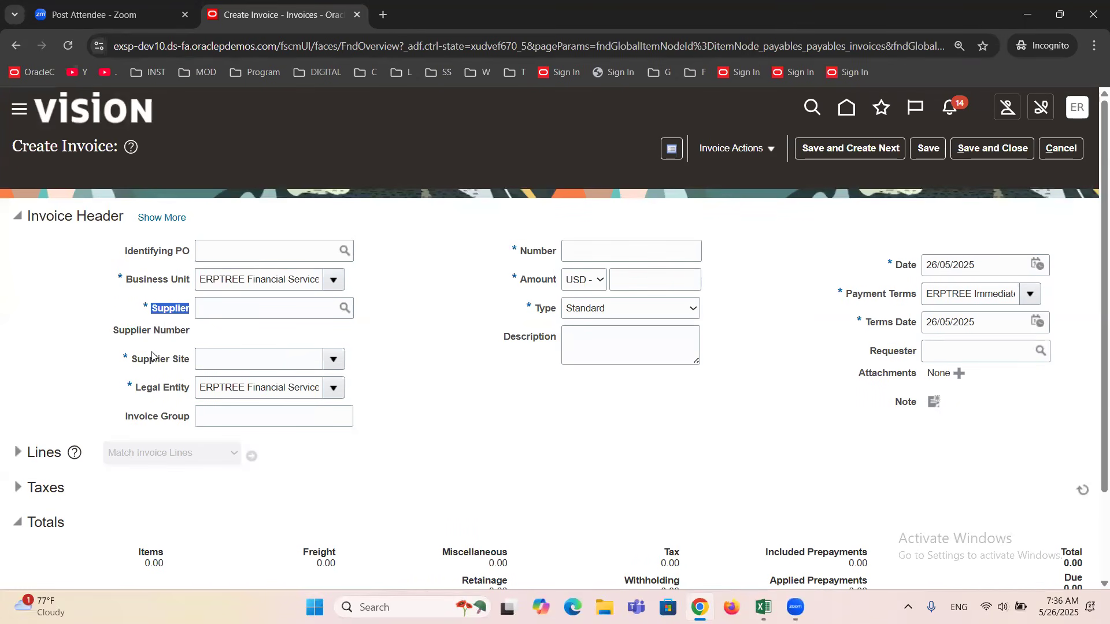
left_click(375, 345)
Switch to the Excel training sheet and highlight BU, Supplier & Site and Invoice Number in turn in the Header Information line.
left_click(764, 608)
left_click_drag(573, 310, 468, 311)
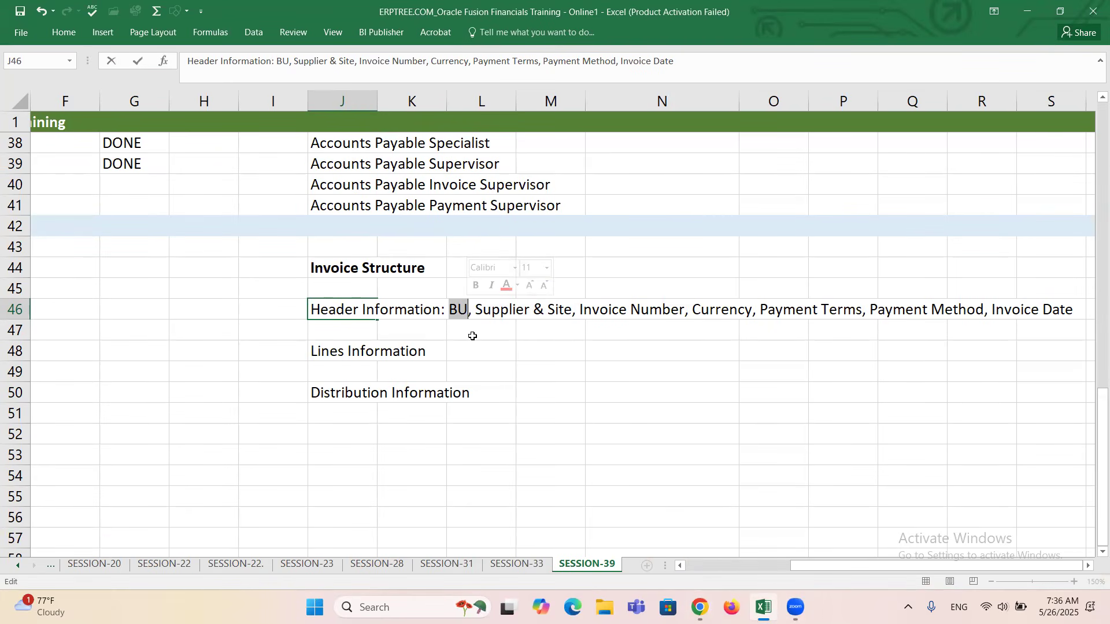
left_click_drag(475, 312, 574, 318)
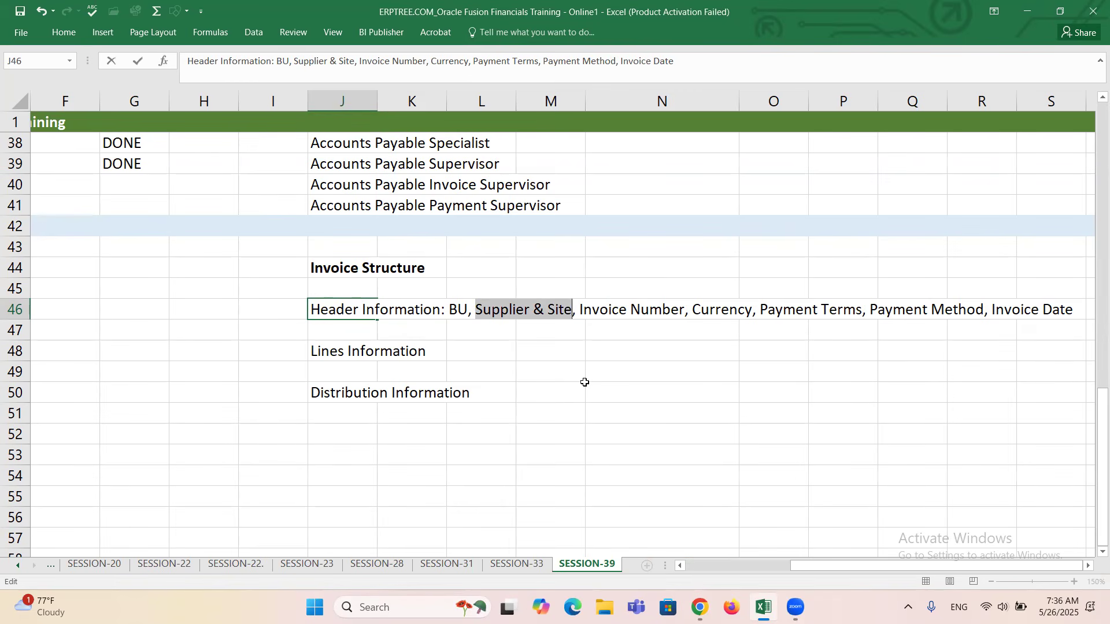
left_click(596, 309)
left_click_drag(596, 309, 685, 312)
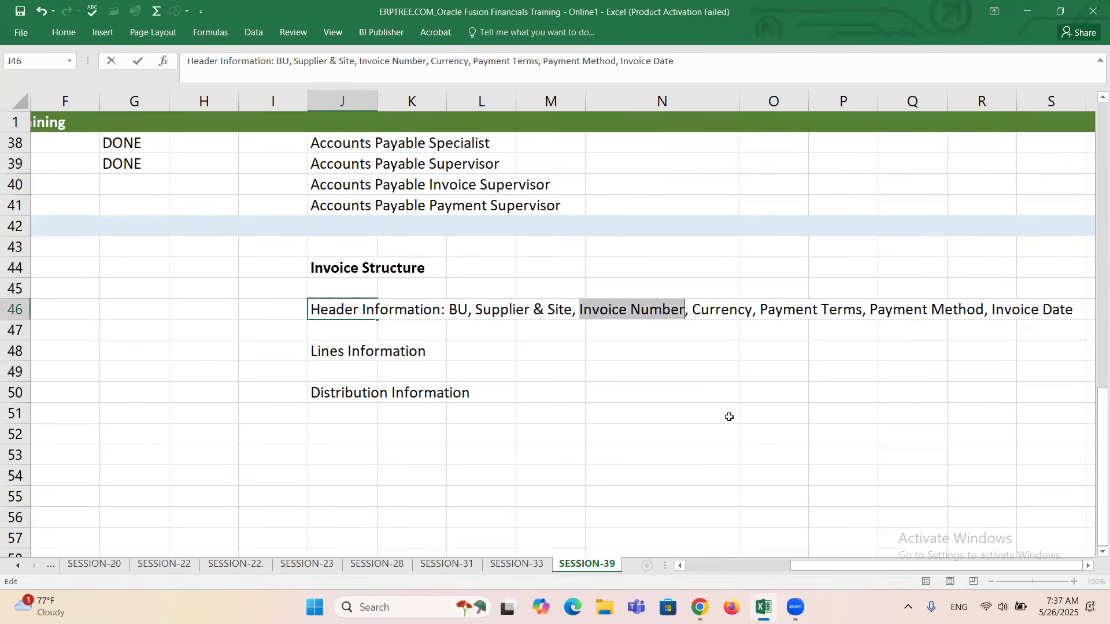
Check the invoice Number field on Oracle's Create Invoice page, and highlight Currency in the Excel sheet's Header Information line.
key("alt+Tab")
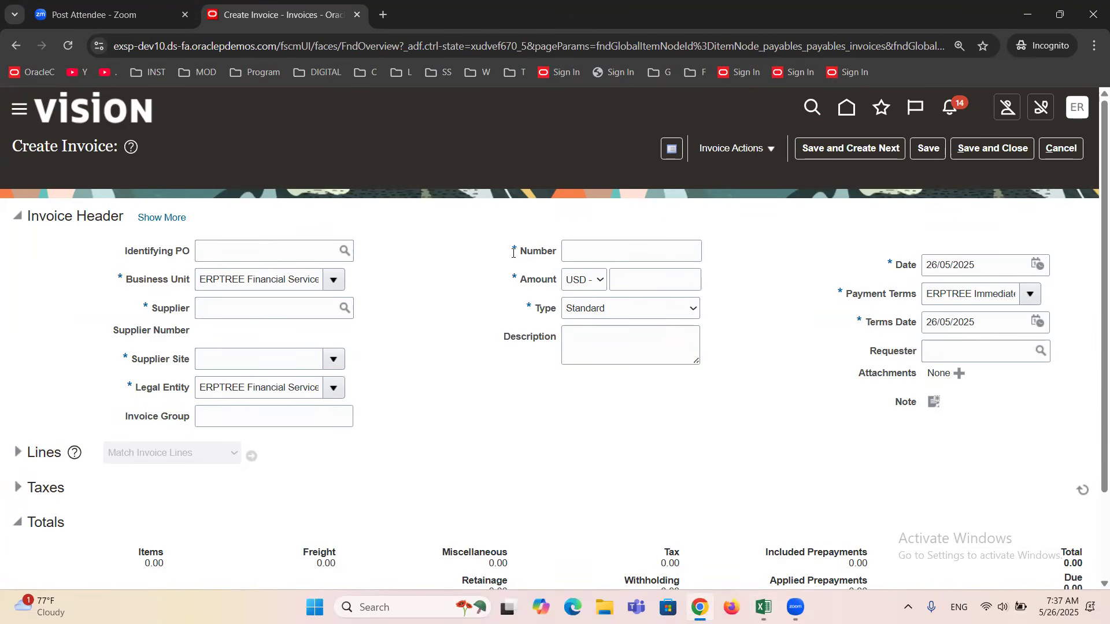
key("alt+Tab")
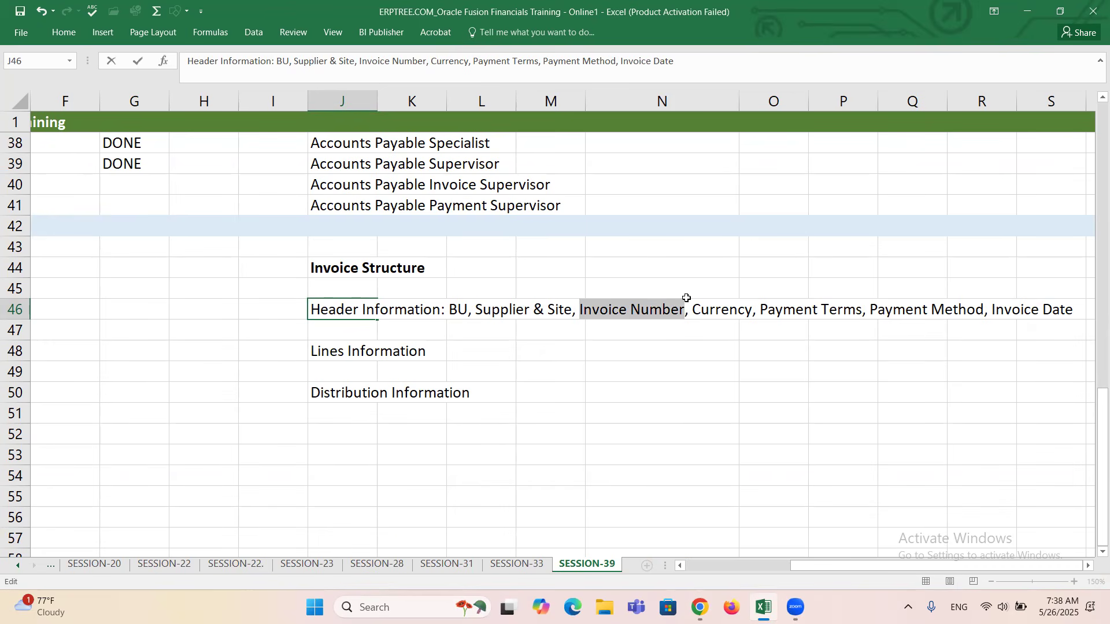
left_click_drag(696, 309, 747, 311)
Switch to the Create Invoice page in Chrome and examine the currencies available for the invoice amount without changing the selection.
key("alt+Tab")
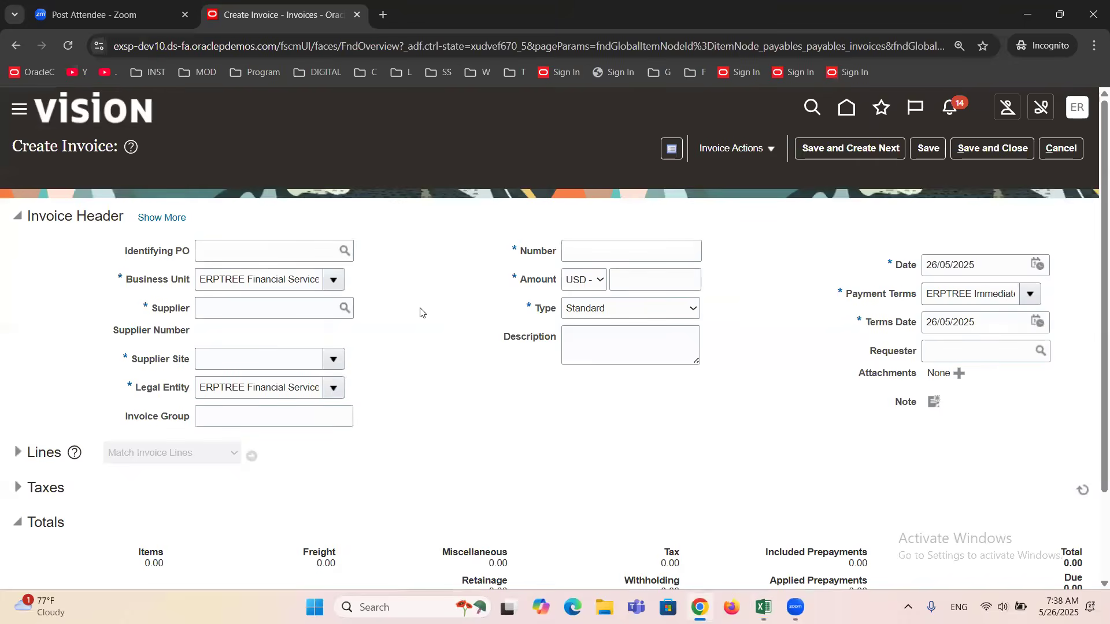
left_click(256, 312)
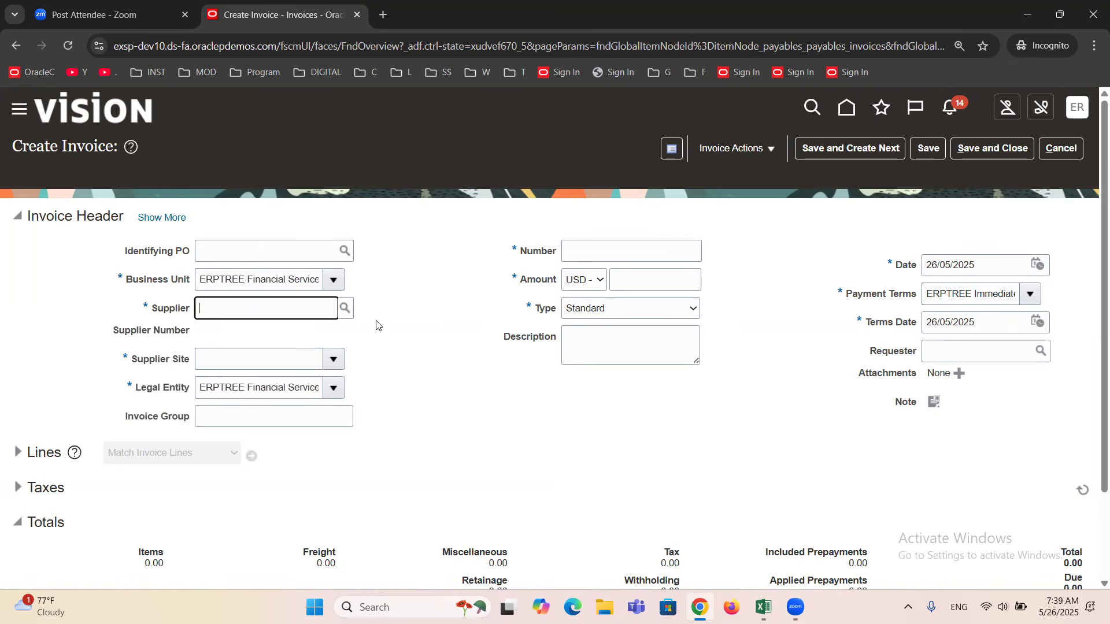
left_click(580, 279)
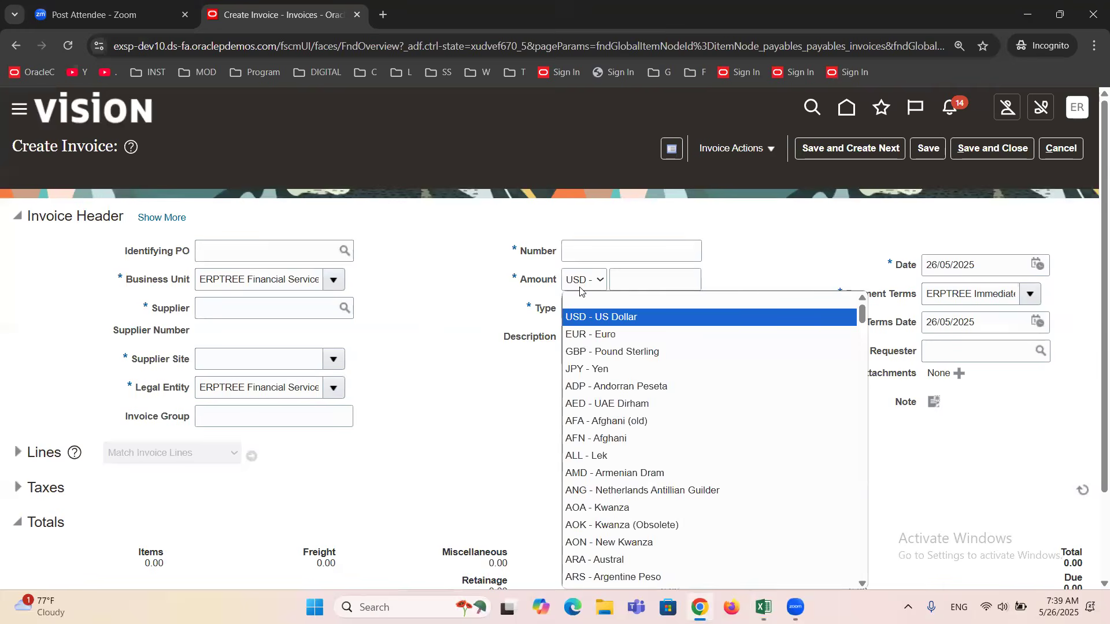
scroll(594, 393, "down", 14)
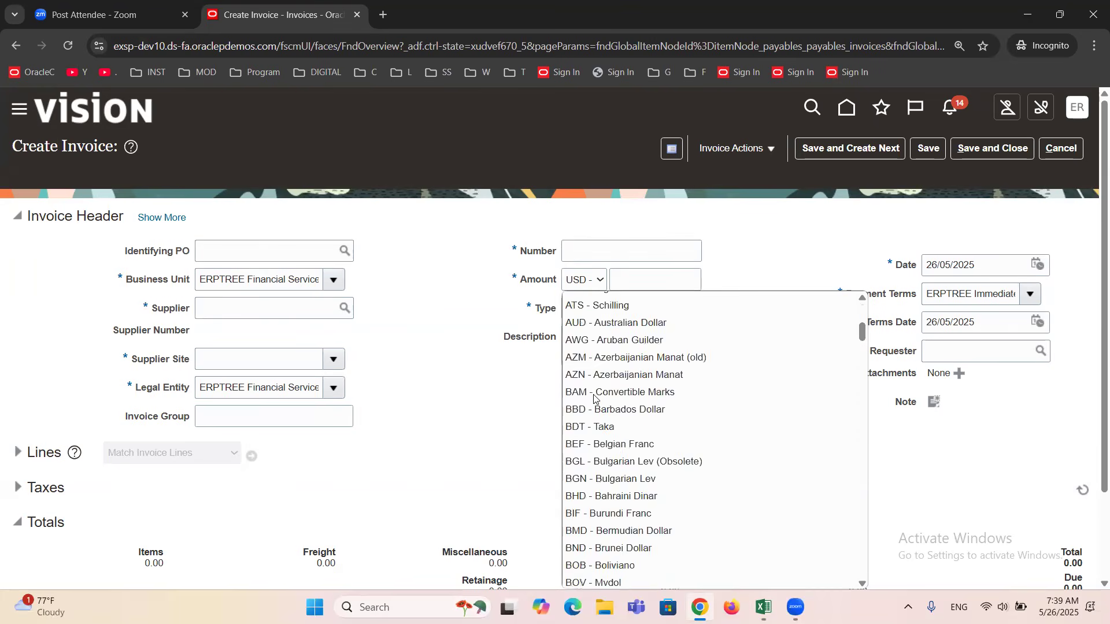
scroll(595, 398, "down", 10)
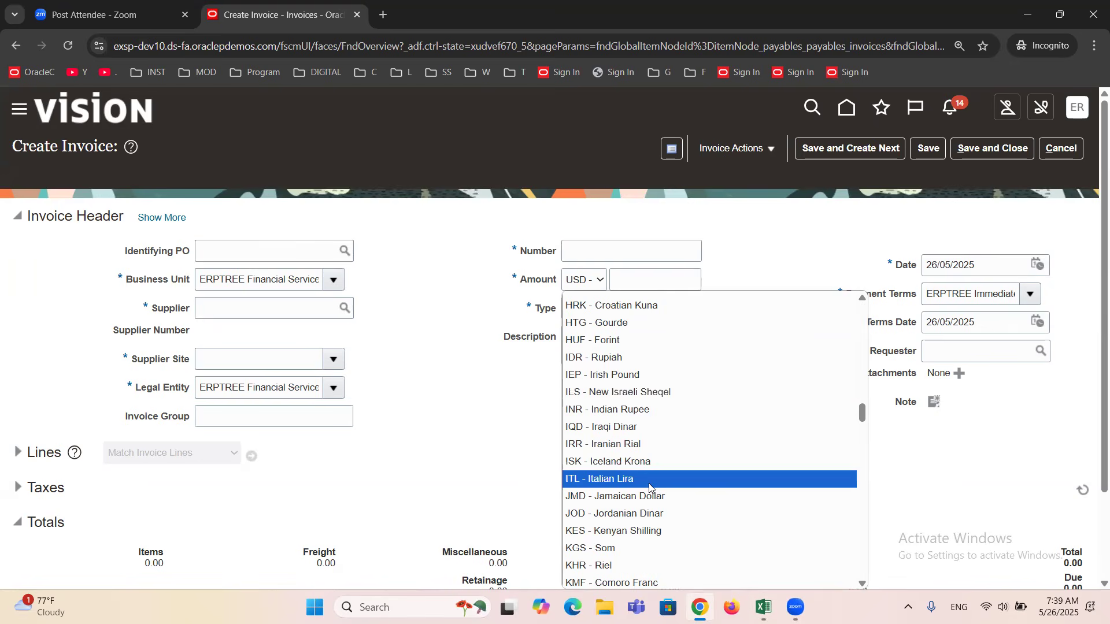
scroll(663, 396, "down", 20)
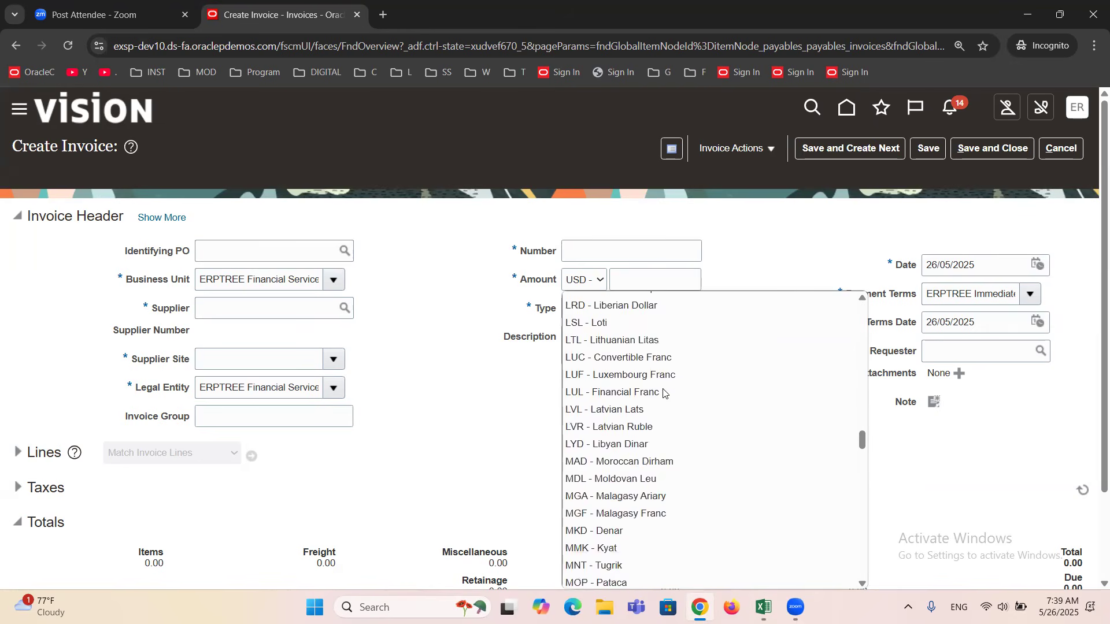
scroll(664, 393, "down", 6)
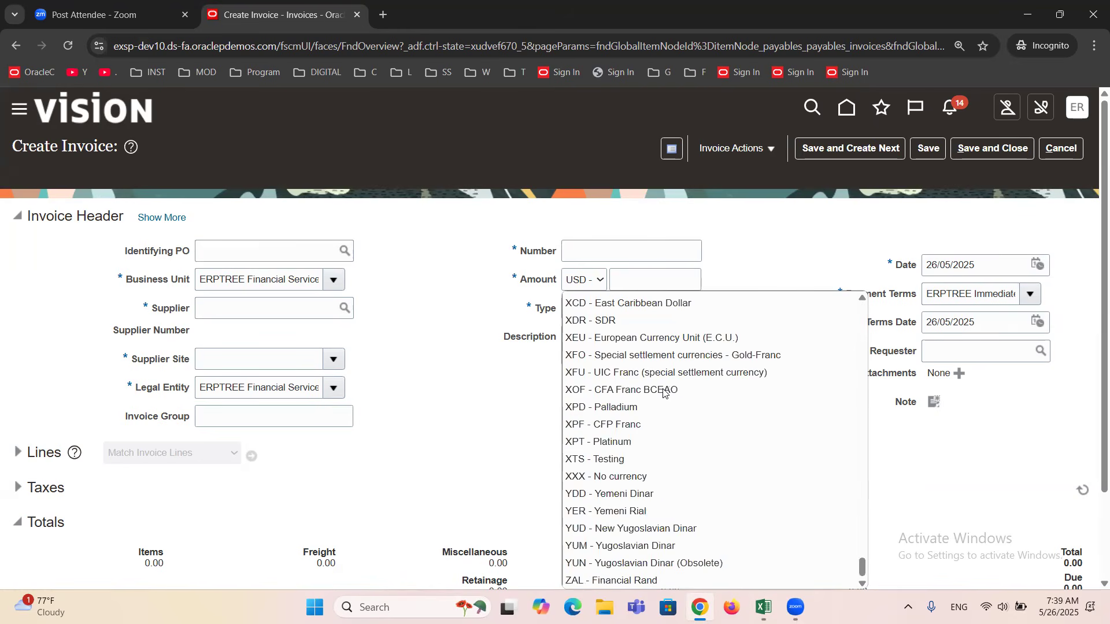
scroll(679, 453, "up", 20)
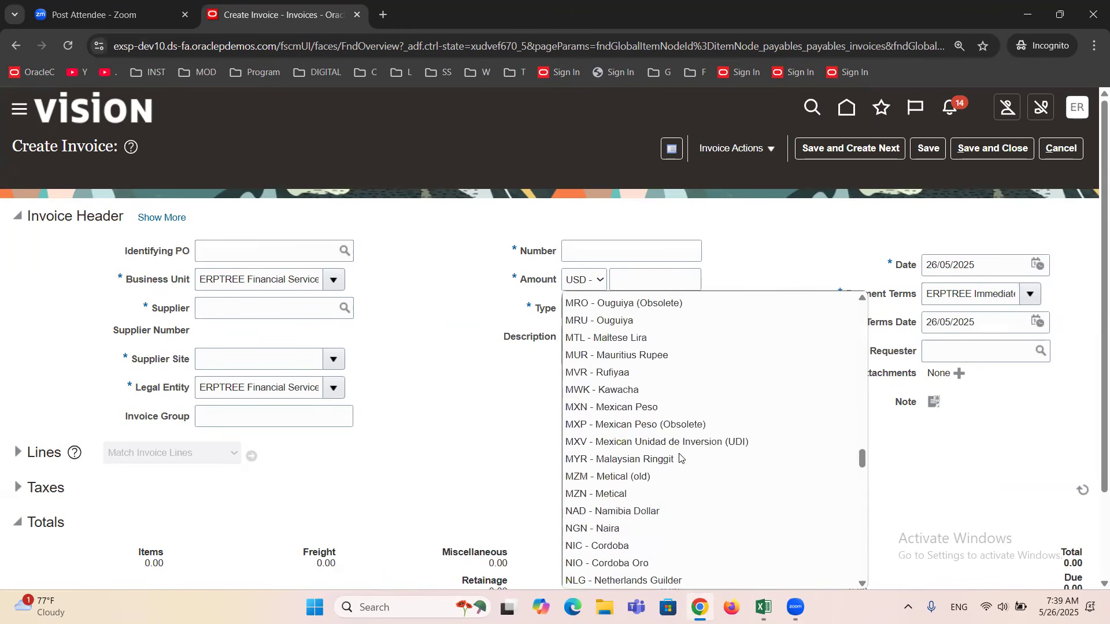
scroll(680, 458, "up", 20)
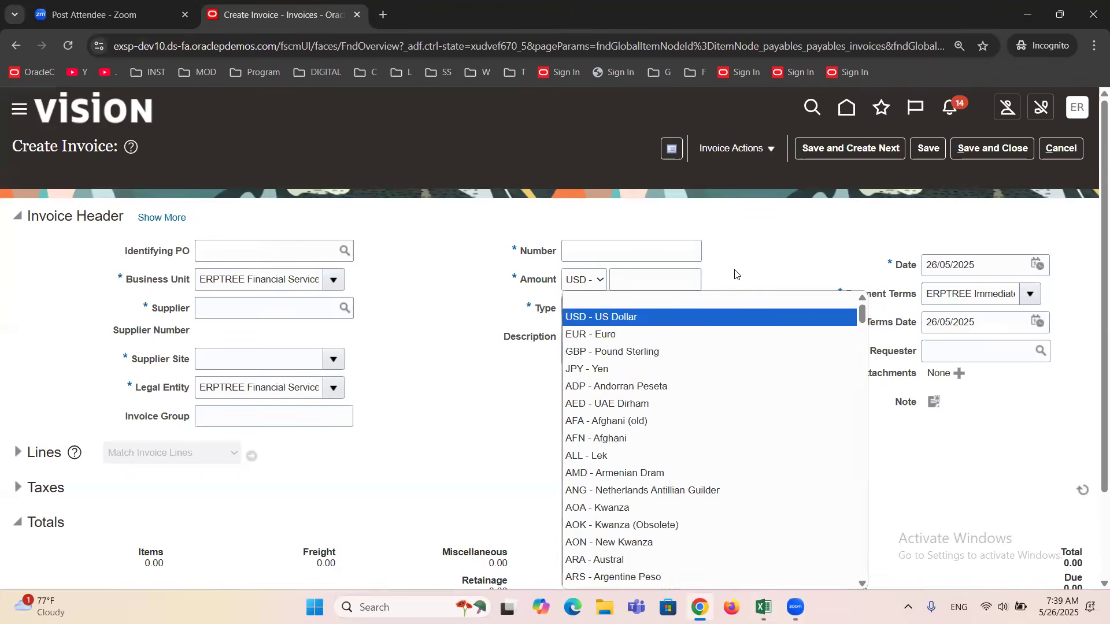
left_click(753, 251)
left_click(602, 282)
scroll(626, 385, "down", 5)
scroll(626, 386, "up", 5)
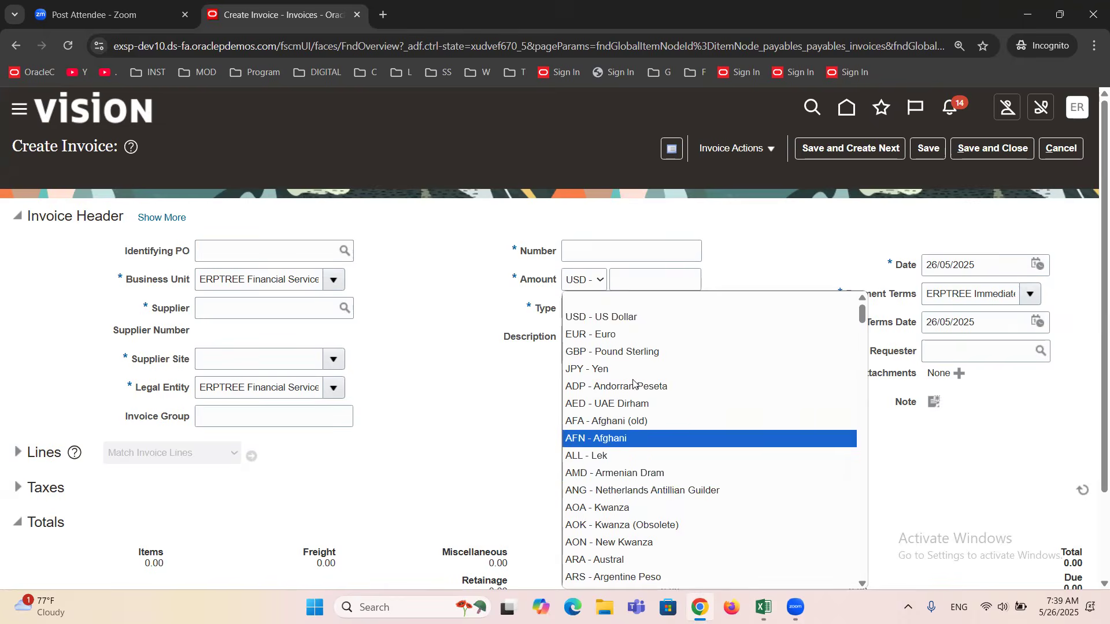
left_click(743, 245)
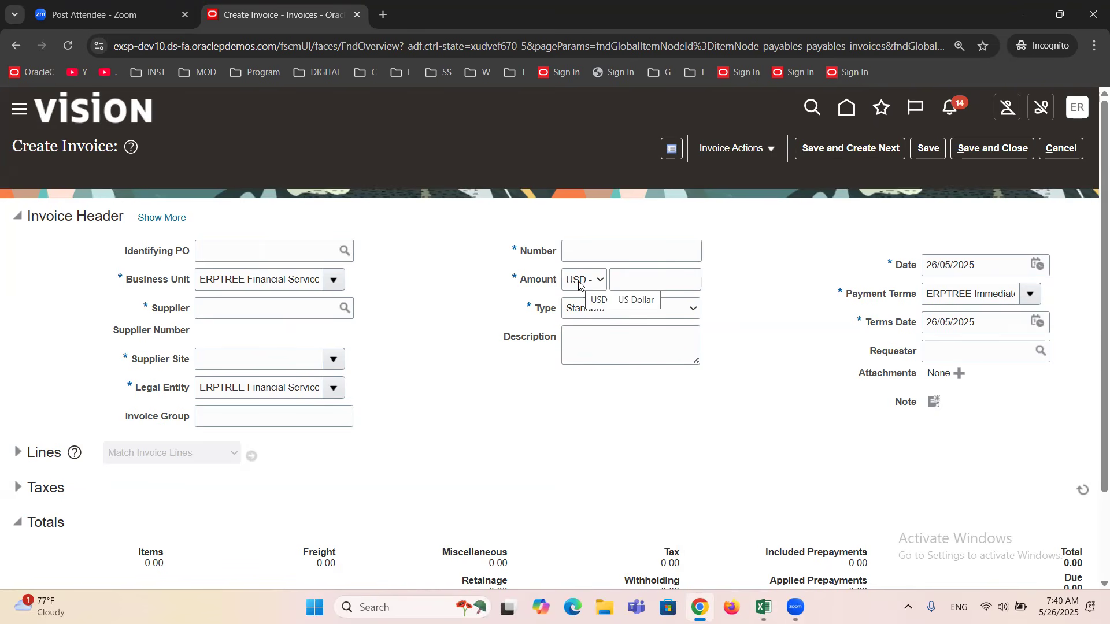
Examine the Business Unit in the invoice header in relation to the invoice currency.
left_click(275, 279)
triple_click(274, 279)
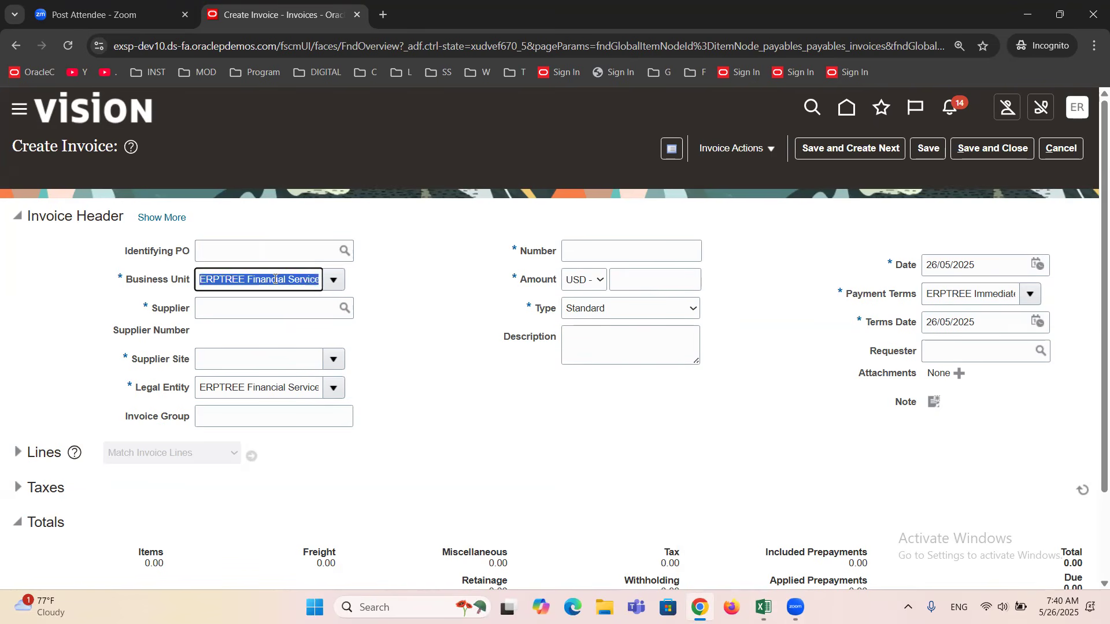
left_click(448, 274)
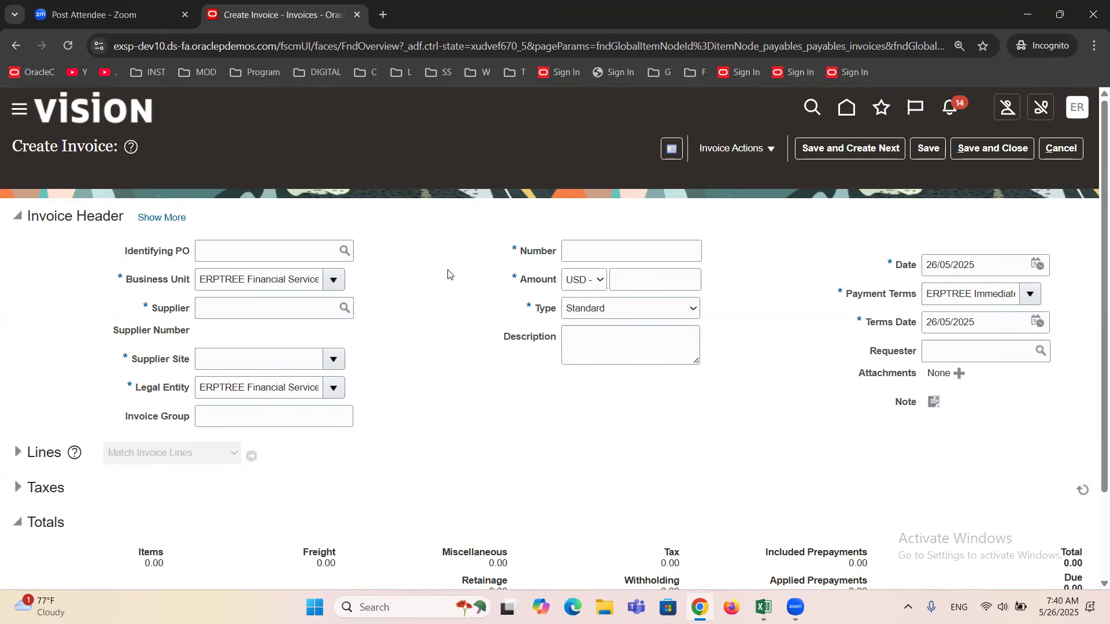
Consult the header fields in the Excel sheet and examine the Payment Terms and Business Unit on the Create Invoice page.
key("alt+Tab")
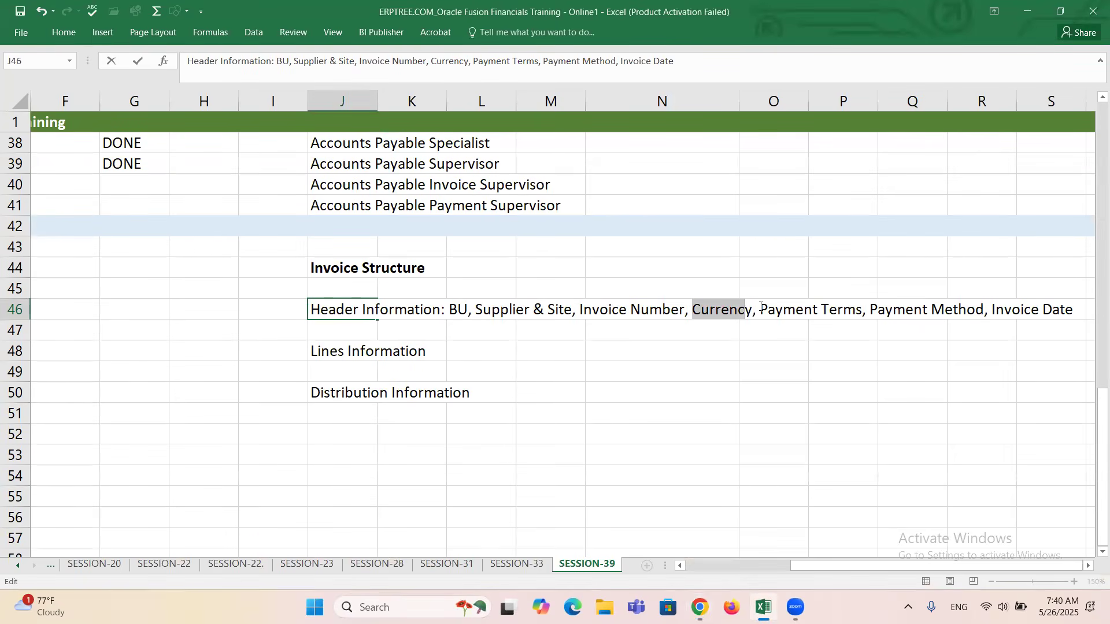
key("alt+Tab")
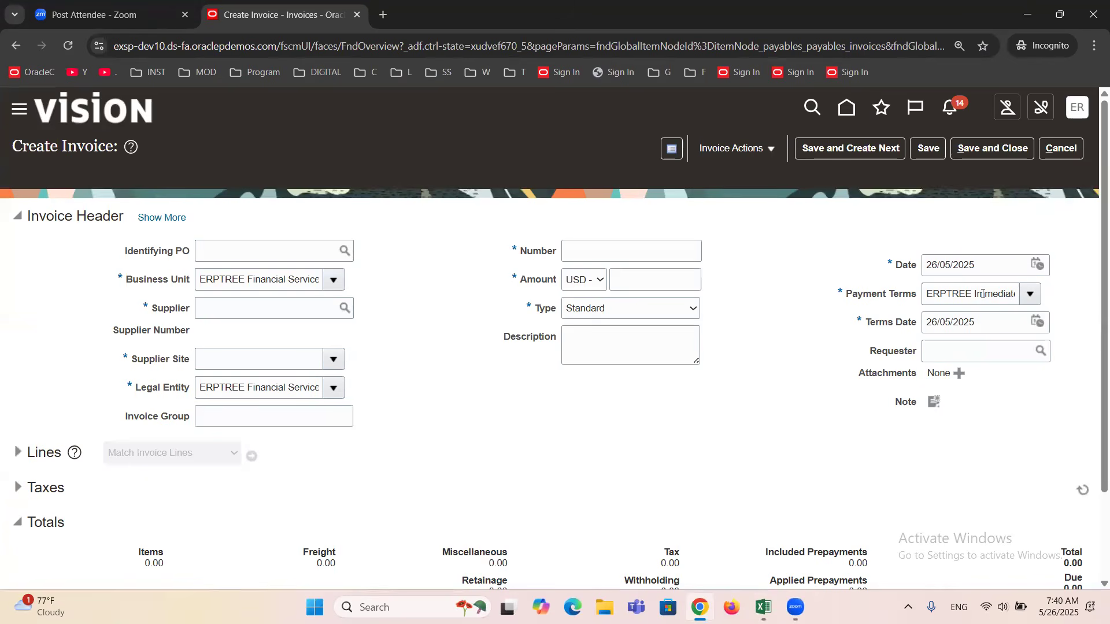
triple_click(983, 293)
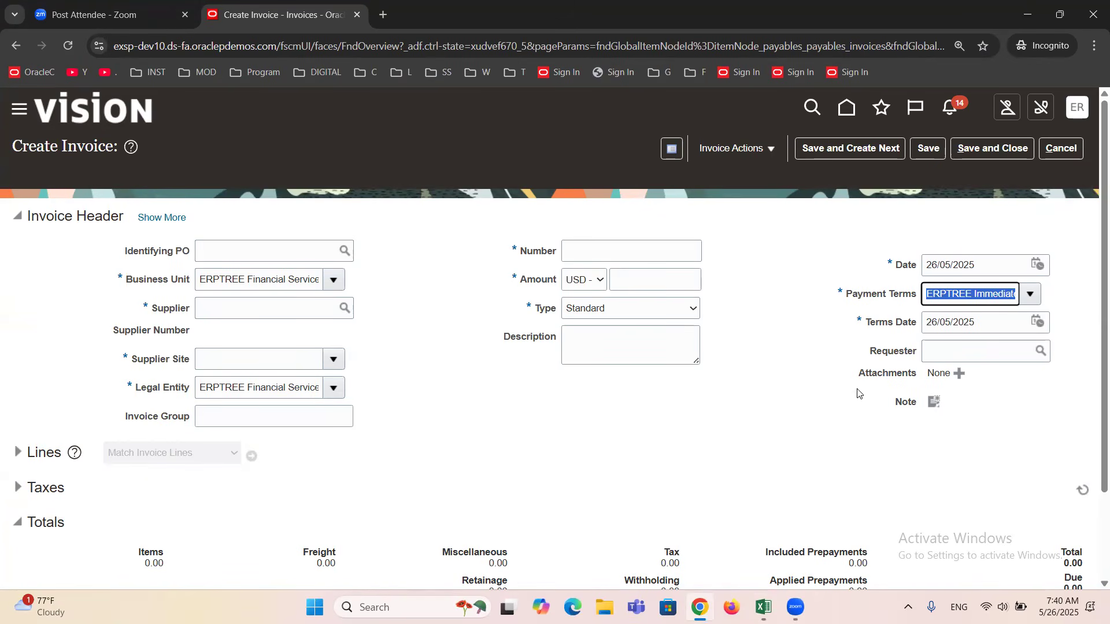
triple_click(215, 282)
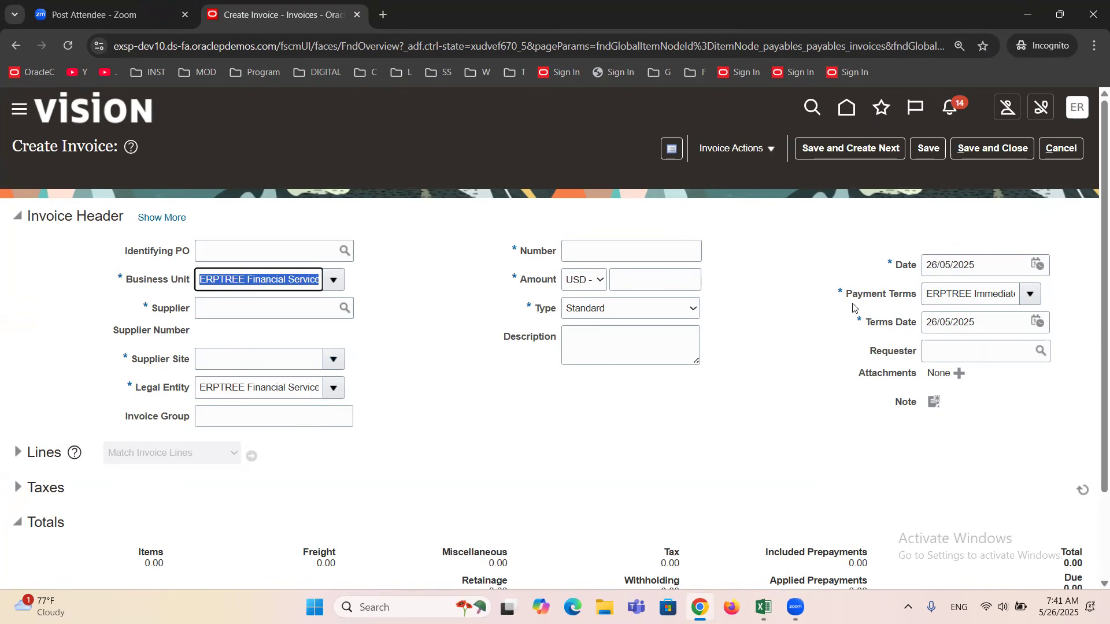
left_click_drag(843, 293, 920, 306)
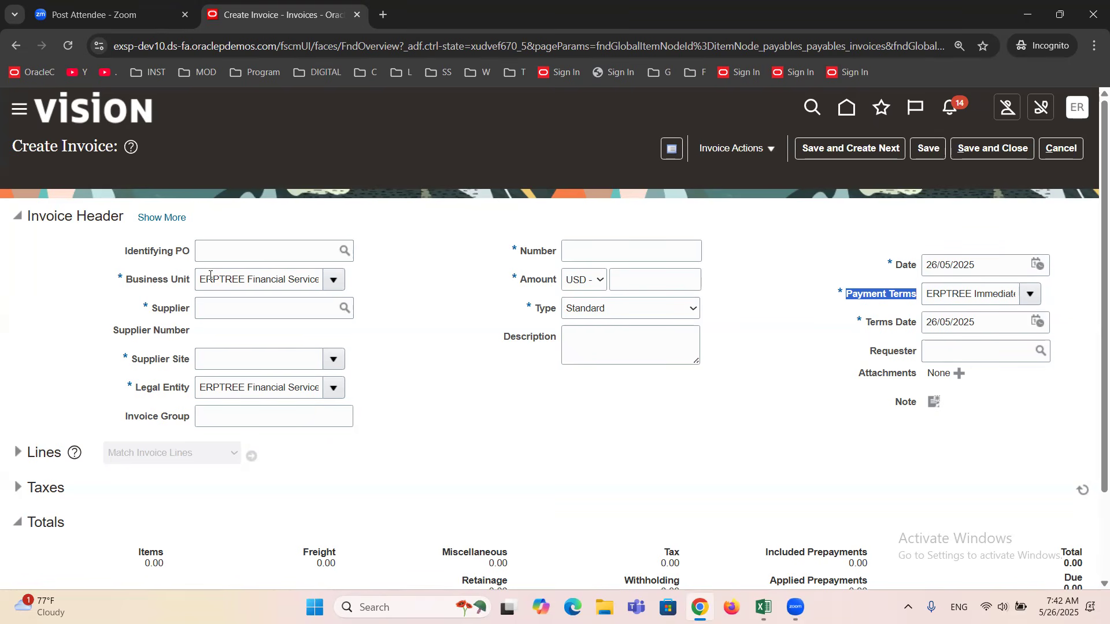
left_click_drag(202, 280, 321, 279)
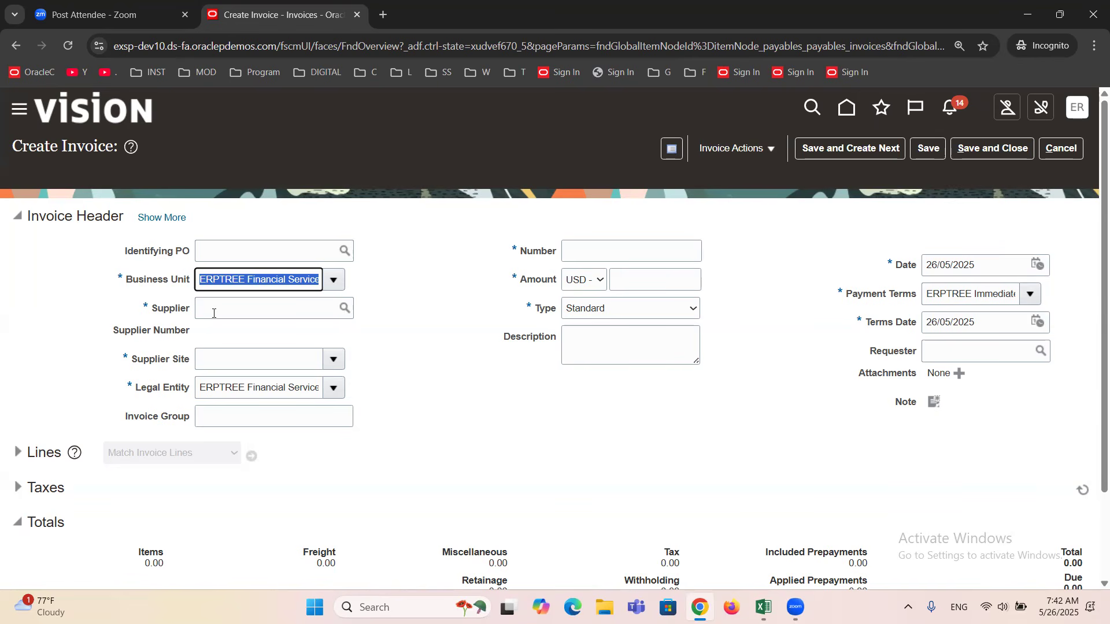
Enter "amex" as the supplier to choose AMEX Corporation, and examine the invoice's Payment Terms and Supplier Site.
left_click(255, 310)
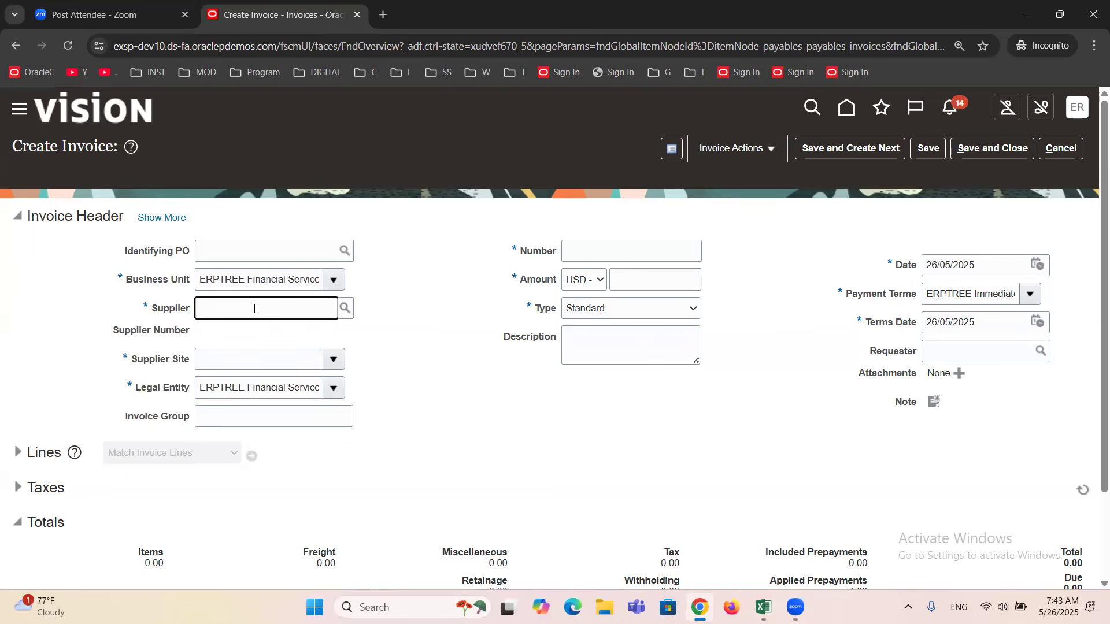
type("amex")
key("Tab")
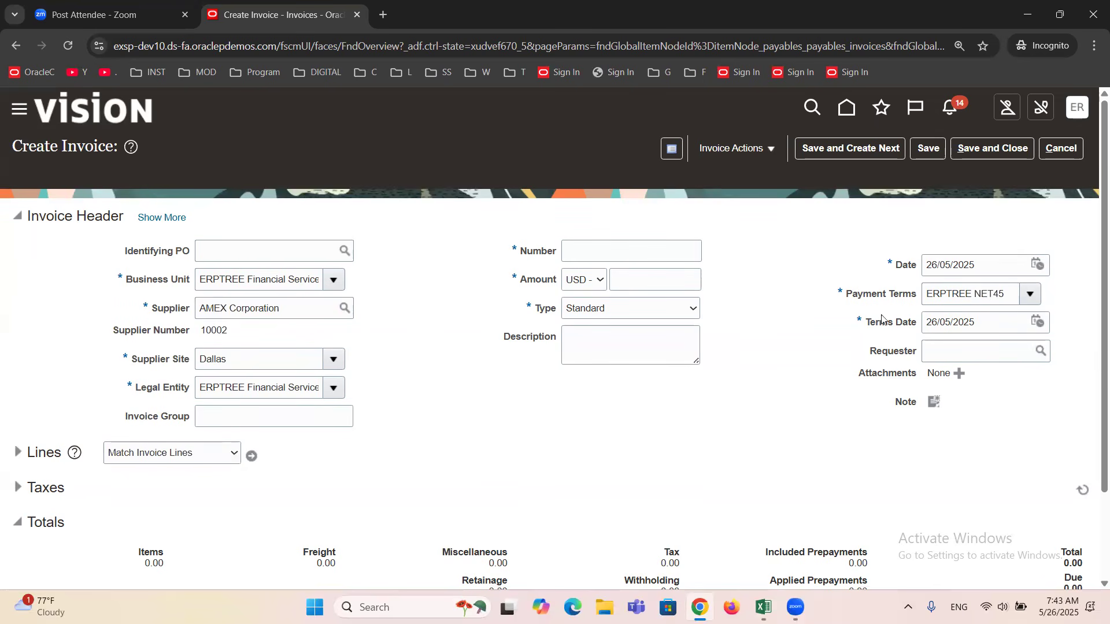
left_click(977, 293)
triple_click(976, 293)
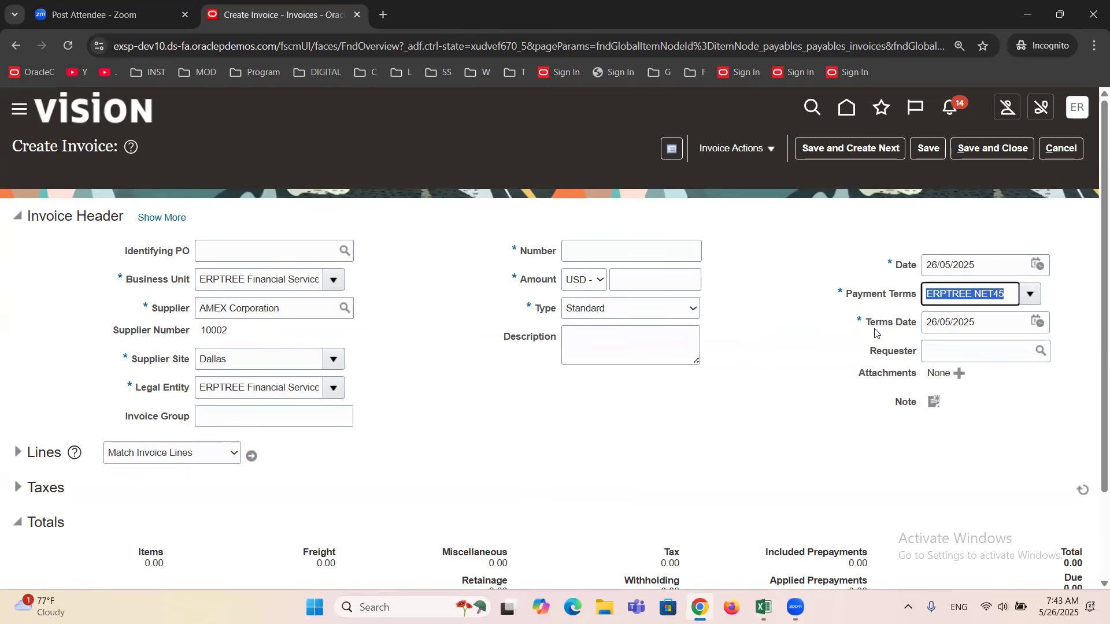
triple_click(276, 357)
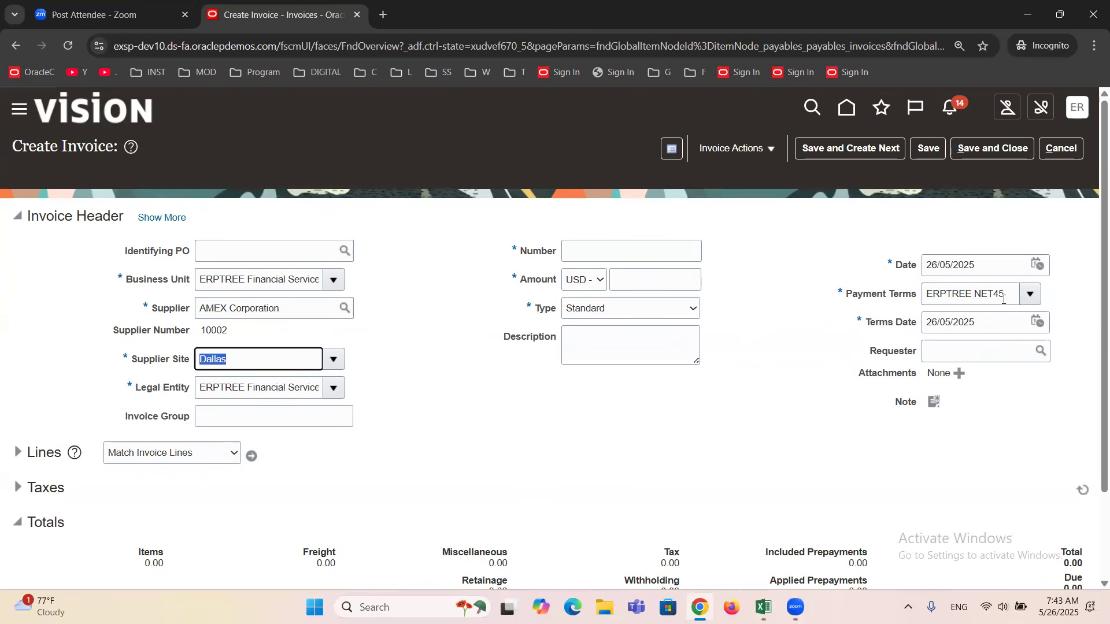
Clear the Supplier and Supplier Site fields of the invoice header.
left_click(292, 316)
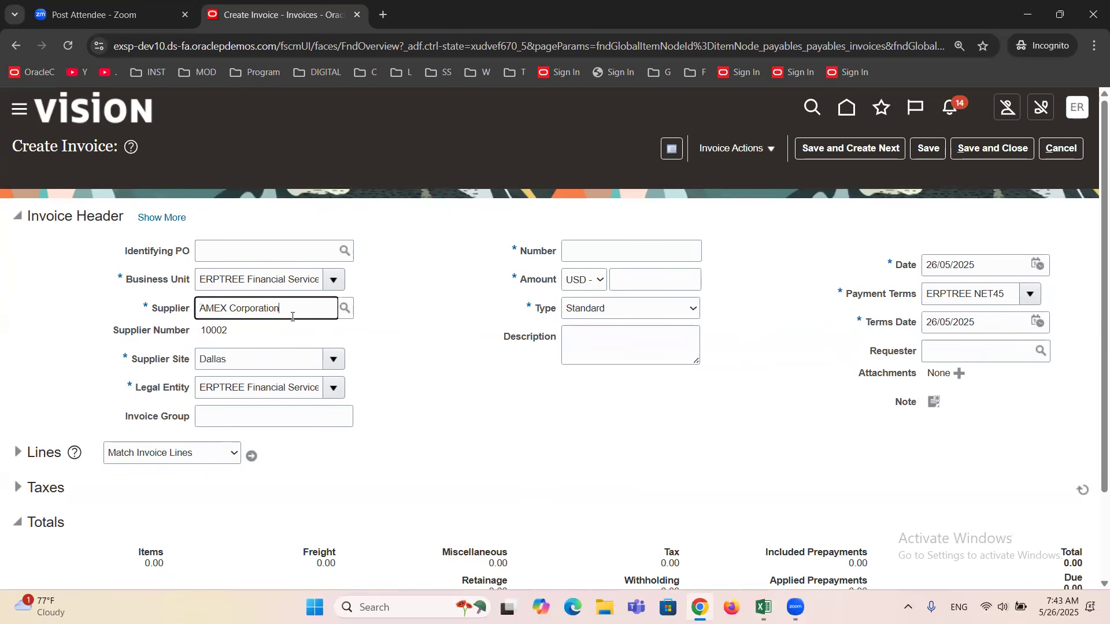
triple_click(293, 316)
key("BackSpace")
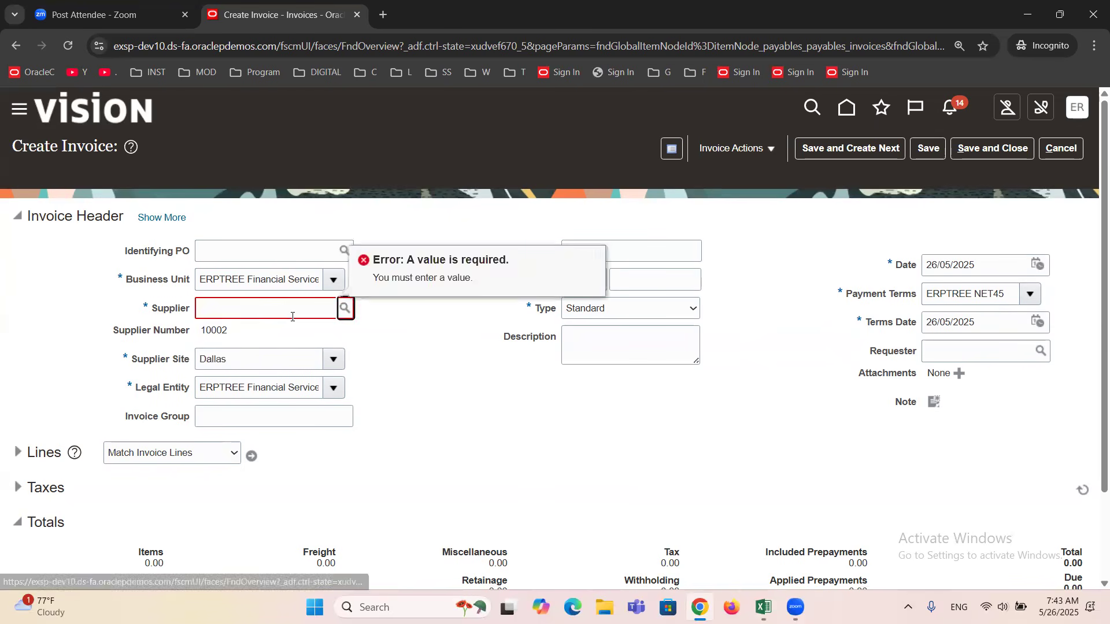
left_click(258, 356)
double_click(258, 356)
key("BackSpace")
key("Tab")
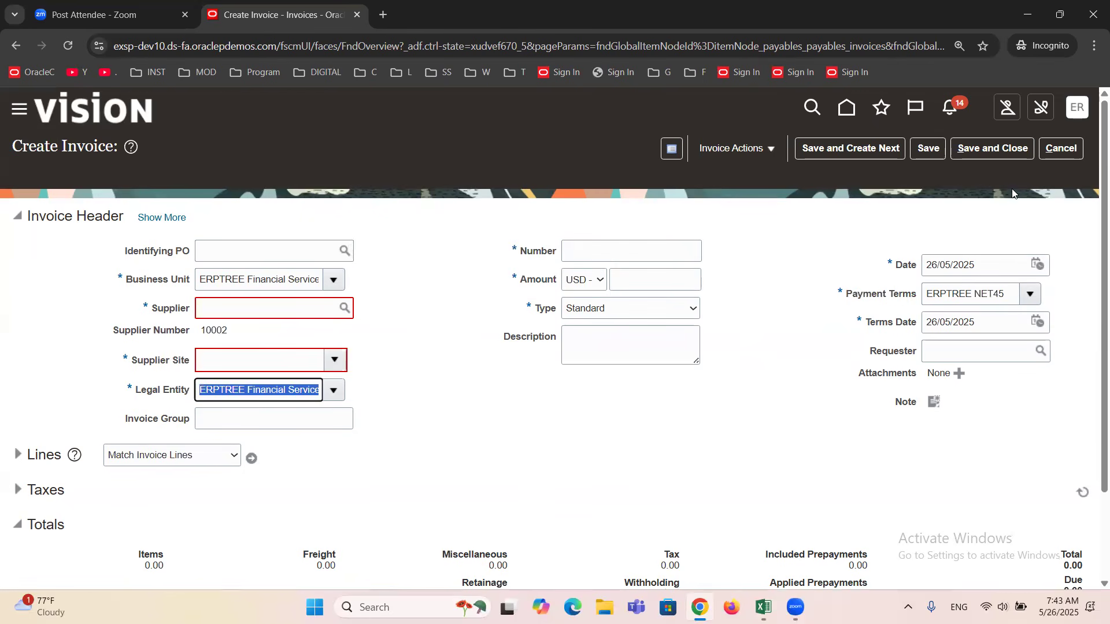
Cancel the current invoice, start a new one from the Invoices work area, and examine its Business Unit.
left_click(1061, 149)
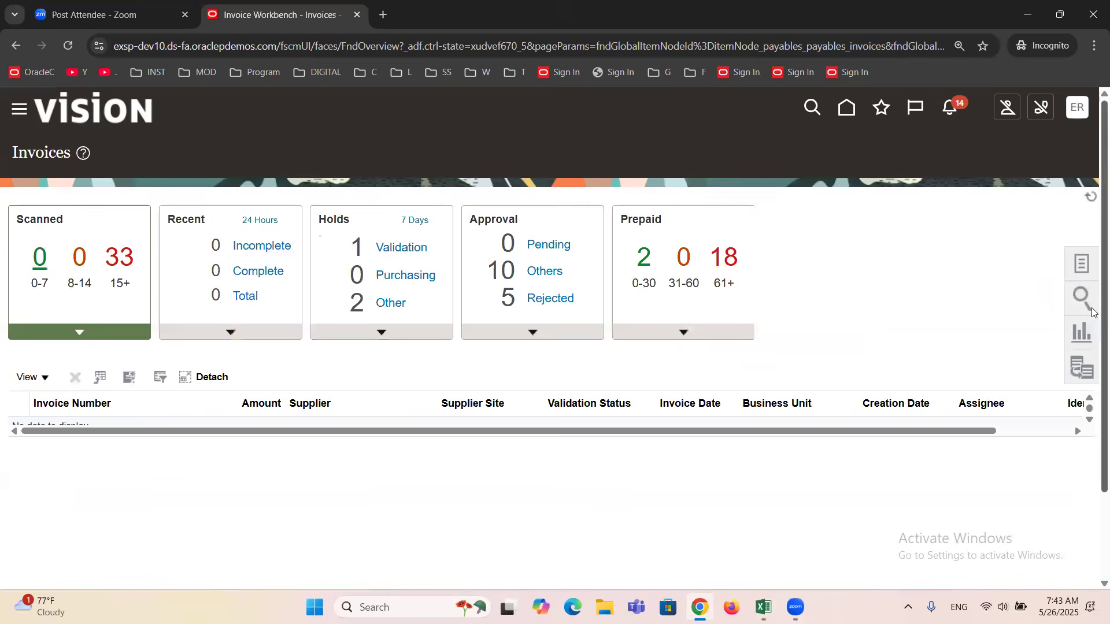
left_click(1081, 263)
left_click(973, 160)
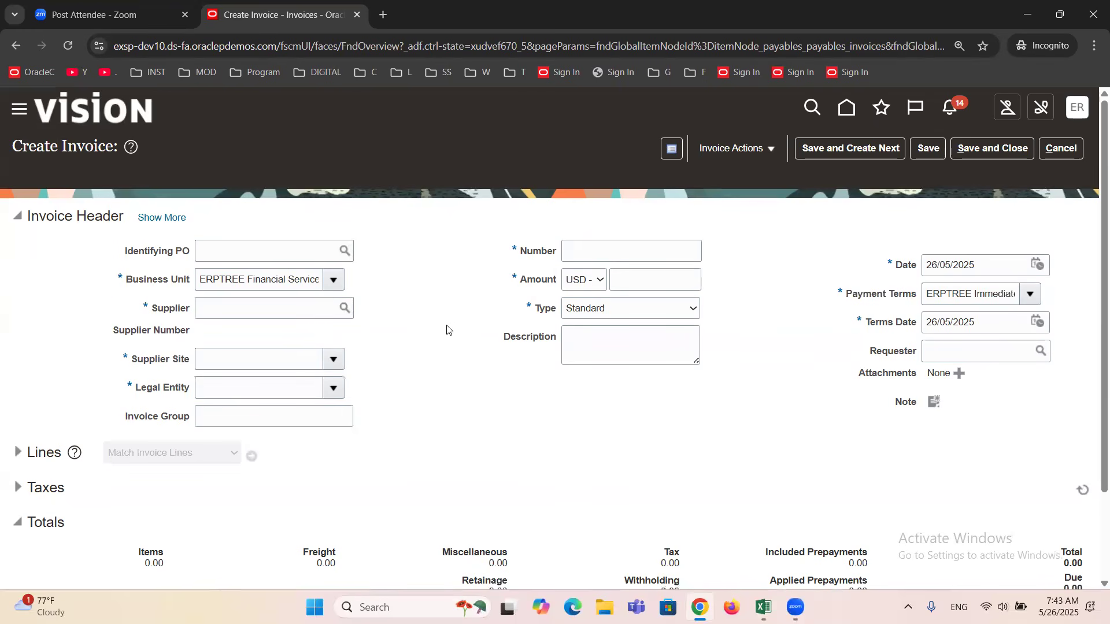
triple_click(255, 279)
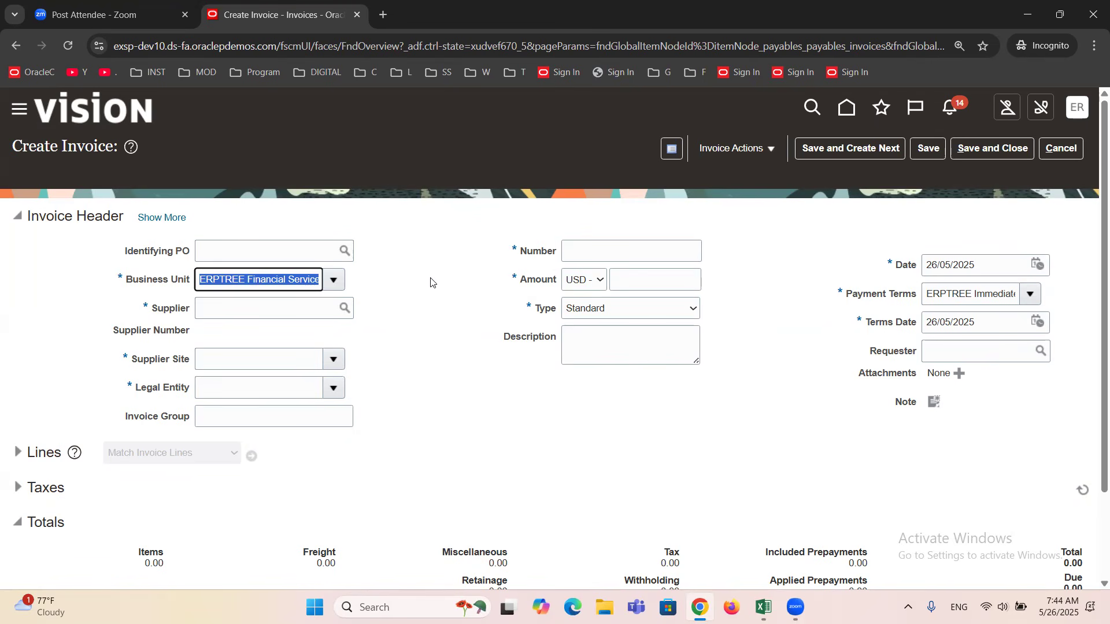
left_click(452, 328)
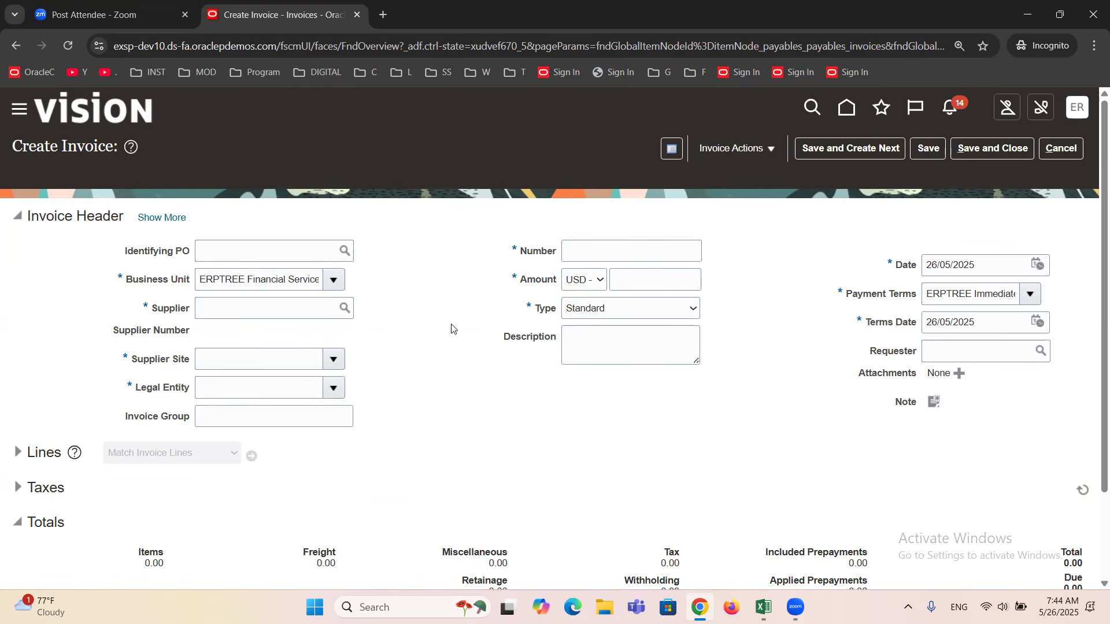
Consult the header fields in the Excel sheet, enter "amex" as the invoice's supplier, and examine the Supplier Site.
key("alt+Tab")
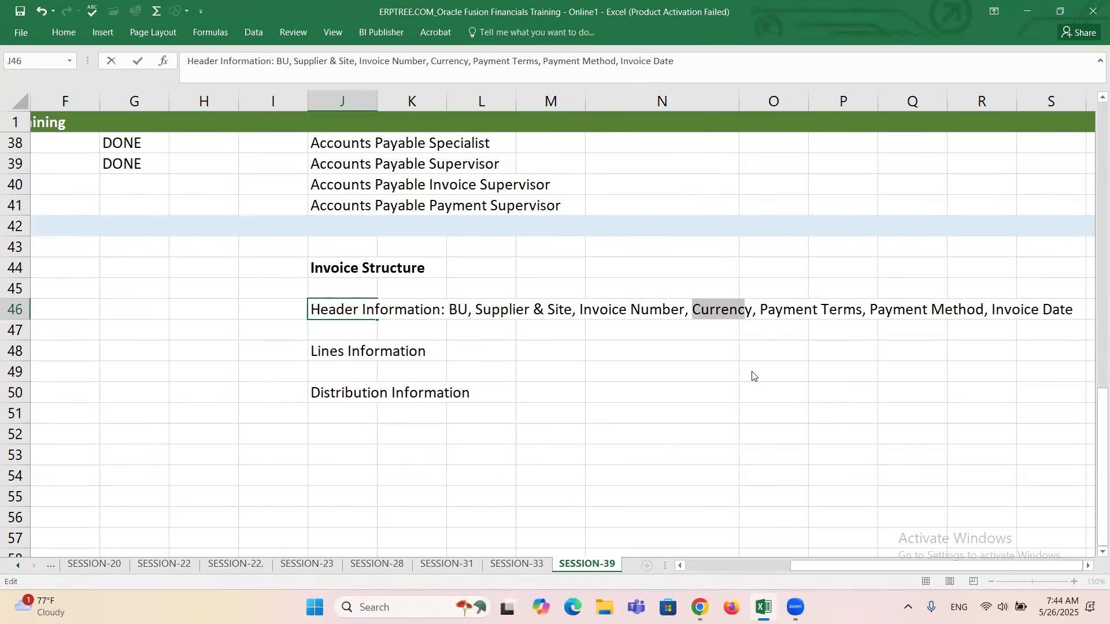
key("alt+Tab")
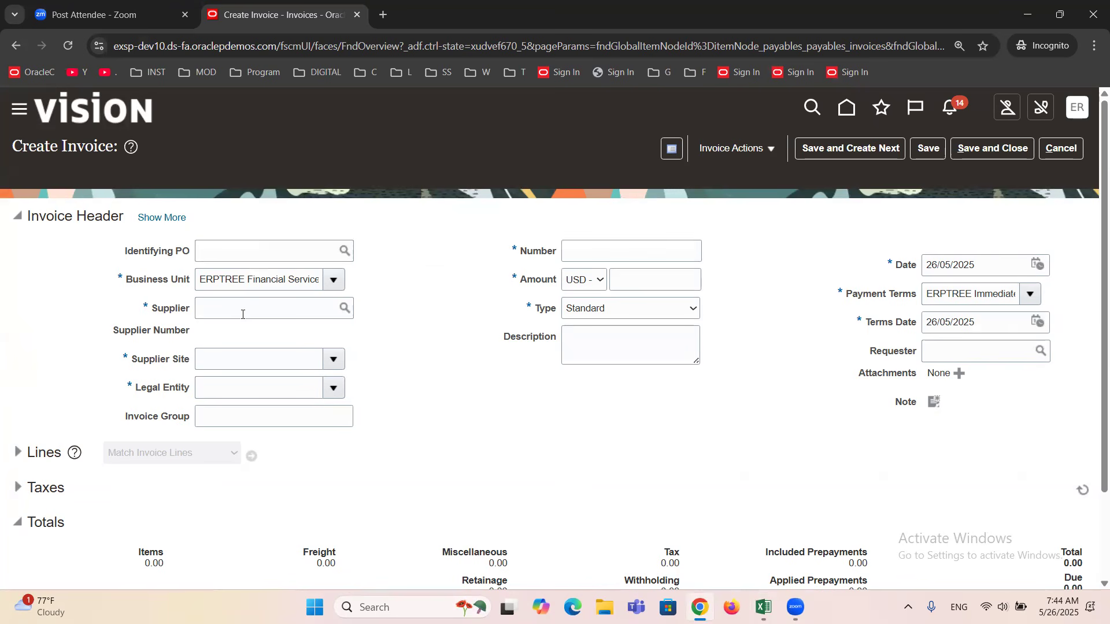
left_click(243, 315)
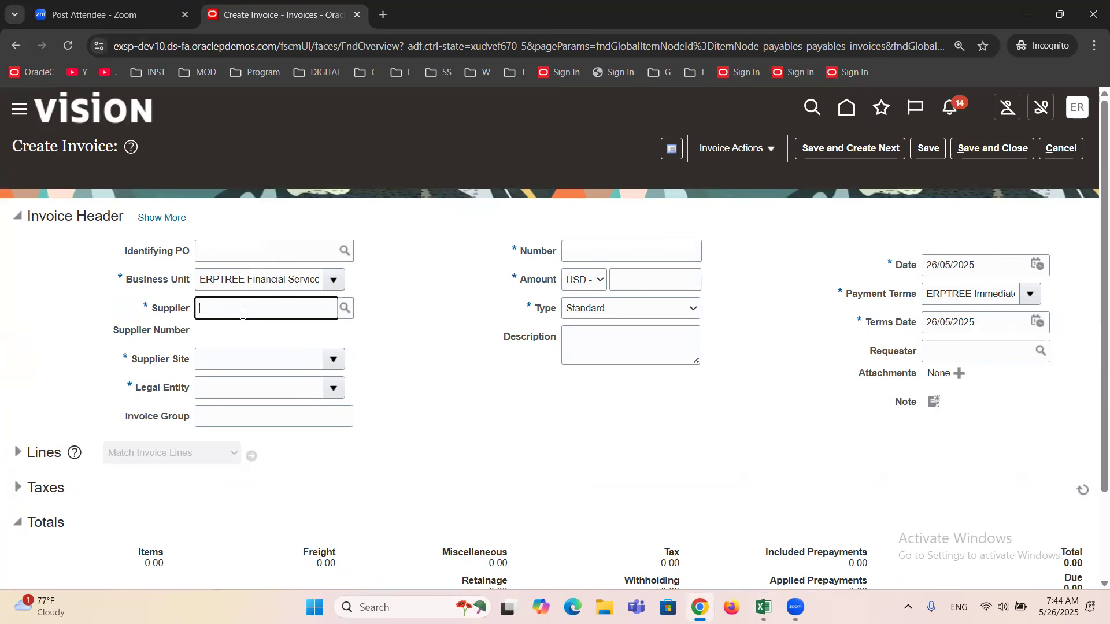
type("amex")
key("Tab")
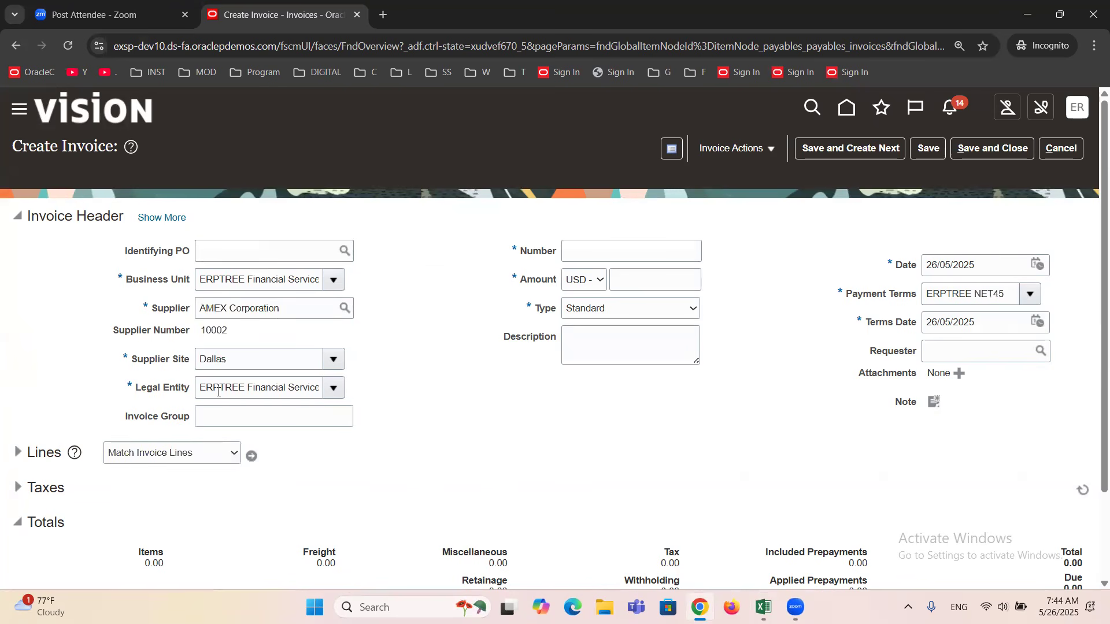
double_click(228, 369)
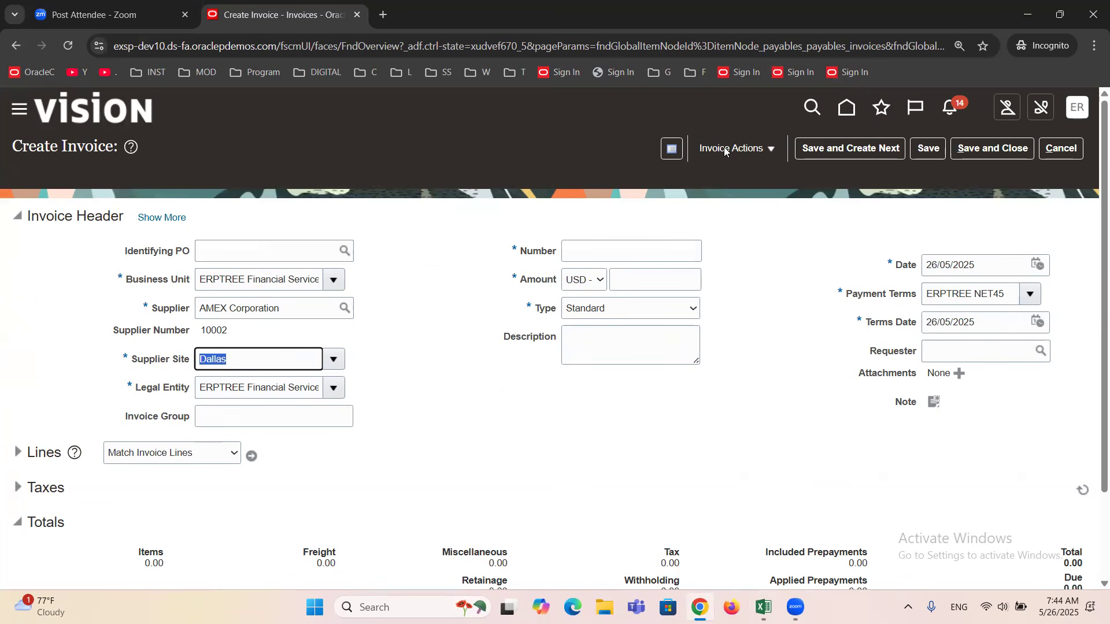
Try to open the installments of the invoice for AMEX Corporation.
left_click(770, 150)
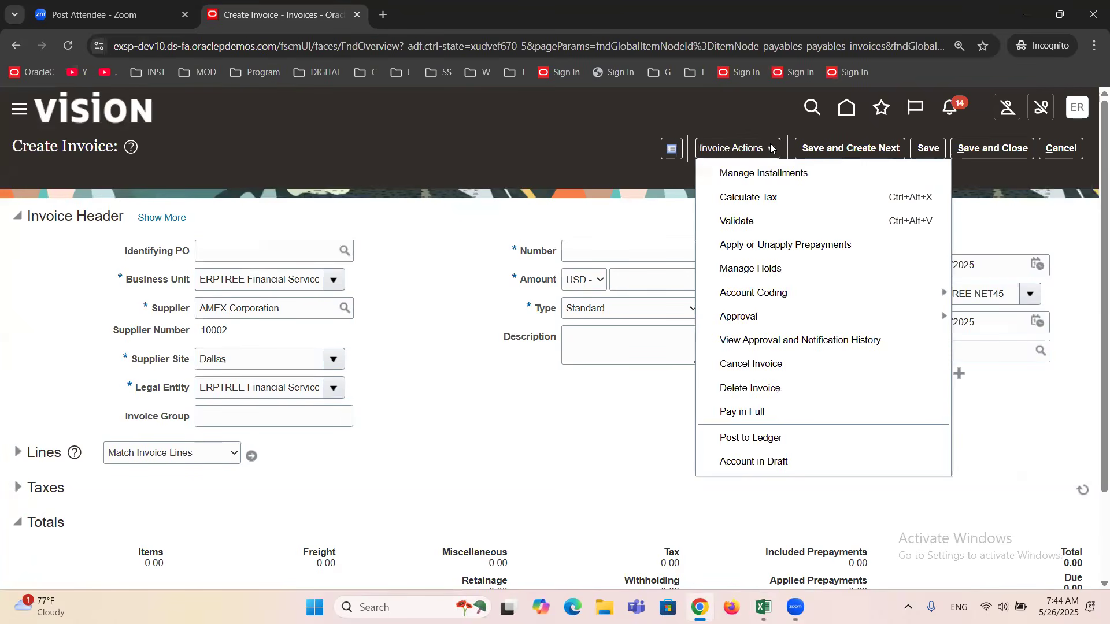
left_click(745, 175)
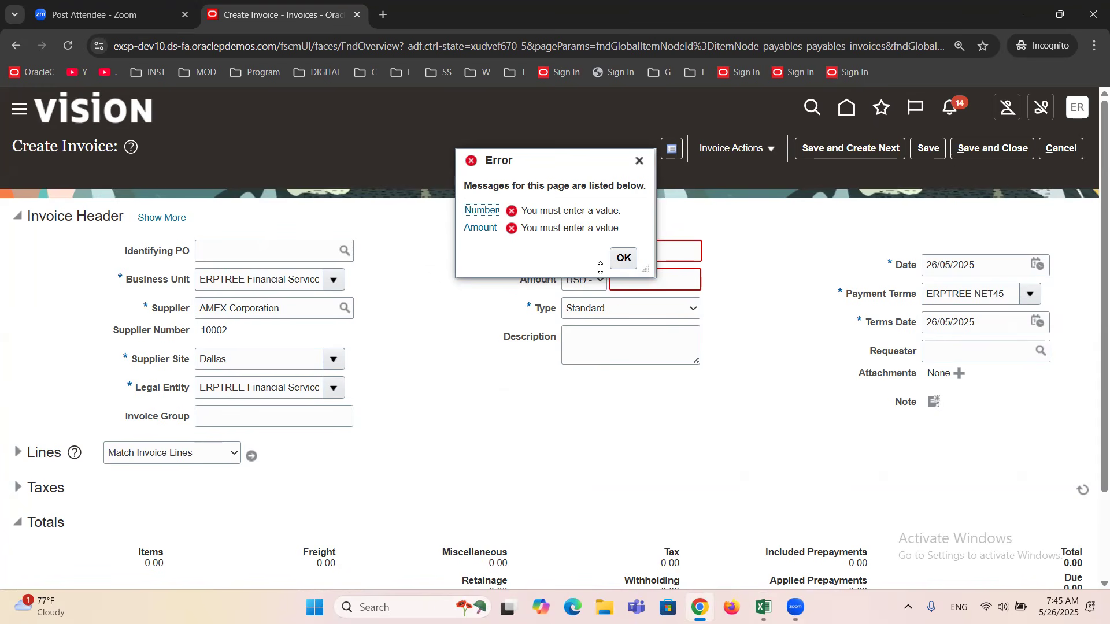
left_click(640, 160)
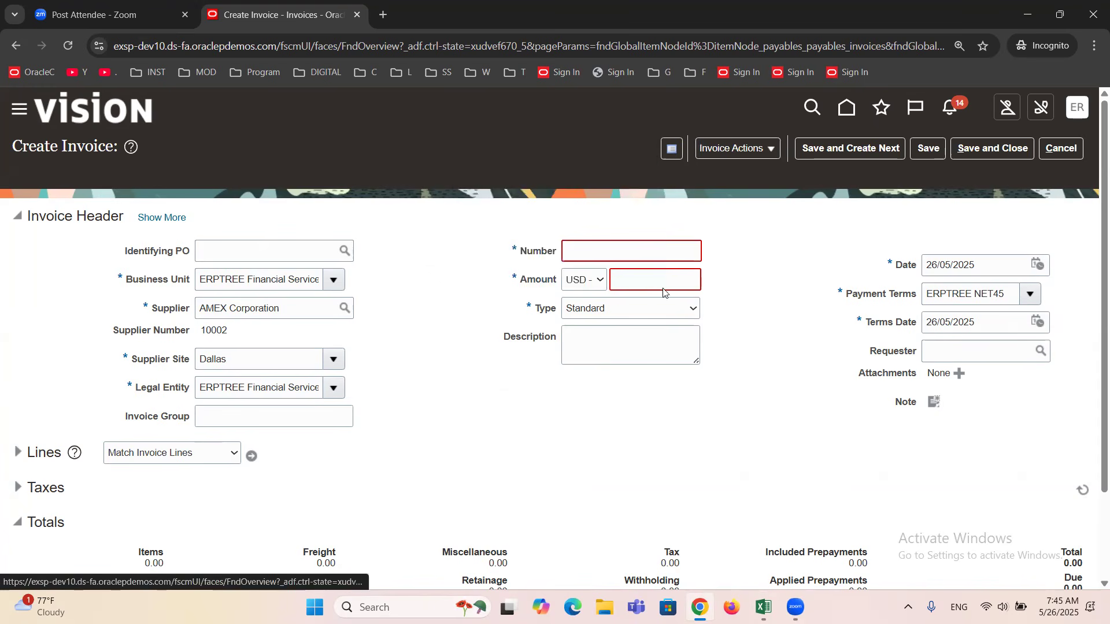
Set the invoice Number to 1 and the invoice Amount to 1 USD.
left_click(630, 251)
type("1")
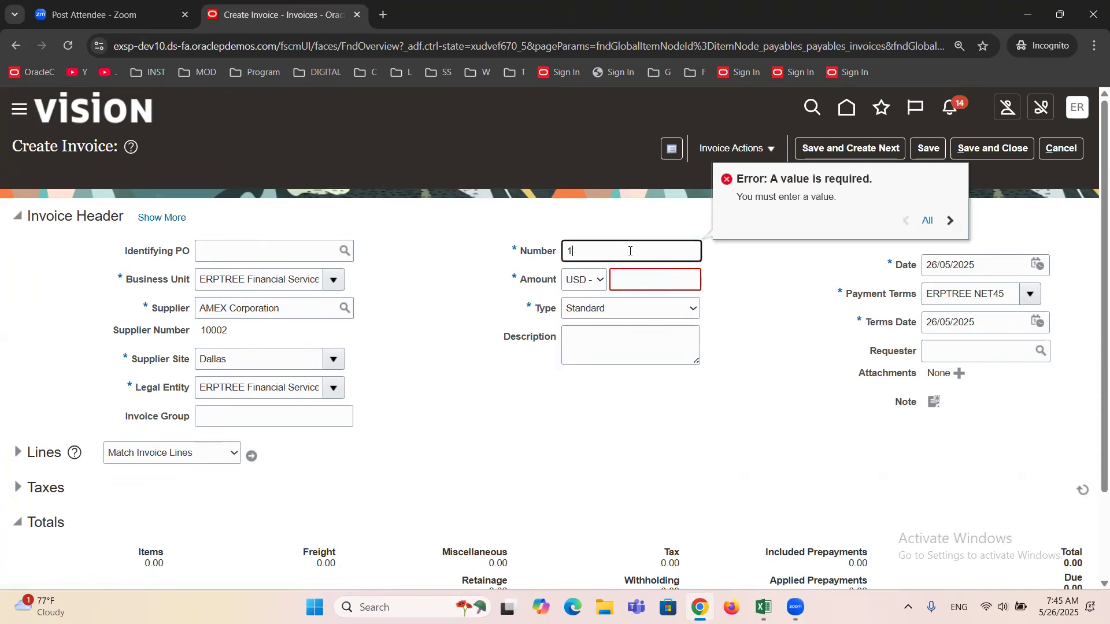
key("Tab")
key("Tab")
type("1")
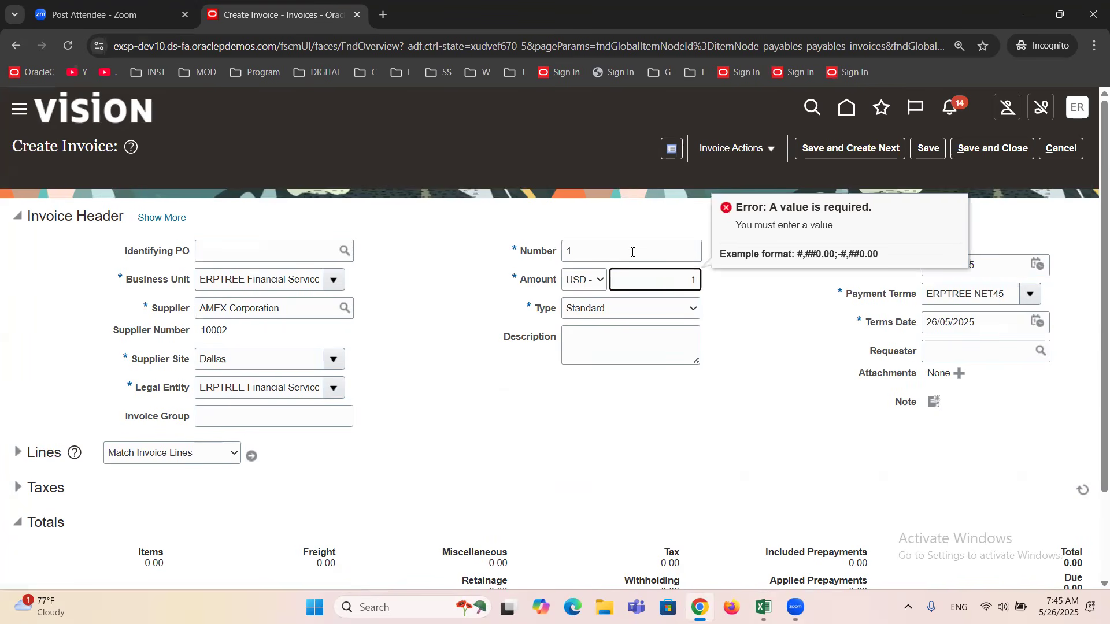
Open the invoice's installments, examine the available payment methods for installment 1, and close the Manage Installments dialog.
left_click(769, 149)
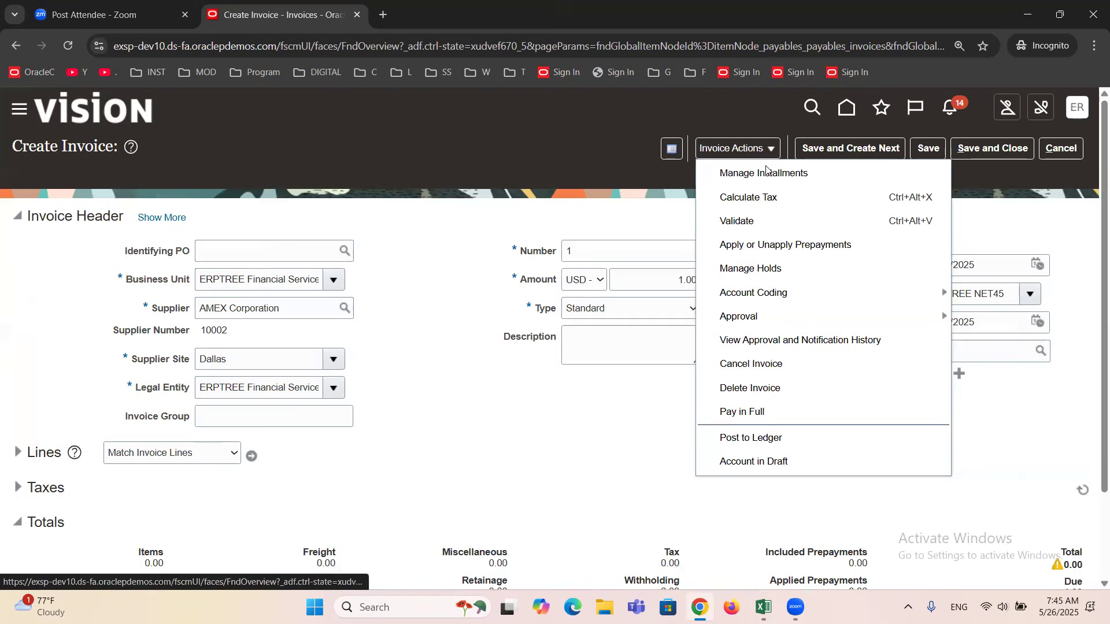
left_click(764, 174)
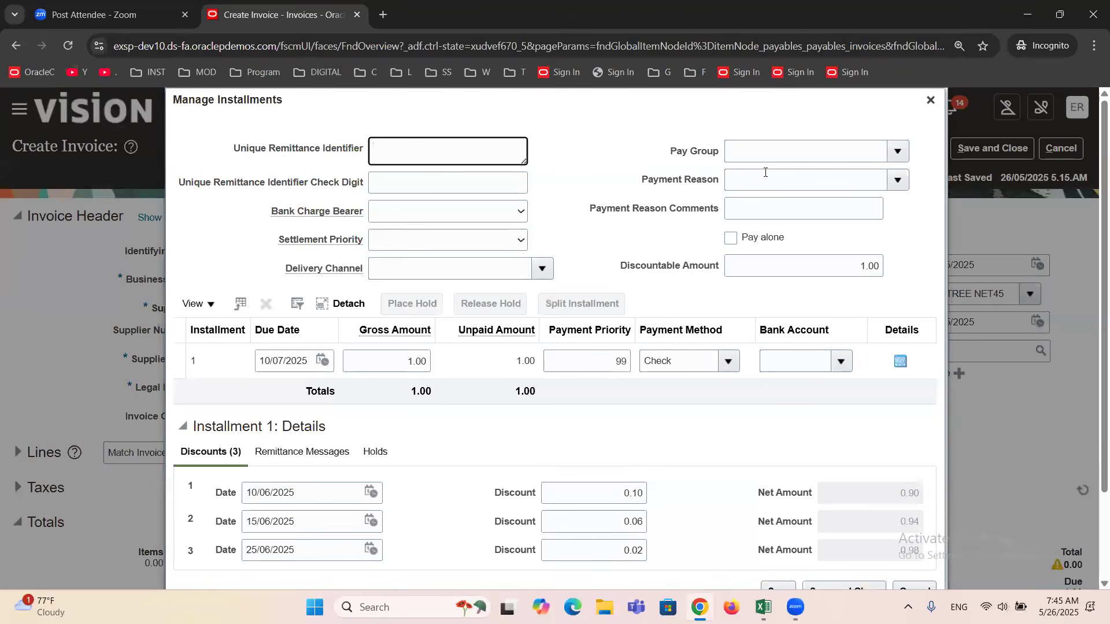
left_click(723, 374)
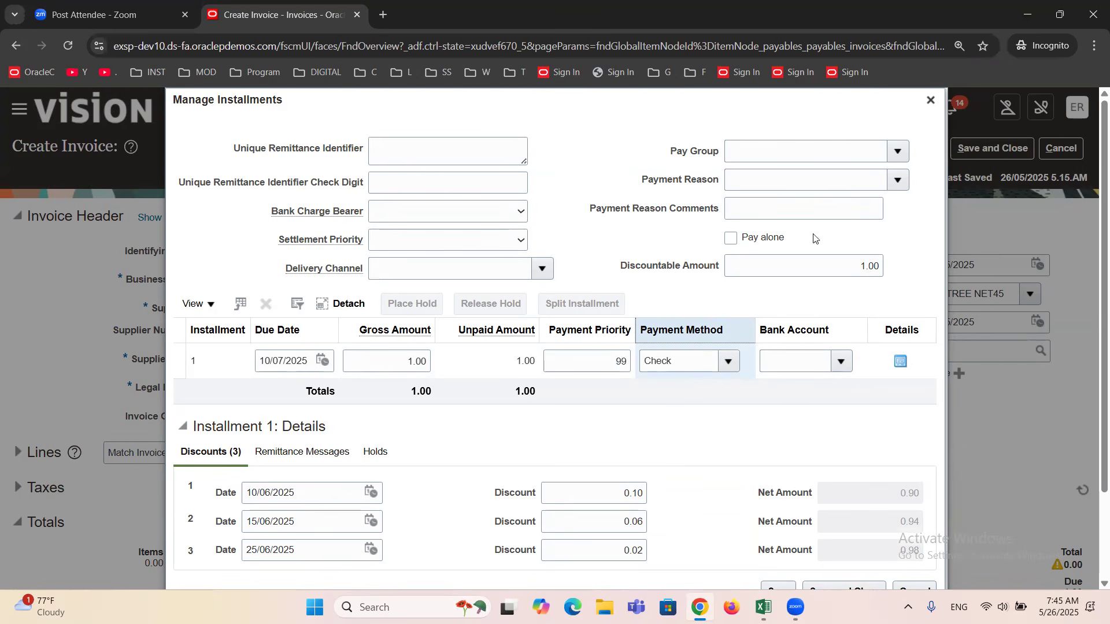
left_click_drag(765, 97, 942, 123)
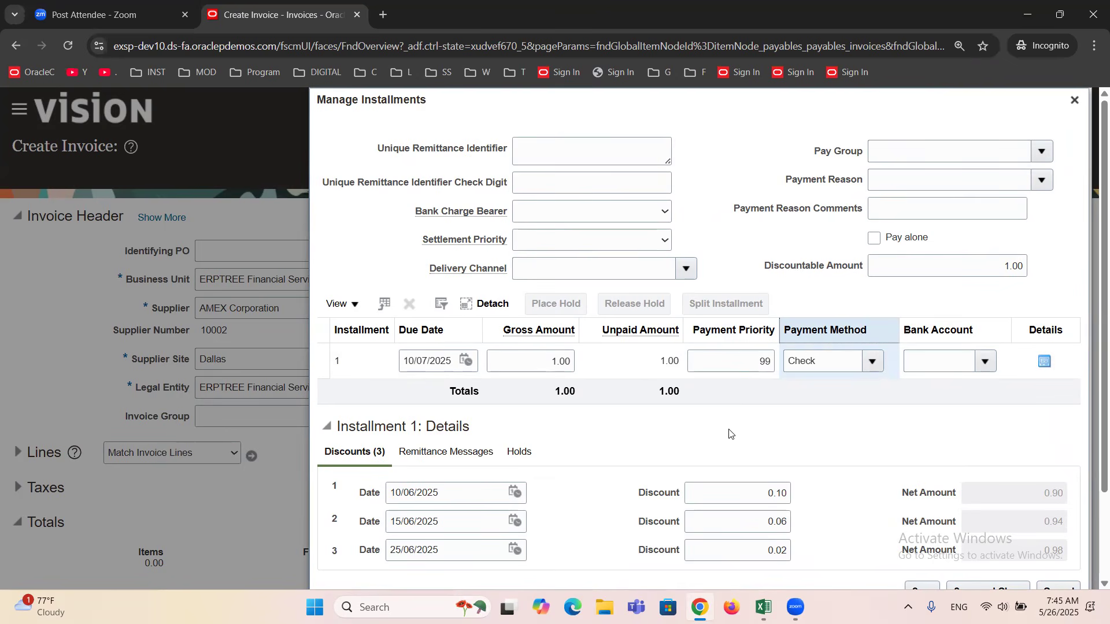
left_click(872, 361)
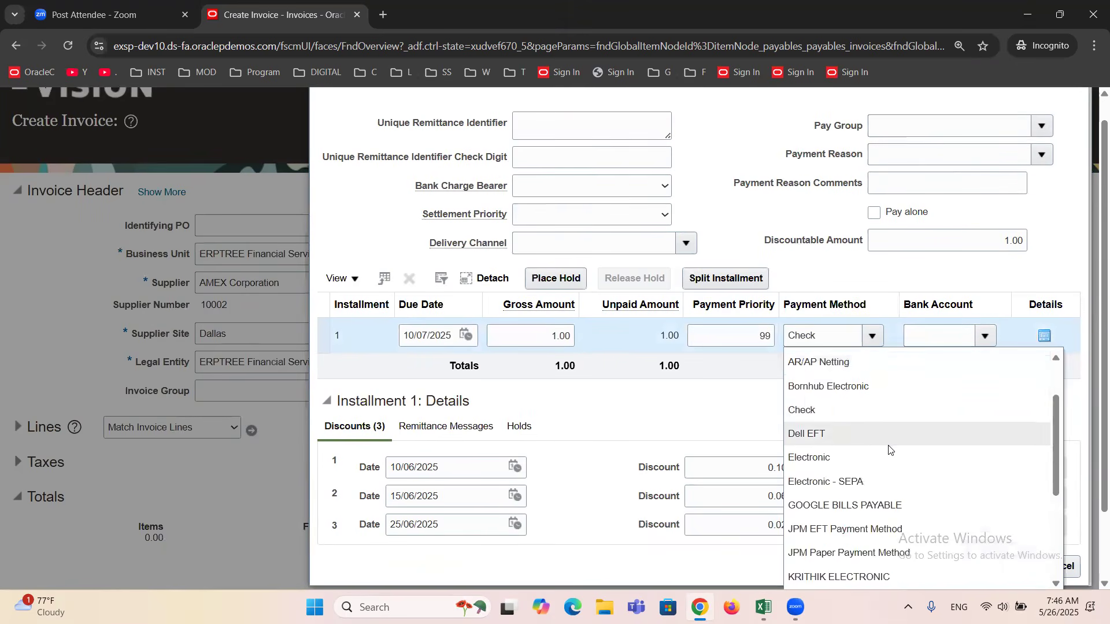
scroll(889, 449, "down", 3)
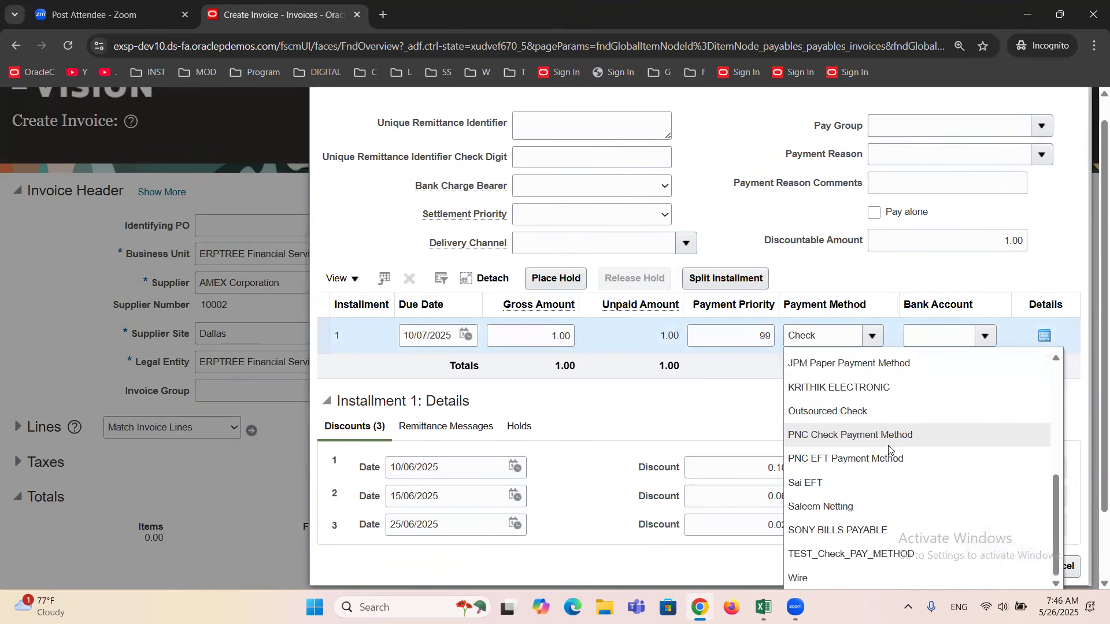
scroll(889, 449, "up", 6)
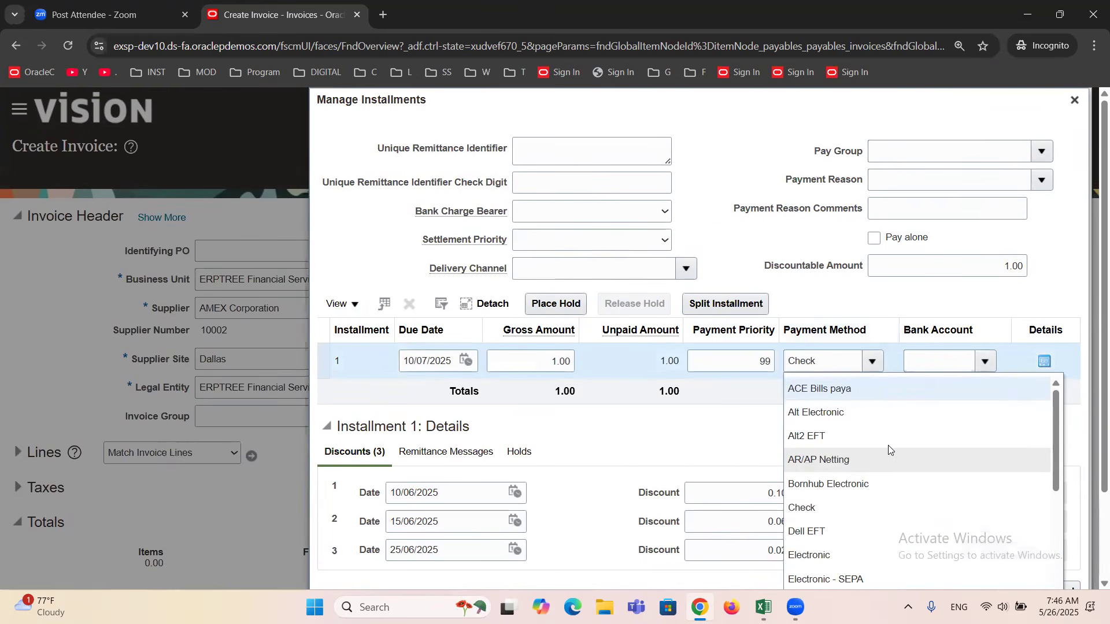
scroll(889, 449, "down", 3)
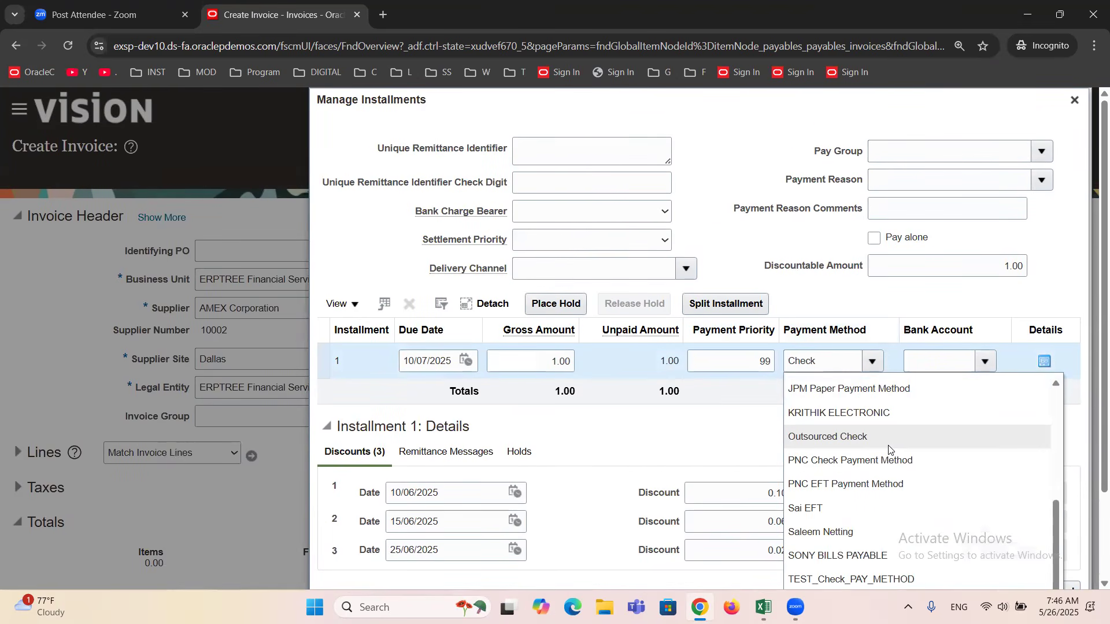
scroll(889, 449, "up", 3)
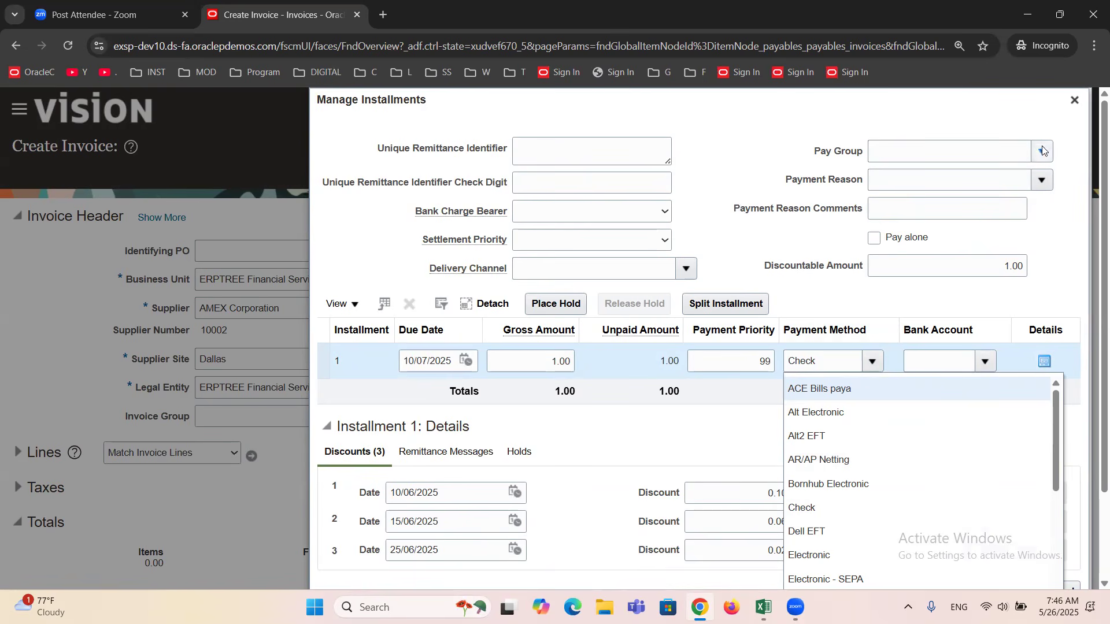
left_click(1075, 100)
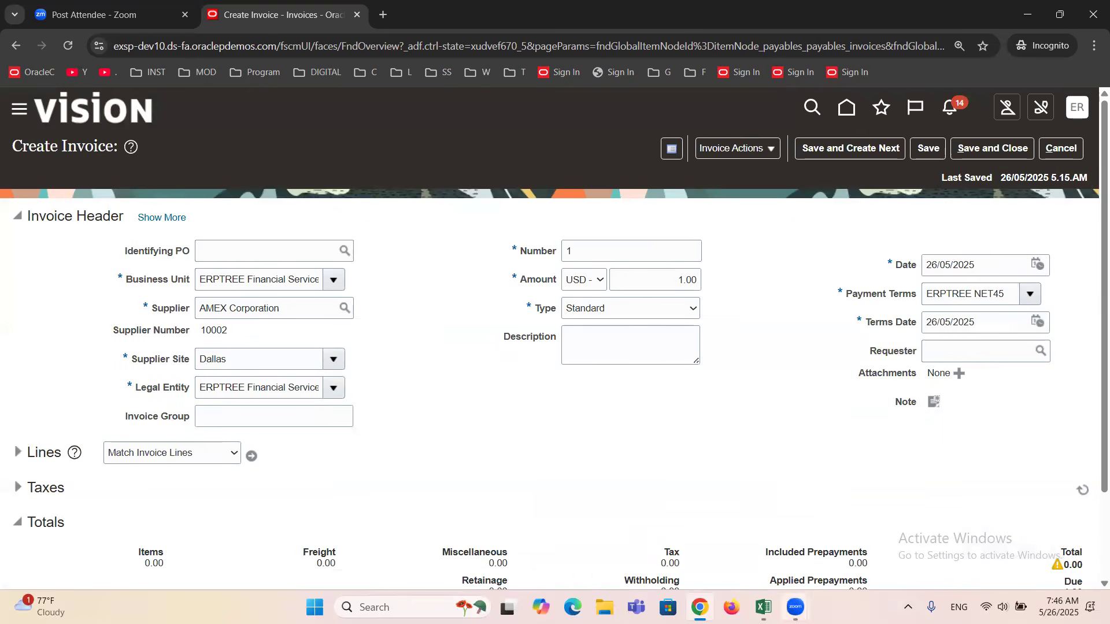
Consult the header fields in the Excel sheet and set the invoice Date to 24/05/2025.
left_click(763, 607)
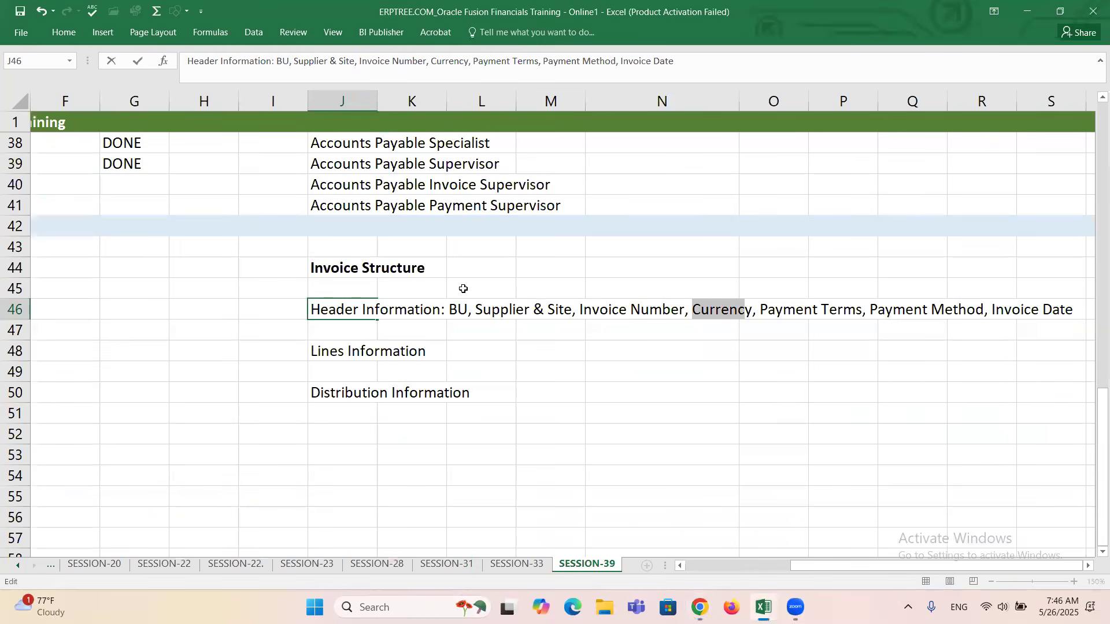
key("alt+Tab")
left_click_drag(896, 266, 919, 269)
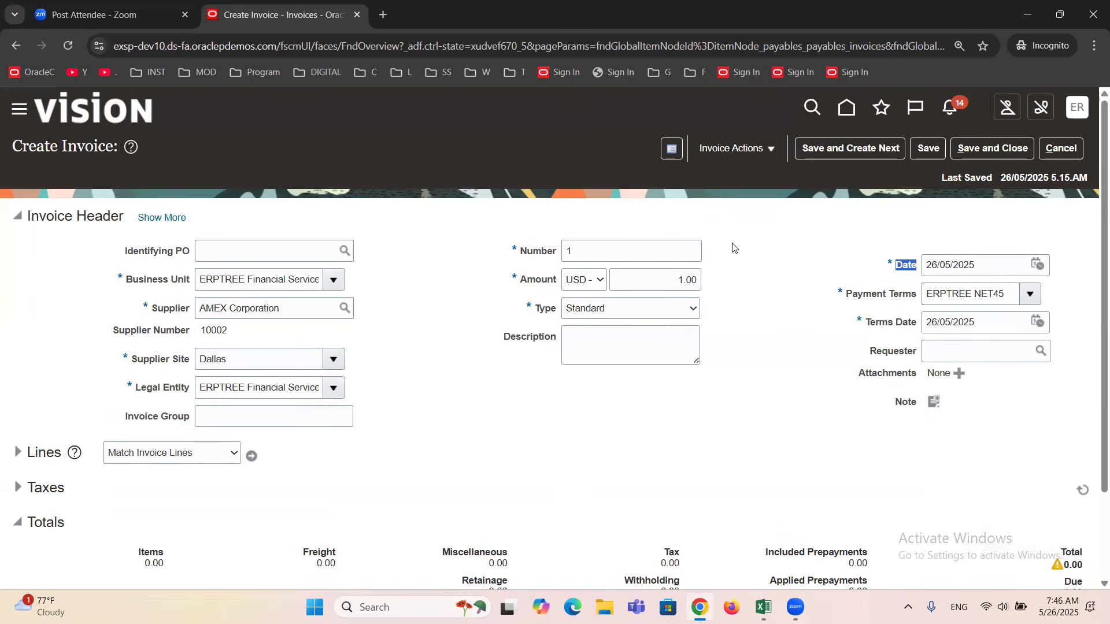
left_click(1041, 266)
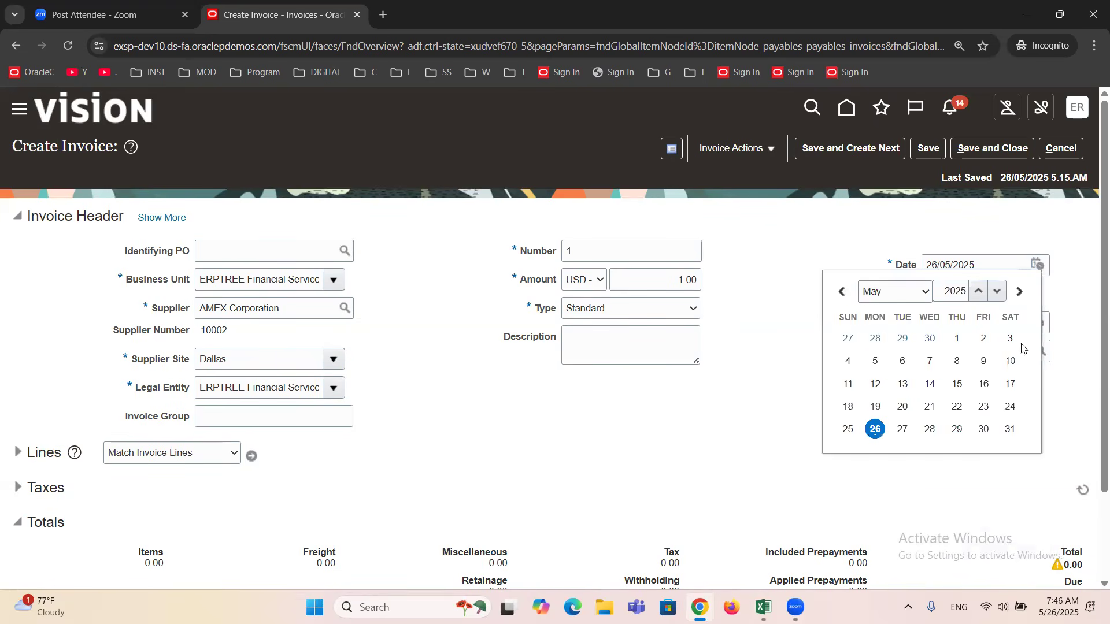
left_click(1005, 411)
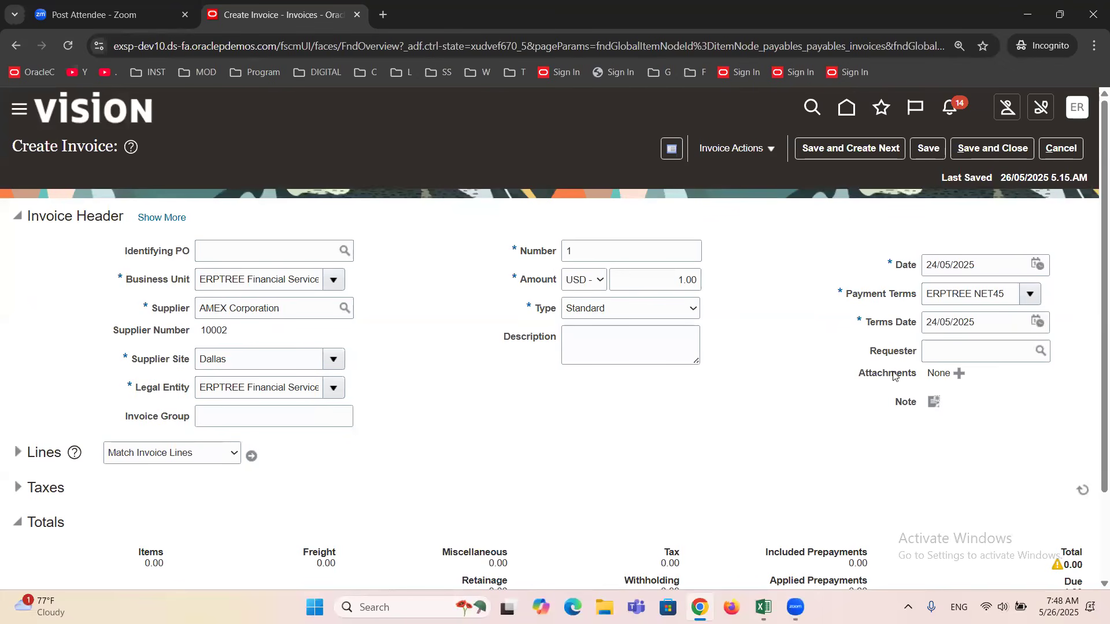
Examine the invoice's Terms Date and compare it with the invoice Date.
left_click_drag(866, 324, 893, 327)
left_click(891, 323)
double_click(892, 323)
left_click(834, 359)
left_click_drag(977, 324, 886, 333)
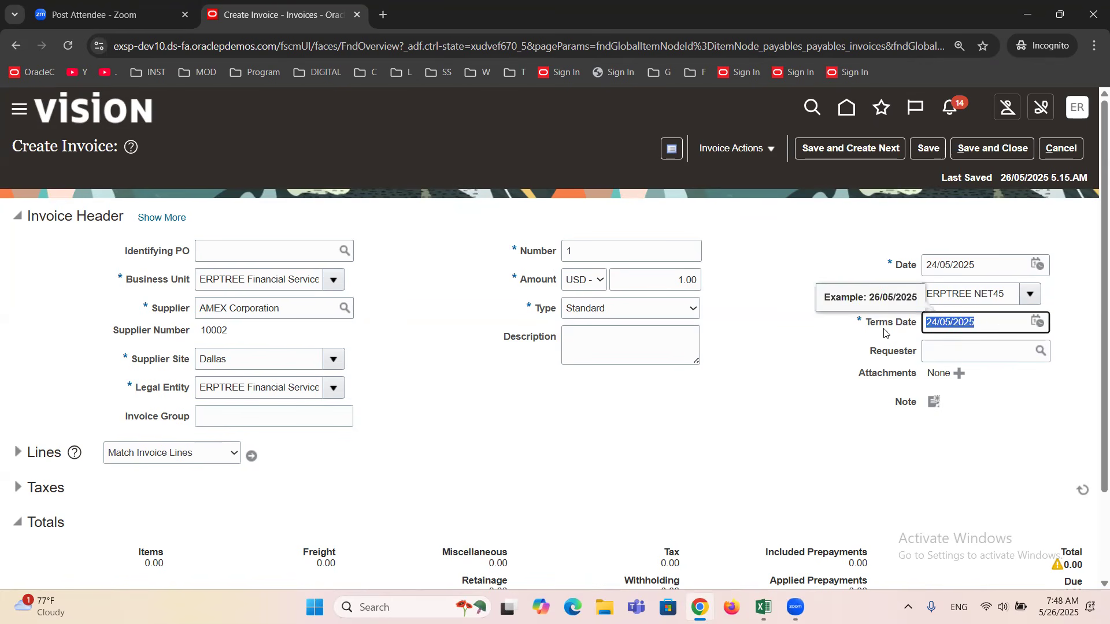
left_click(988, 329)
left_click(784, 362)
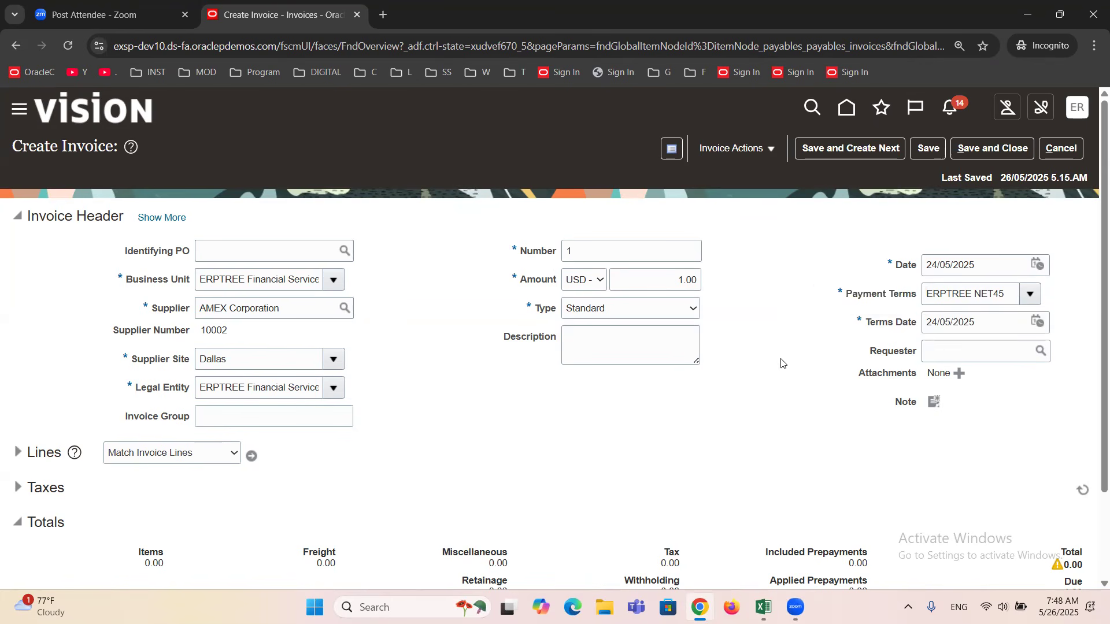
left_click_drag(892, 266, 927, 268)
left_click_drag(865, 324, 924, 327)
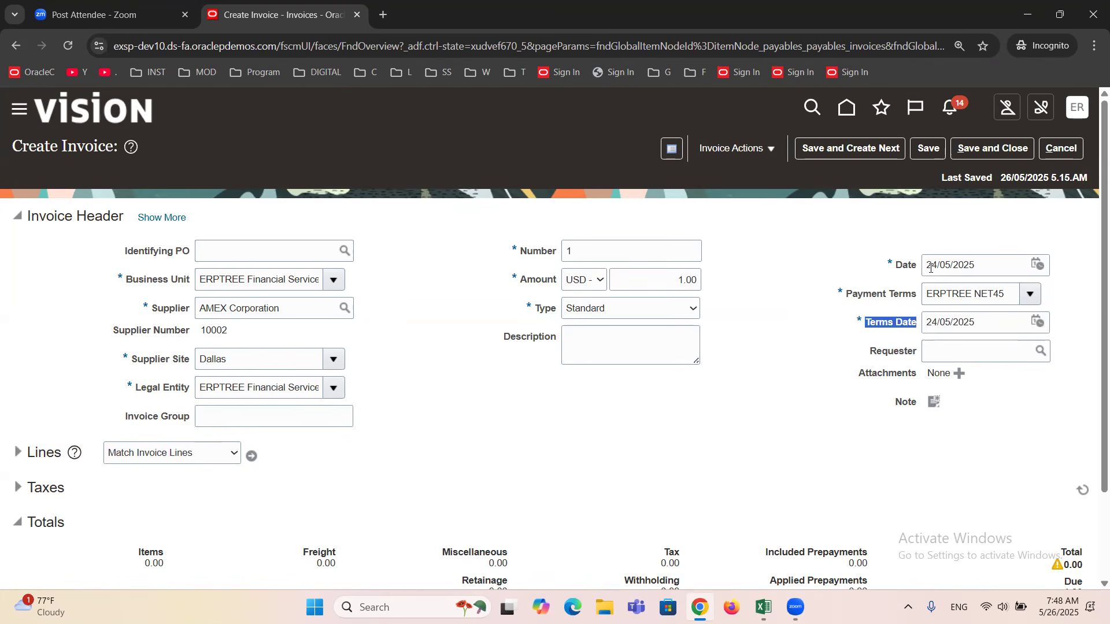
left_click(937, 329)
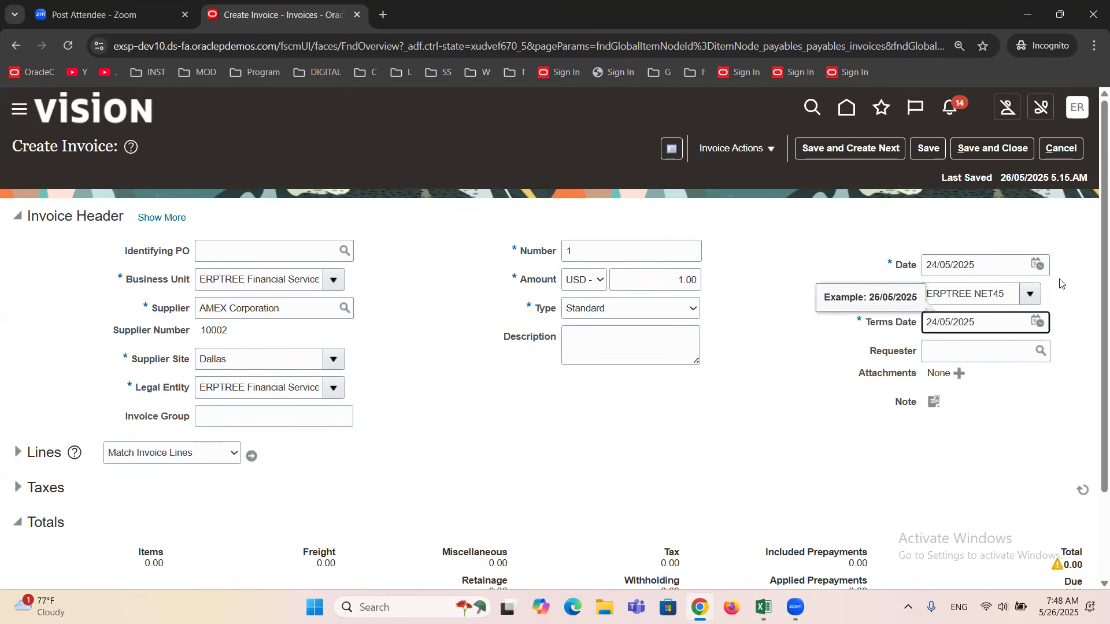
Set the invoice Date to 26/05/2025 and check the Terms Date.
left_click(1037, 265)
left_click(875, 429)
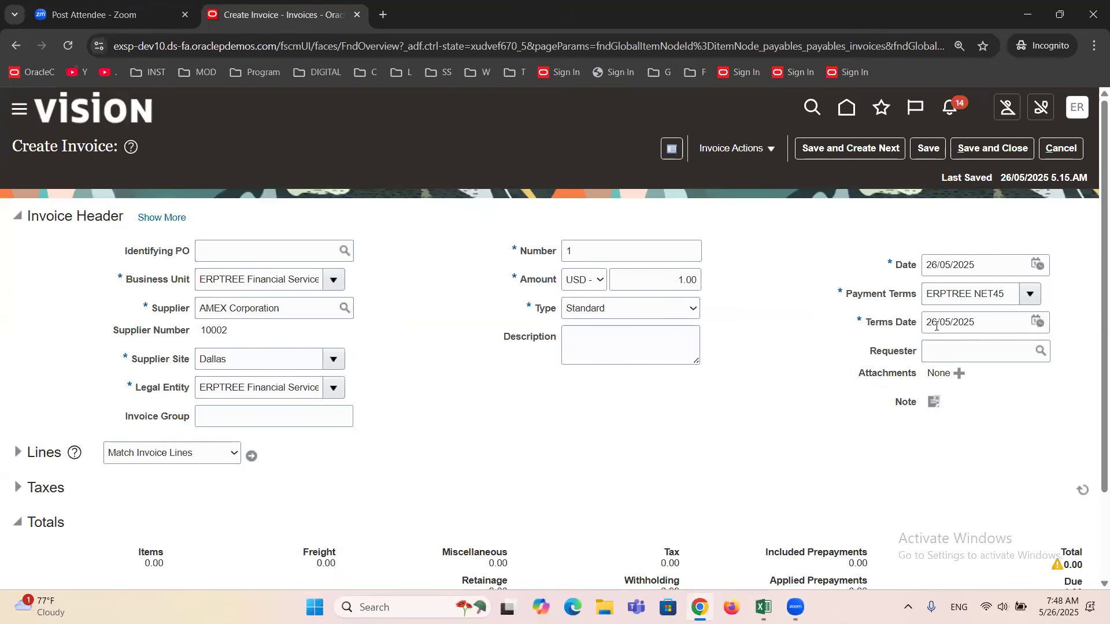
left_click_drag(869, 323, 916, 329)
left_click(984, 403)
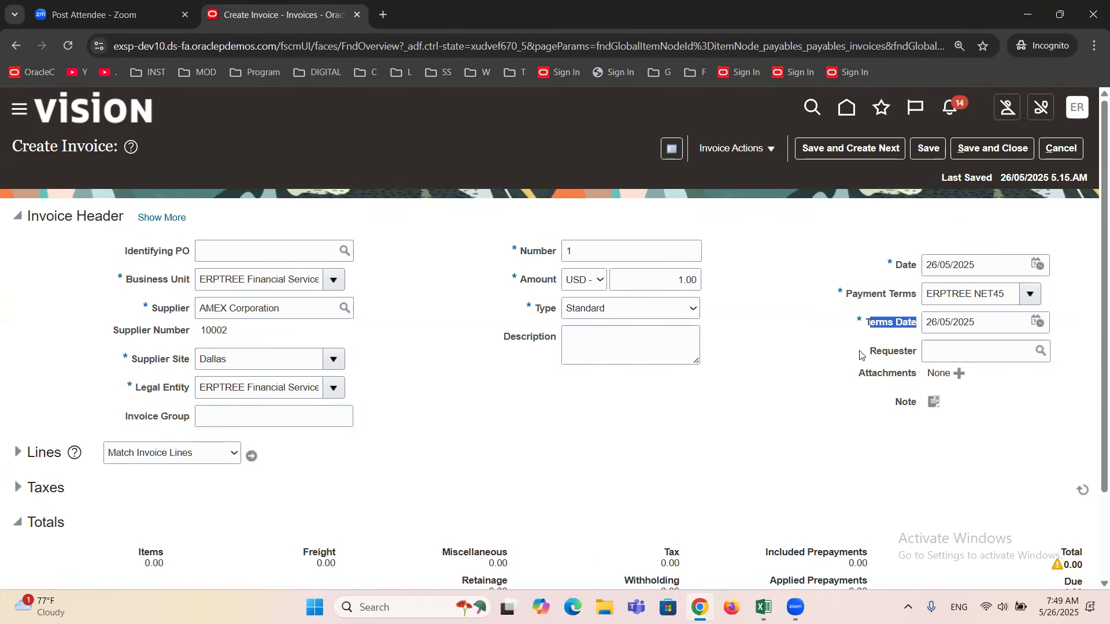
Review the Terms Date and Payment Terms, and set the invoice's Payment Terms to ERPTREE Immediate.
left_click(877, 323)
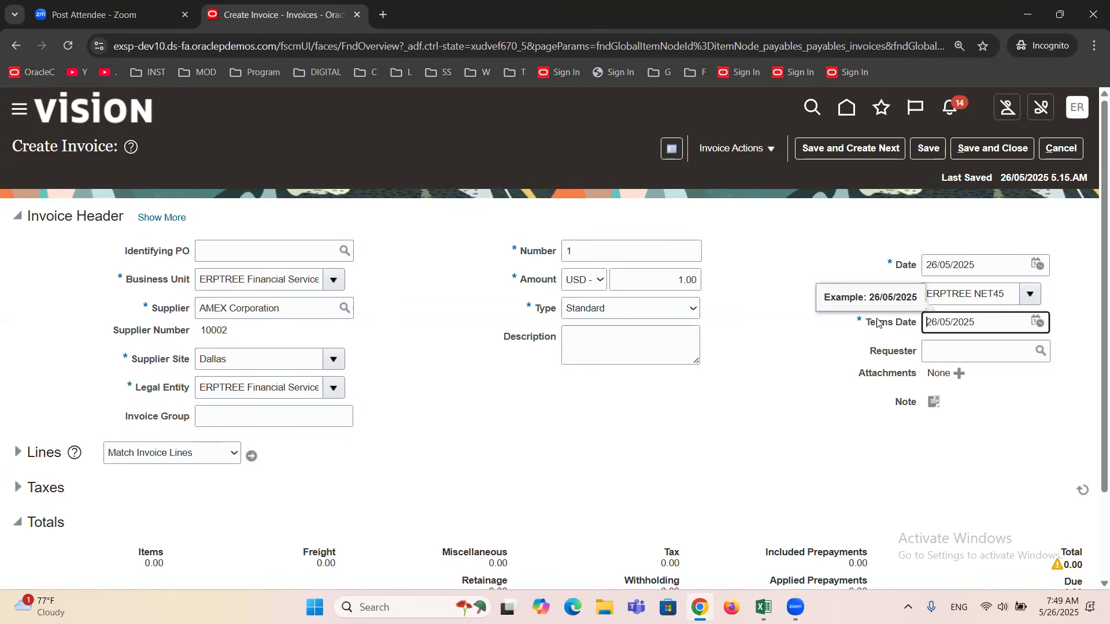
key("shift+Tab")
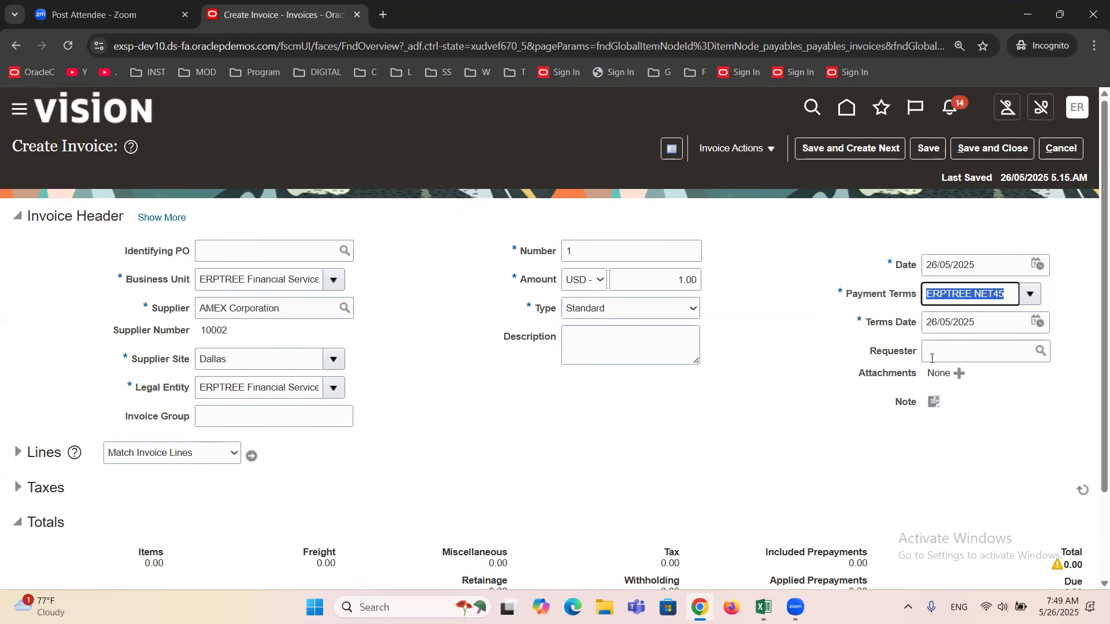
key("Tab")
left_click(811, 347)
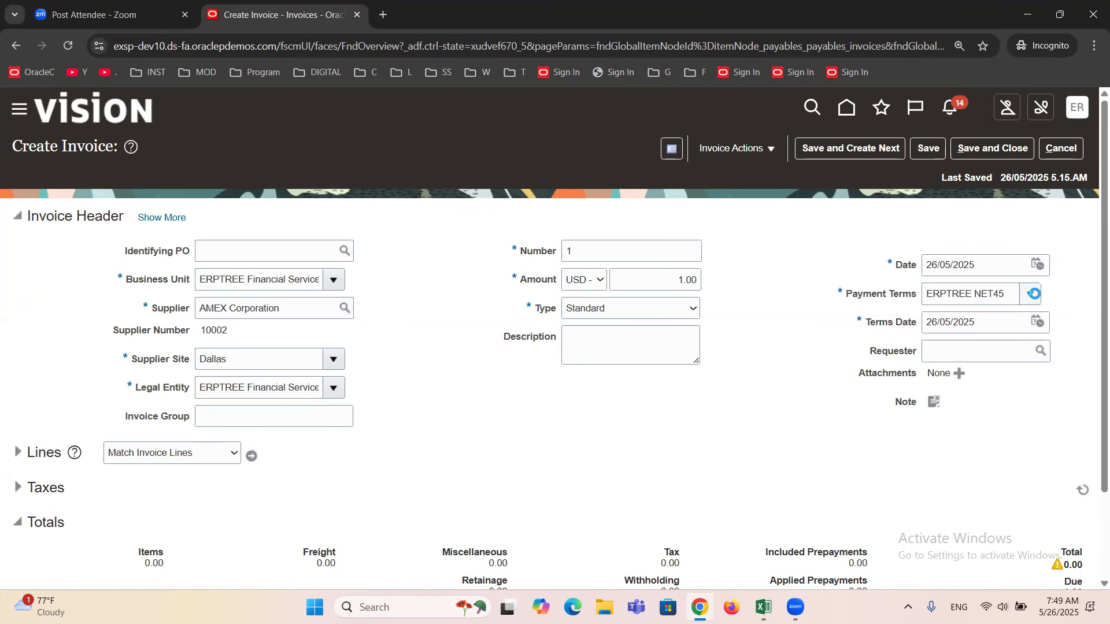
left_click(1030, 295)
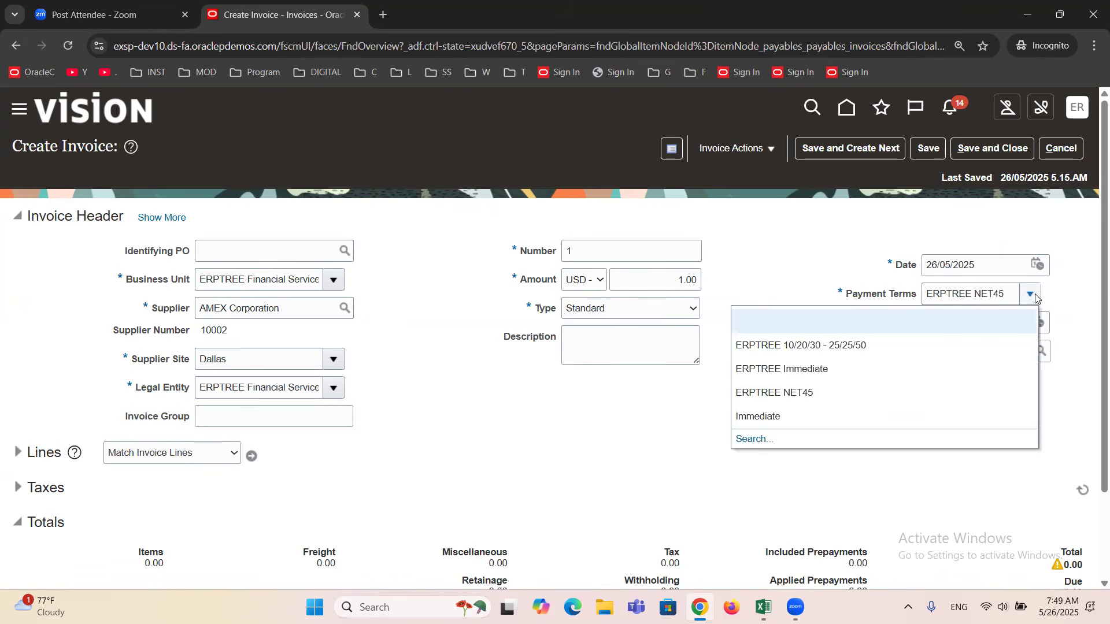
left_click(810, 369)
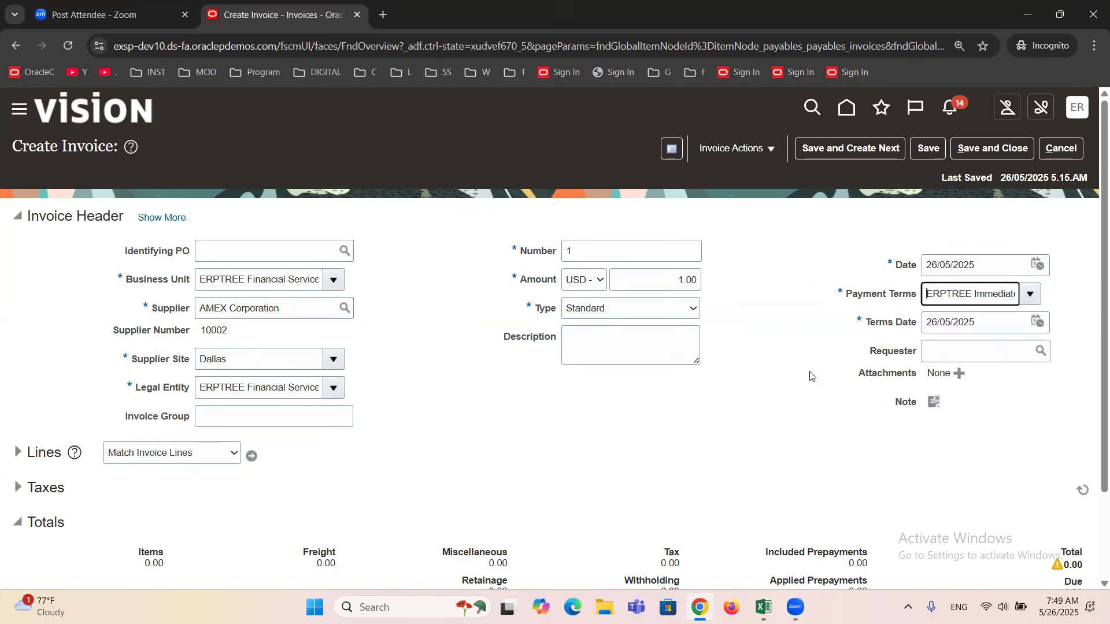
Set the invoice Date to 21/05/2025 and dismiss the Add Note dialog without adding a note.
left_click(1037, 264)
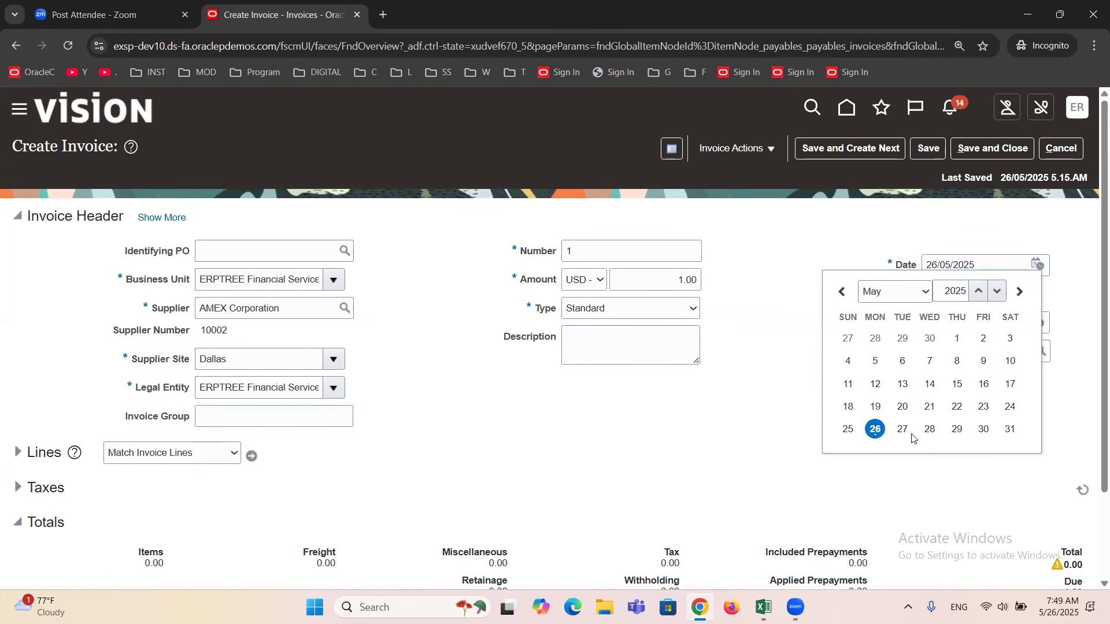
left_click(930, 407)
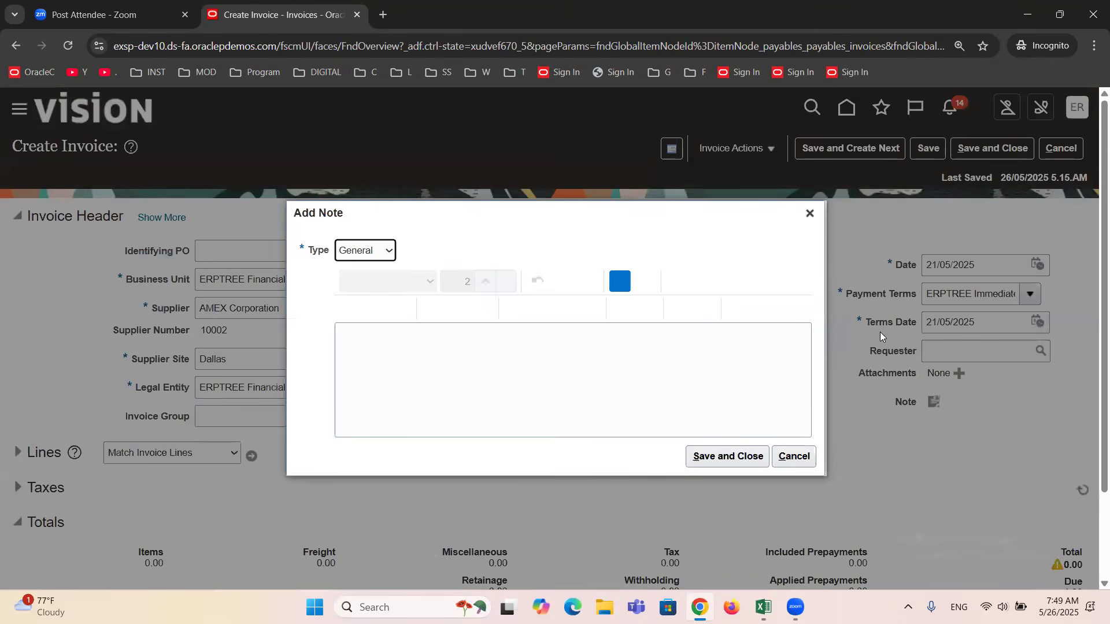
left_click(810, 213)
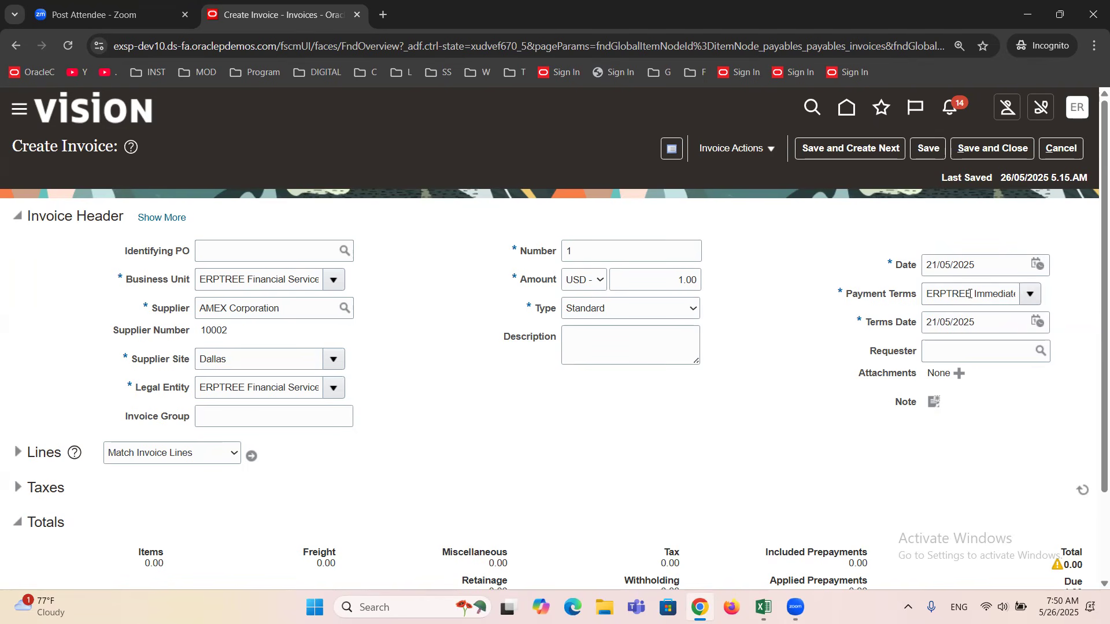
Review the invoice's installments and compare the installment due date with the invoice header's Terms Date.
left_click(771, 151)
left_click(757, 175)
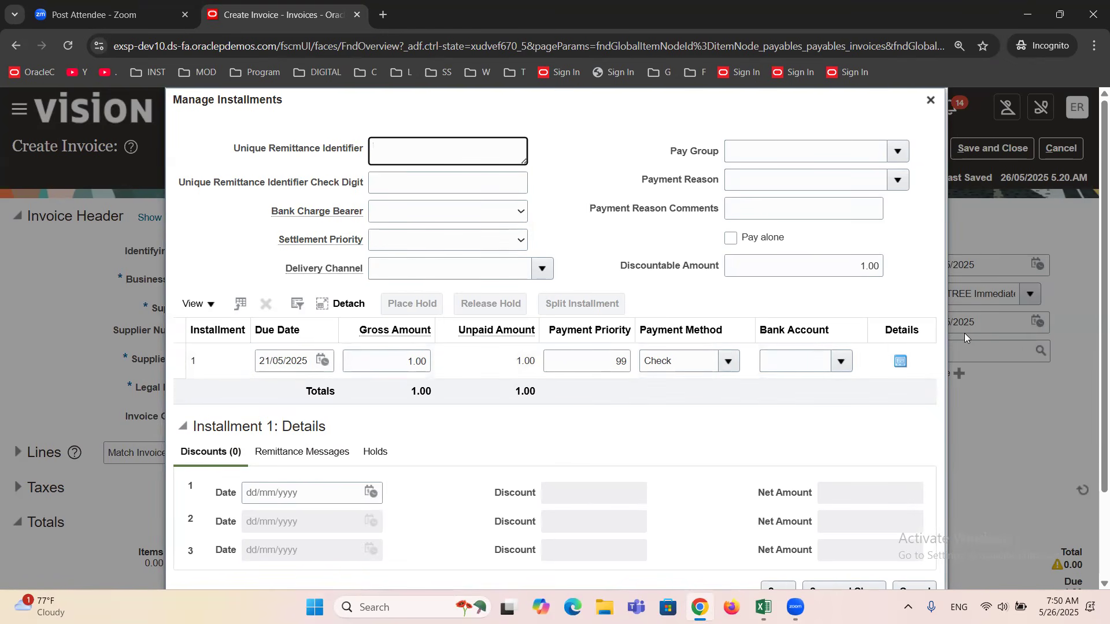
left_click_drag(776, 104, 637, 117)
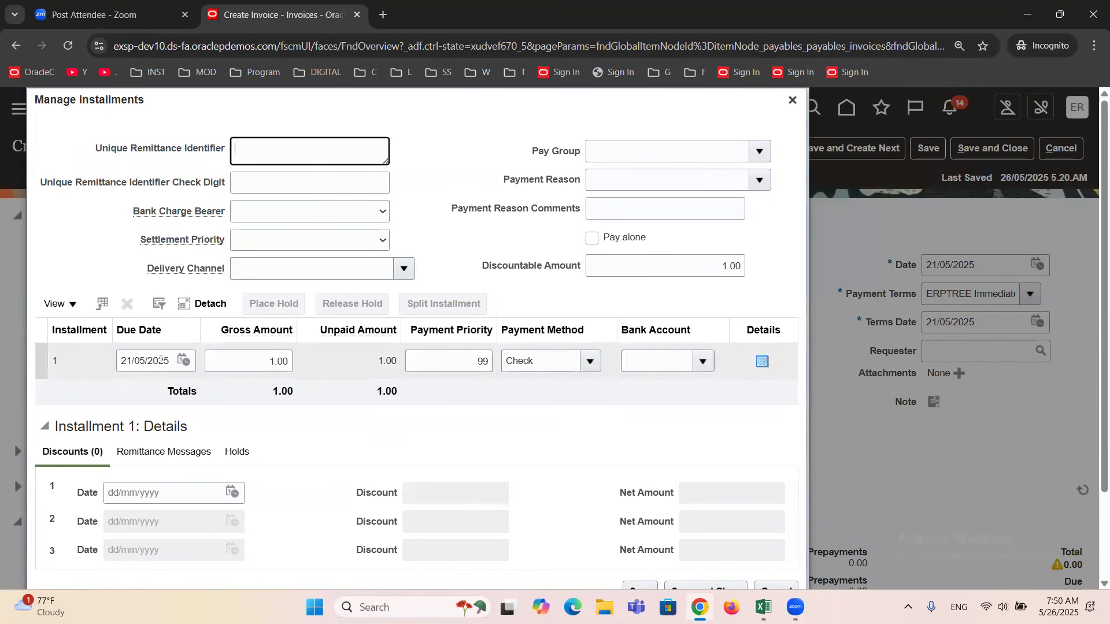
left_click(791, 101)
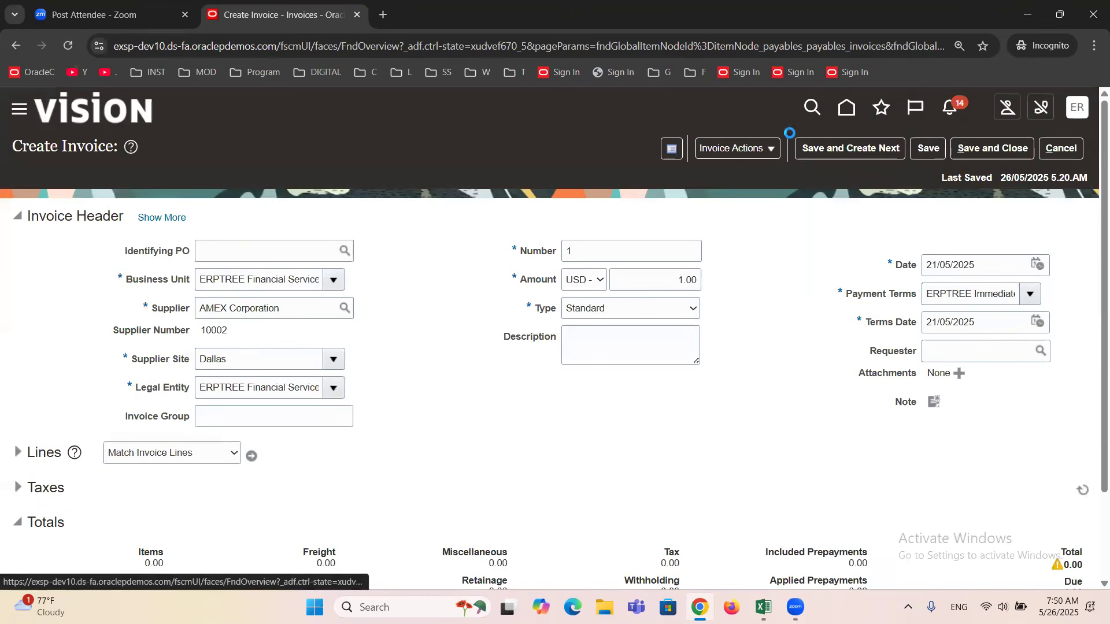
Set the invoice's Payment Terms to ERPTREE NET45 and review the installment's due date and discounts.
left_click(1032, 295)
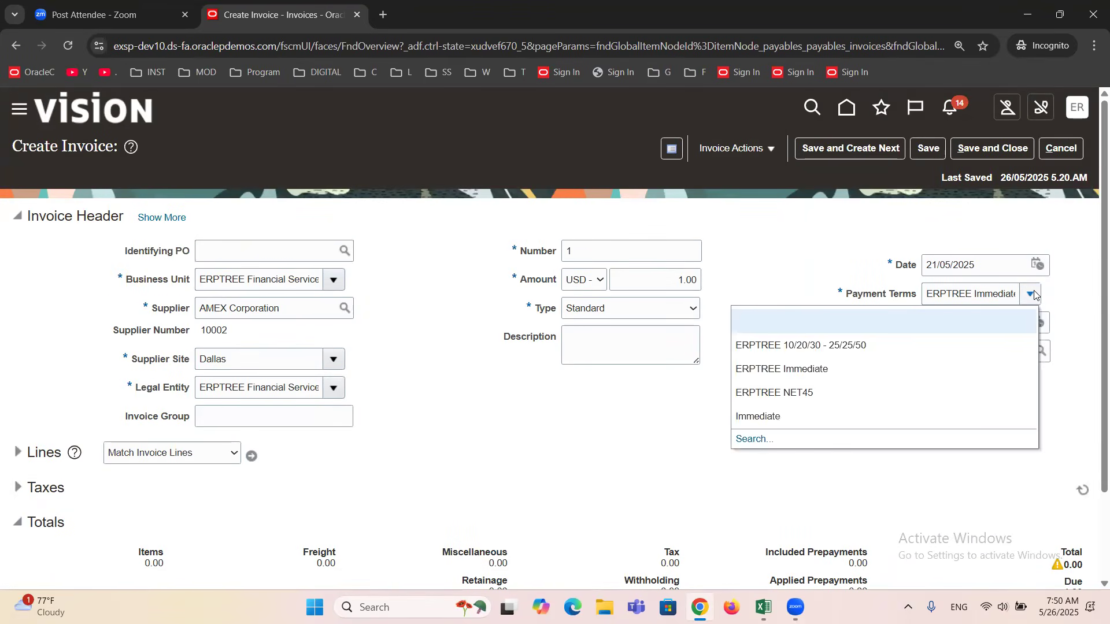
left_click(814, 392)
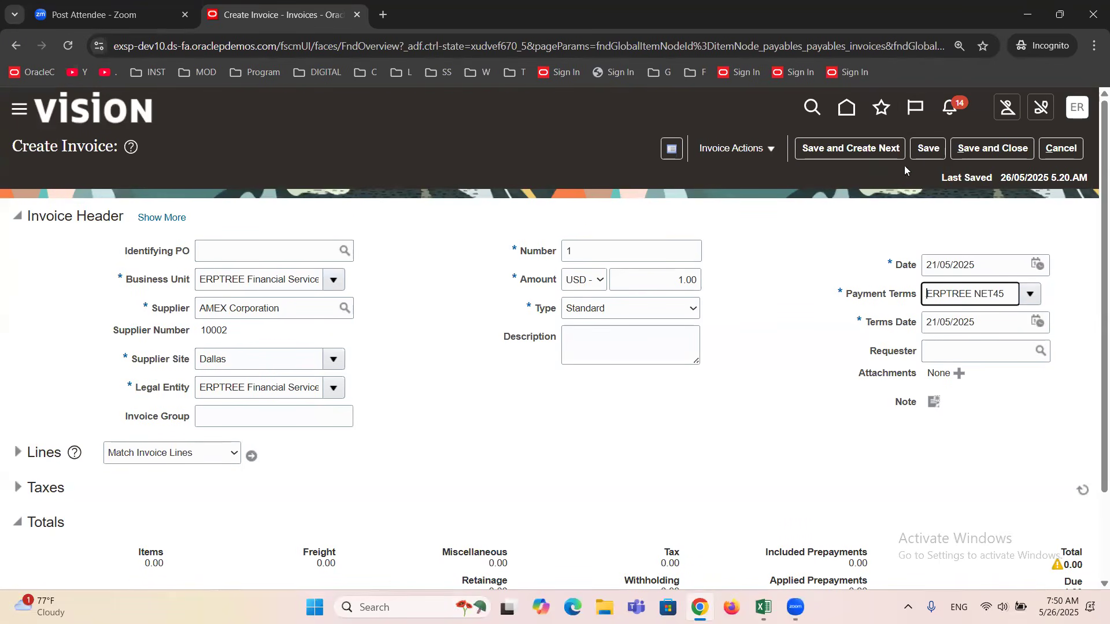
left_click(772, 149)
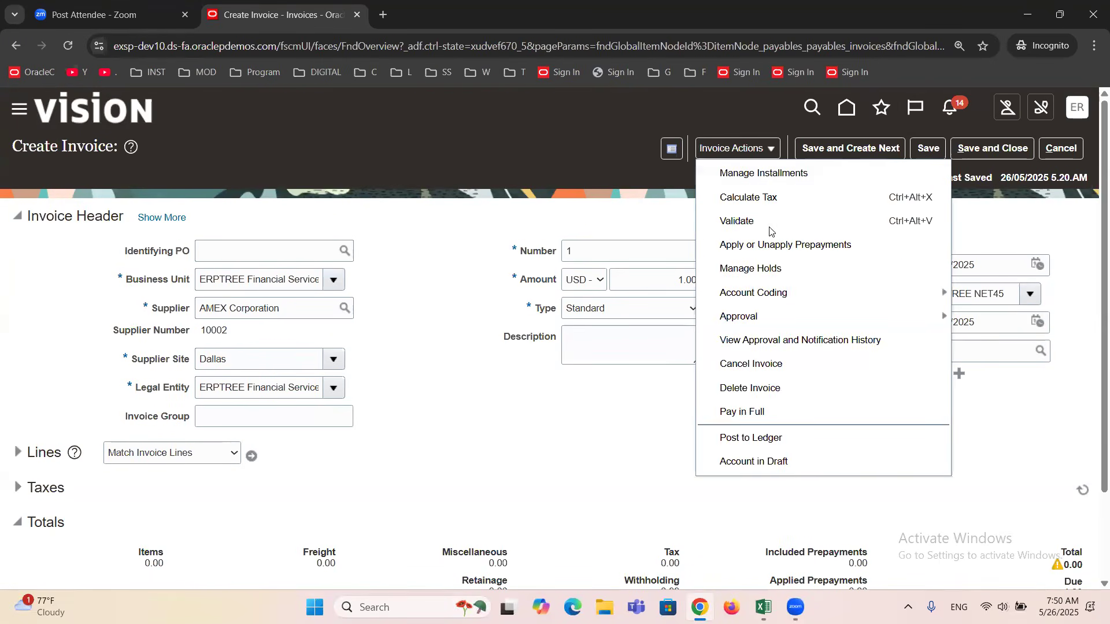
left_click(735, 173)
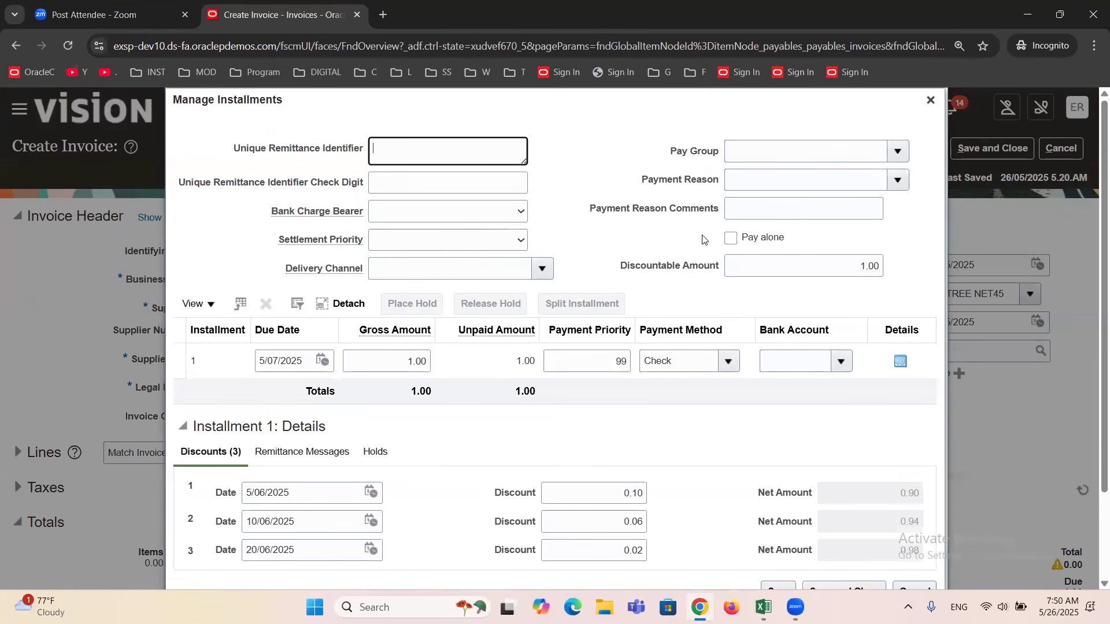
left_click_drag(783, 104, 704, 107)
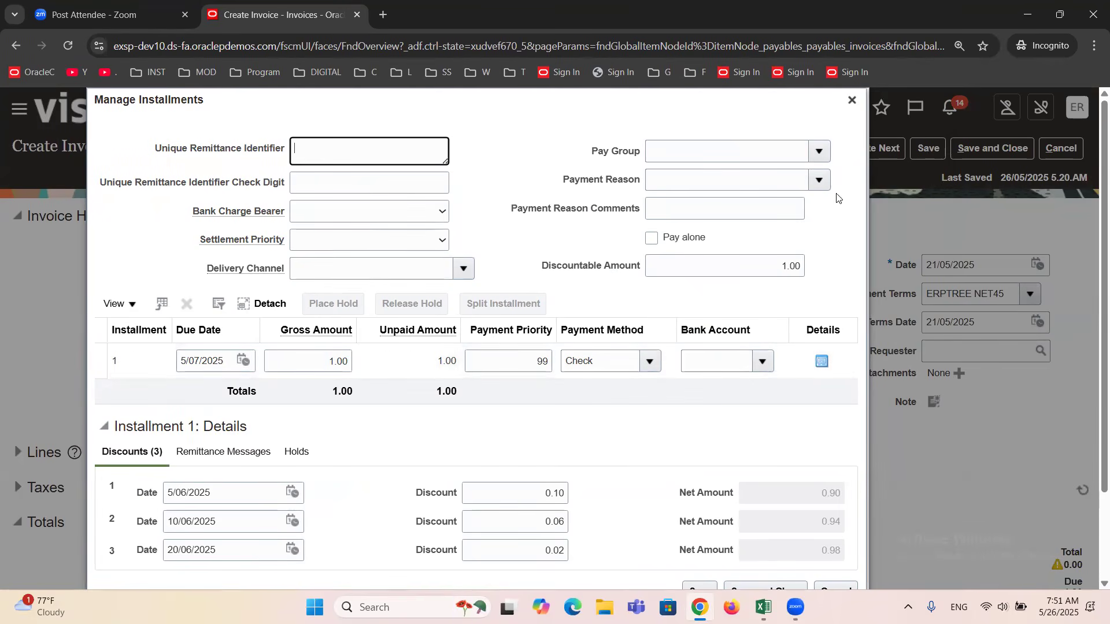
left_click(852, 101)
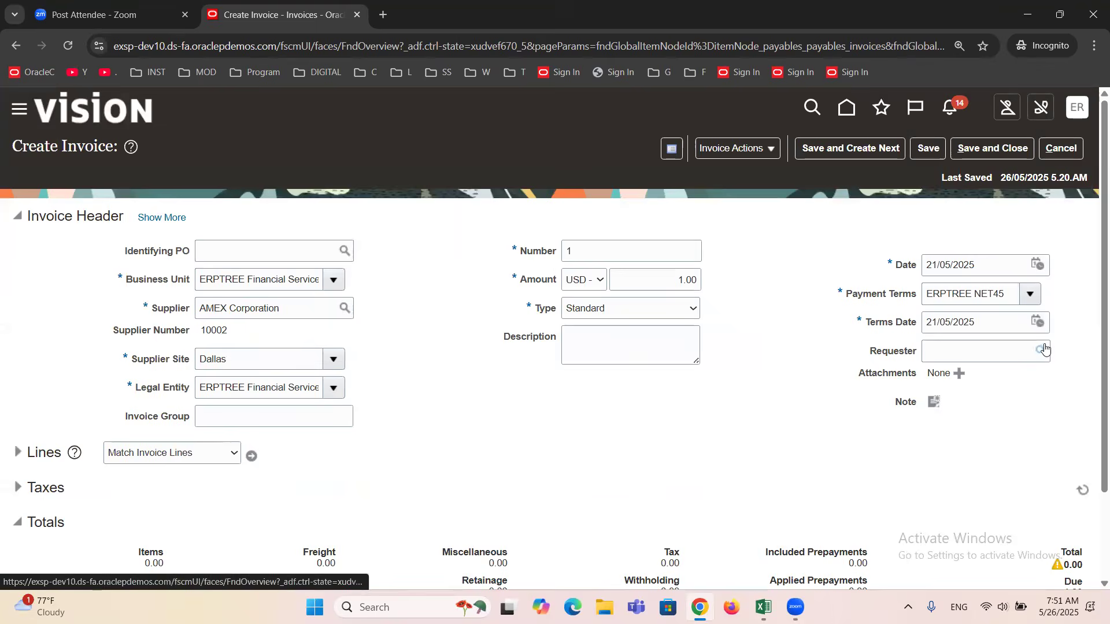
Set the Terms Date to 1/05/2025 and check the due date and discount dates in the invoice's installments.
left_click(1036, 324)
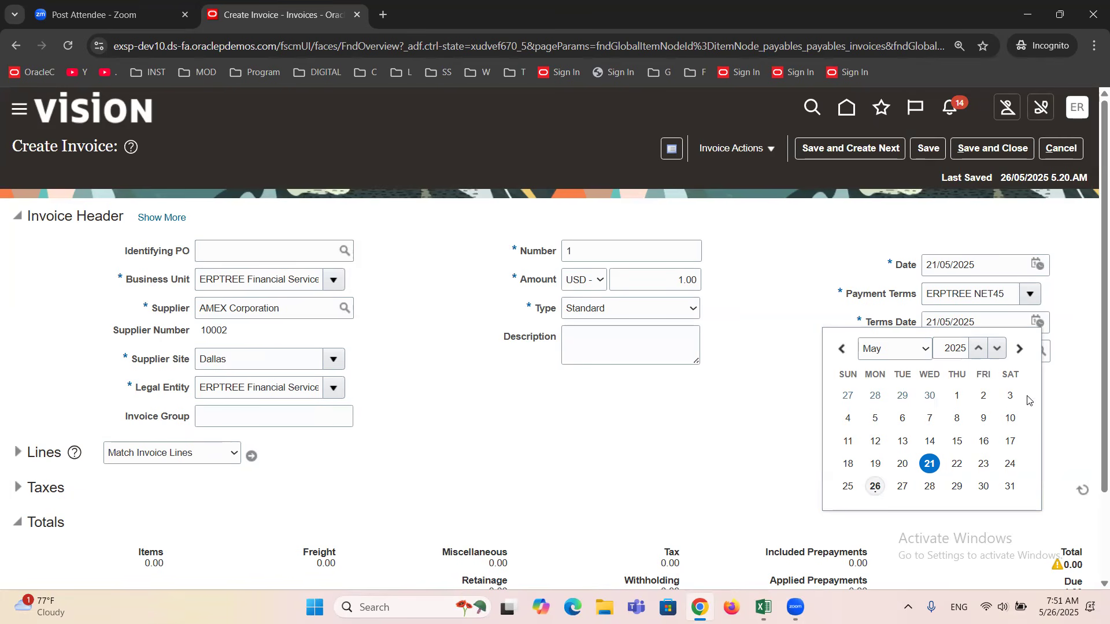
left_click(957, 397)
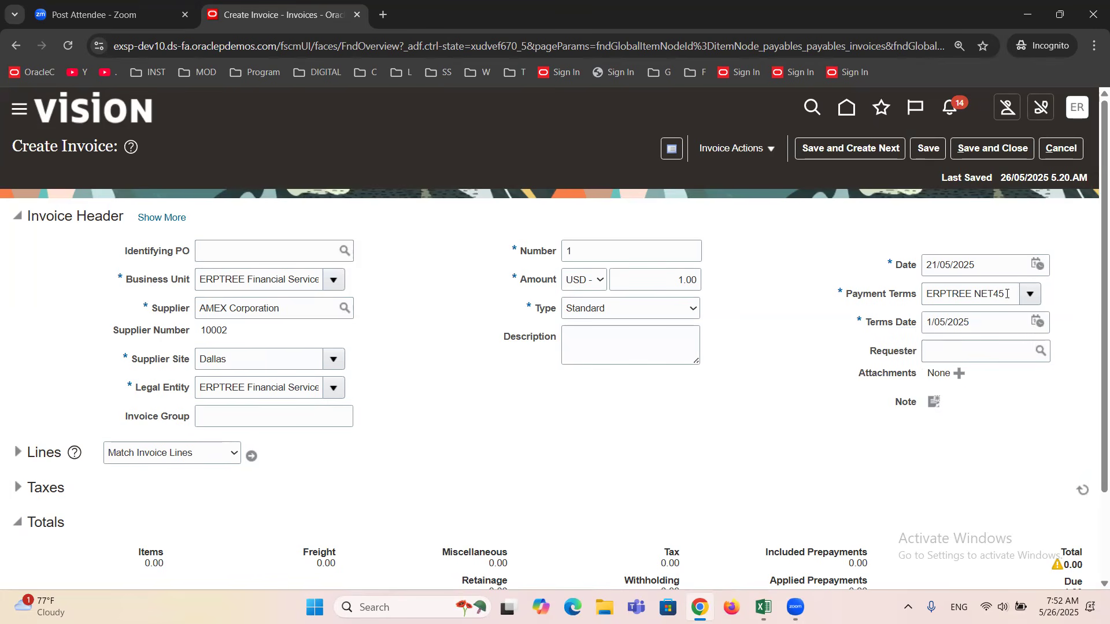
left_click(773, 149)
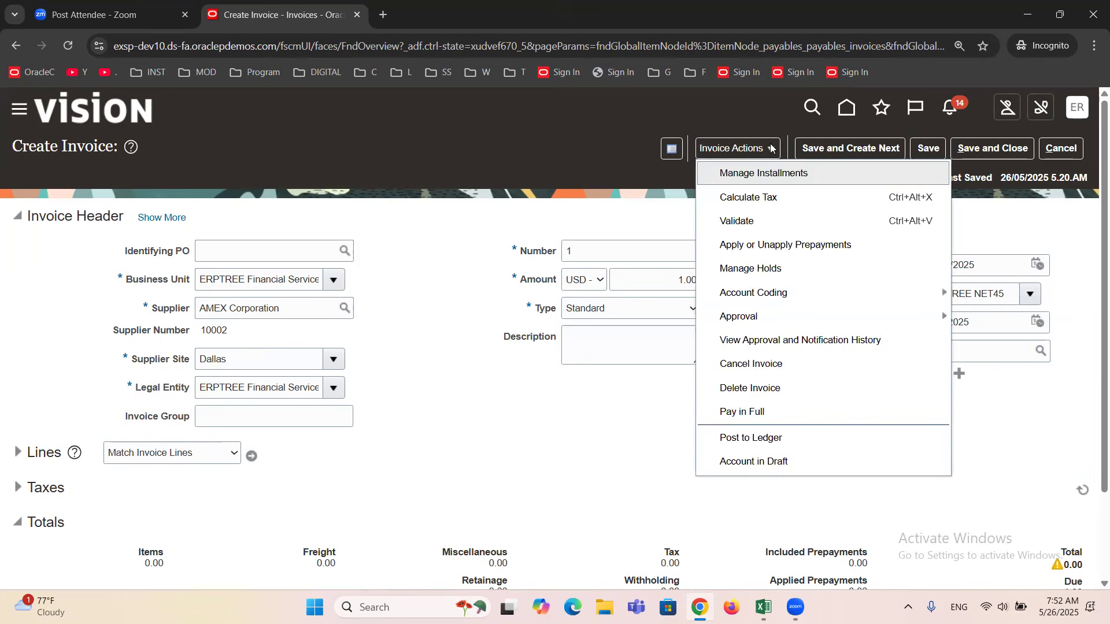
left_click(751, 174)
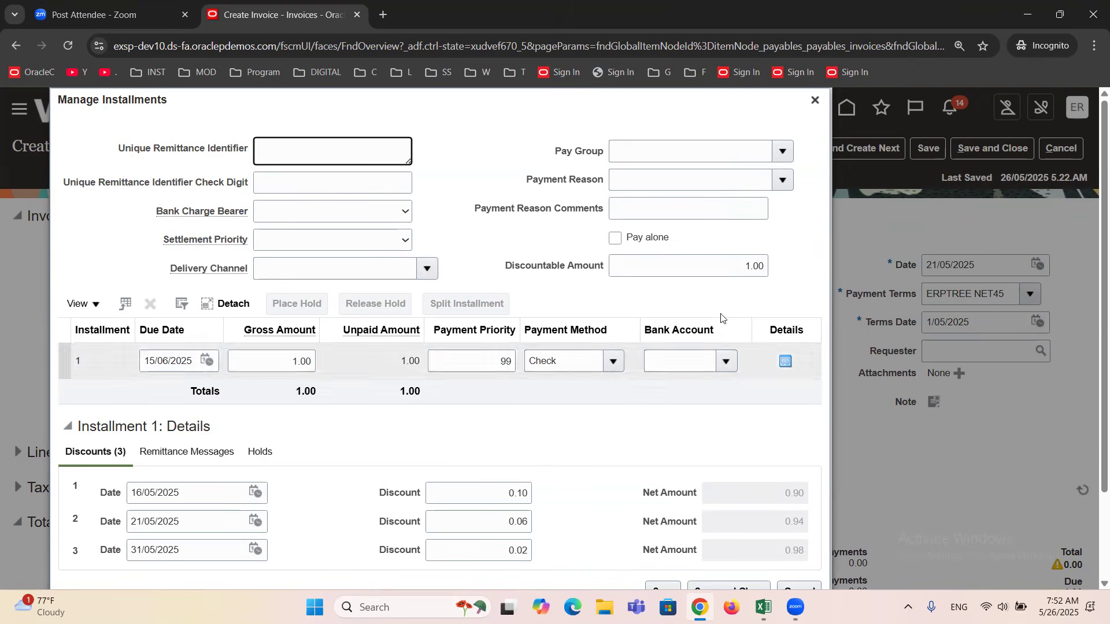
left_click(812, 100)
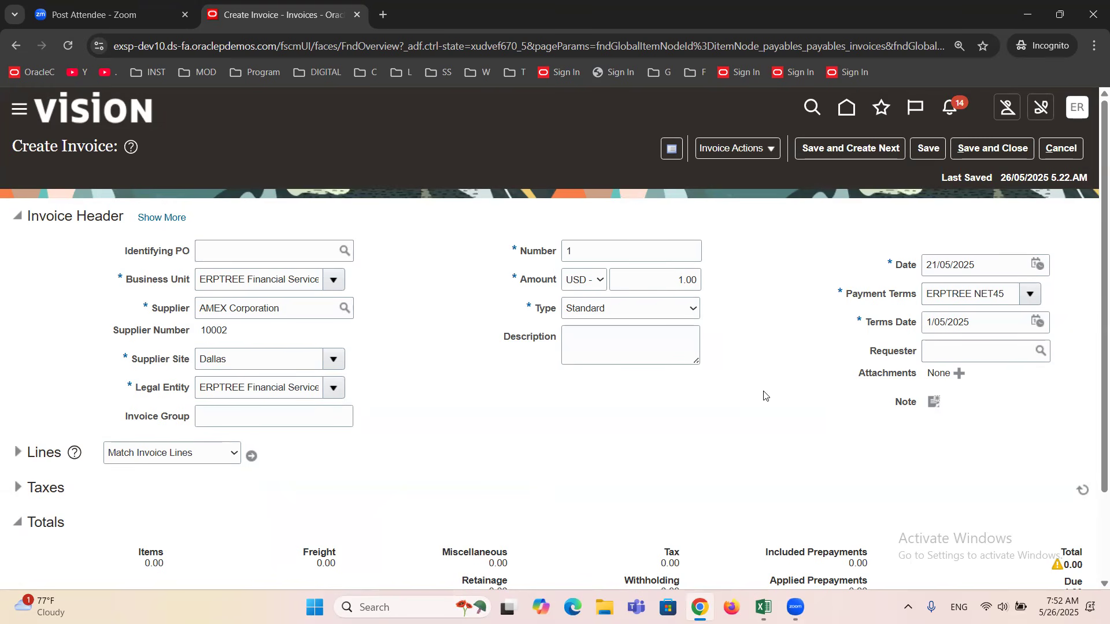
Review the Terms Date and Payment Terms, and set the invoice Amount to 10,000.
left_click(975, 322)
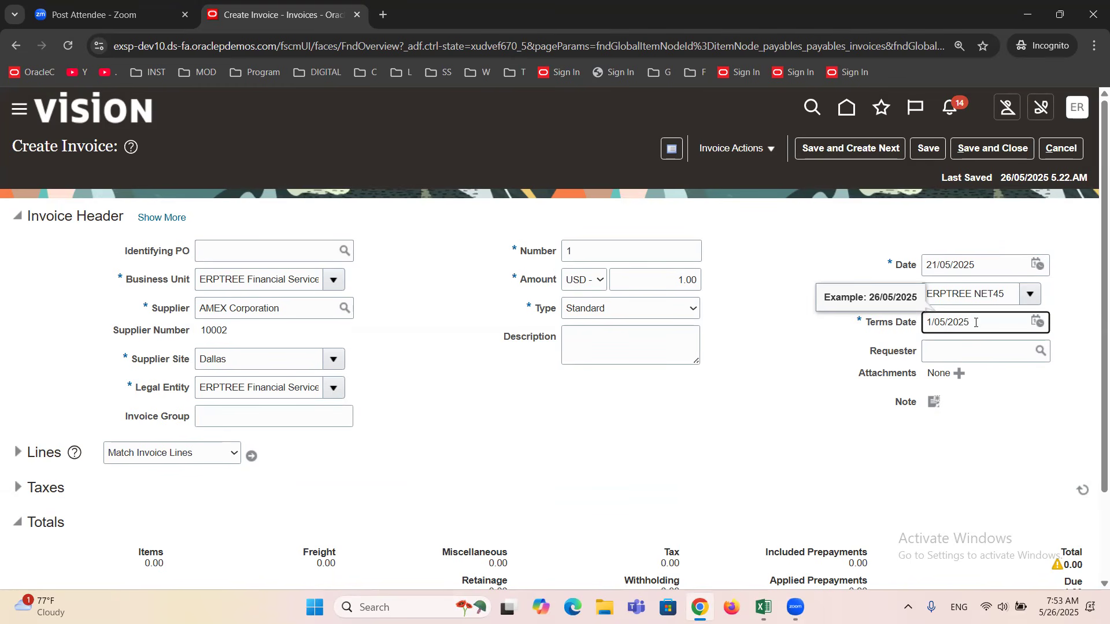
left_click(824, 354)
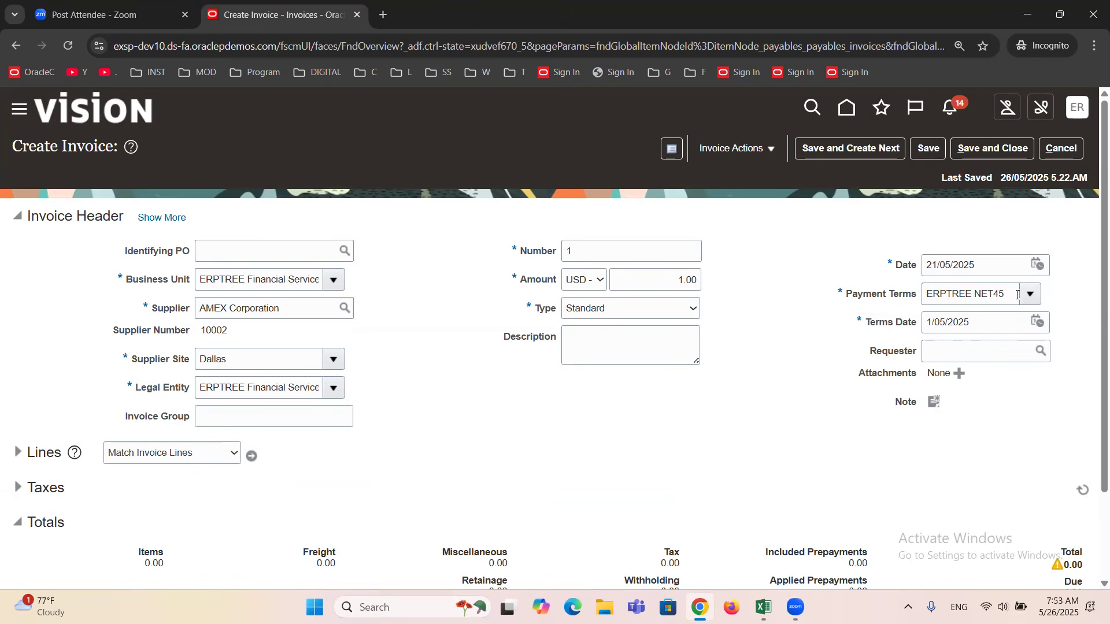
left_click_drag(1012, 295, 841, 315)
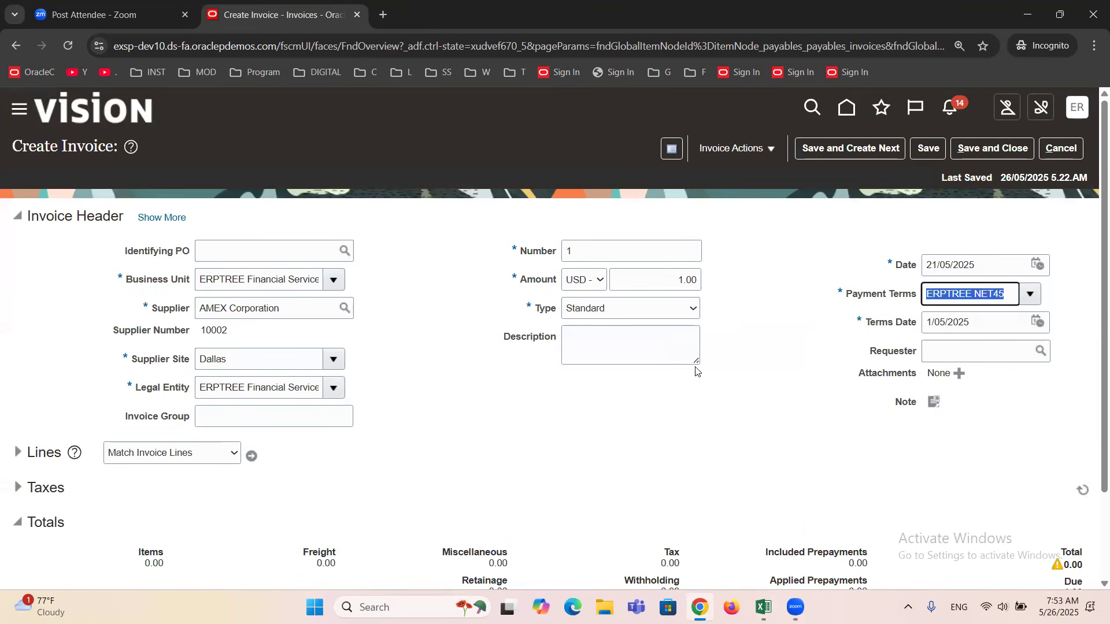
left_click(657, 275)
type("10,000")
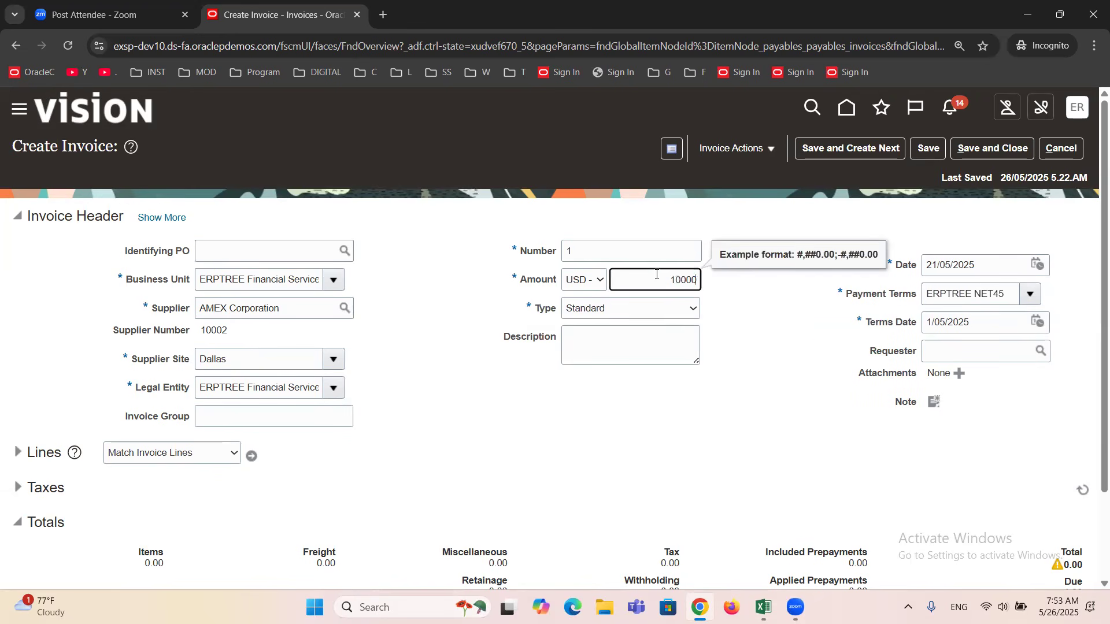
left_click(824, 338)
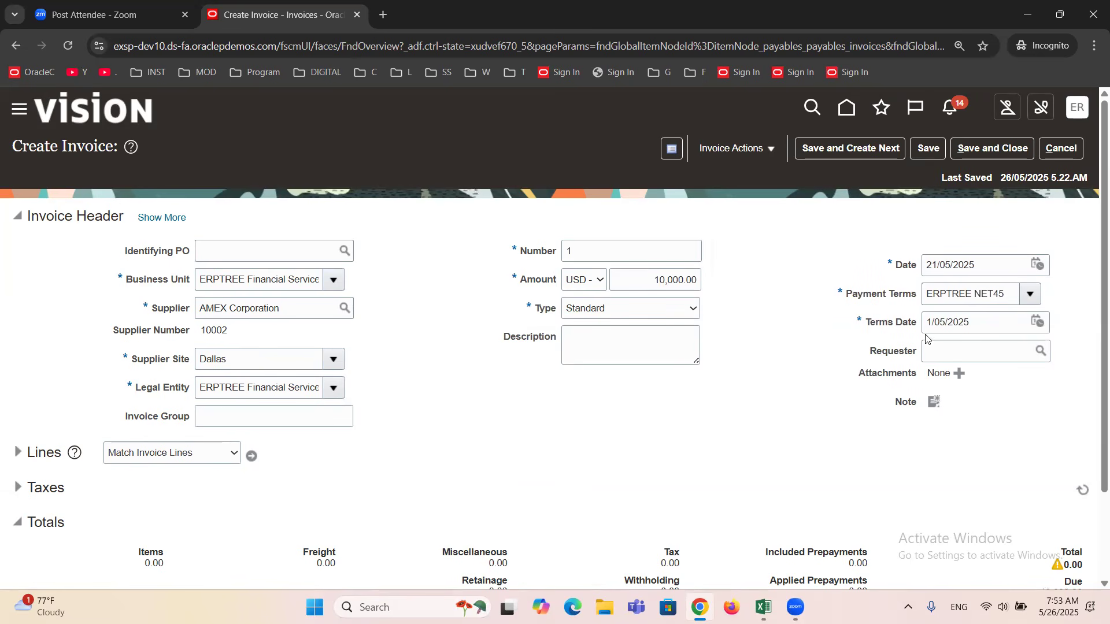
Set the Terms Date to 26/05/2025 and examine the installment's due date, gross amount and discount schedule.
left_click(1044, 321)
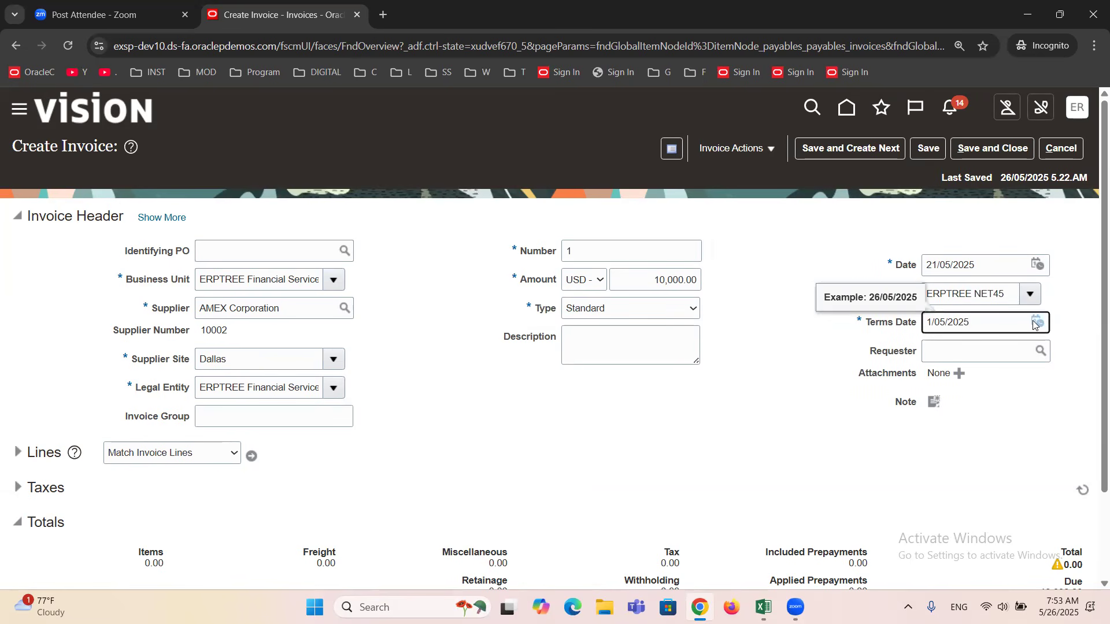
left_click(1044, 322)
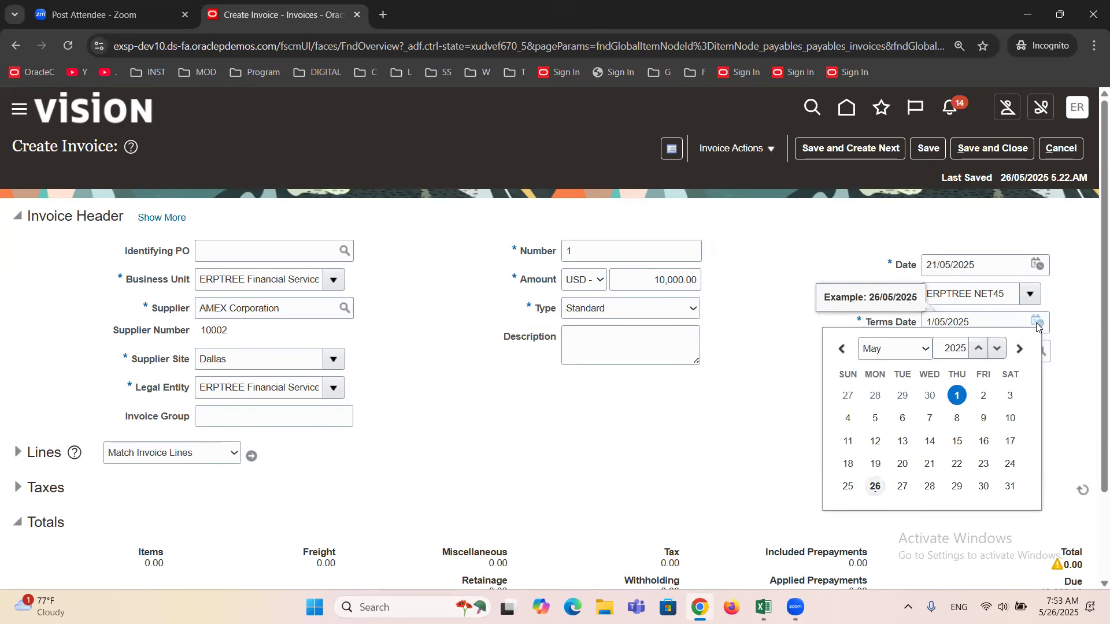
left_click(875, 487)
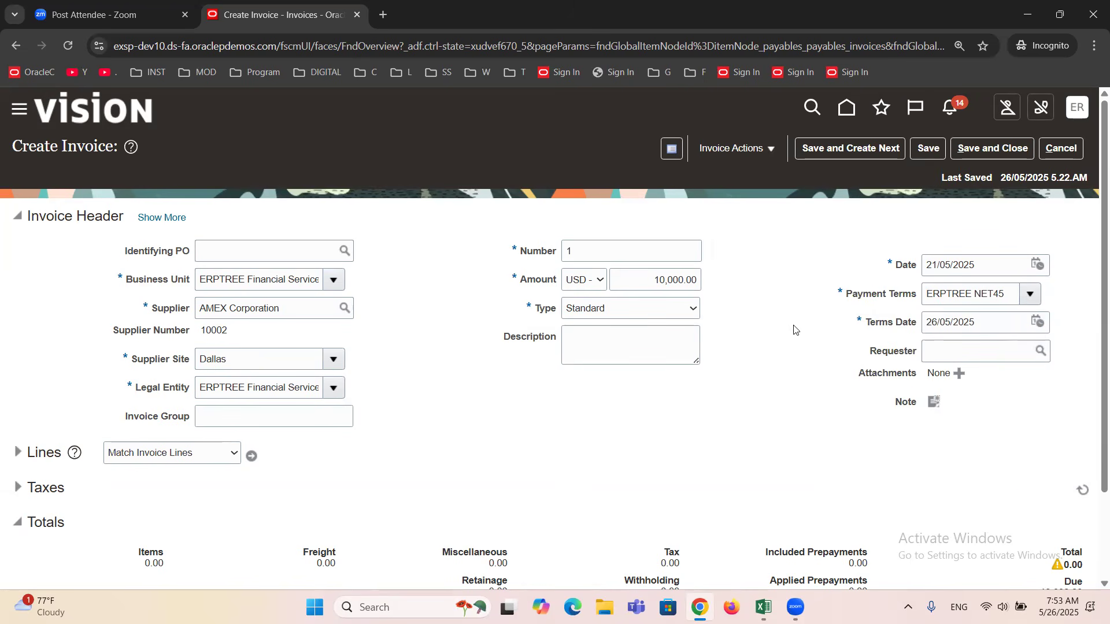
left_click(772, 148)
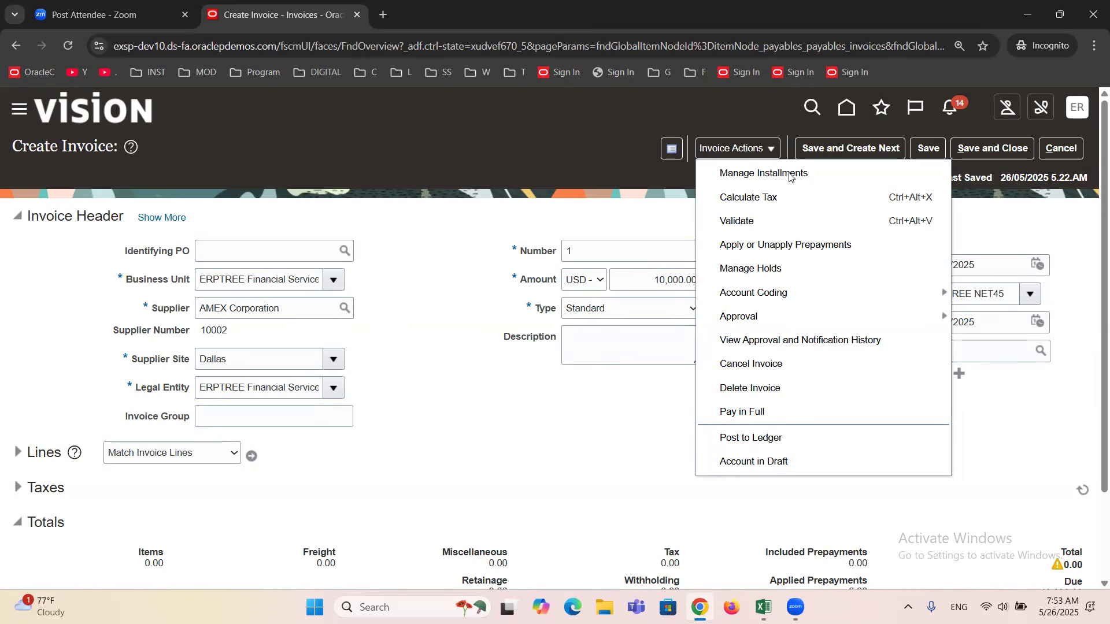
left_click(790, 175)
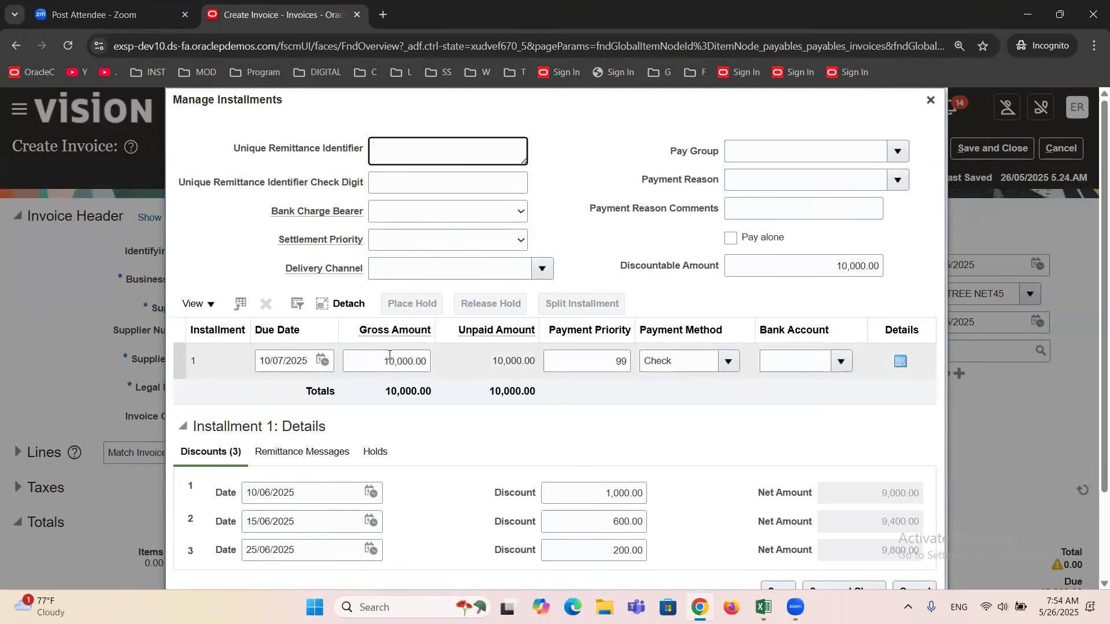
scroll(477, 439, "down", 2)
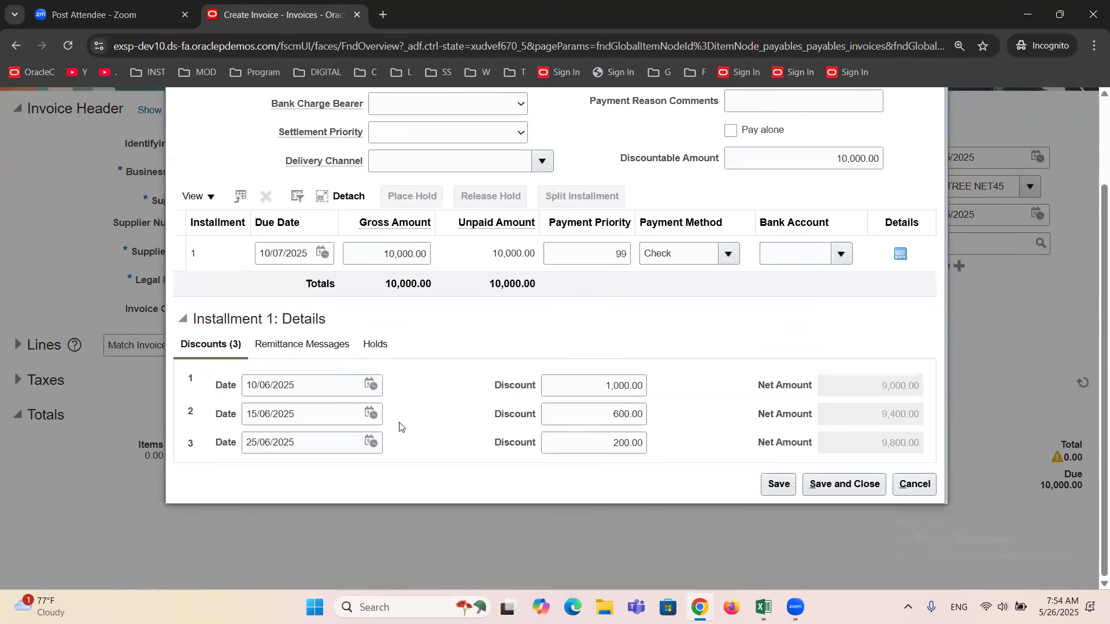
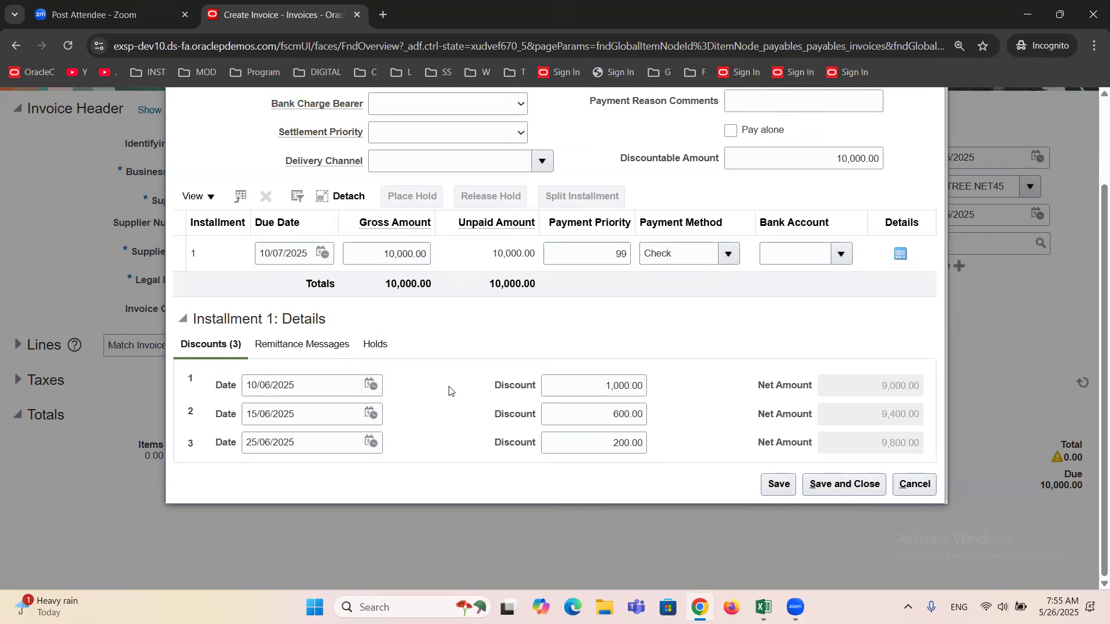
Review the installment's due date, discount dates and net amounts, and close the installments window.
scroll(449, 391, "up", 2)
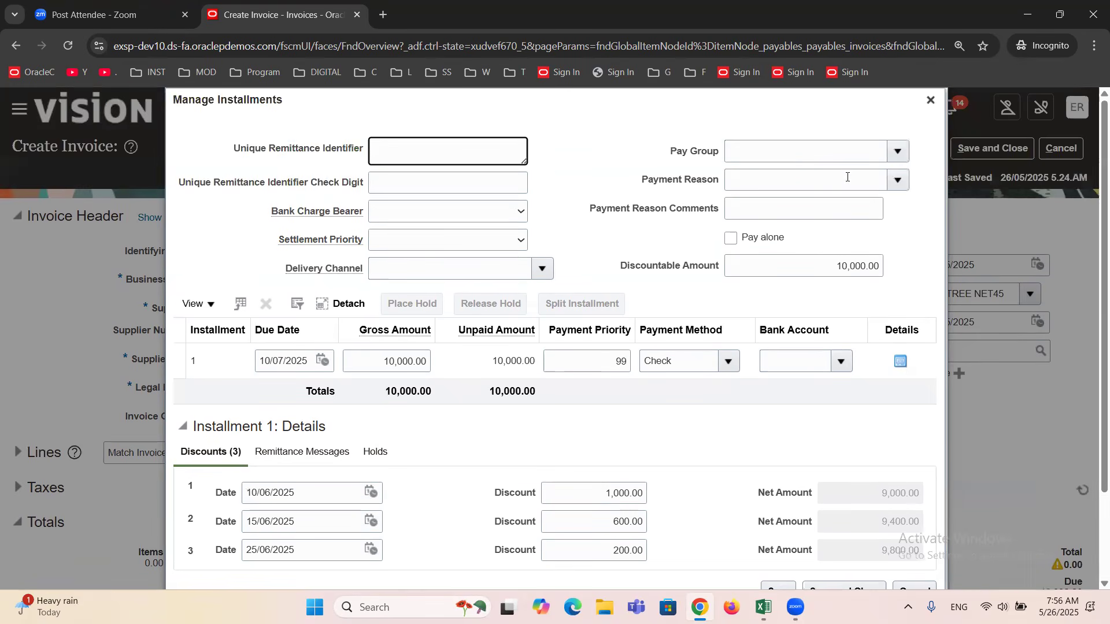
scroll(546, 335, "down", 1)
scroll(546, 335, "down", 1)
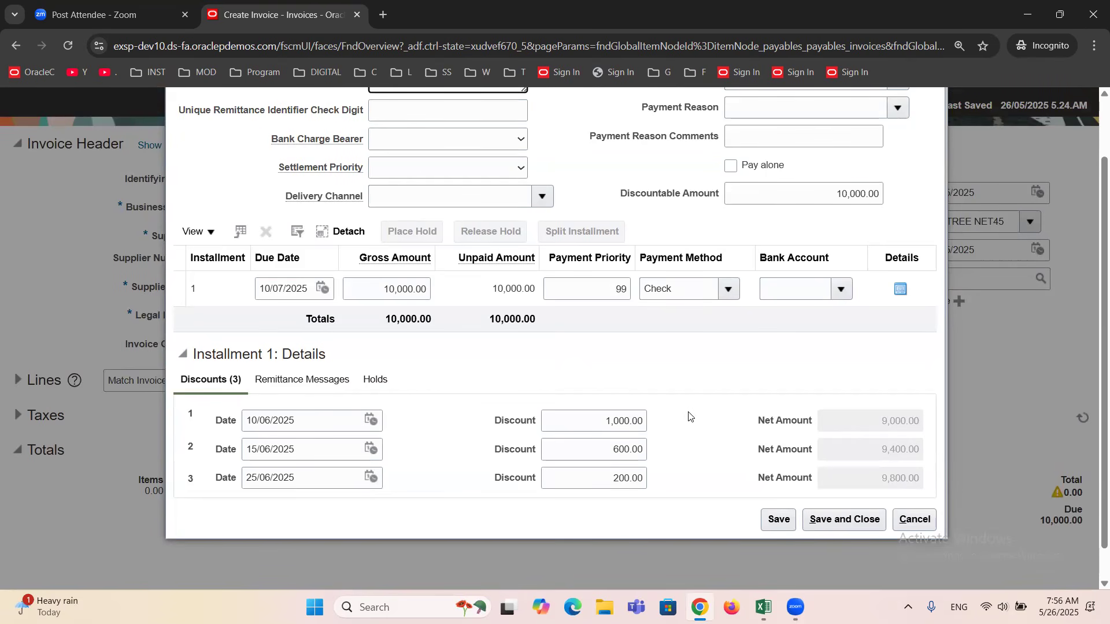
scroll(689, 416, "up", 2)
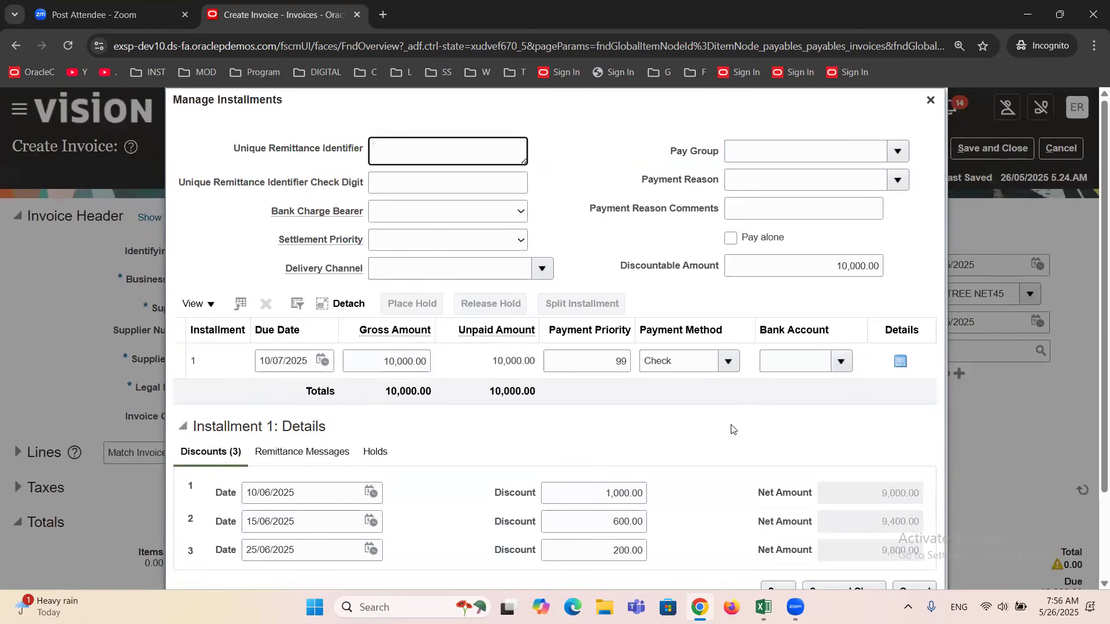
left_click(930, 103)
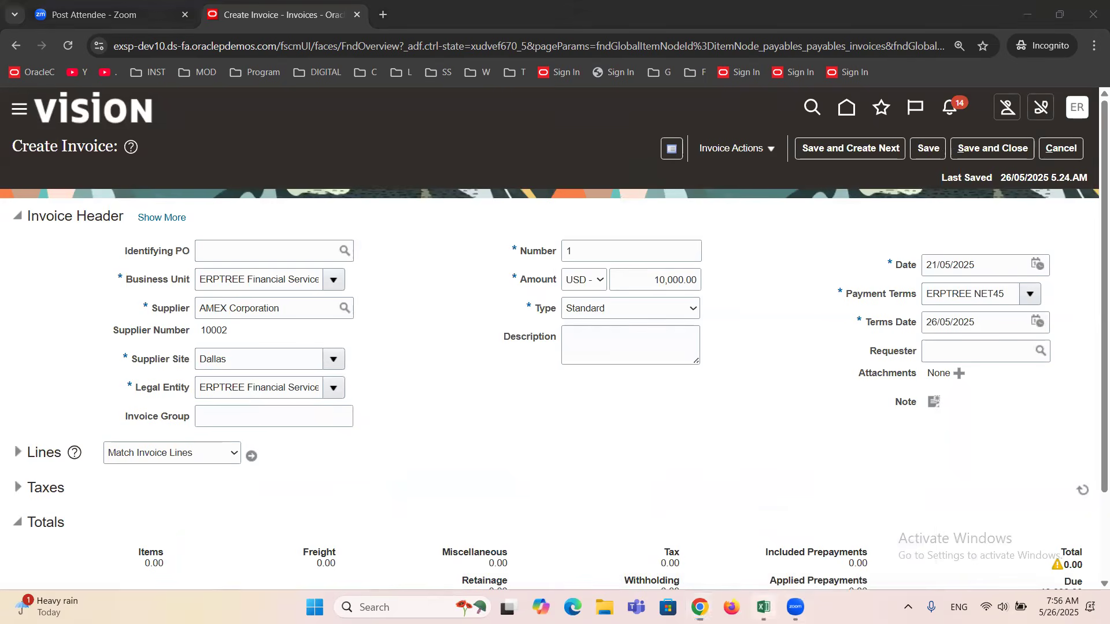
Switch to the Excel training workbook and append ", Term Date" to the Header Information line in cell J46.
left_click(763, 607)
left_click_drag(693, 309, 744, 312)
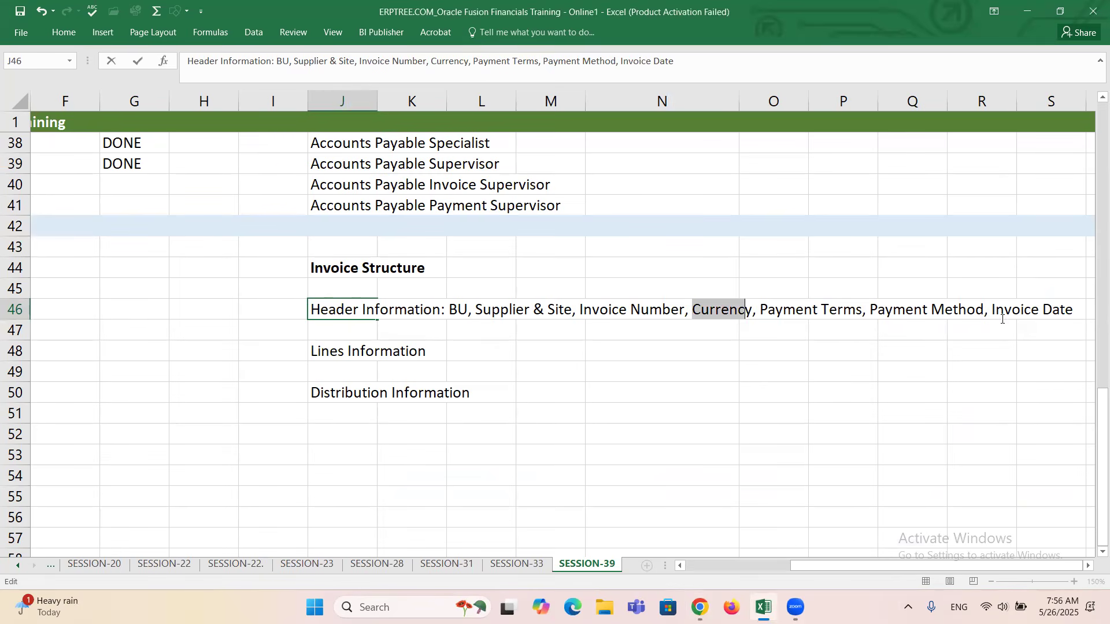
left_click(1074, 311)
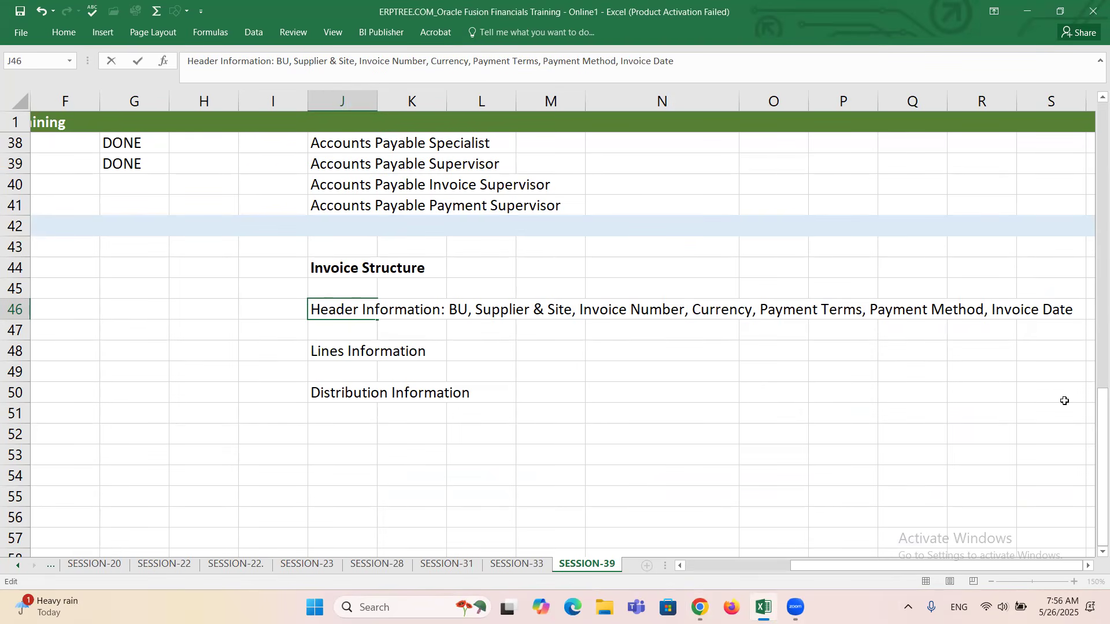
type(", Ter")
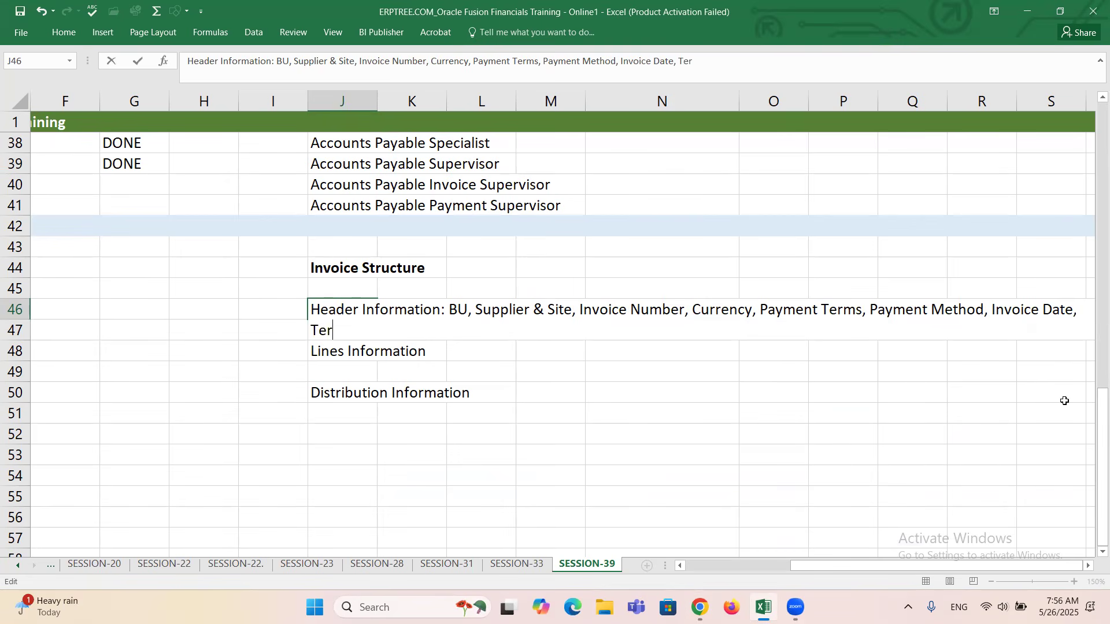
type("m")
key("BackSpace")
type("Date")
key("ctrl+Return")
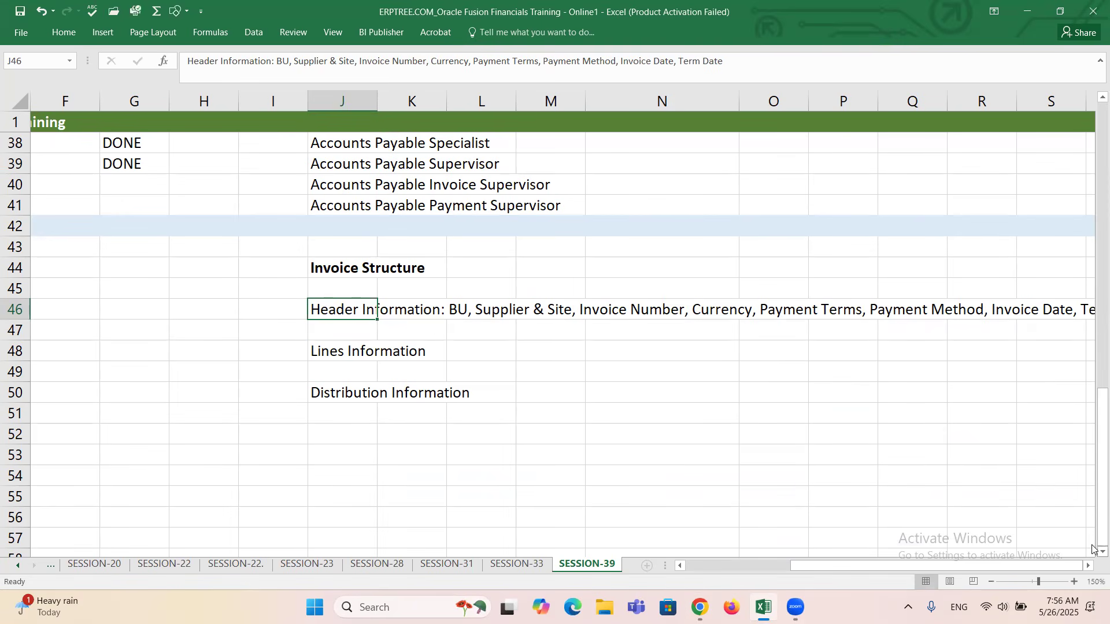
Make the "Header Information:" label in cell J46 bold, leaving the rest of the line in regular weight.
left_click(1089, 566)
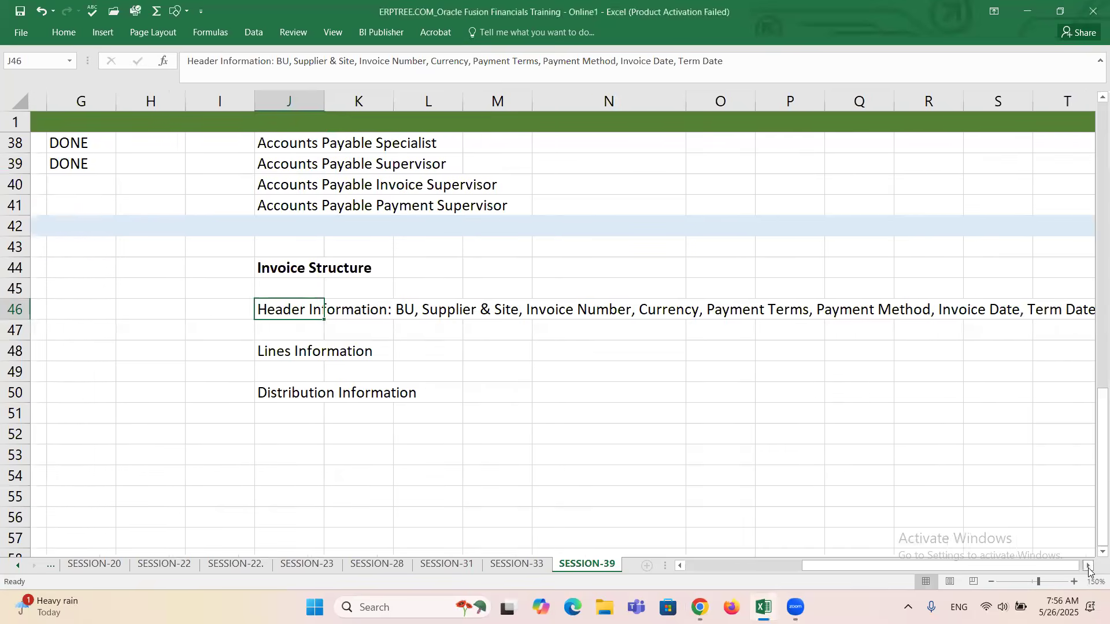
left_click(1088, 566)
left_click(1088, 566)
left_click(524, 310)
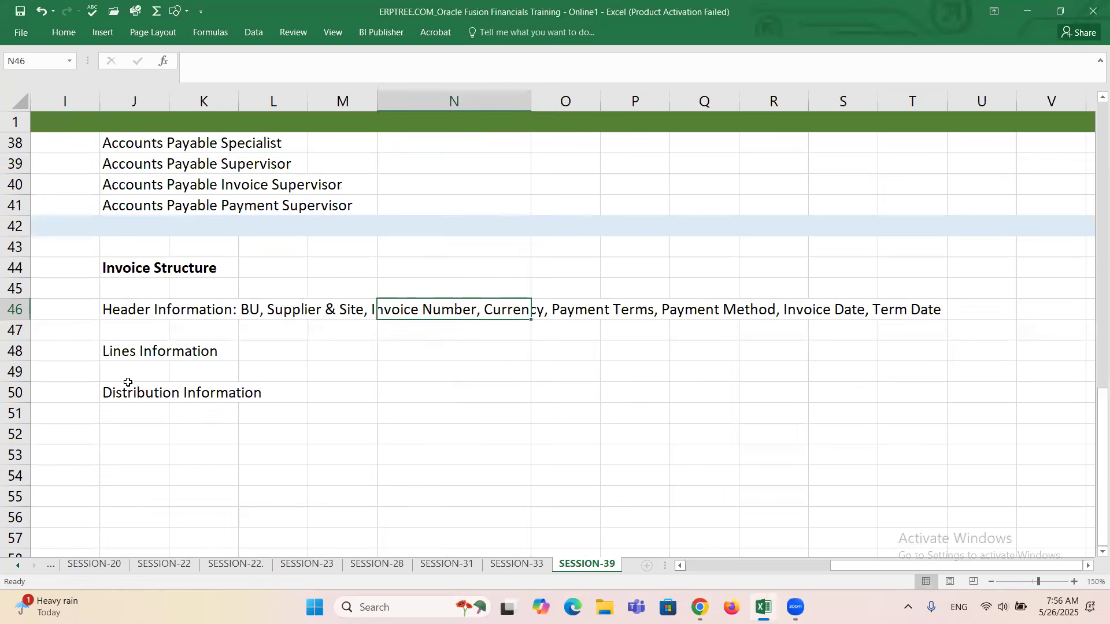
double_click(127, 310)
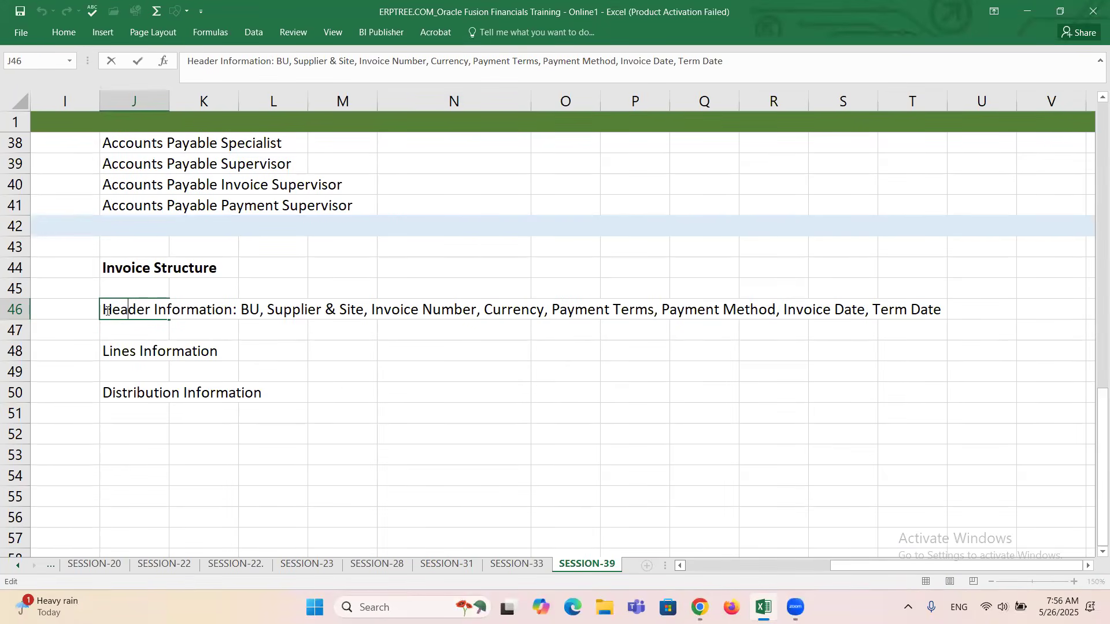
left_click_drag(103, 310, 239, 311)
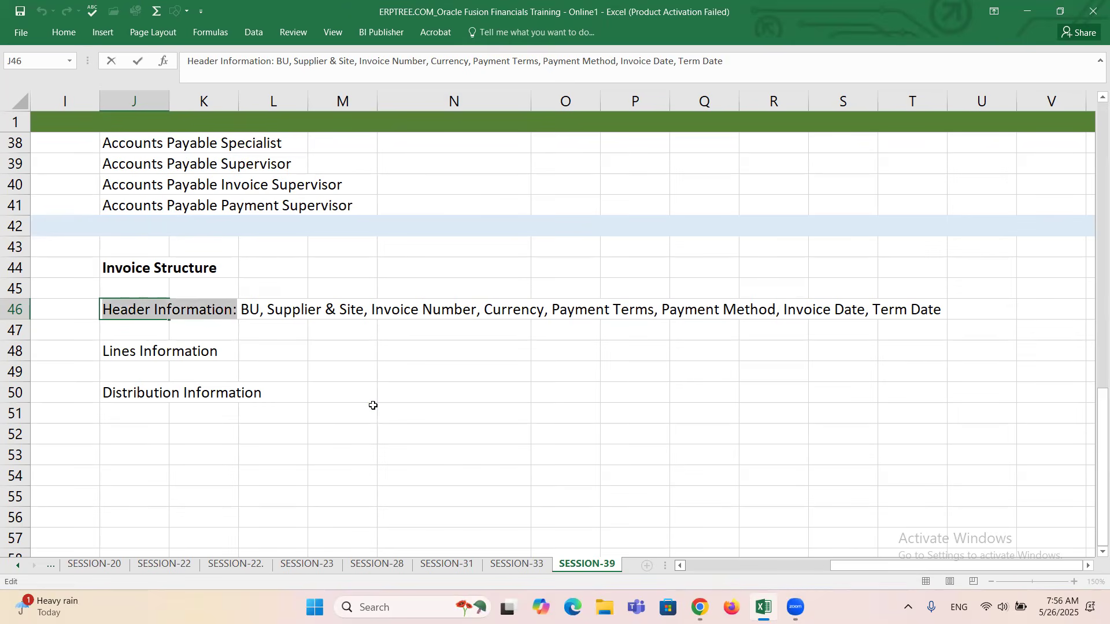
key("ctrl+b")
key("ctrl+Return")
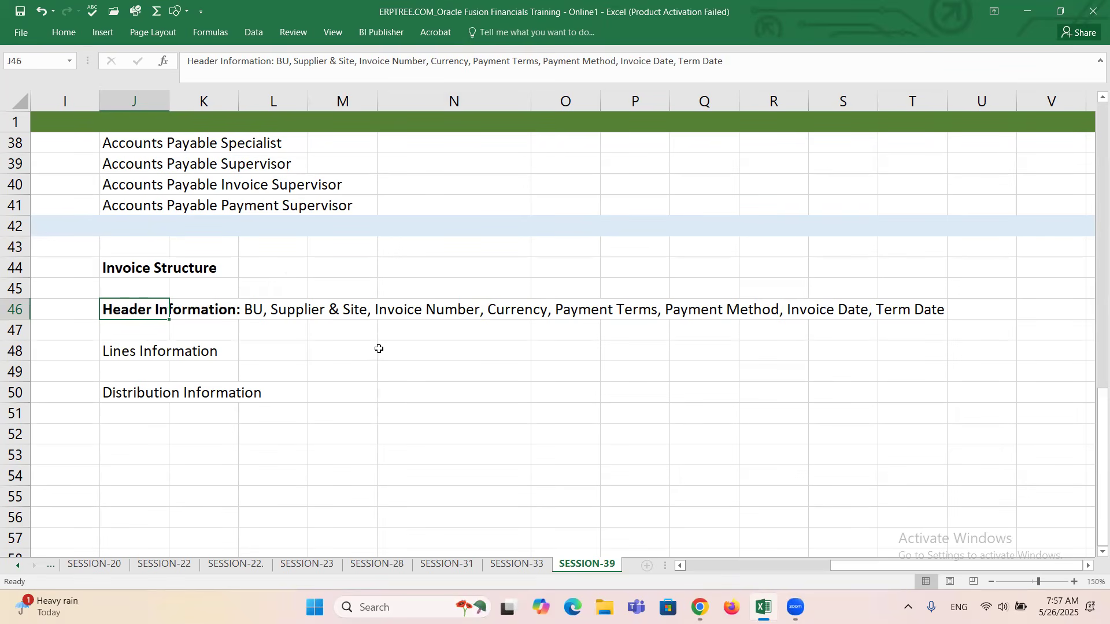
Switch back to the Oracle Fusion invoice in Chrome, review its installments and discounts, and close the installments window.
key("alt+Tab")
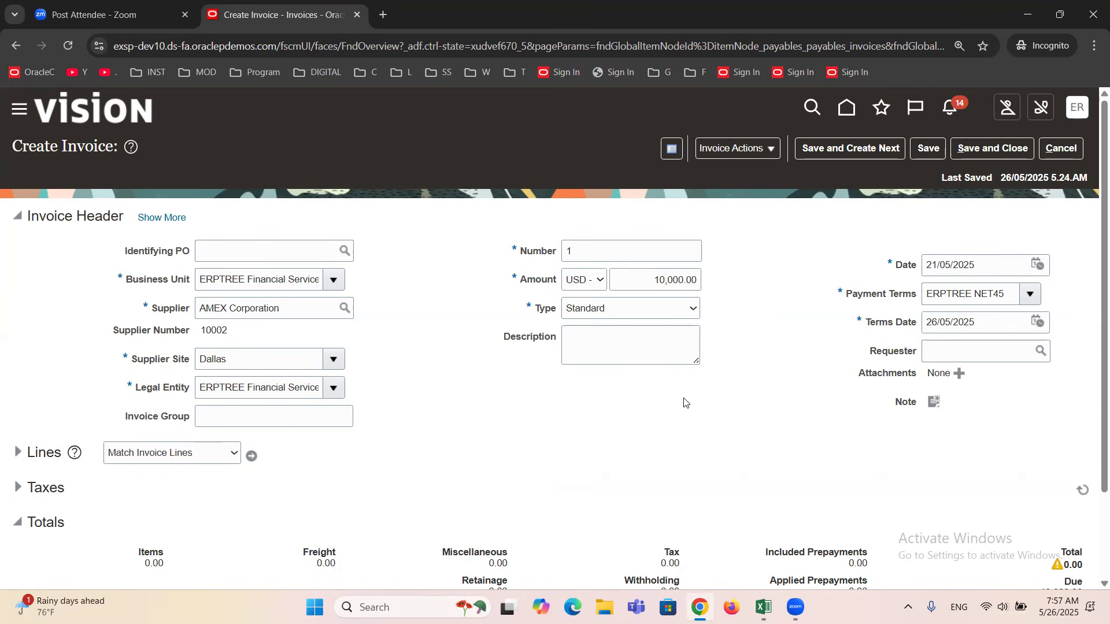
left_click(771, 152)
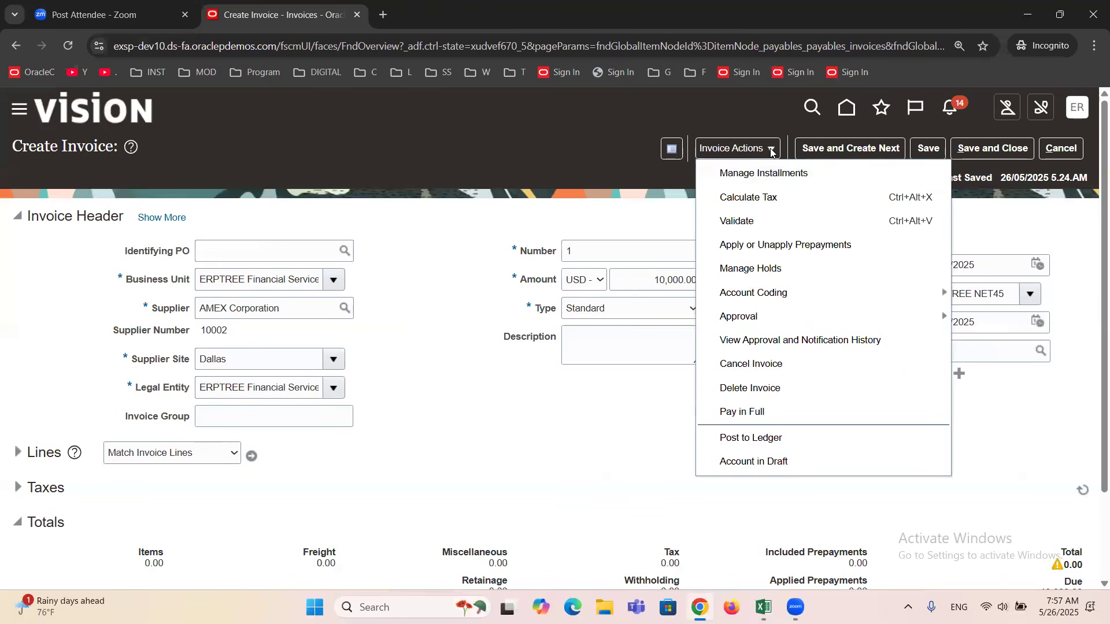
left_click(767, 311)
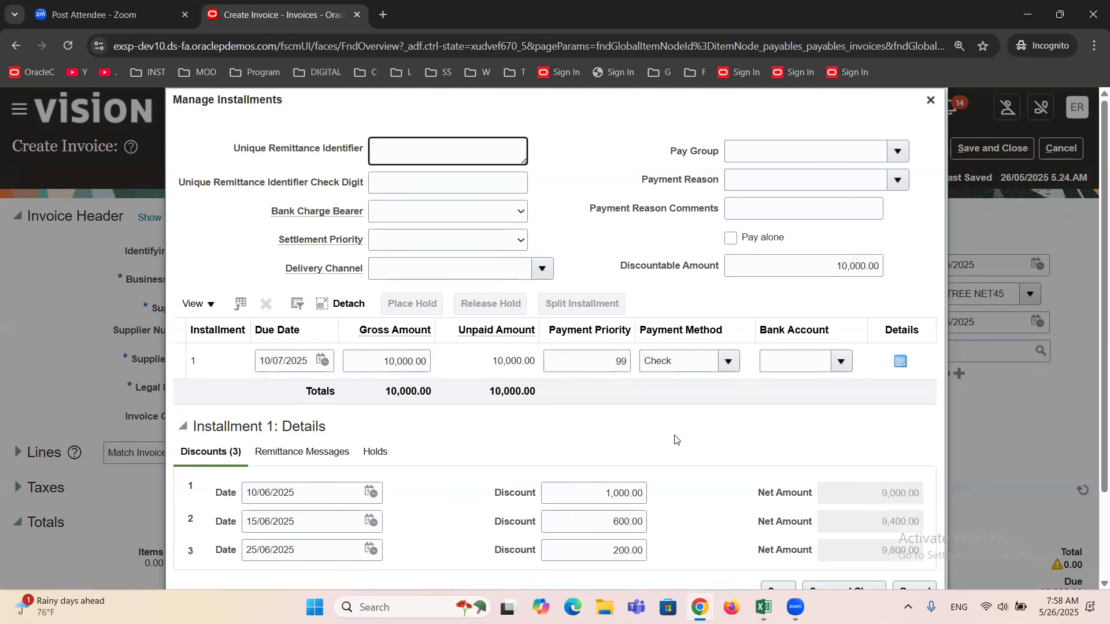
left_click(930, 100)
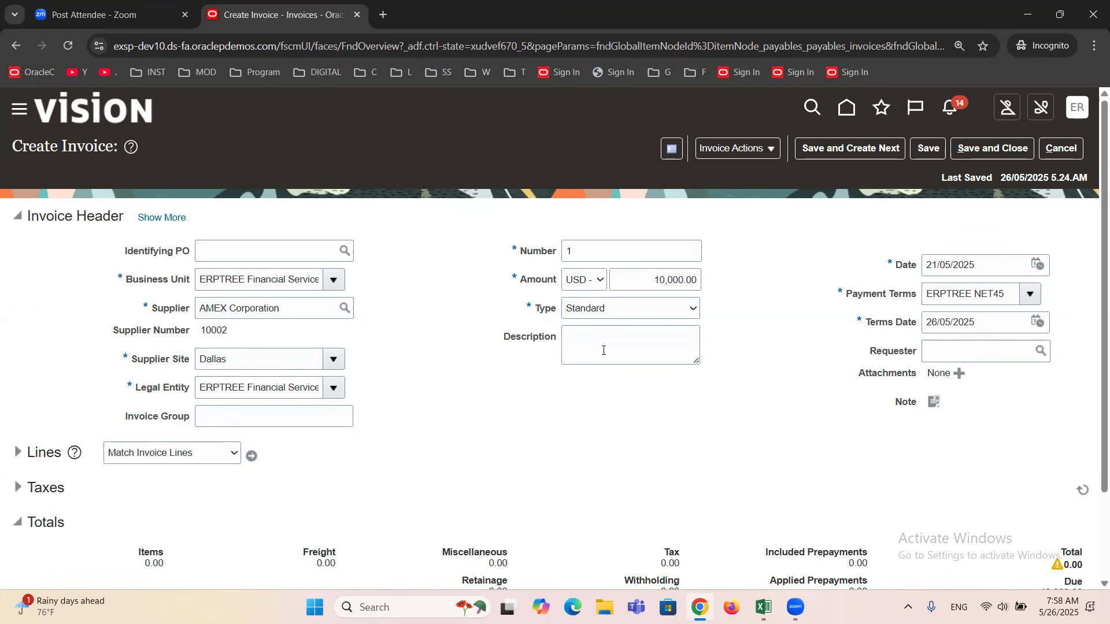
Look through the available invoice Type options, keeping the type as Standard.
left_click(587, 310)
key("Down")
key("Down")
key("Down")
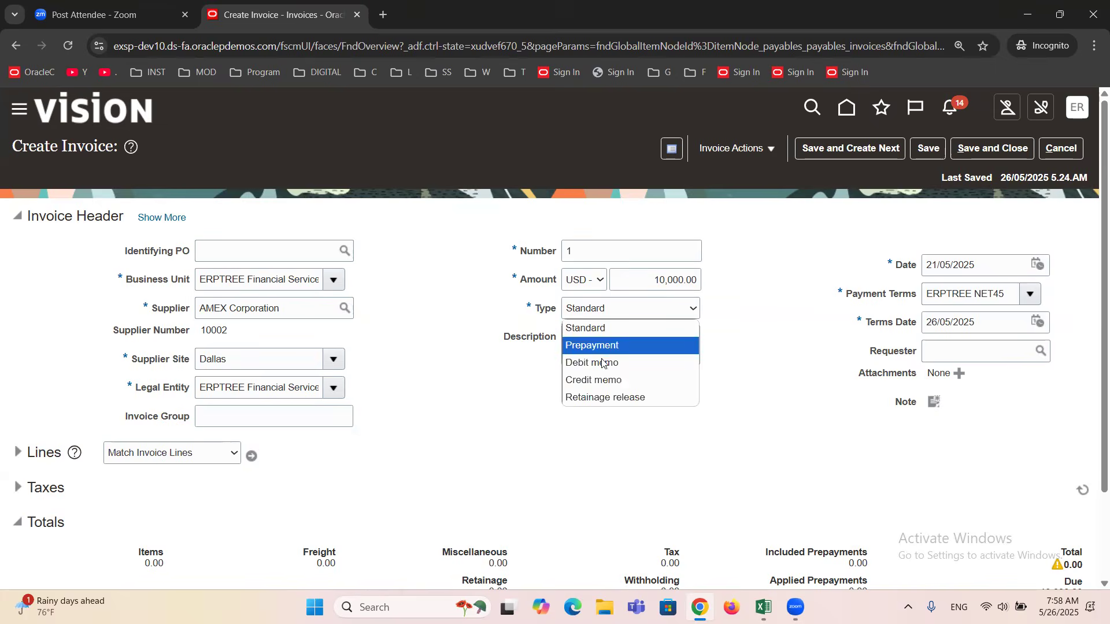
left_click(461, 328)
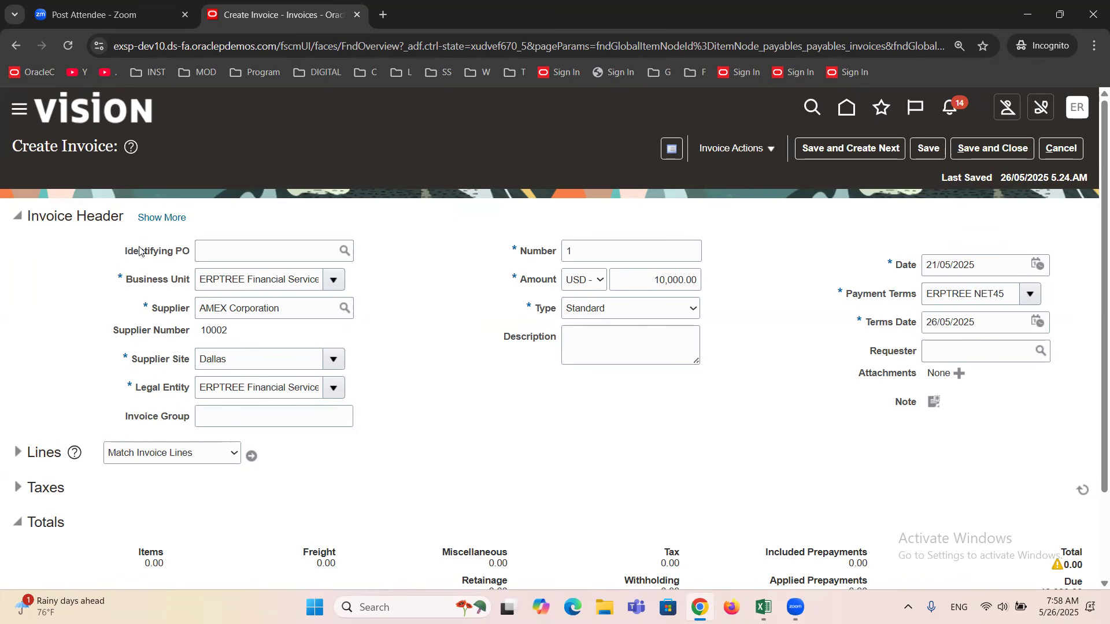
Examine the Identifying PO field in the invoice header, including its search option.
left_click_drag(125, 250, 192, 252)
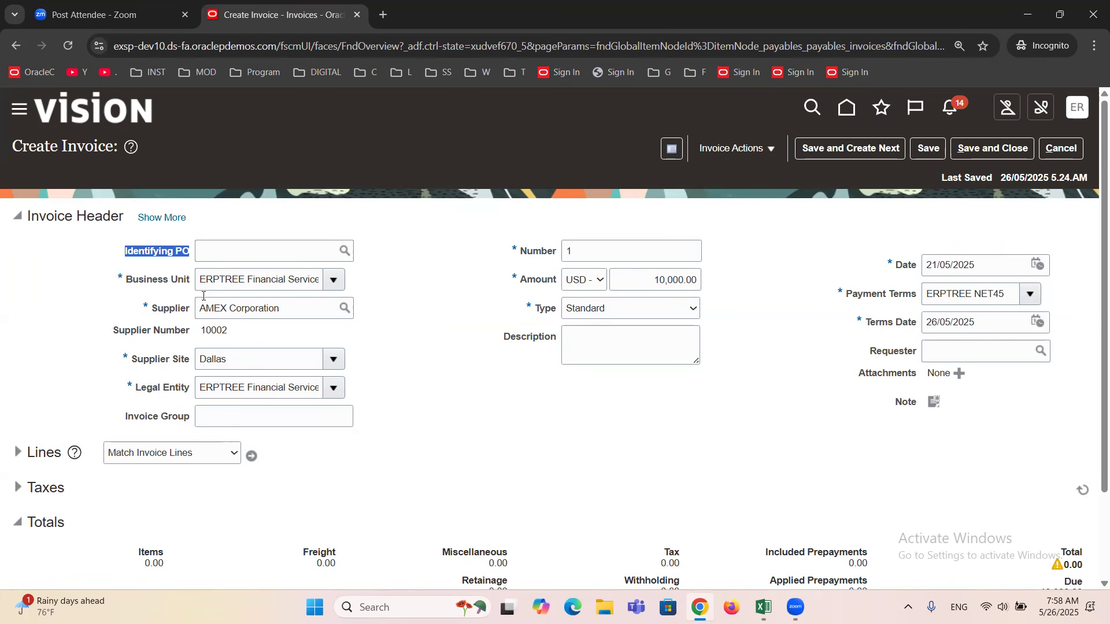
left_click(184, 254)
double_click(184, 252)
left_click(424, 318)
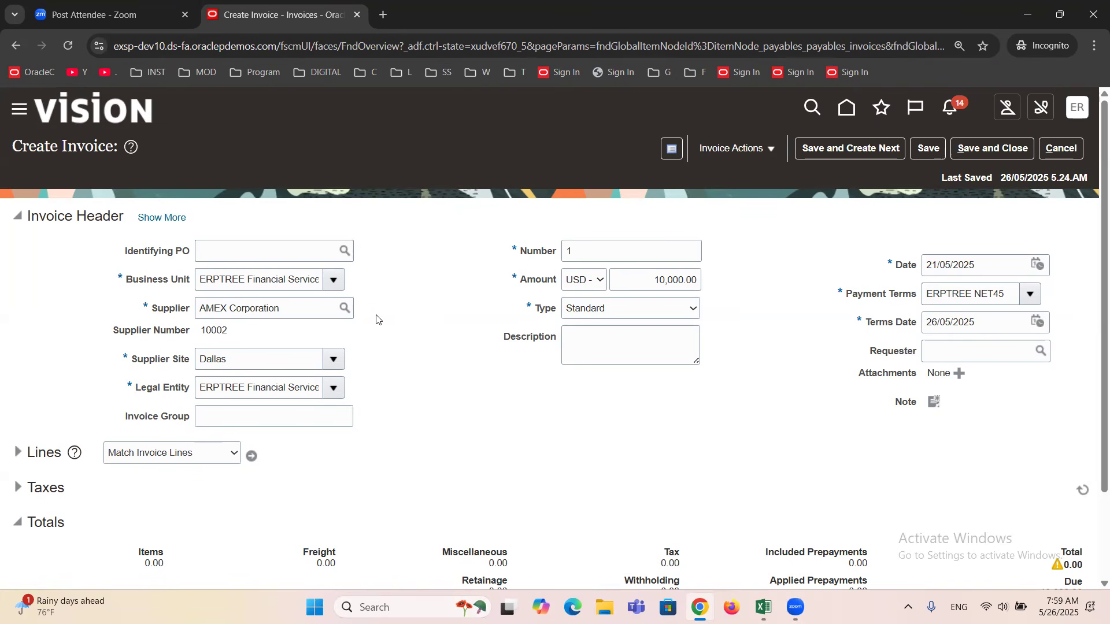
left_click(239, 247)
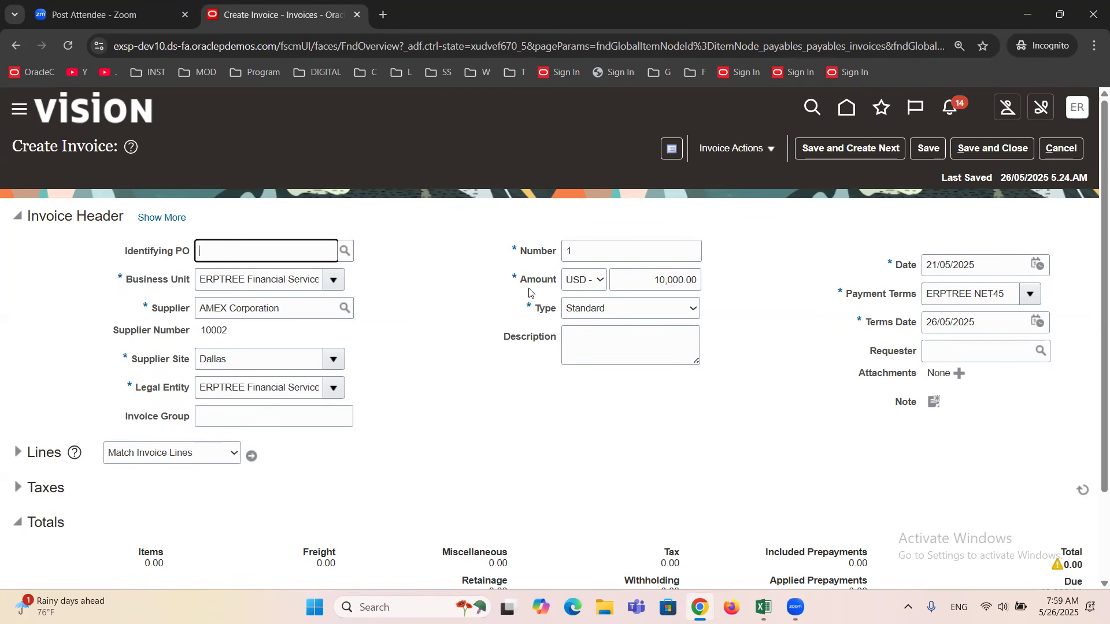
left_click(343, 251)
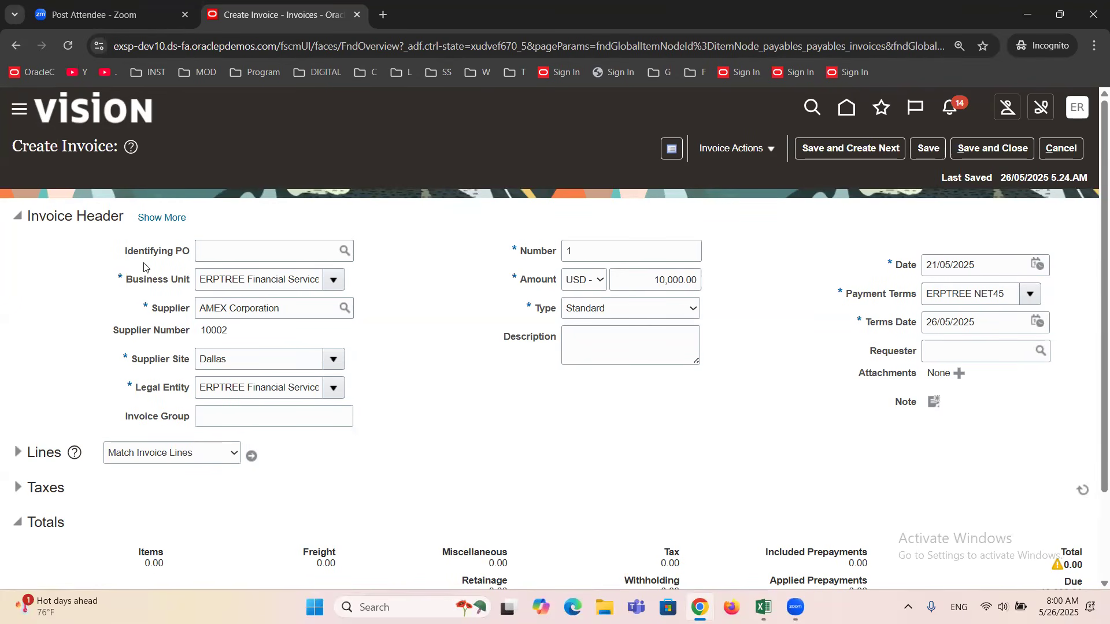
Show the additional invoice header details and compare the Business Unit with the Payment Business Unit.
left_click_drag(27, 217, 127, 222)
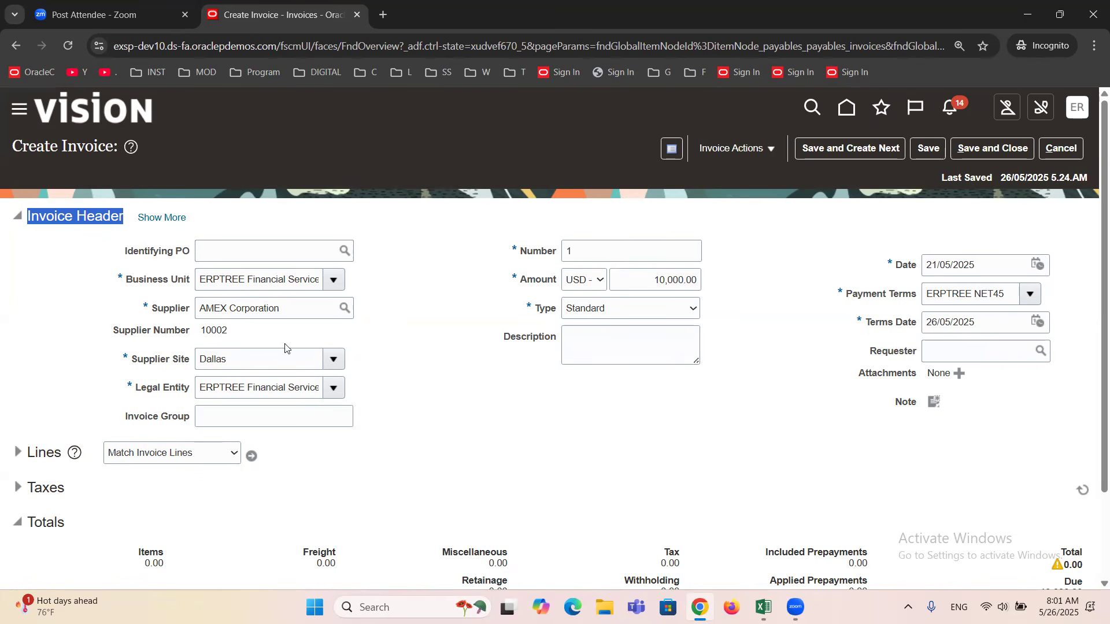
left_click(65, 263)
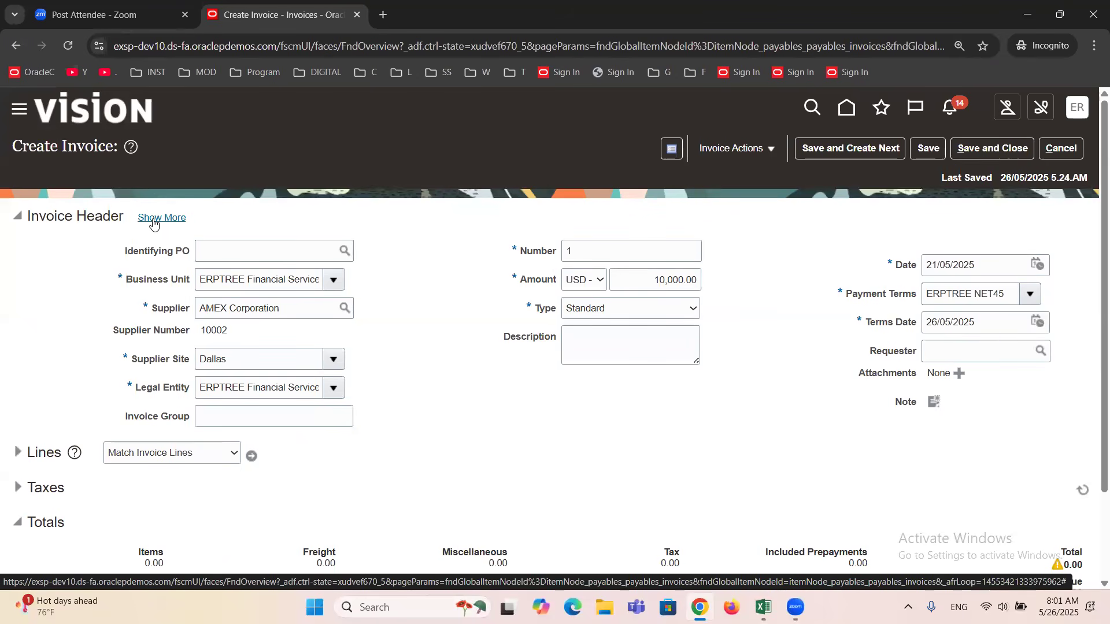
left_click(156, 220)
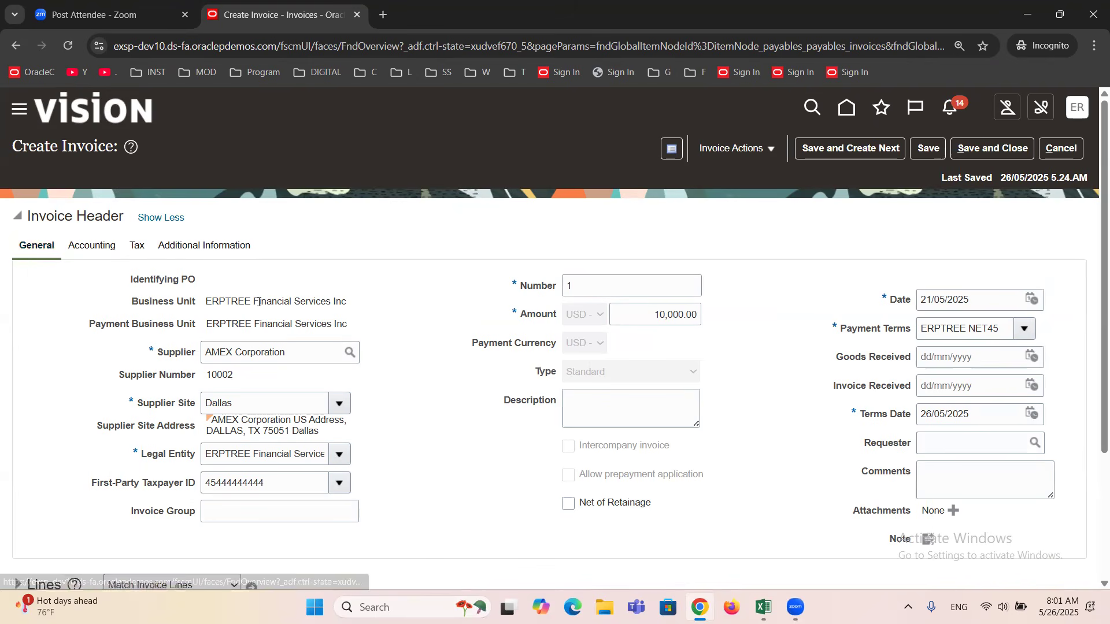
left_click_drag(144, 301, 347, 301)
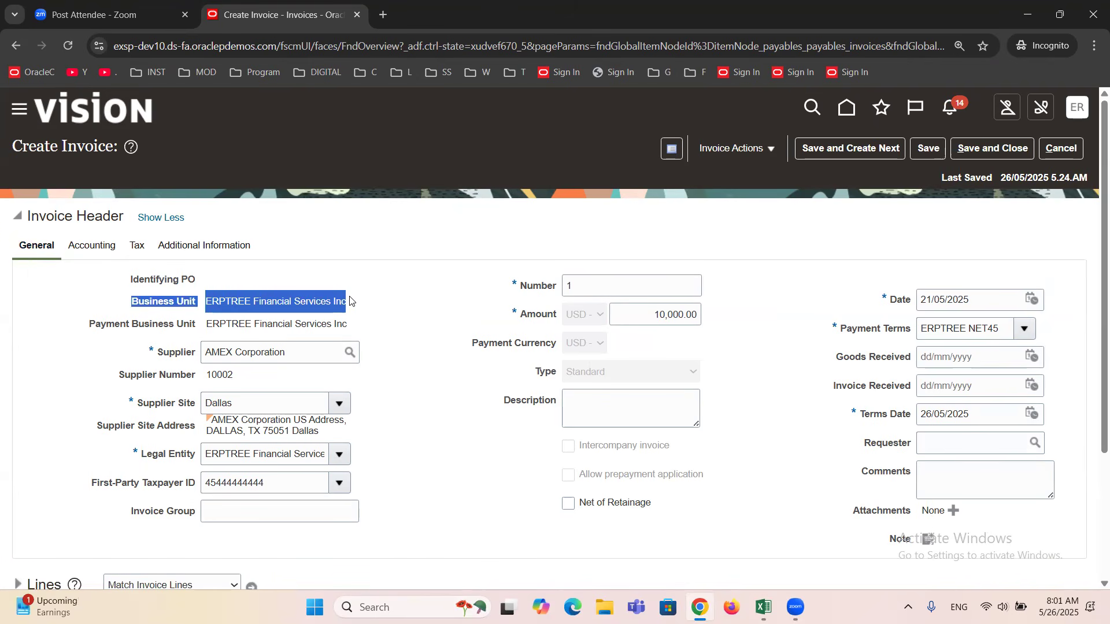
left_click_drag(90, 326, 358, 317)
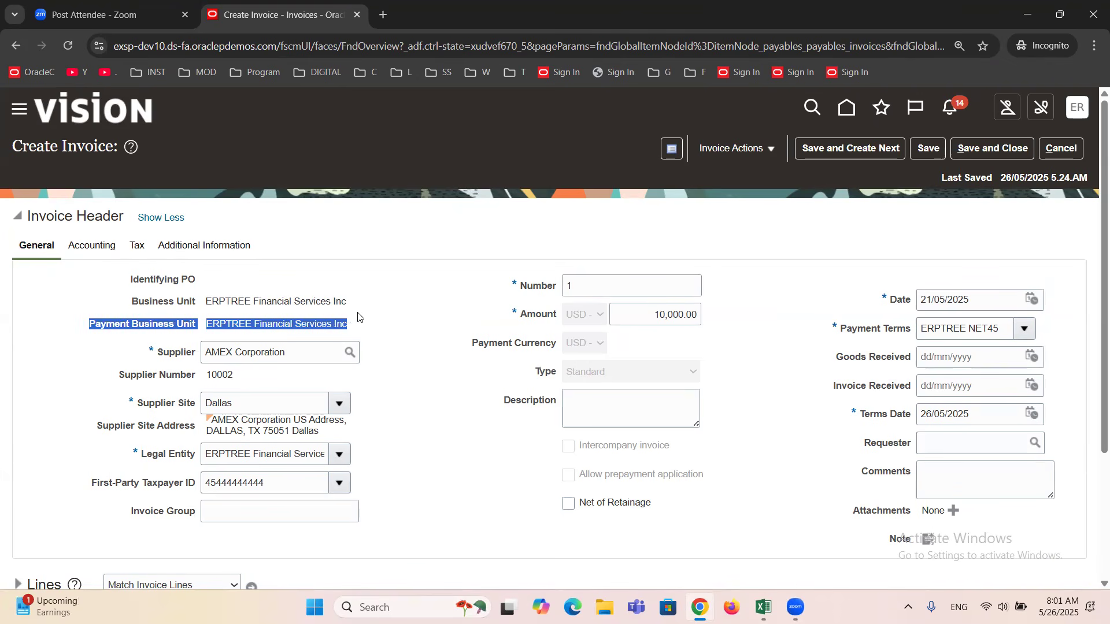
left_click(394, 327)
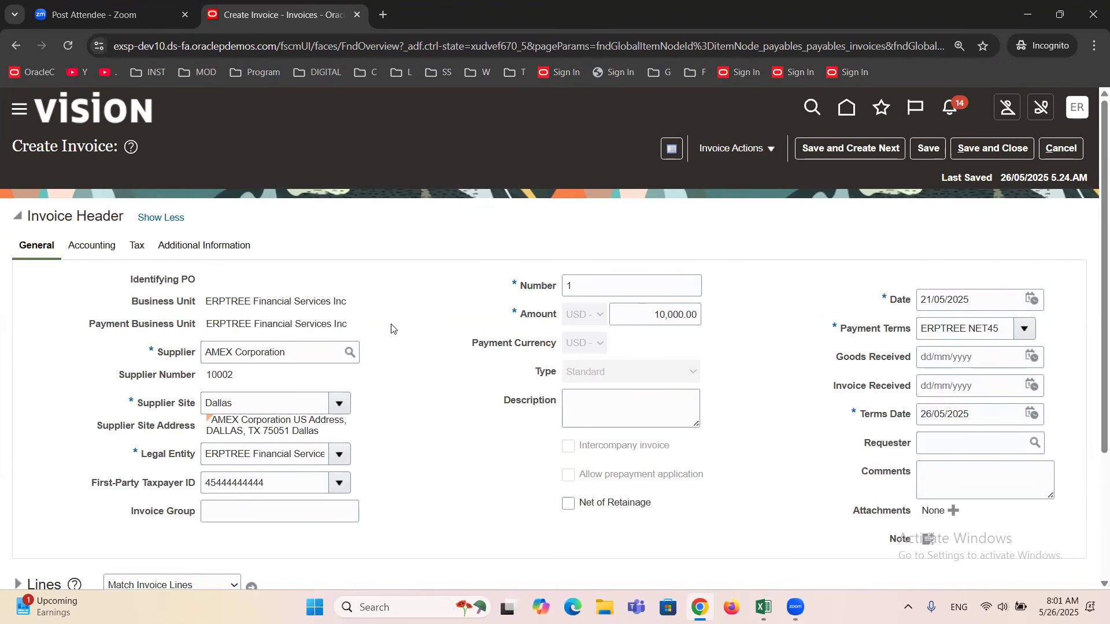
triple_click(269, 301)
triple_click(284, 323)
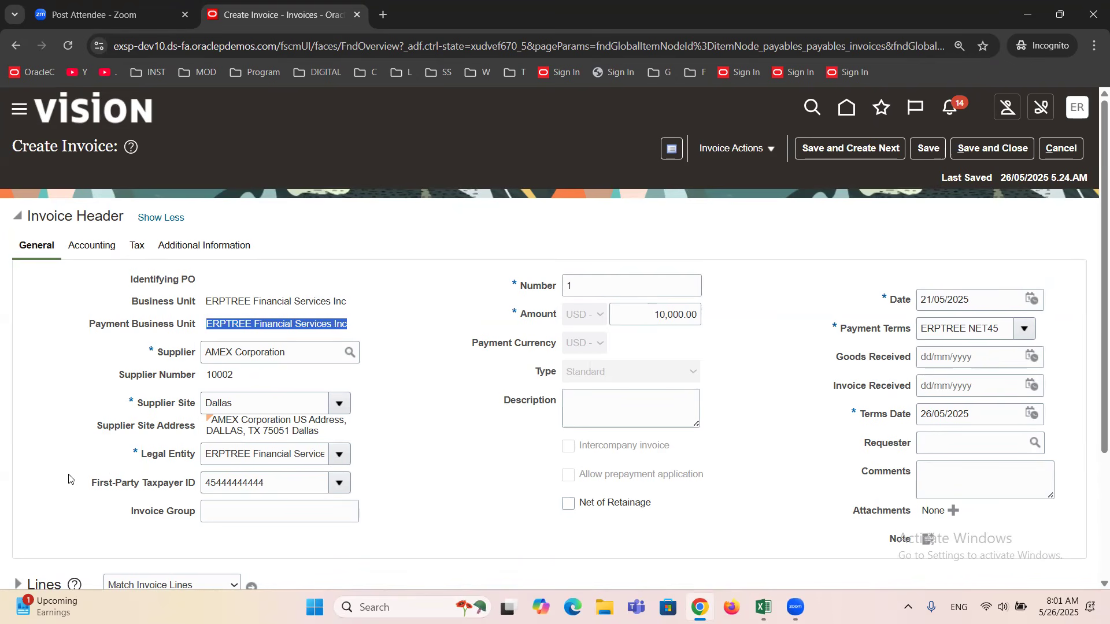
Examine the Supplier Site, Supplier Site Address and Legal Entity in the invoice's general details.
left_click_drag(138, 405, 198, 412)
left_click_drag(95, 426, 351, 440)
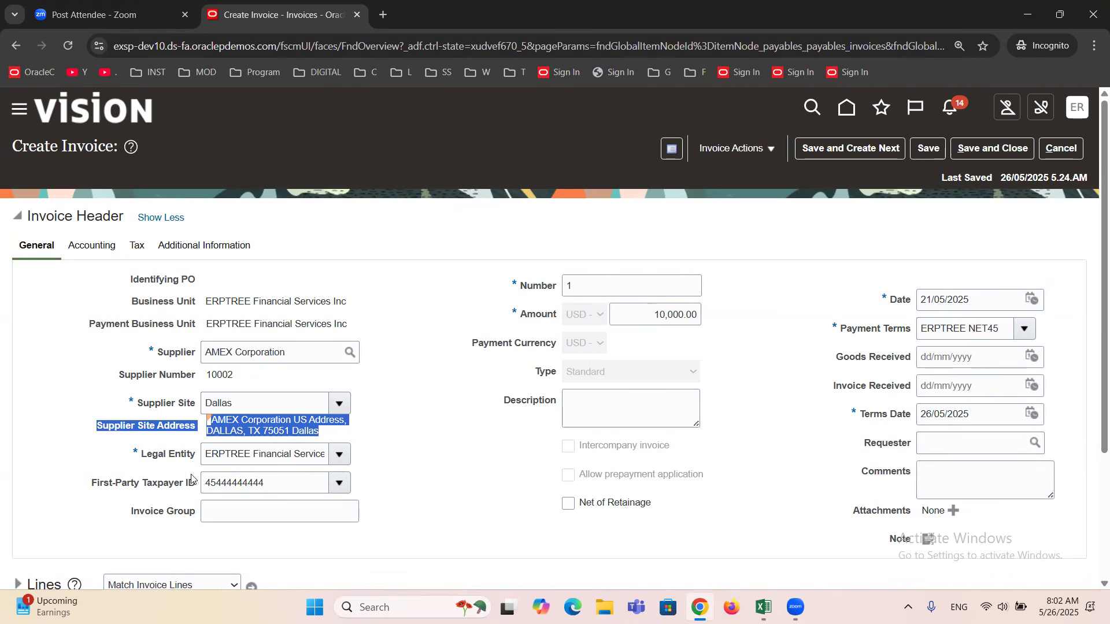
triple_click(164, 456)
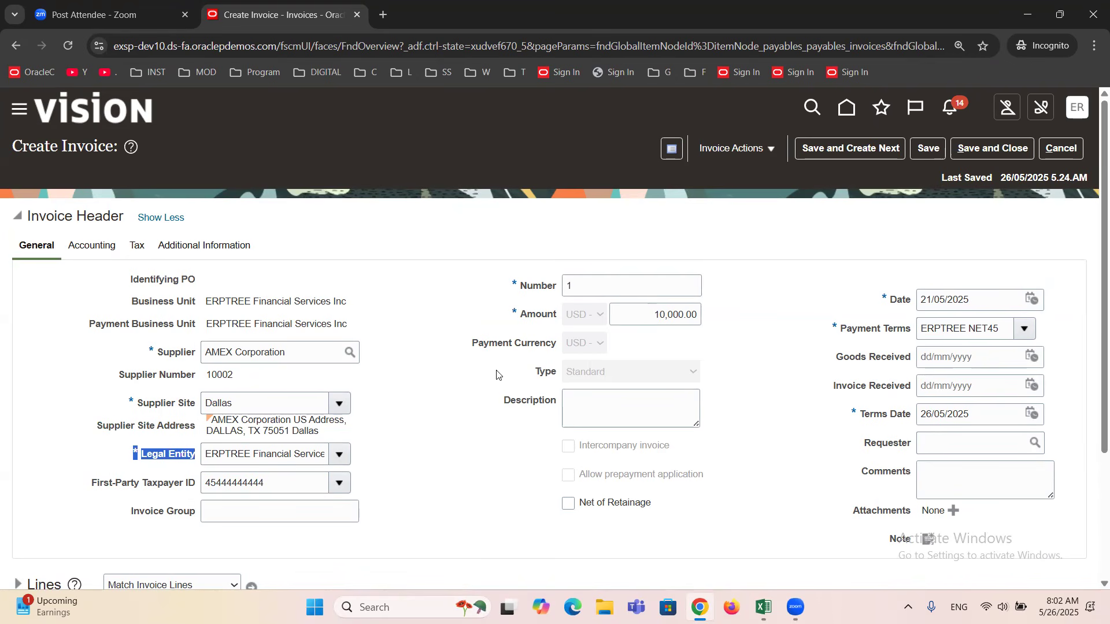
Compare the invoice Amount currency with the Payment Currency in the general details.
left_click_drag(521, 317, 576, 322)
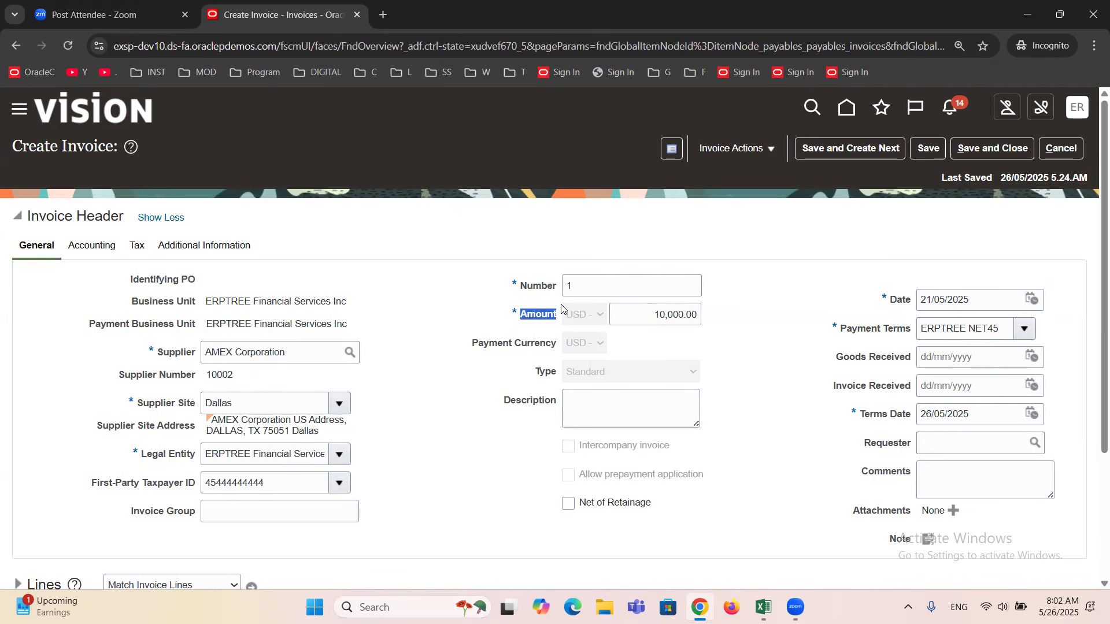
left_click_drag(470, 347, 557, 350)
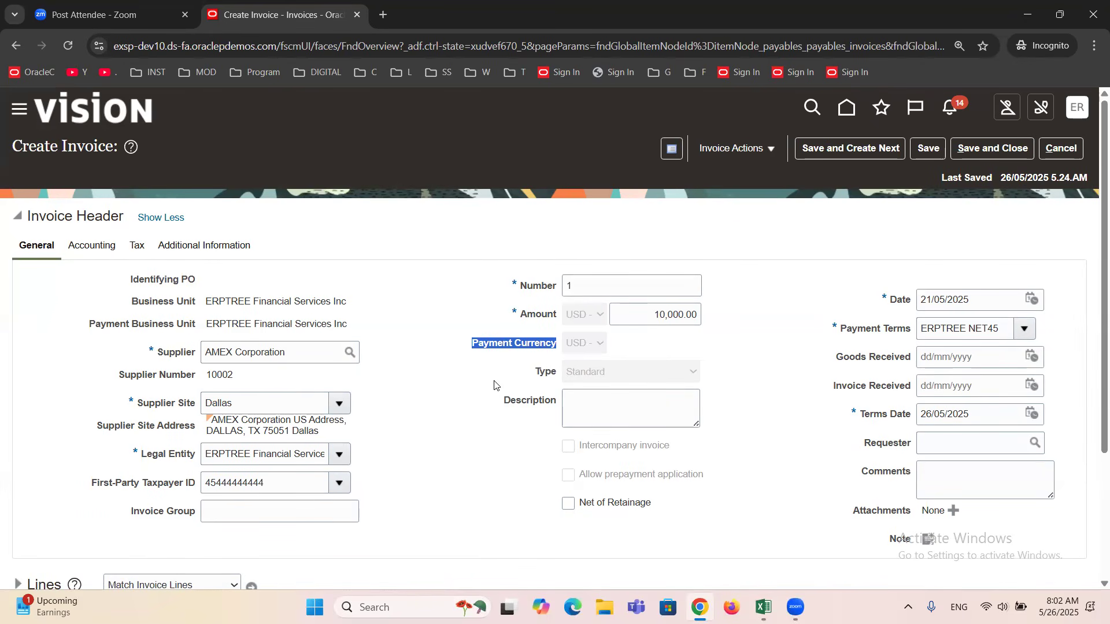
left_click(486, 367)
double_click(505, 342)
left_click(505, 343)
triple_click(544, 320)
triple_click(541, 344)
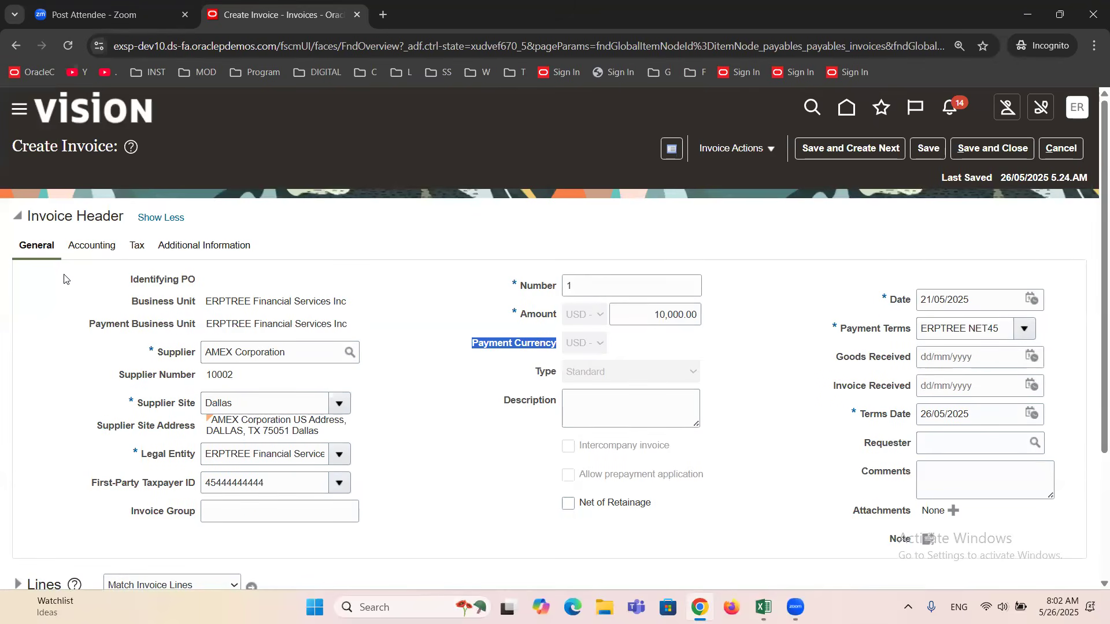
Examine the Accounting Date in the invoice header's accounting details and compare it with the invoice Date in the general details.
left_click(75, 246)
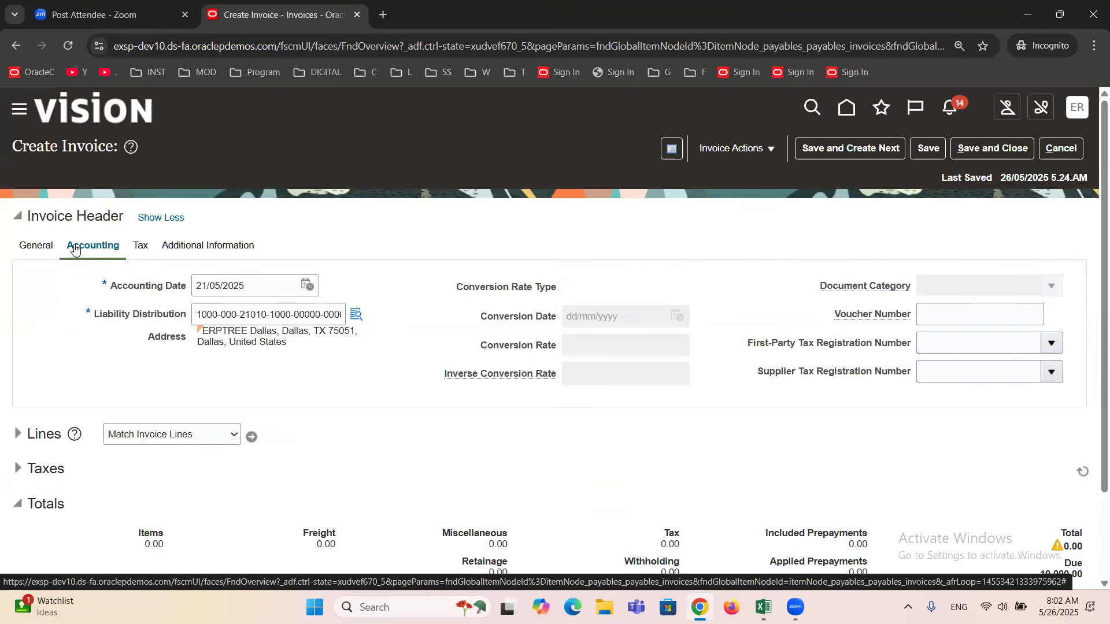
left_click_drag(110, 288, 192, 295)
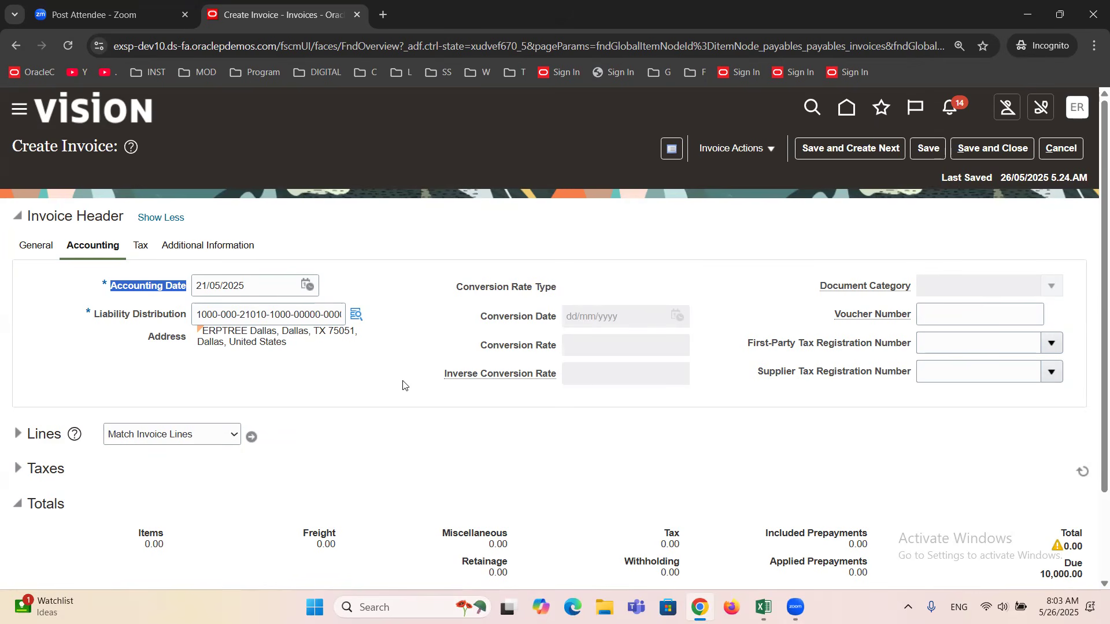
left_click(37, 248)
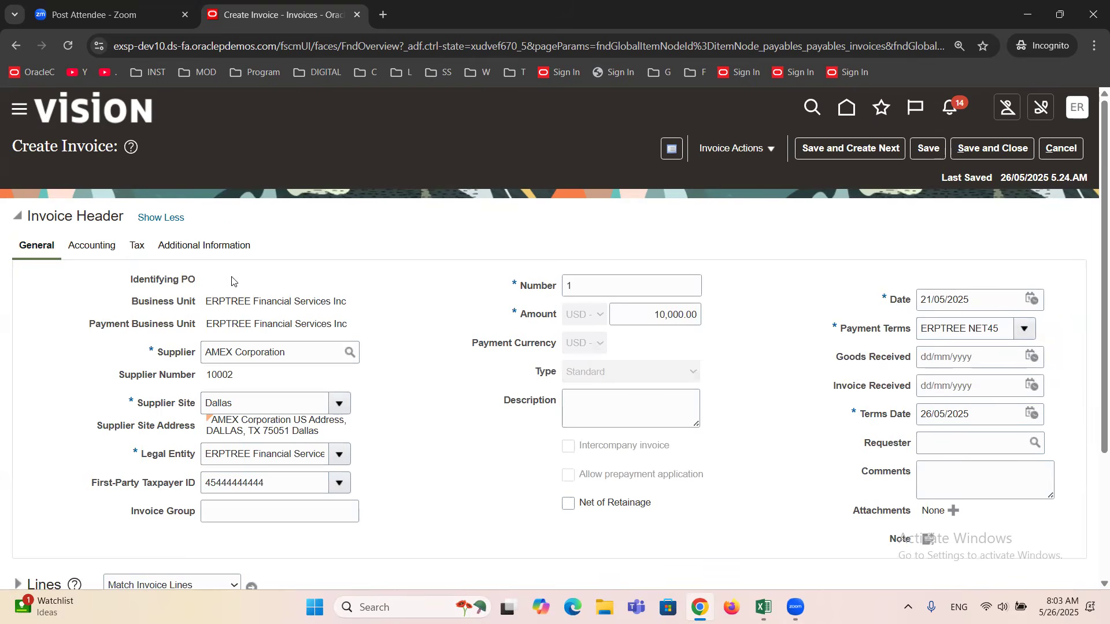
left_click(90, 254)
Set the invoice Date to 26/05/2025 and compare it with the Accounting Date in the accounting details.
left_click(1031, 300)
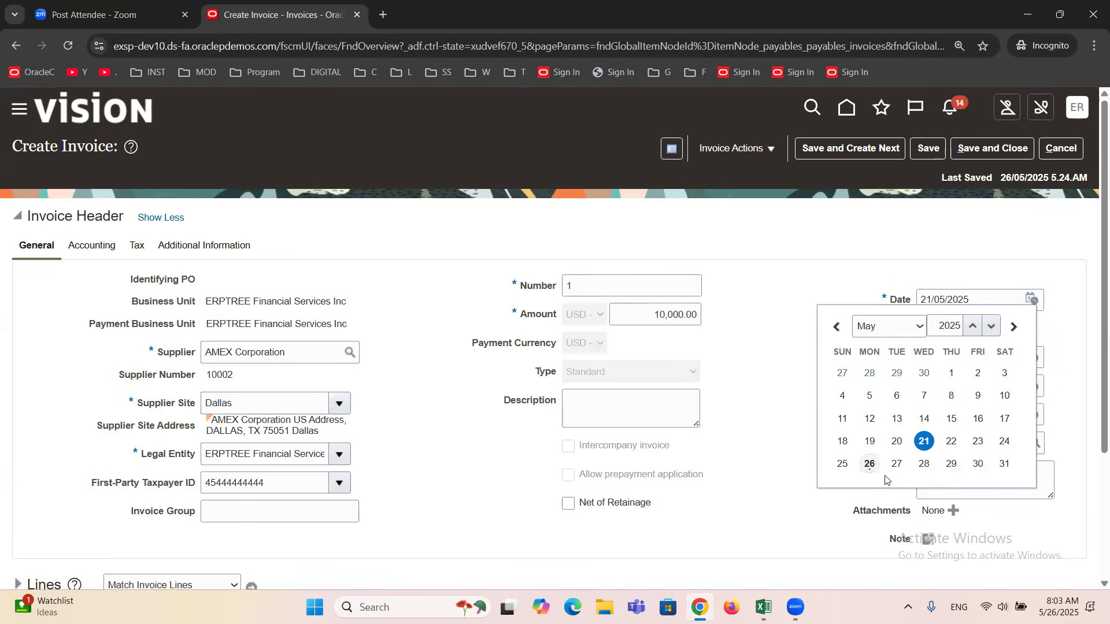
left_click(871, 464)
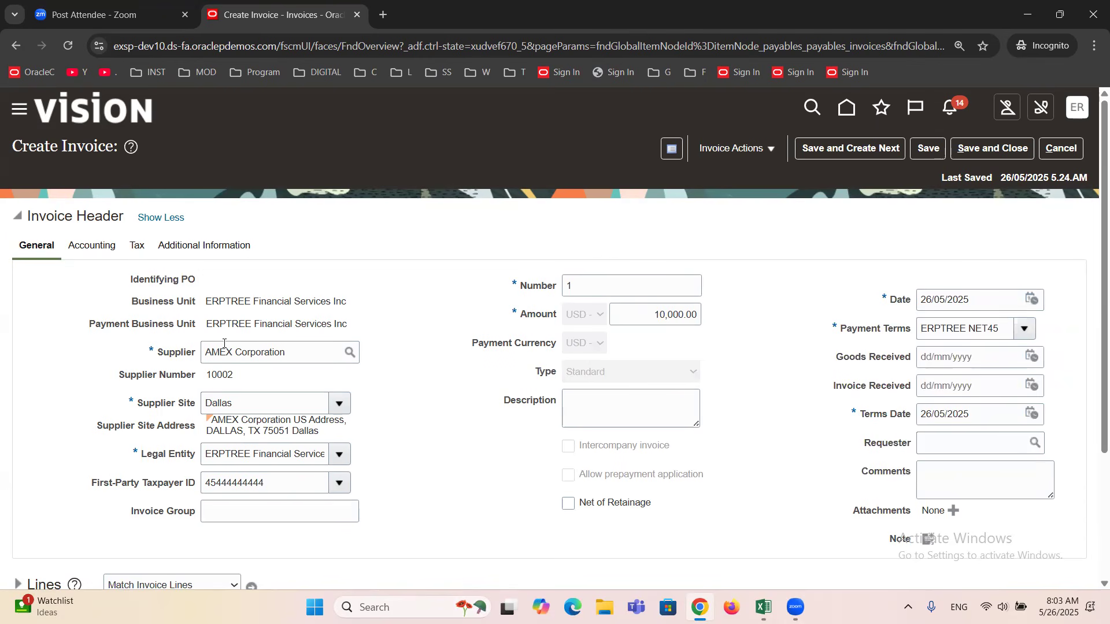
left_click(83, 249)
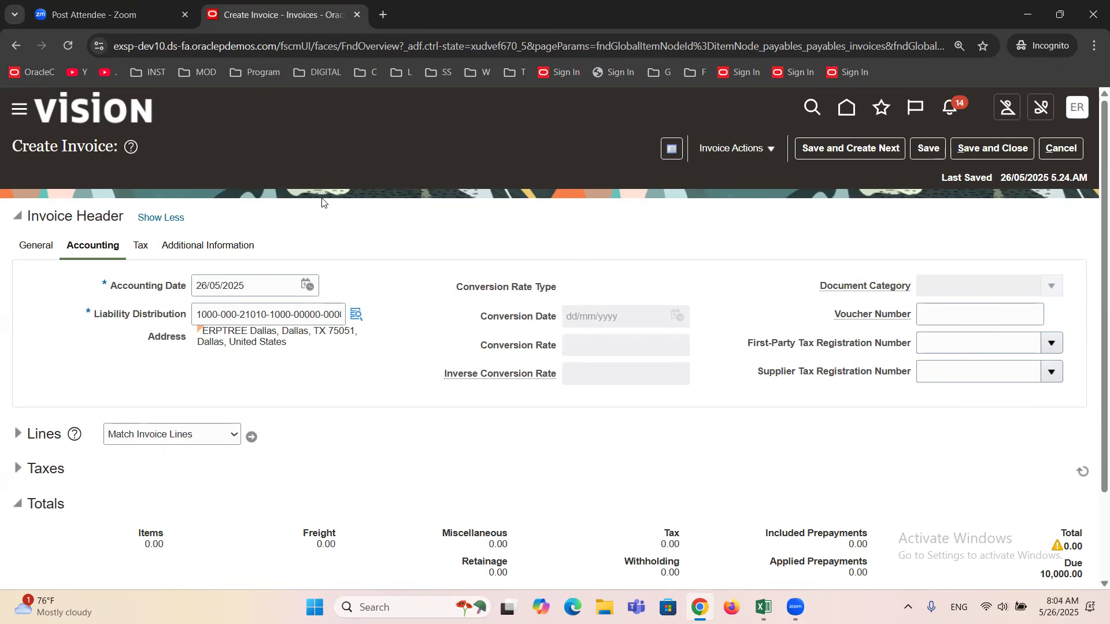
left_click(39, 244)
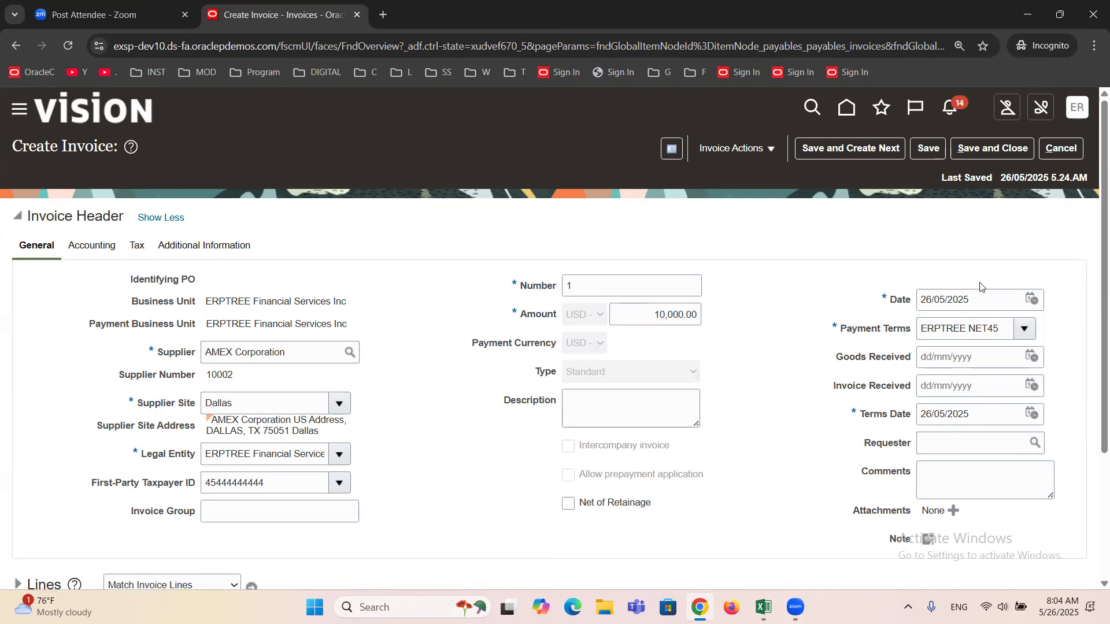
left_click(83, 248)
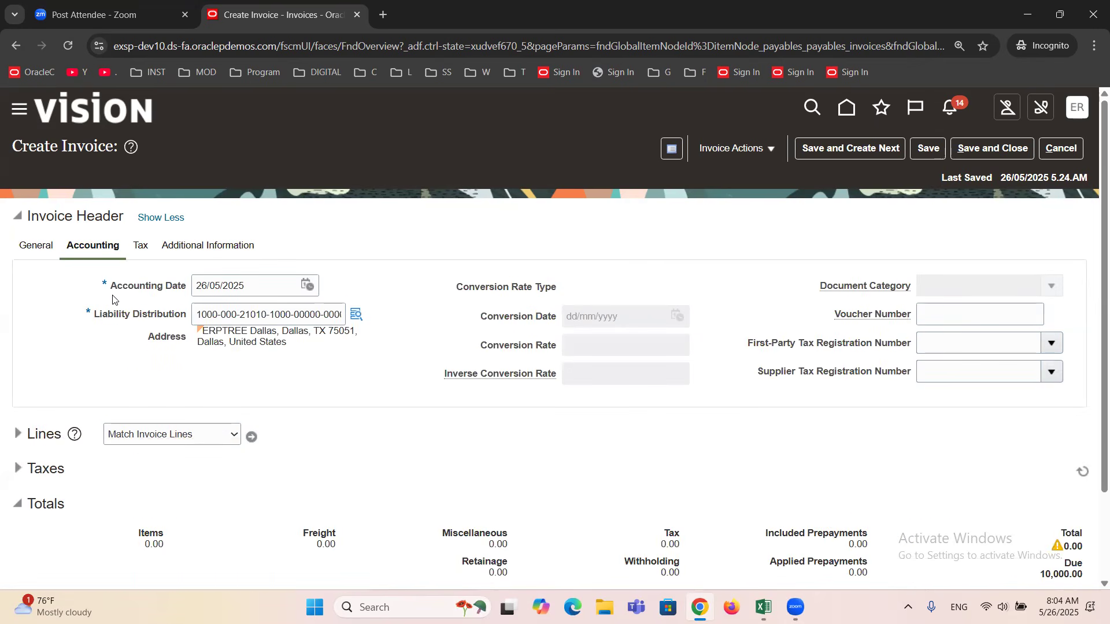
Set the Terms Date to 31/05/2025 in the condensed header and check the Accounting Date in the expanded details.
left_click(153, 226)
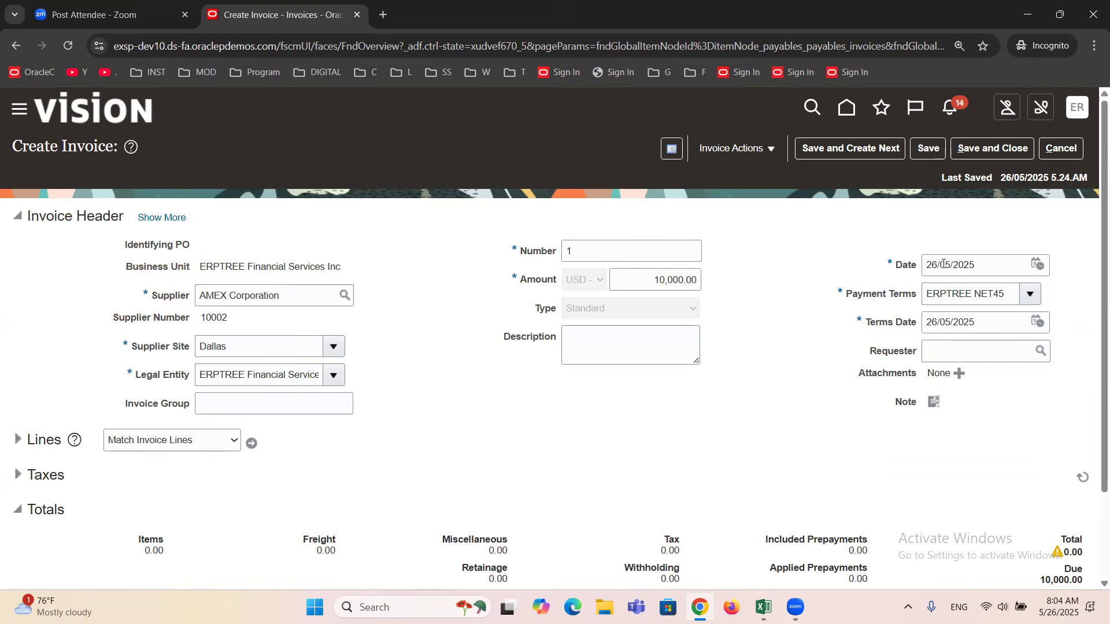
left_click(1040, 323)
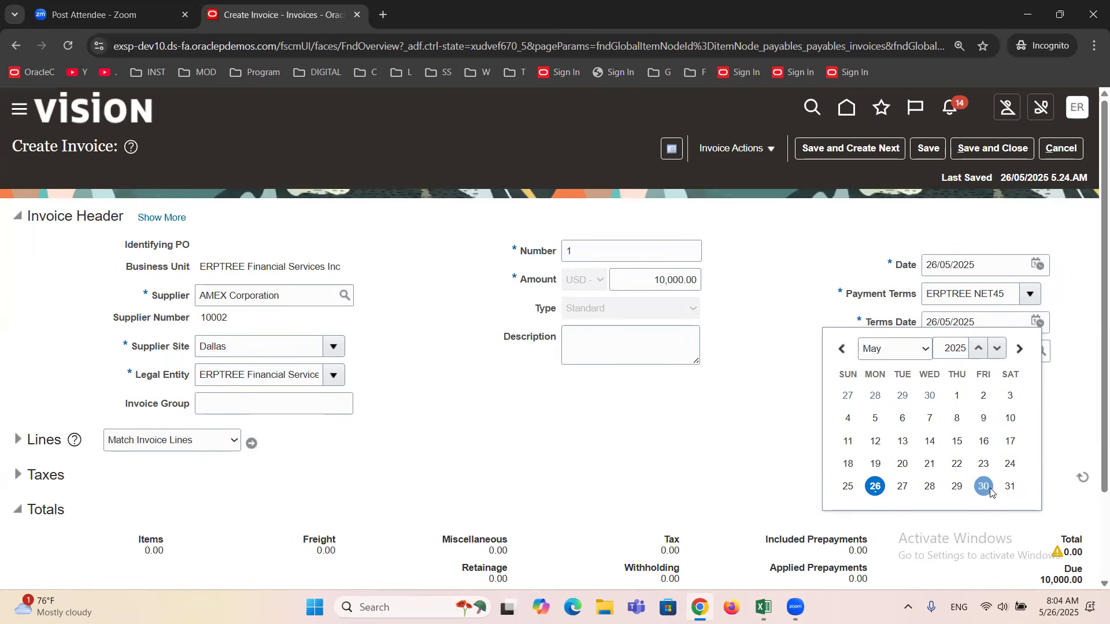
left_click(1010, 487)
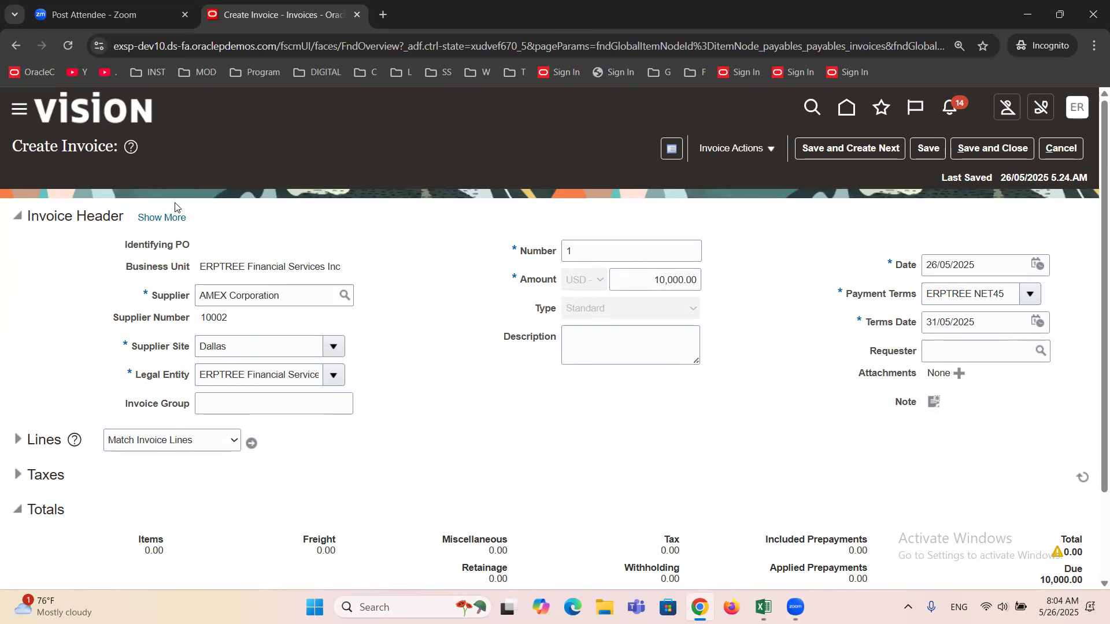
left_click(175, 219)
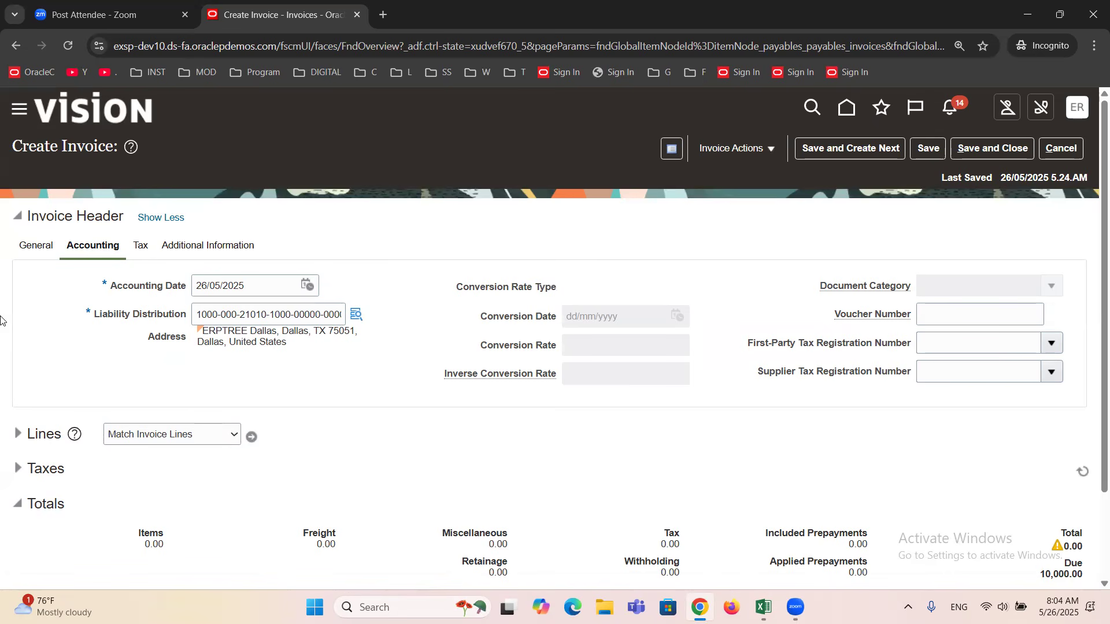
left_click(24, 247)
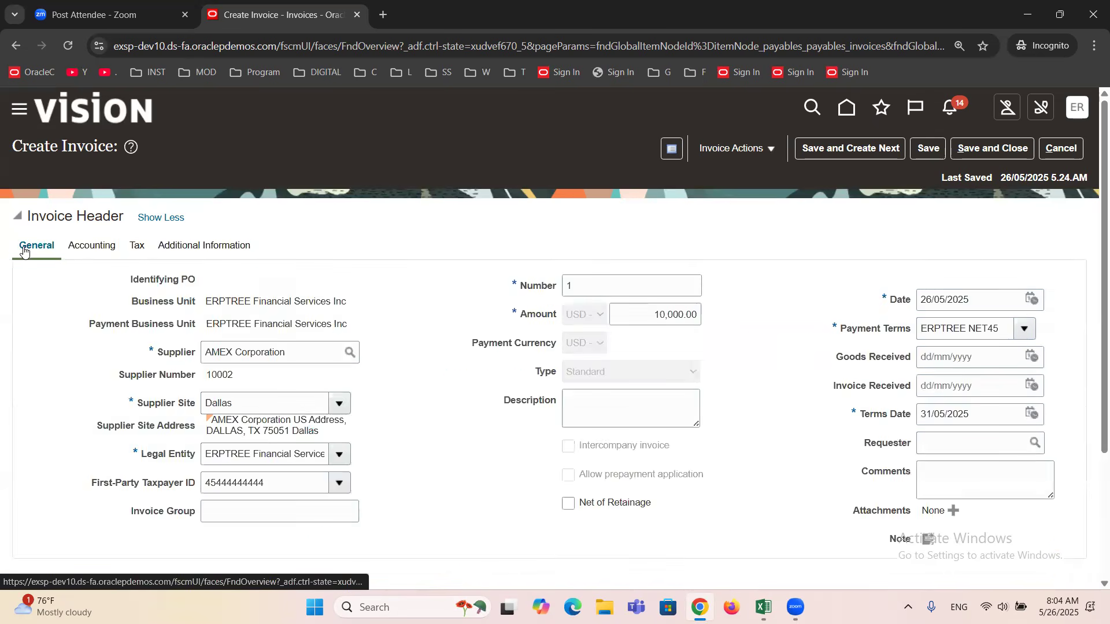
Examine the Liability Distribution account combination in the invoice header's accounting details.
left_click(94, 248)
left_click_drag(90, 312, 190, 319)
left_click(115, 313)
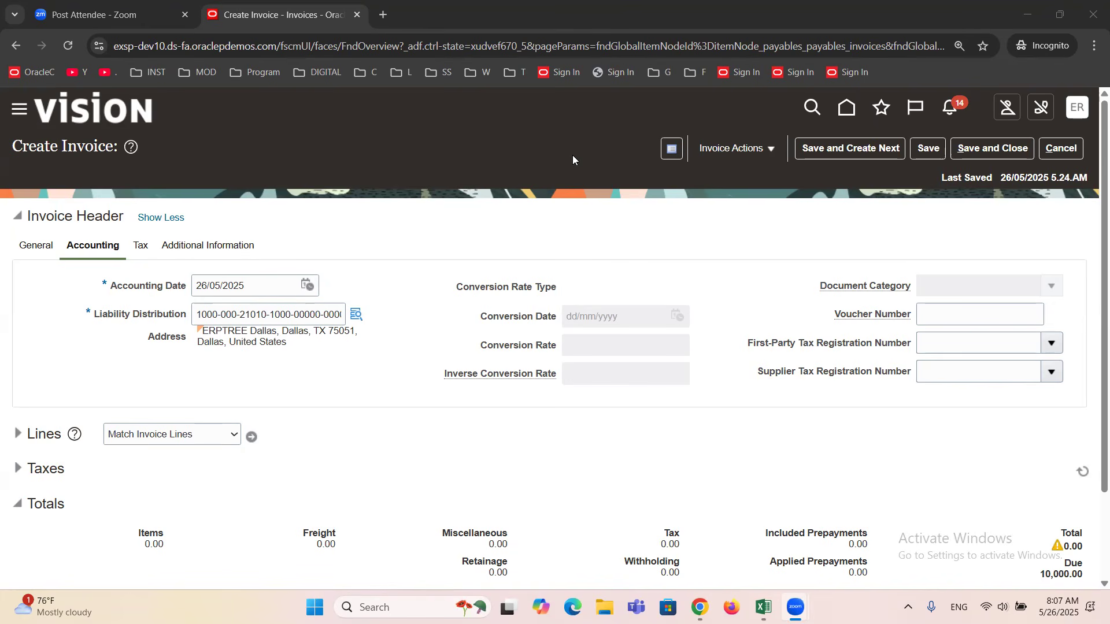
triple_click(263, 316)
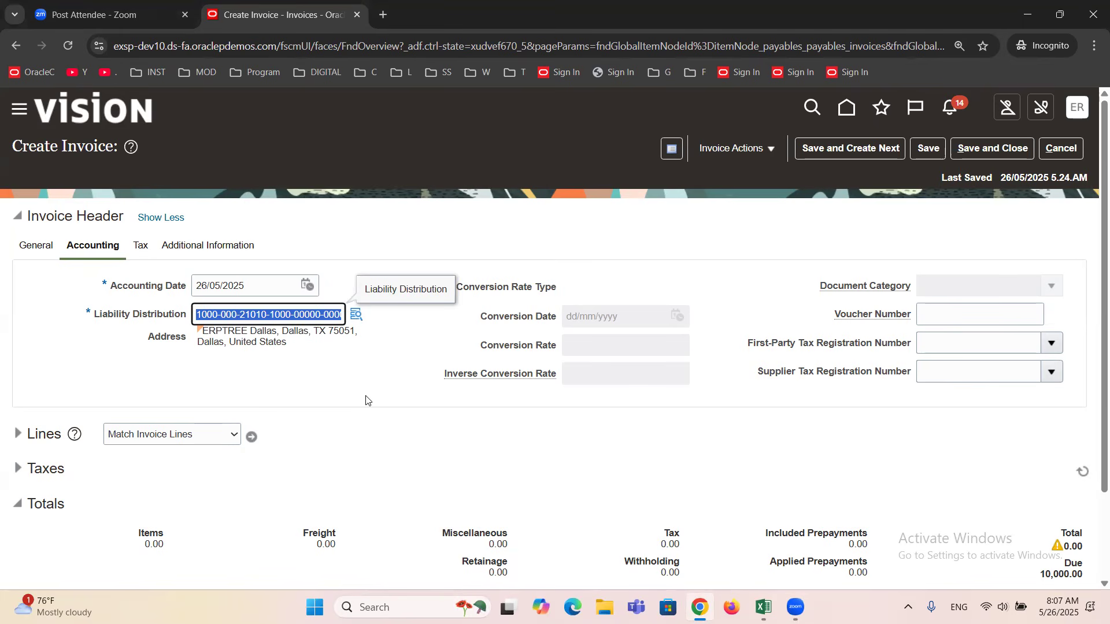
left_click(323, 362)
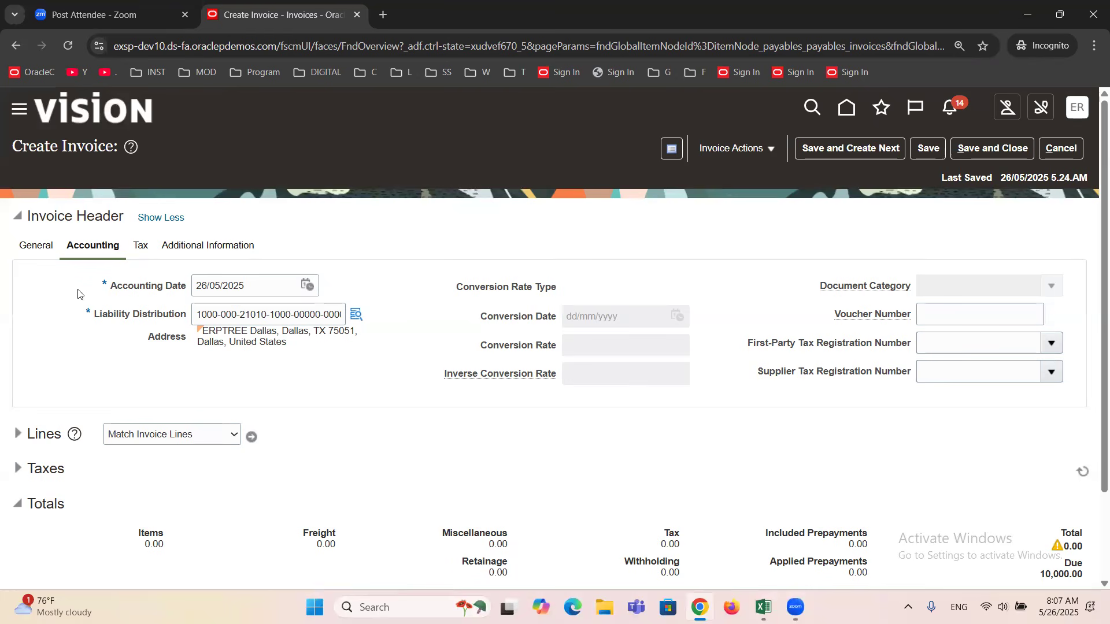
Check the Business Unit in the general details, then return to the Liability Distribution in the accounting details.
left_click(33, 247)
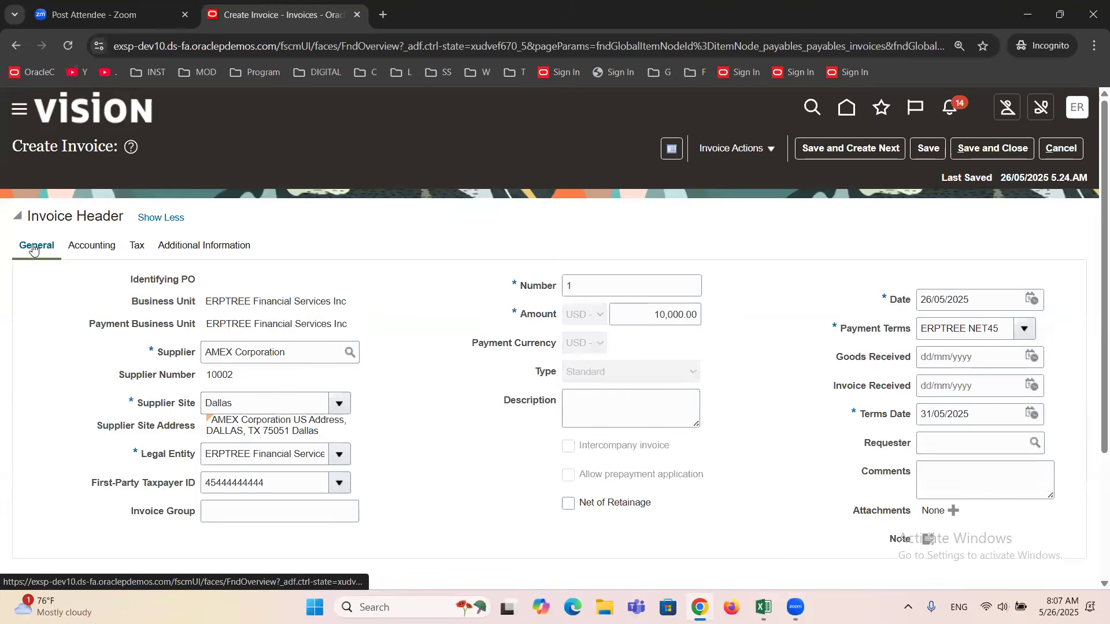
triple_click(257, 298)
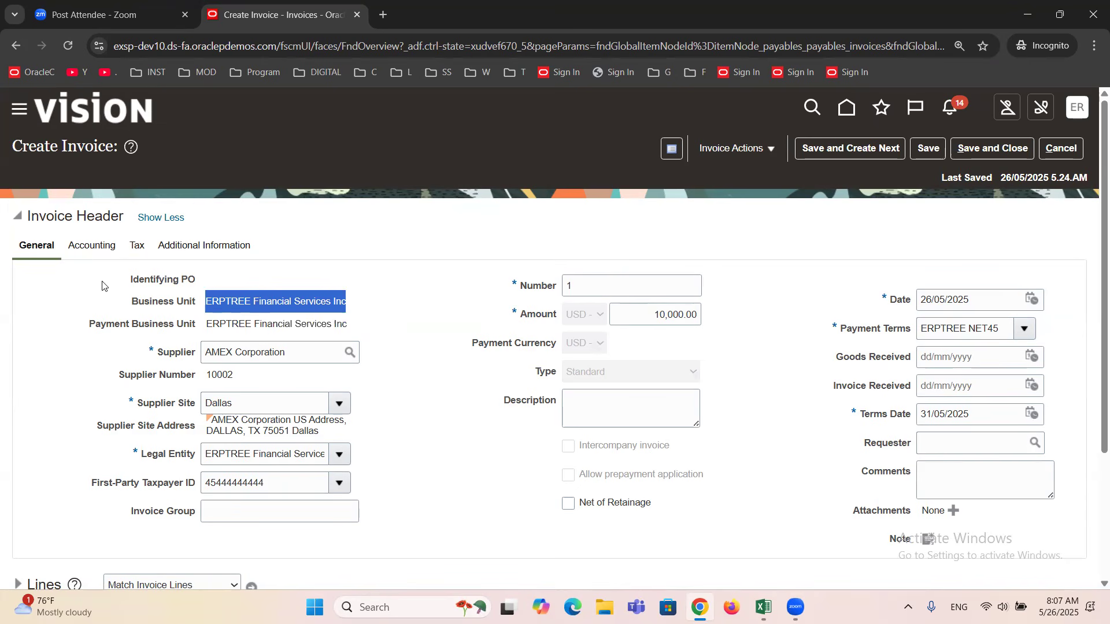
left_click(92, 247)
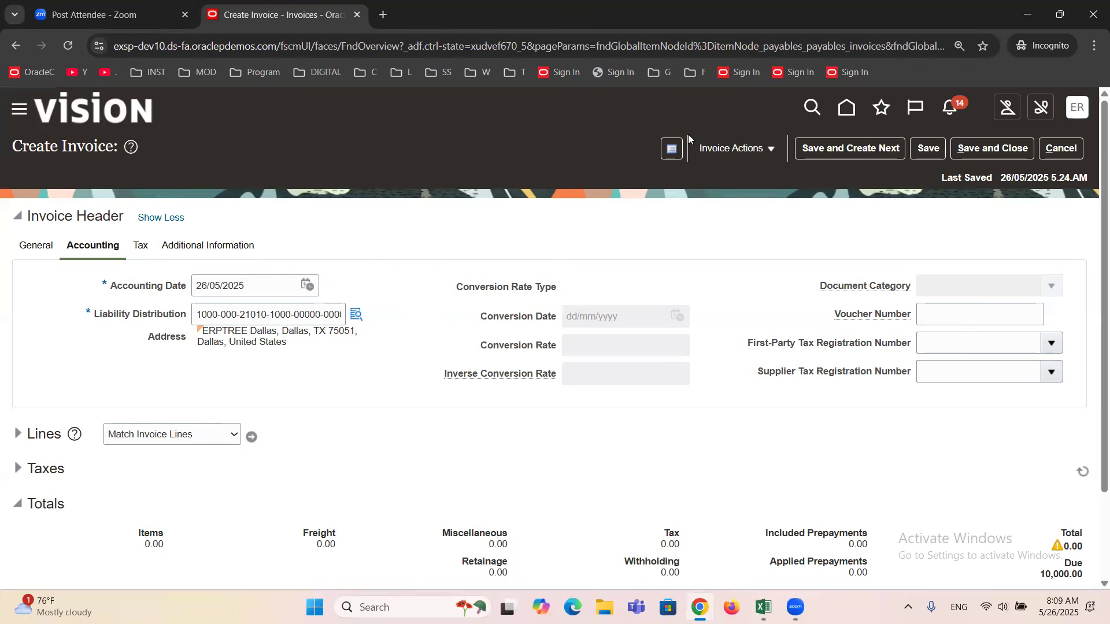
Hide the additional invoice header details and examine the Supplier Site and Business Unit.
left_click(25, 247)
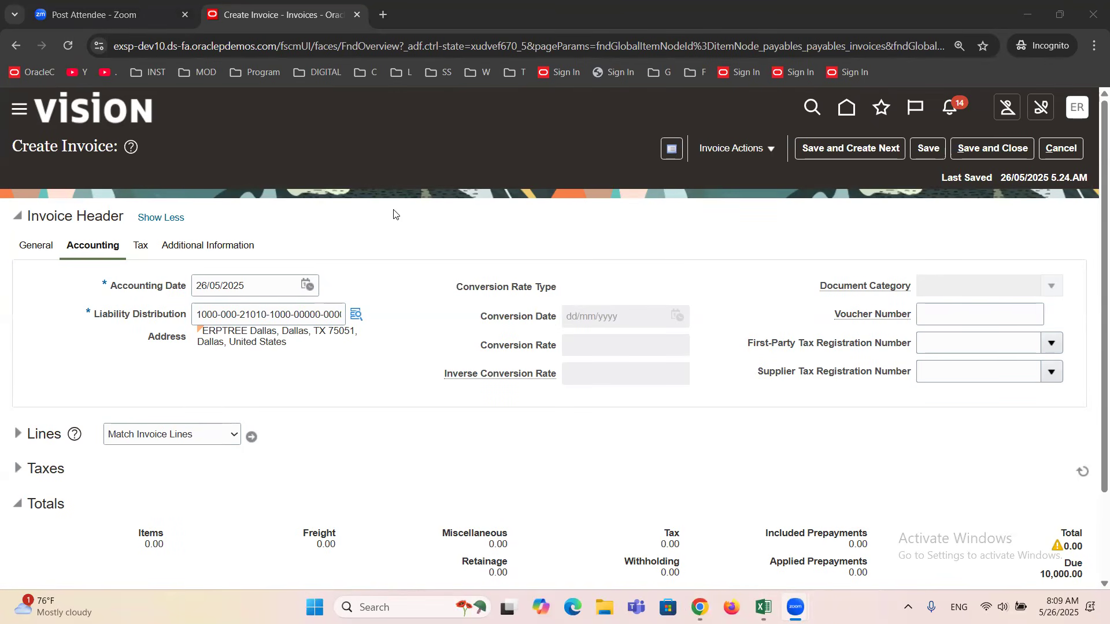
left_click(153, 217)
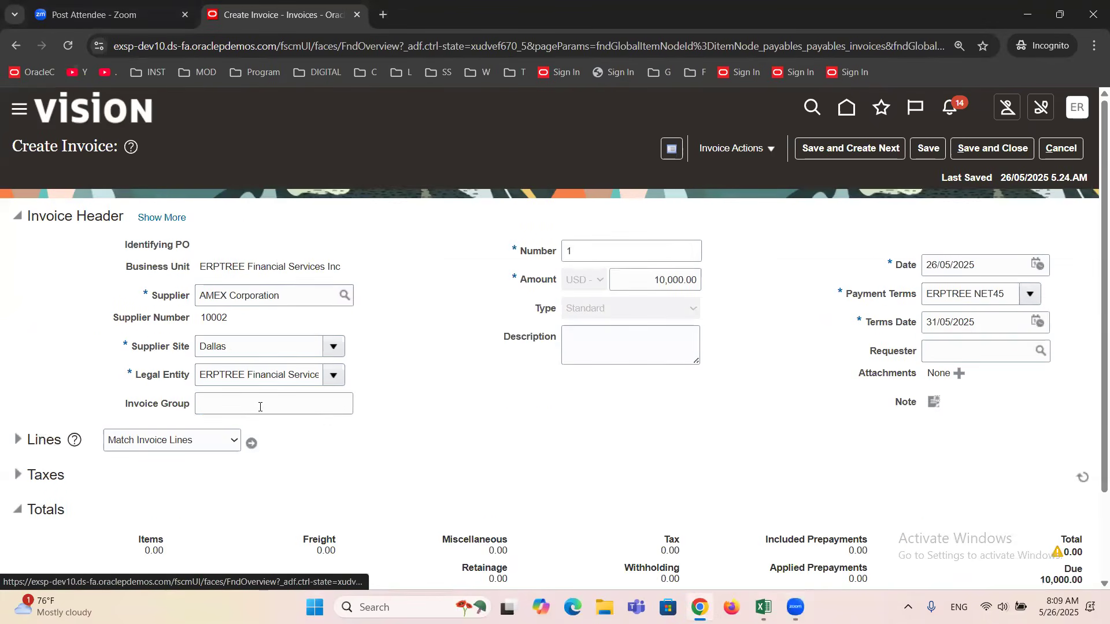
left_click(240, 345)
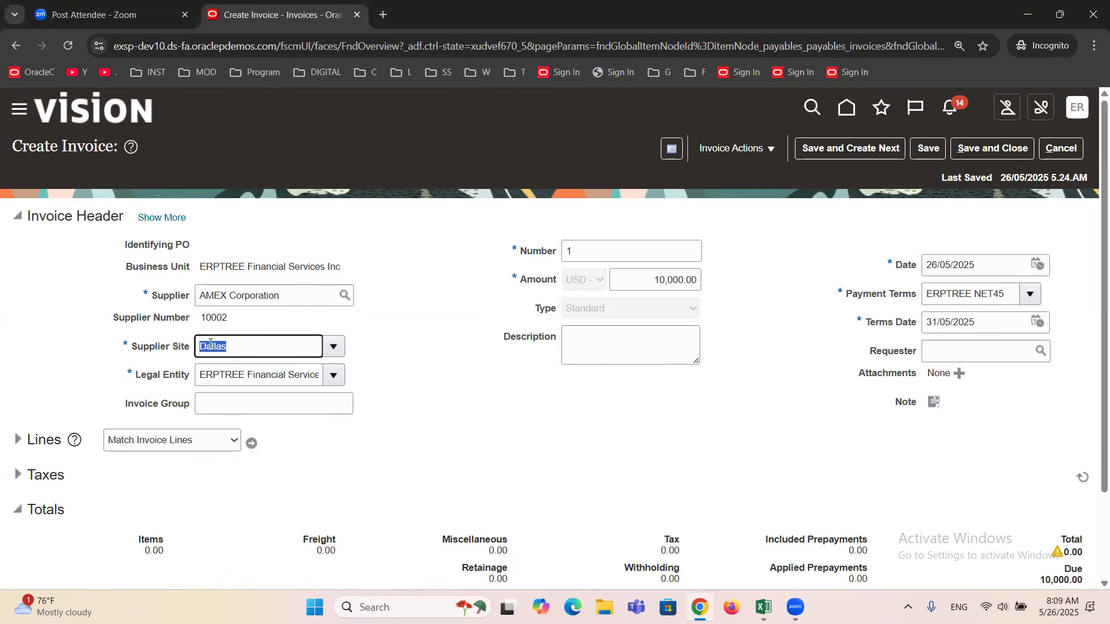
triple_click(225, 267)
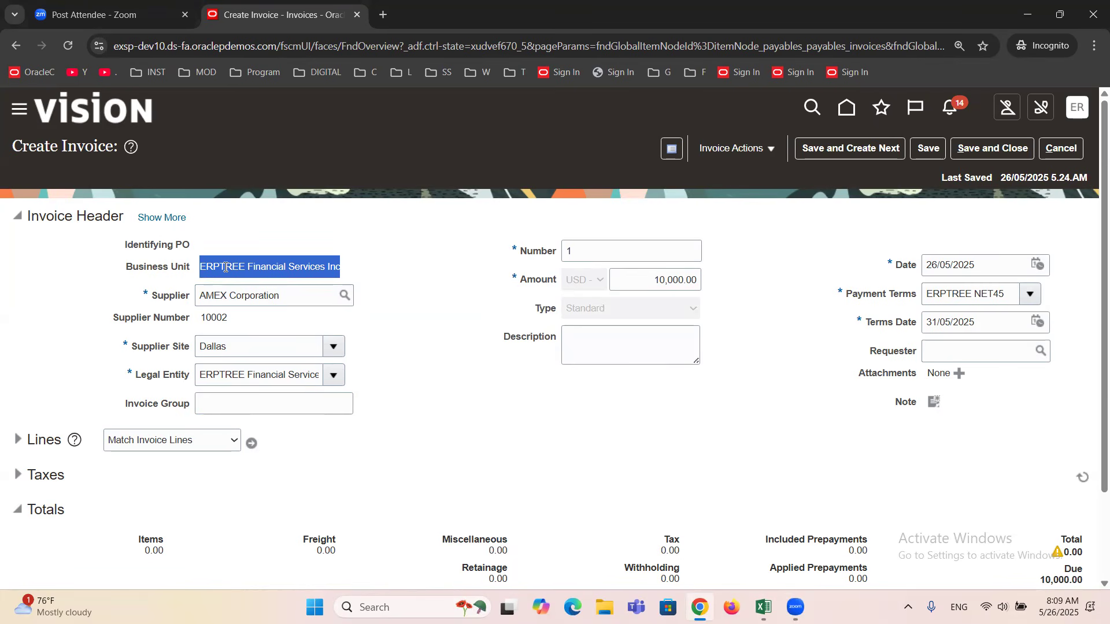
left_click(368, 99)
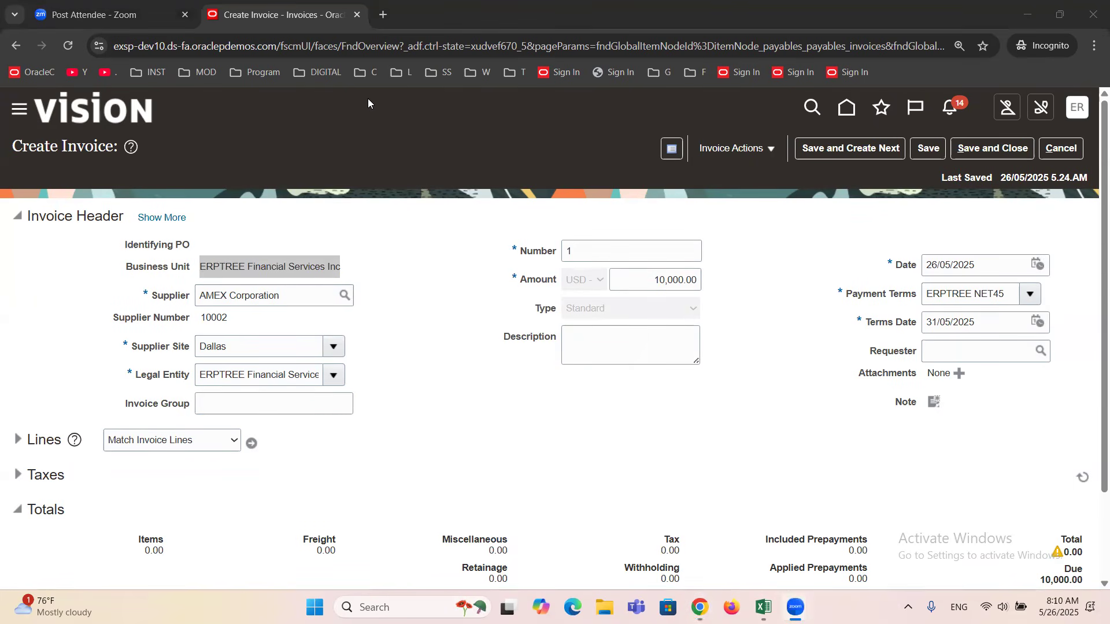
Review the Identifying PO, Business Unit, Supplier and Legal Entity fields in the condensed invoice header.
left_click(478, 355)
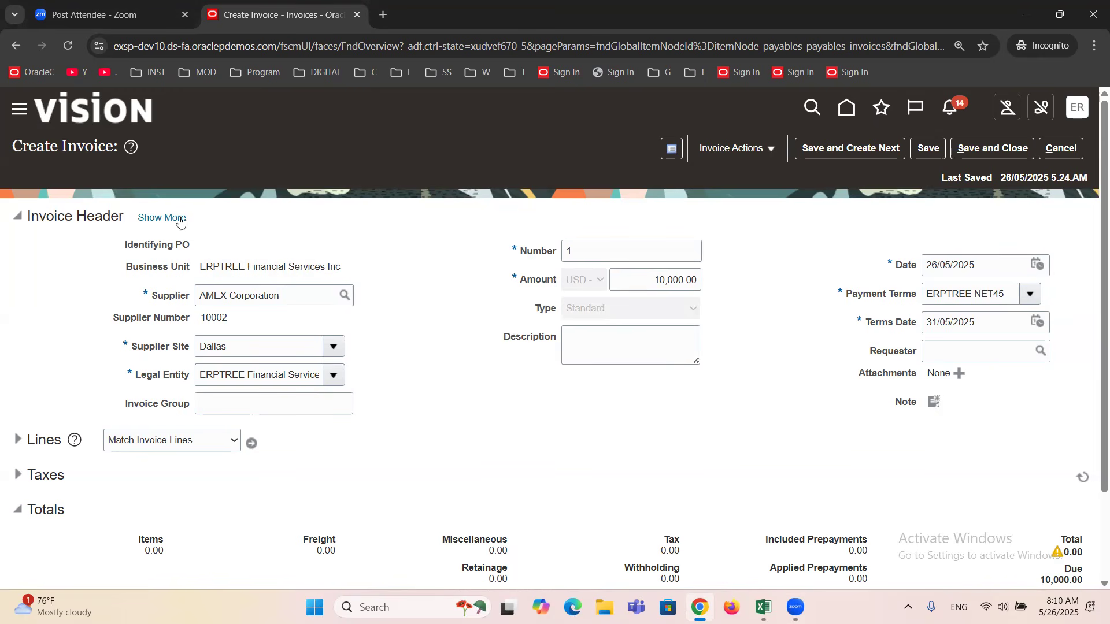
triple_click(176, 249)
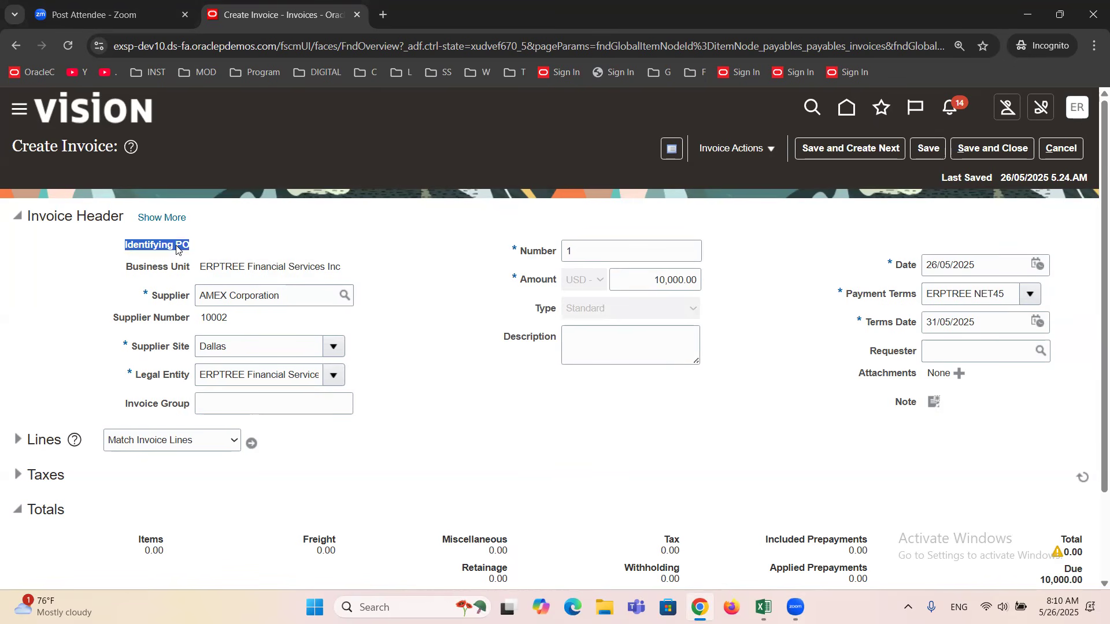
left_click(198, 247)
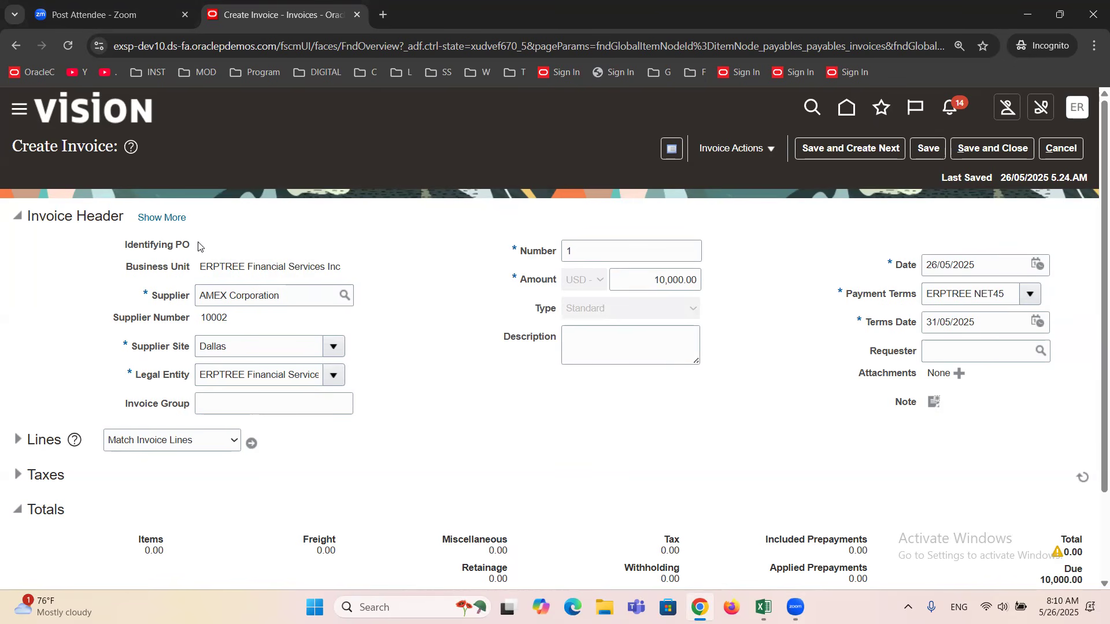
triple_click(255, 266)
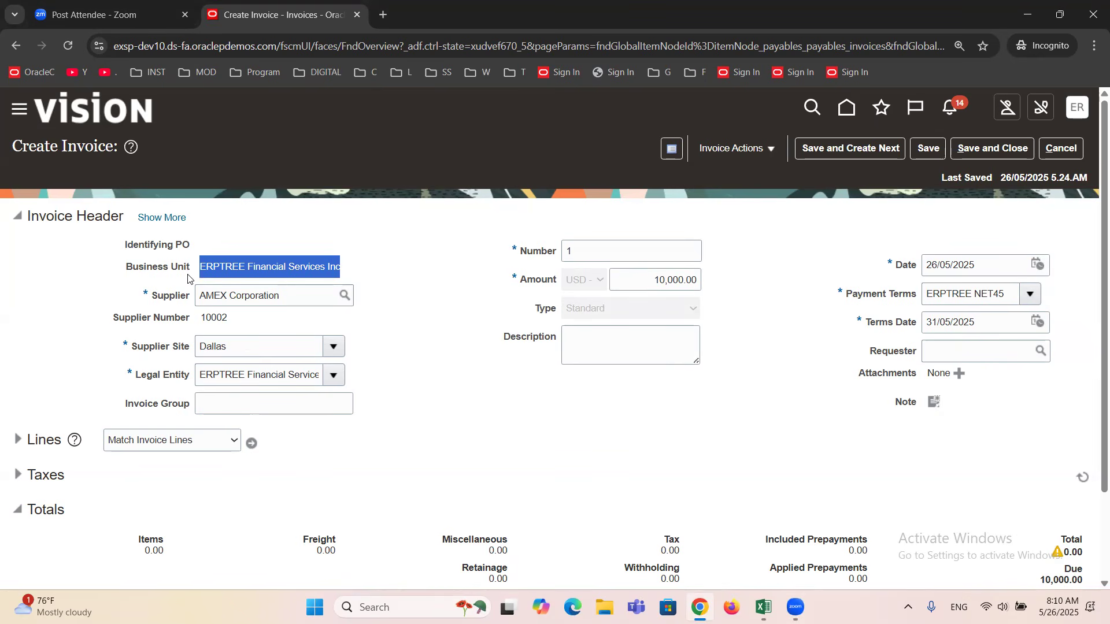
triple_click(180, 304)
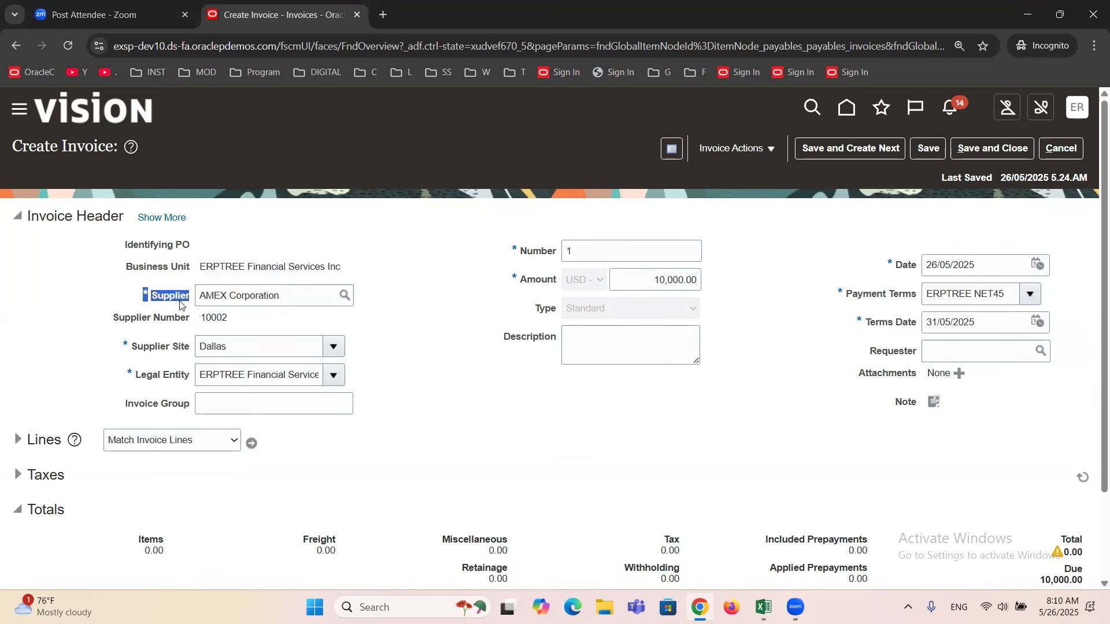
triple_click(180, 302)
left_click(268, 331)
triple_click(265, 266)
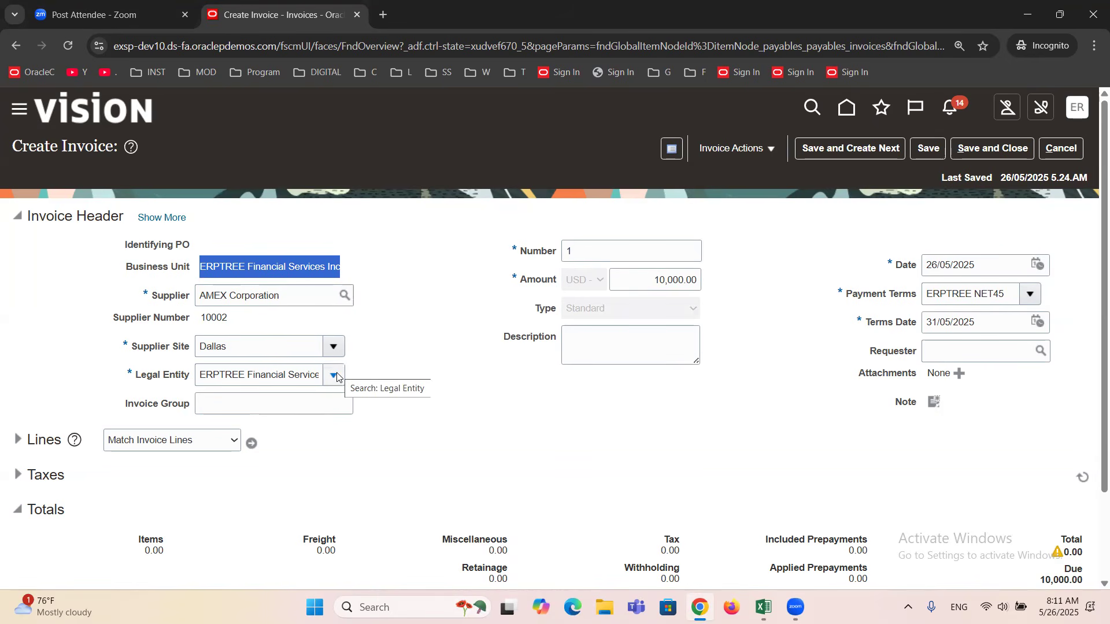
left_click(401, 345)
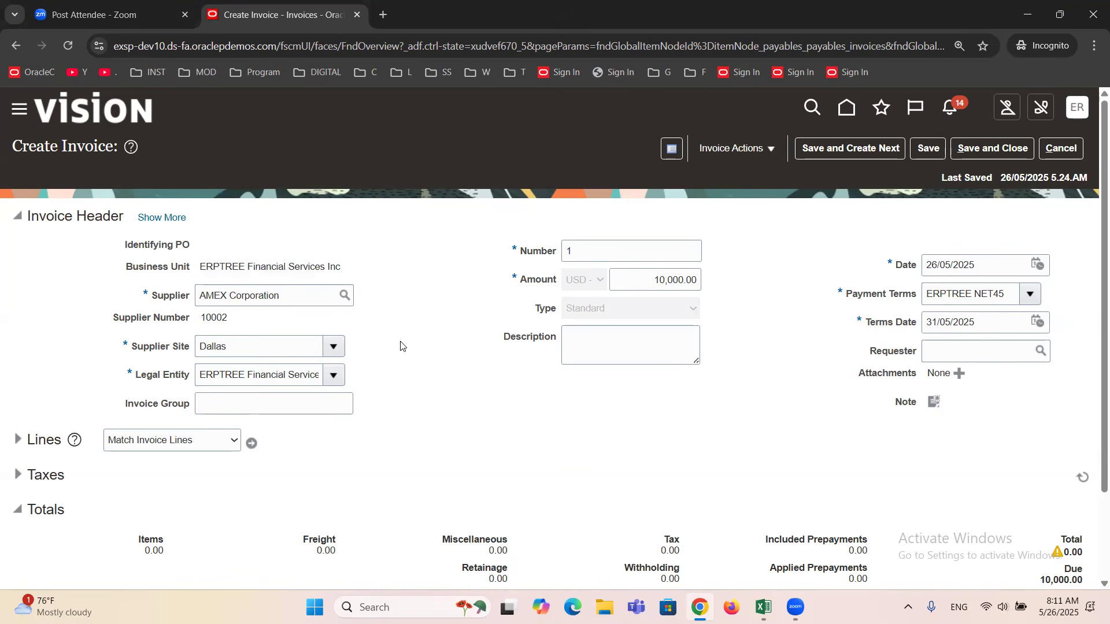
Set the invoice Number to 11223344 and review the invoice Amount and Type fields.
double_click(583, 245)
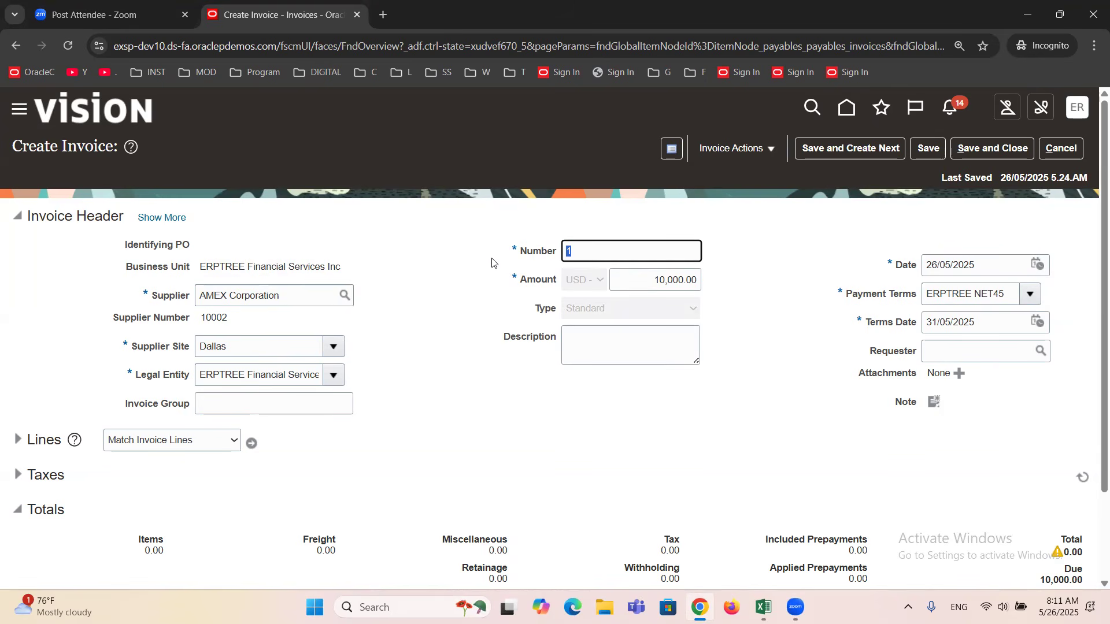
type("99999999")
left_click_drag(629, 250, 543, 251)
type("11223344")
left_click(534, 280)
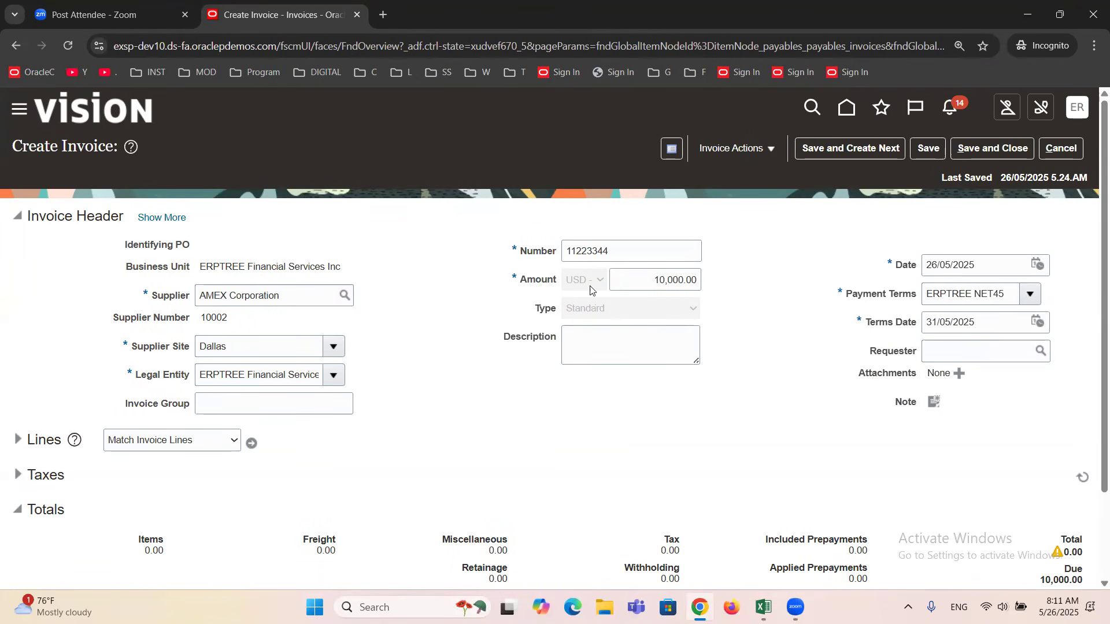
left_click(642, 272)
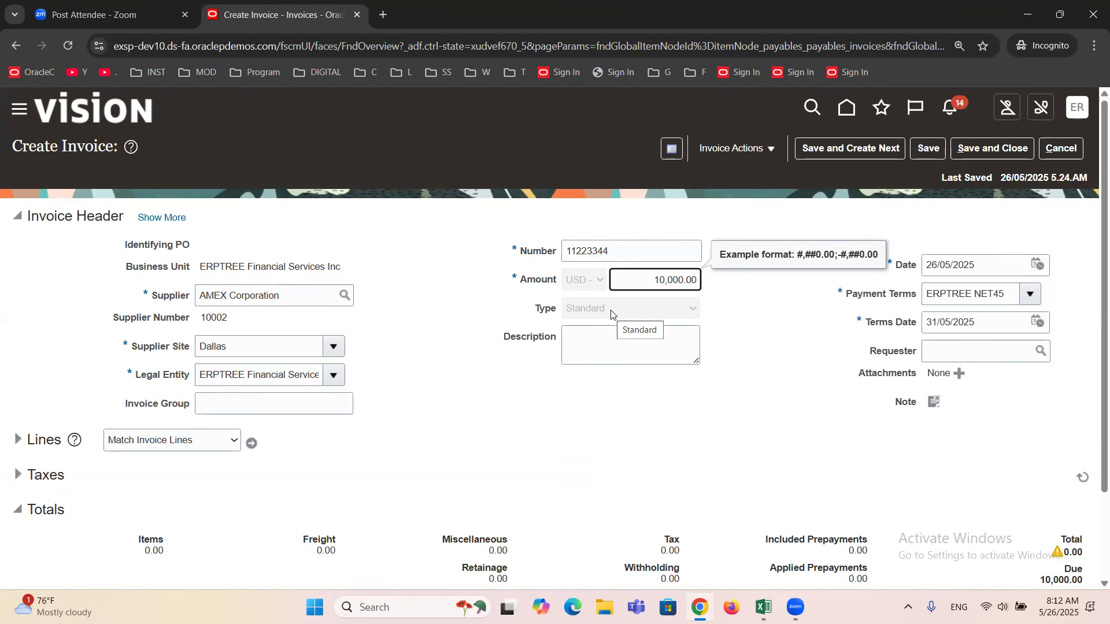
left_click(802, 359)
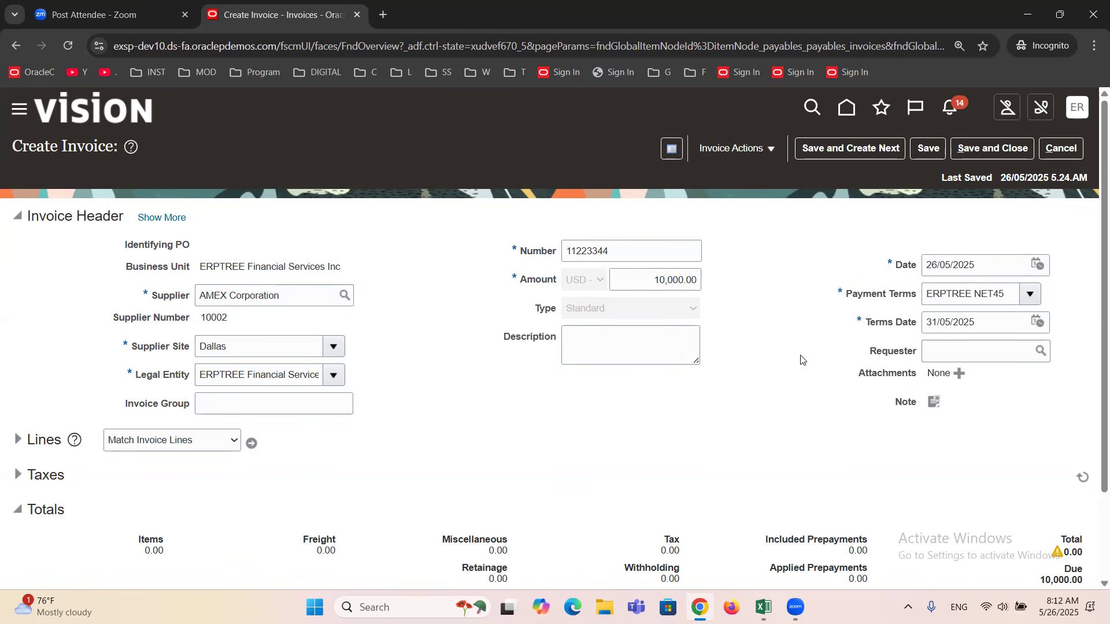
Review the invoice Date and Terms Date in the header, and check the Accounting Date in the accounting details.
left_click(990, 272)
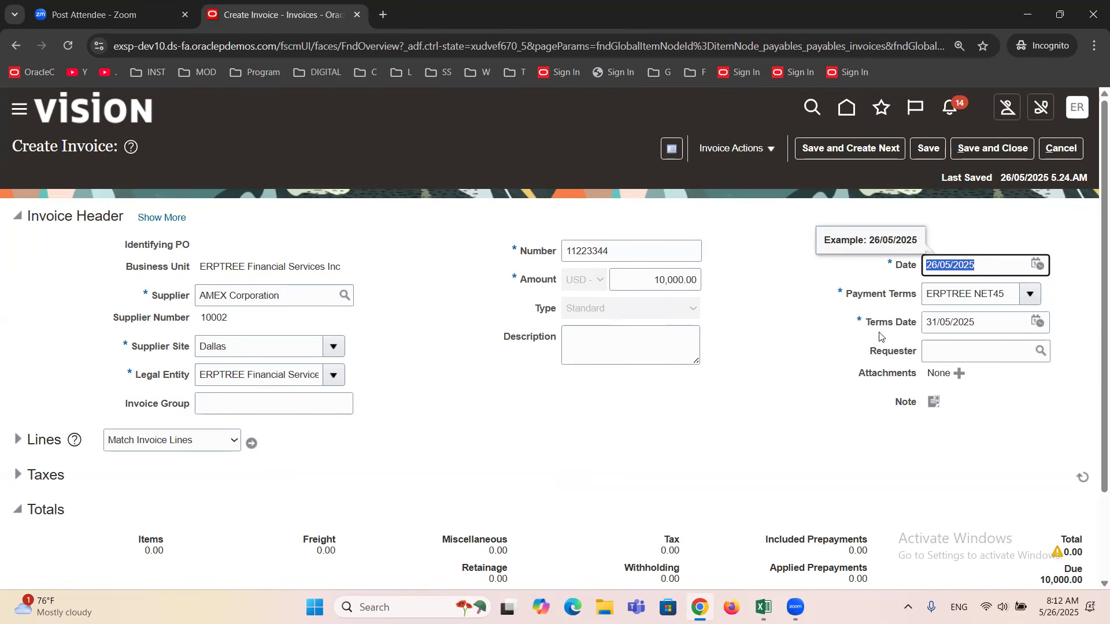
left_click(160, 216)
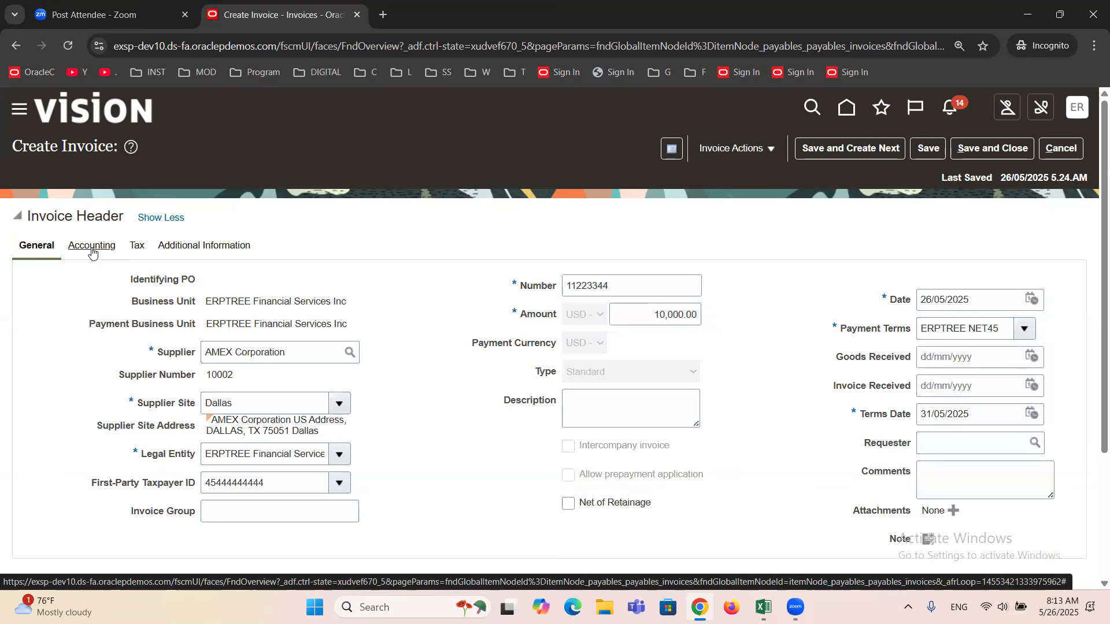
left_click(93, 249)
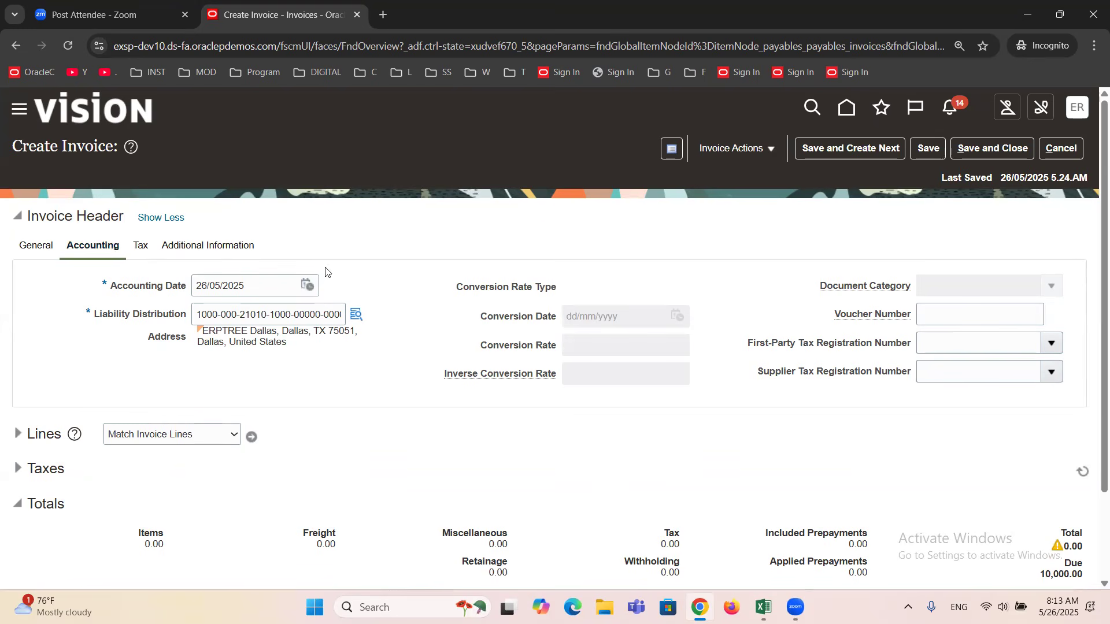
left_click(147, 218)
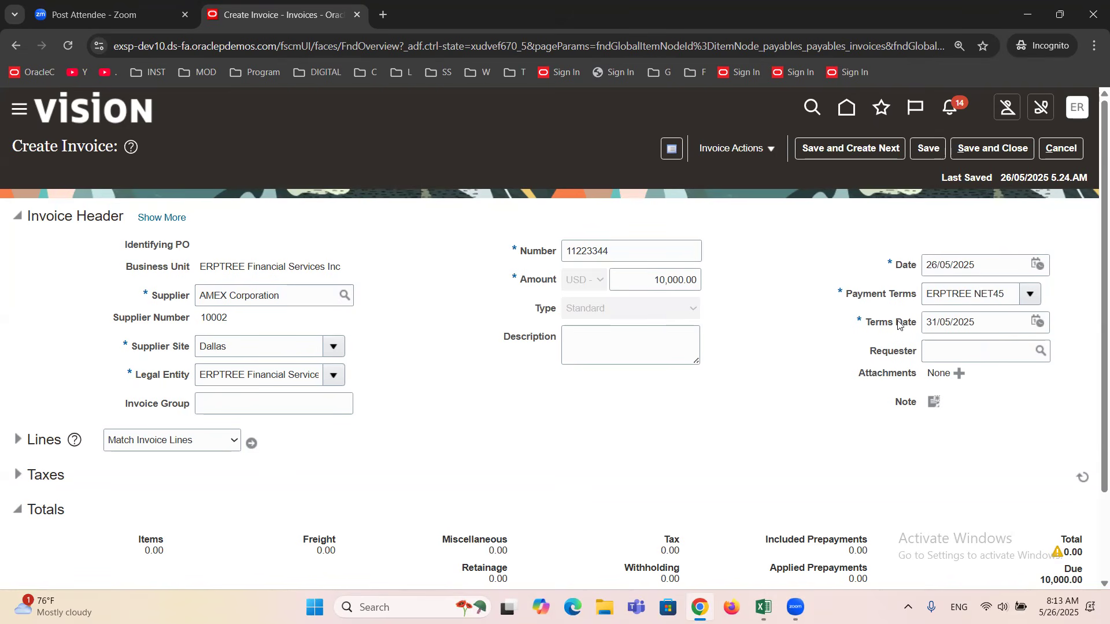
triple_click(975, 316)
left_click(785, 379)
Duplicate the invoice's browser tab and open Setup and Maintenance in the copy.
right_click(257, 13)
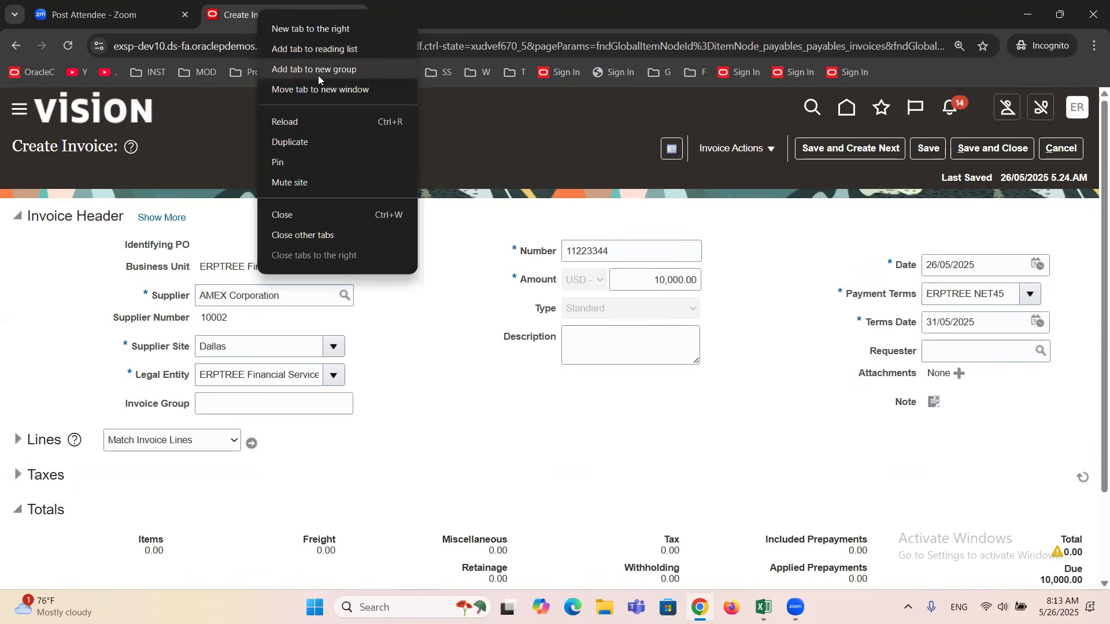
left_click(319, 143)
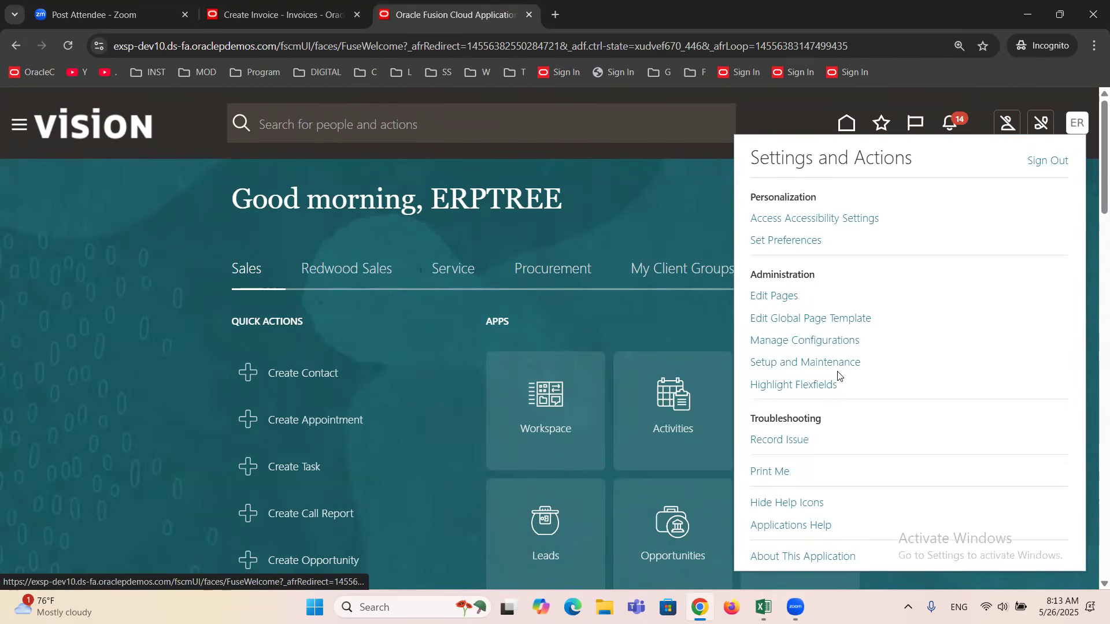
left_click(834, 363)
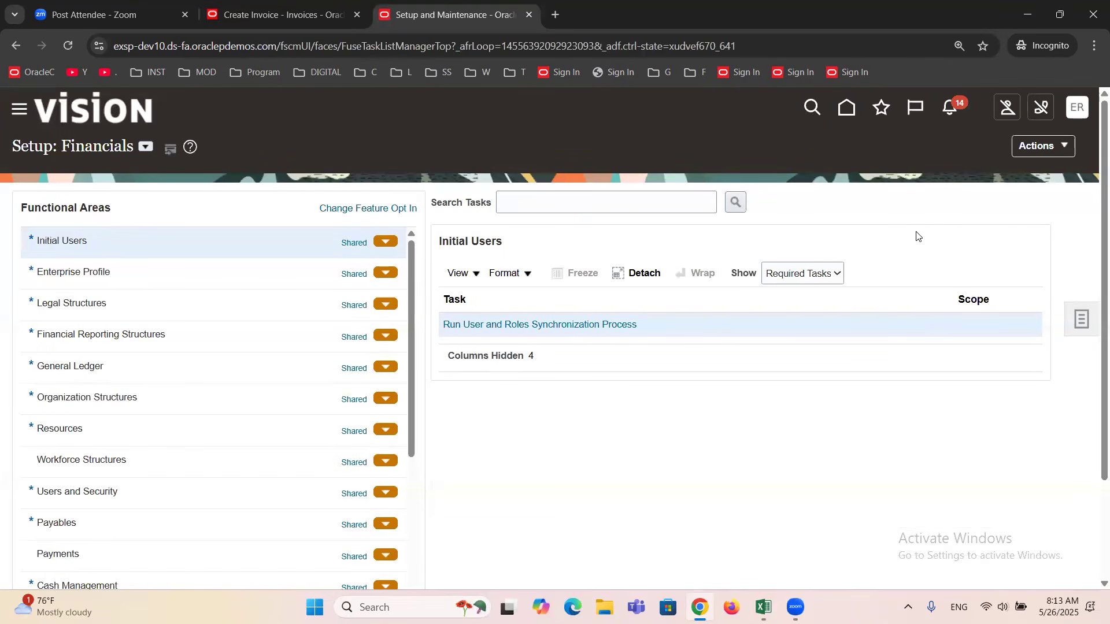
Search the setup tasks for Invoice Options and open the Manage Invoice Options task.
left_click(613, 204)
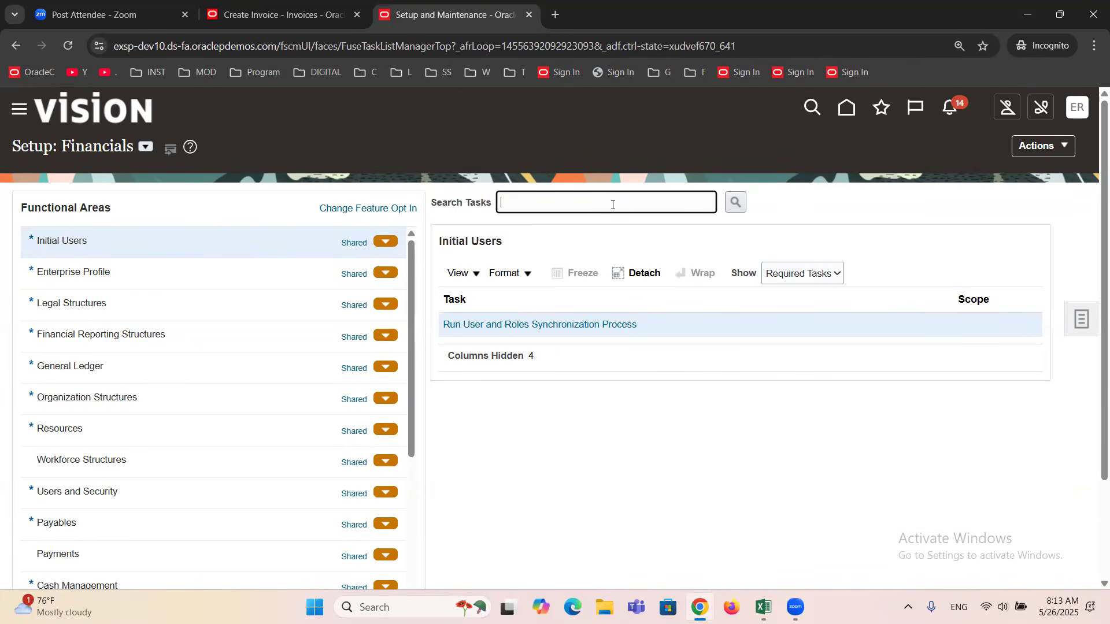
type("Invoice Options")
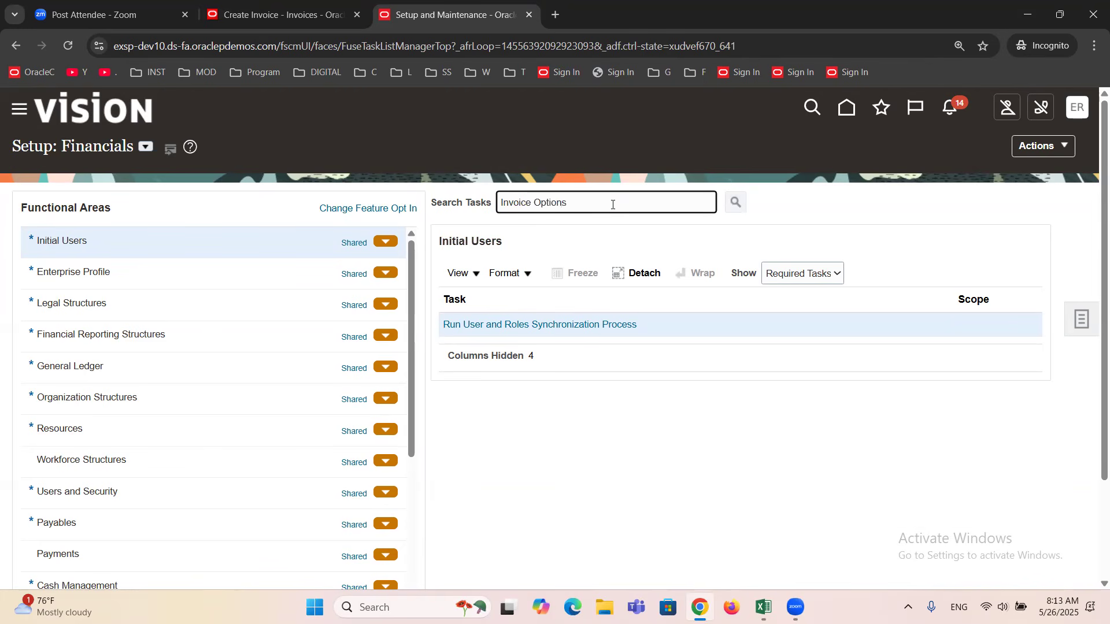
key("Return")
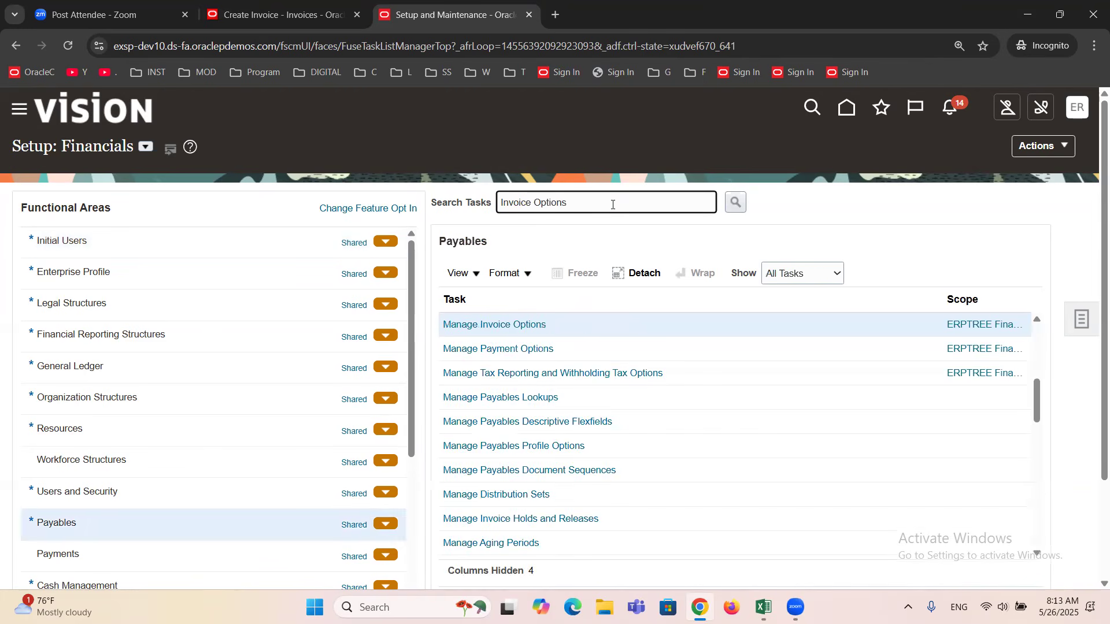
left_click(532, 325)
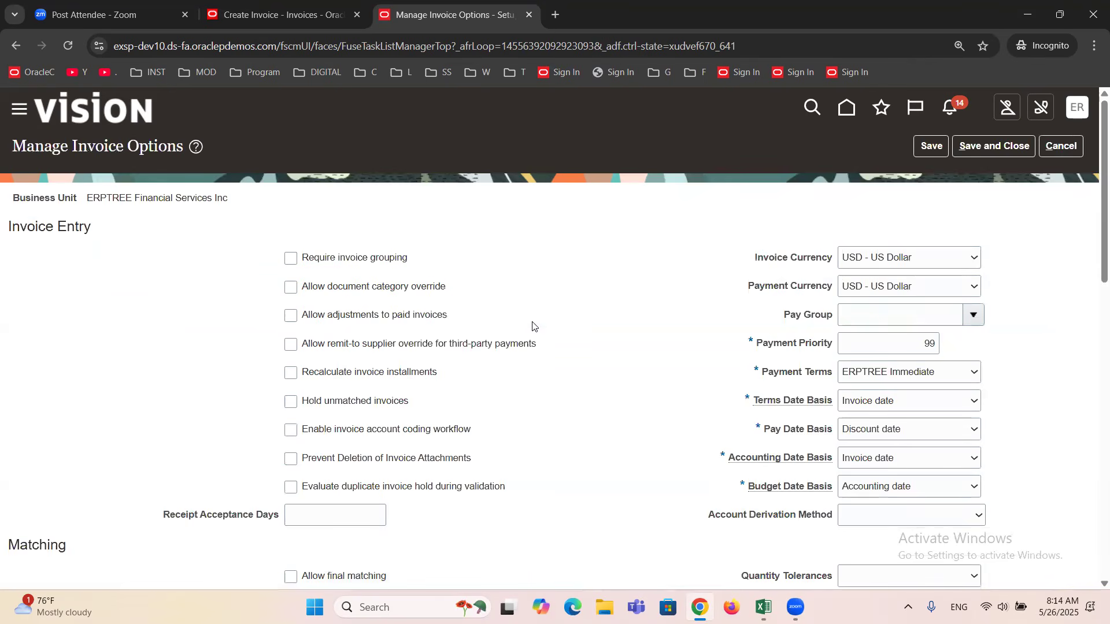
Examine the Business Unit and the Terms Date Basis setting in Manage Invoice Options.
triple_click(136, 197)
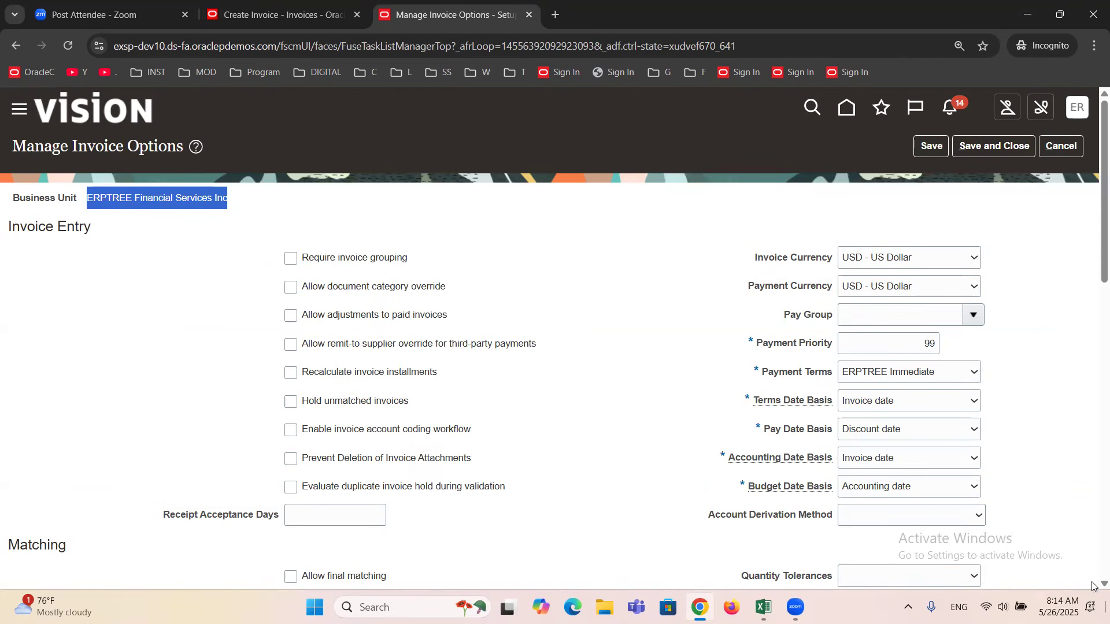
left_click_drag(757, 402, 848, 409)
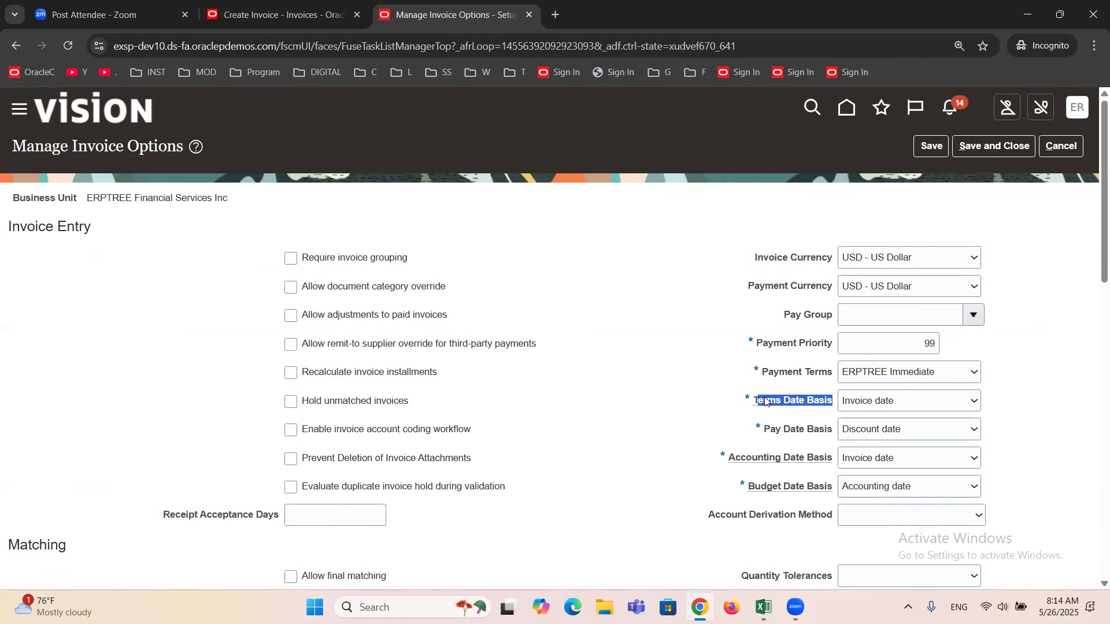
mouse_move(765, 401)
Return to the invoice, set its Date to 20/05/2025 and check the Terms Date.
left_click(246, 5)
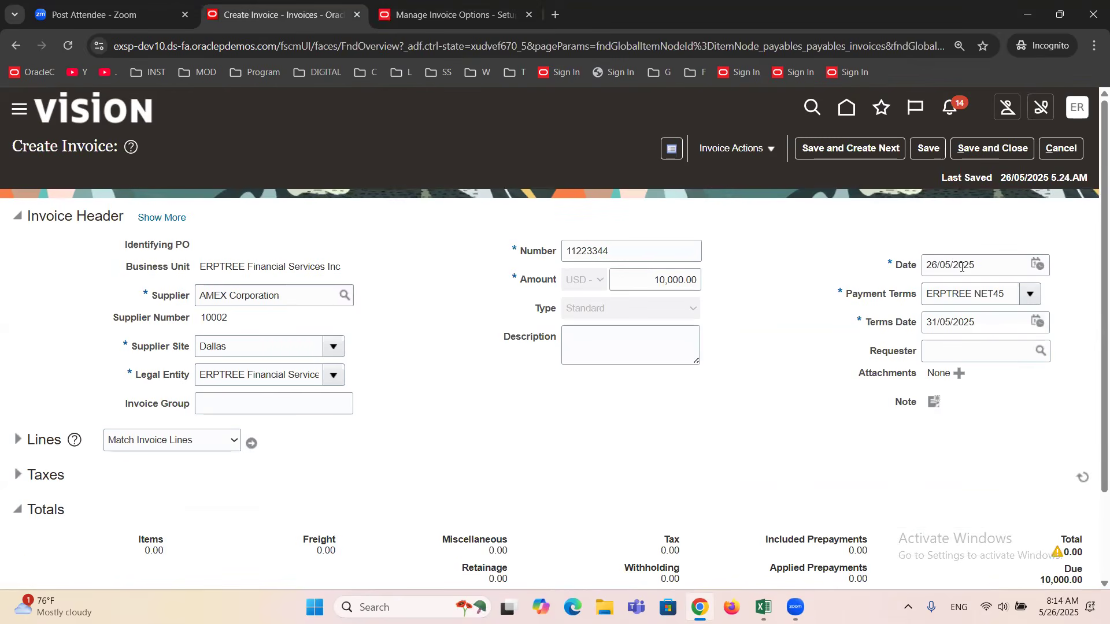
left_click(1038, 265)
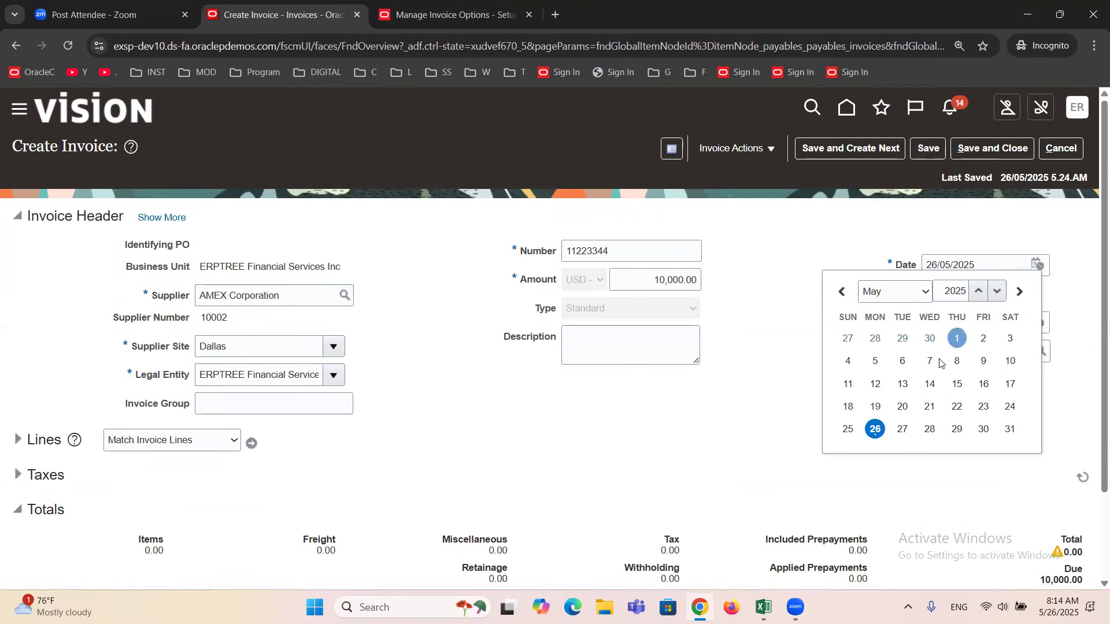
left_click(902, 407)
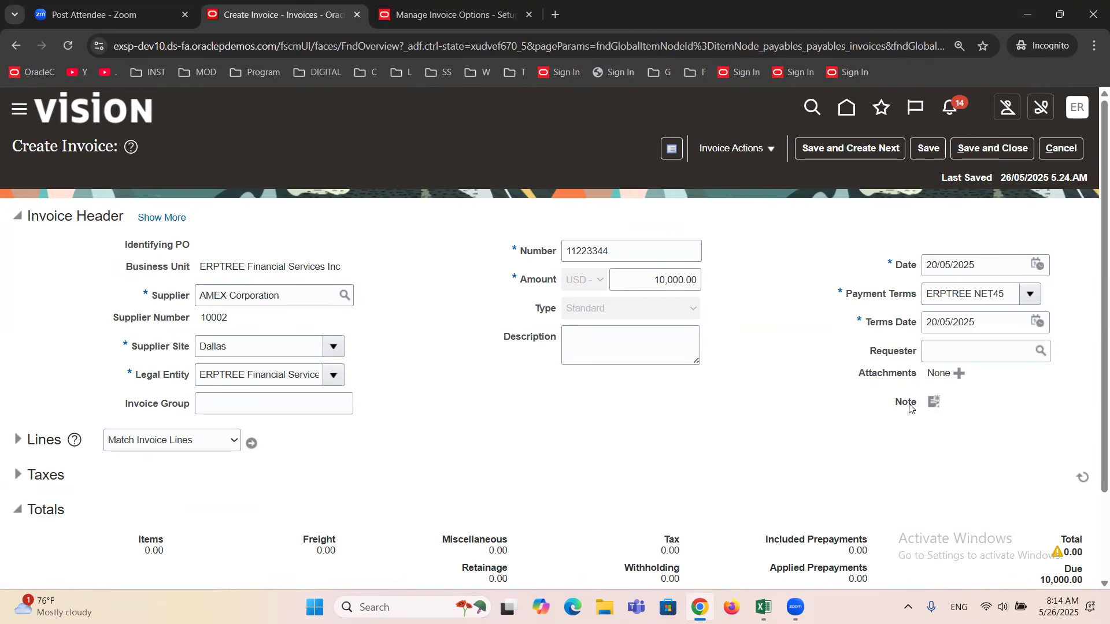
double_click(931, 322)
triple_click(931, 322)
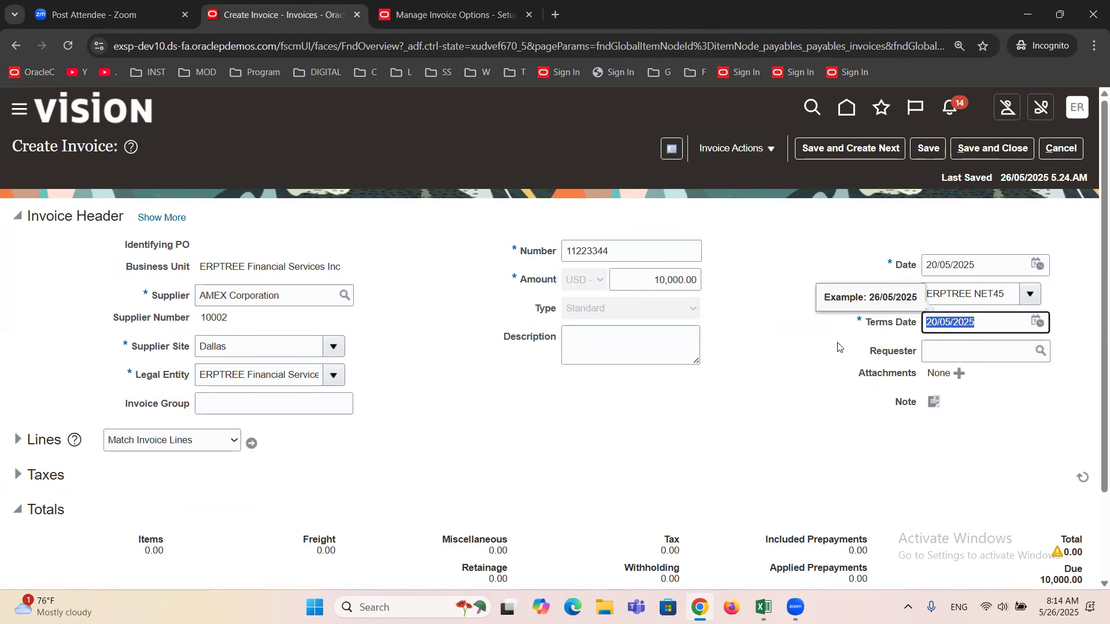
left_click(840, 365)
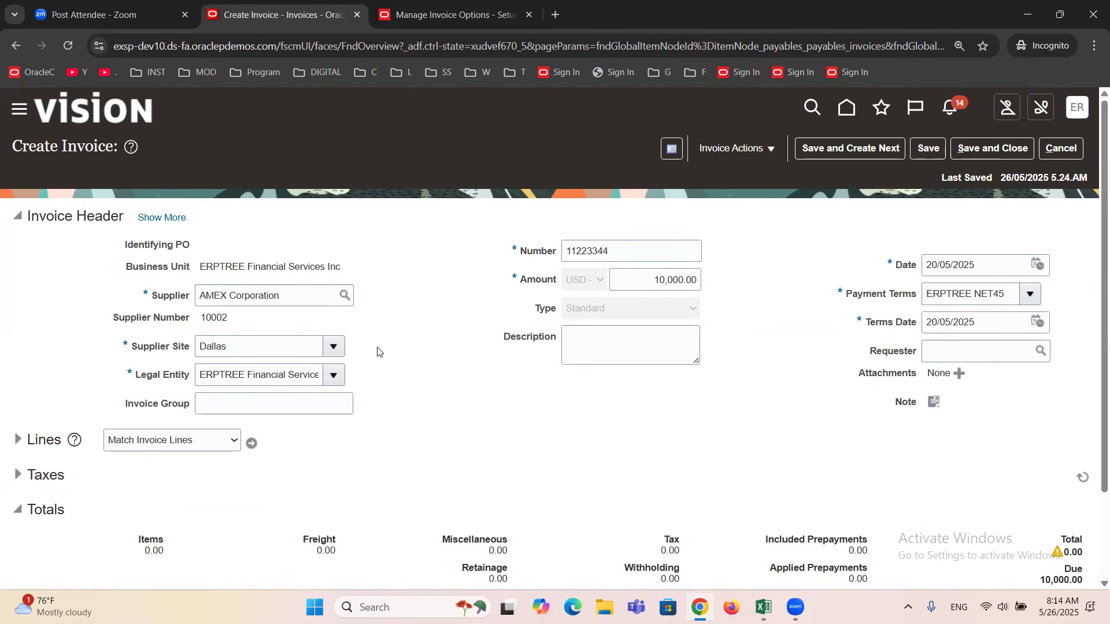
Review the available Terms Date Basis choices in Manage Invoice Options without changing the setting.
left_click(414, 13)
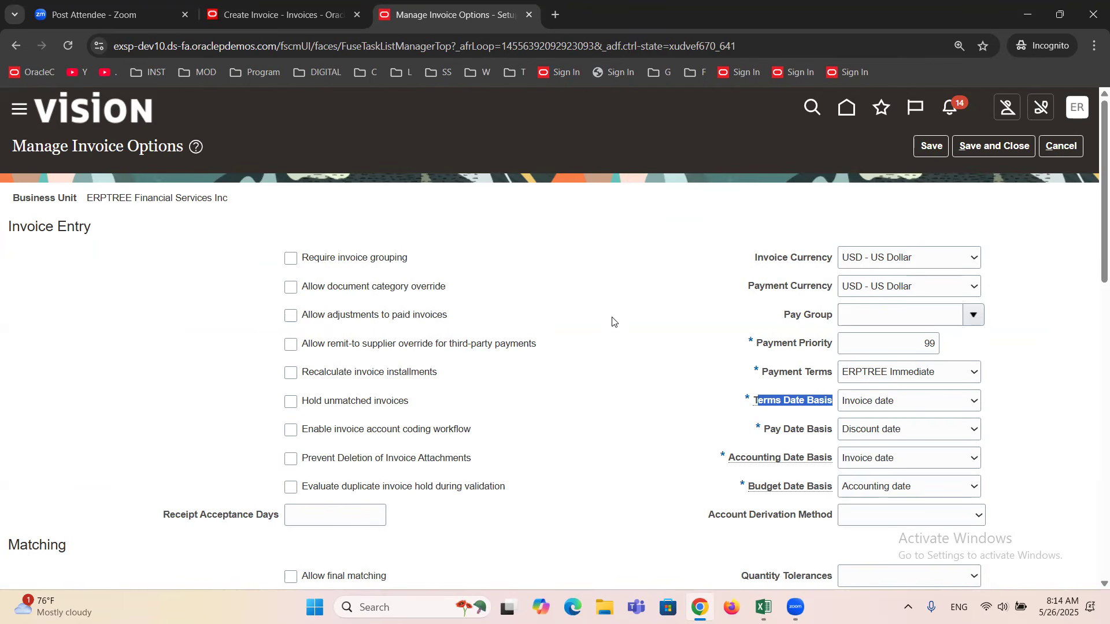
left_click(936, 401)
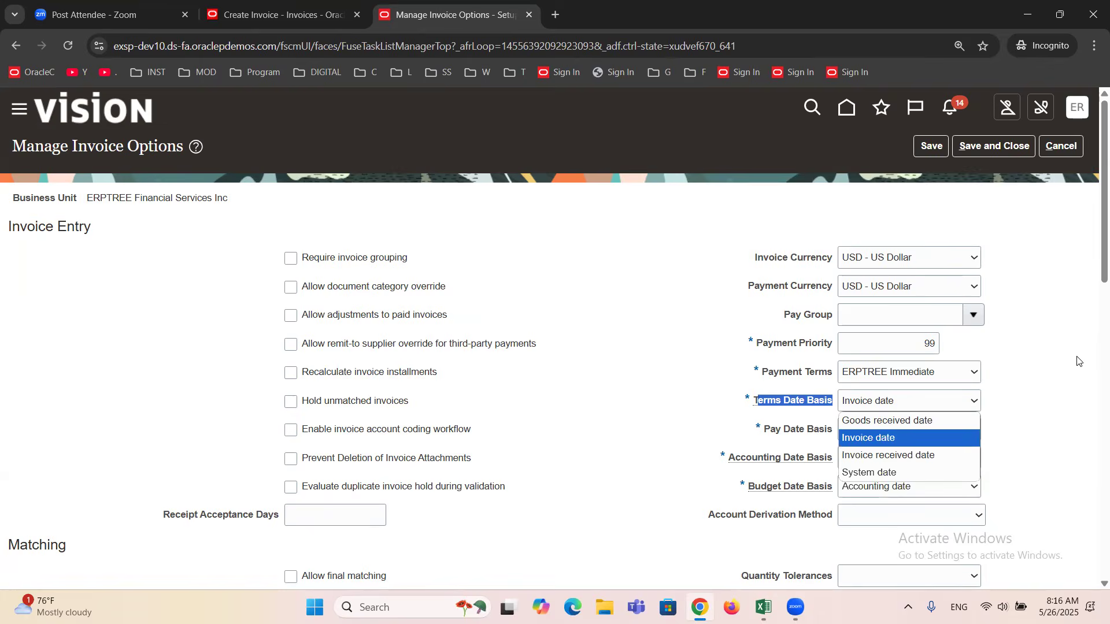
left_click(1067, 345)
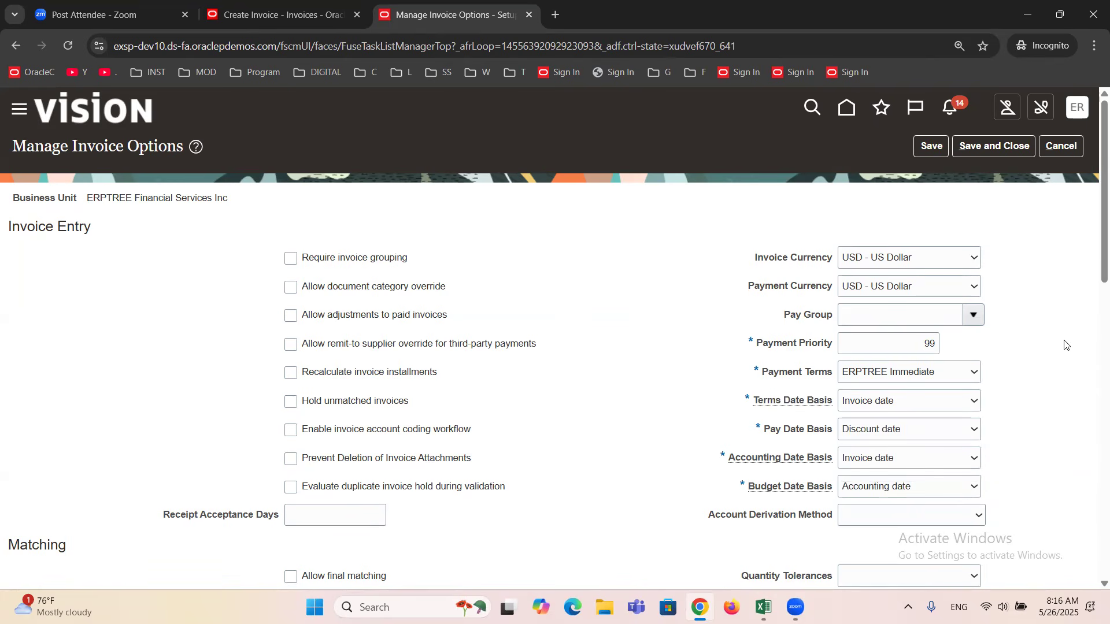
Check the invoice's dates again, then set the Terms Date Basis to System date in Manage Invoice Options.
left_click(315, 8)
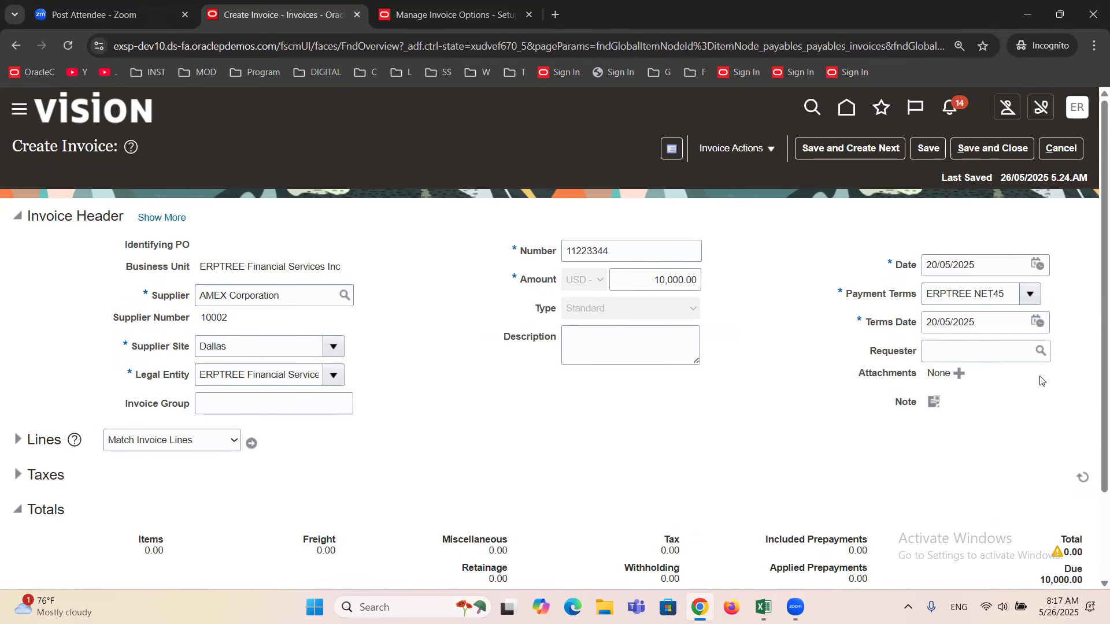
left_click(408, 15)
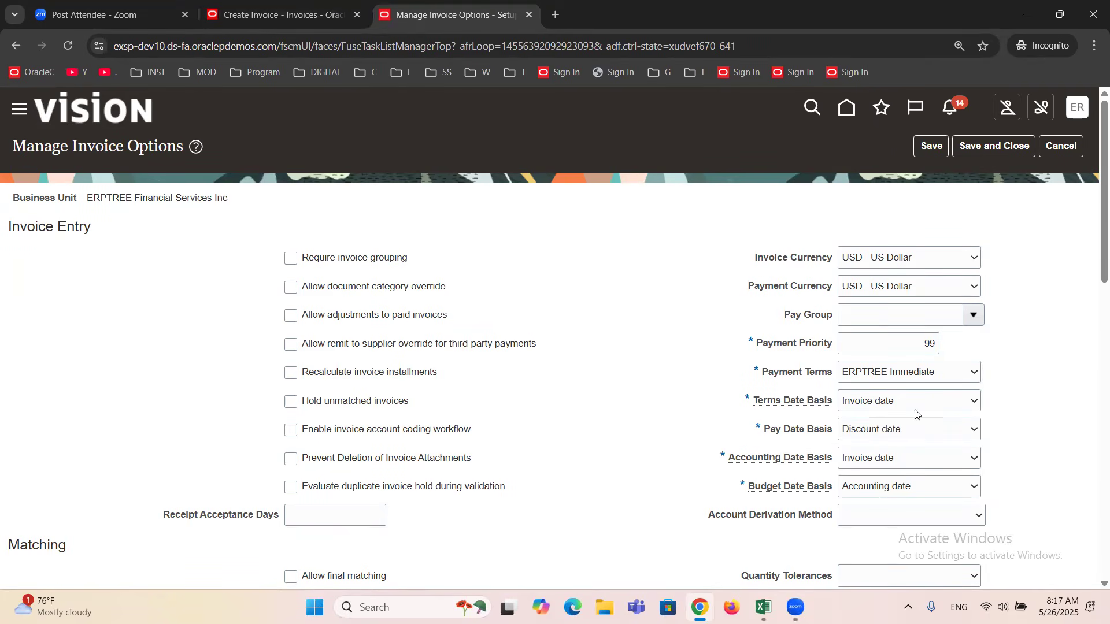
left_click(889, 400)
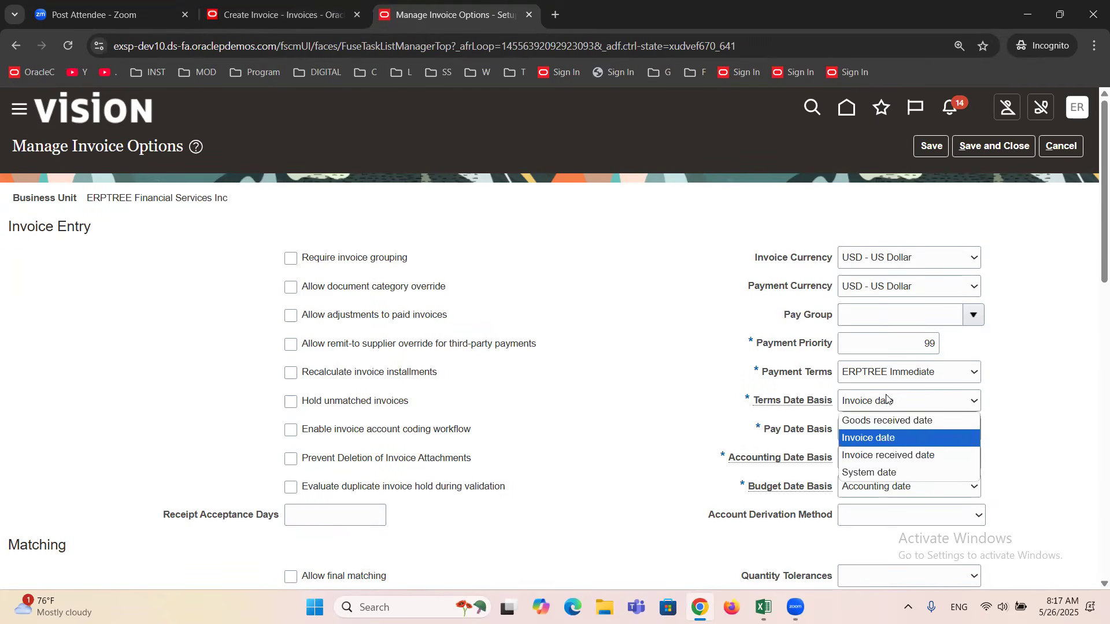
left_click(901, 475)
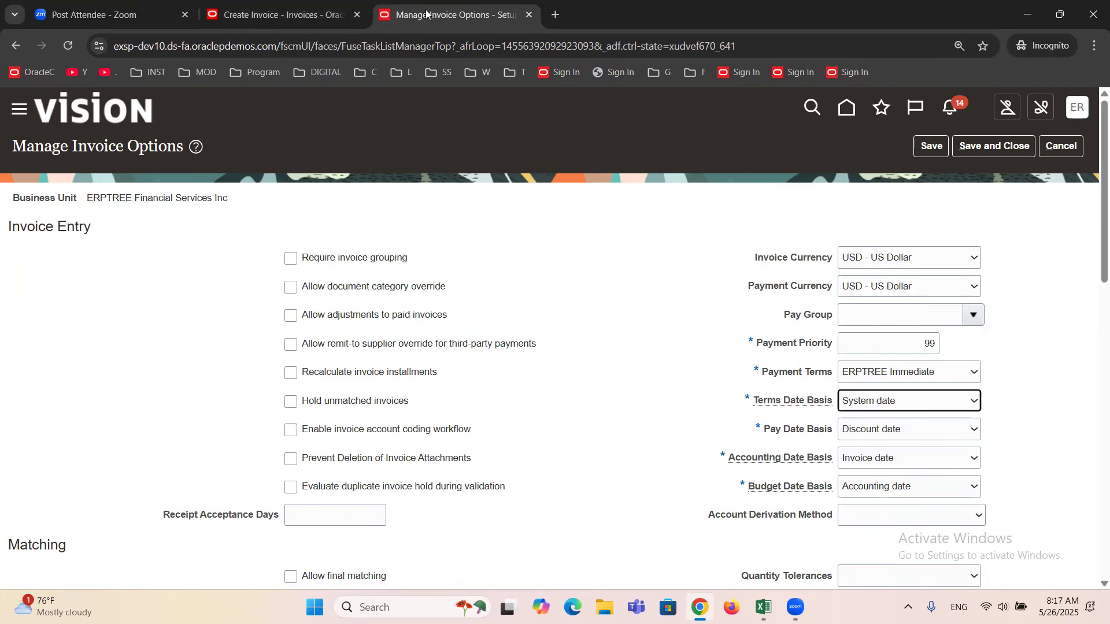
Return to the invoice and set its Date to 21/05/2025.
left_click(274, 14)
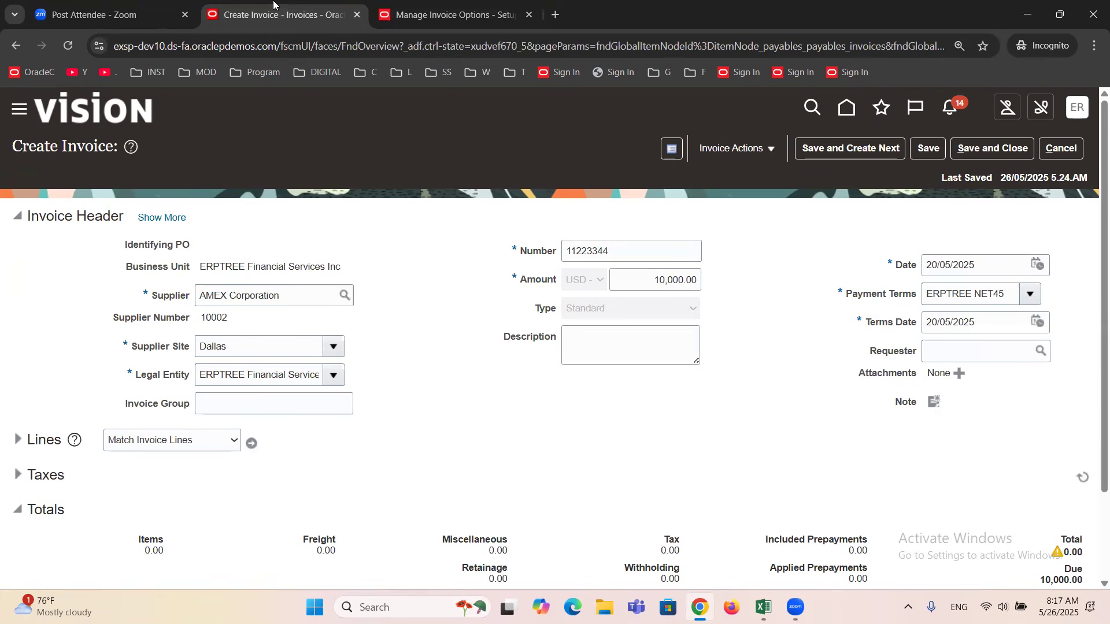
left_click(1037, 264)
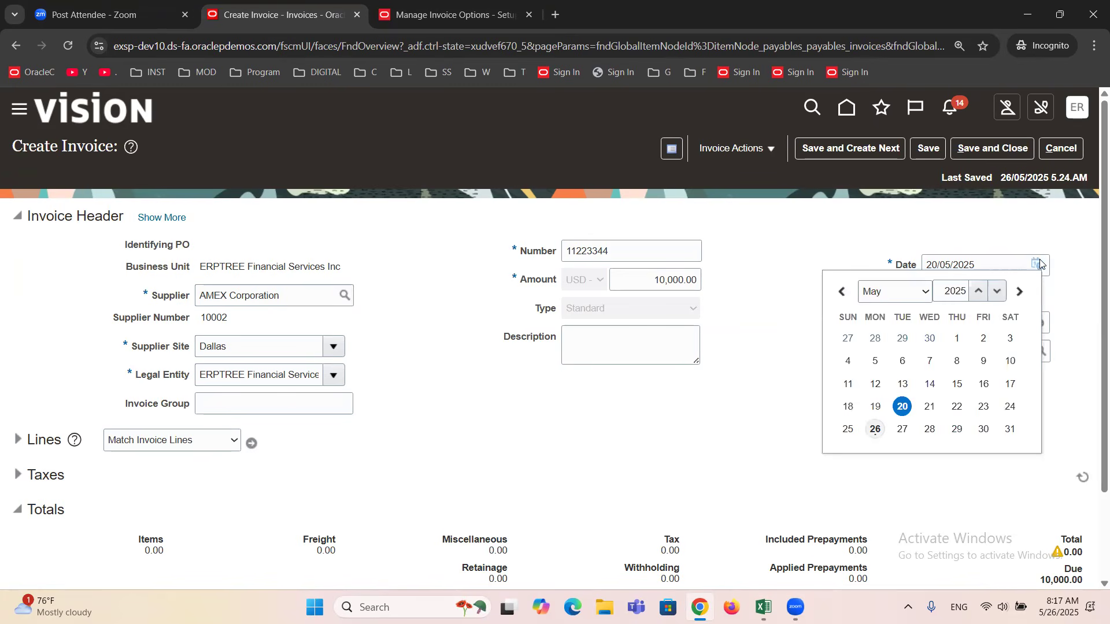
left_click(930, 406)
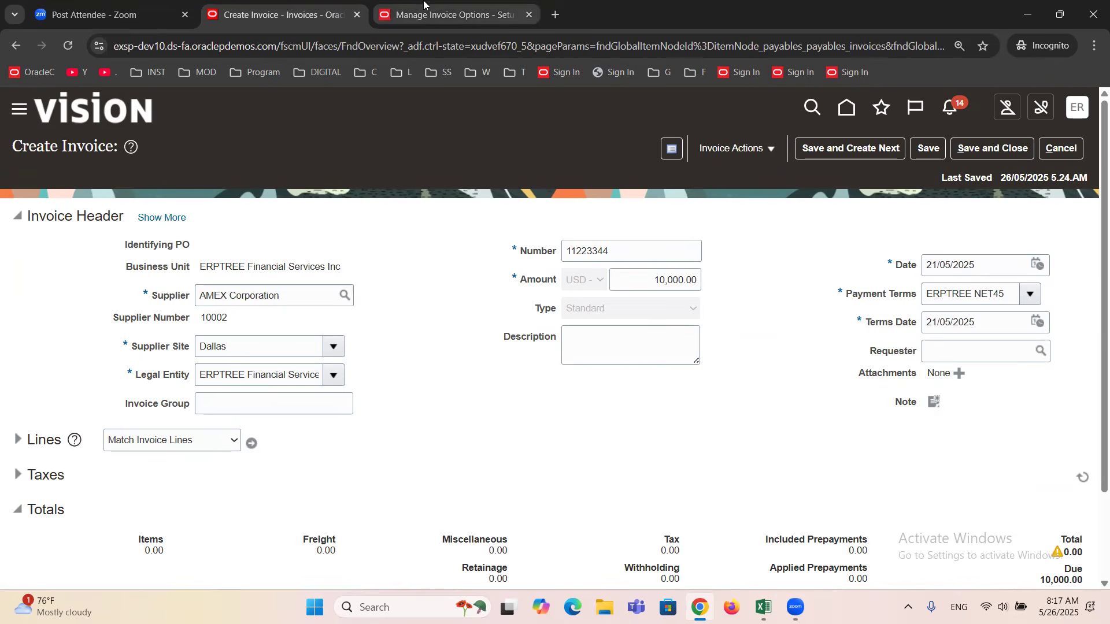
Compare the Terms Date Basis setting with the invoice's dates and review the Goods received date choice.
left_click(437, 16)
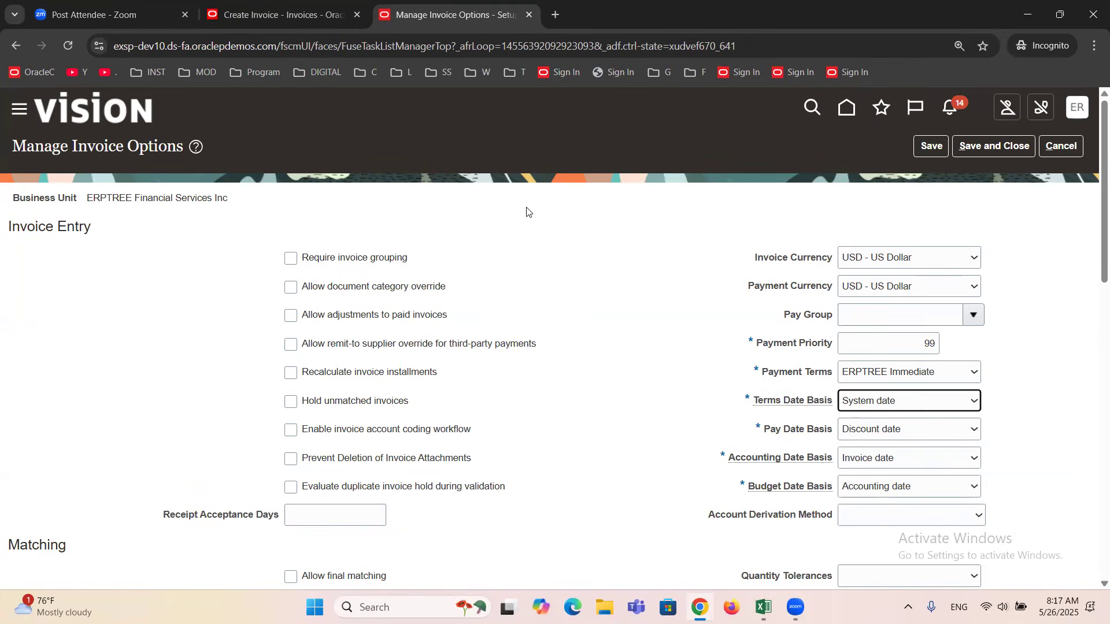
left_click(266, 16)
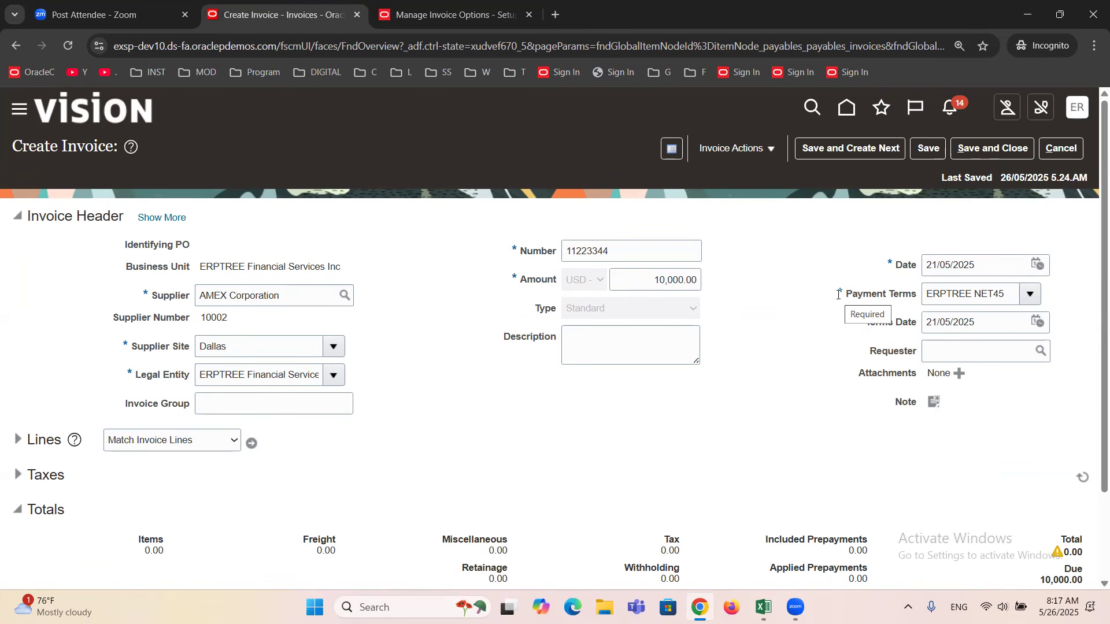
left_click(479, 5)
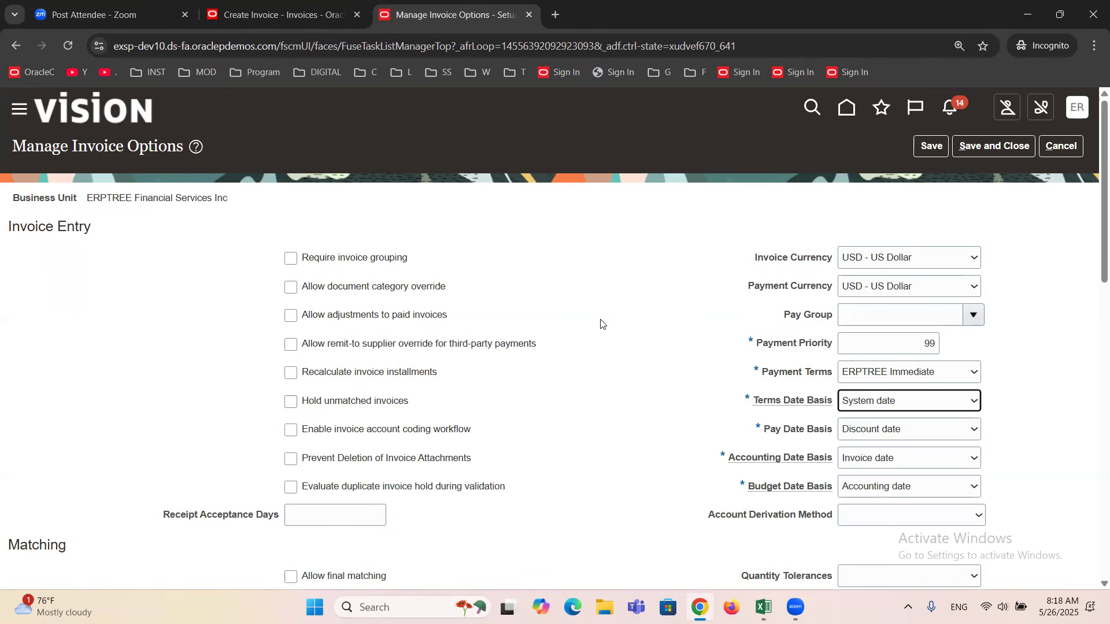
left_click(863, 408)
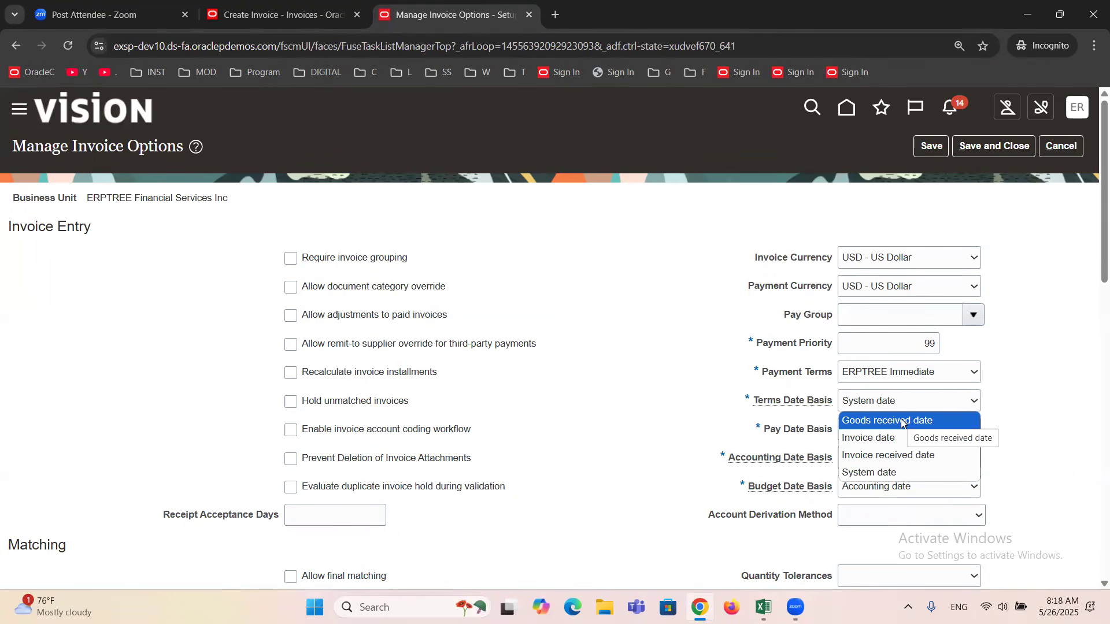
left_click(550, 240)
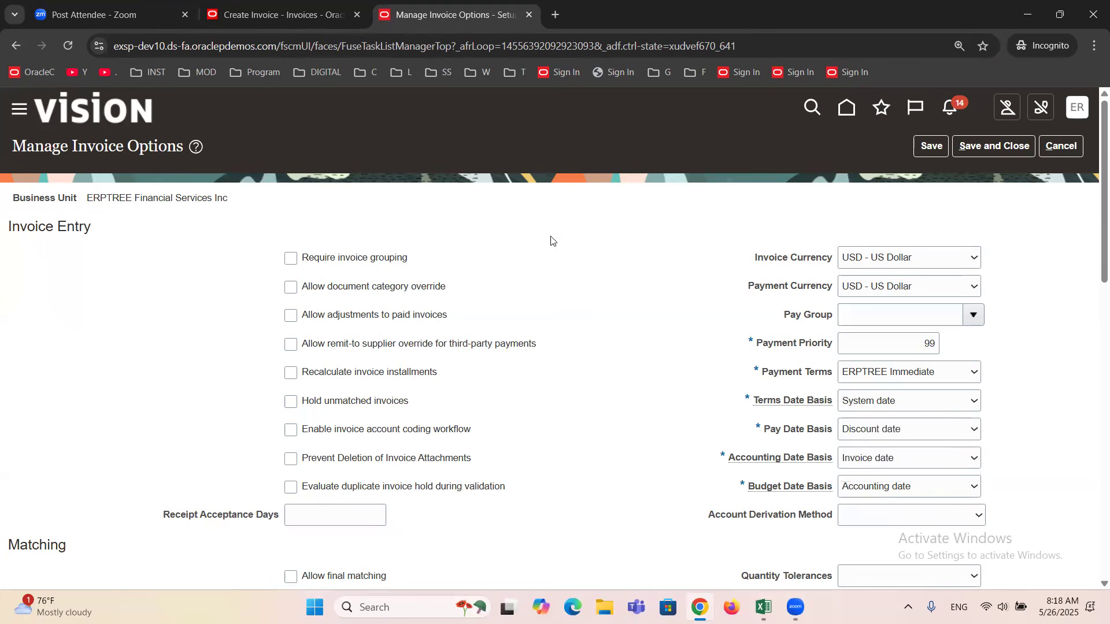
Return to the invoice, then switch to the Excel notes and select the Header Information entry under Invoice Structure.
left_click(278, 16)
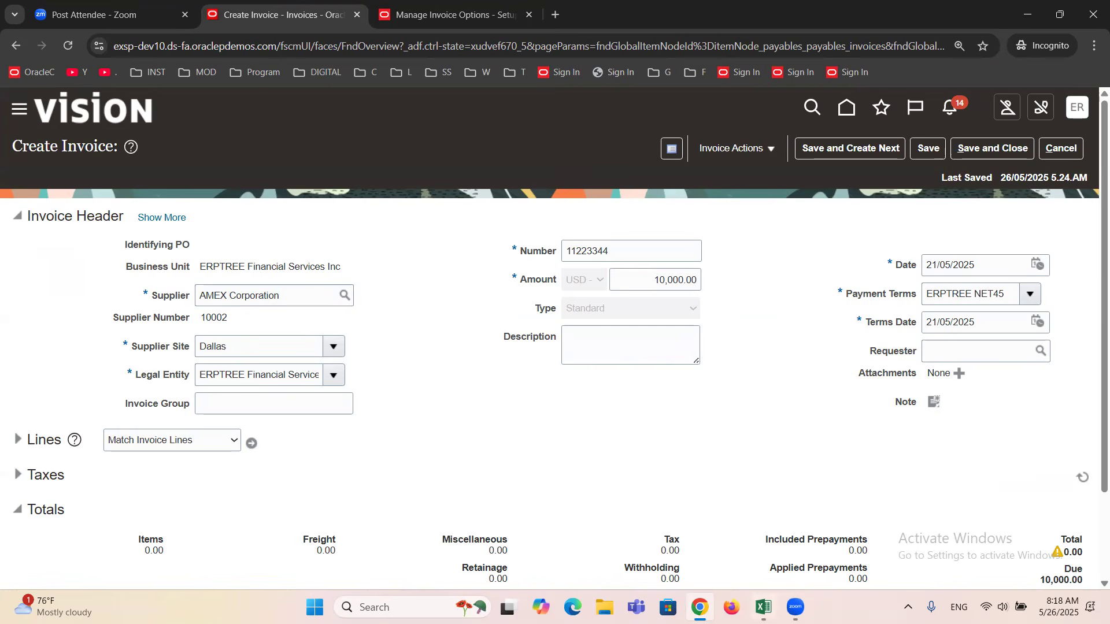
key("alt+Tab")
left_click(113, 306)
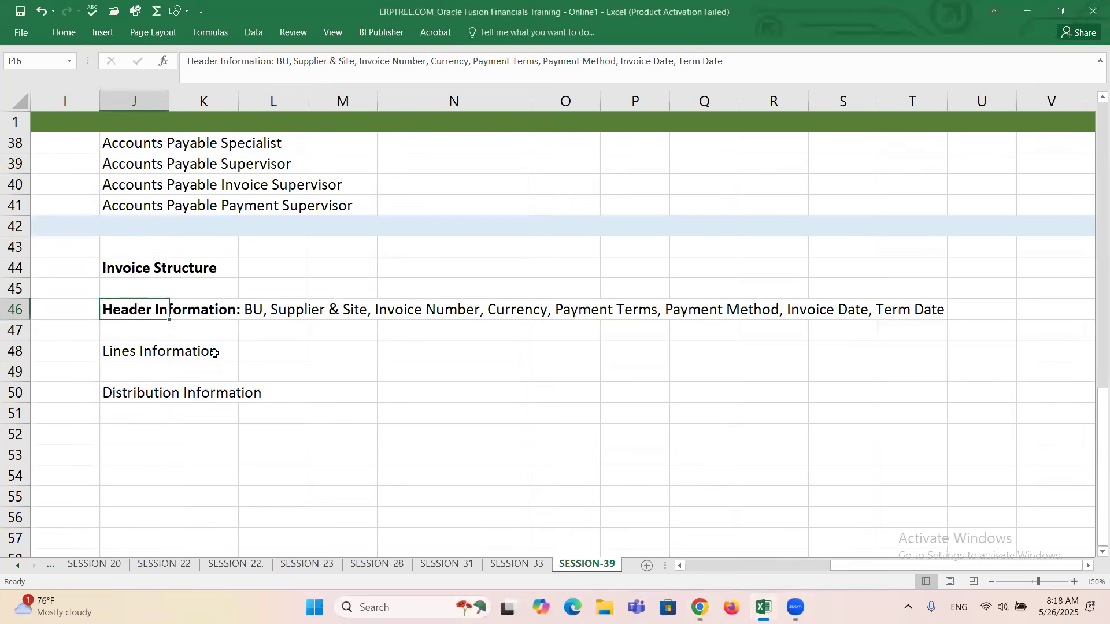
Add a colon after the Lines Information label under Invoice Structure.
double_click(140, 353)
left_click(221, 349)
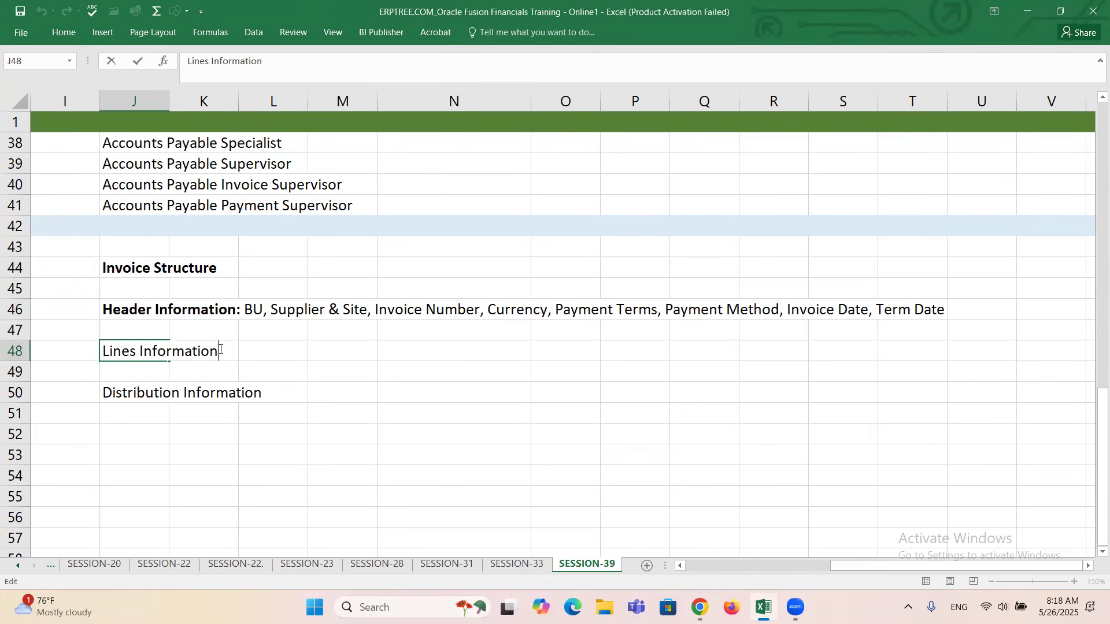
type(":")
Insert "Invoice Amount," between Currency and Payment Terms in the Header Information entry.
double_click(122, 310)
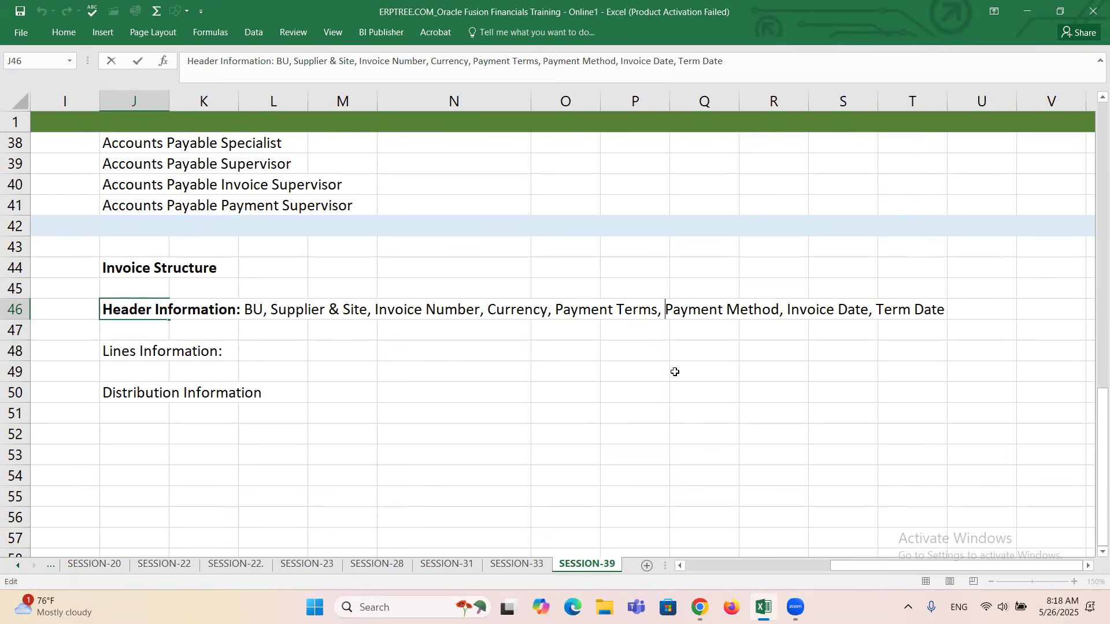
left_click(557, 305)
type("Amount,")
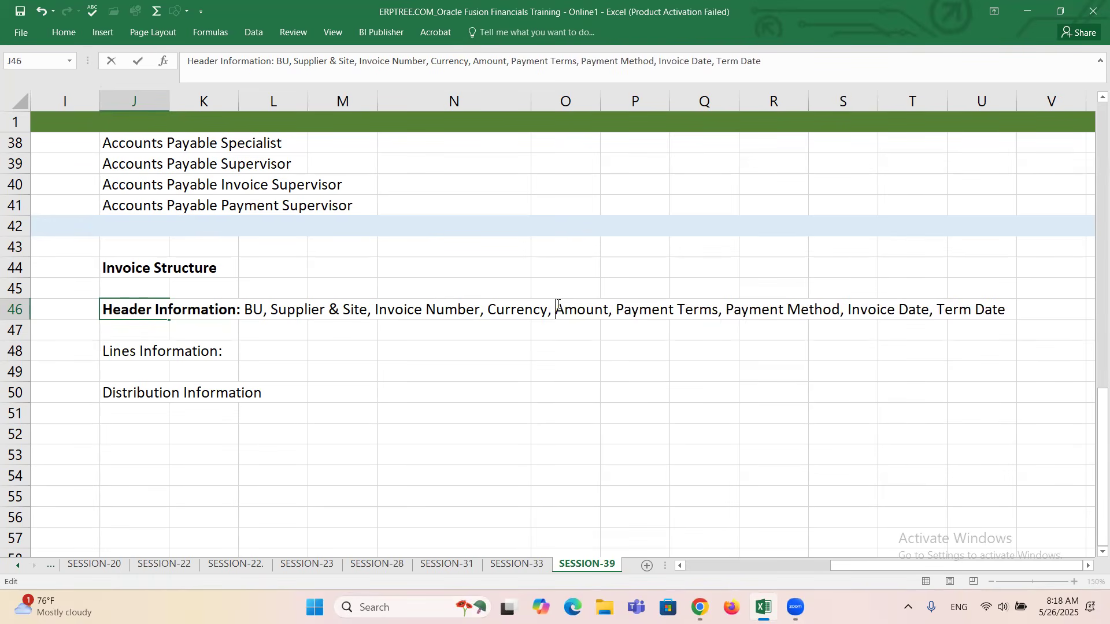
left_click(558, 305)
type("Invoice")
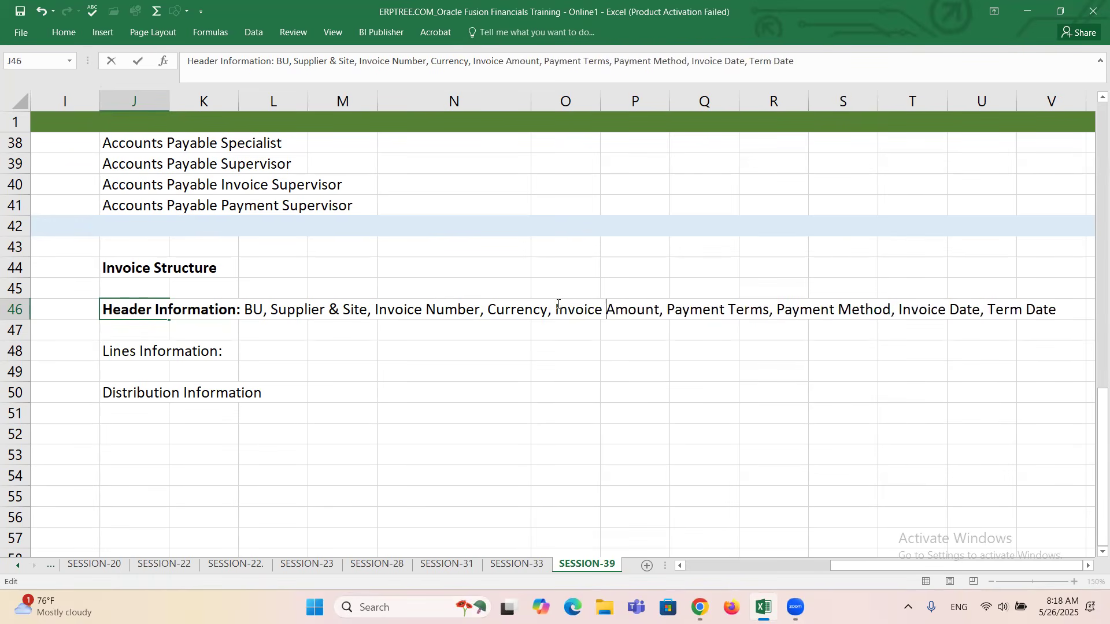
Complete the Lines Information entry with "Line Amount, Distribution Account".
double_click(129, 352)
left_click(228, 356)
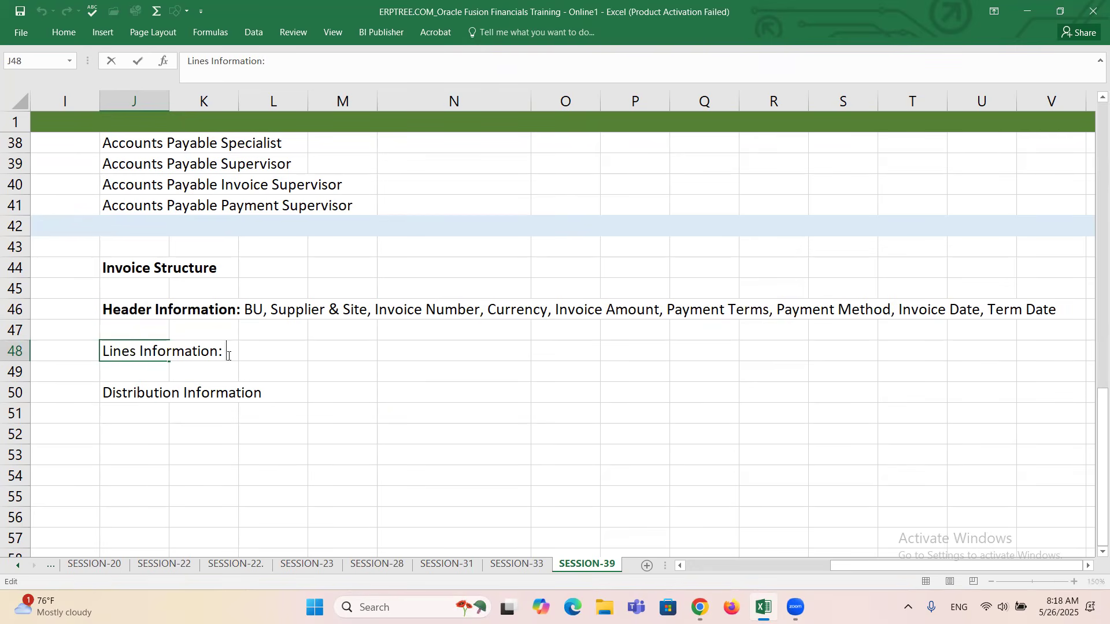
type("Line Amount")
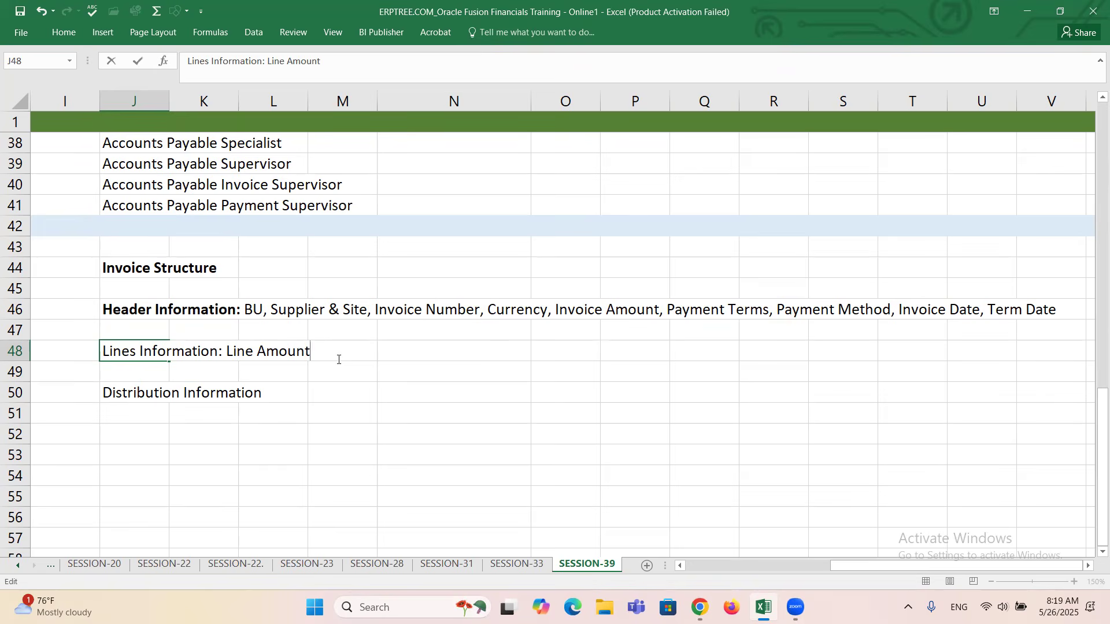
type(", Distribution Account")
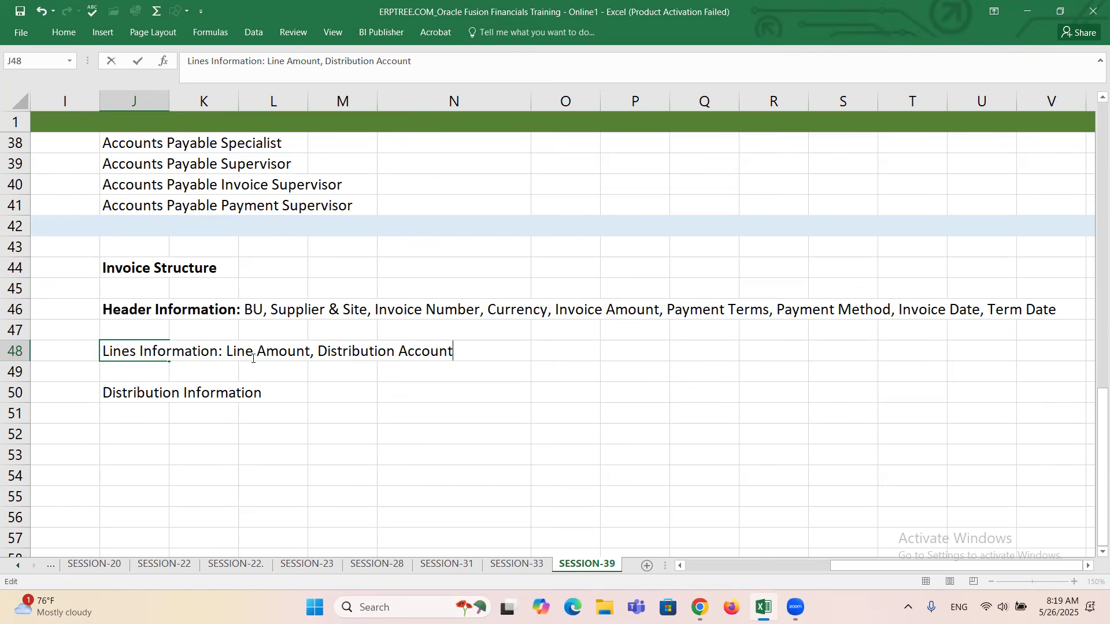
Add a colon to the Distribution Information entry and copy "Line Amount, Distribution Account" into it from the Lines Information entry.
left_click_drag(225, 352, 454, 357)
key("ctrl+c")
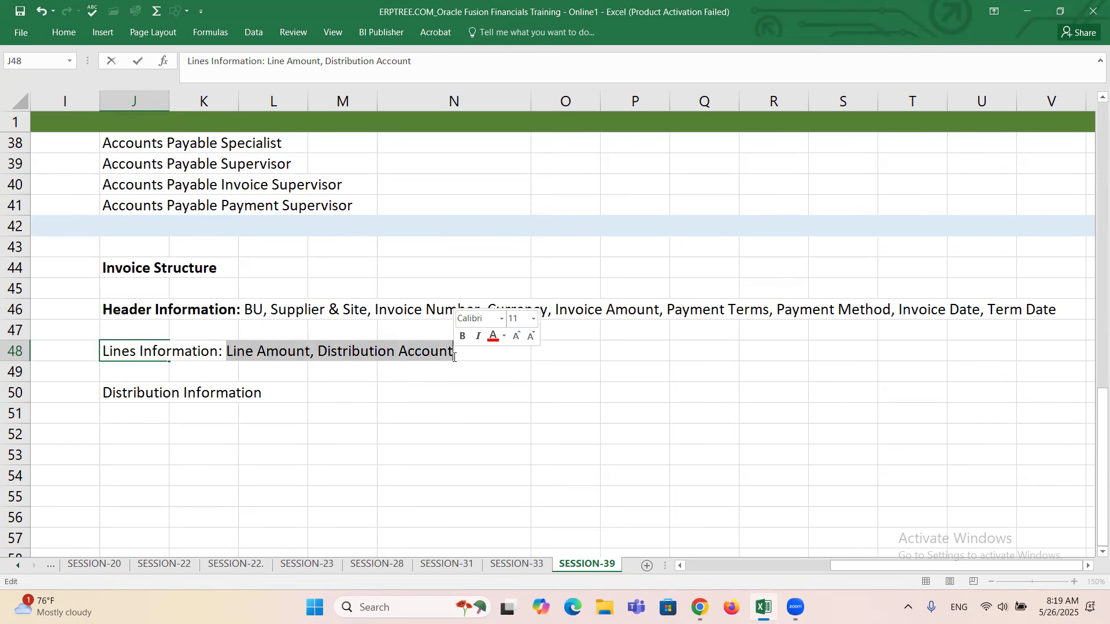
left_click(132, 399)
double_click(132, 400)
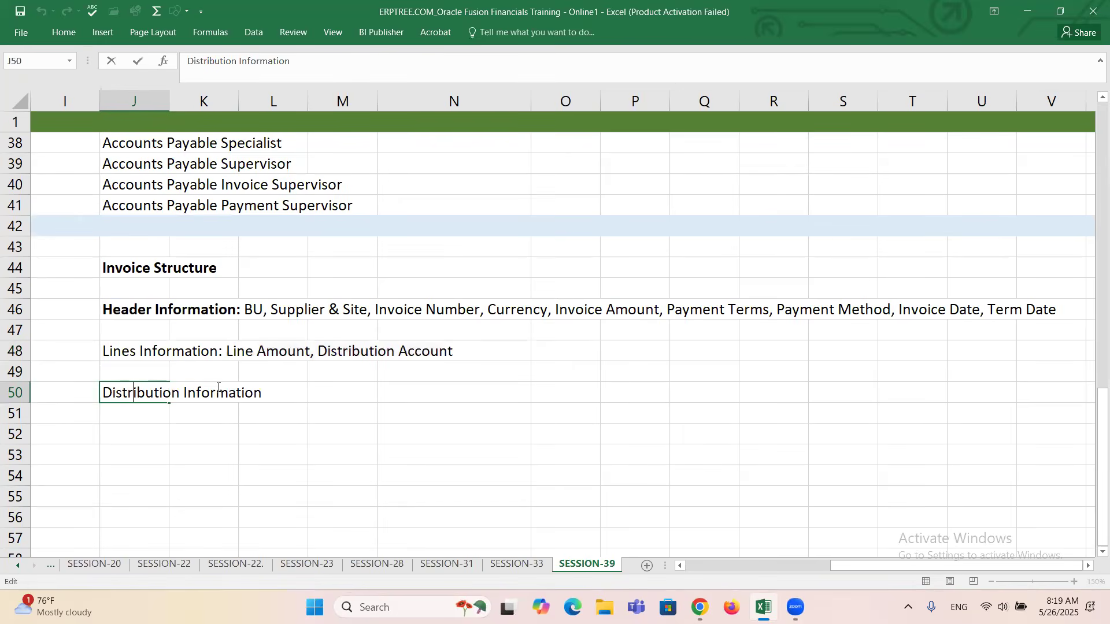
type(":")
key("ctrl+v")
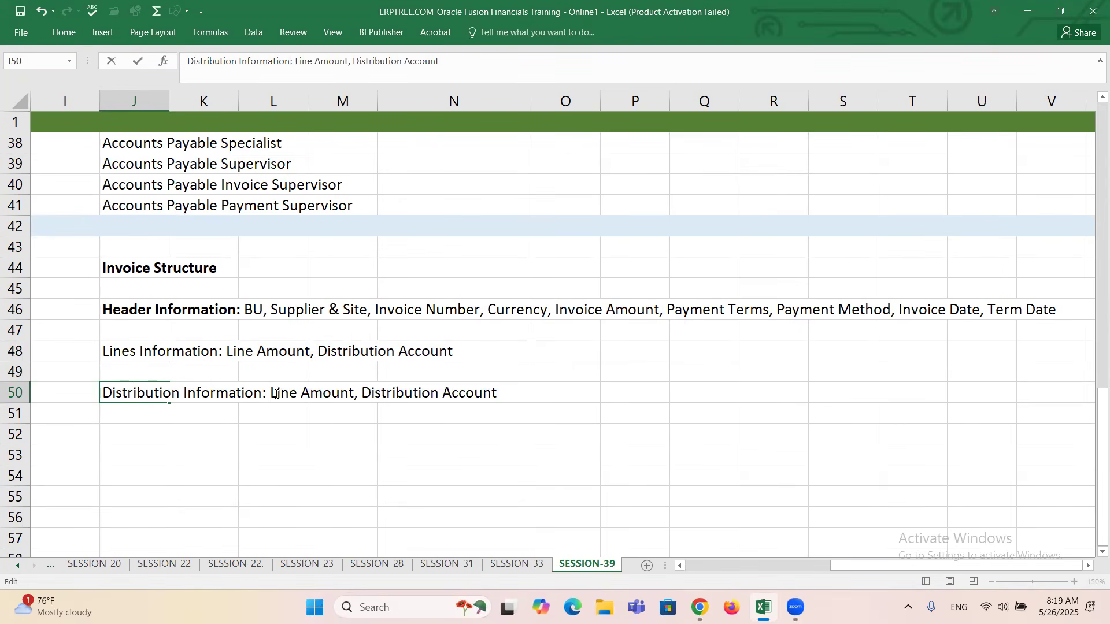
left_click(264, 430)
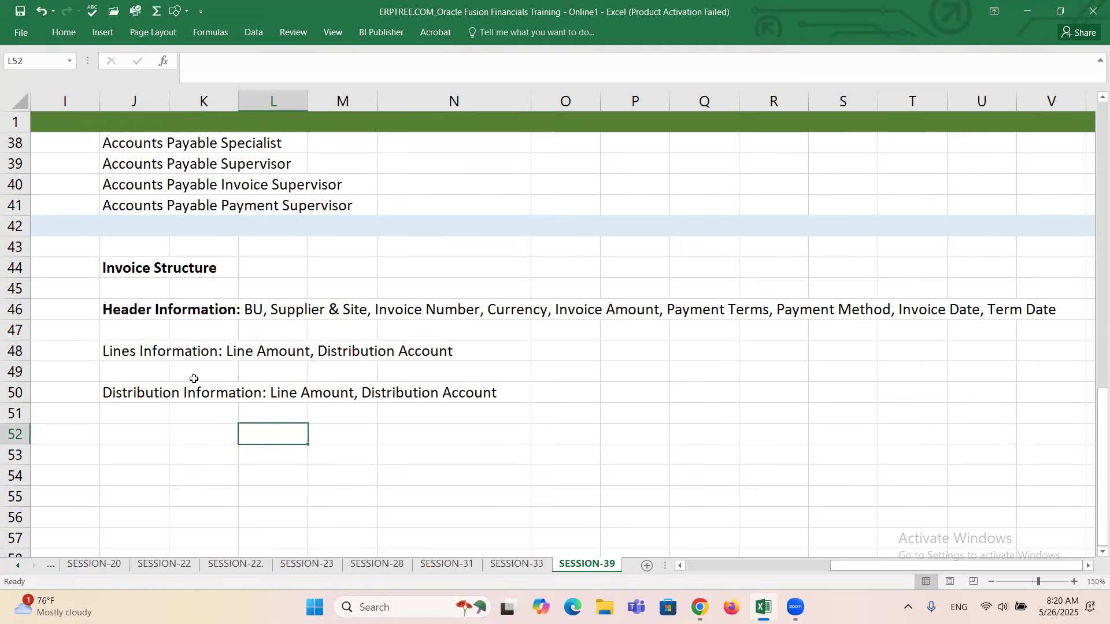
Append ", Distribution Set" to the end of the Lines Information entry.
left_click(141, 348)
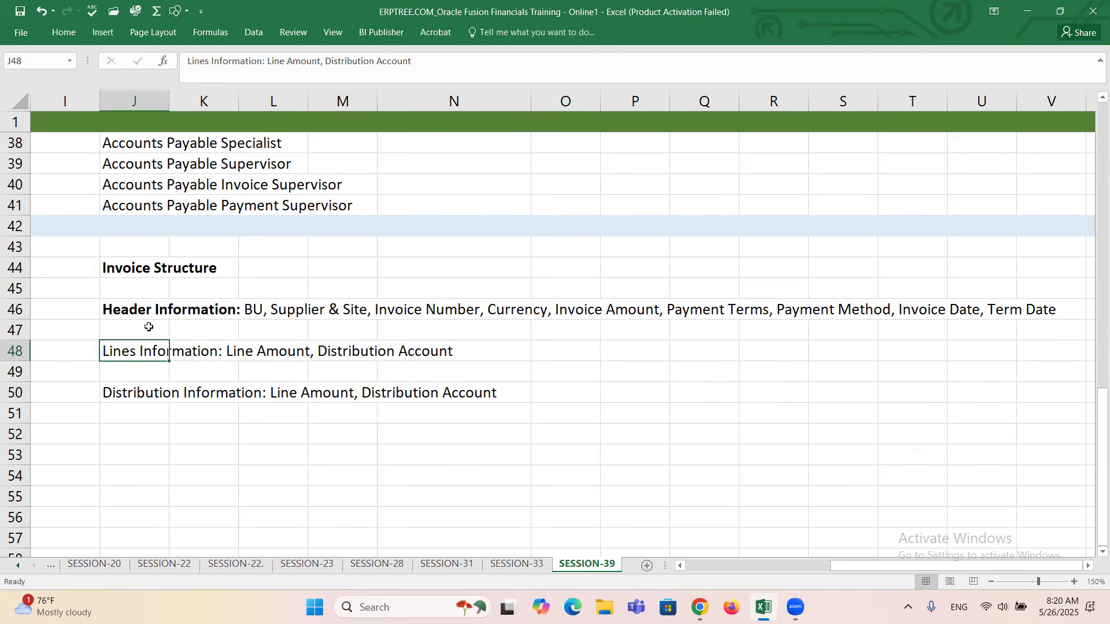
left_click(127, 313)
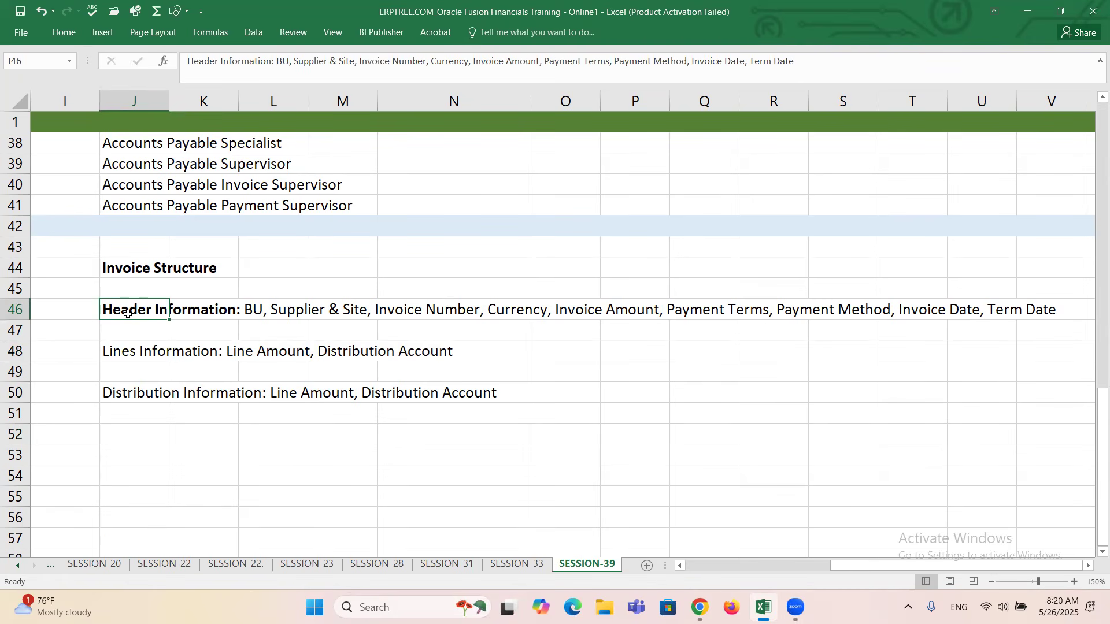
left_click(148, 351)
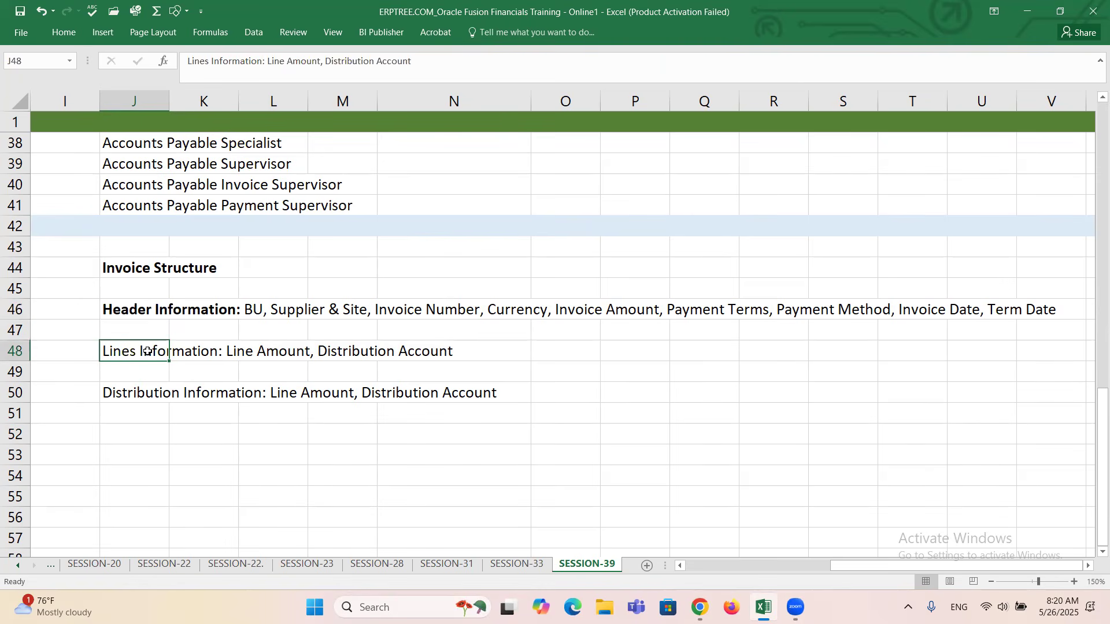
double_click(148, 352)
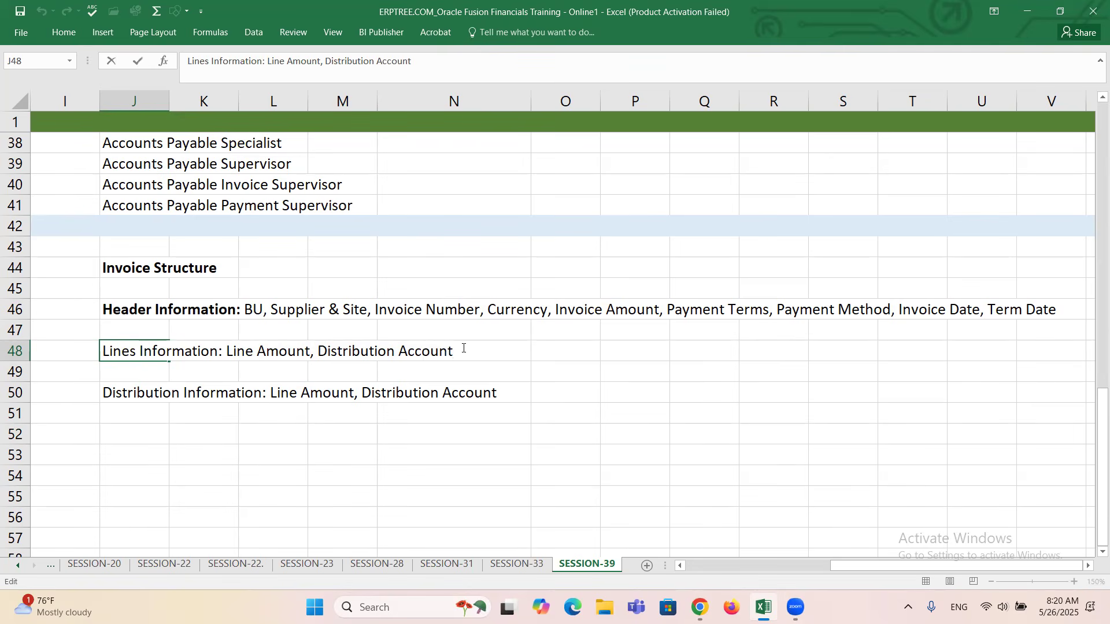
type(", Distribution")
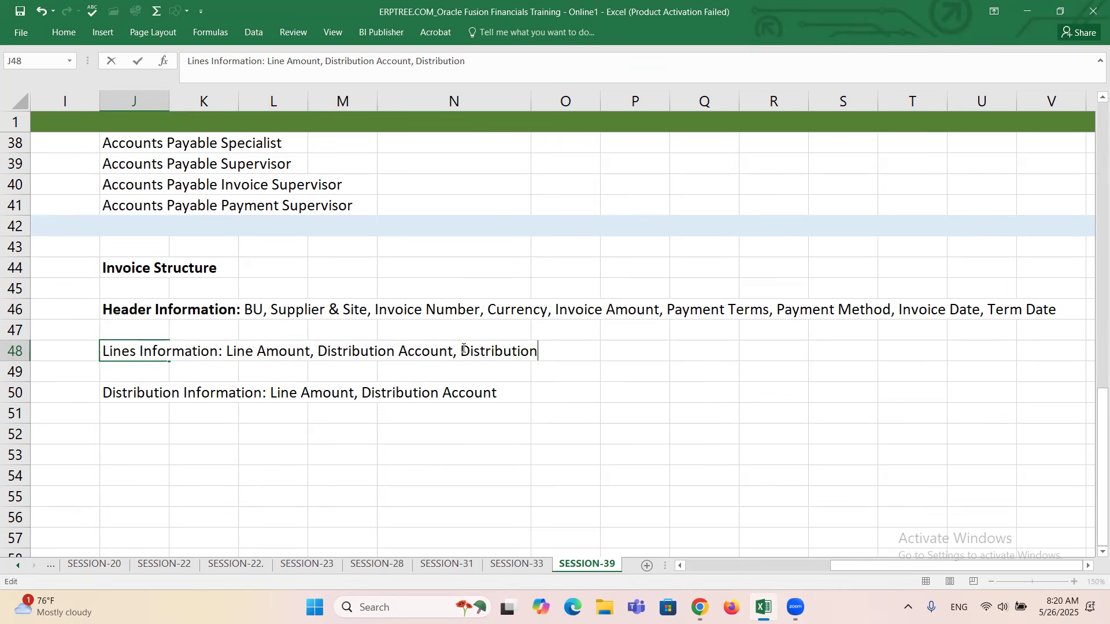
type(" Set")
Remove Distribution Account from the Lines Information entry, leaving "Line Amount, Distribution Set".
left_click_drag(314, 349, 455, 351)
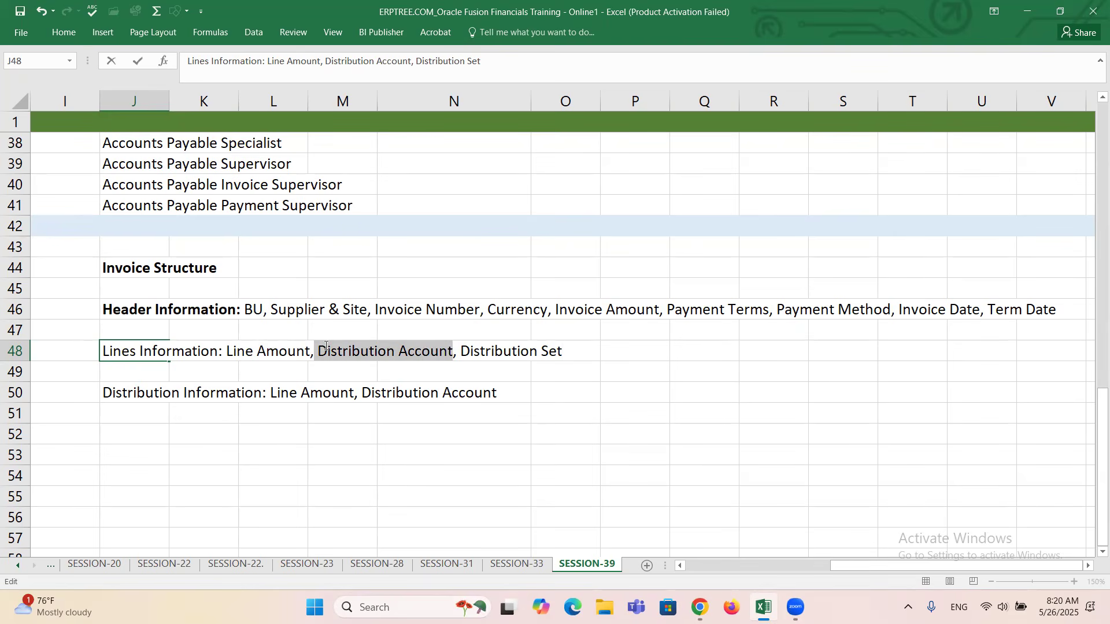
left_click_drag(463, 349, 573, 358)
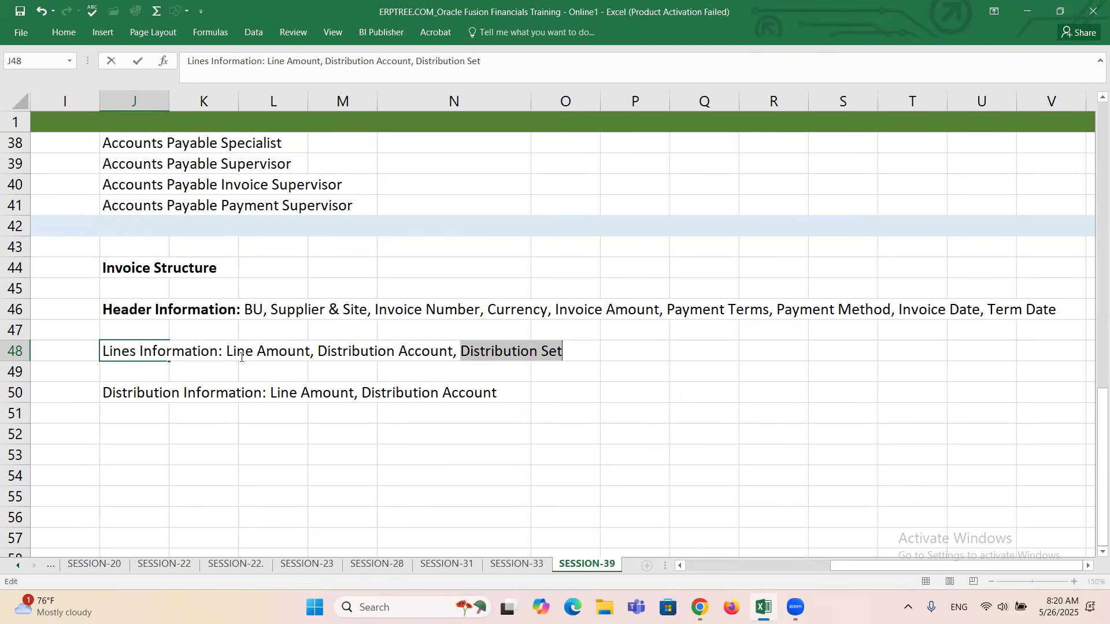
left_click(322, 349)
left_click_drag(322, 350, 458, 349)
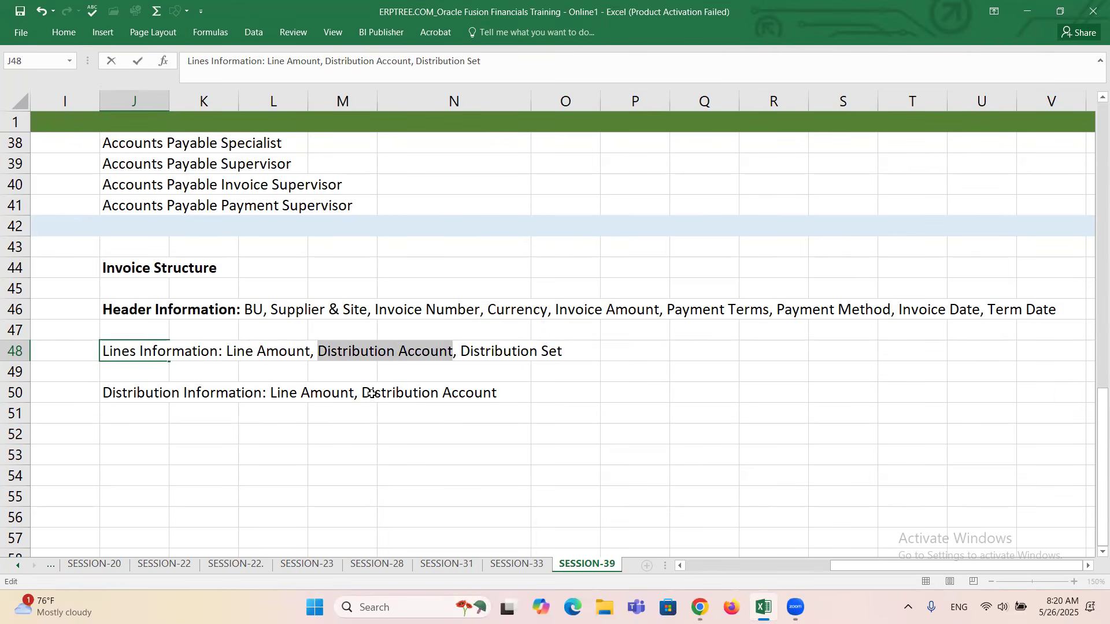
key("BackSpace")
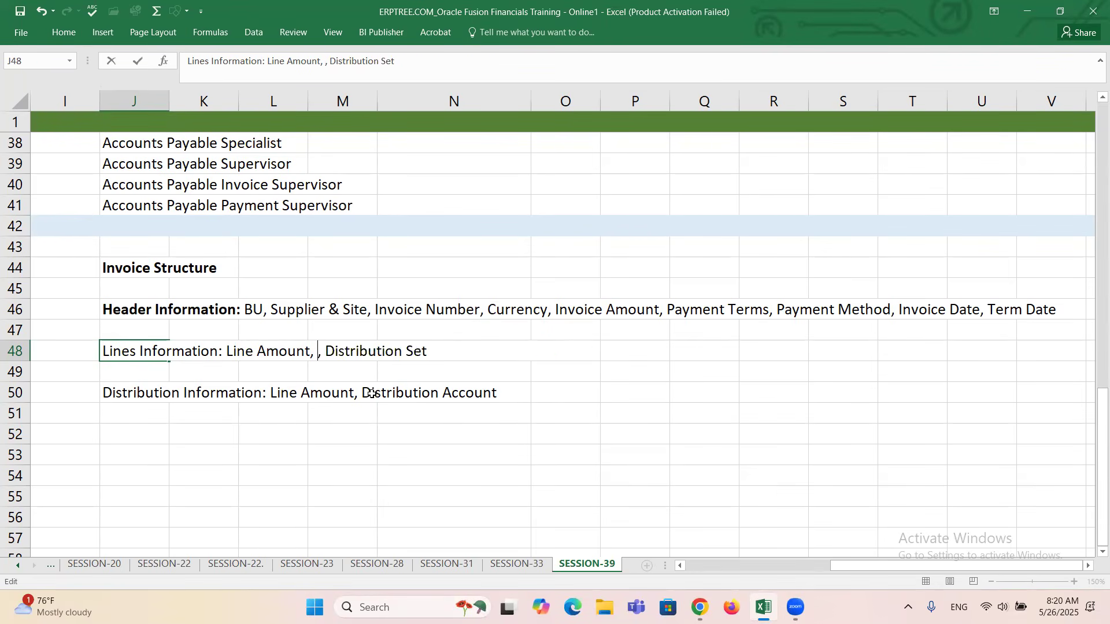
key("BackSpace")
key("BackSpace")
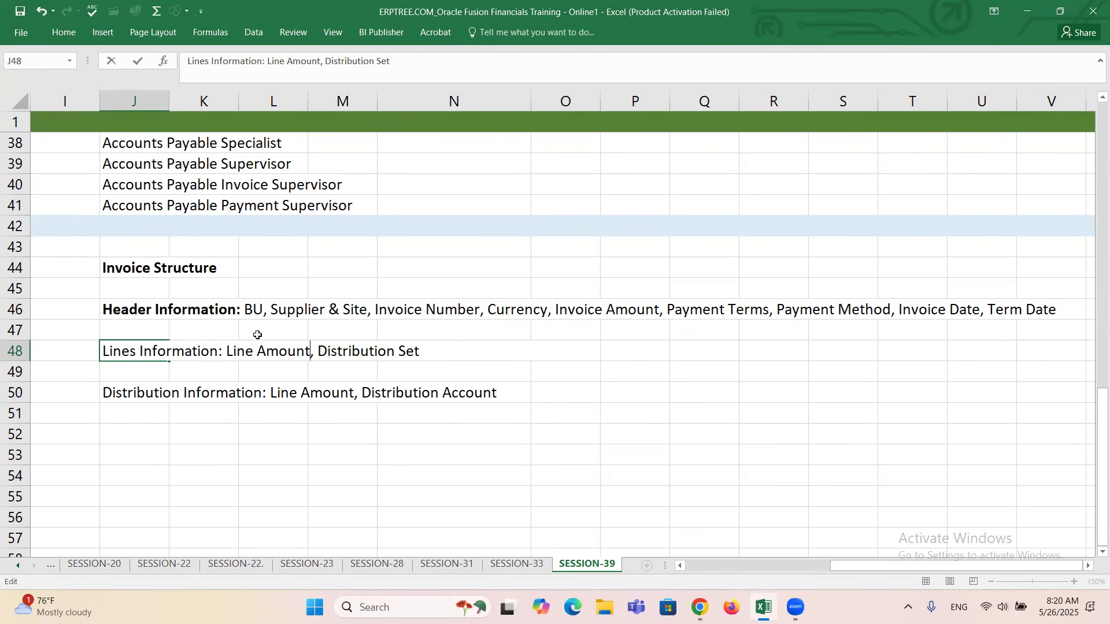
left_click_drag(317, 351, 426, 351)
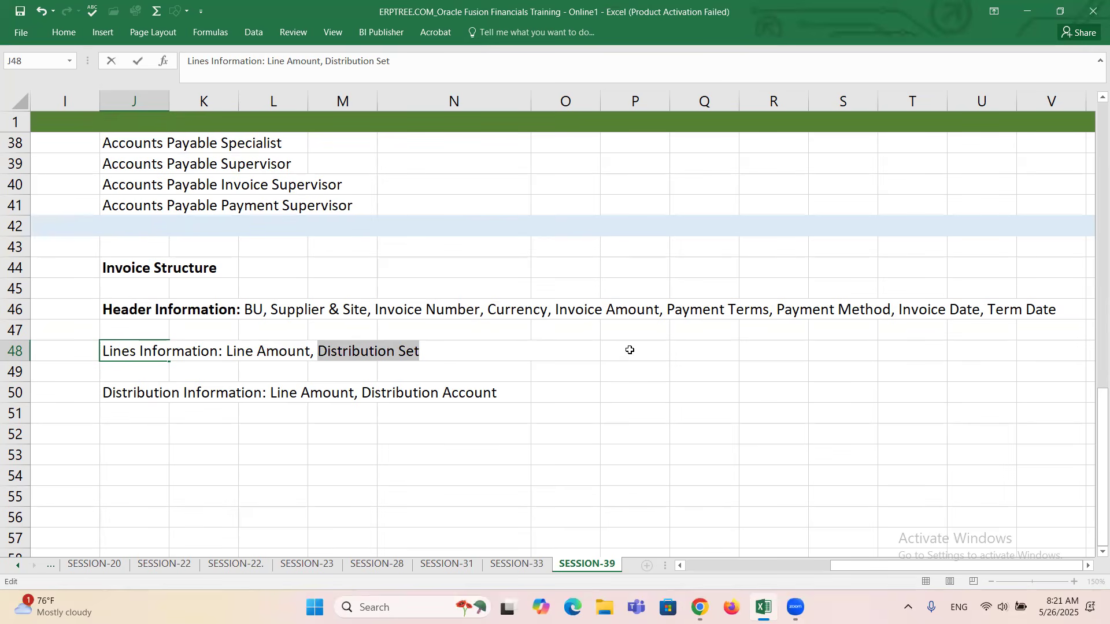
List the example line items Laptop, Desktop and Mobiles in cells P48 to P50.
left_click(630, 351)
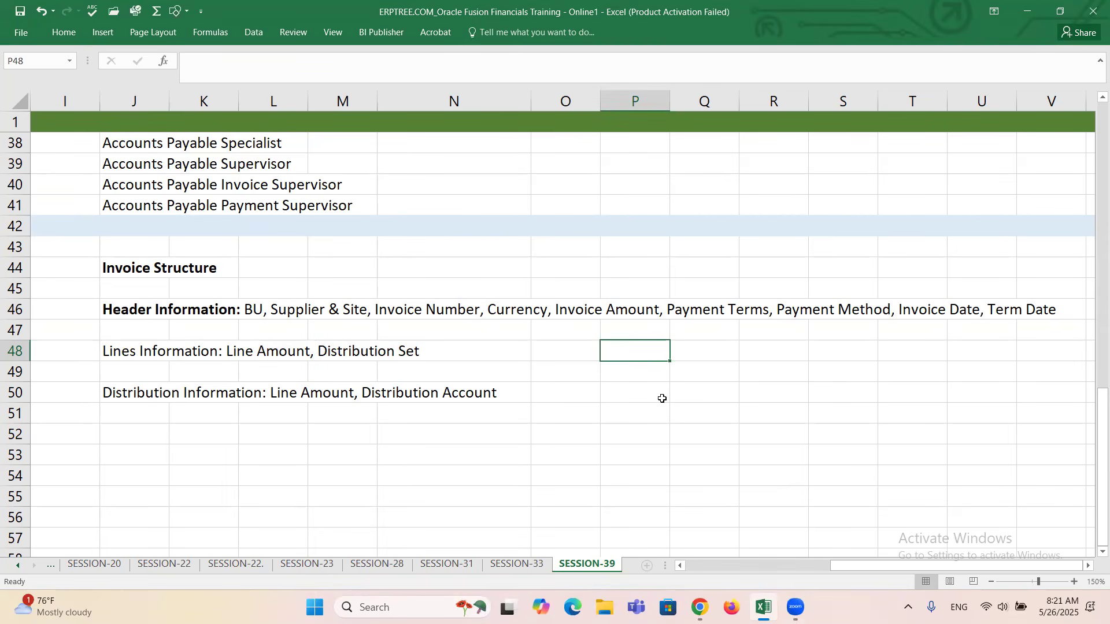
type("Laptop")
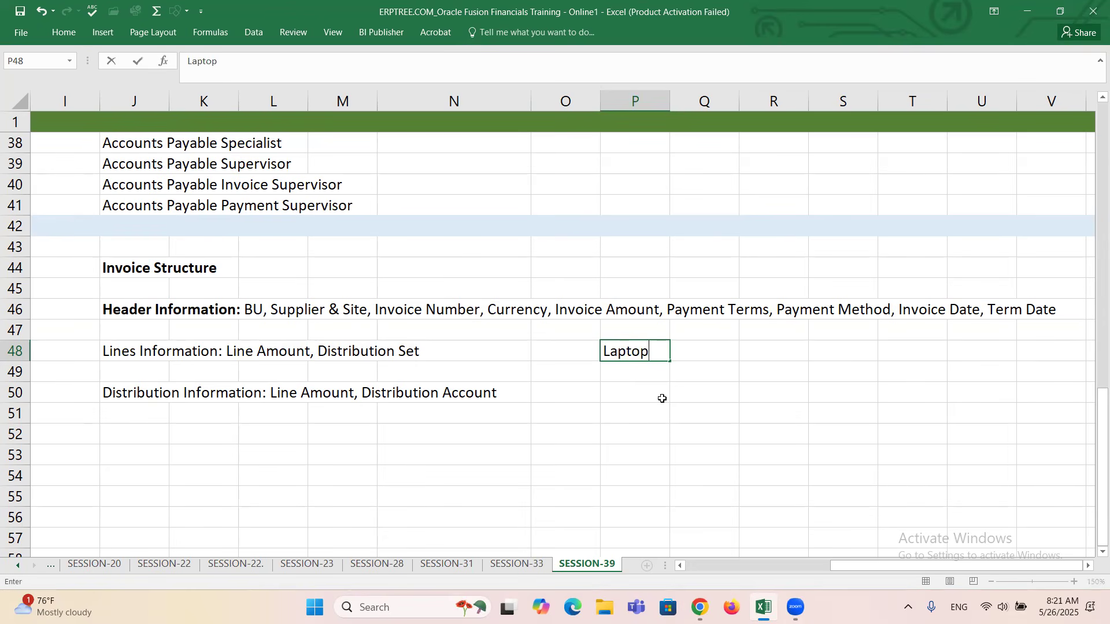
key("Return")
type("Desktop")
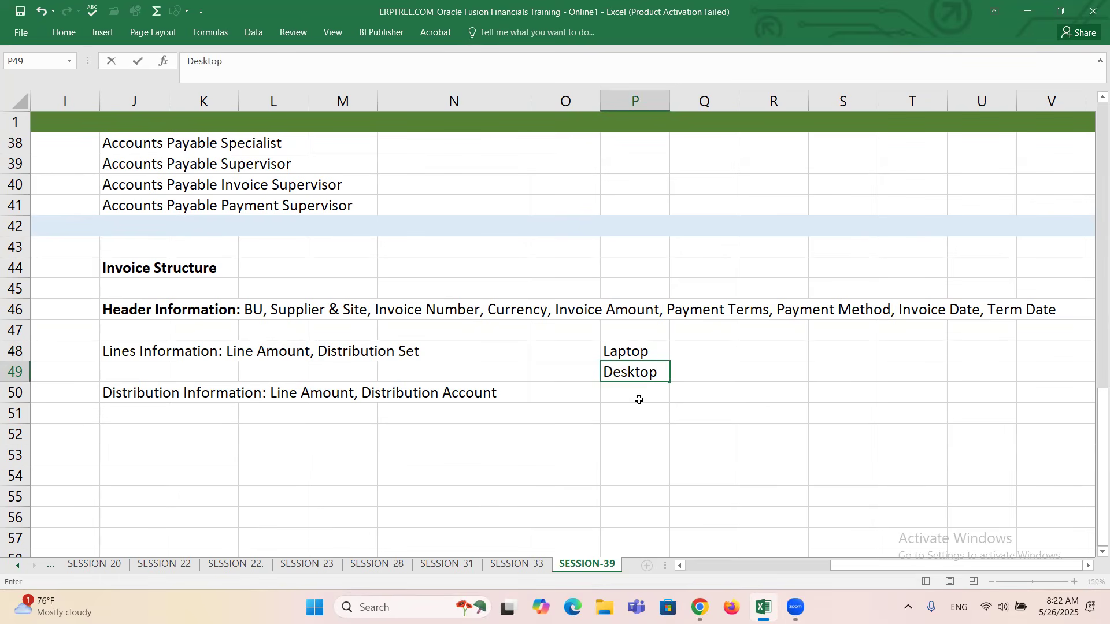
key("Return")
type("Mobile")
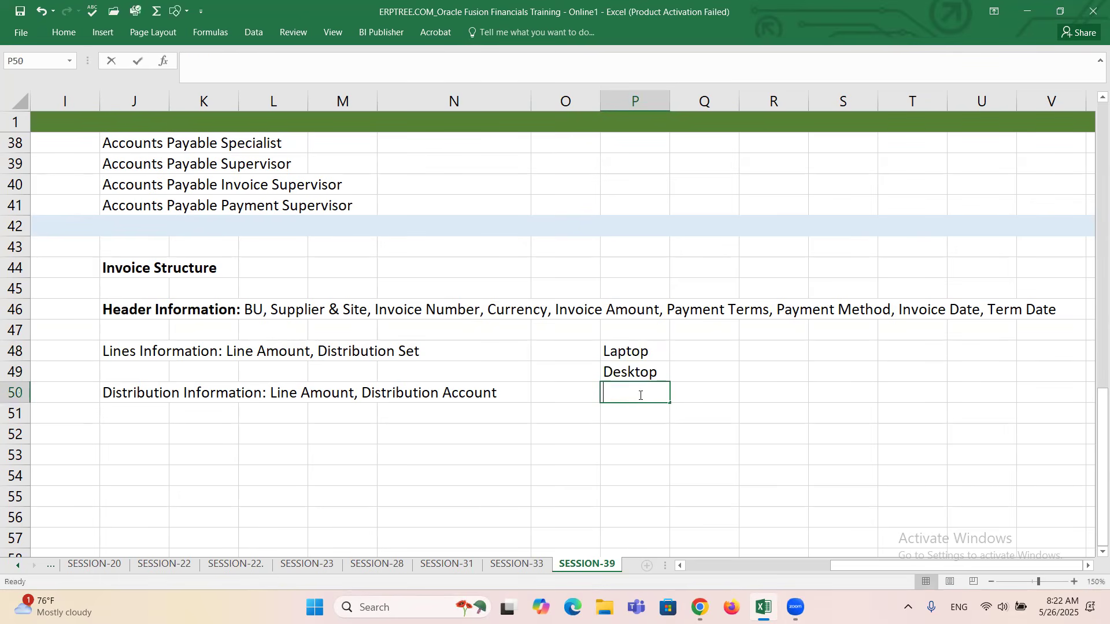
type("s")
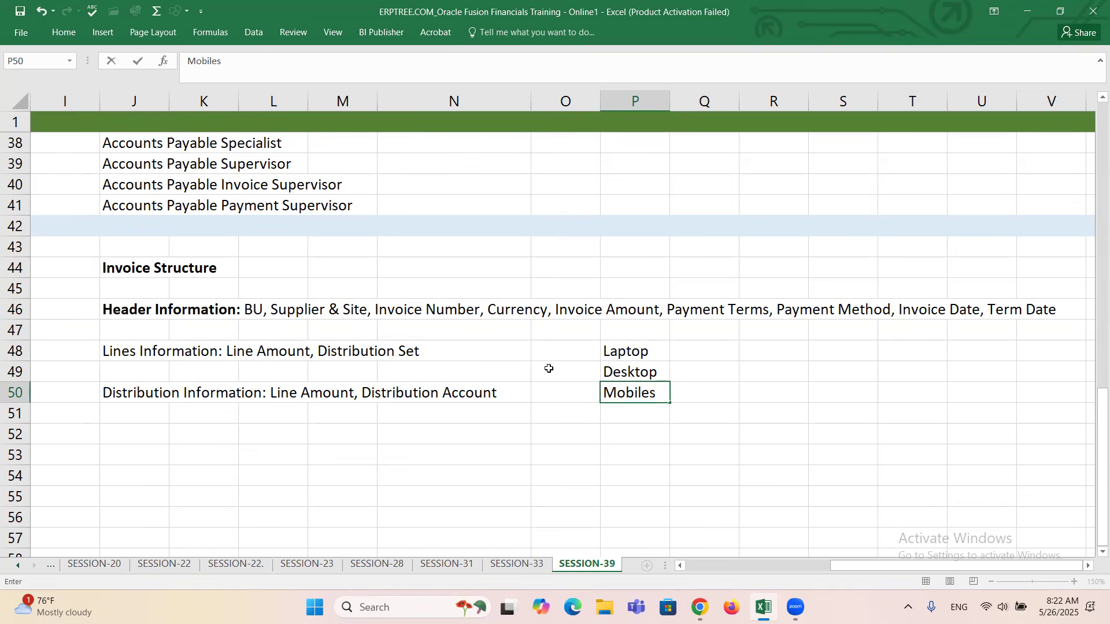
Delete Desktop and Mobiles from the example items, keeping only Laptop in P48.
left_click_drag(633, 351, 640, 386)
key("Delete")
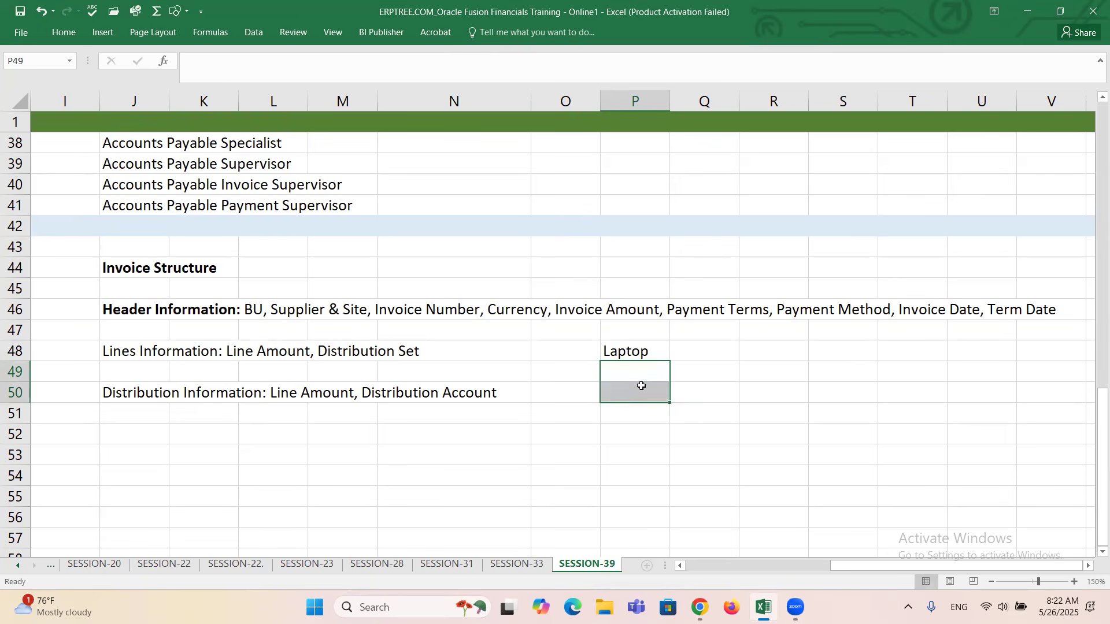
left_click(643, 355)
left_click(650, 375)
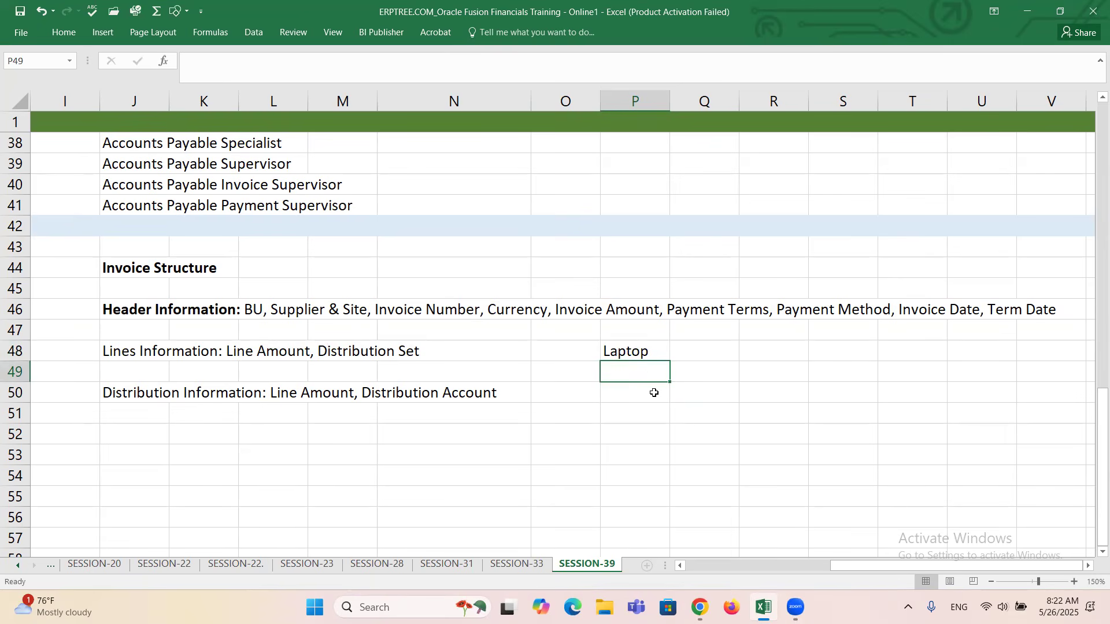
Go over the Lines and Distribution Information notes, then switch to the Oracle Fusion invoice and expand its Lines section.
left_click_drag(112, 354, 432, 350)
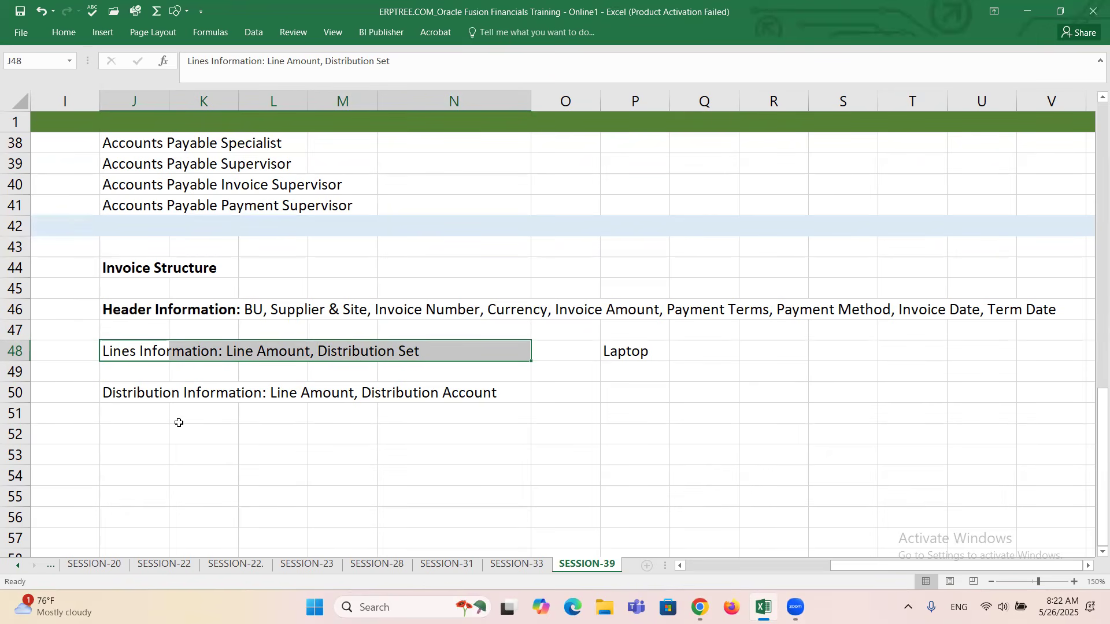
left_click(120, 396)
left_click_drag(188, 403, 477, 418)
left_click_drag(127, 352, 424, 347)
key("alt+Tab")
scroll(457, 318, "down", 2)
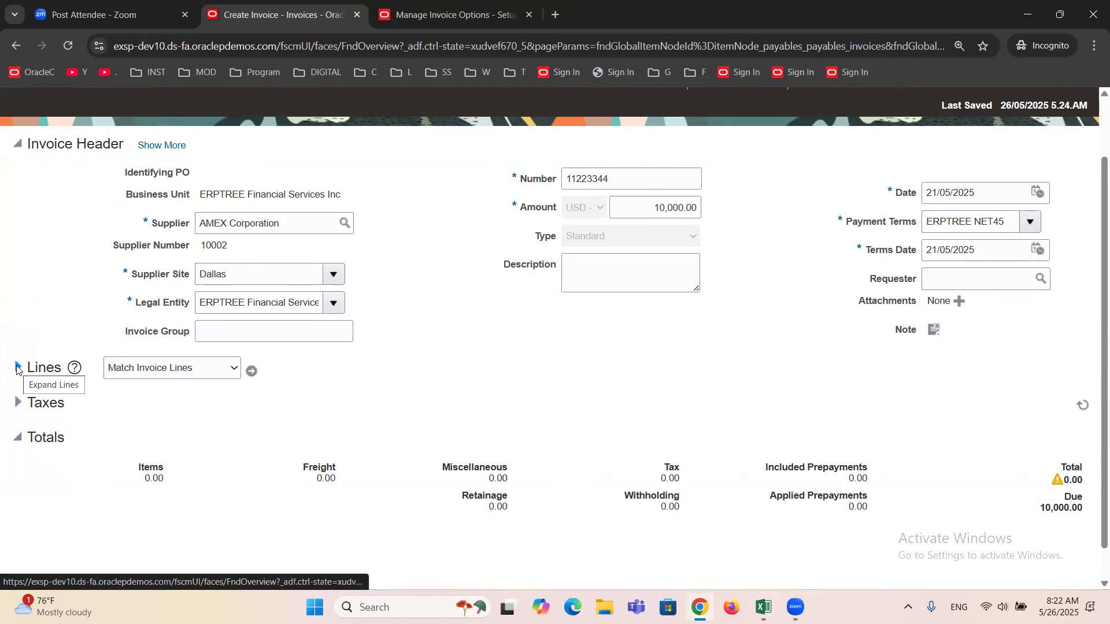
left_click(17, 369)
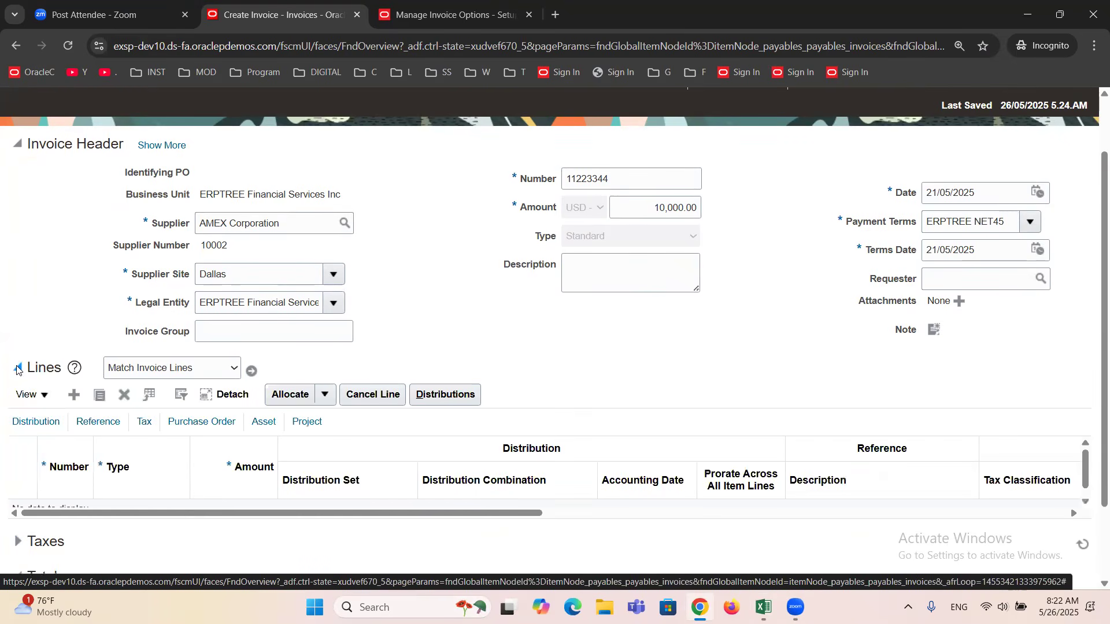
scroll(611, 391, "down", 1)
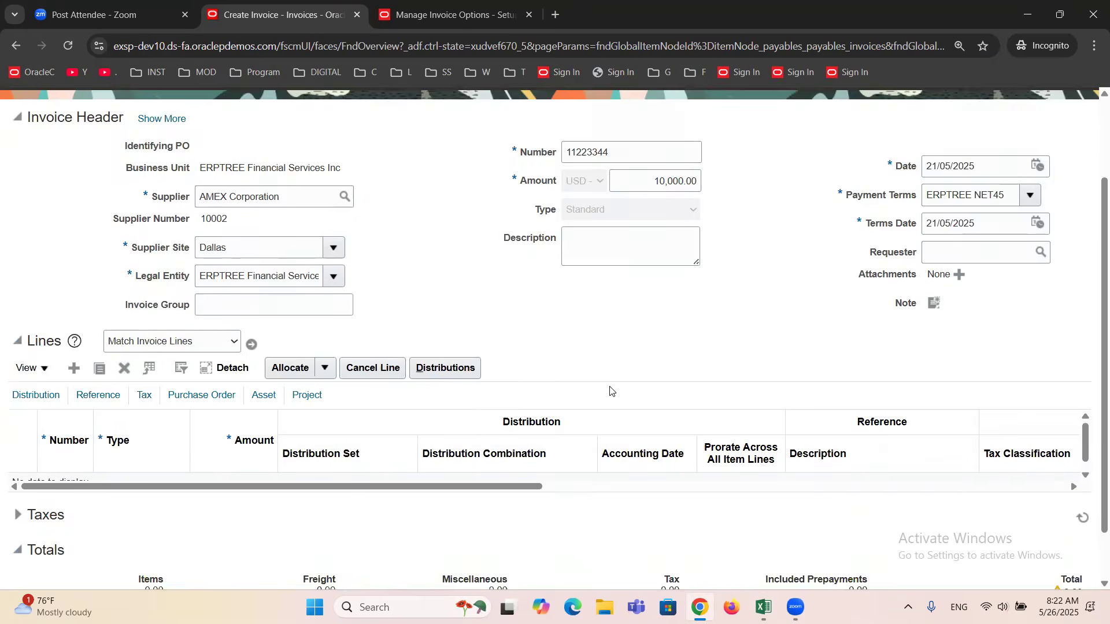
scroll(611, 390, "down", 2)
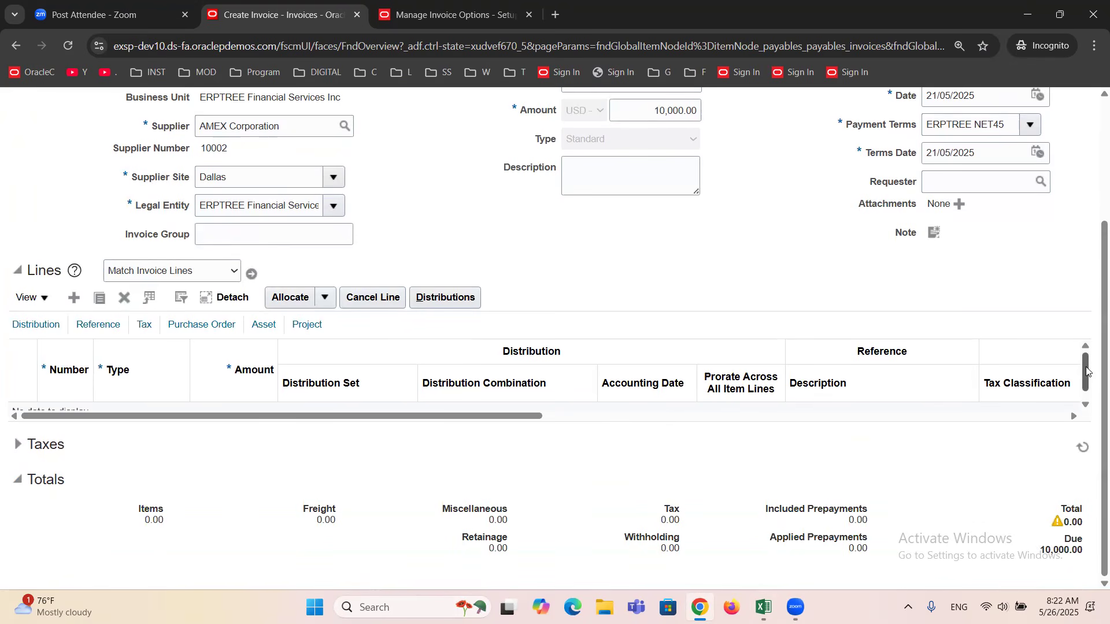
scroll(1086, 372, "down", 1)
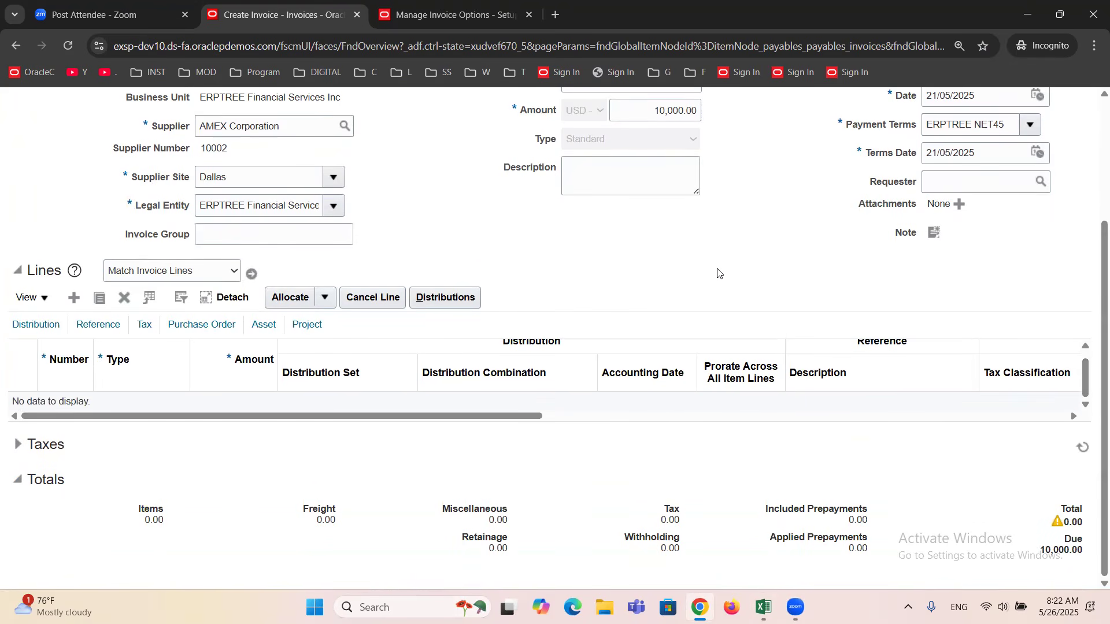
Add an invoice line of type Item and clear its default Internet Expense distribution set.
scroll(719, 273, "up", 3)
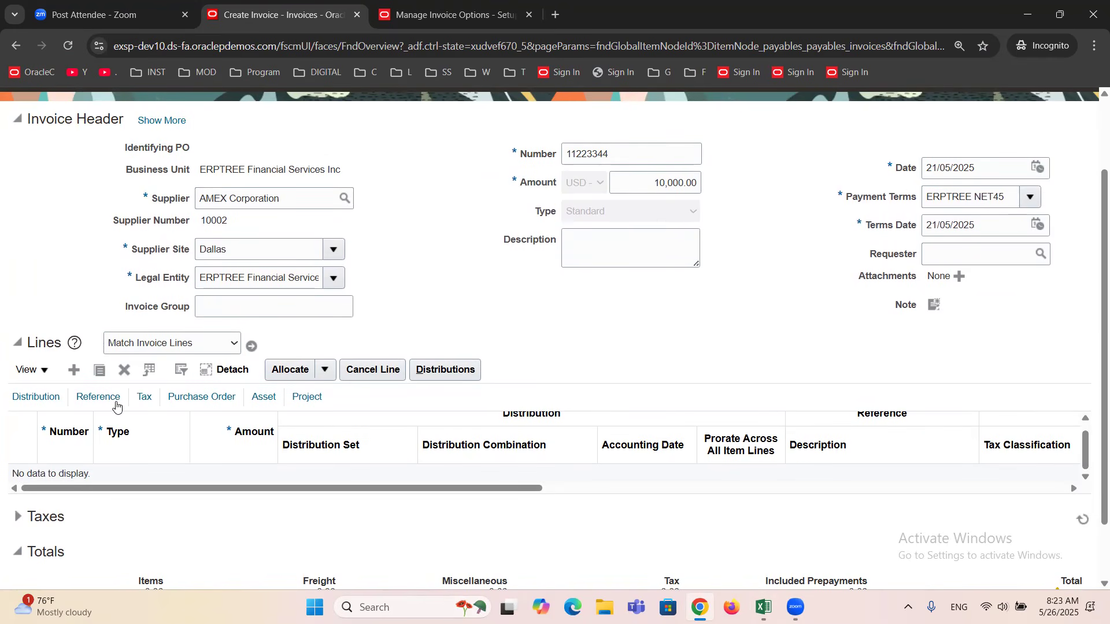
left_click(74, 373)
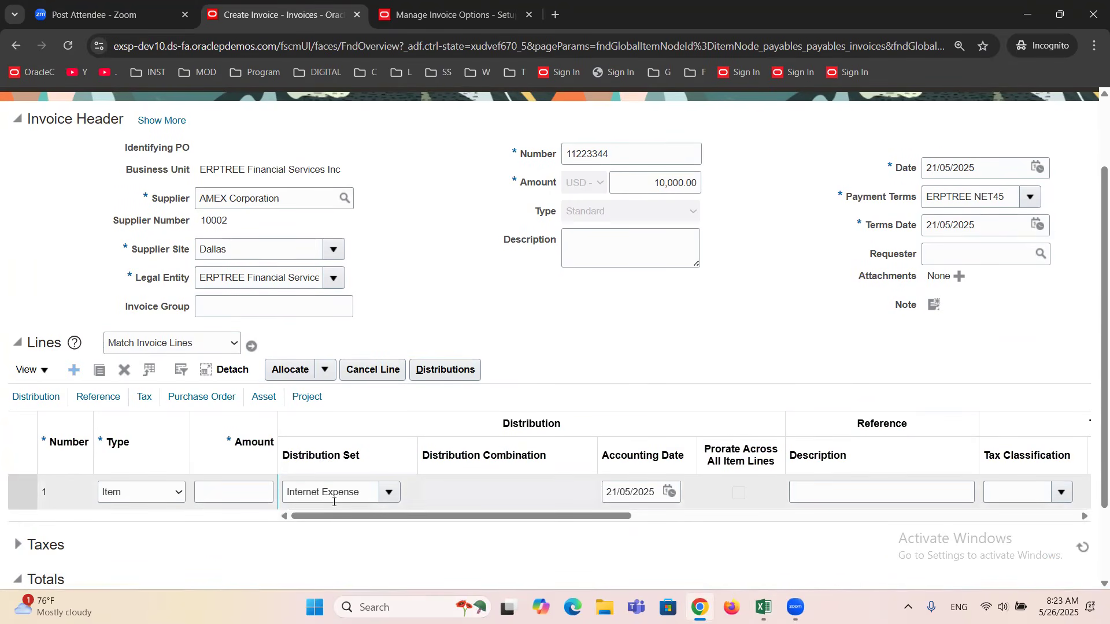
left_click_drag(247, 251, 173, 257)
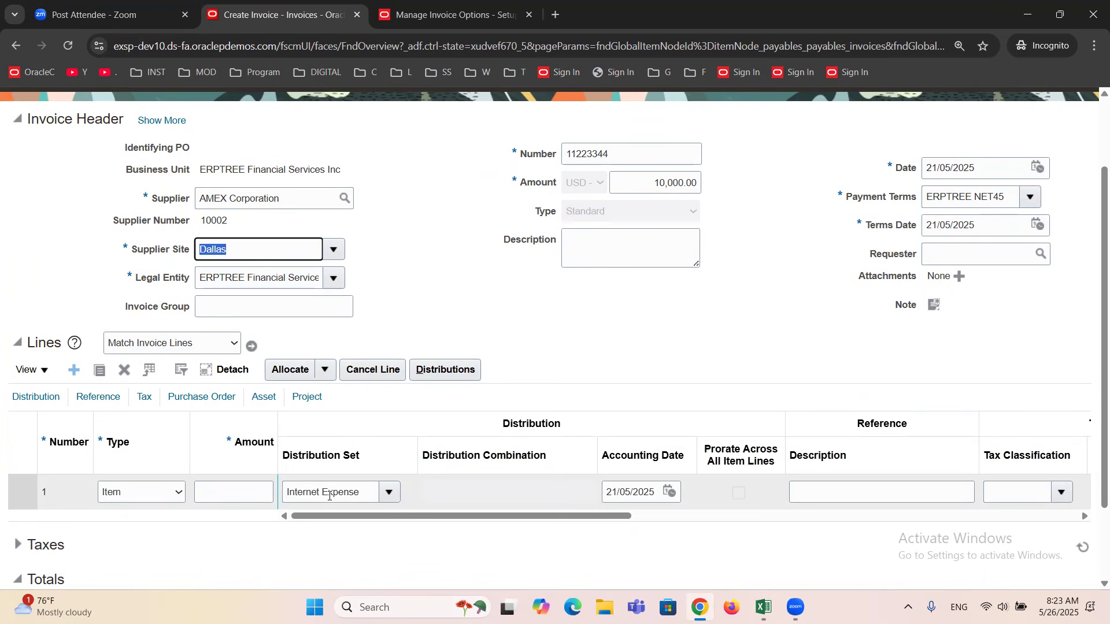
left_click(361, 484)
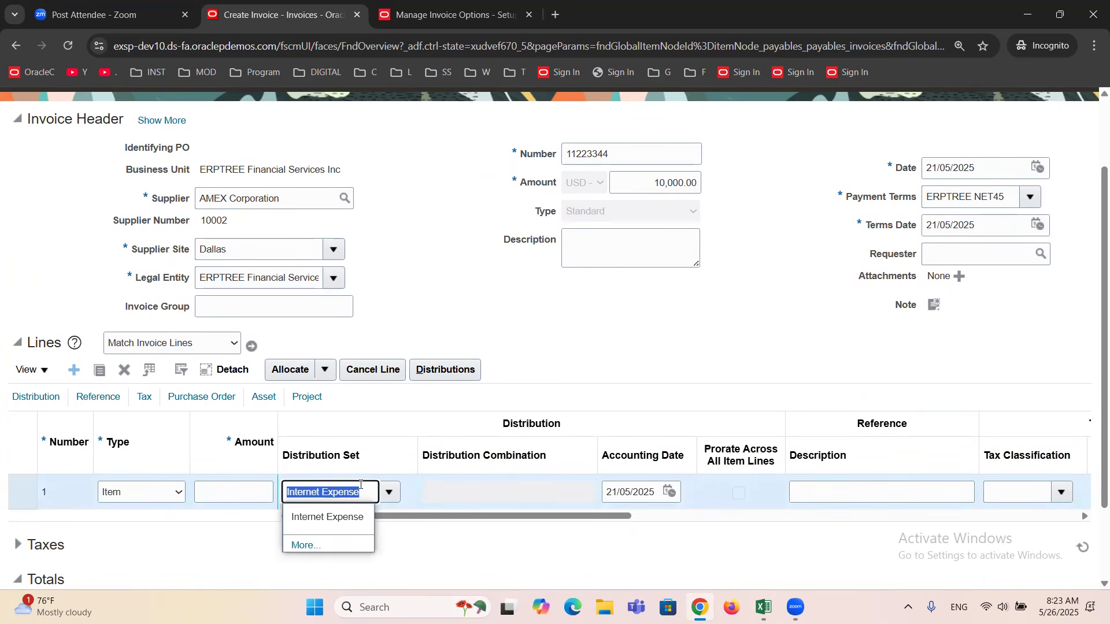
key("BackSpace")
left_click(661, 346)
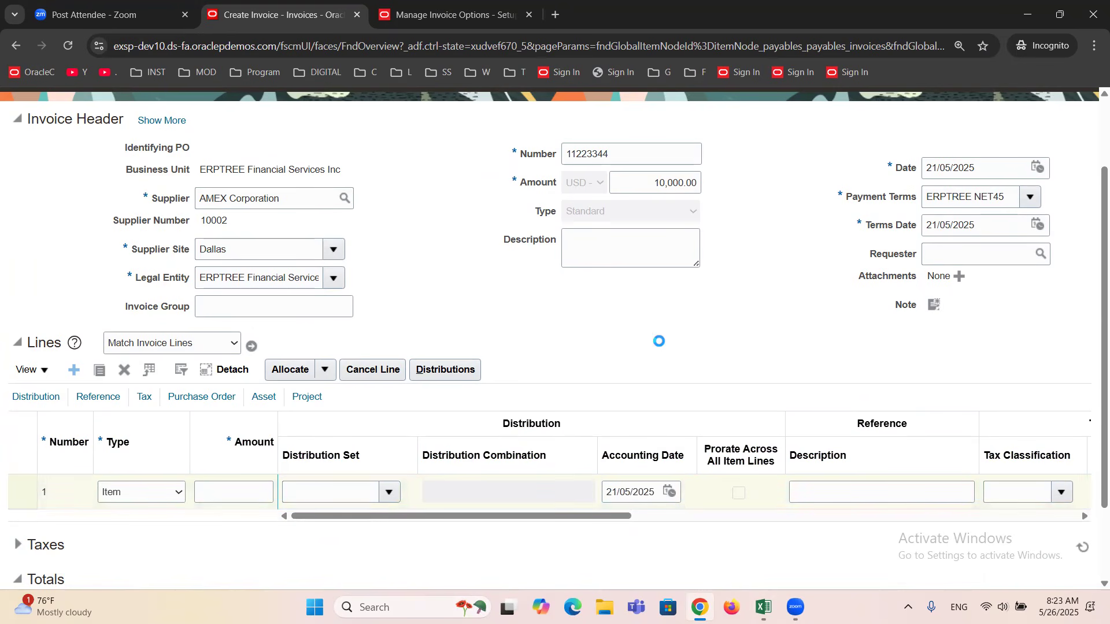
Choose the Internet Expense distribution set for line 1, then clear it again.
left_click(389, 493)
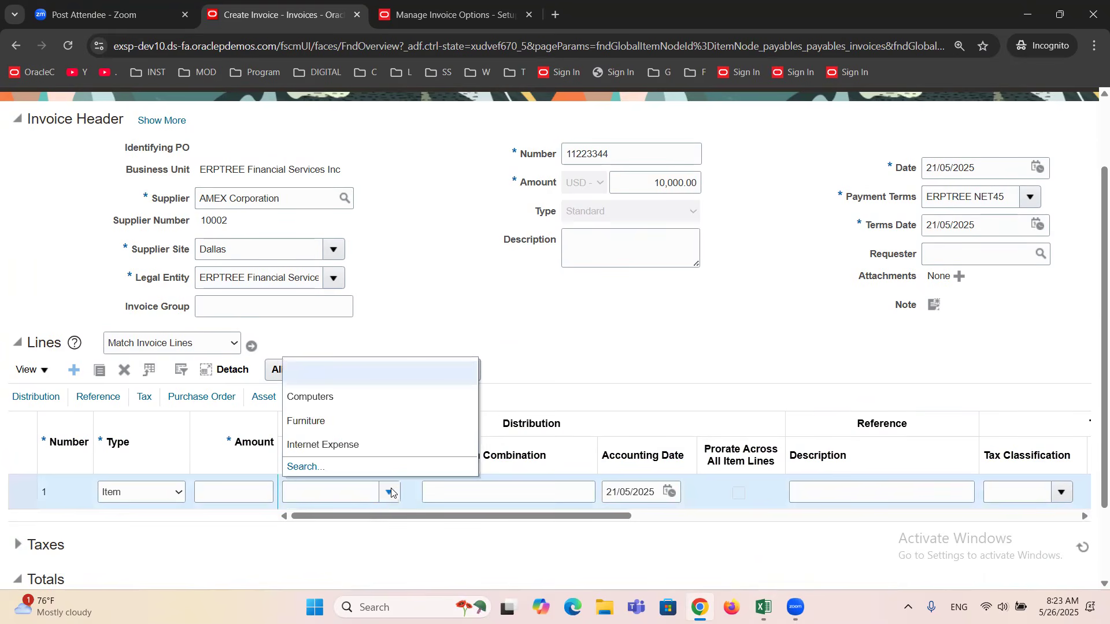
left_click(336, 441)
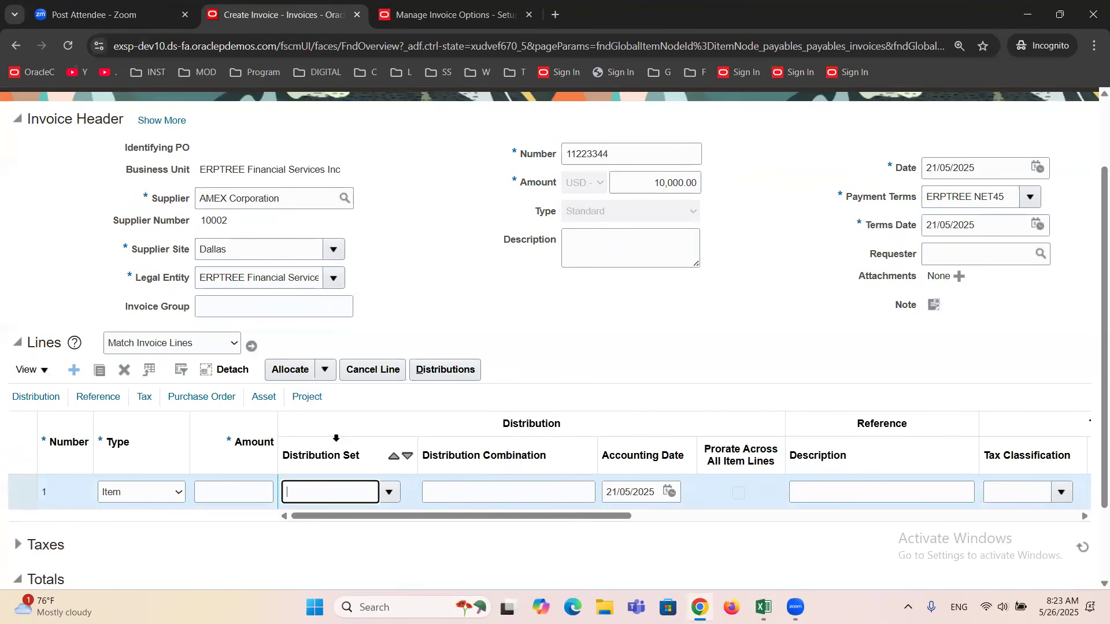
triple_click(339, 489)
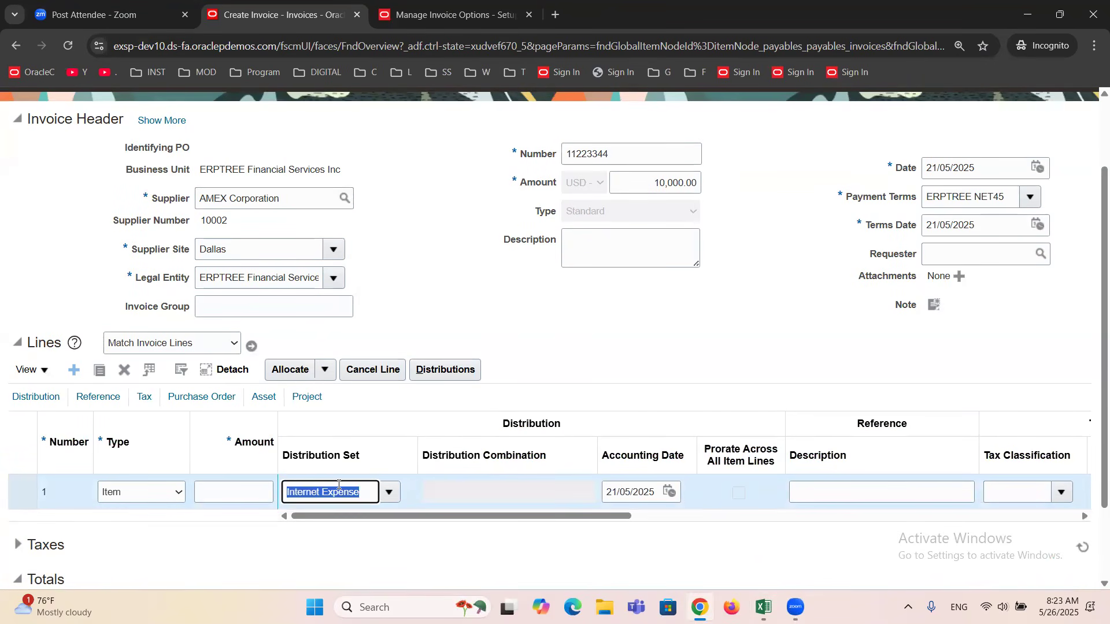
key("BackSpace")
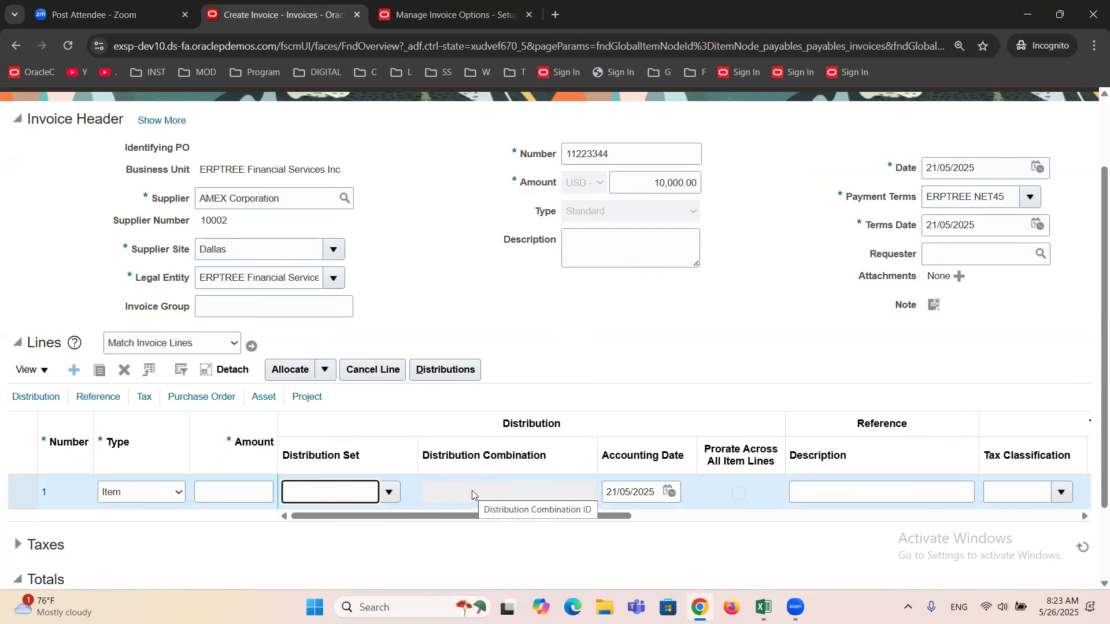
Set the amount of invoice line 1 to 10,000.00.
left_click(233, 498)
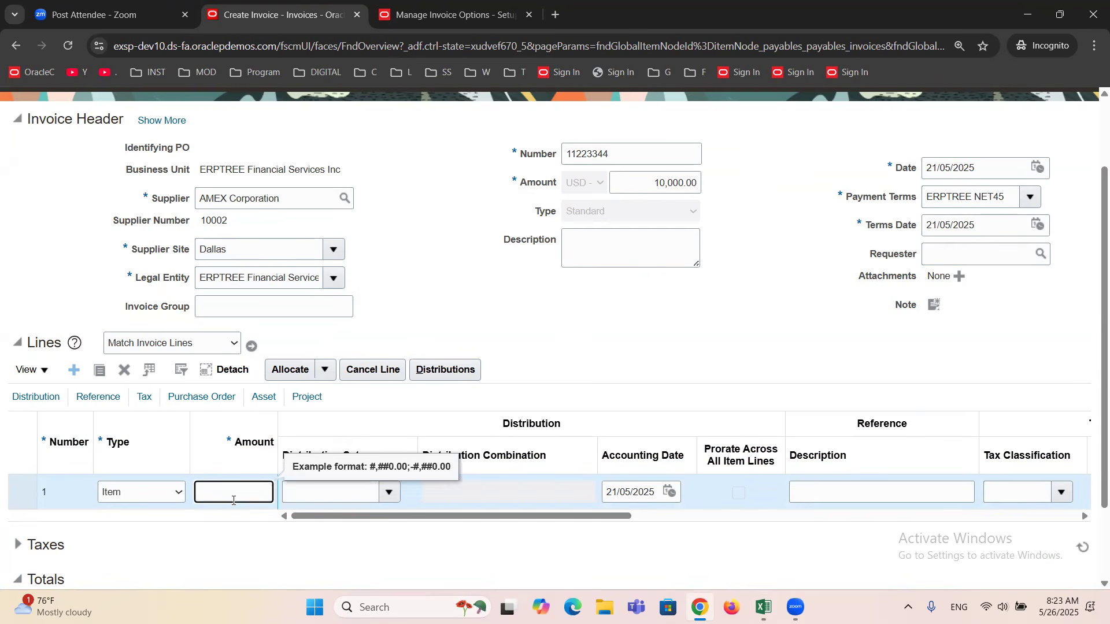
type("10000")
key("Tab")
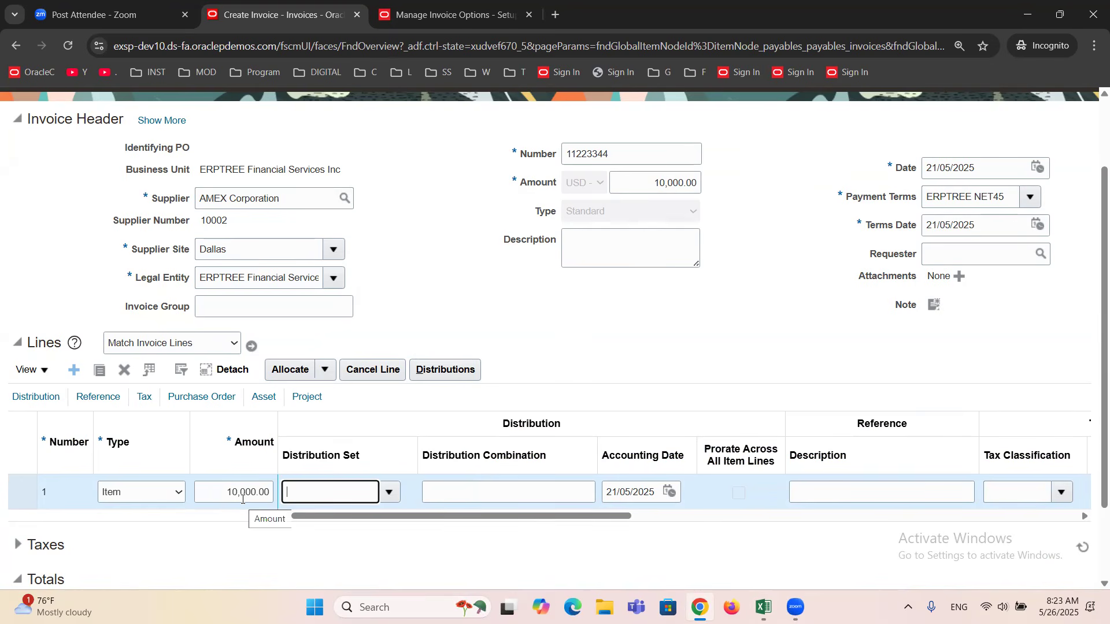
Try Internet Expense as the distribution set for the 10,000.00 line, review the amount, and empty the distribution set.
left_click(389, 494)
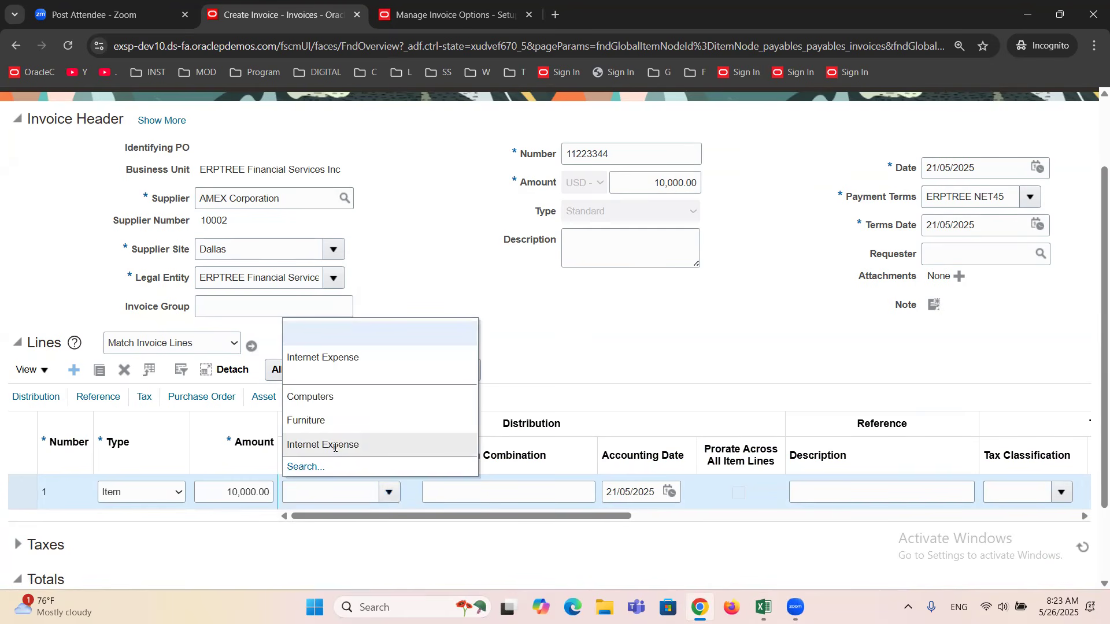
left_click(335, 446)
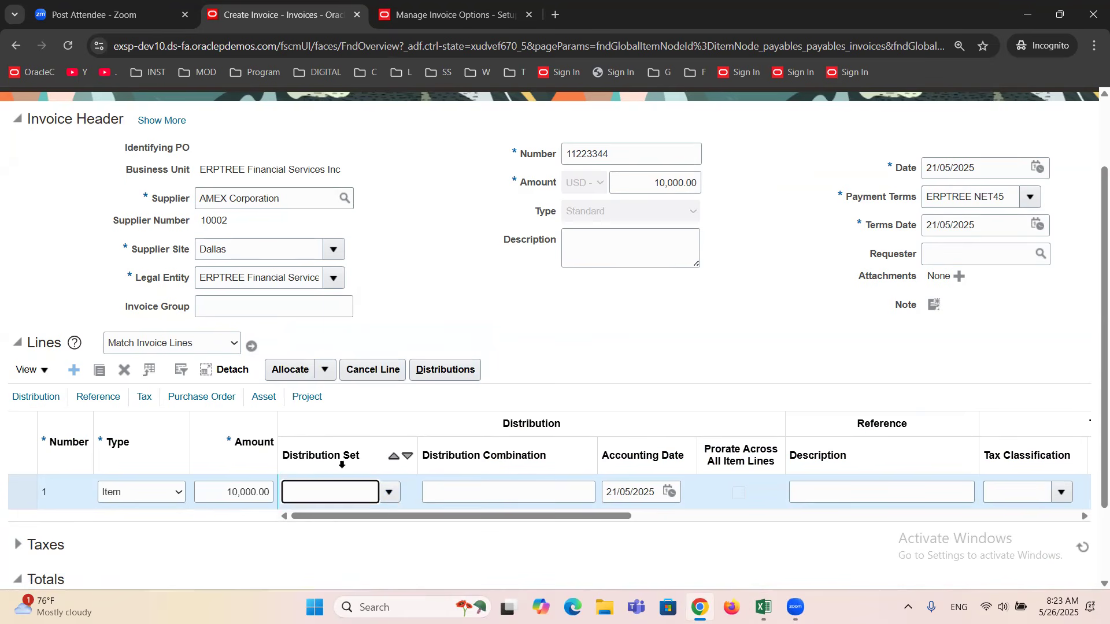
double_click(238, 498)
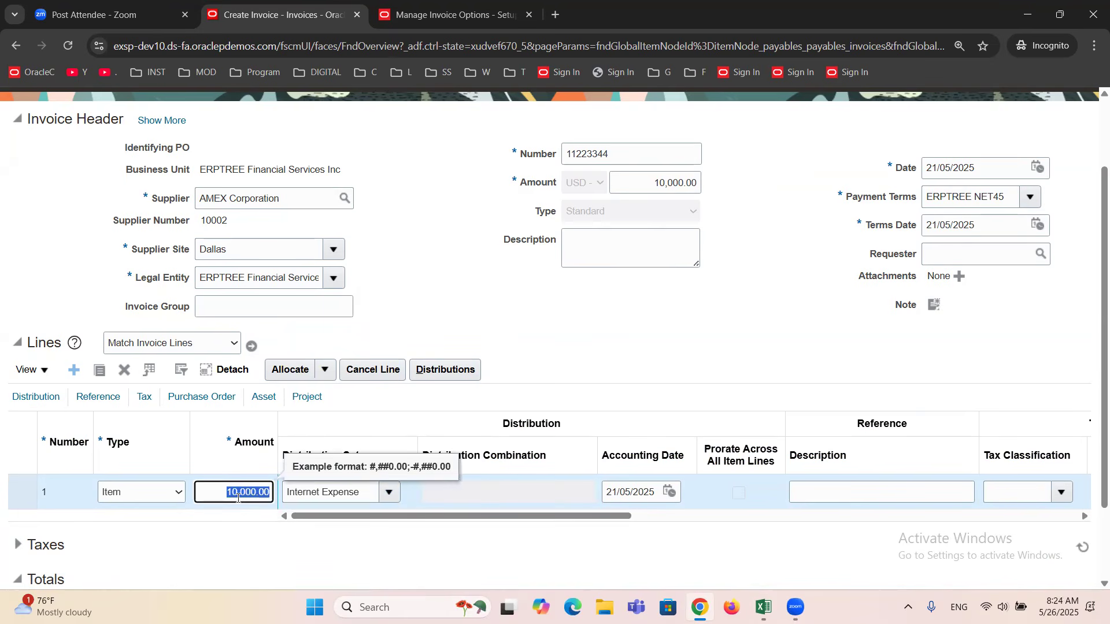
triple_click(339, 493)
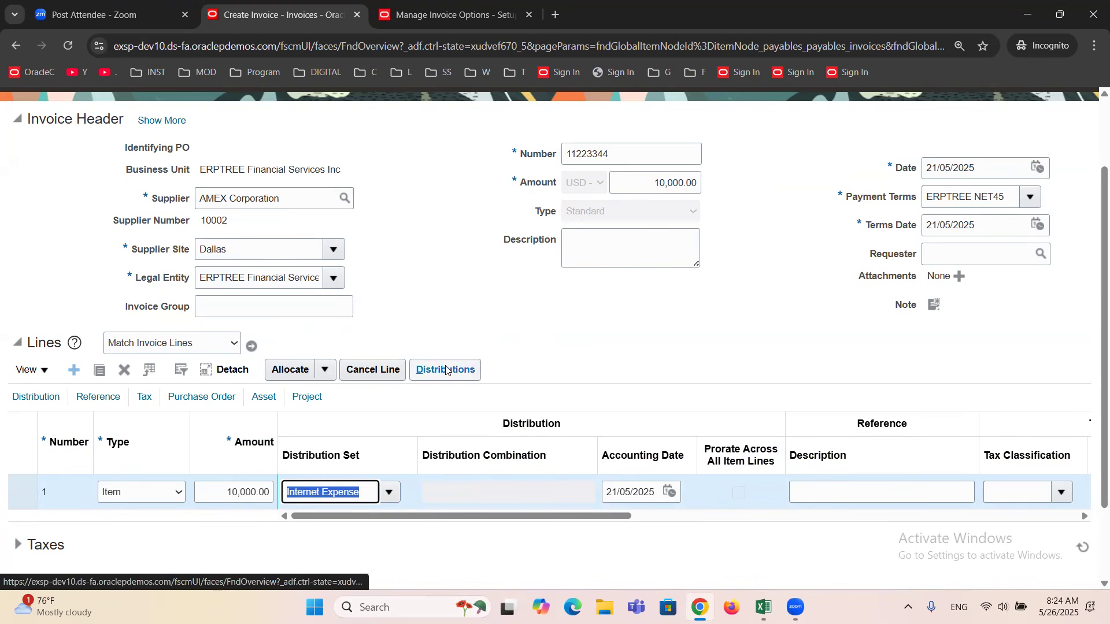
key("BackSpace")
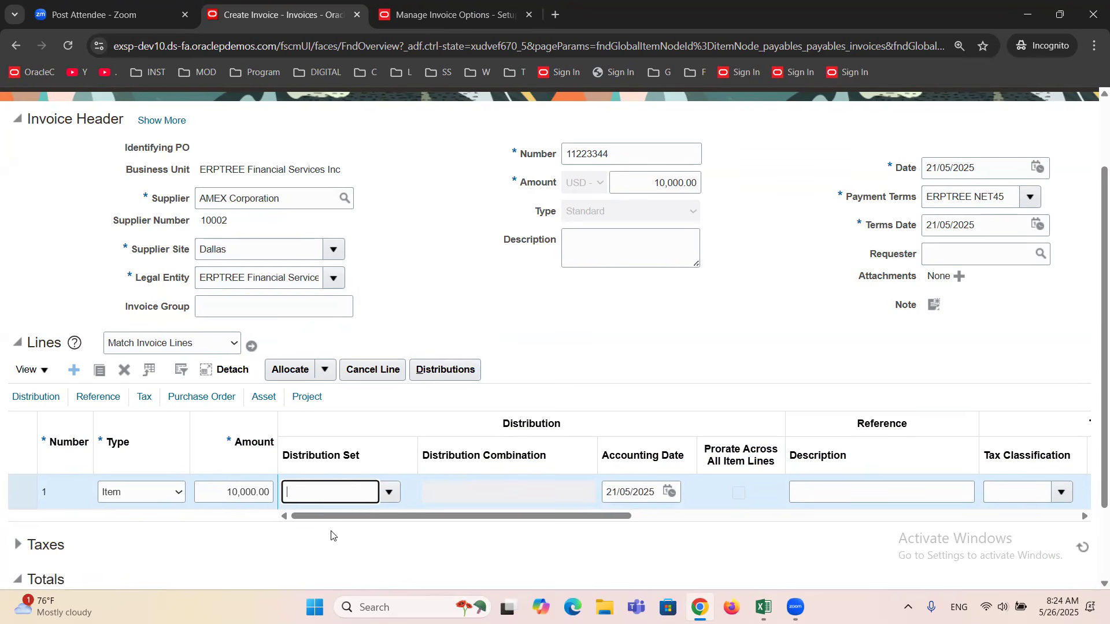
left_click(254, 516)
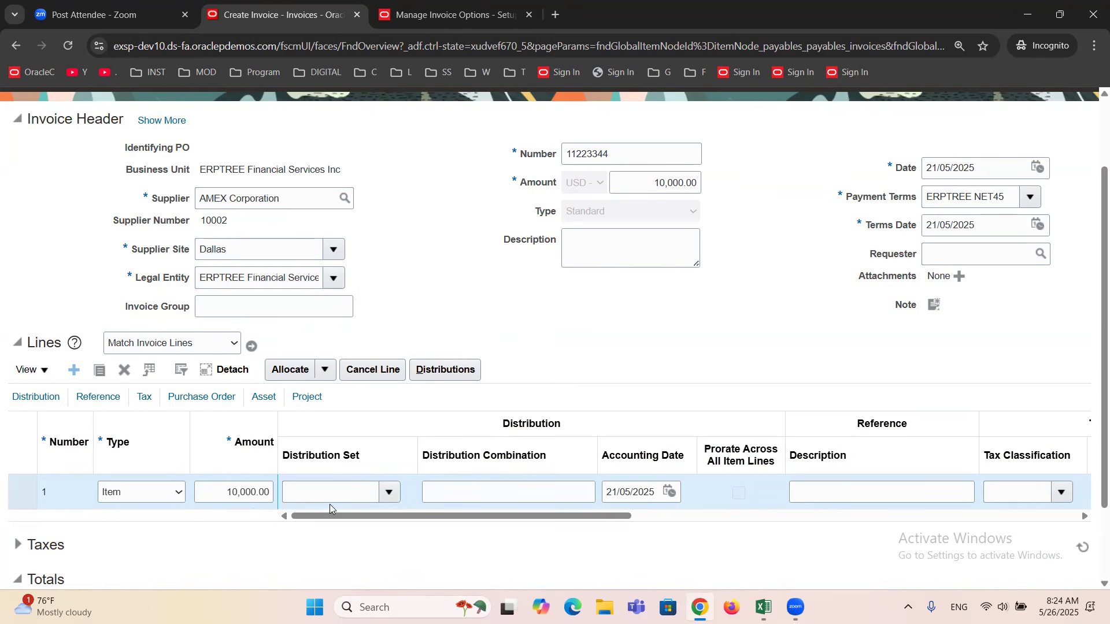
Widen the Distribution Combination column and set the combination's Account segment to 53410 Internet Expenses, searching account descriptions for "Internet".
left_click_drag(599, 448, 665, 453)
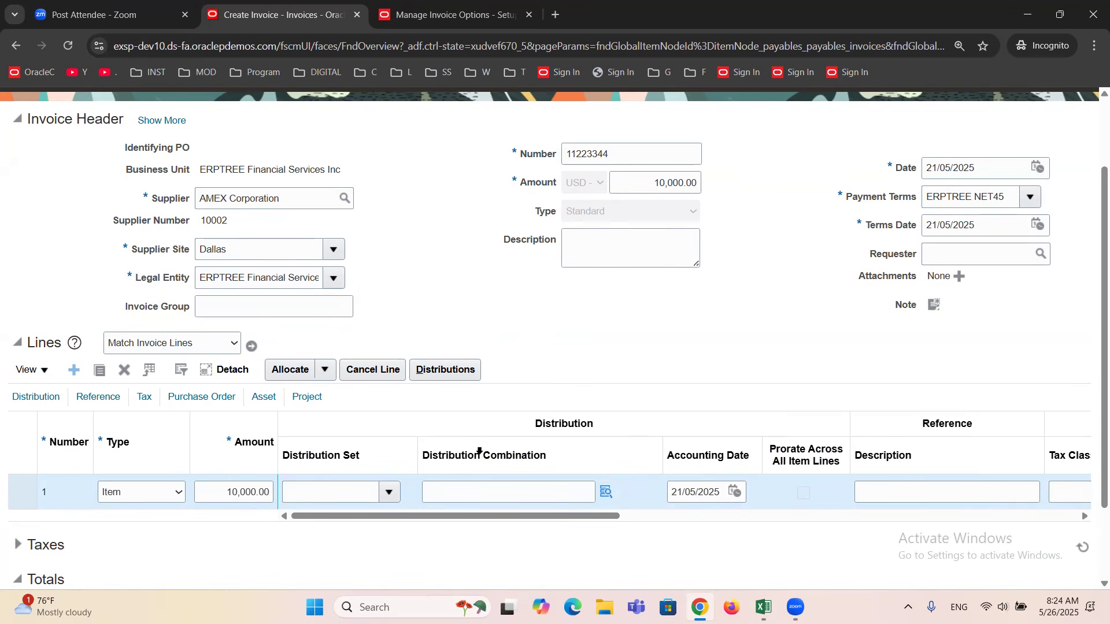
left_click(605, 493)
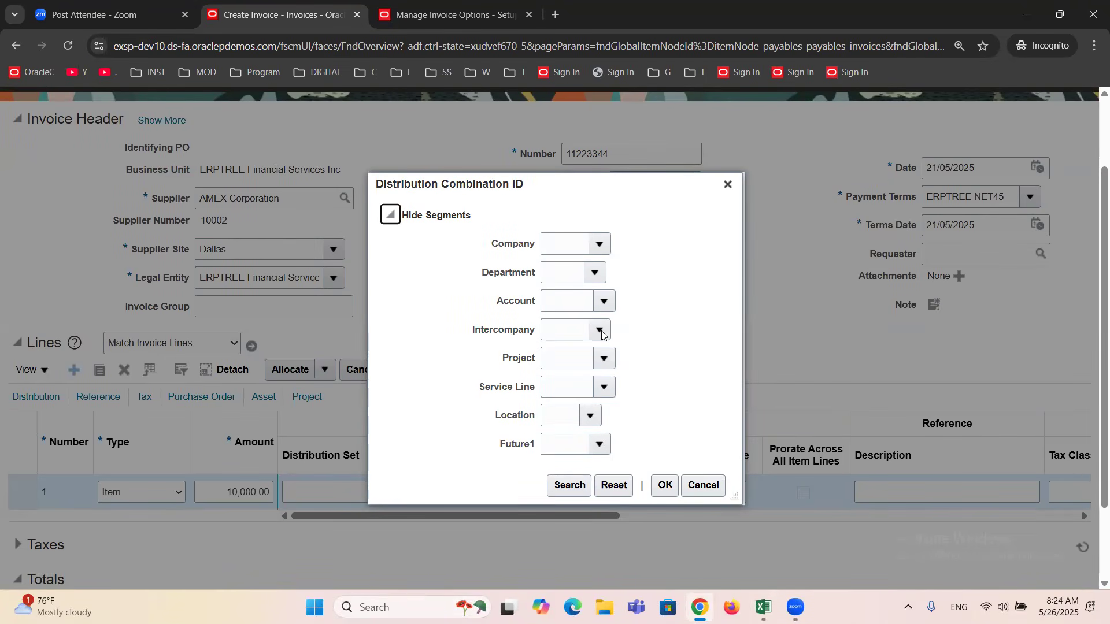
left_click(608, 309)
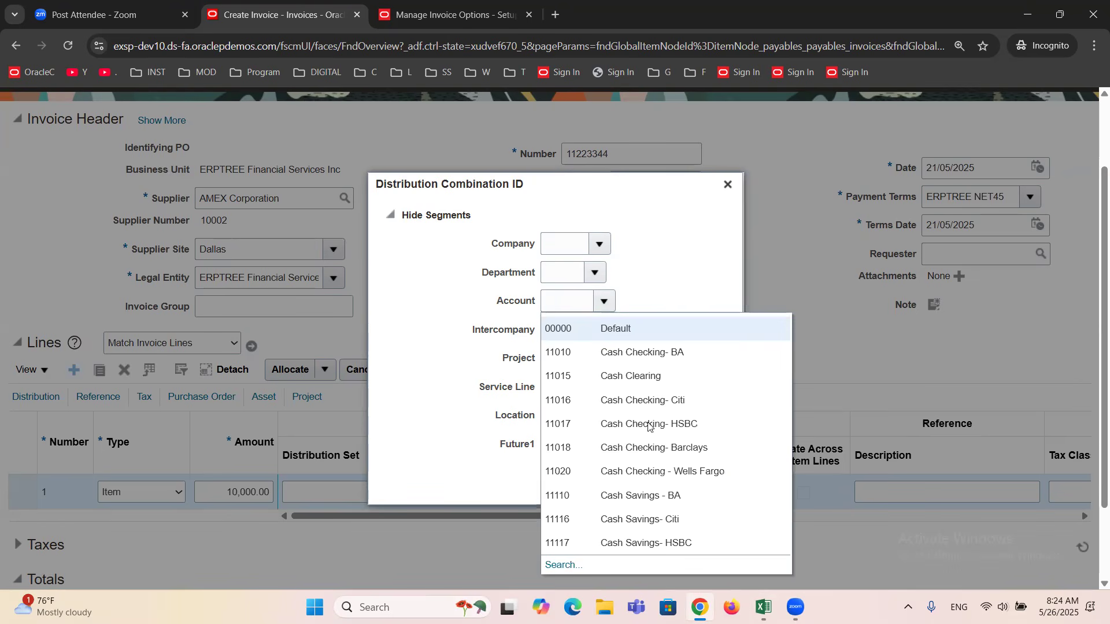
left_click(561, 566)
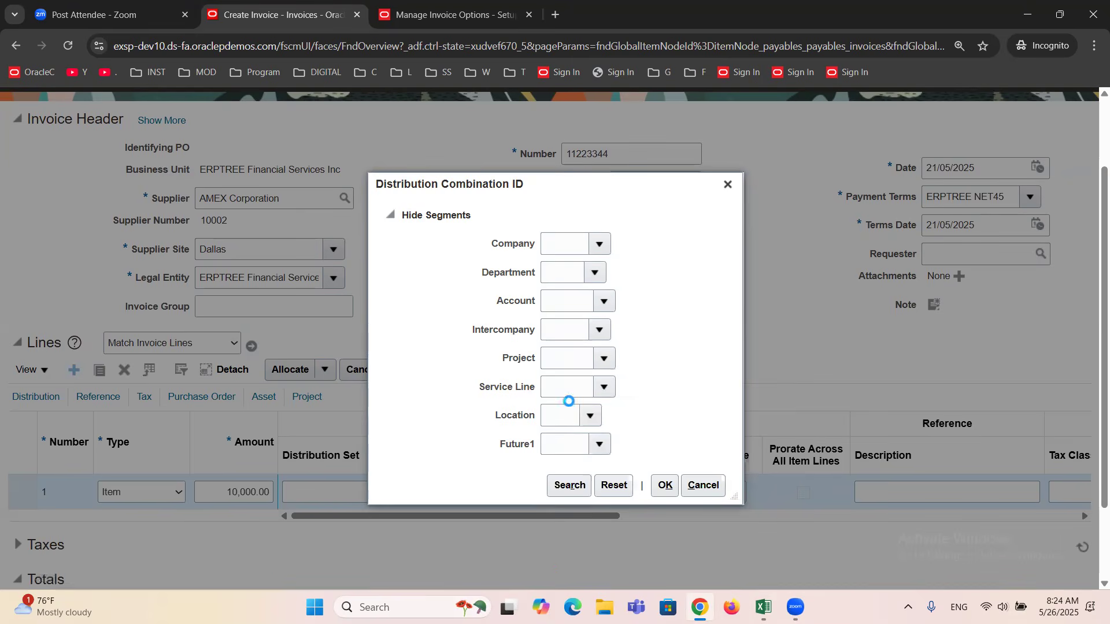
left_click(560, 334)
type("Internet")
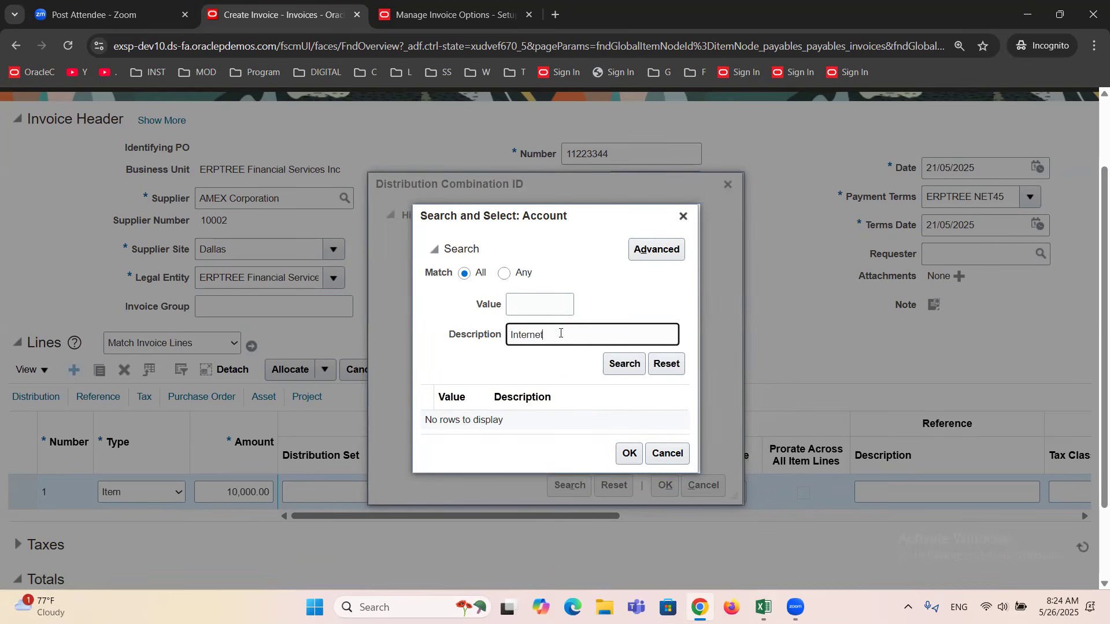
left_click(626, 368)
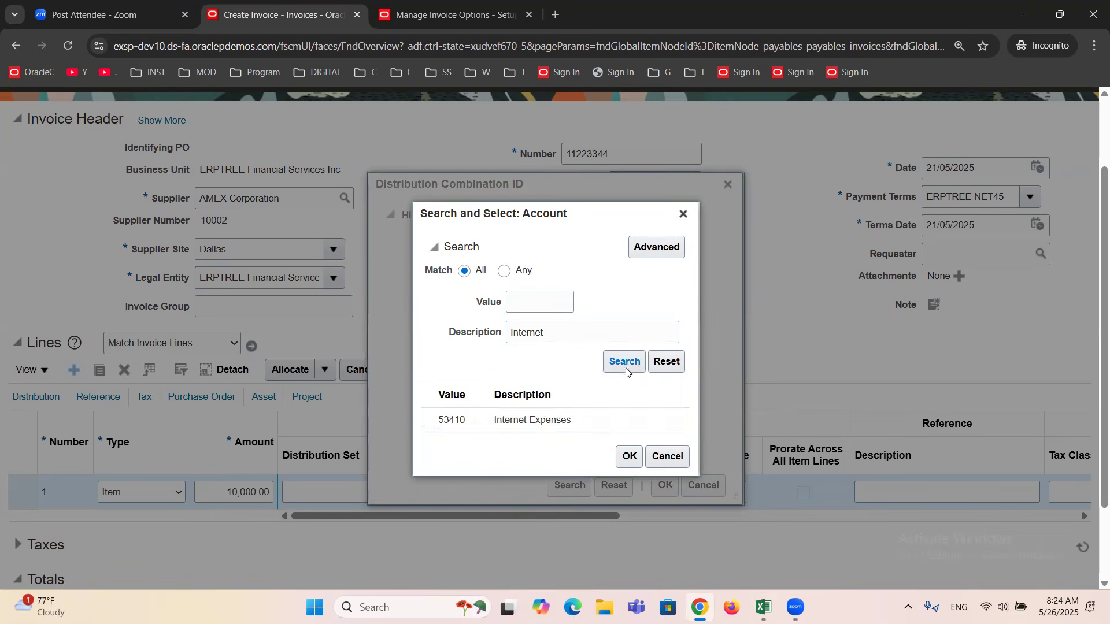
left_click(544, 428)
left_click(629, 456)
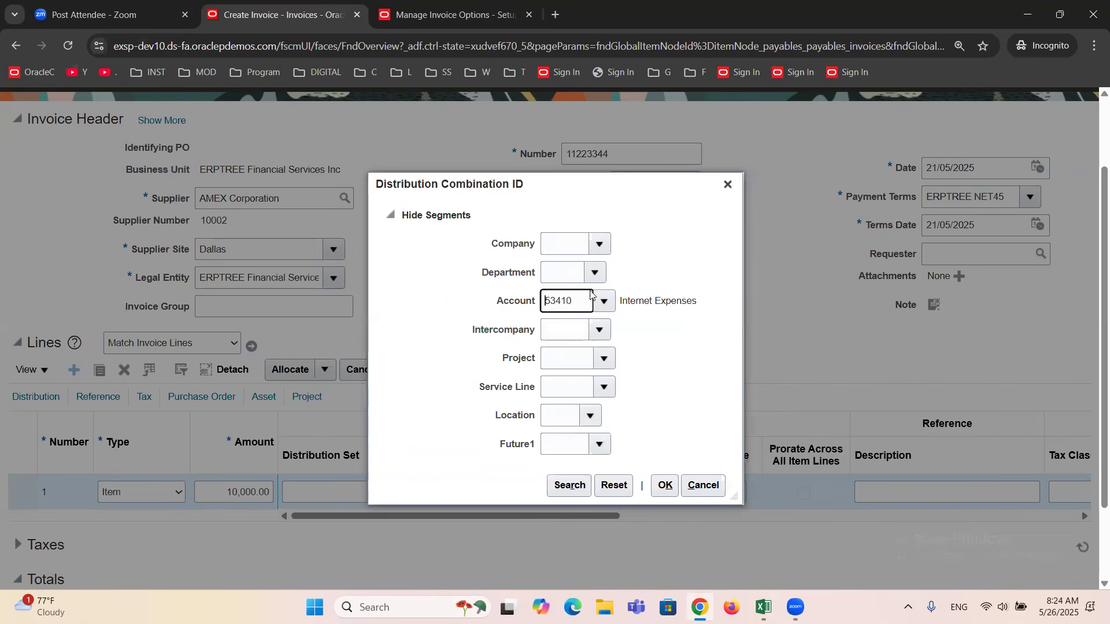
left_click(590, 246)
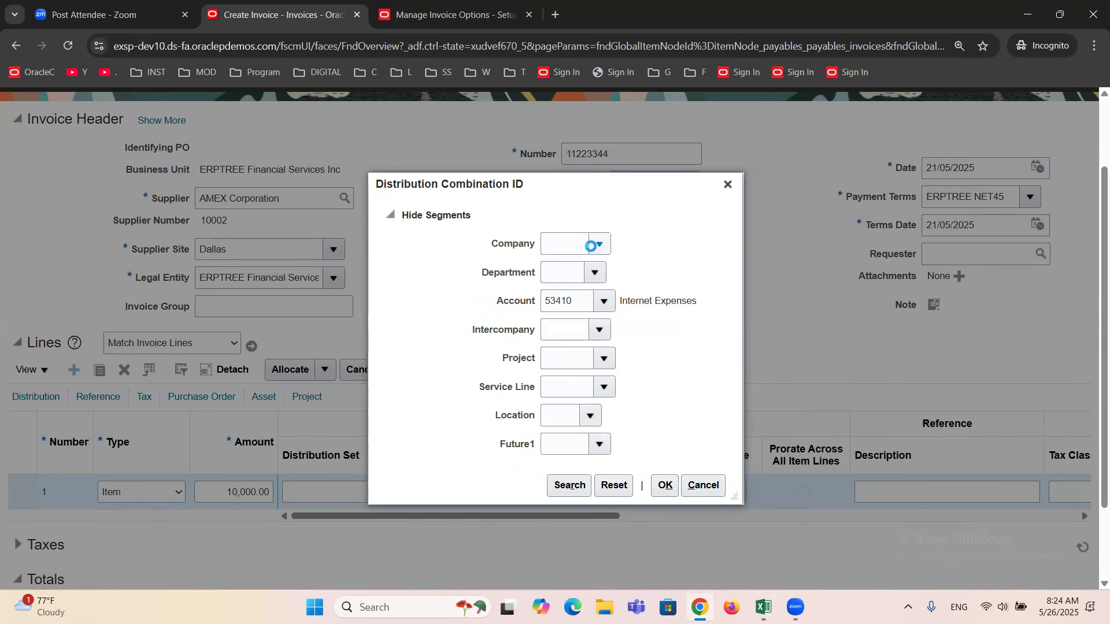
left_click(609, 265)
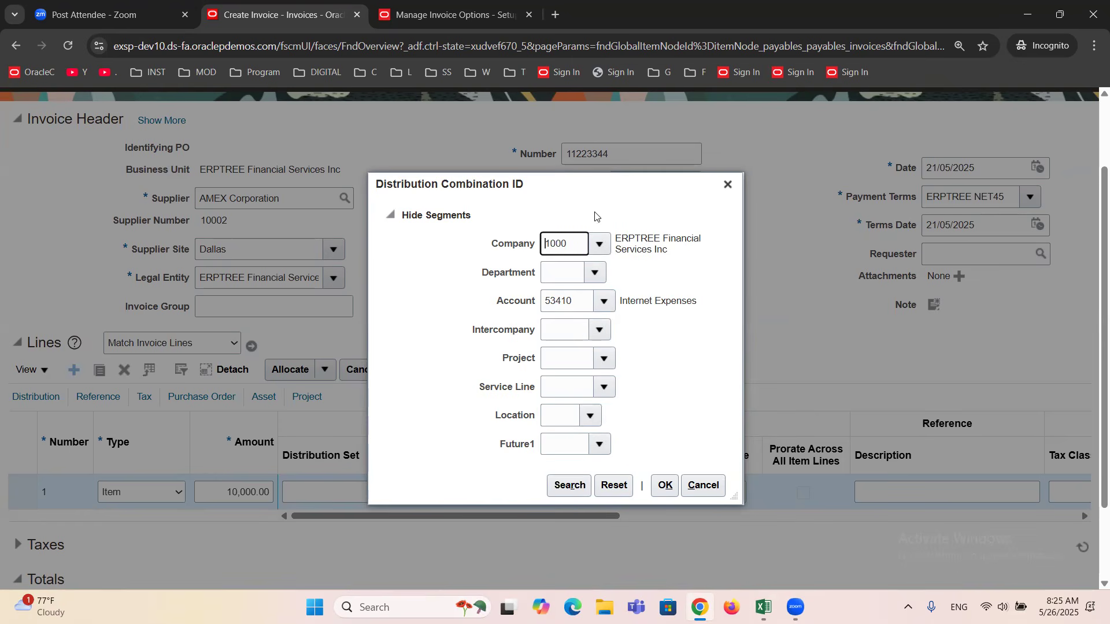
left_click(570, 489)
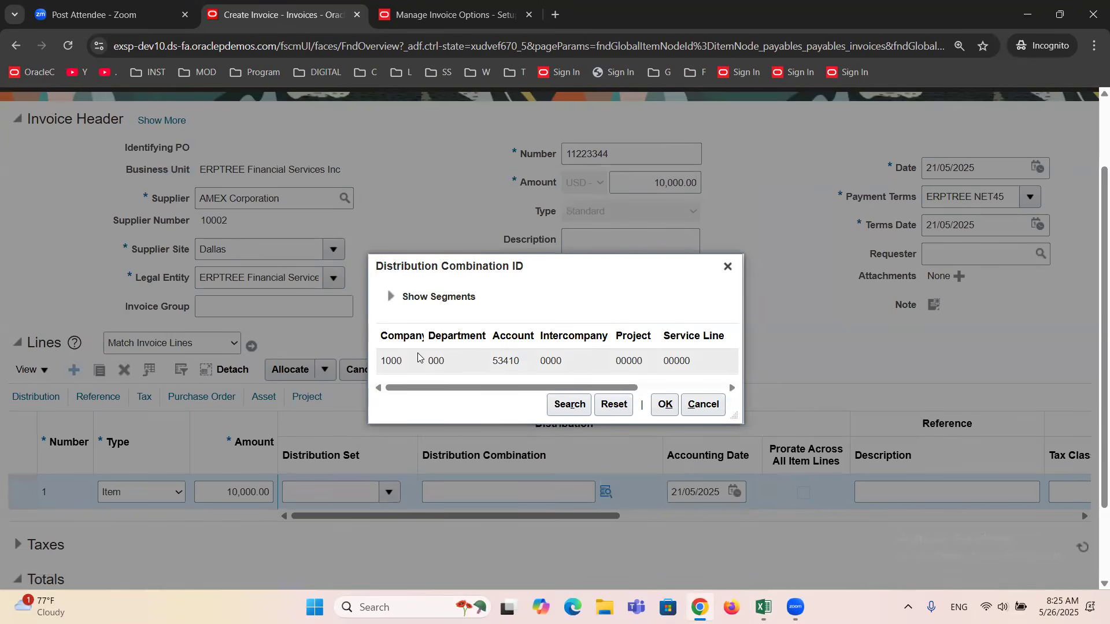
left_click(536, 361)
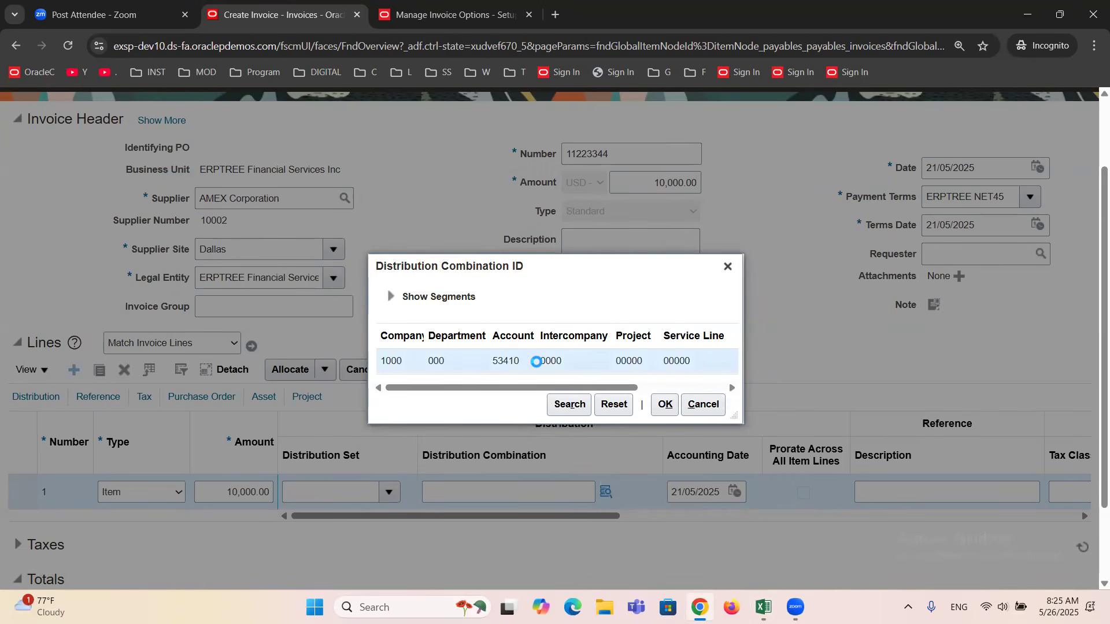
left_click(664, 406)
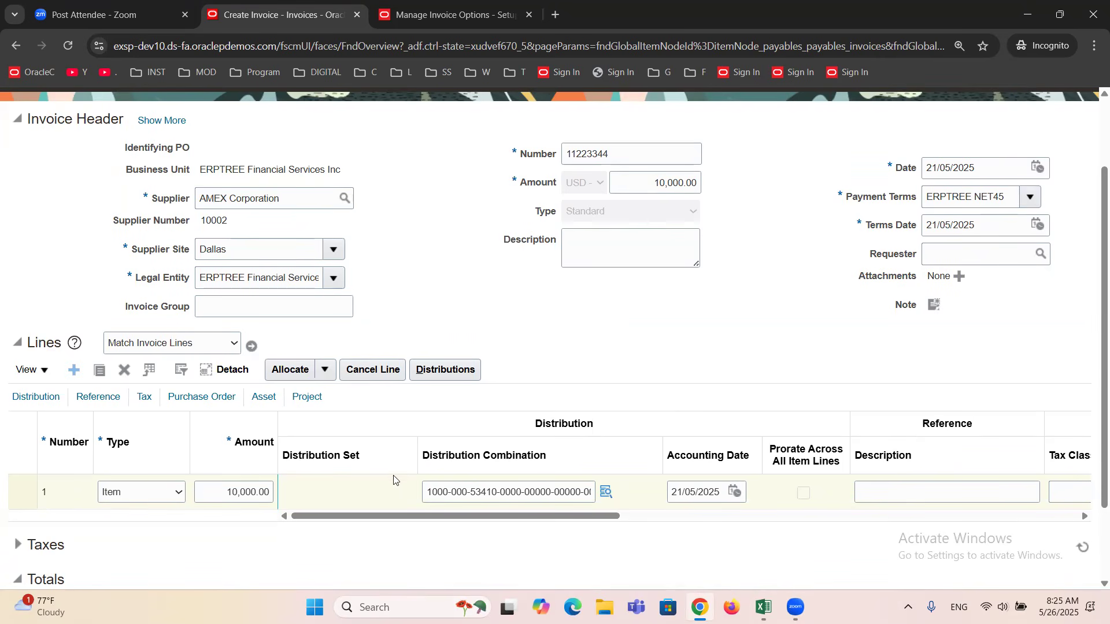
scroll(362, 541, "up", 2)
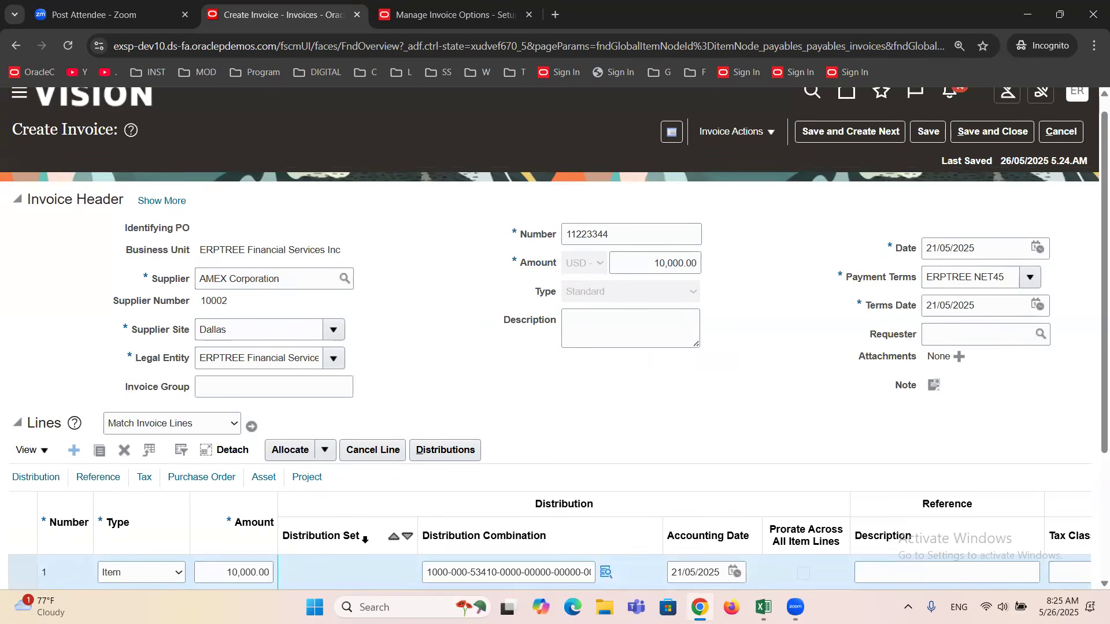
scroll(353, 497, "down", 4)
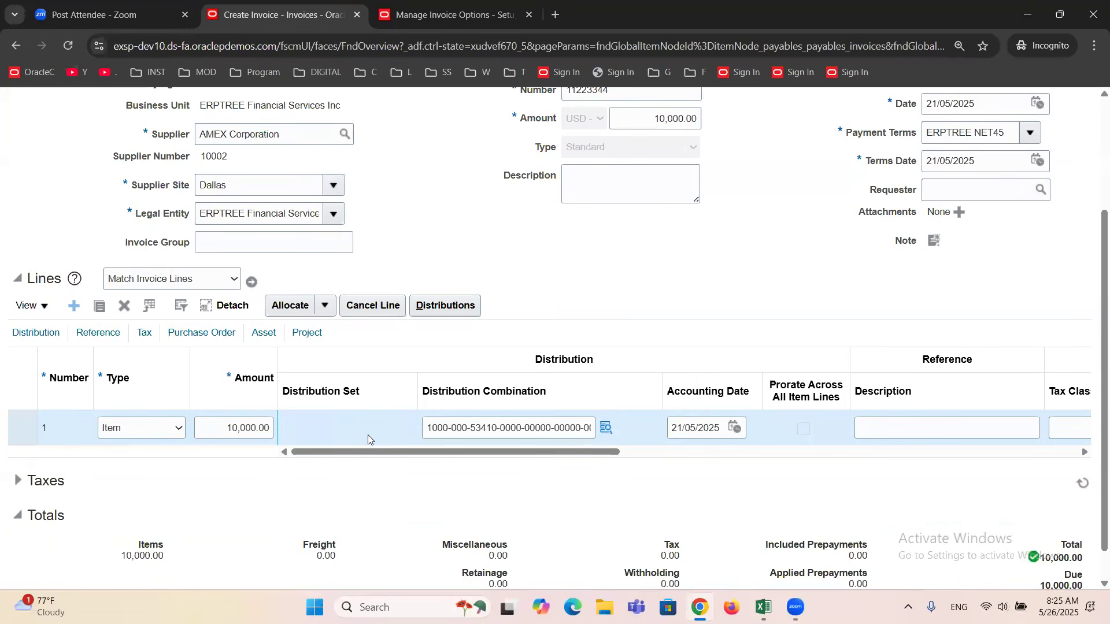
Review the distribution amount and combination of invoice line 1, and close the distributions.
left_click(451, 308)
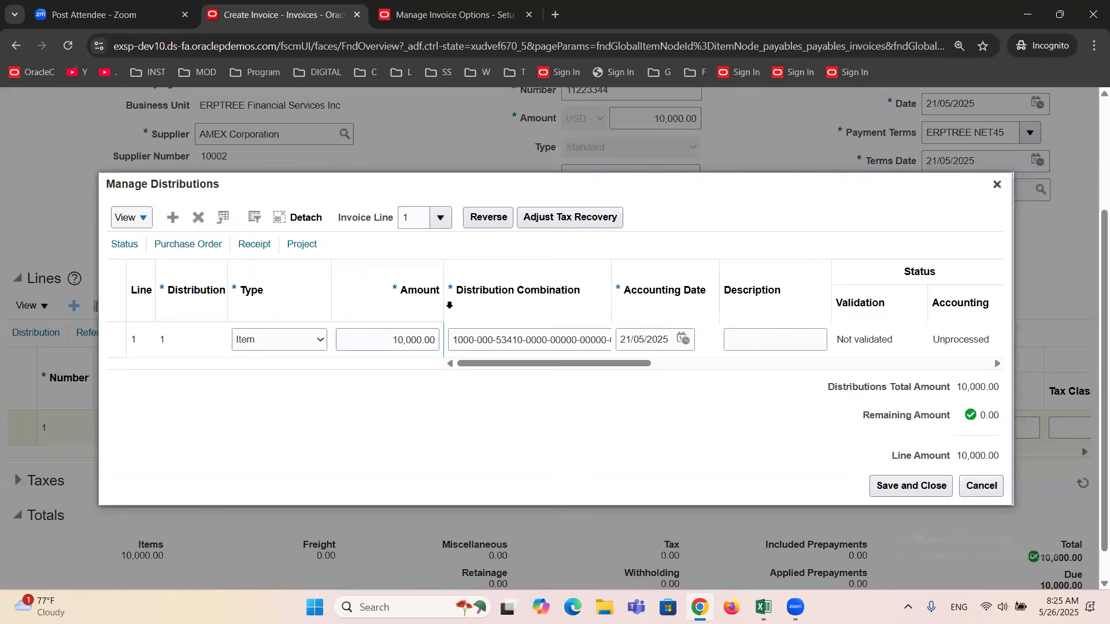
left_click(404, 341)
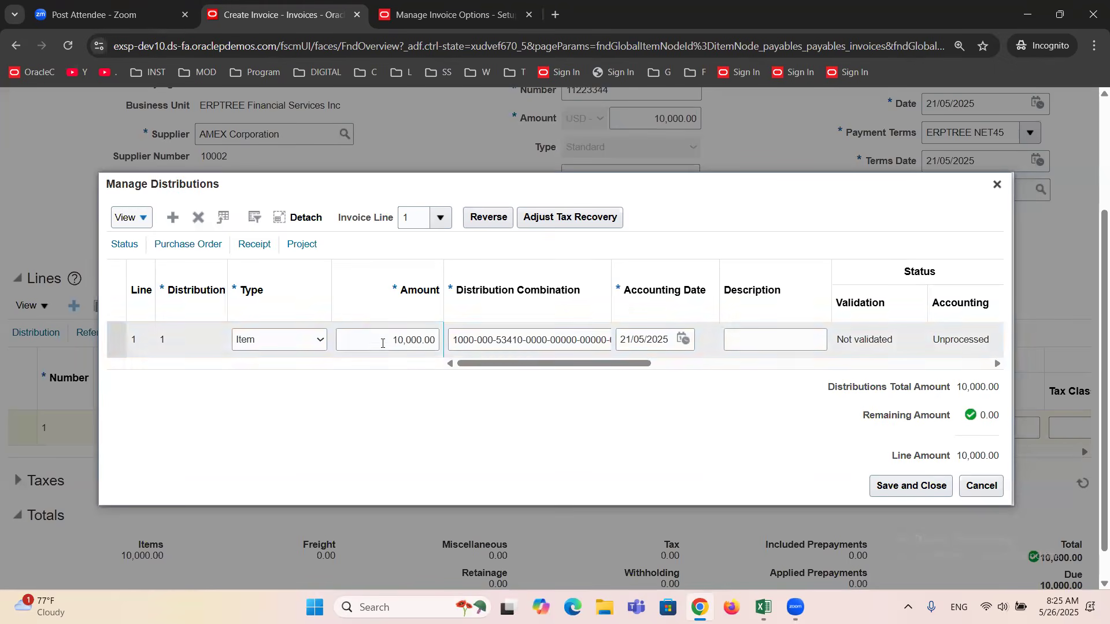
left_click(502, 347)
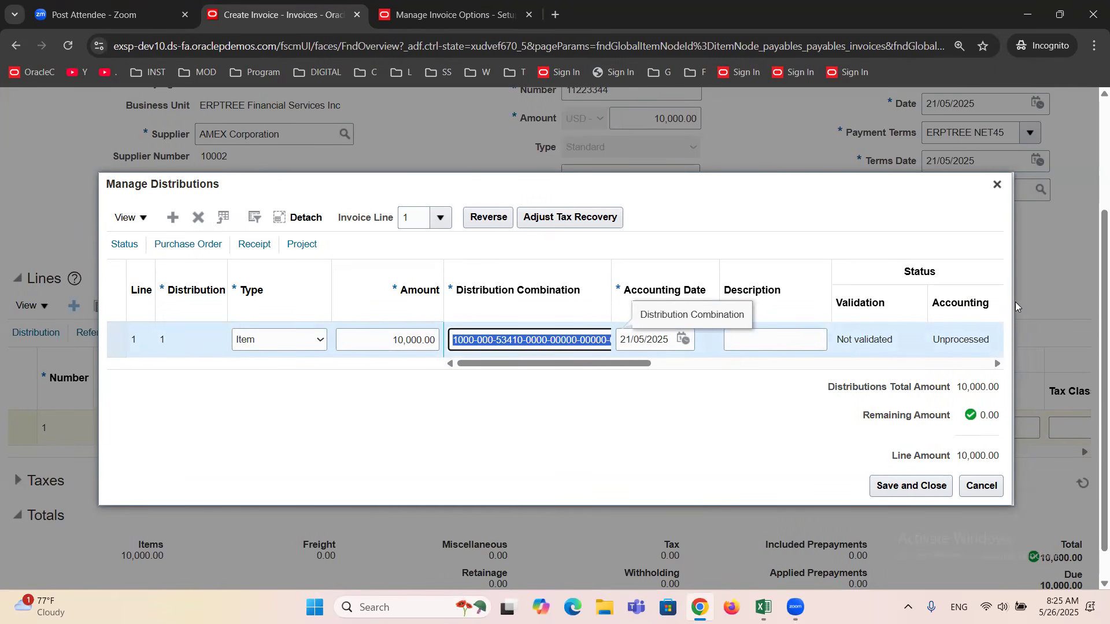
left_click(996, 185)
Leave the current invoice and create a new invoice for the supplier AMEX Corporation.
scroll(742, 393, "up", 3)
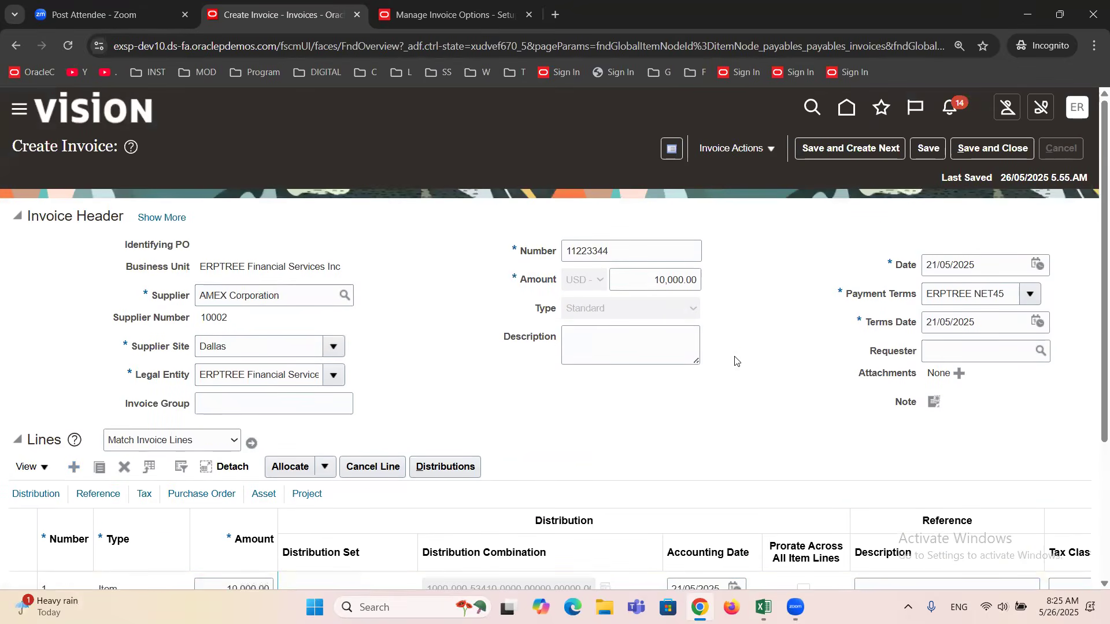
left_click(1079, 262)
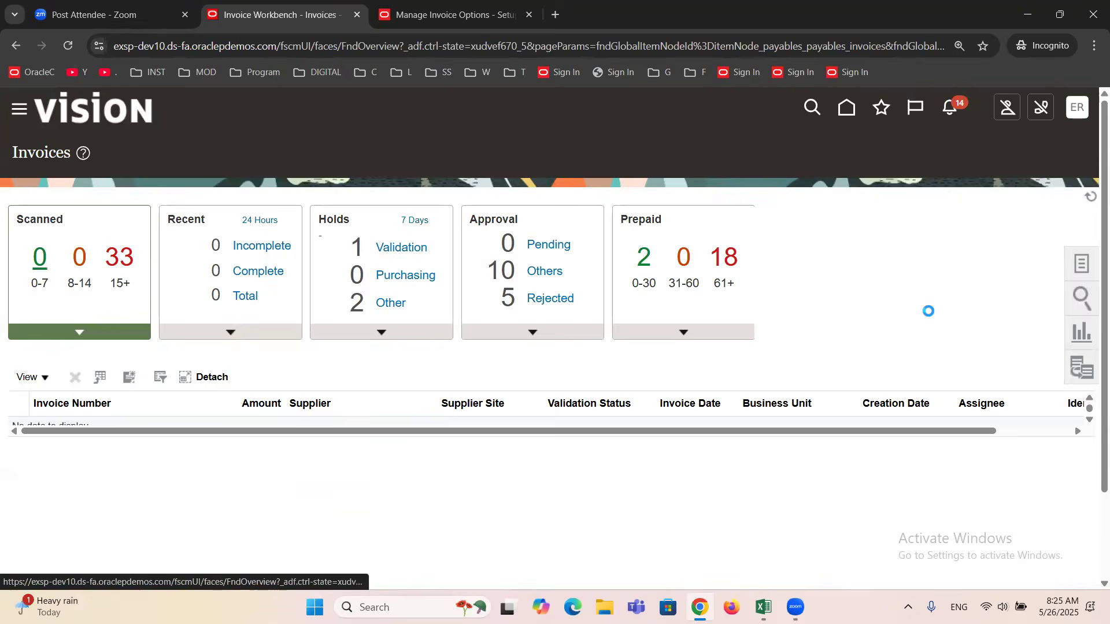
left_click(983, 161)
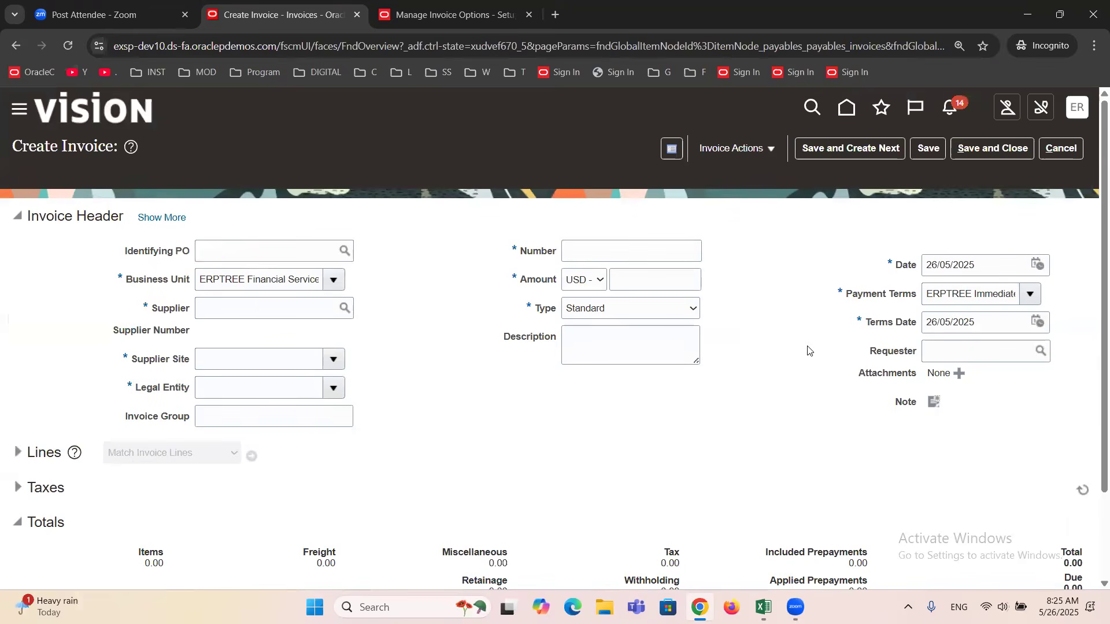
left_click(249, 307)
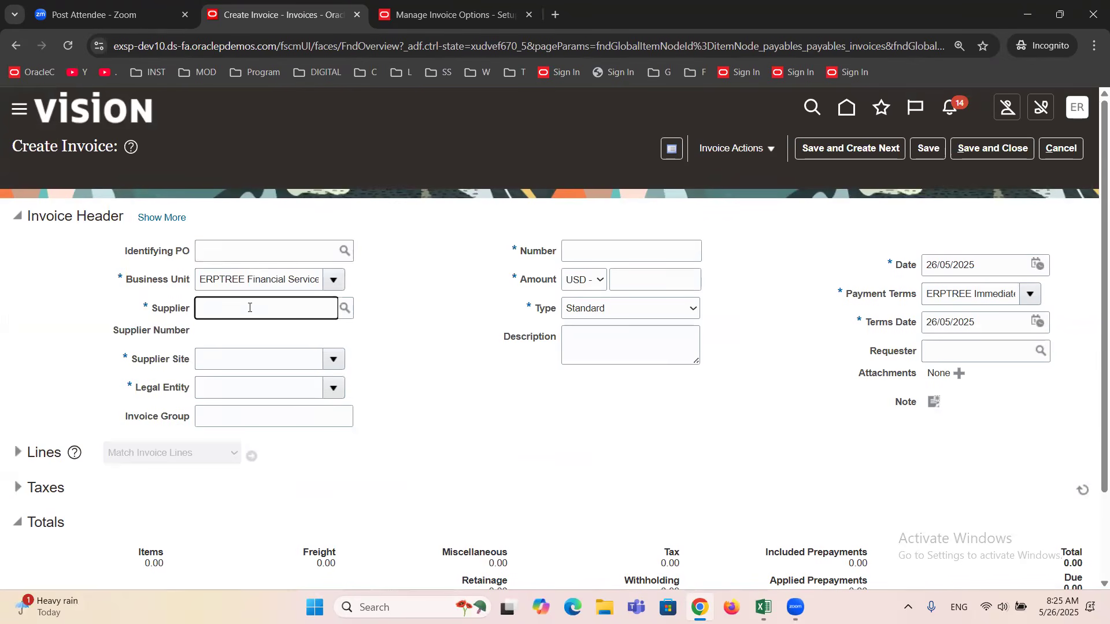
type("amex")
key("Tab")
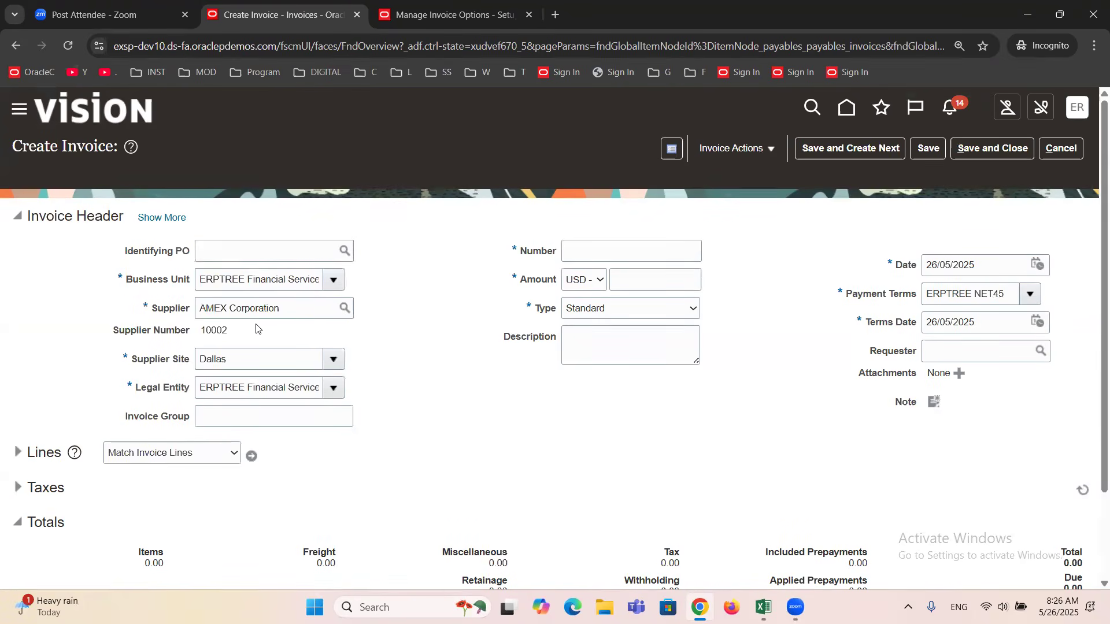
Set the new invoice's number to 111111 and its amount to 10,000.00 USD.
left_click(589, 250)
type("11")
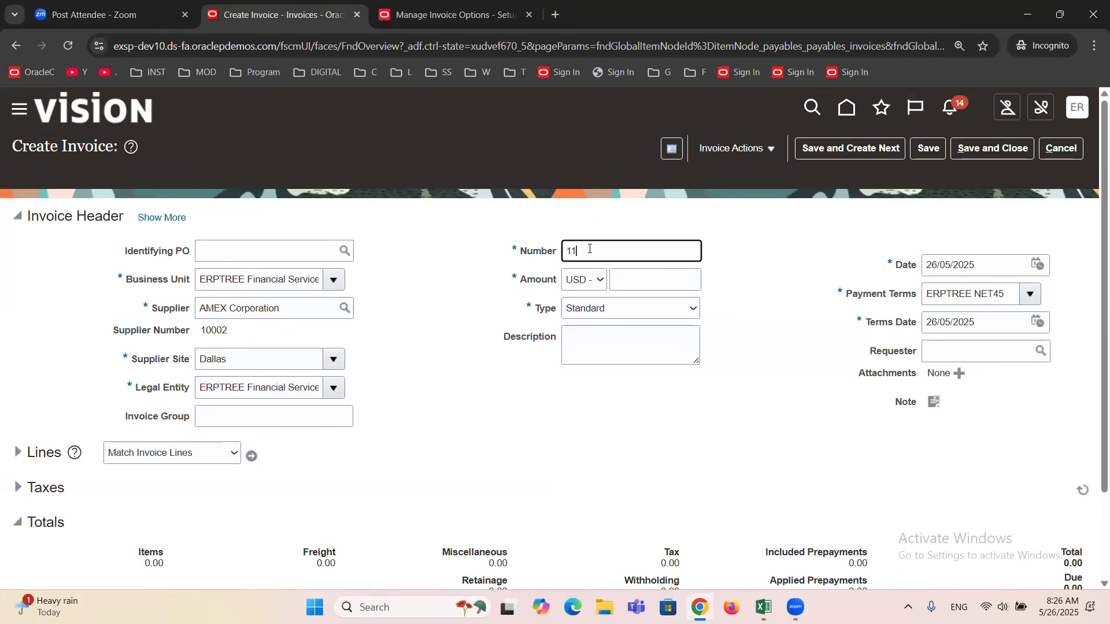
type("1111")
left_click(655, 281)
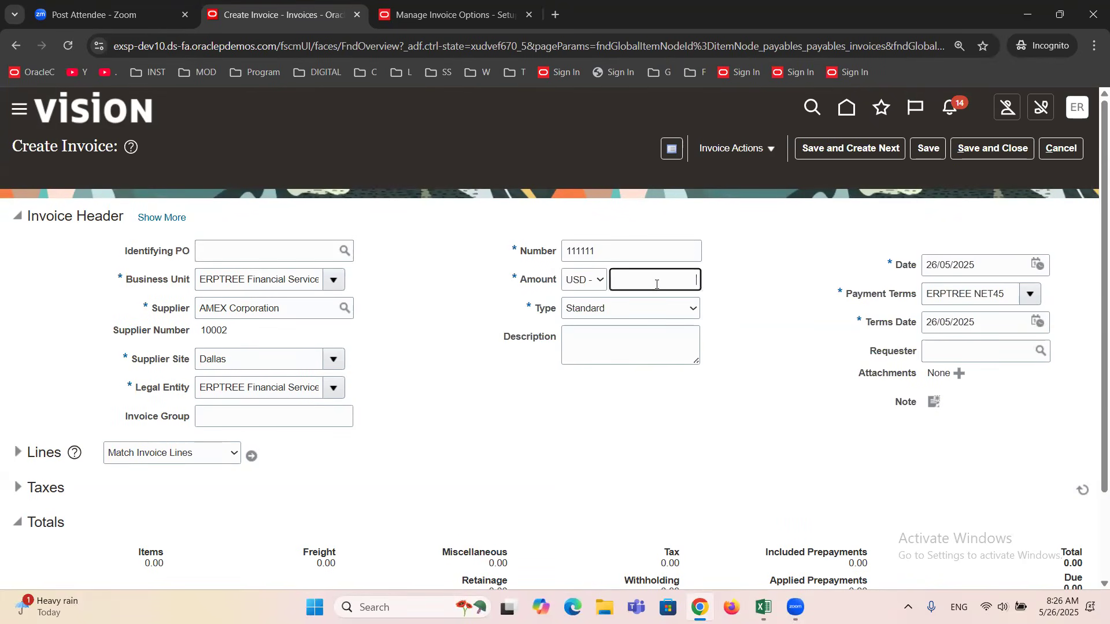
type("10000")
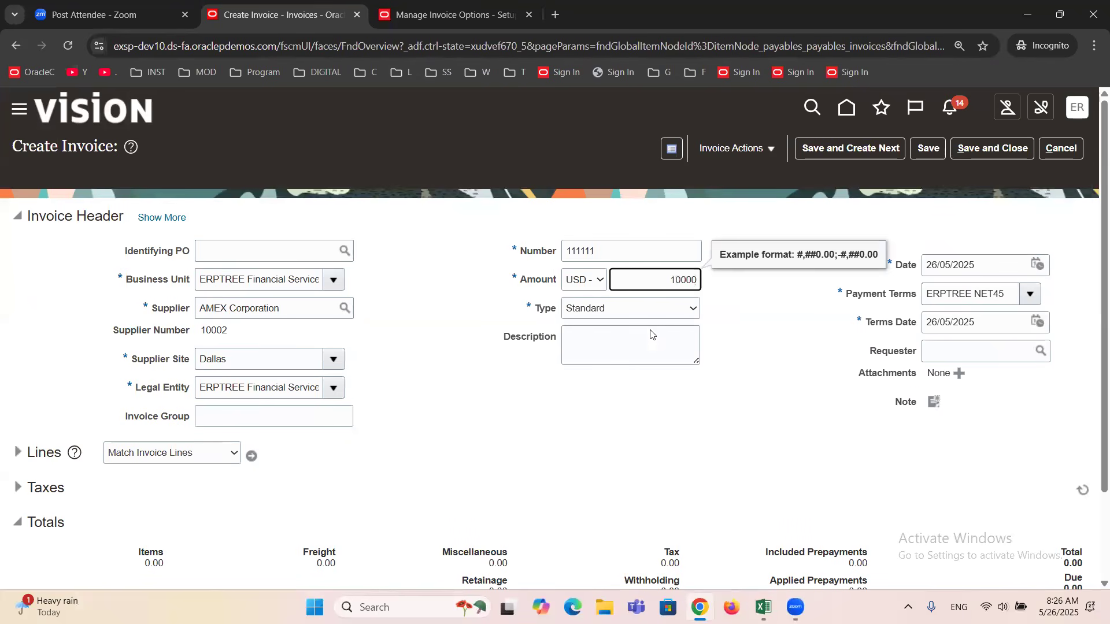
left_click(639, 370)
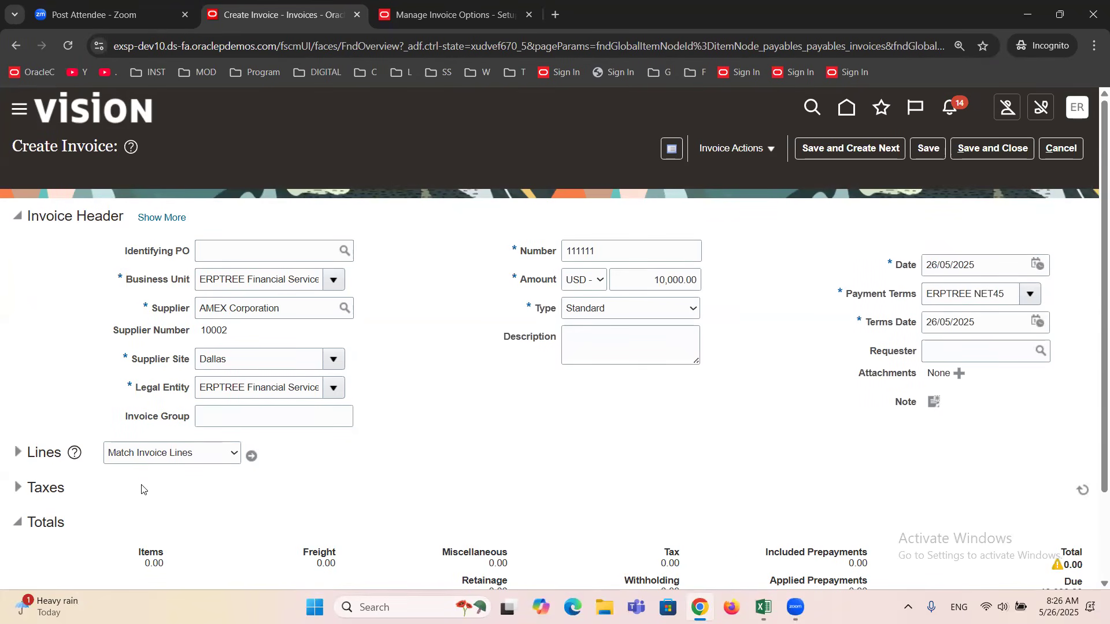
Expand the invoice lines and set the amount of line 1 to 10,000.00.
left_click(18, 453)
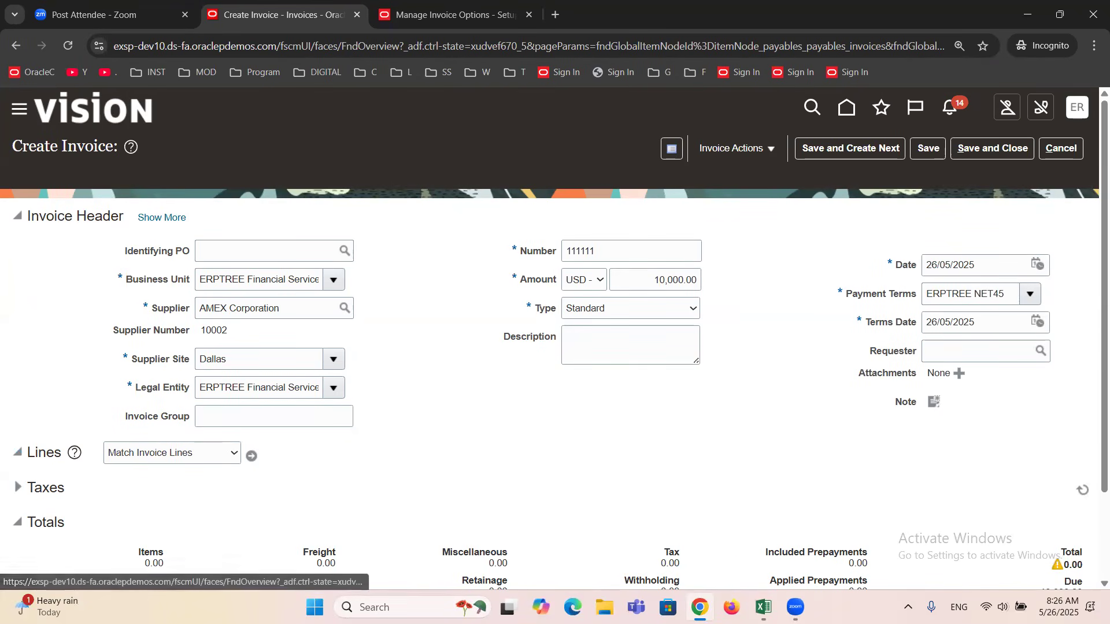
scroll(370, 422, "down", 2)
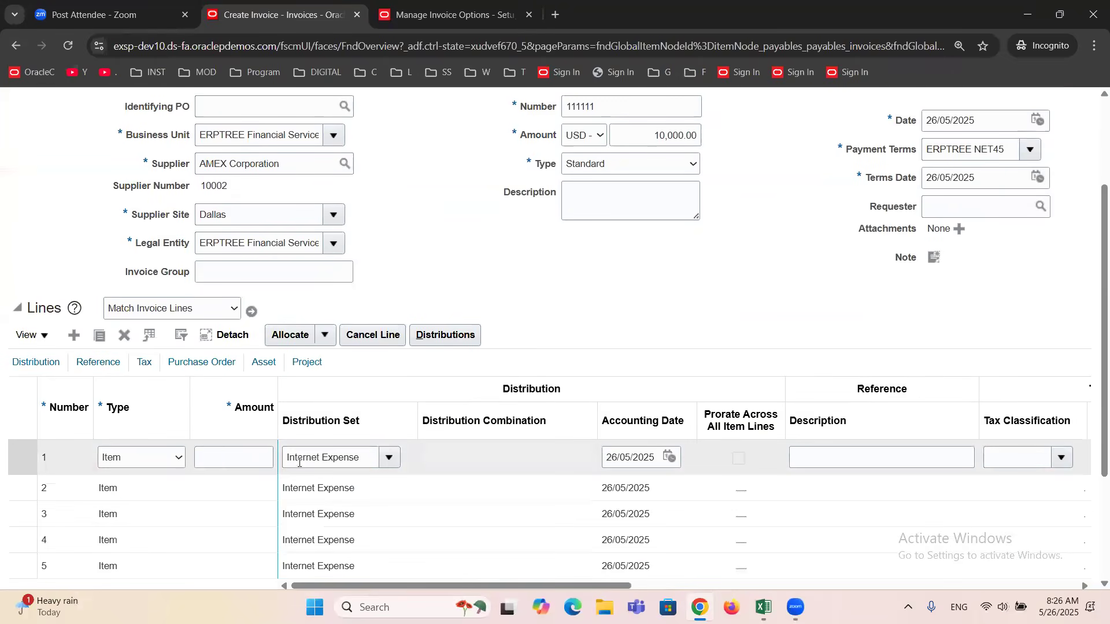
left_click(242, 456)
type("10000")
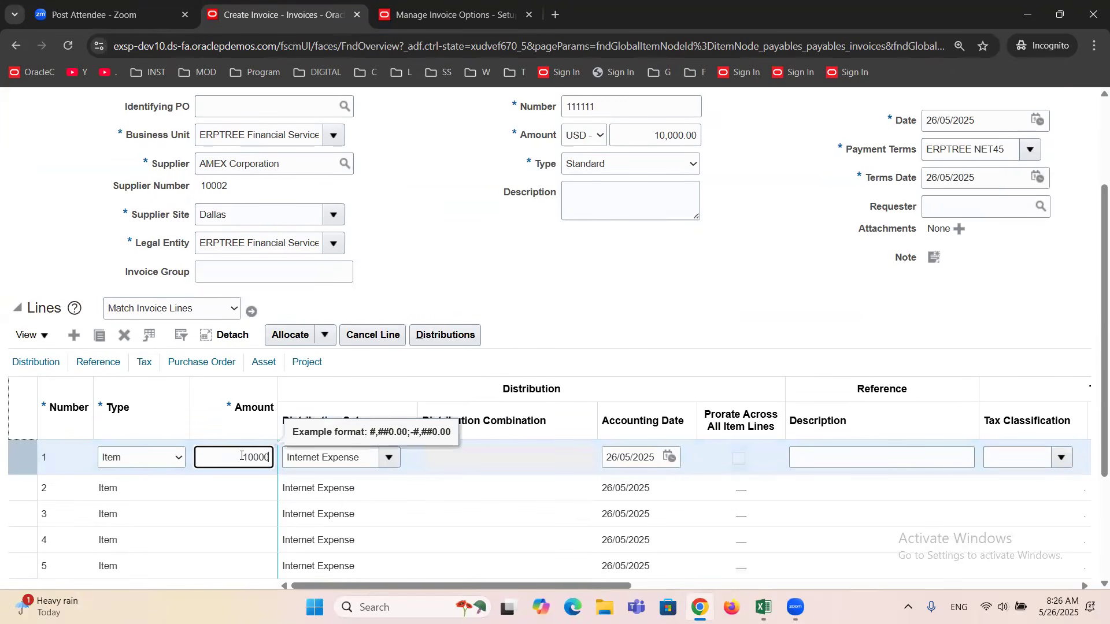
key("Tab")
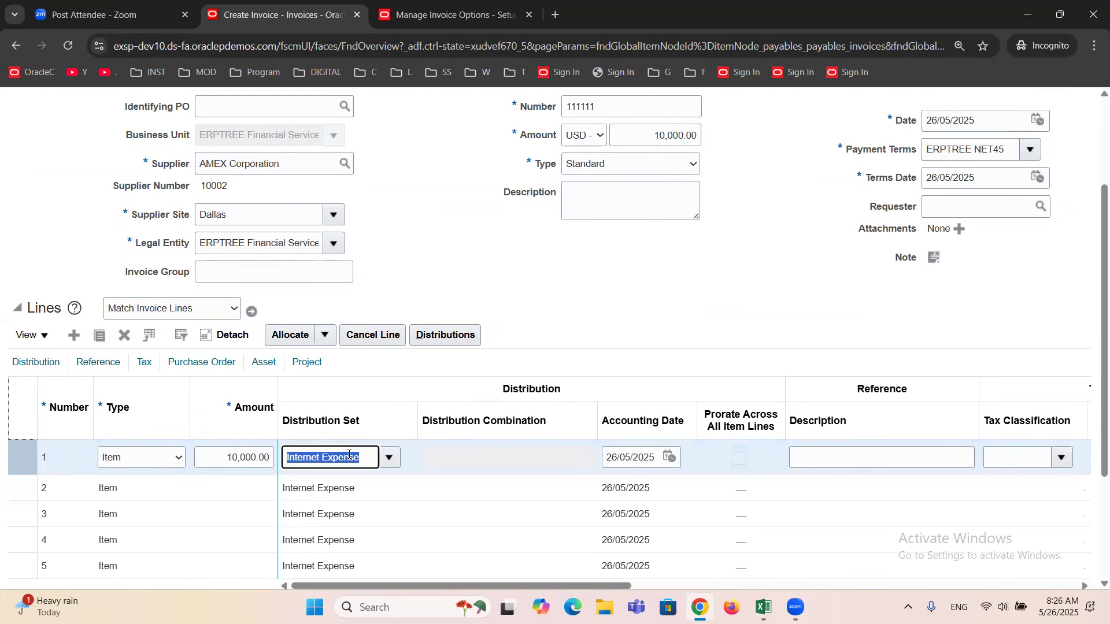
Set the distribution set of line 1 to Computers and review it with the line amount.
double_click(226, 213)
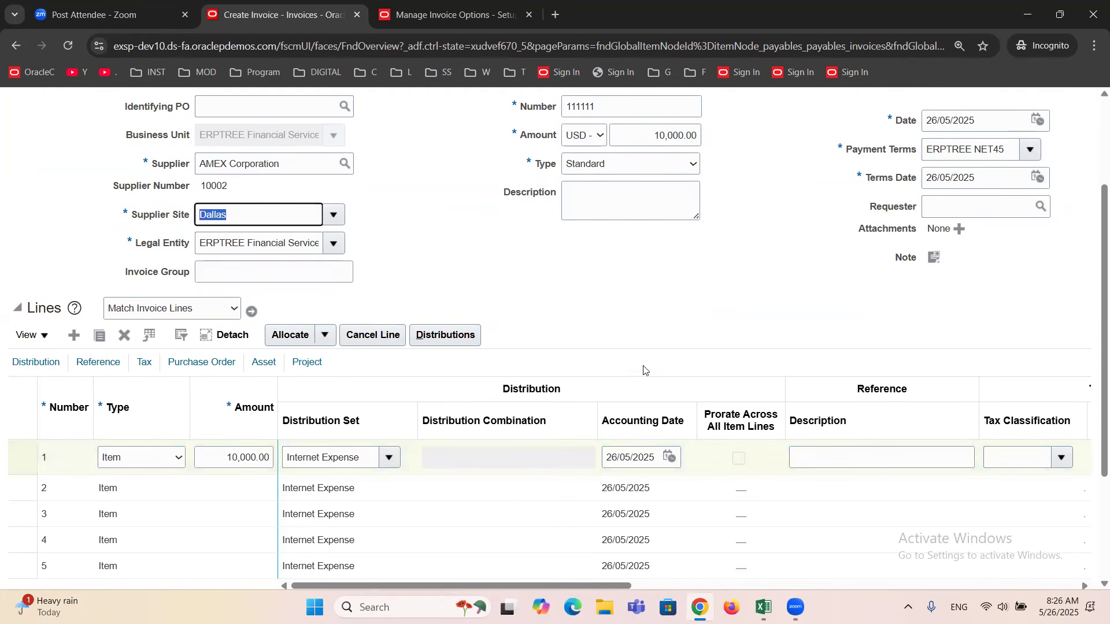
left_click(388, 459)
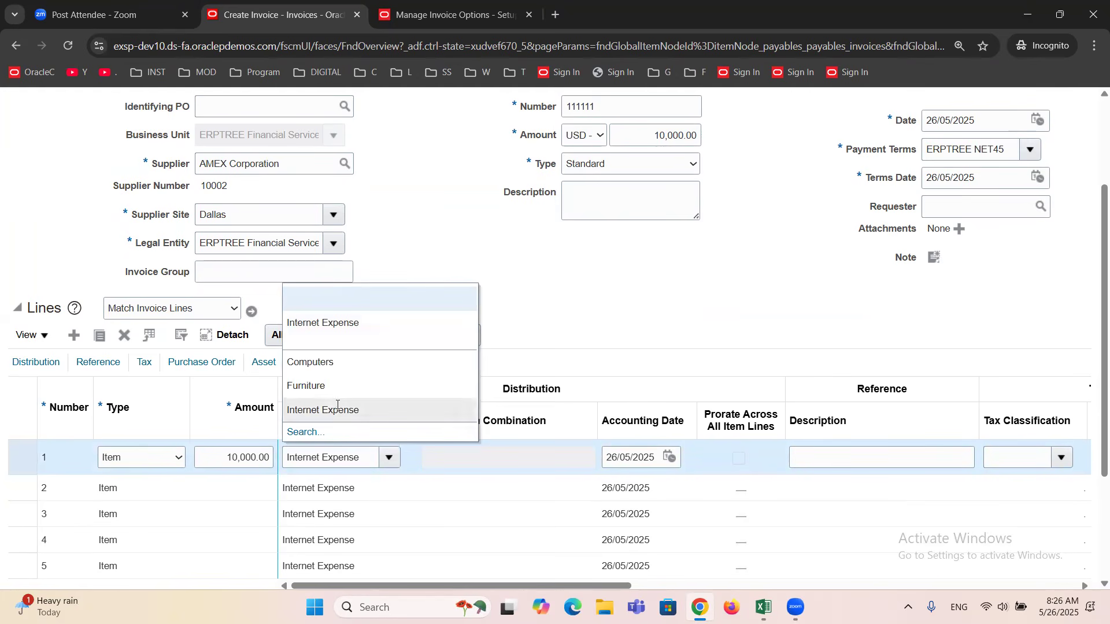
left_click(322, 363)
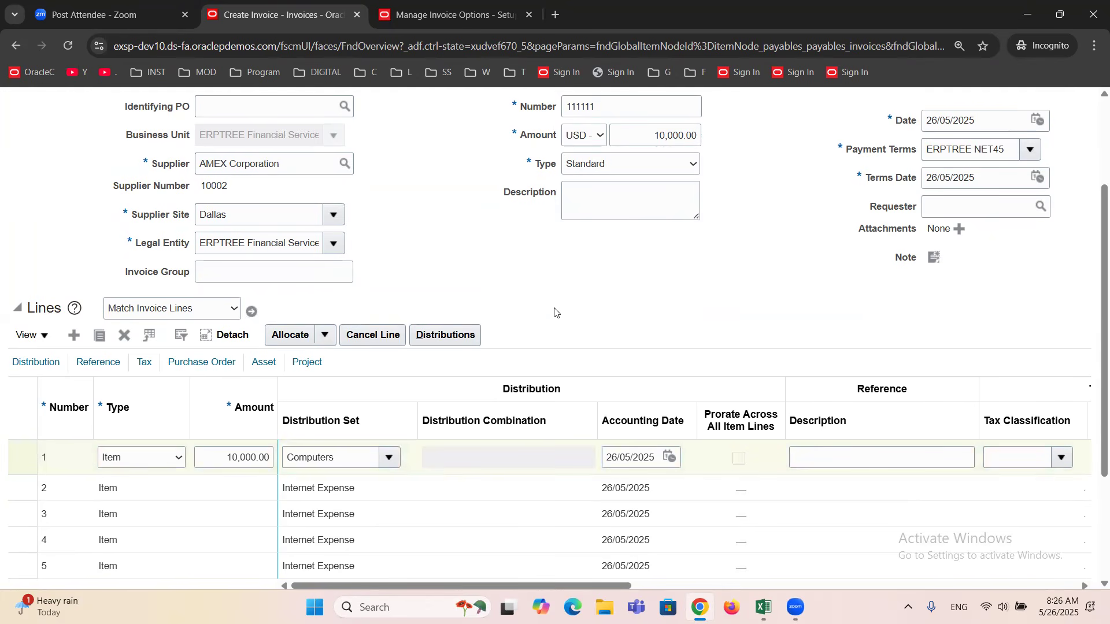
scroll(555, 312, "down", 3)
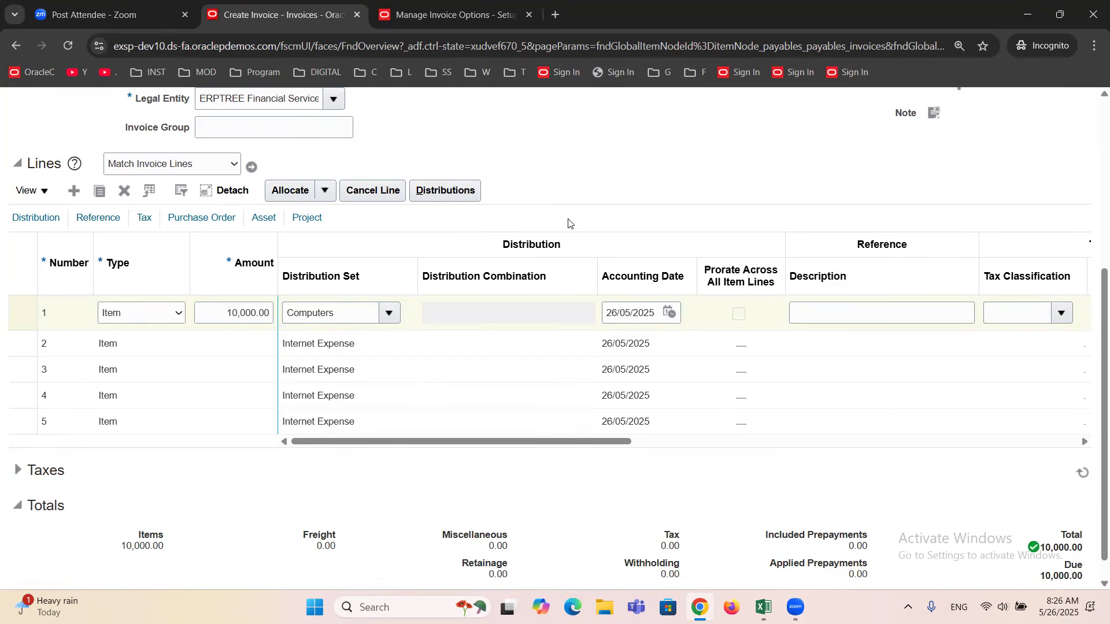
scroll(569, 224, "up", 3)
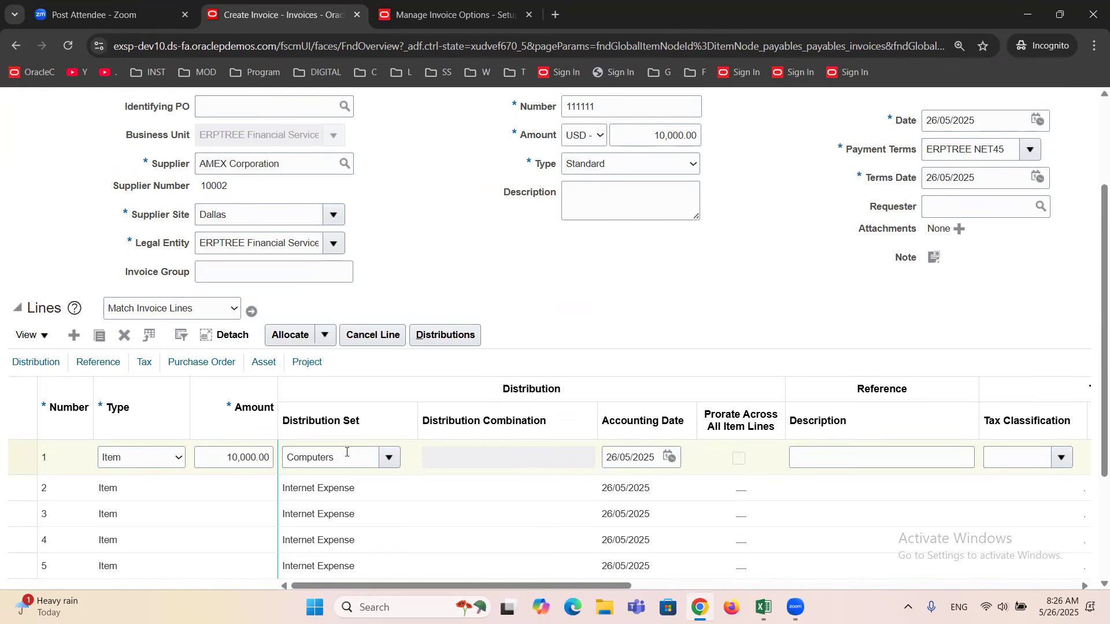
left_click_drag(215, 454, 273, 461)
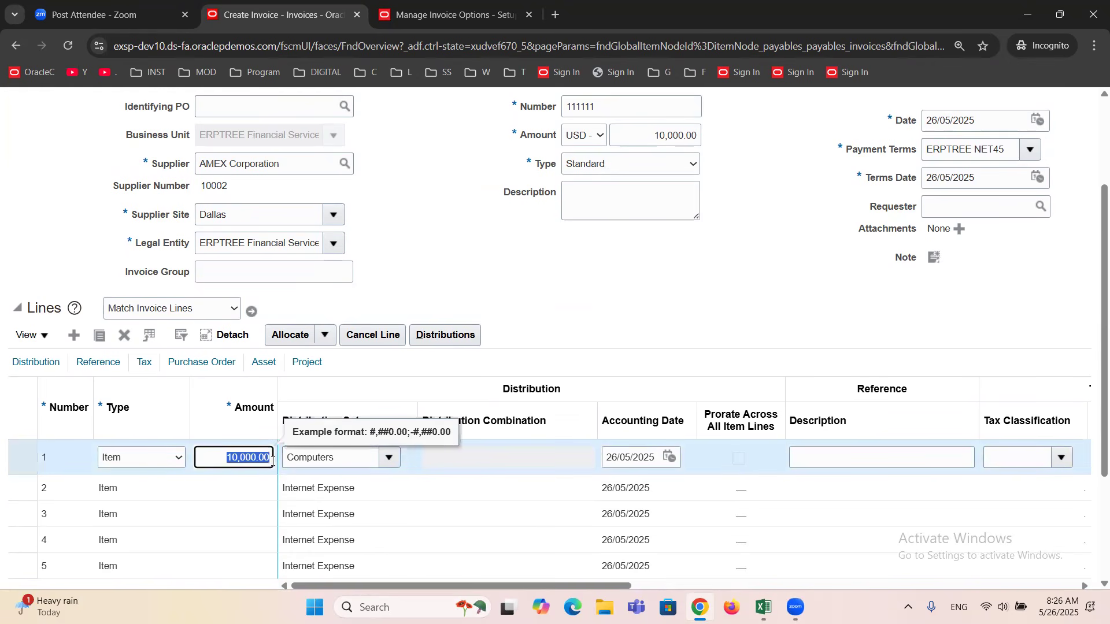
left_click(348, 460)
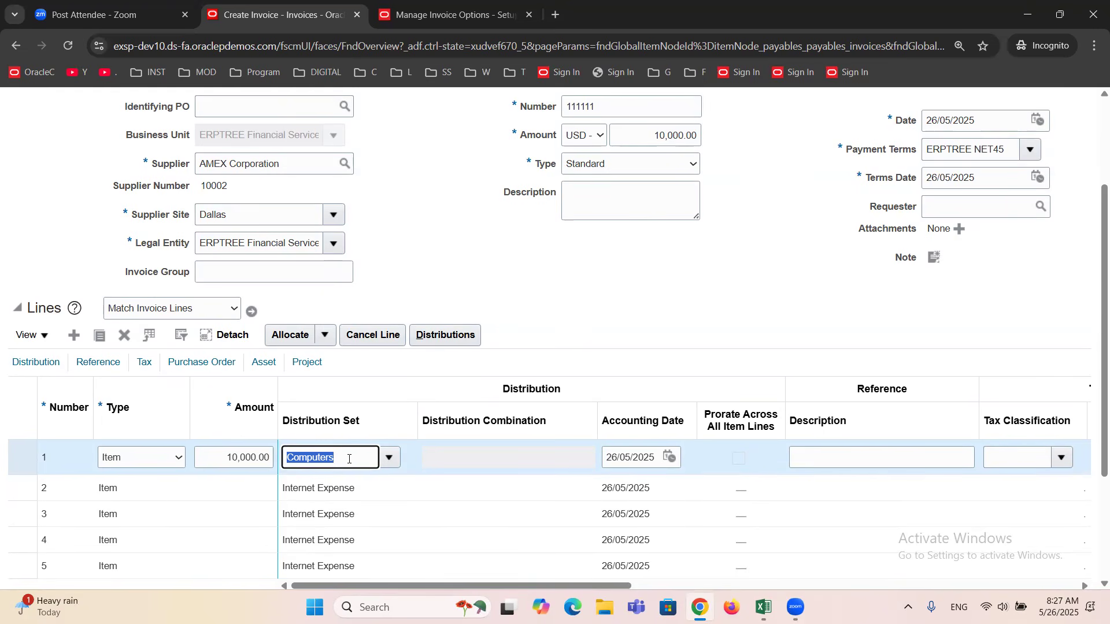
Examine line 1's distributions, widening the Distribution Combination column and checking the account segment of each combination, and close them.
left_click(442, 334)
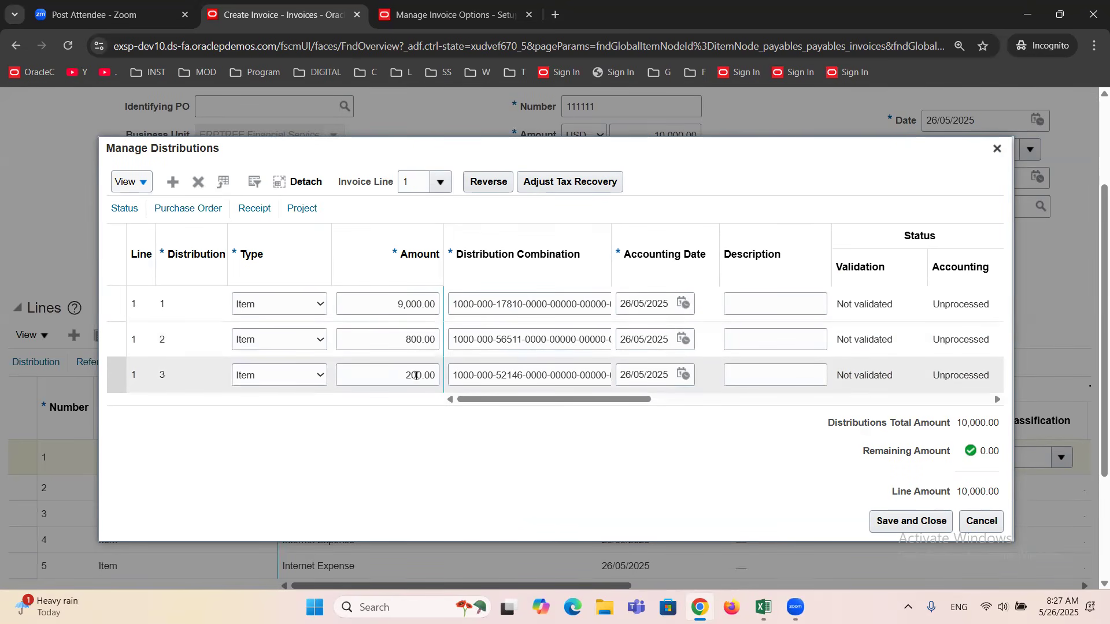
left_click_drag(610, 236, 693, 243)
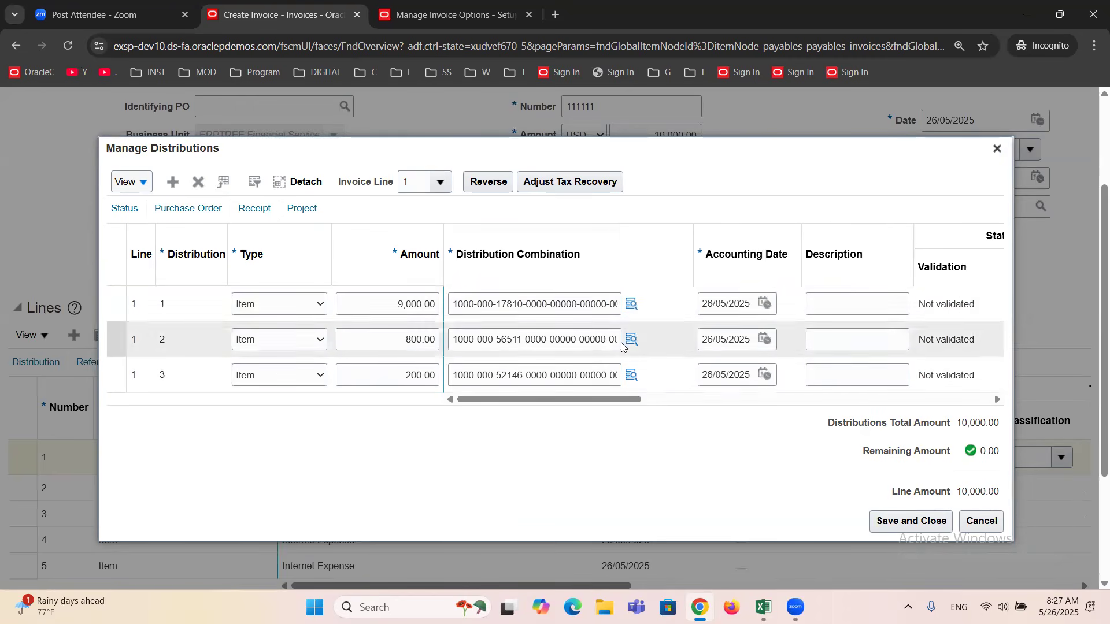
left_click(629, 303)
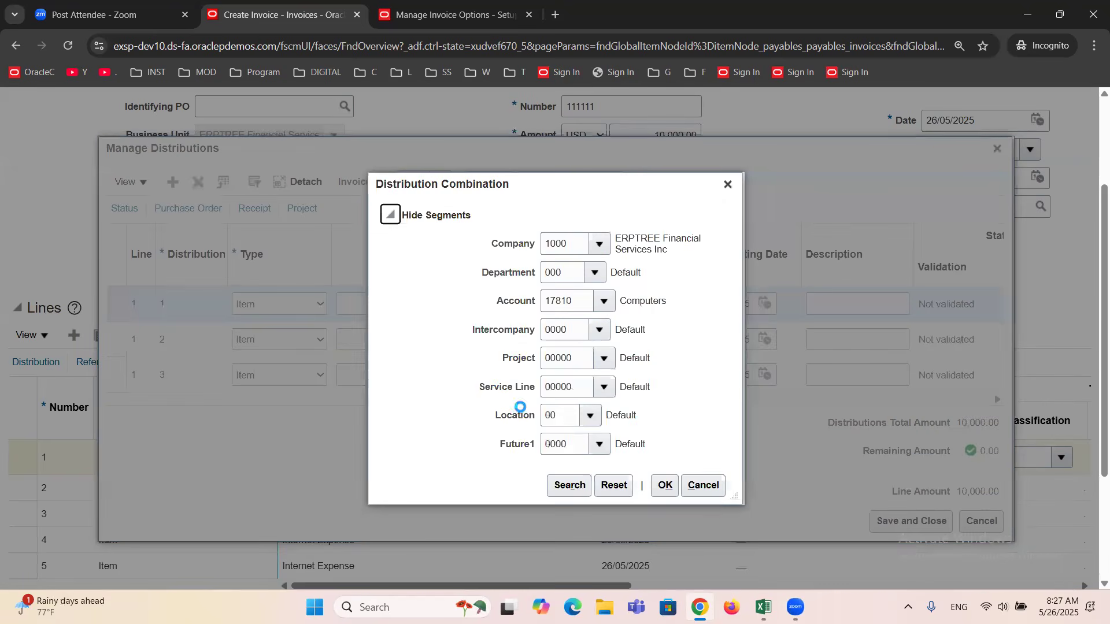
left_click(727, 184)
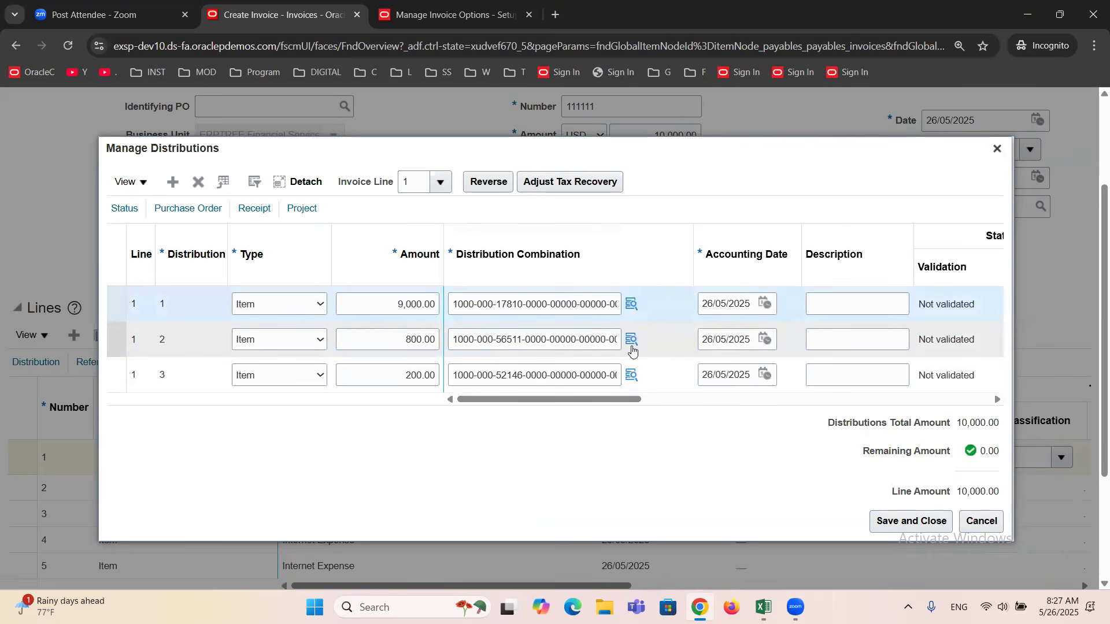
left_click(631, 346)
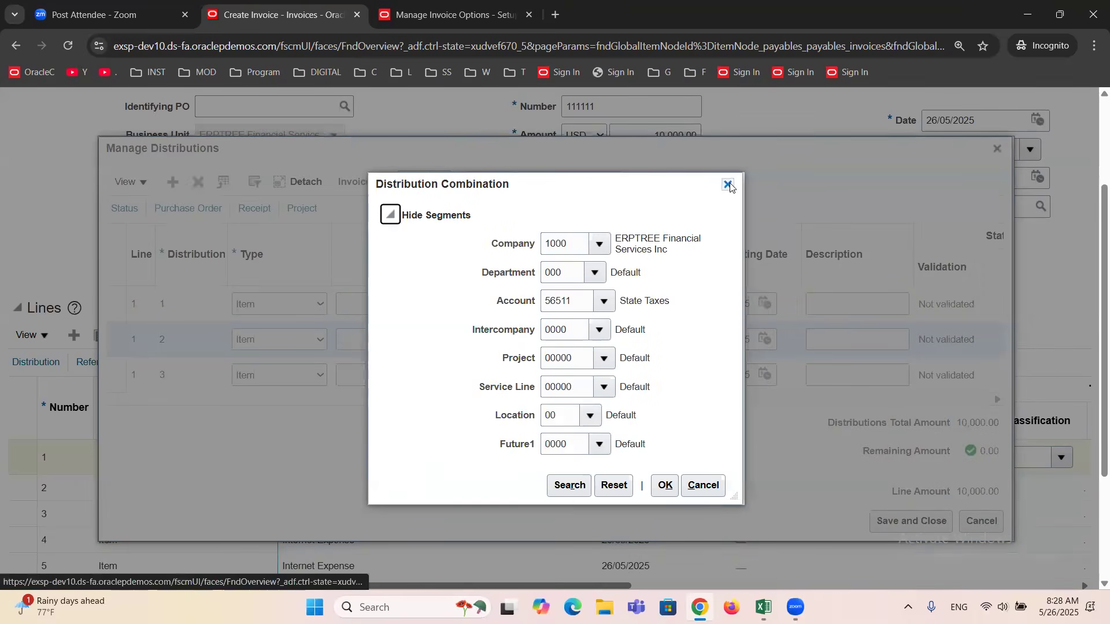
left_click(728, 184)
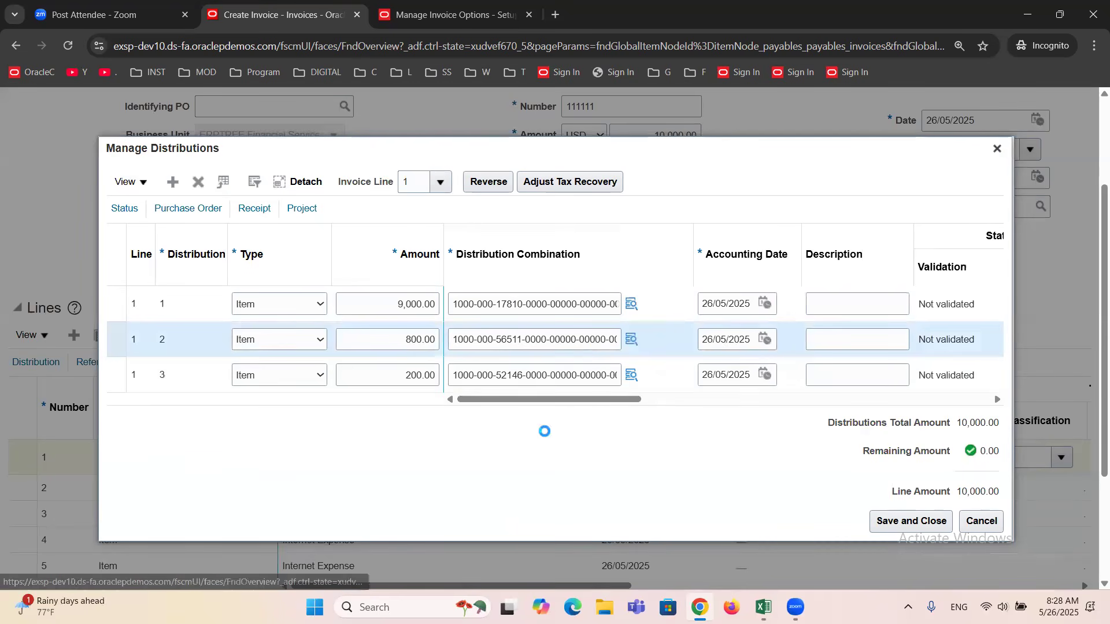
left_click(631, 376)
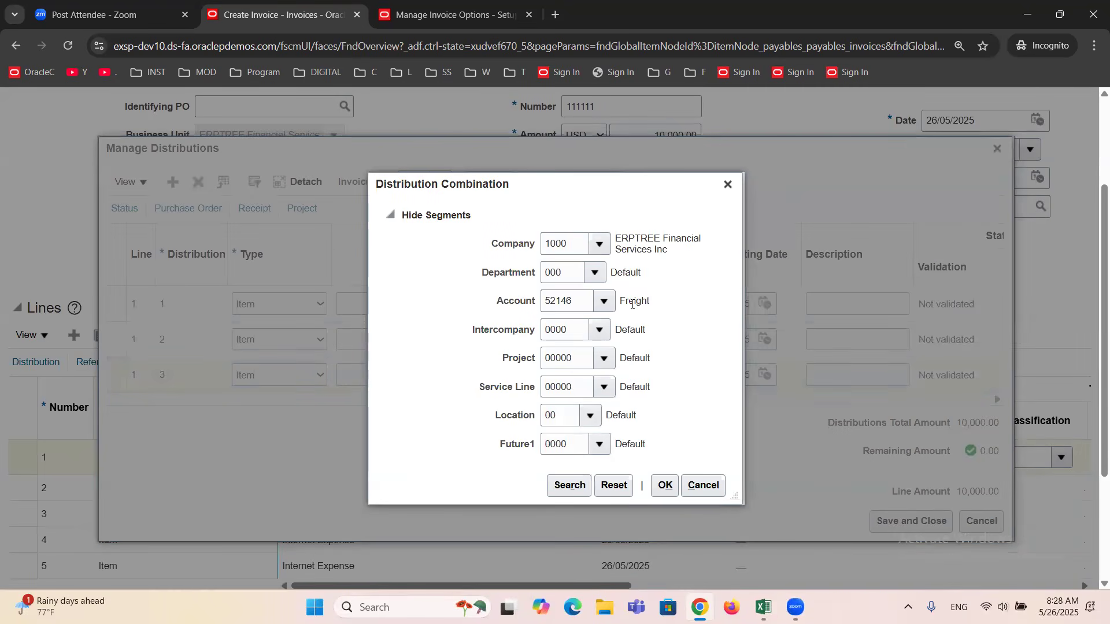
double_click(632, 300)
left_click(728, 184)
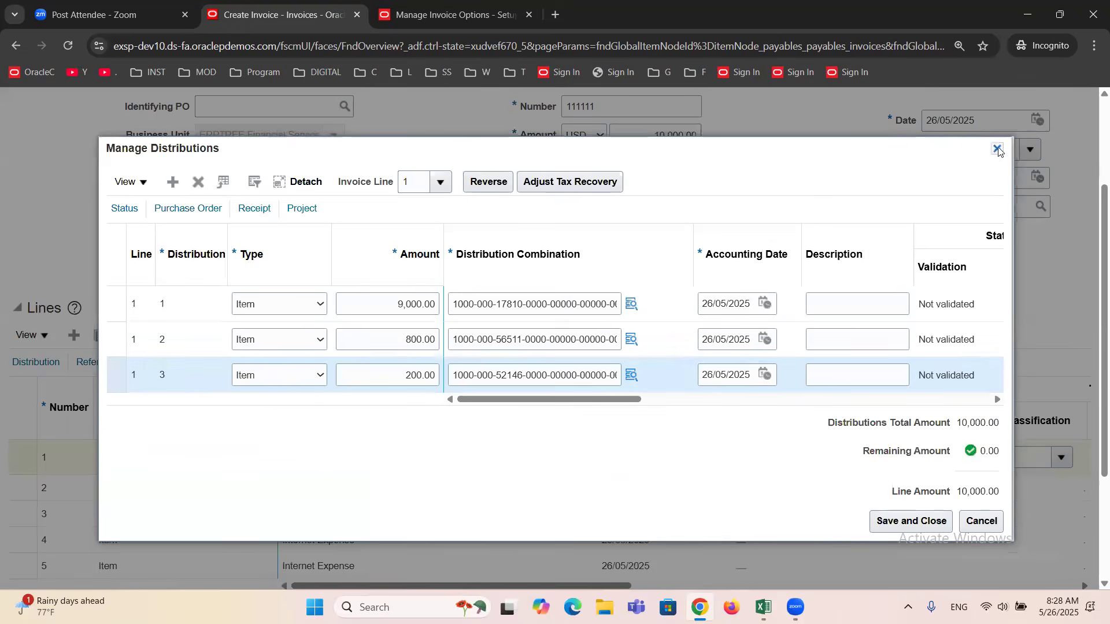
left_click(998, 149)
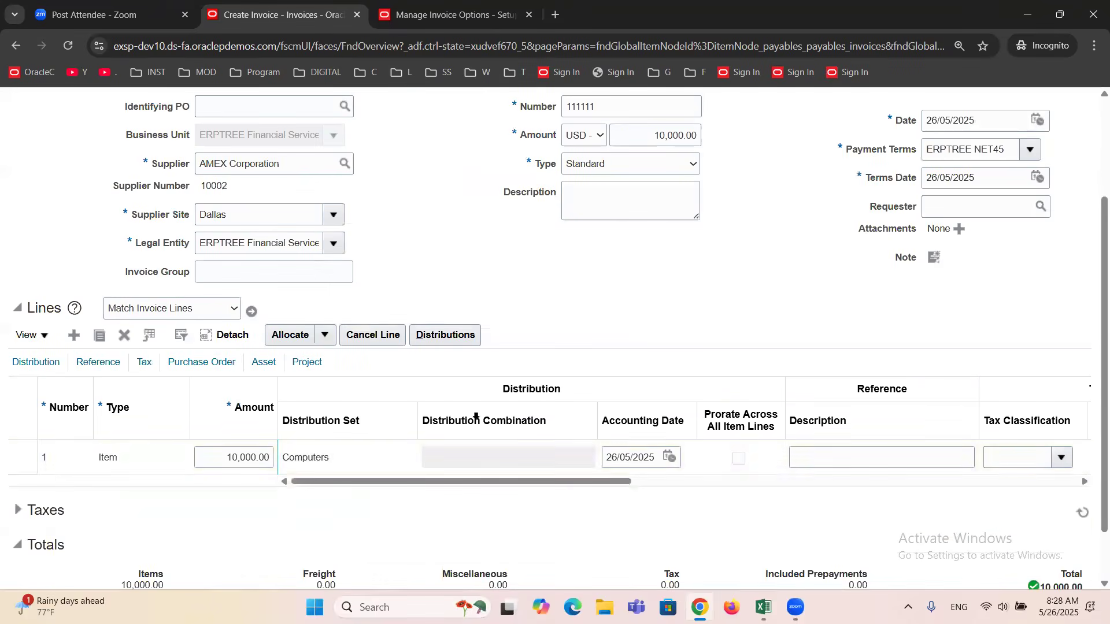
left_click(333, 464)
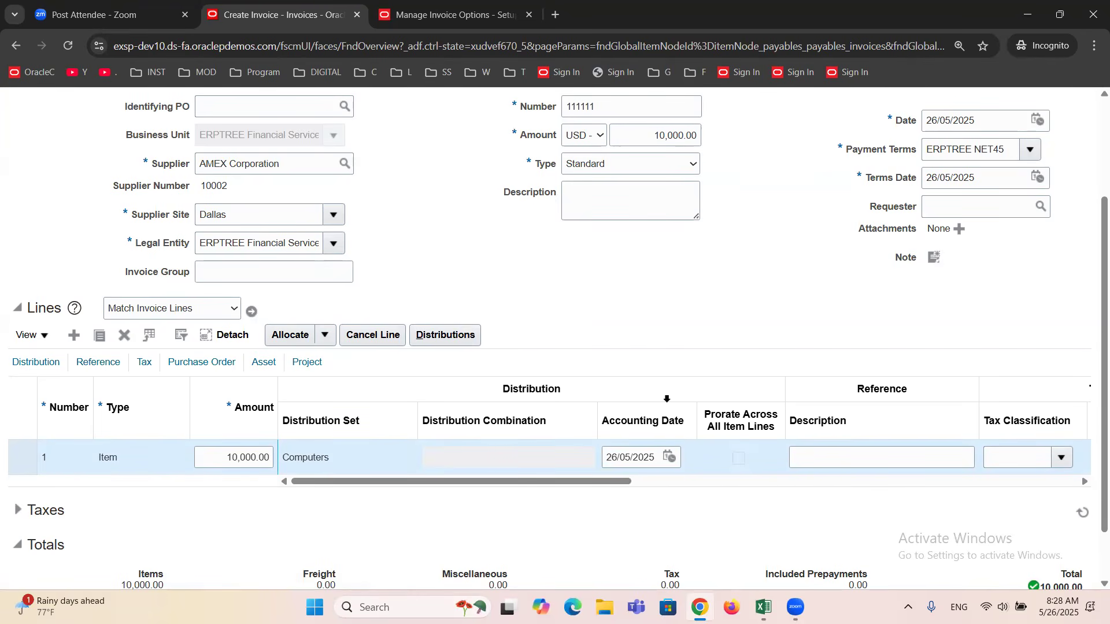
scroll(444, 459, "up", 2)
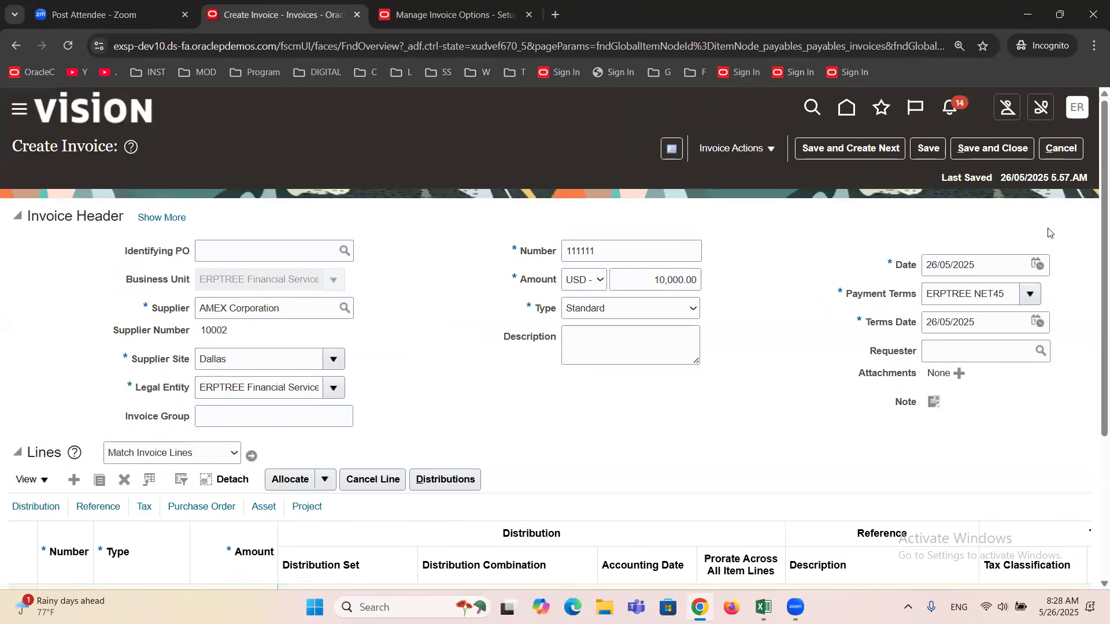
Leave the current invoice and start a new invoice for the supplier AMEX Corporation.
left_click(1062, 149)
left_click(1079, 265)
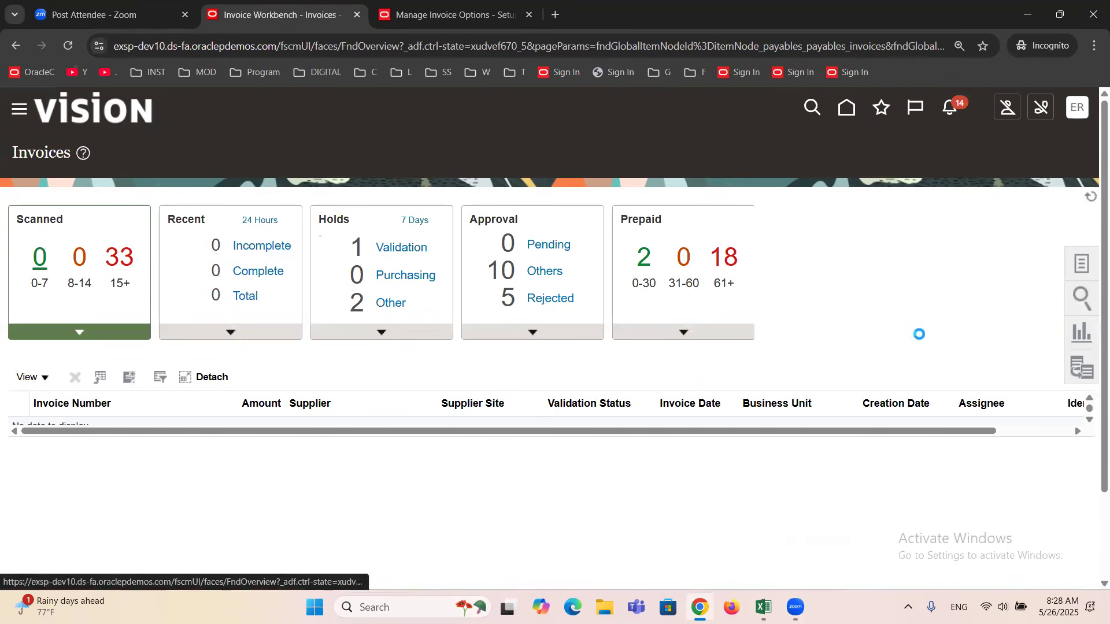
left_click(963, 162)
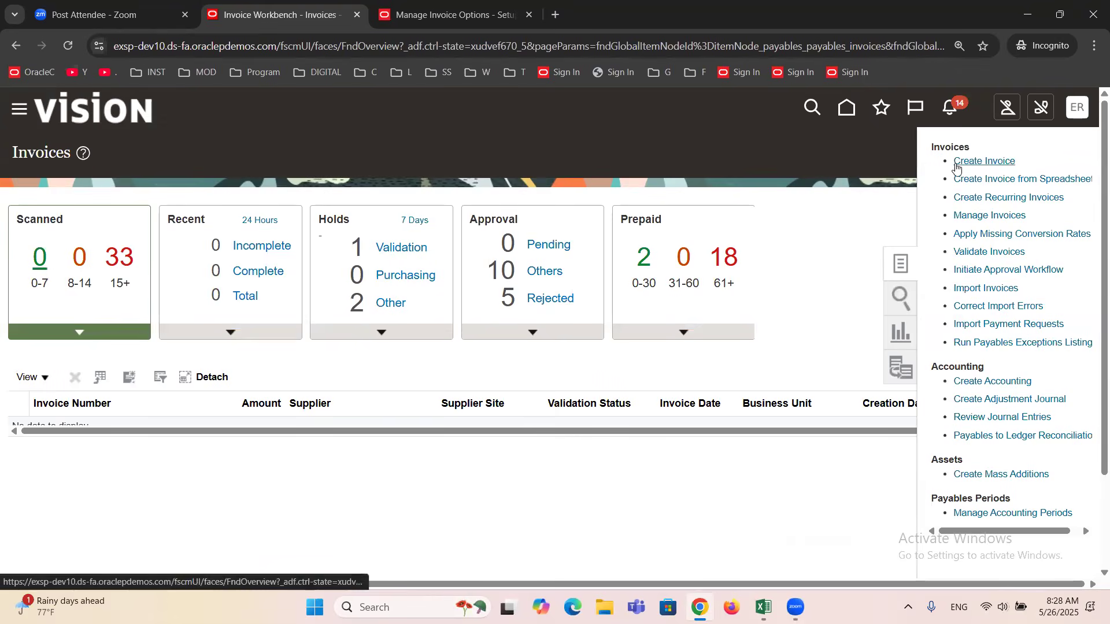
left_click(258, 312)
type("amex")
key("Tab")
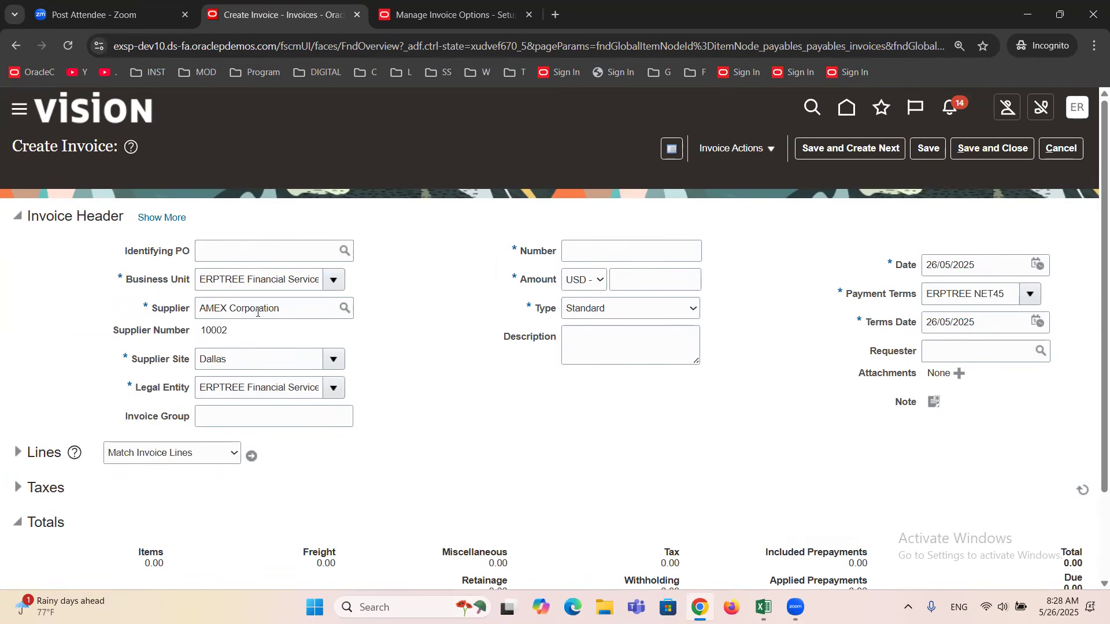
Set the new invoice's number to 111111 and its amount to 10,000.00 USD.
left_click(594, 260)
type("111111")
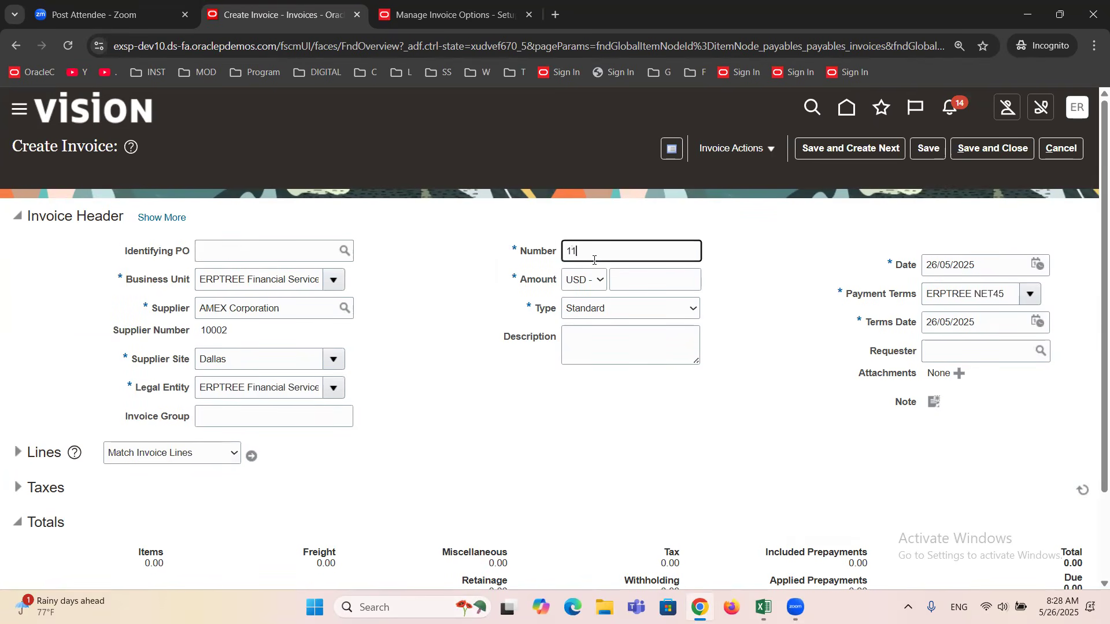
key("Tab")
key("Tab")
type("10,000")
key("Tab")
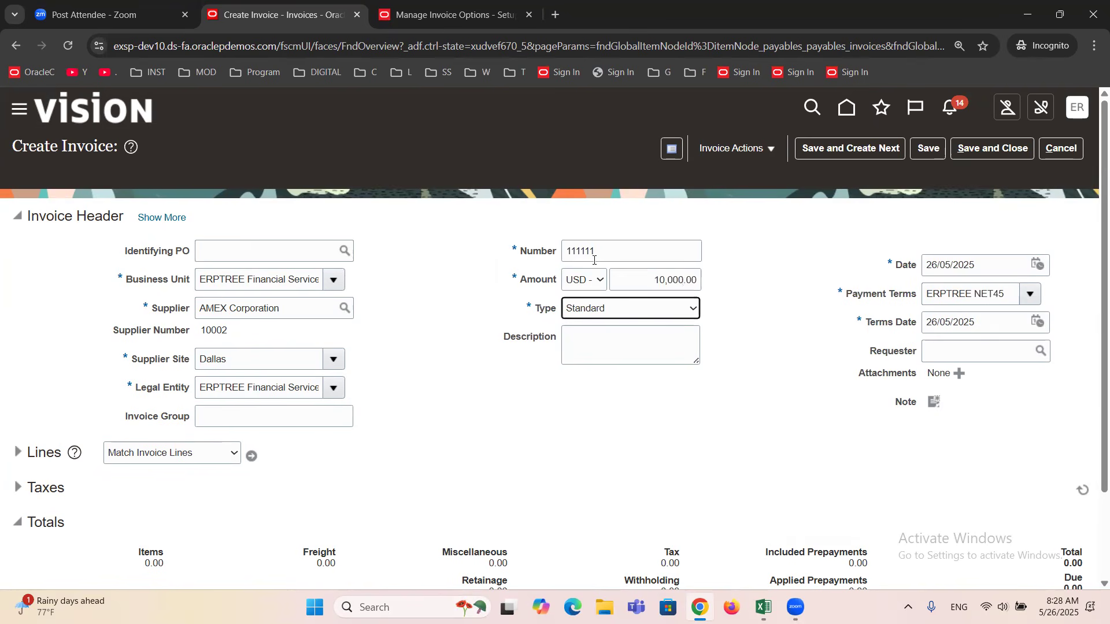
Expand the invoice lines and give line 1 an amount of 10,000.00 and the distribution set Furniture.
left_click(18, 453)
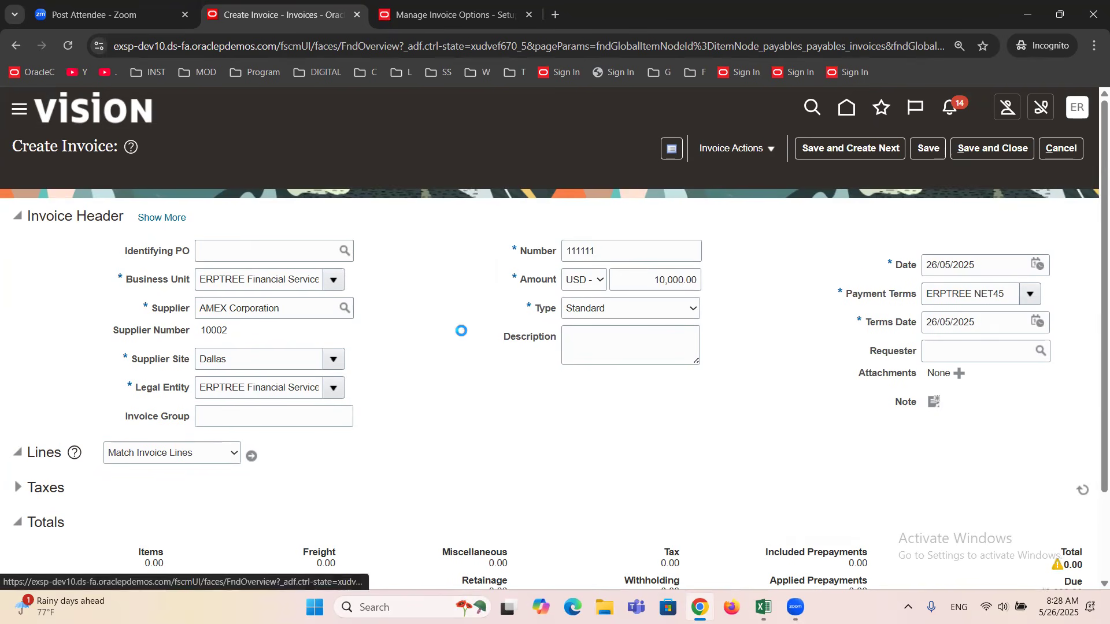
scroll(370, 382, "down", 1)
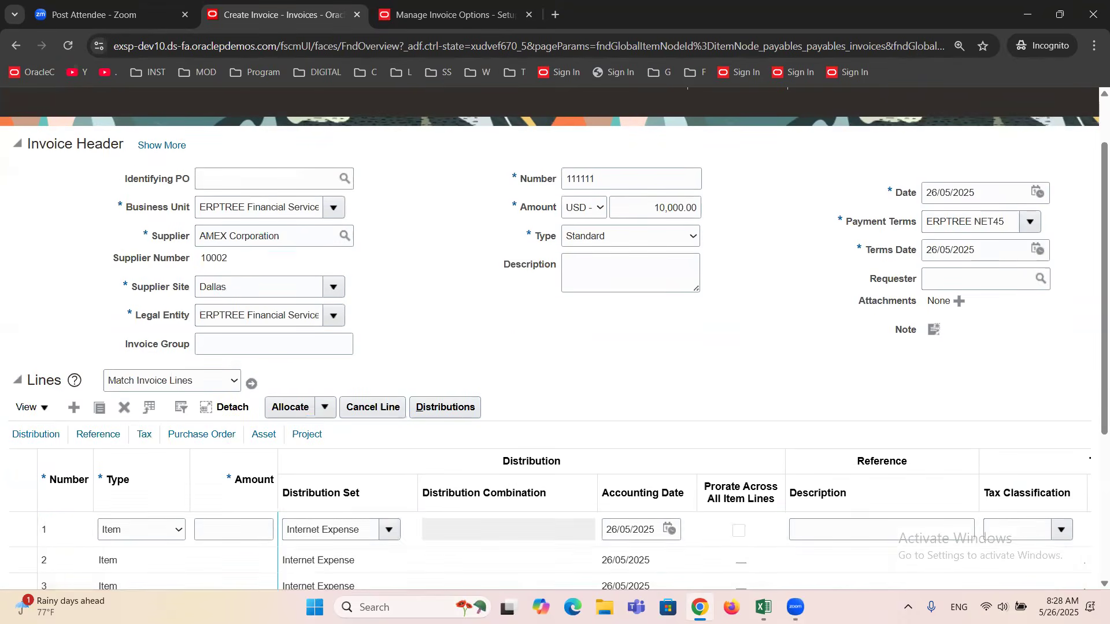
left_click(214, 536)
type("10000")
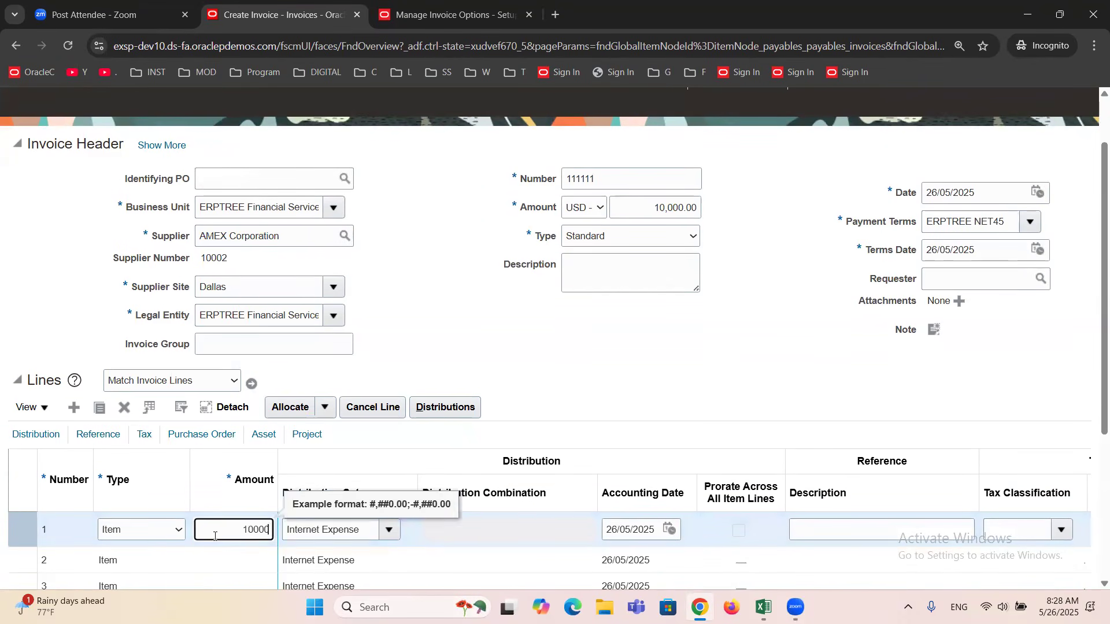
key("Tab")
left_click(390, 532)
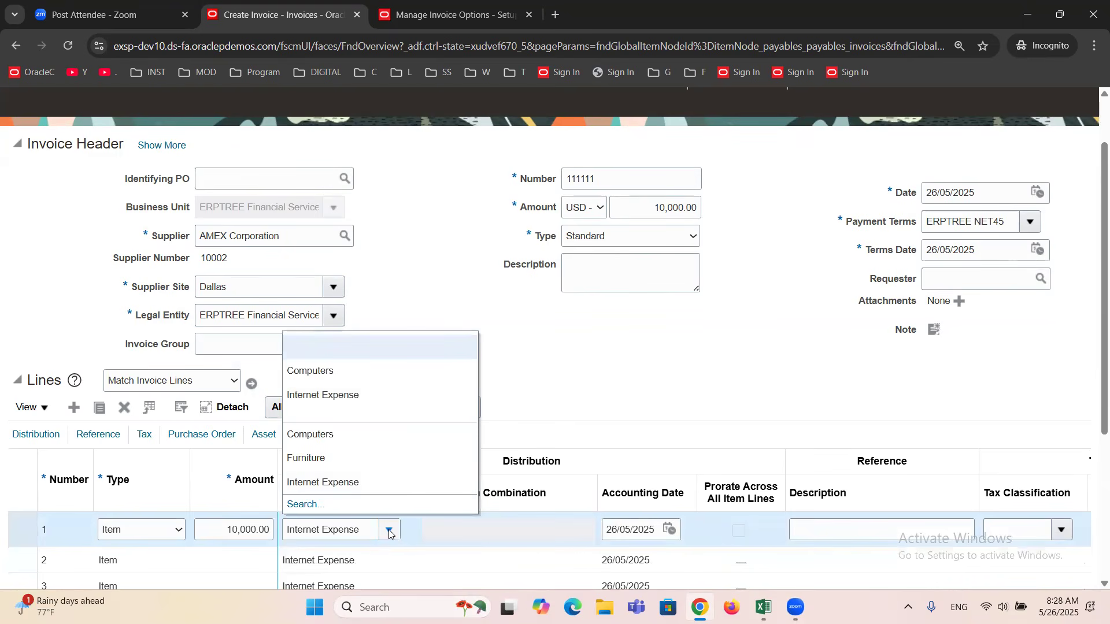
left_click(338, 459)
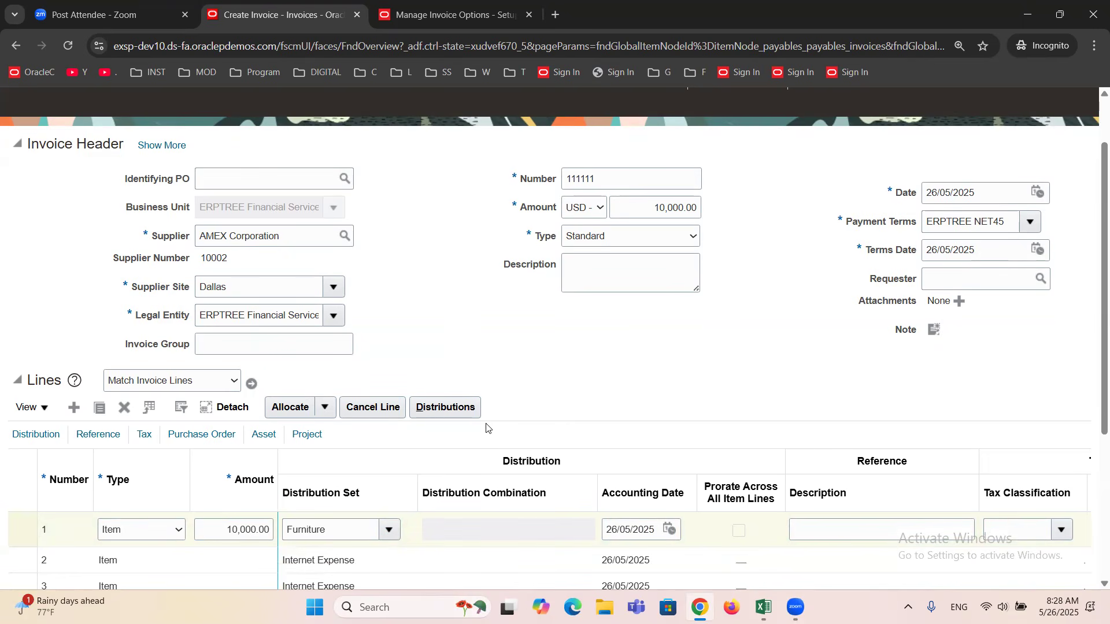
Try to open line 1's distributions, then change the invoice number to 1111112.
left_click(448, 409)
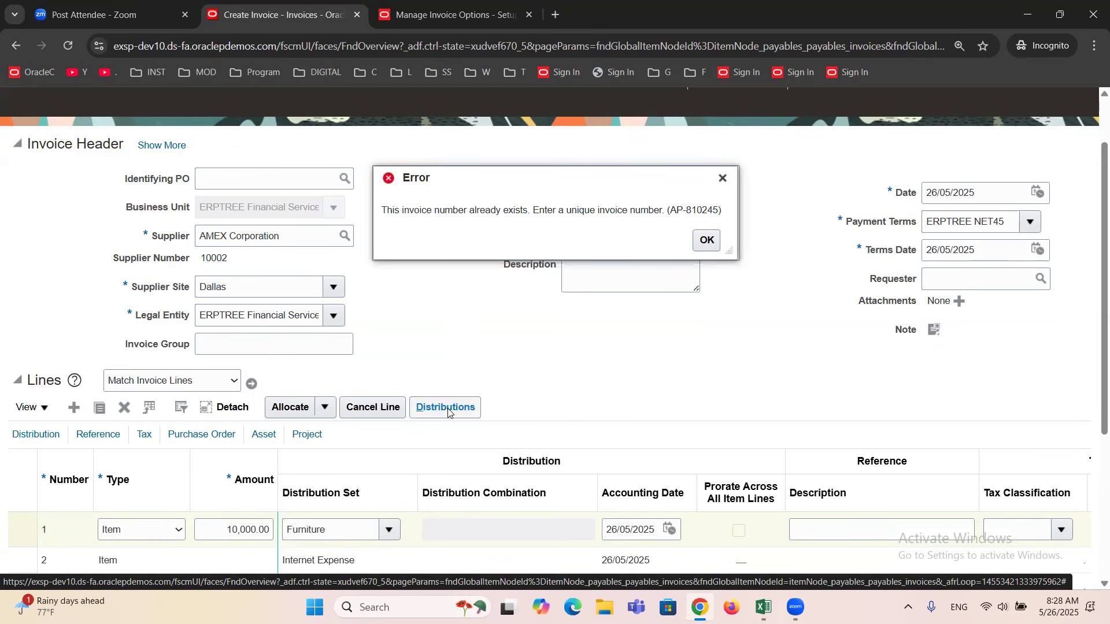
left_click(722, 178)
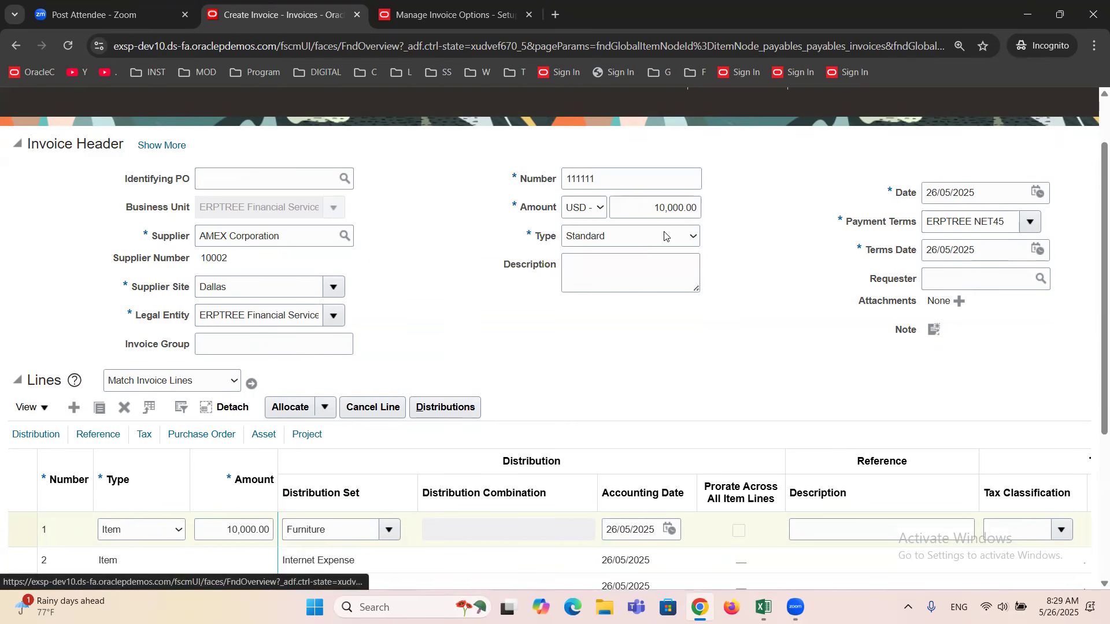
left_click(623, 181)
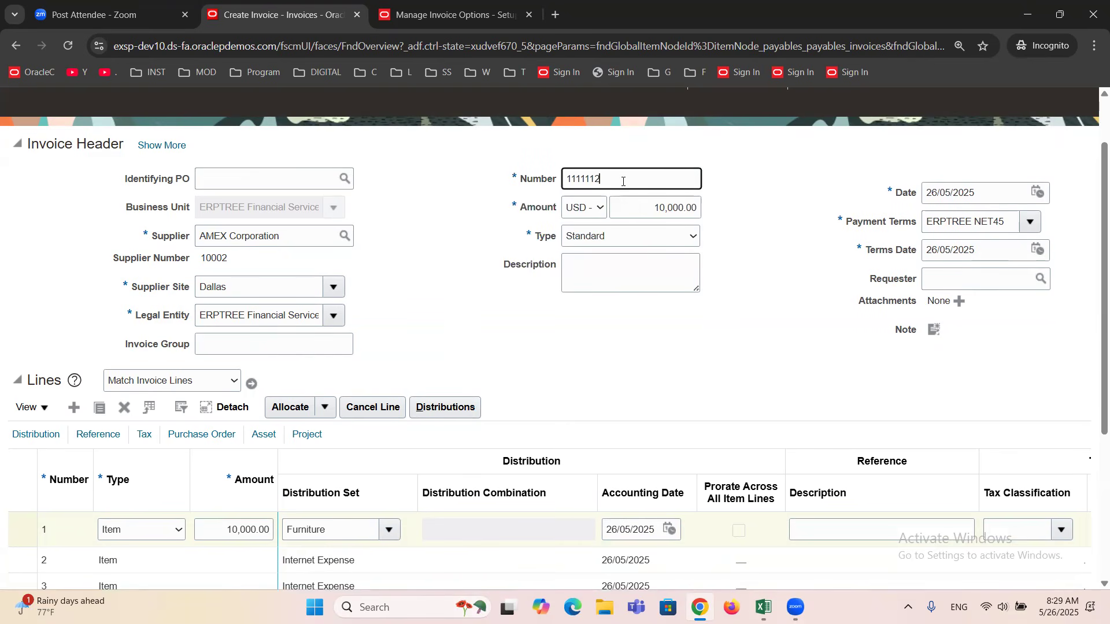
Open line 1's distributions, choosing to continue despite the possible duplicate of invoice 111111.
left_click(429, 410)
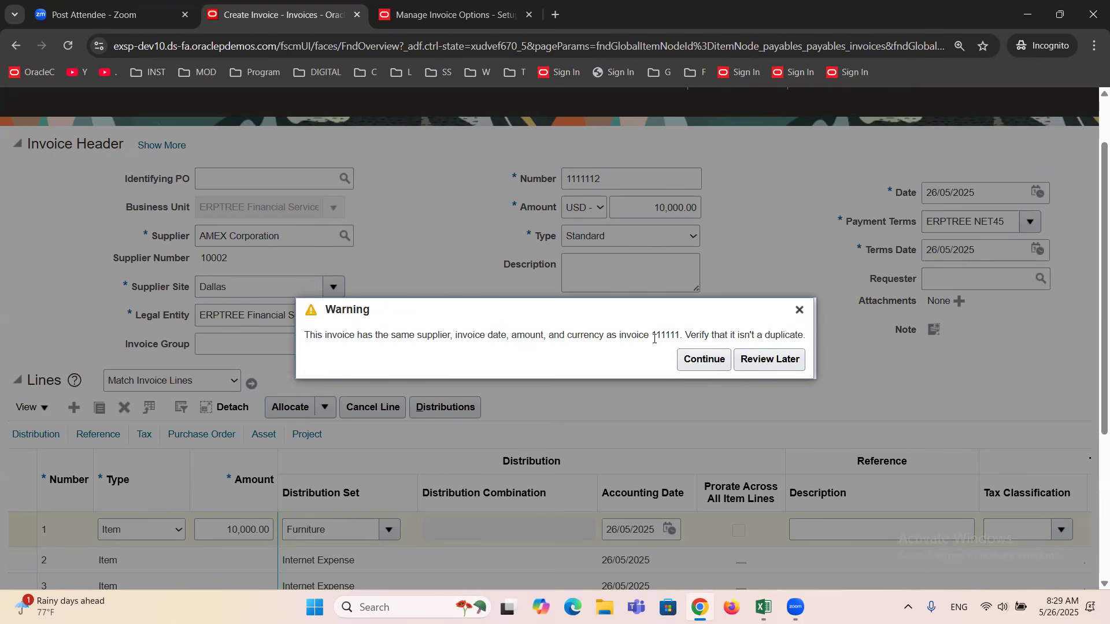
left_click_drag(681, 336, 658, 336)
left_click(675, 363)
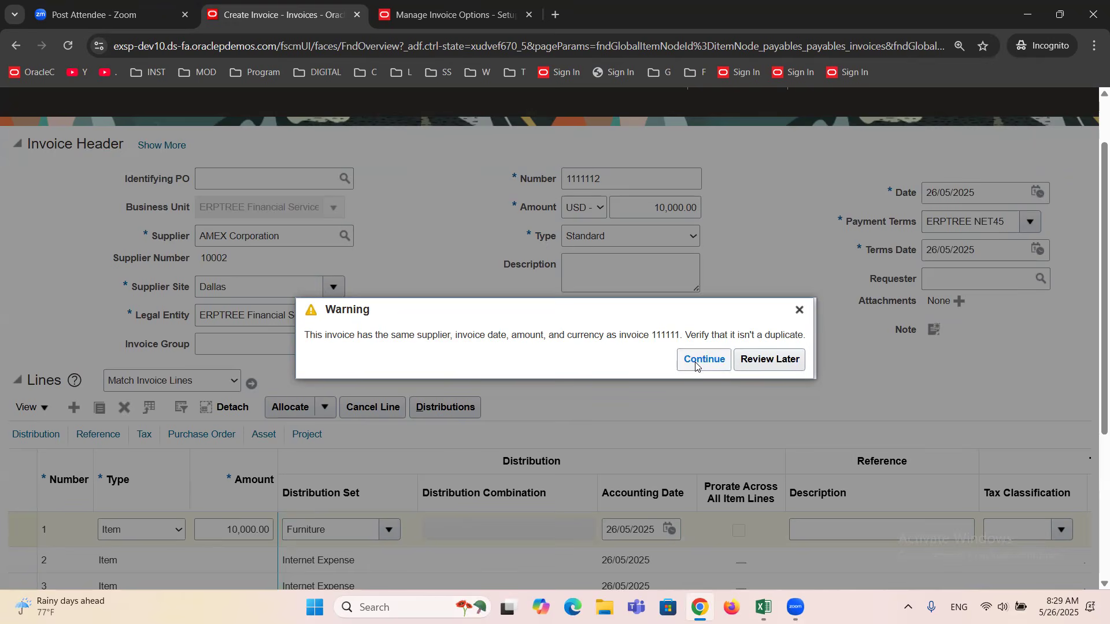
left_click(697, 361)
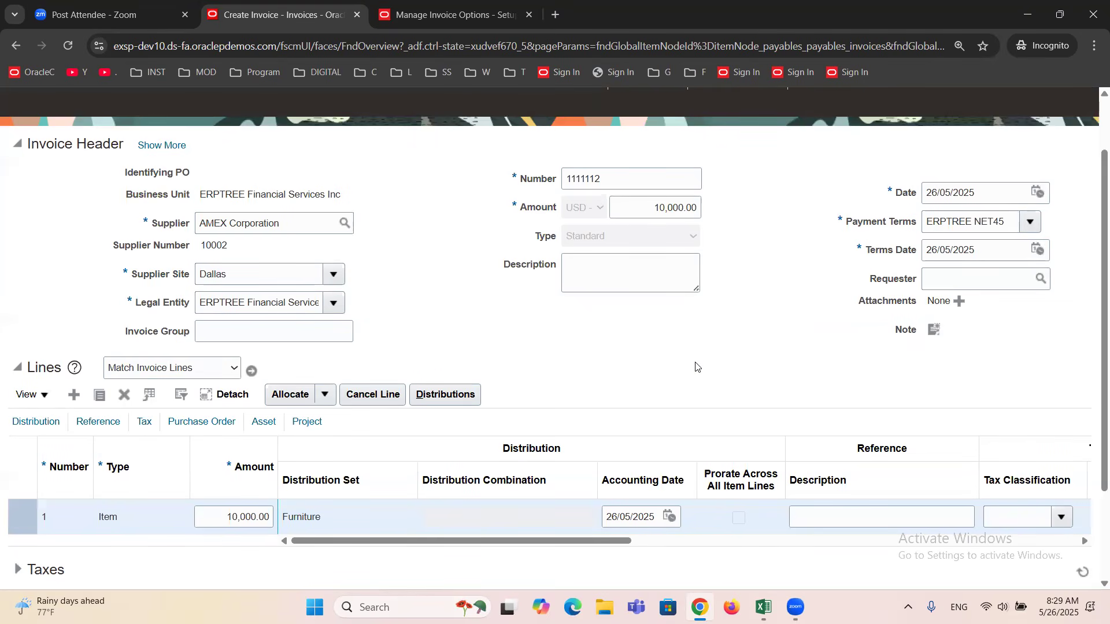
left_click(448, 398)
left_click(448, 398)
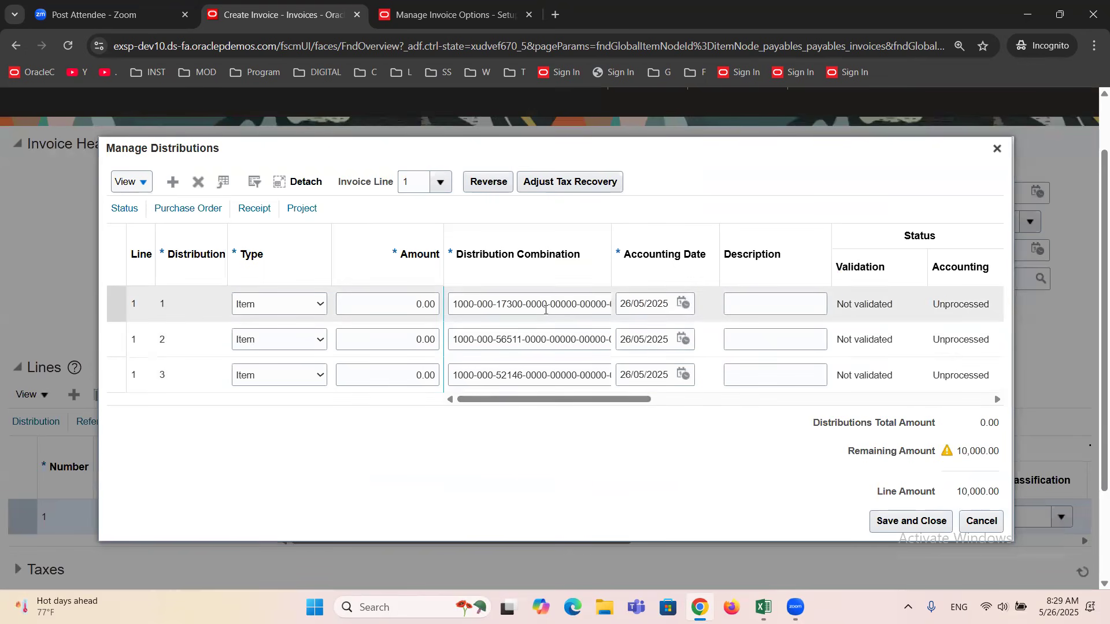
Set the amount of line 1's first distribution to 9,900.00 and of its second distribution to 50.00.
left_click(406, 307)
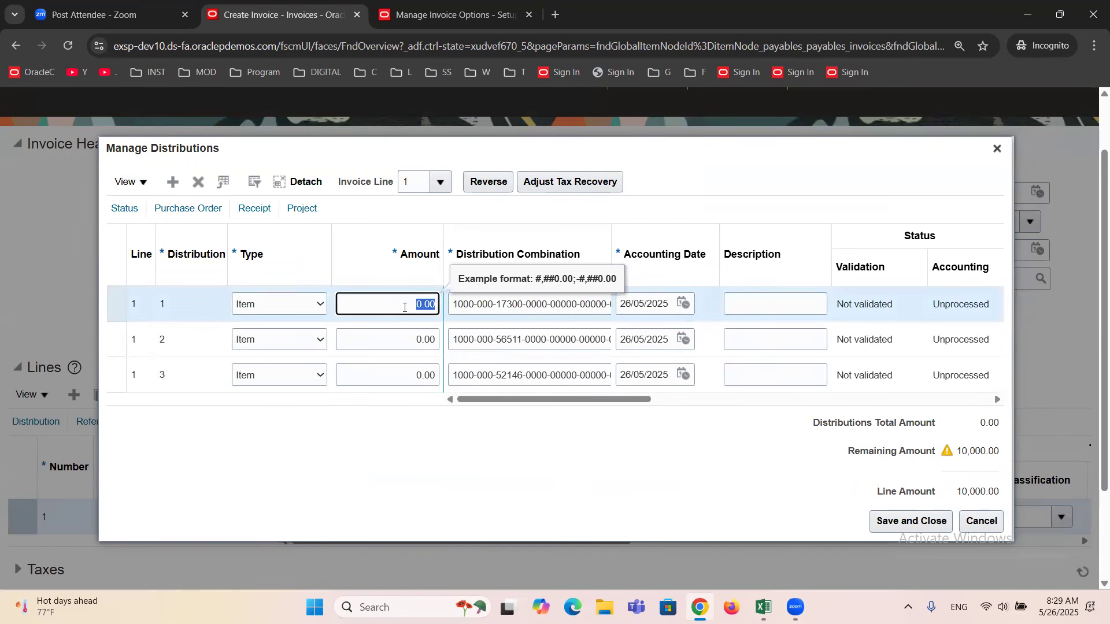
type("9,")
type("900")
left_click(420, 338)
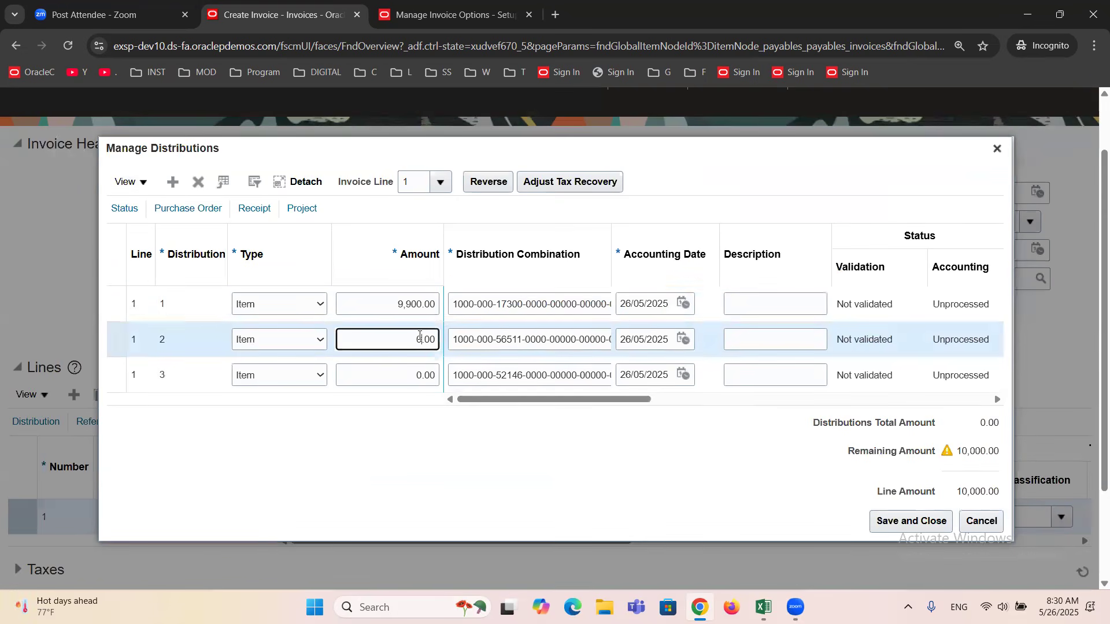
type("25")
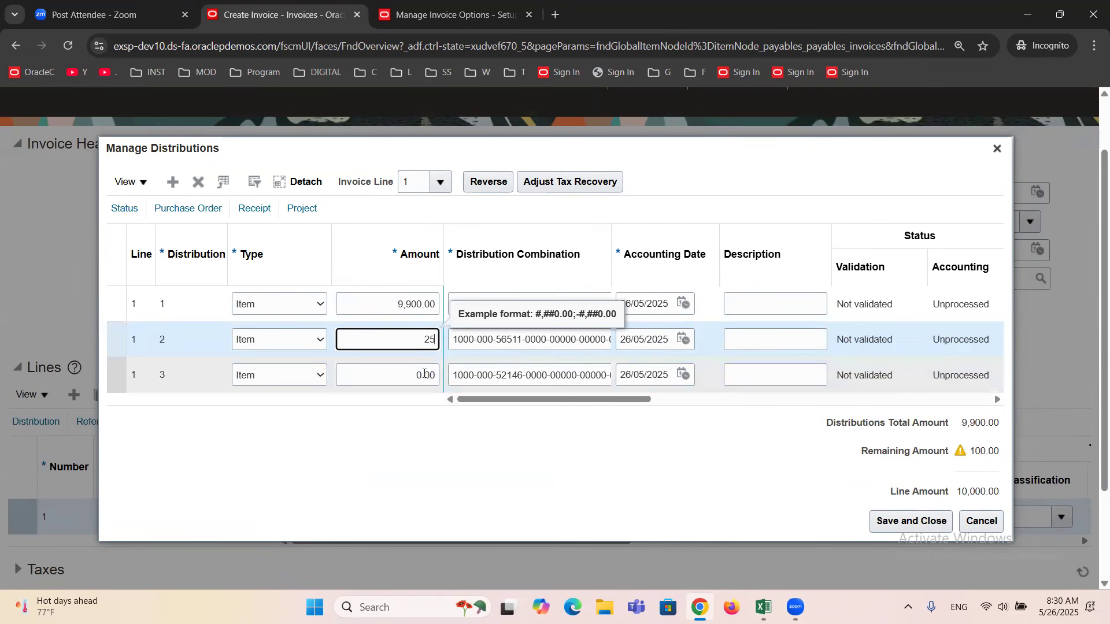
key("BackSpace")
key("BackSpace")
type("5")
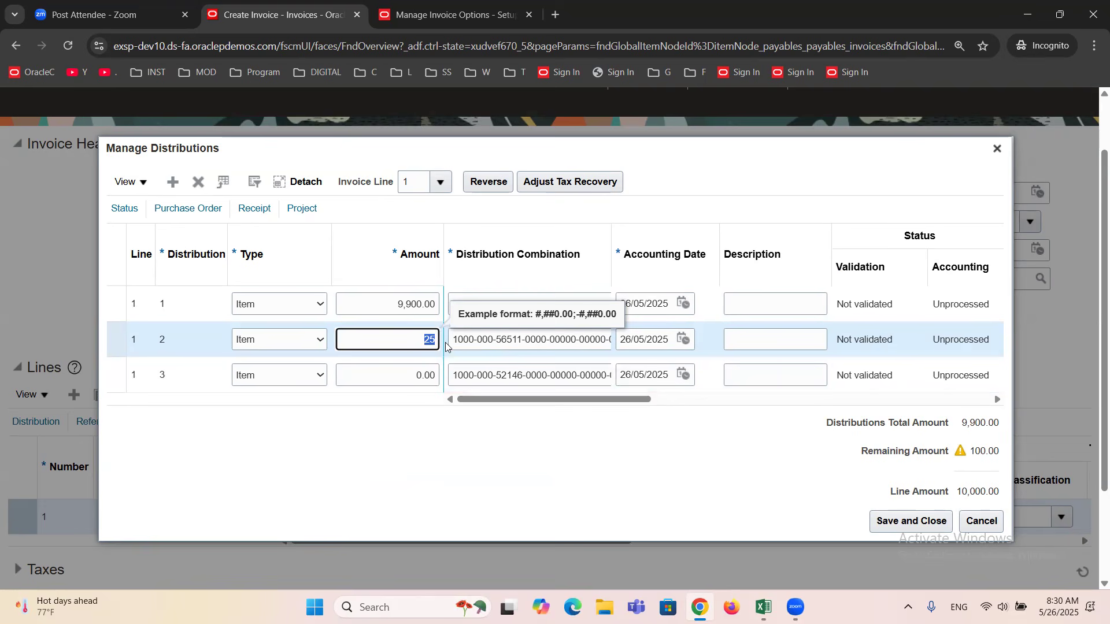
type("0")
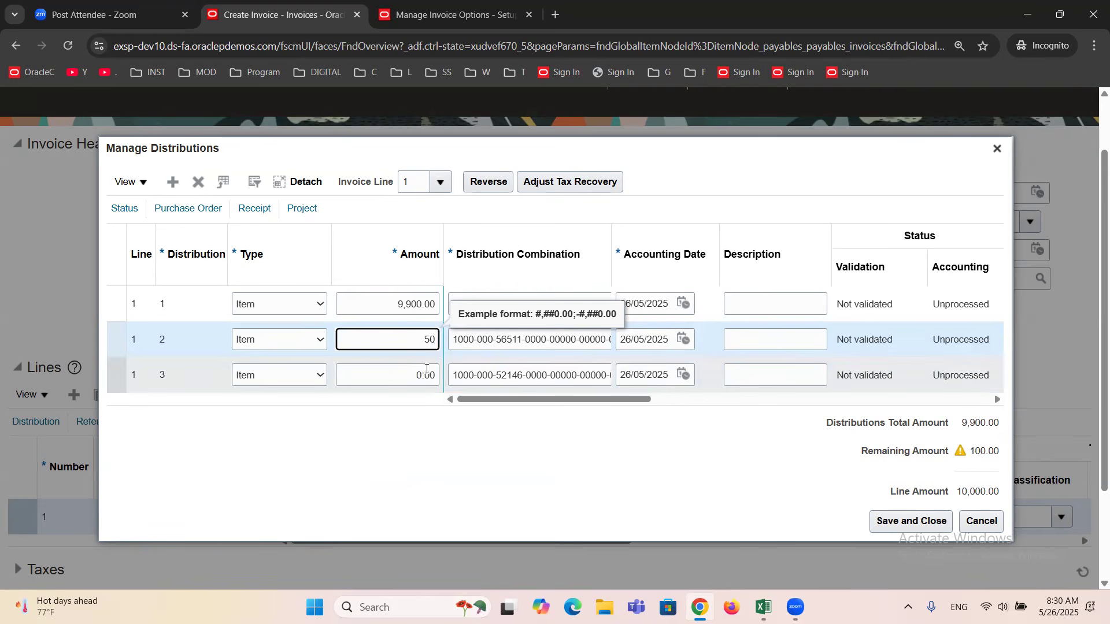
Set the amount of the third distribution to 50.00 and save and close the distributions.
key("Down")
type("5")
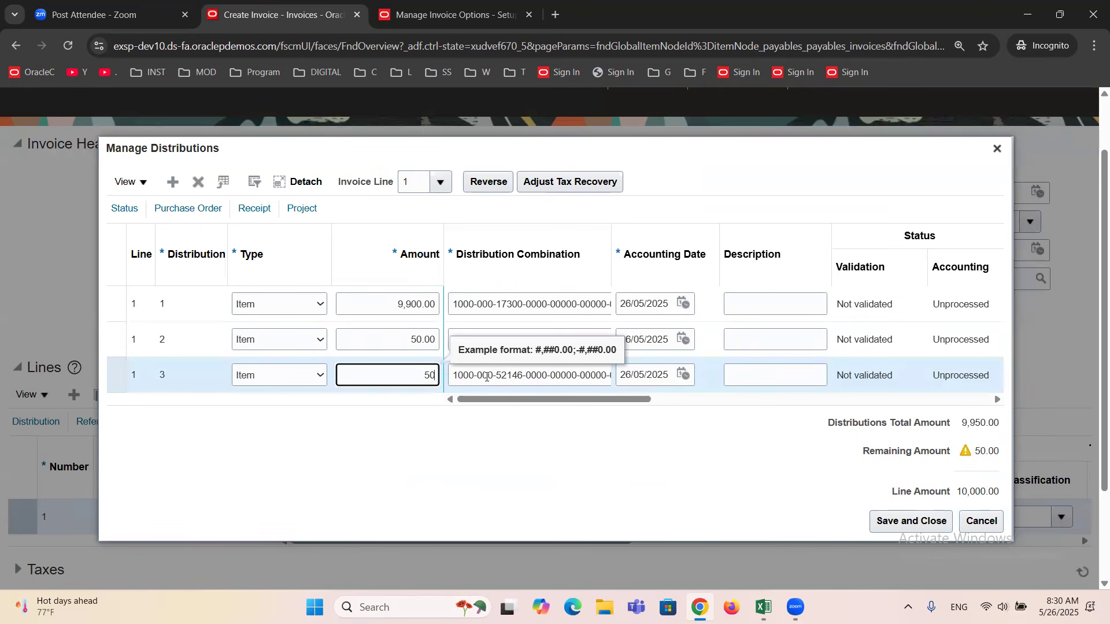
left_click(512, 434)
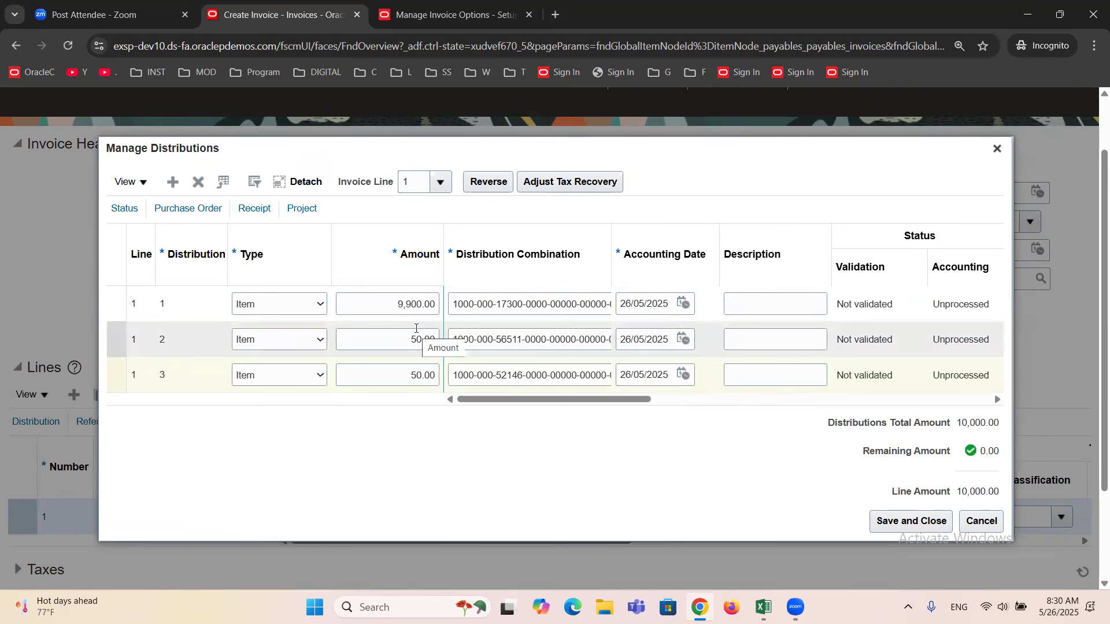
left_click(893, 521)
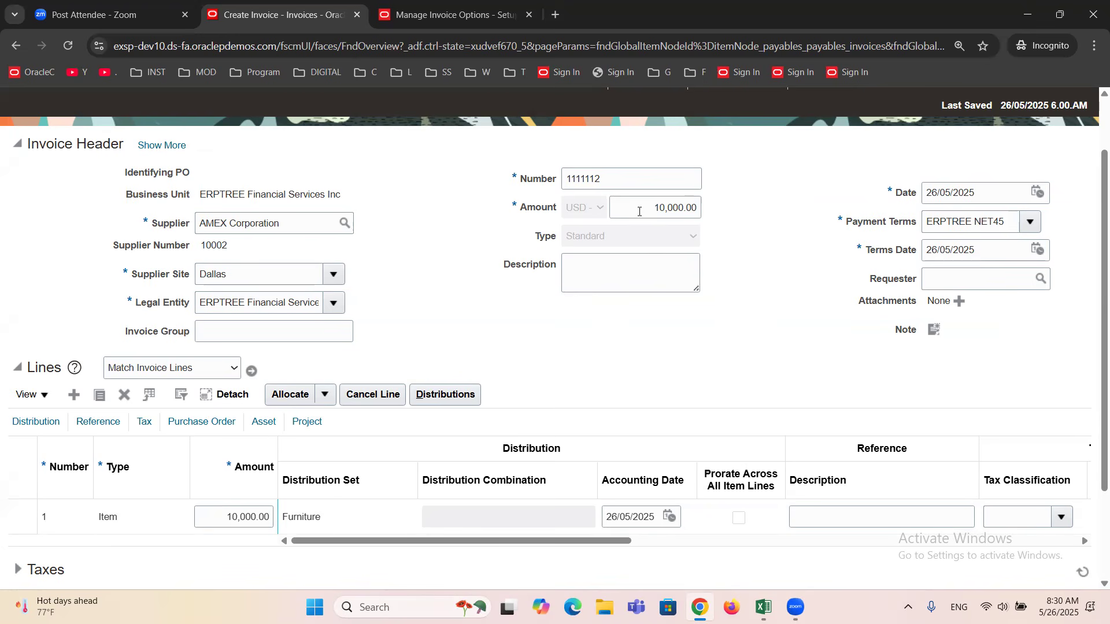
Compare the invoice header amount with the line 1 amount and with the amounts of its distributions, and close the distributions.
double_click(639, 212)
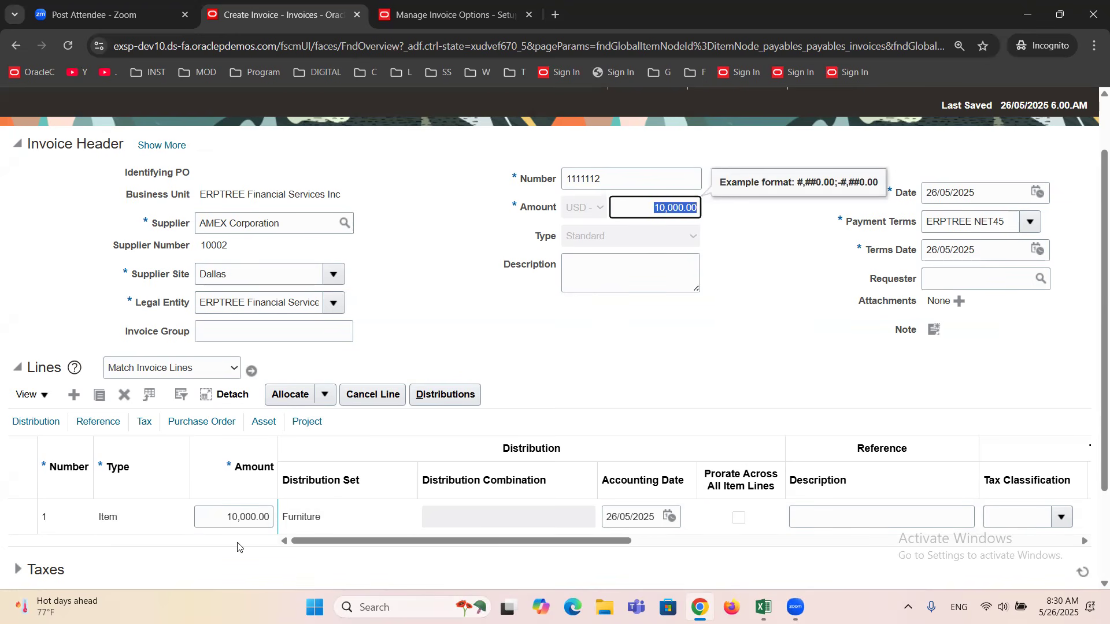
double_click(249, 517)
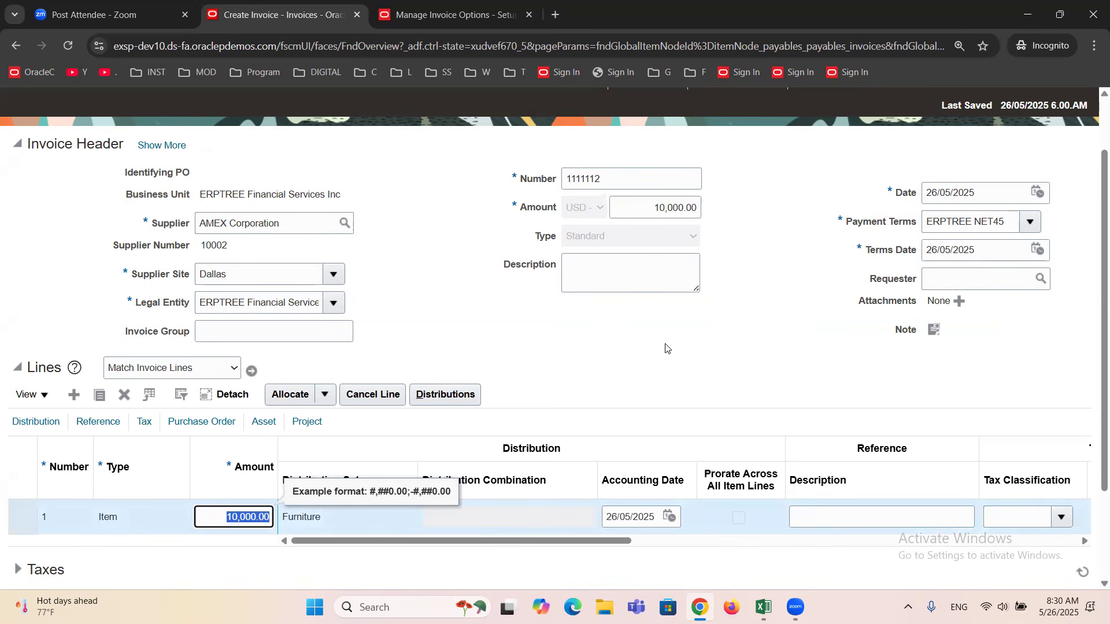
double_click(665, 210)
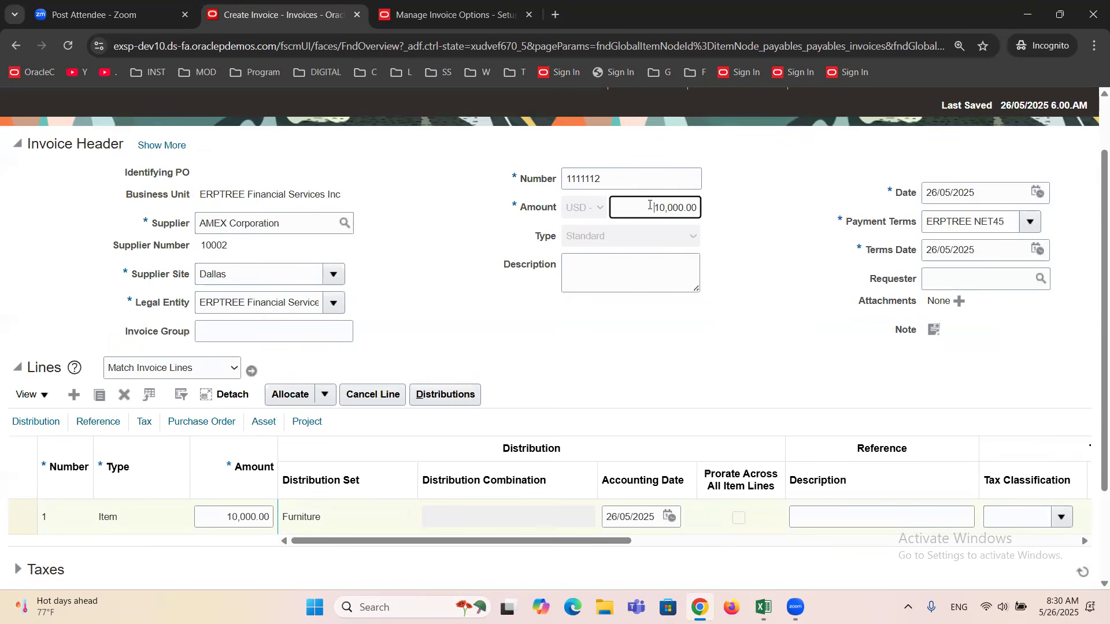
double_click(226, 525)
left_click(435, 393)
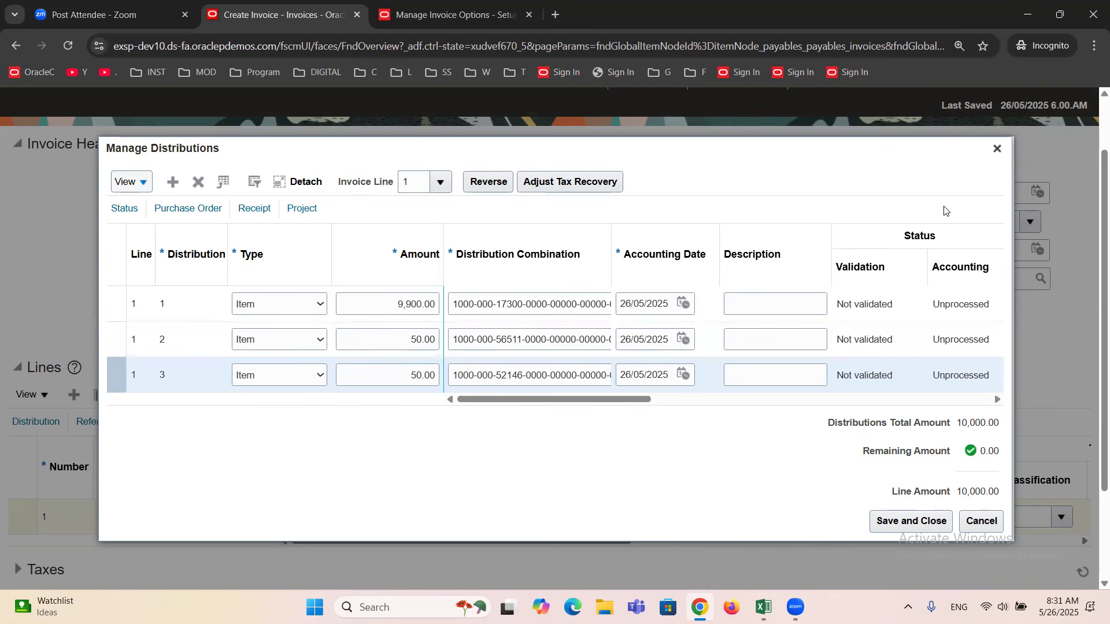
left_click(997, 148)
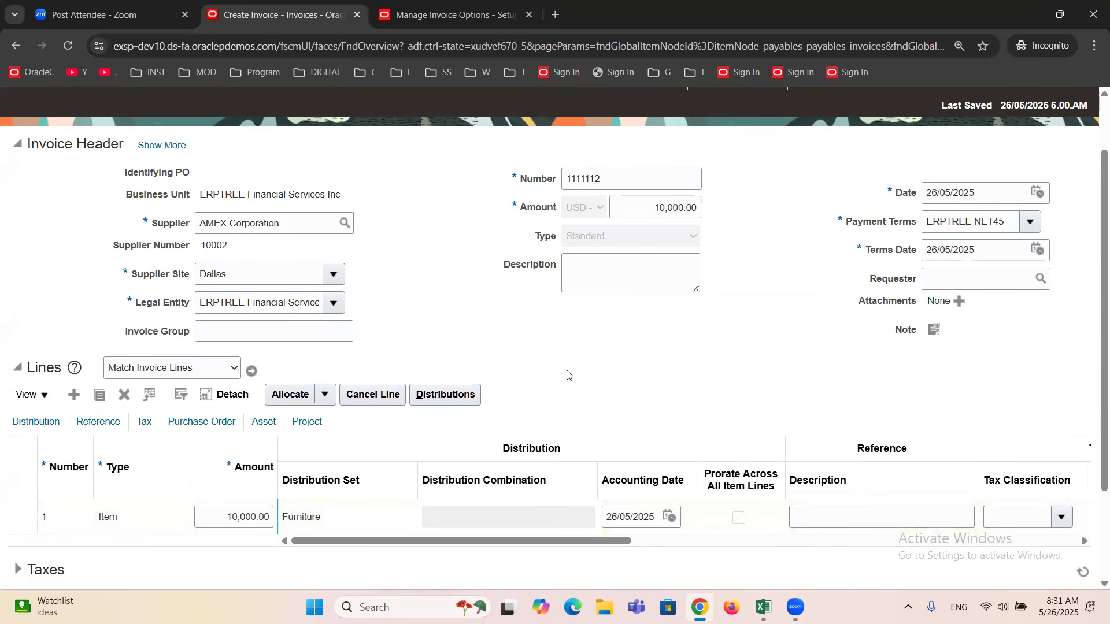
Review the invoice's line and totals, close invoice 1111112 and show the list of invoice tasks.
scroll(567, 375, "down", 1)
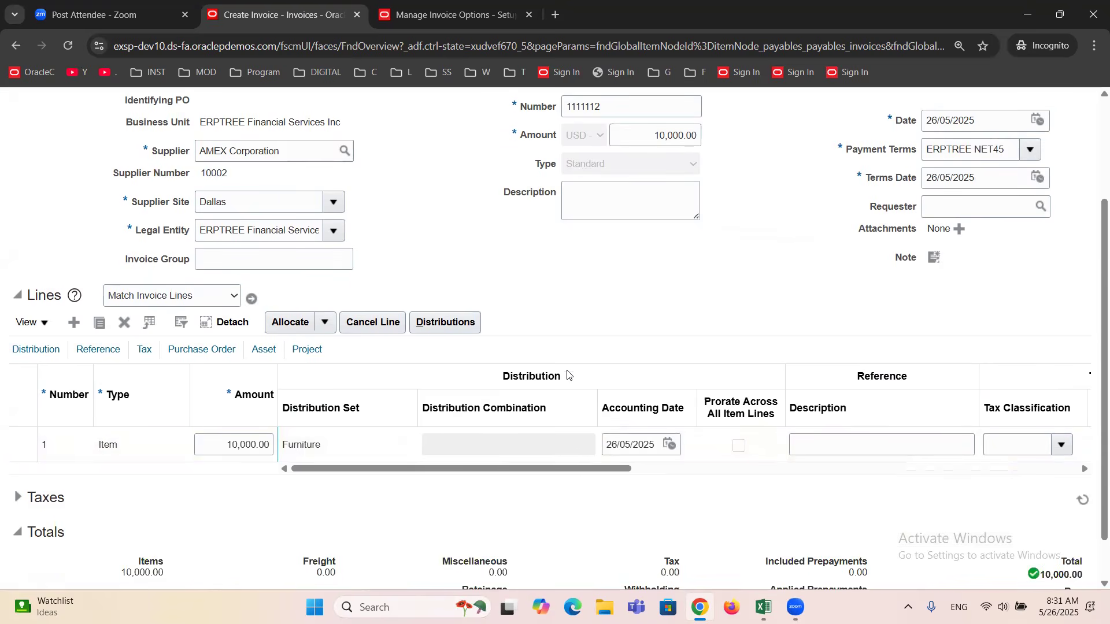
left_click(138, 431)
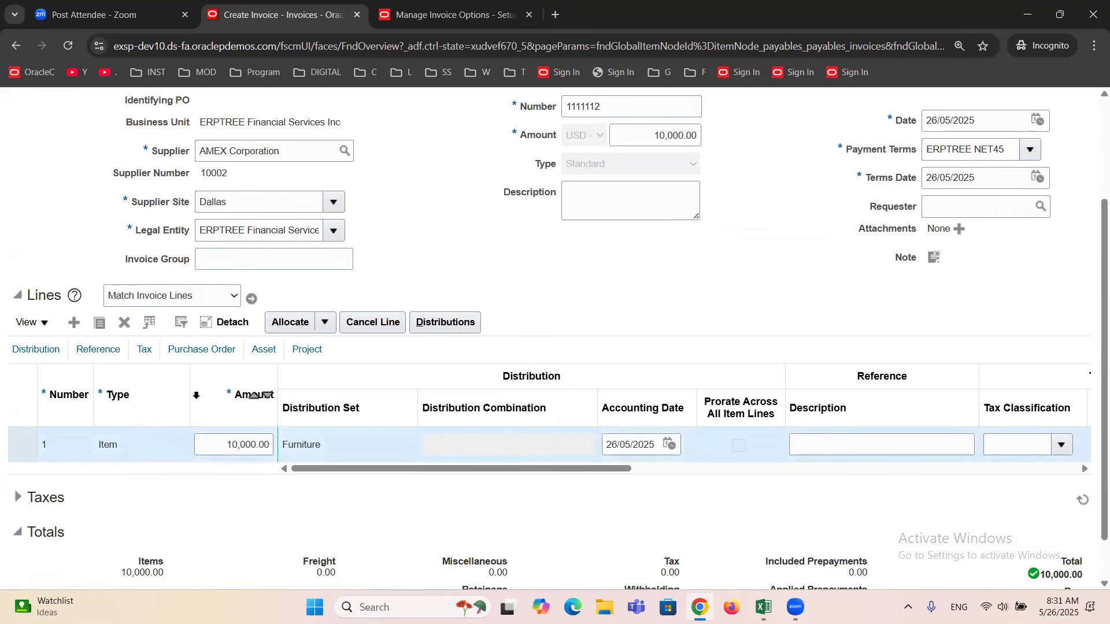
scroll(631, 407, "up", 2)
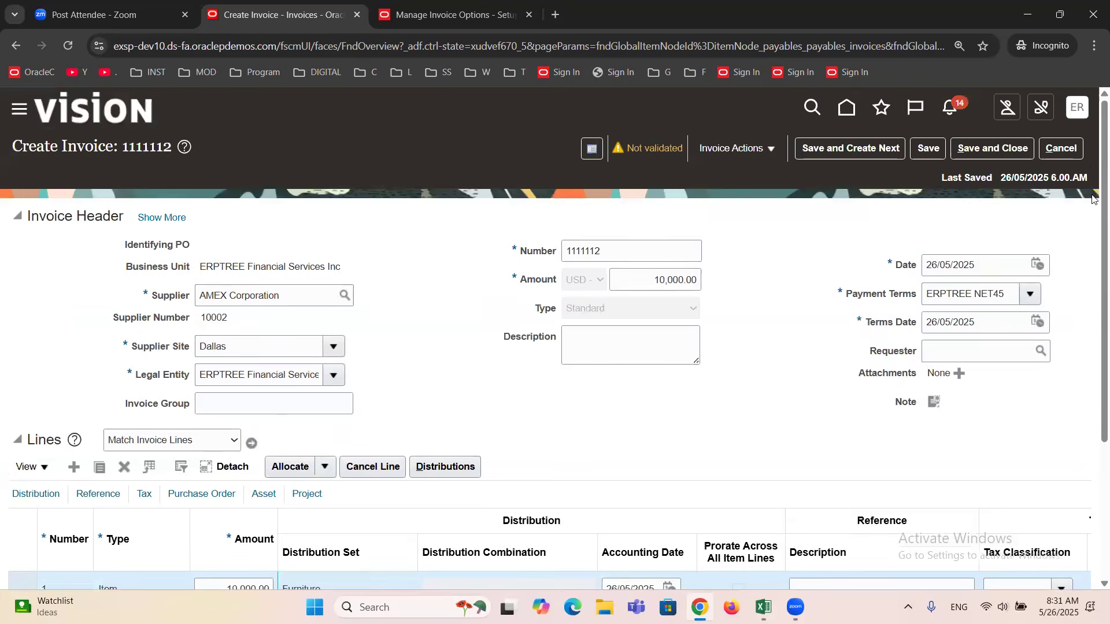
left_click(1067, 149)
left_click(1080, 264)
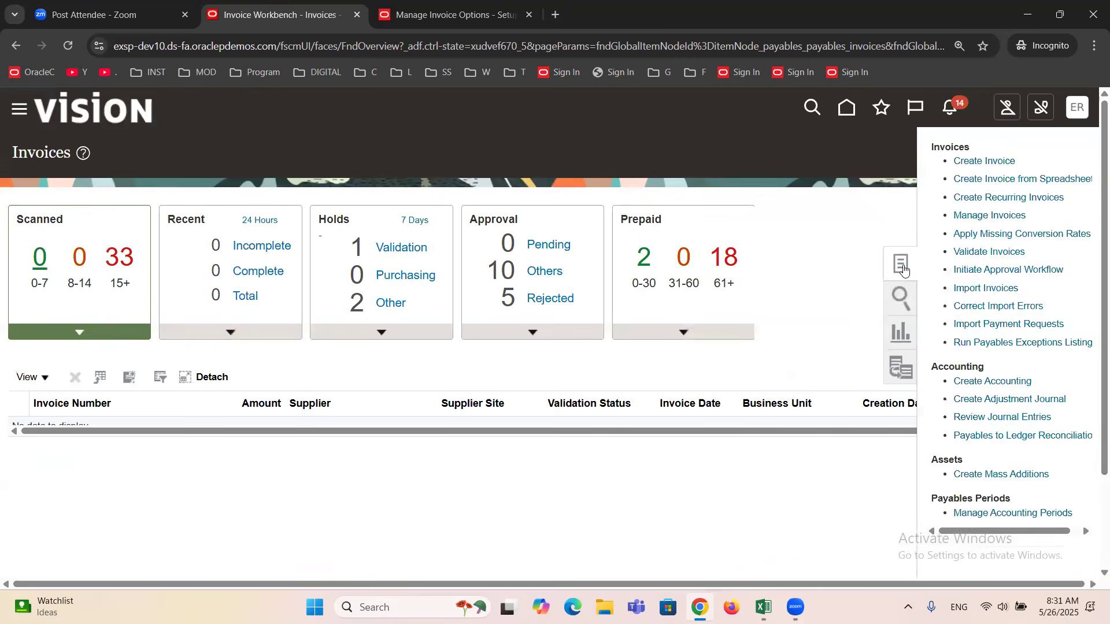
Create a standard invoice for supplier AMEX Corporation with number 22222 and an amount of 10,000.00 USD.
left_click(978, 162)
left_click(233, 306)
type("amex")
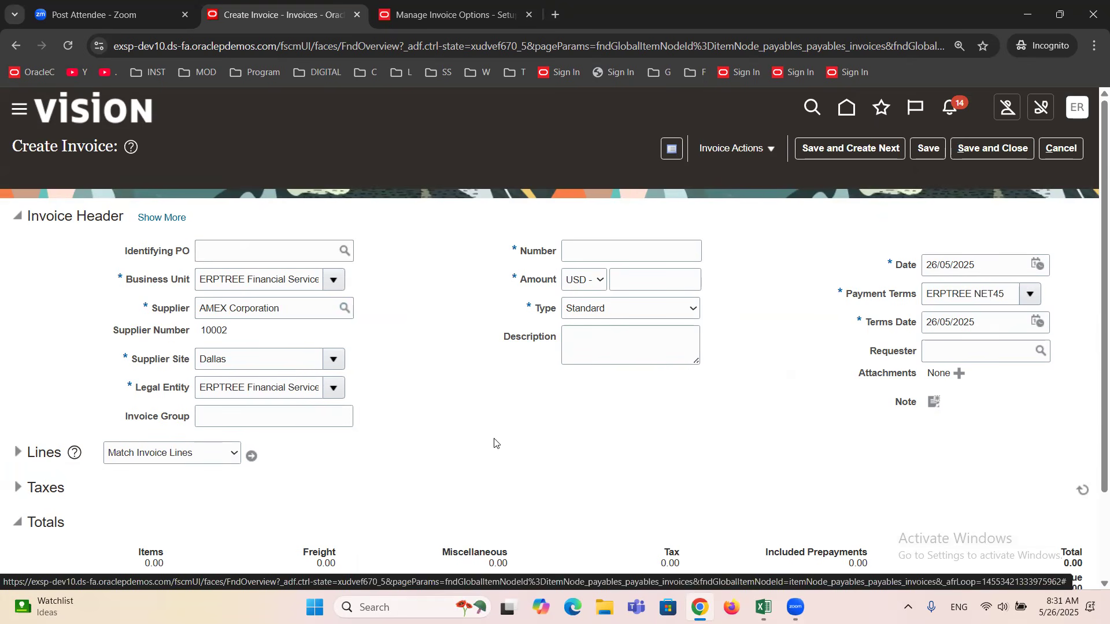
left_click(613, 249)
type("22222")
key("Tab")
type("10,000")
key("Tab")
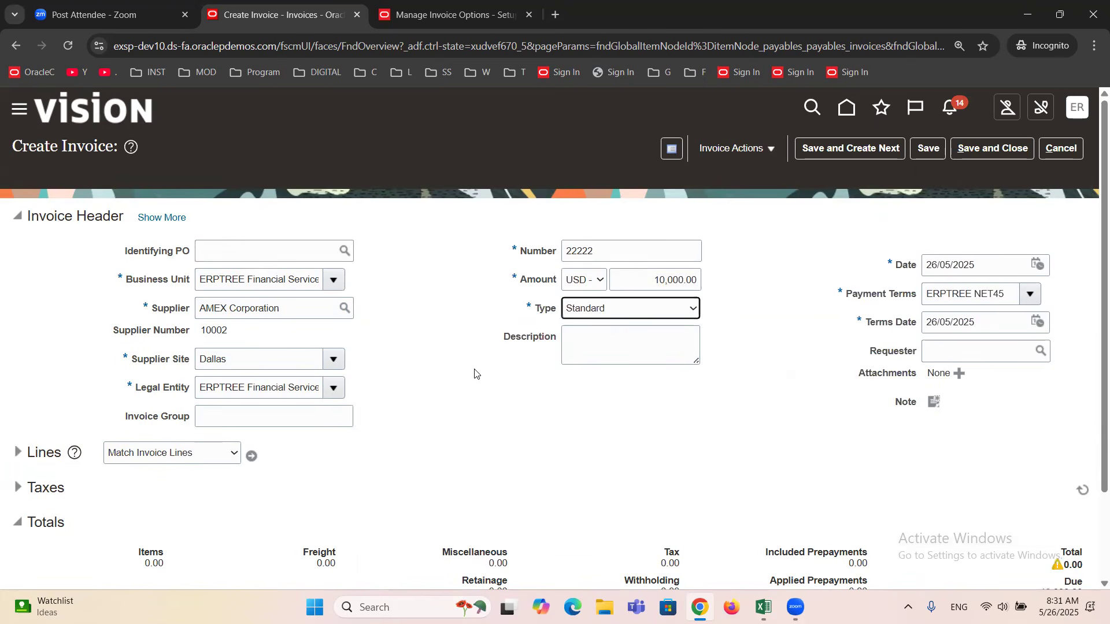
Expand the invoice lines and set the amount of line 1 to 5,000.00.
scroll(465, 371, "down", 2)
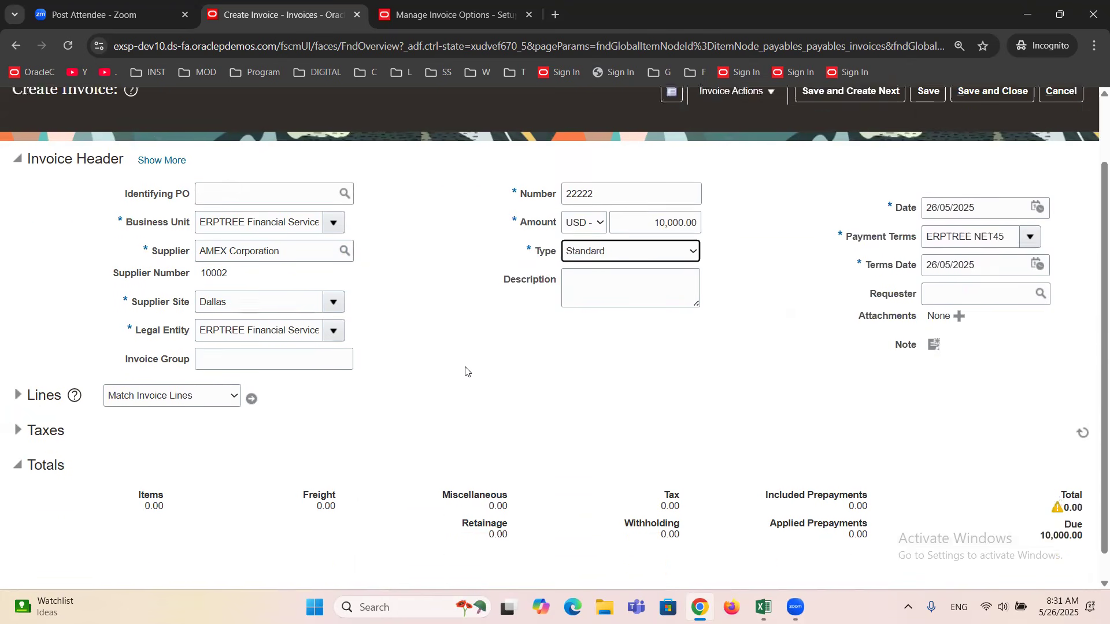
left_click(11, 345)
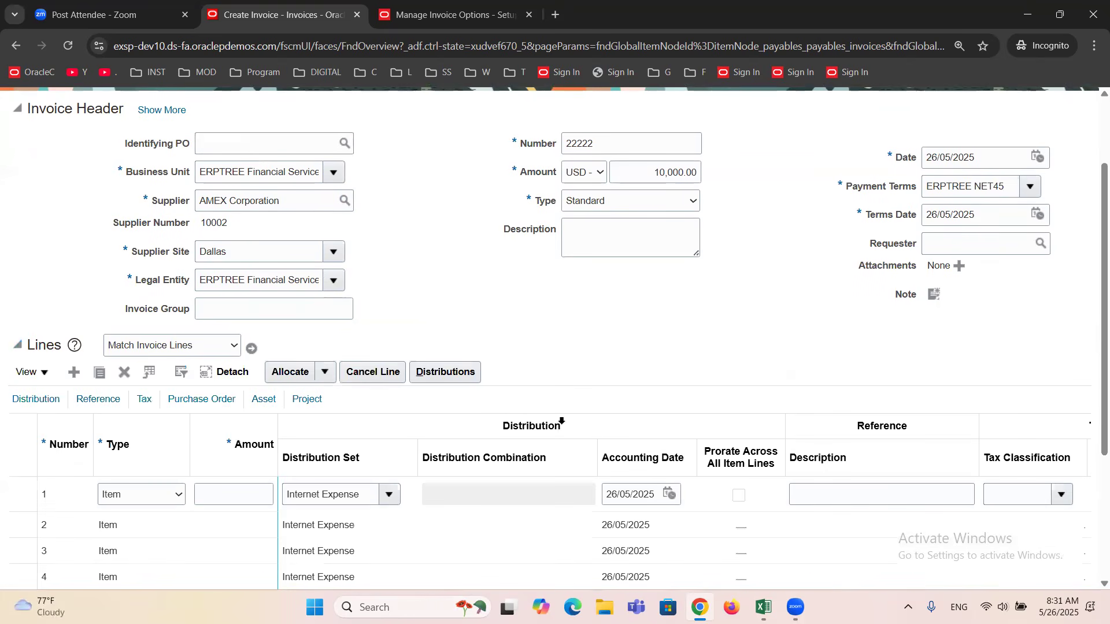
left_click(255, 501)
type("5000")
key("Tab")
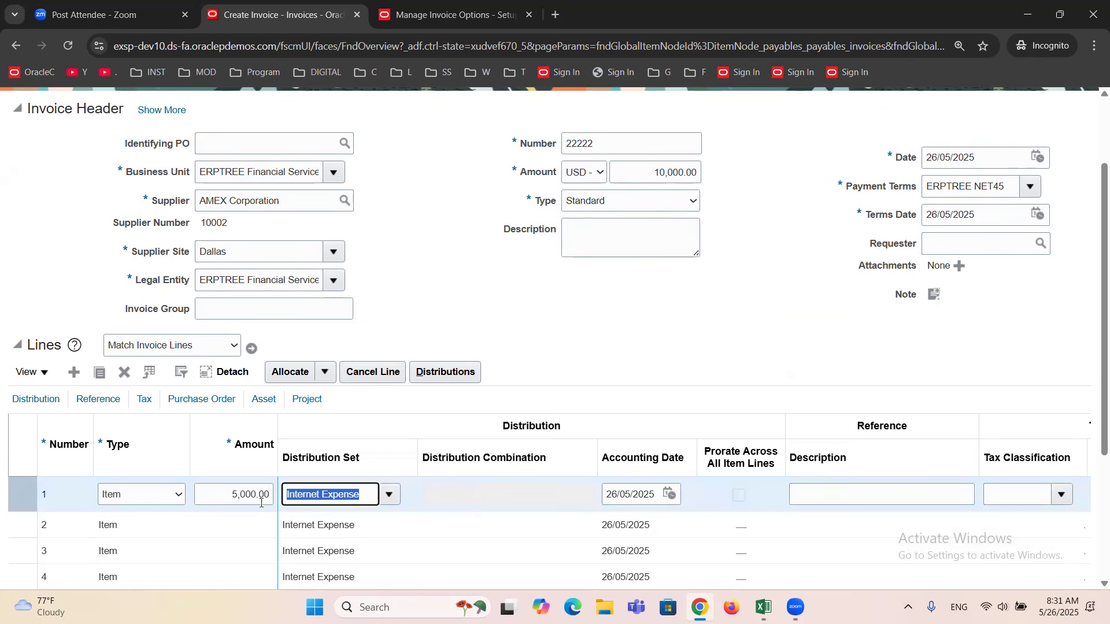
Set the amount of line 2 to 5,000.00 and its distribution set to Computers.
left_click(218, 523)
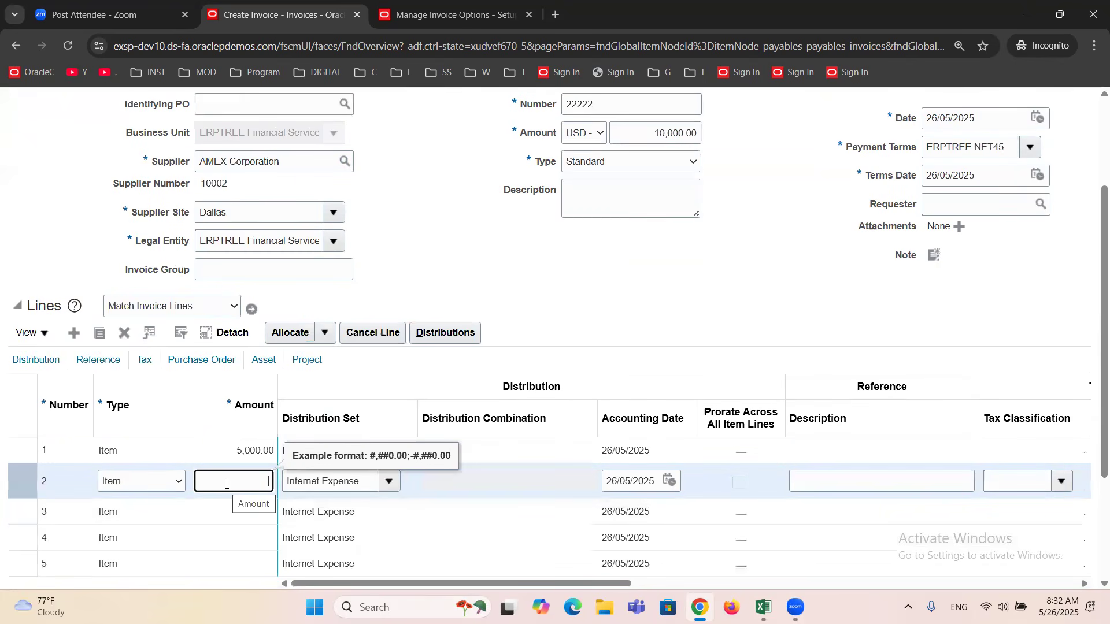
type("5,0")
type("000")
key("Tab")
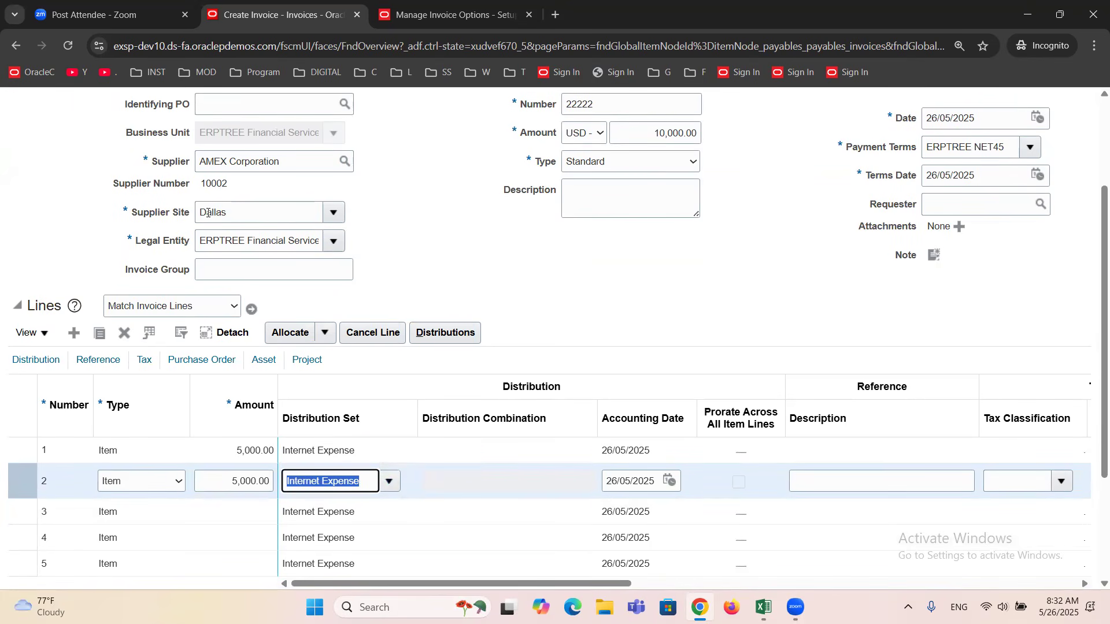
left_click(389, 481)
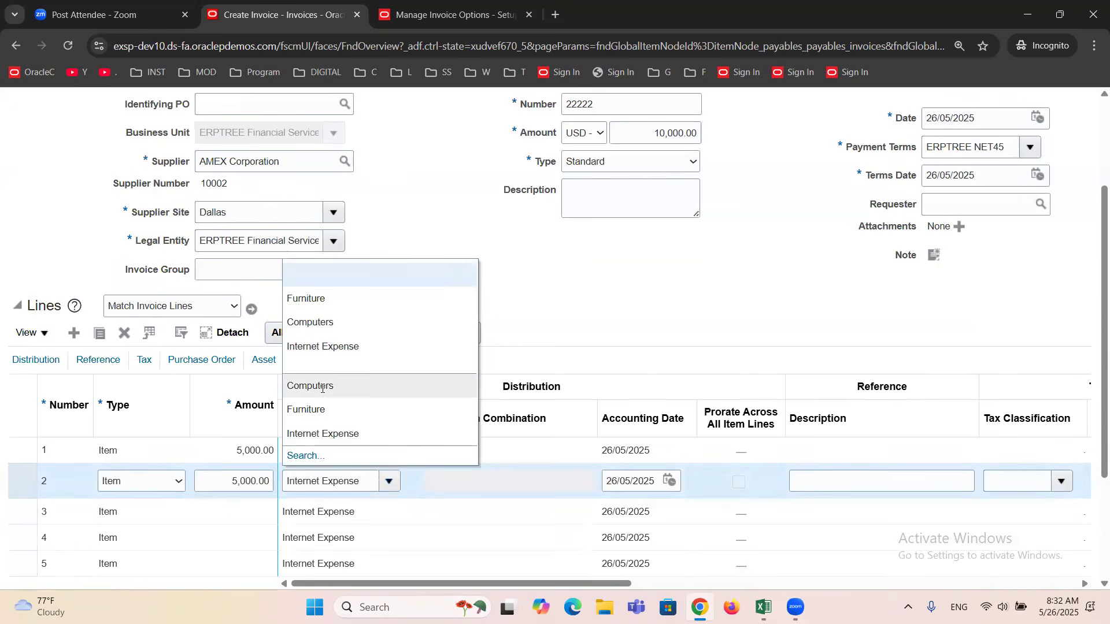
left_click(323, 387)
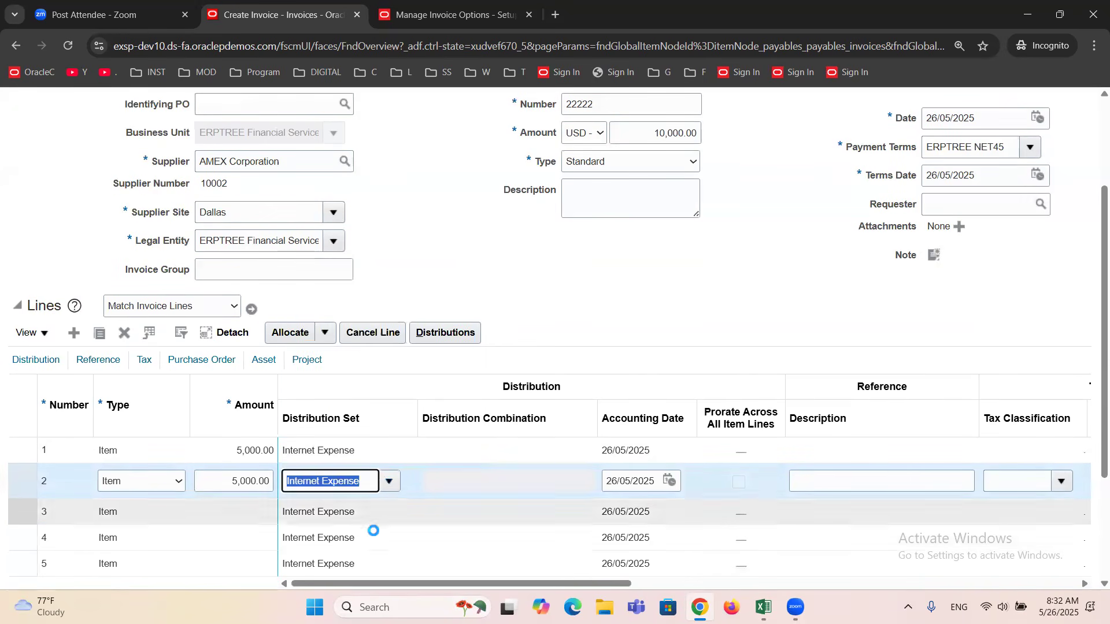
Clear line 2's distribution set to view the manual distribution combination segments, and select the Computers set again.
double_click(347, 482)
key("BackSpace")
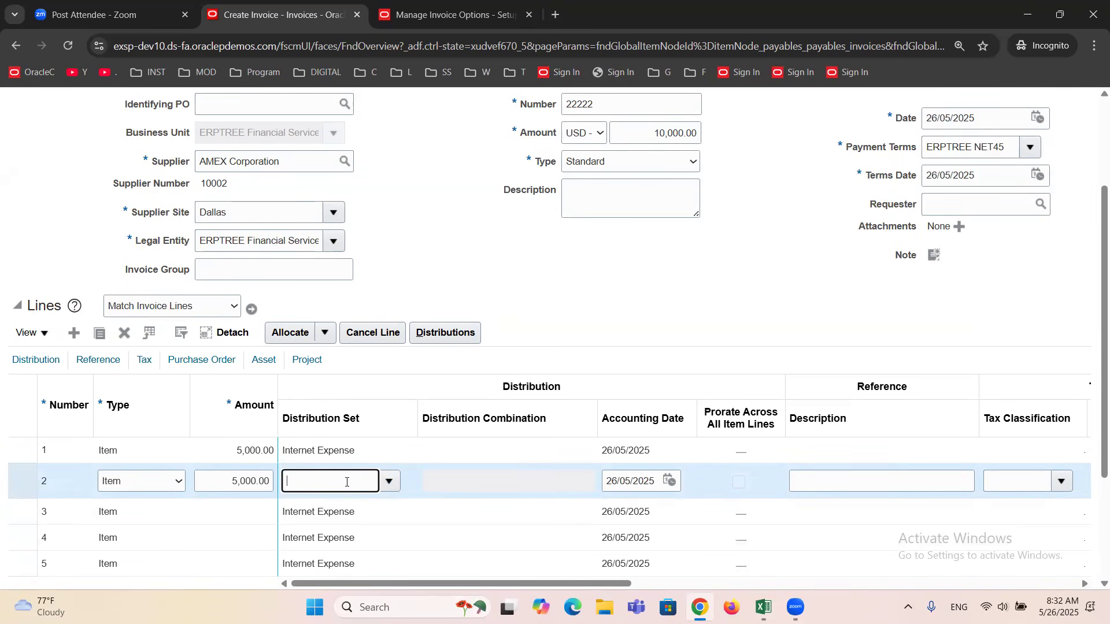
left_click(464, 480)
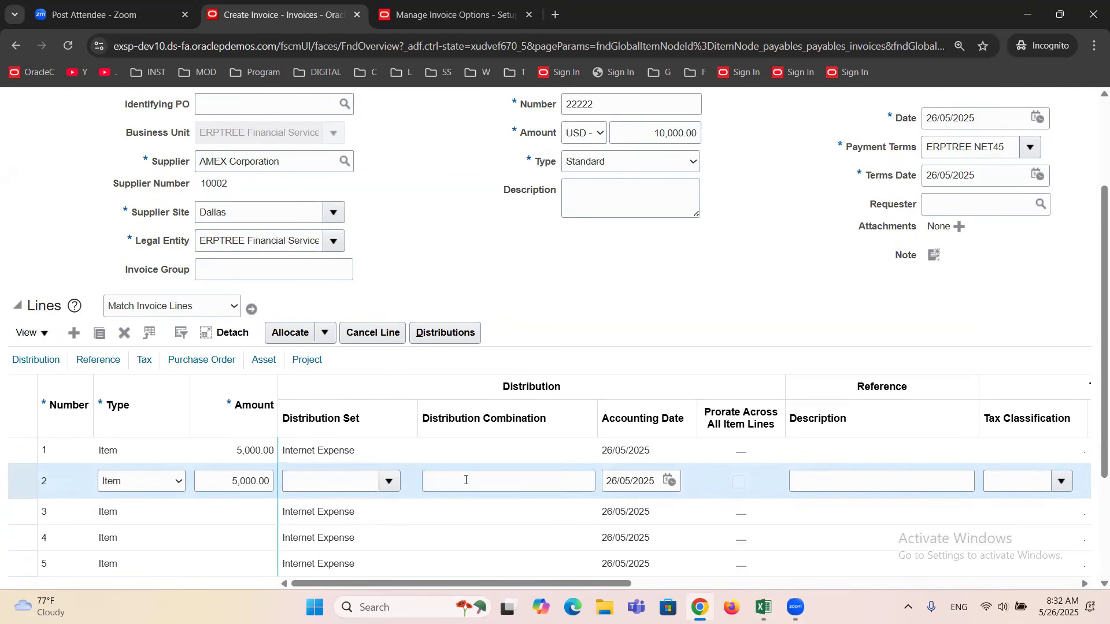
left_click_drag(596, 410, 638, 434)
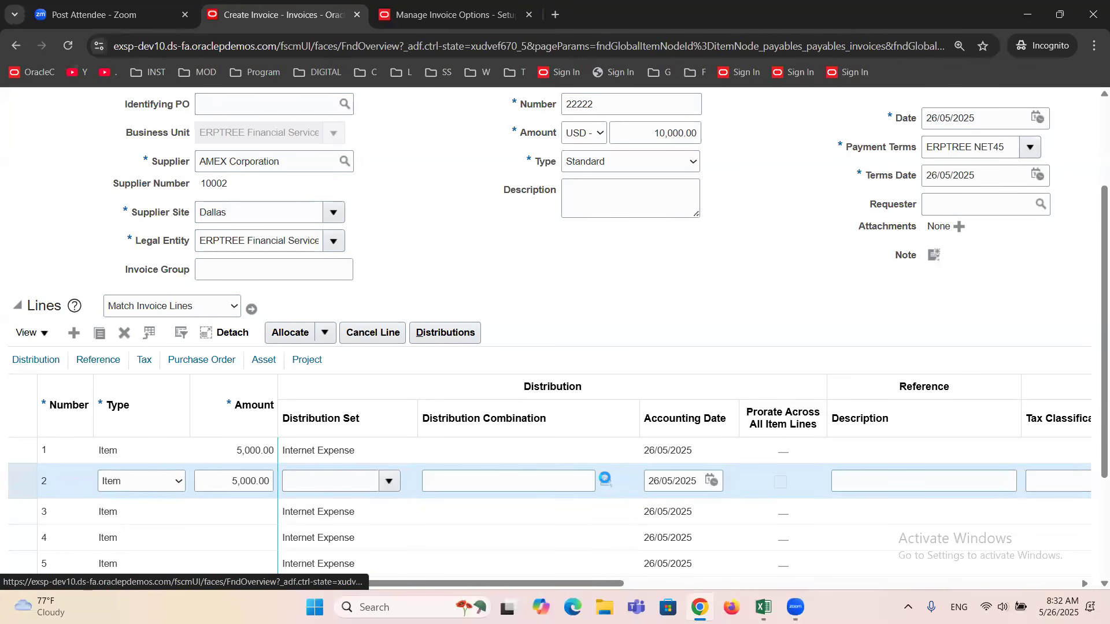
left_click(605, 479)
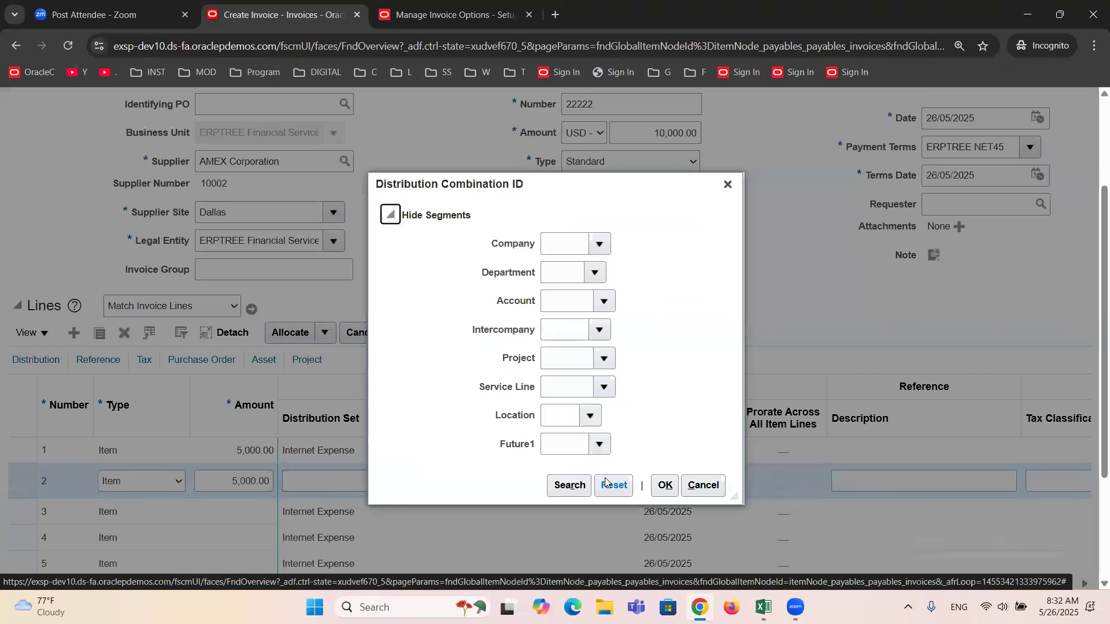
left_click(728, 185)
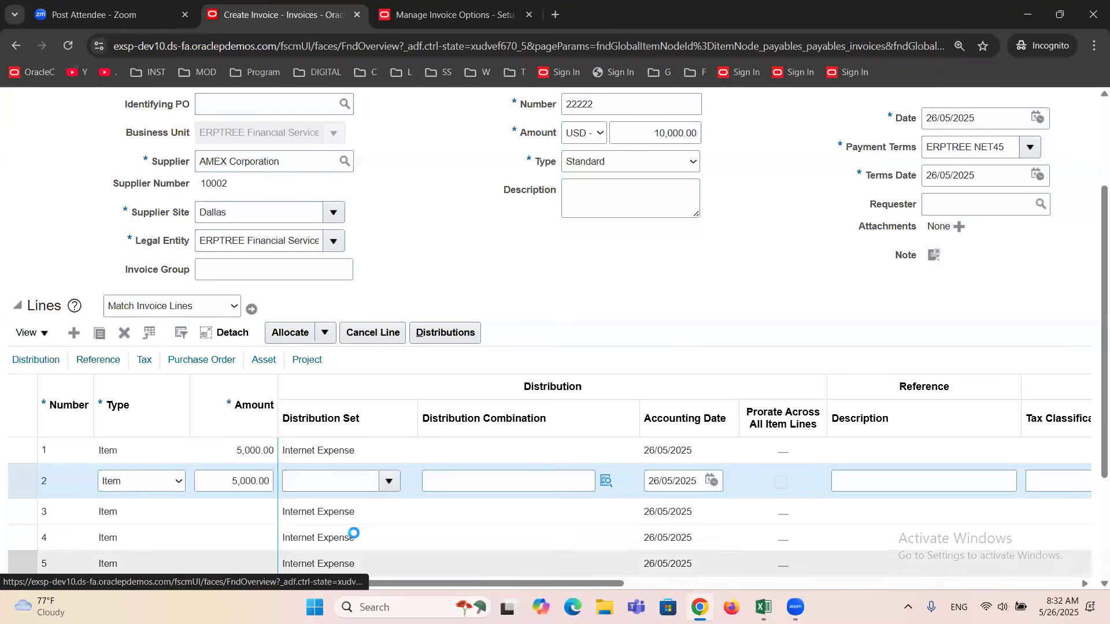
left_click(389, 482)
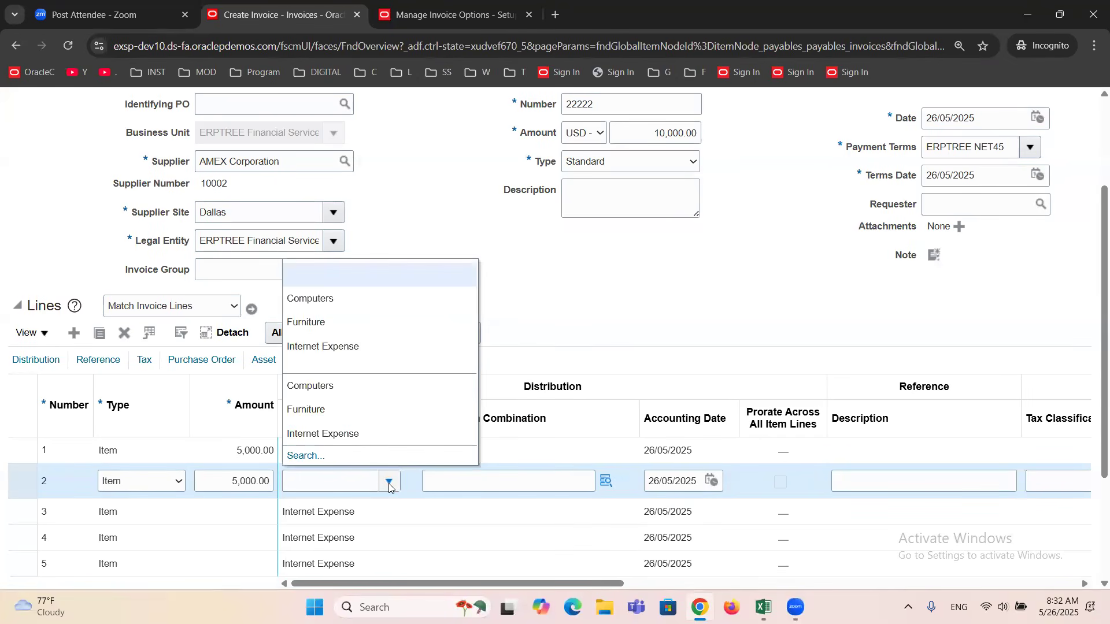
left_click(331, 386)
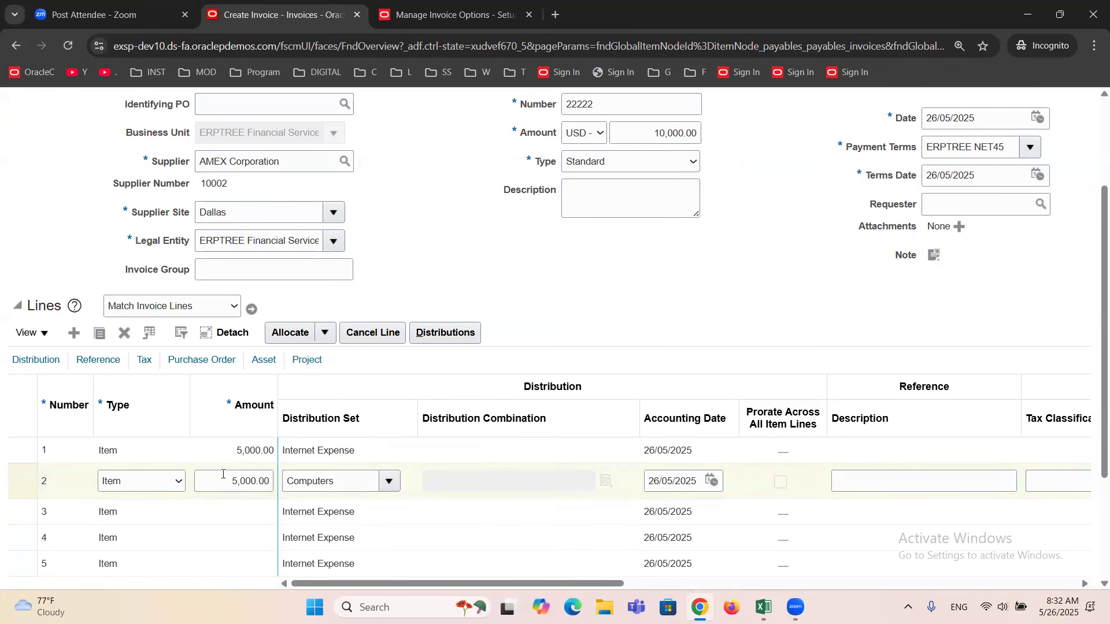
Request the distributions of line 1 and continue despite the possible duplicate of invoice 1111112.
scroll(501, 364, "up", 1)
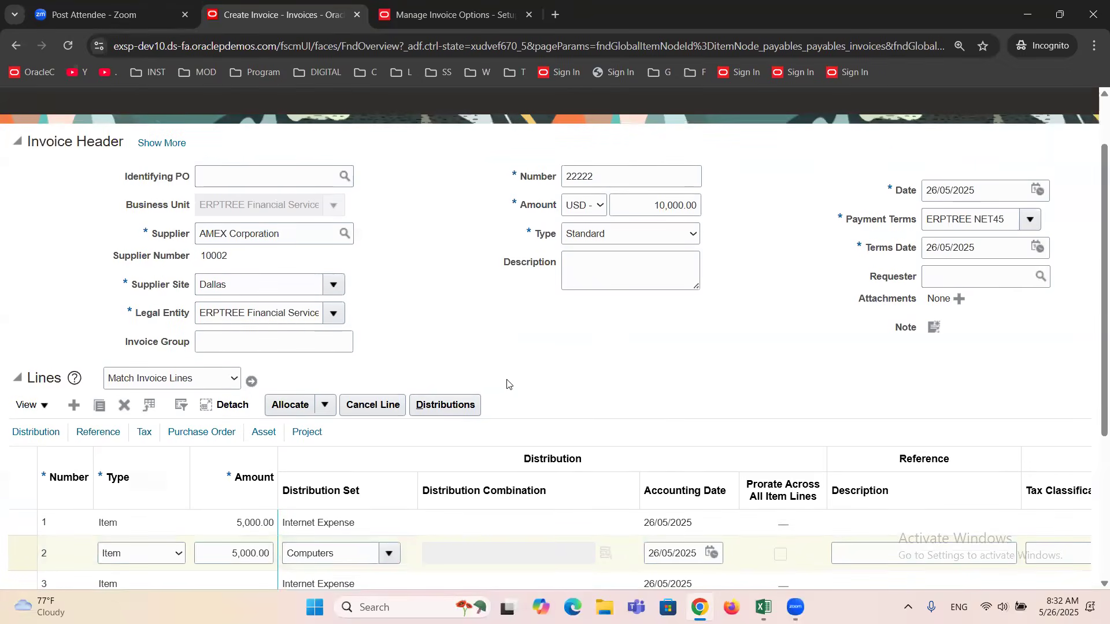
scroll(508, 384, "down", 2)
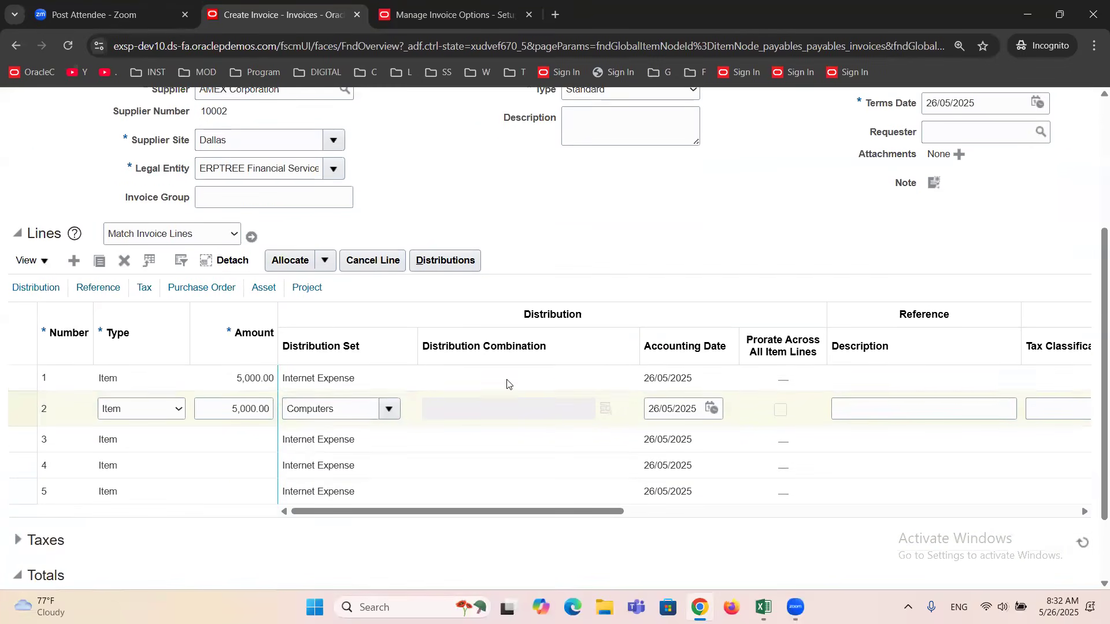
left_click(215, 384)
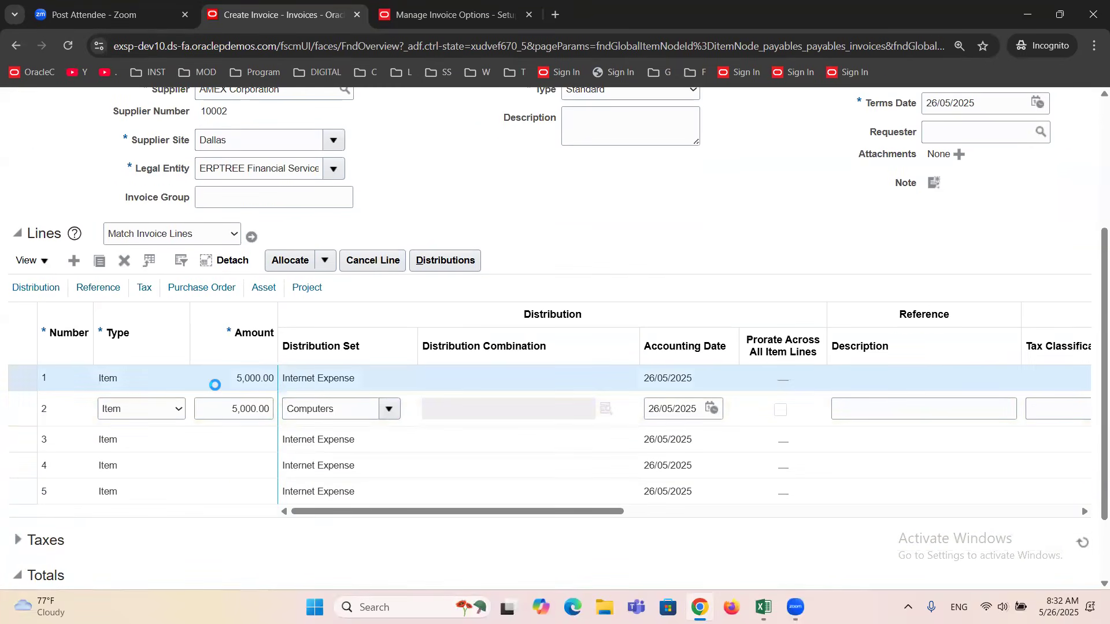
left_click(459, 266)
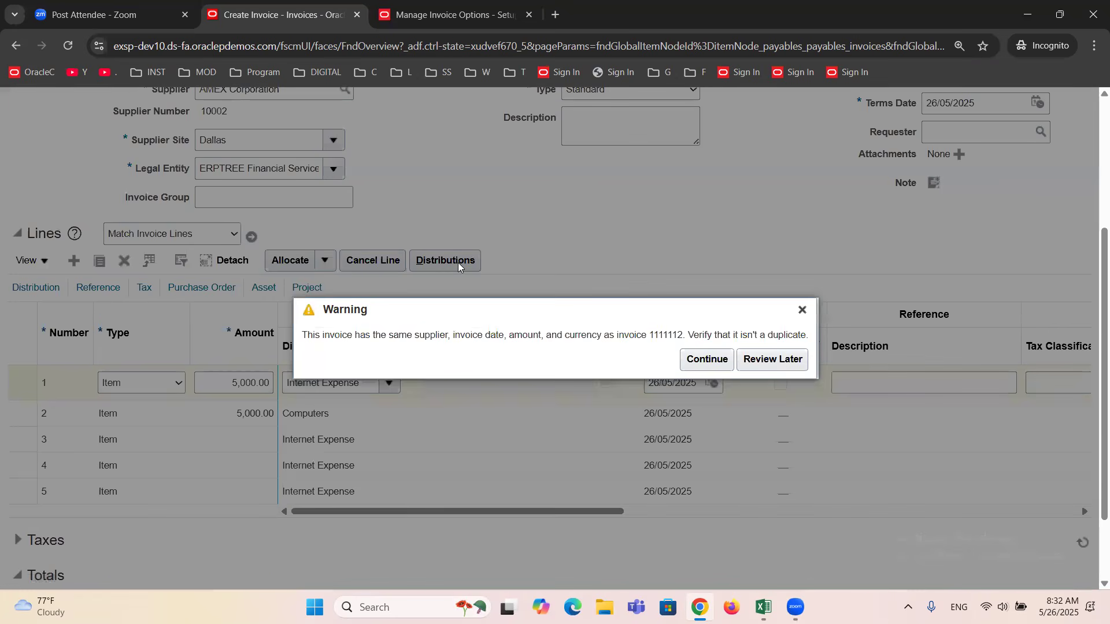
left_click(709, 360)
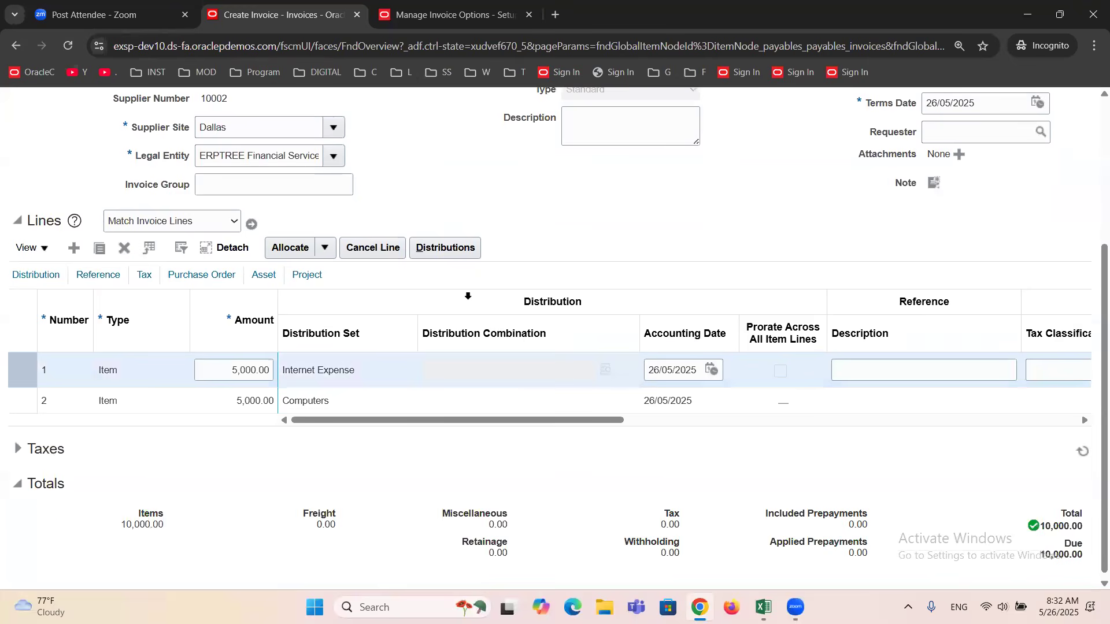
Examine line 1's distribution amount and the segments of its distribution combination, and close the distributions.
left_click(443, 244)
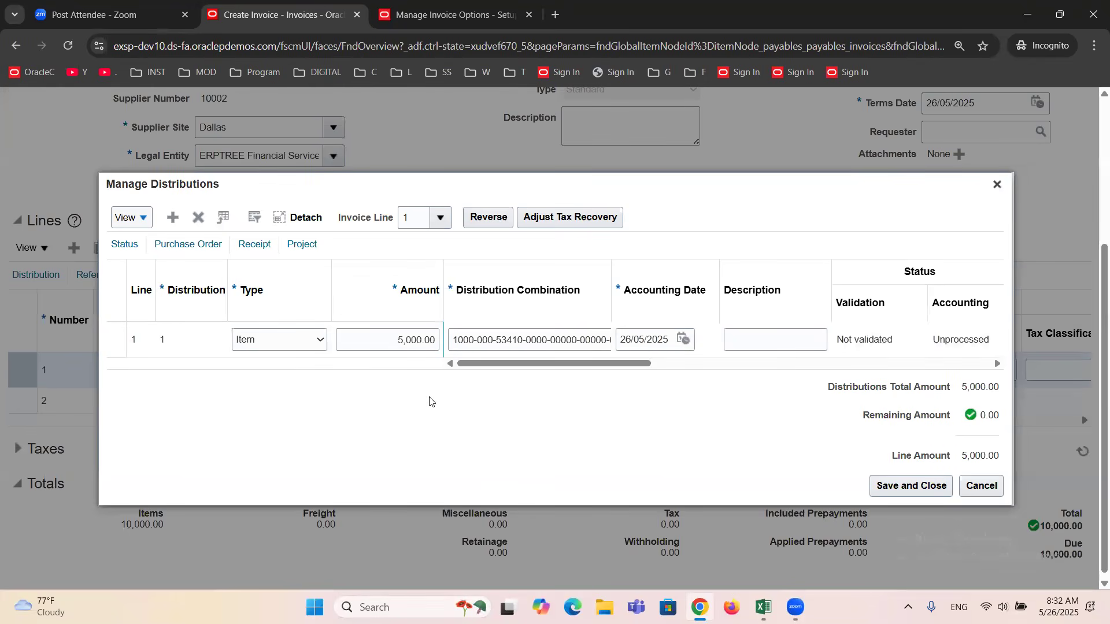
left_click(397, 346)
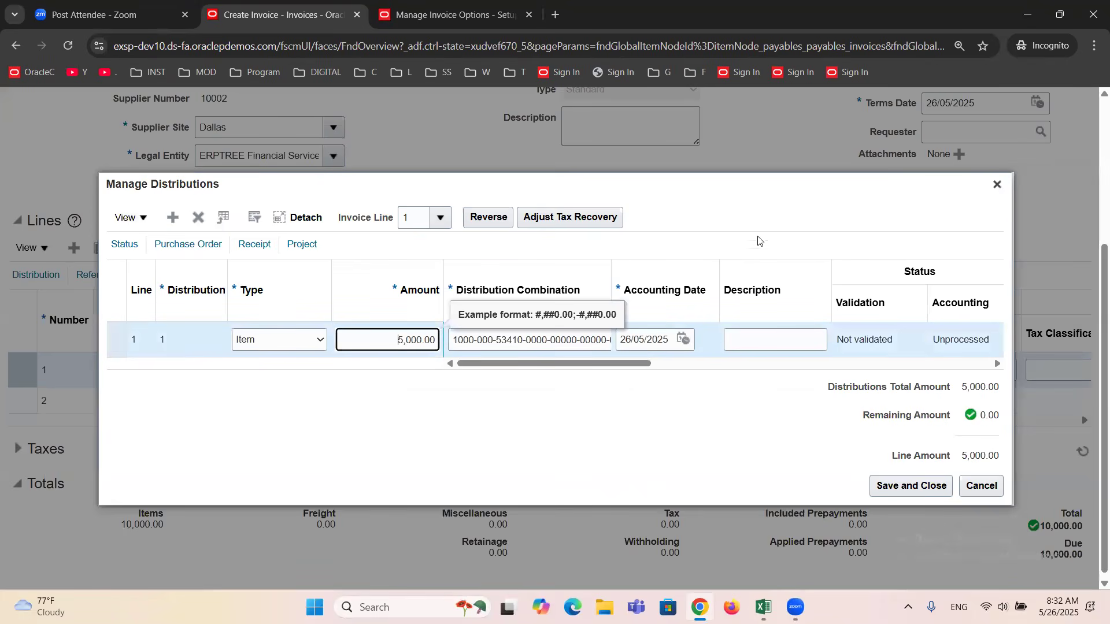
left_click(997, 184)
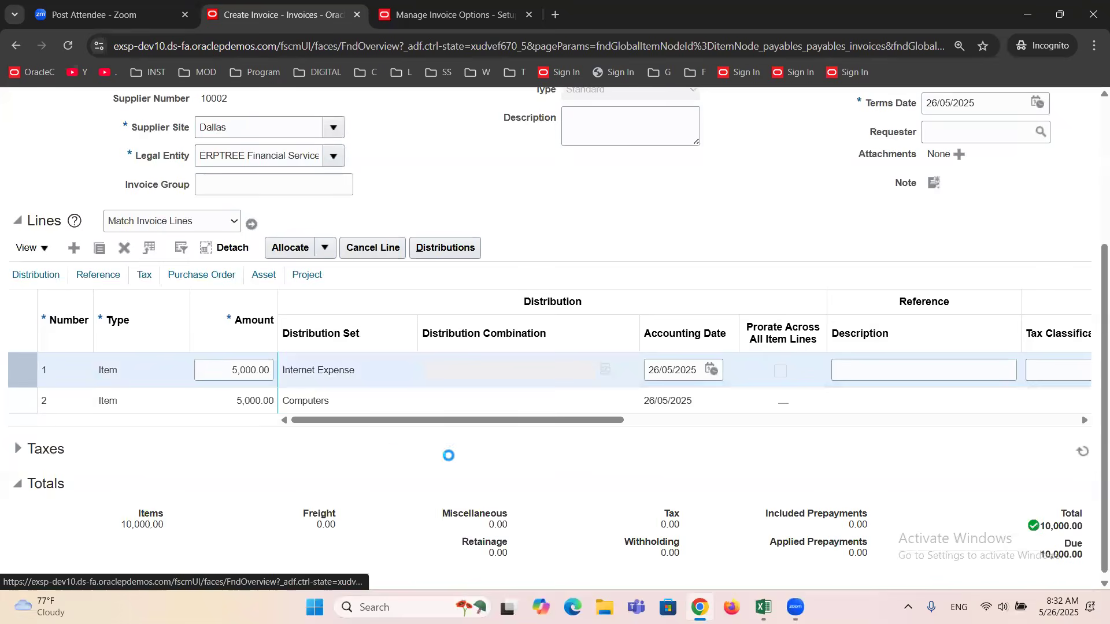
left_click(435, 250)
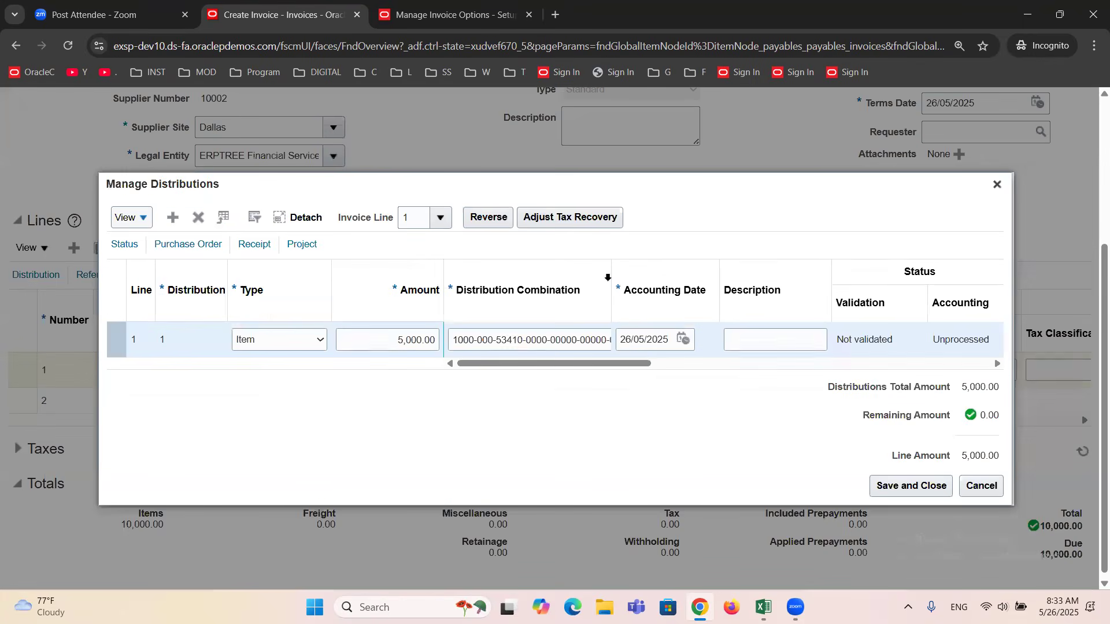
left_click_drag(611, 272, 706, 293)
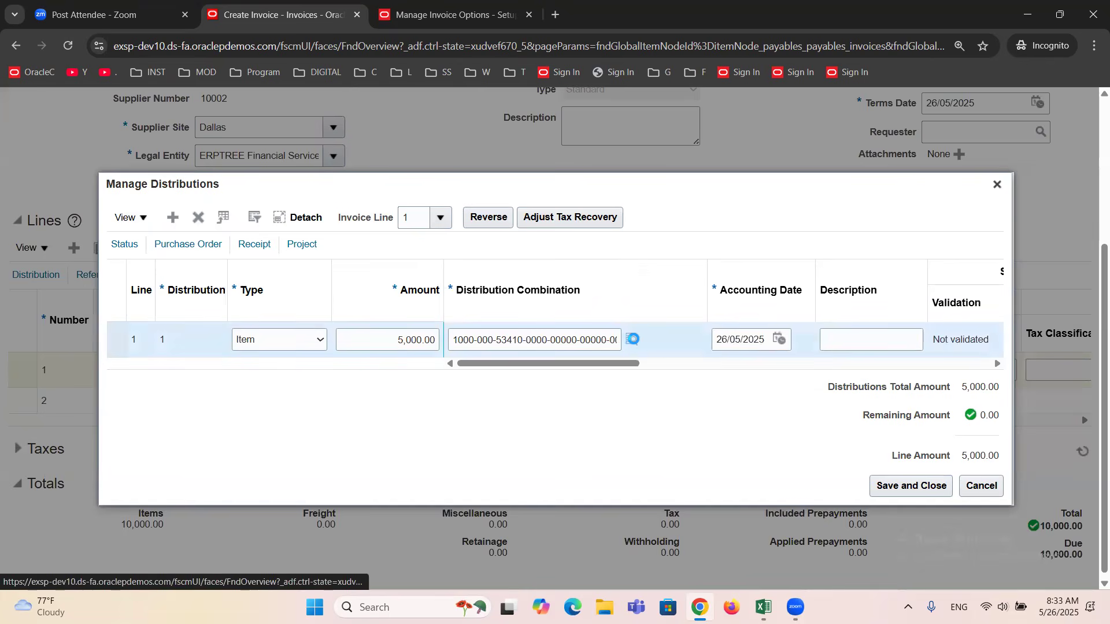
left_click(633, 340)
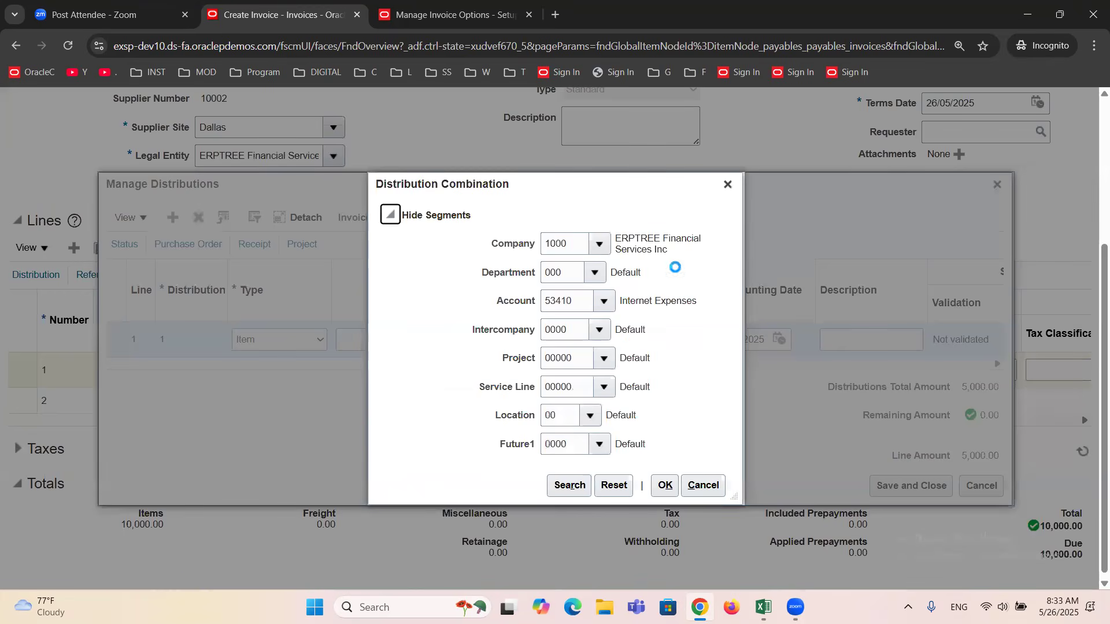
left_click(727, 185)
left_click(997, 185)
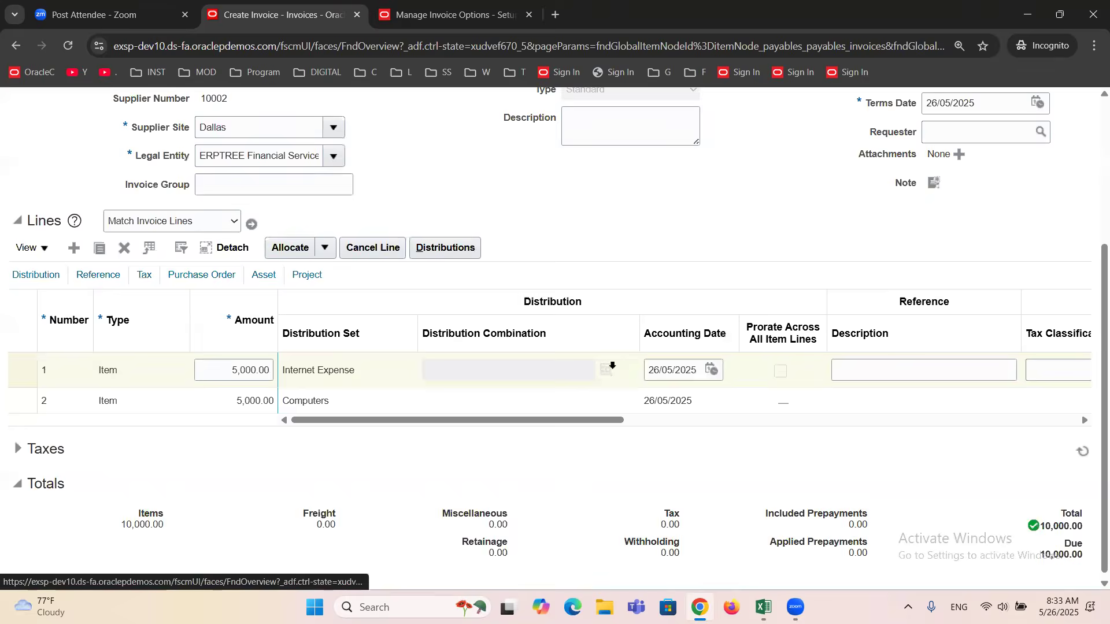
Examine how the Computers distribution set splits line 2 into distributions, and close them.
left_click(170, 393)
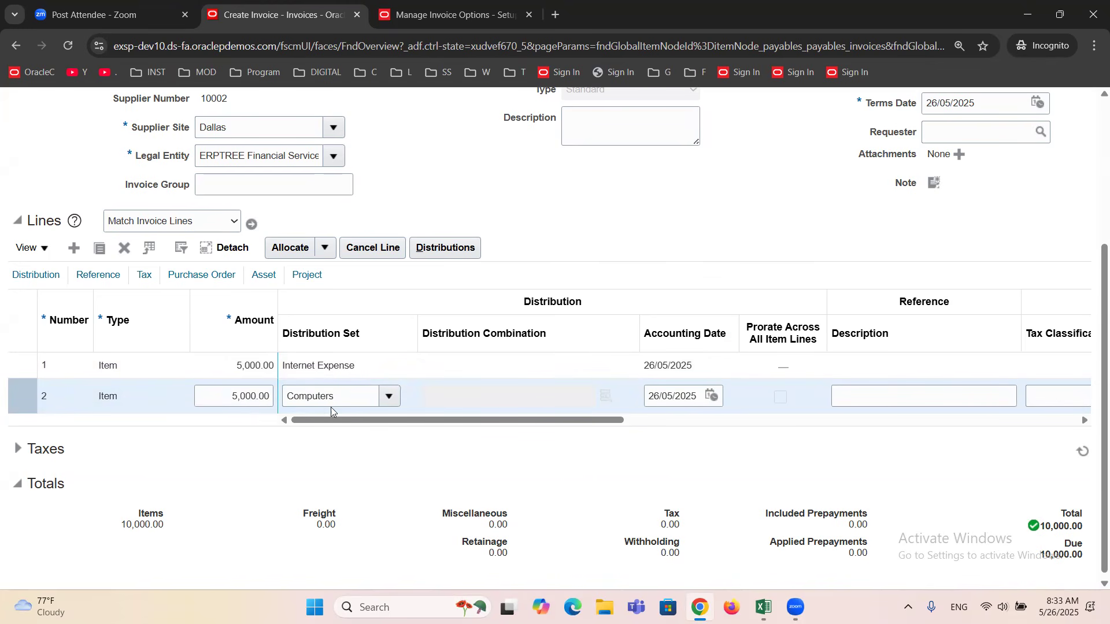
left_click(448, 250)
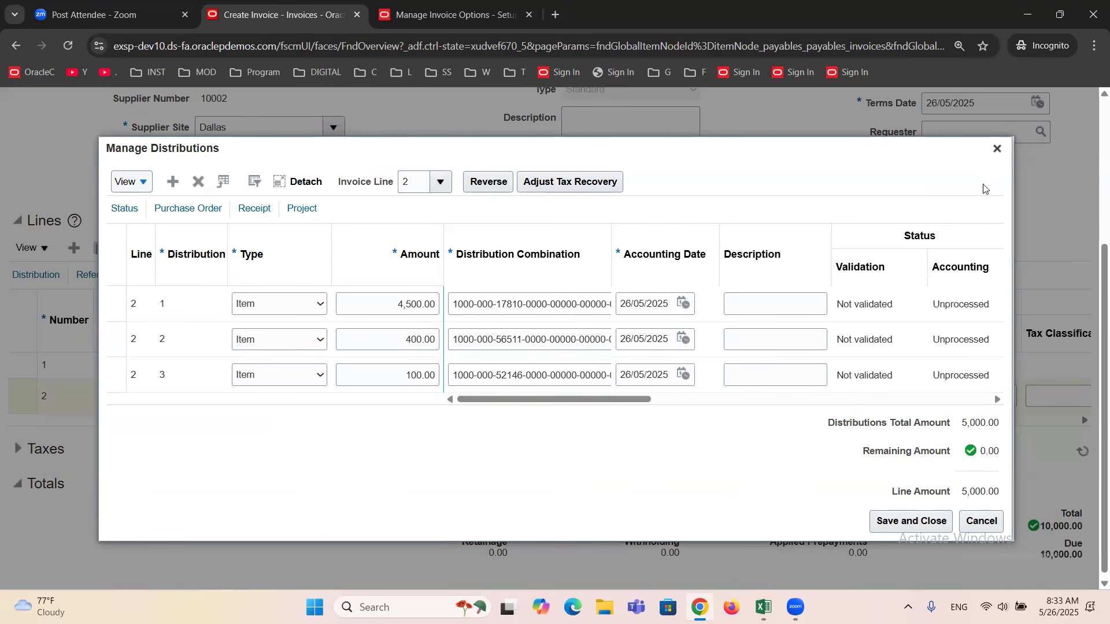
left_click(996, 148)
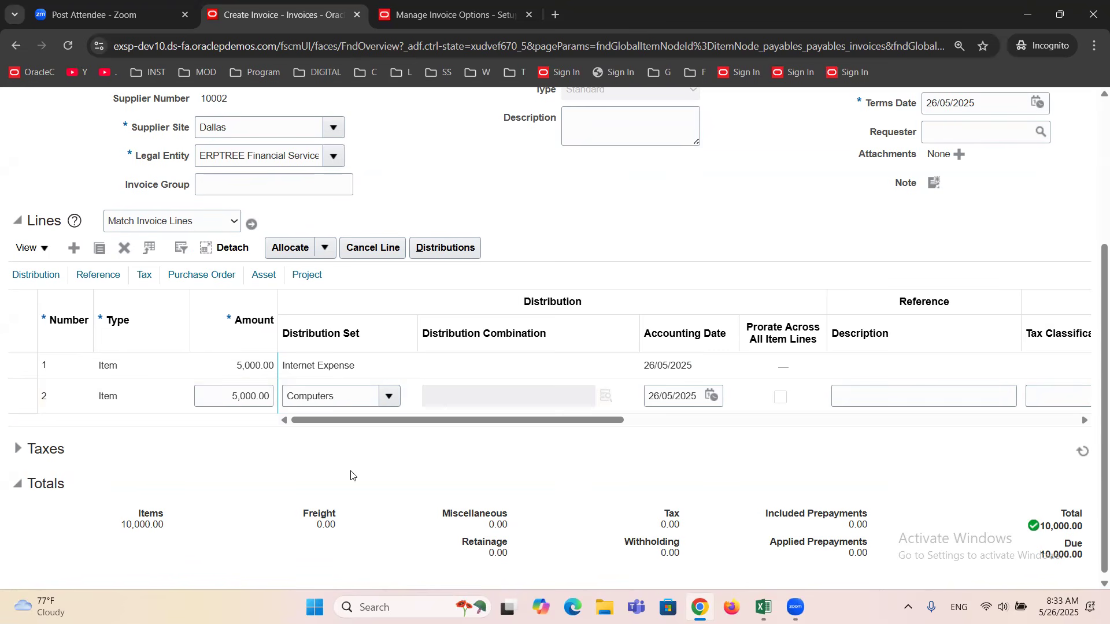
Compare the invoice header and lines with the Invoice Structure notes in the Excel workbook, and return to the invoice in Chrome.
scroll(351, 475, "up", 2)
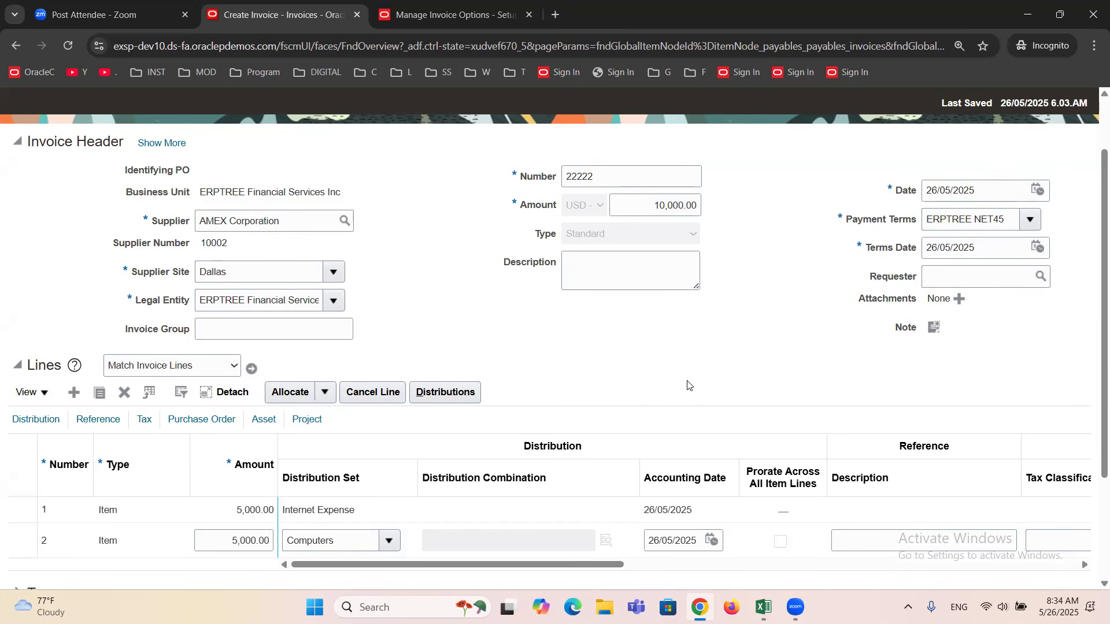
scroll(693, 375, "up", 1)
scroll(693, 375, "down", 1)
left_click(763, 607)
left_click(228, 344)
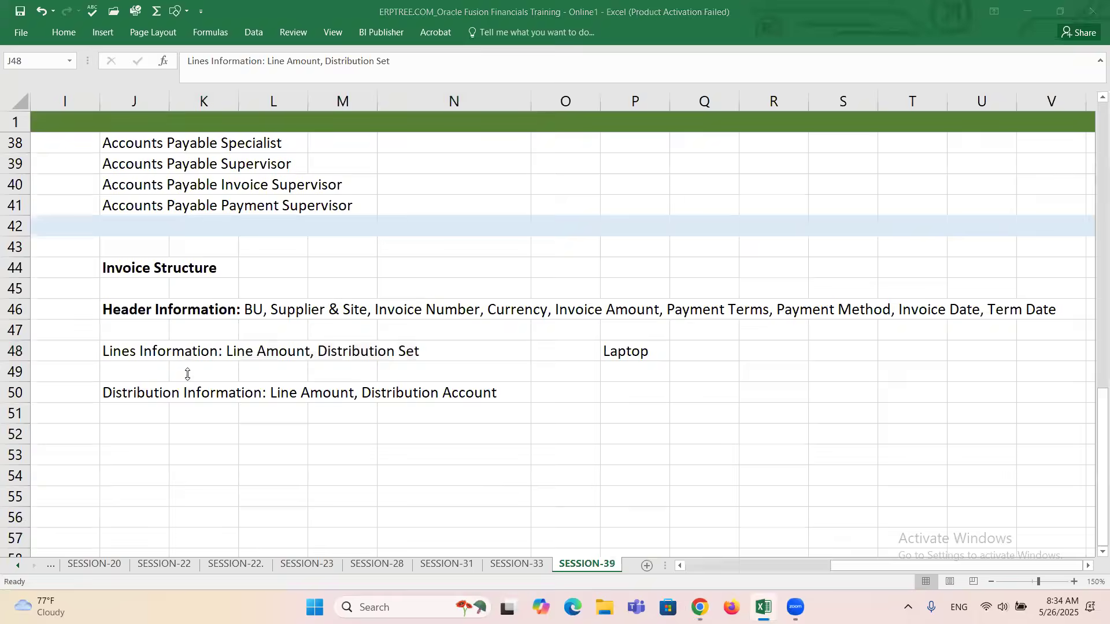
key("alt+Tab")
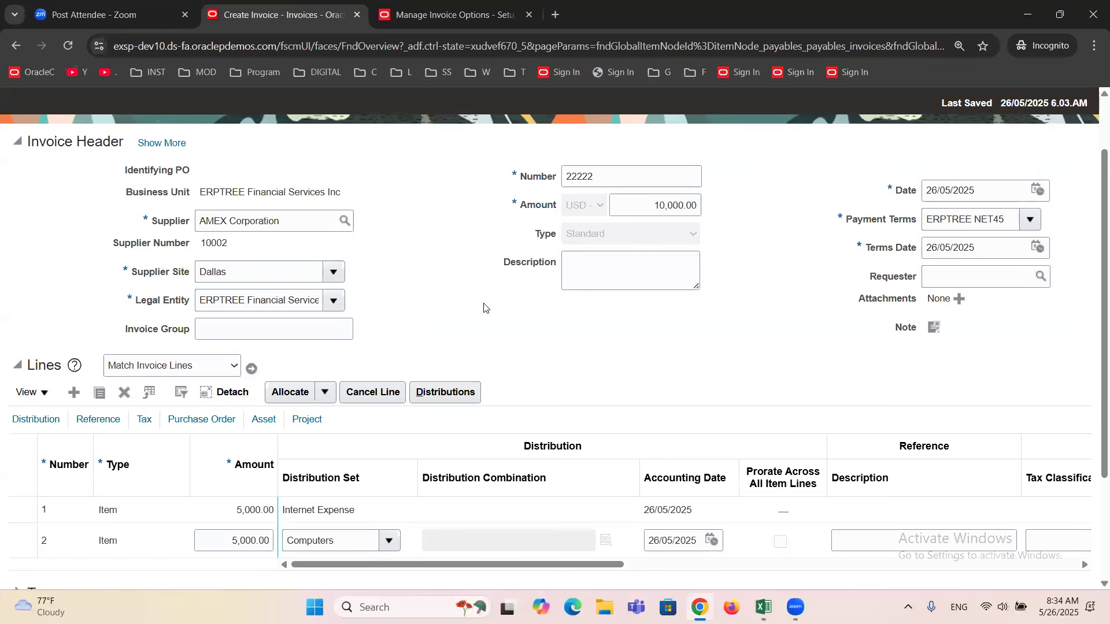
Close invoice 22222 and show the list of invoice tasks.
scroll(485, 308, "up", 2)
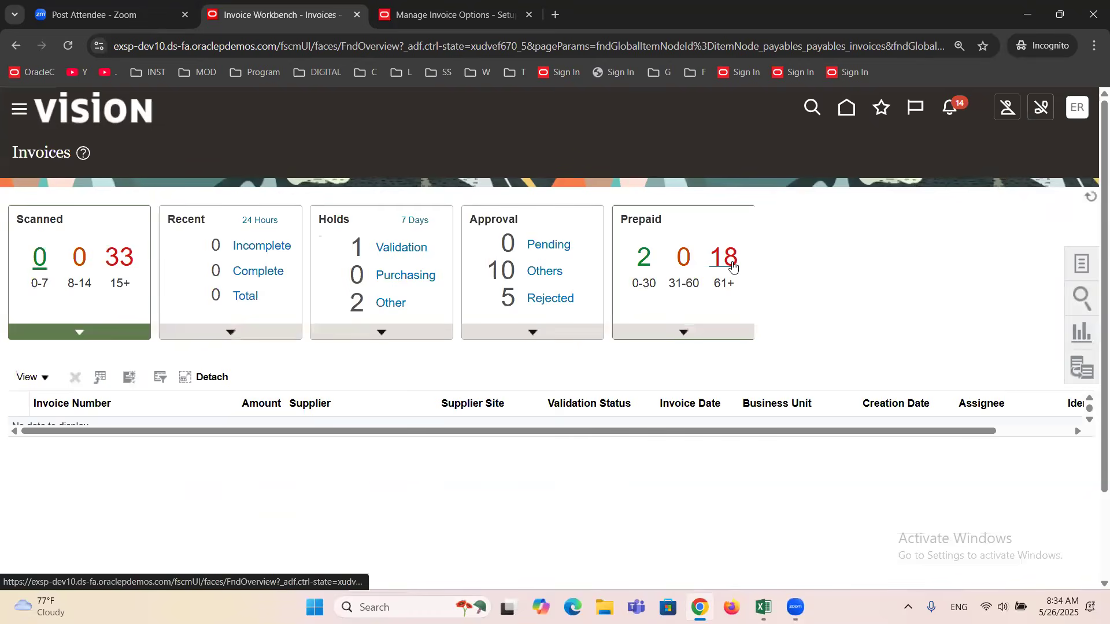
left_click(1081, 264)
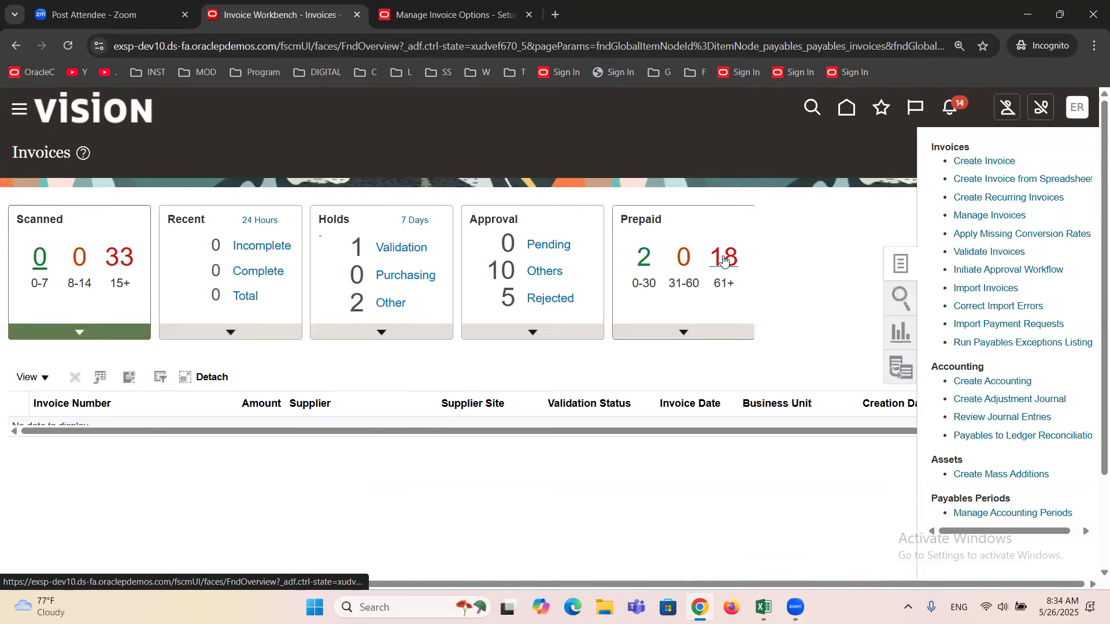
Start a new invoice for supplier AMEX Corporation and check the available supplier sites, keeping Dallas.
left_click(261, 314)
type("amex")
key("Tab")
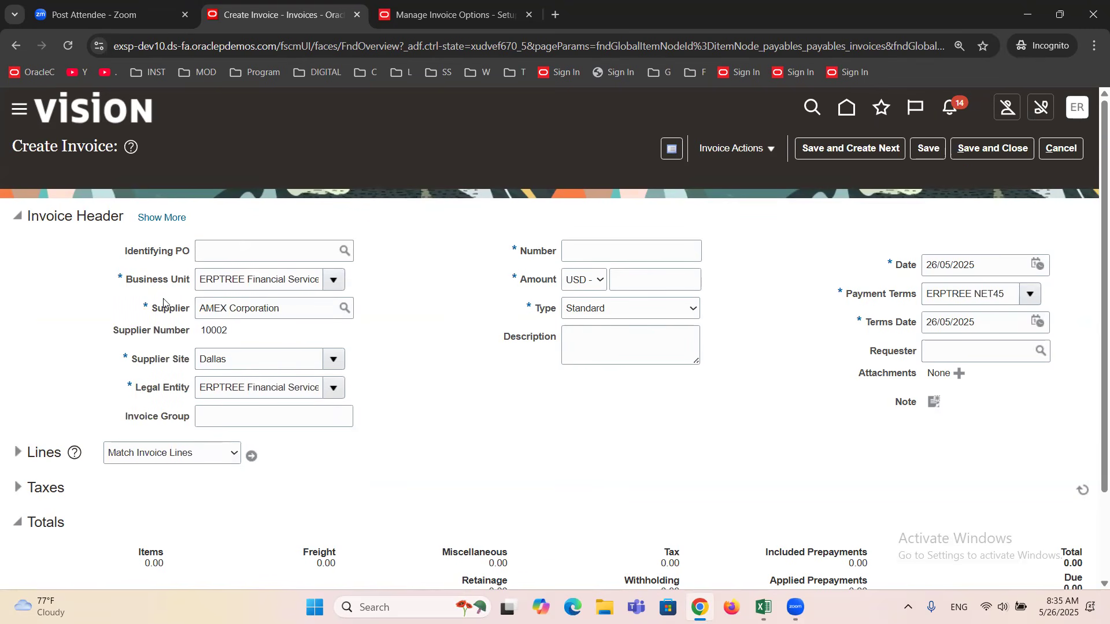
left_click(331, 361)
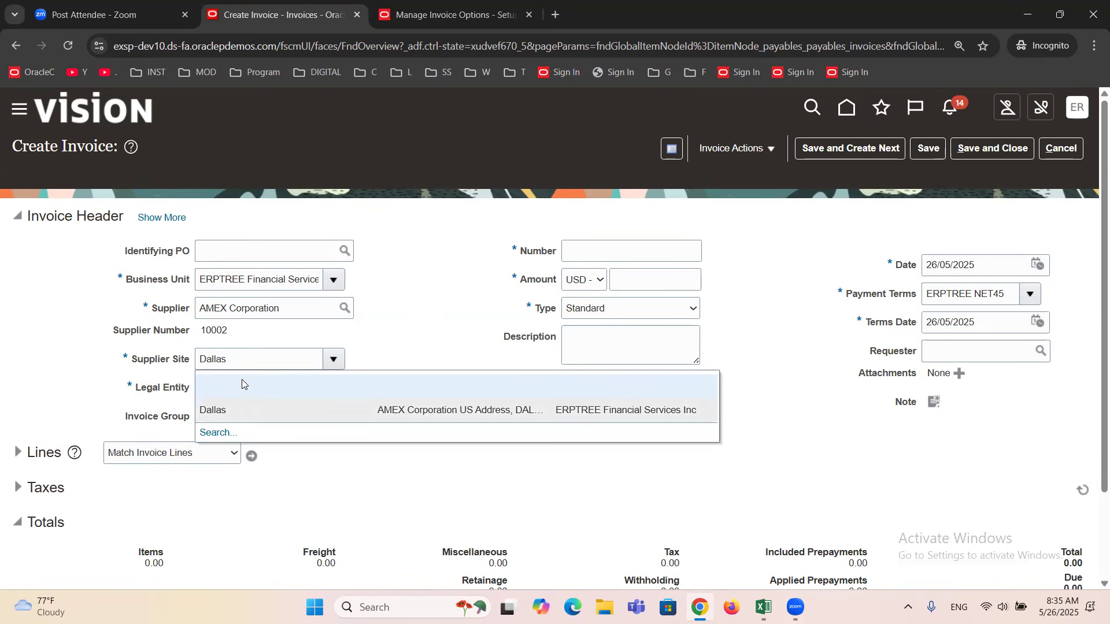
left_click(361, 332)
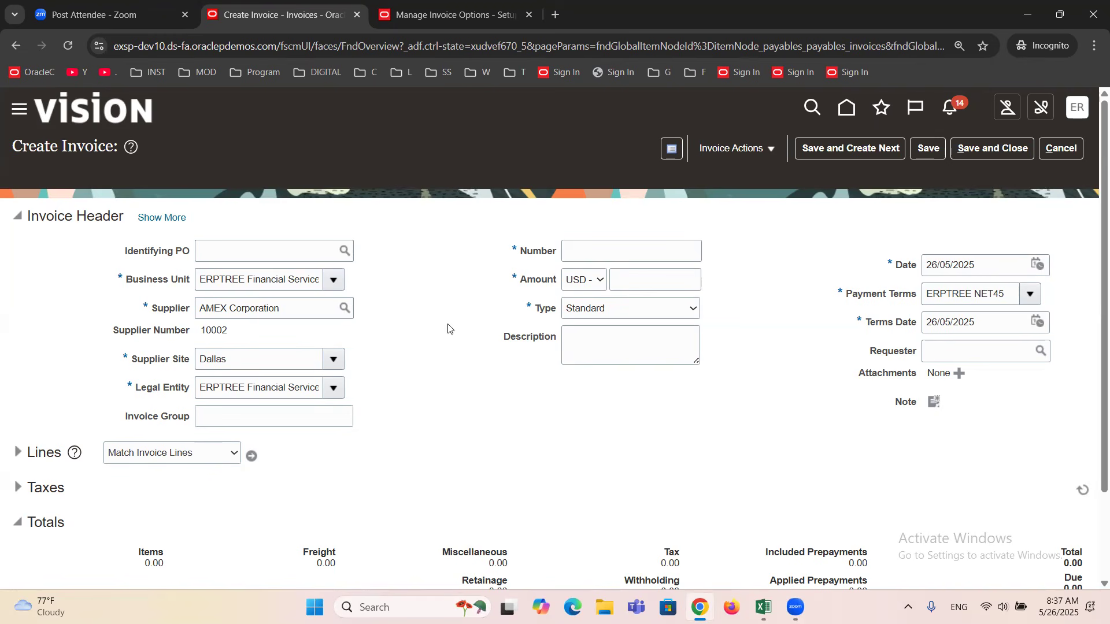
Enter invoice number 112233 and an invoice amount of 10,000 USD in the header.
left_click(591, 241)
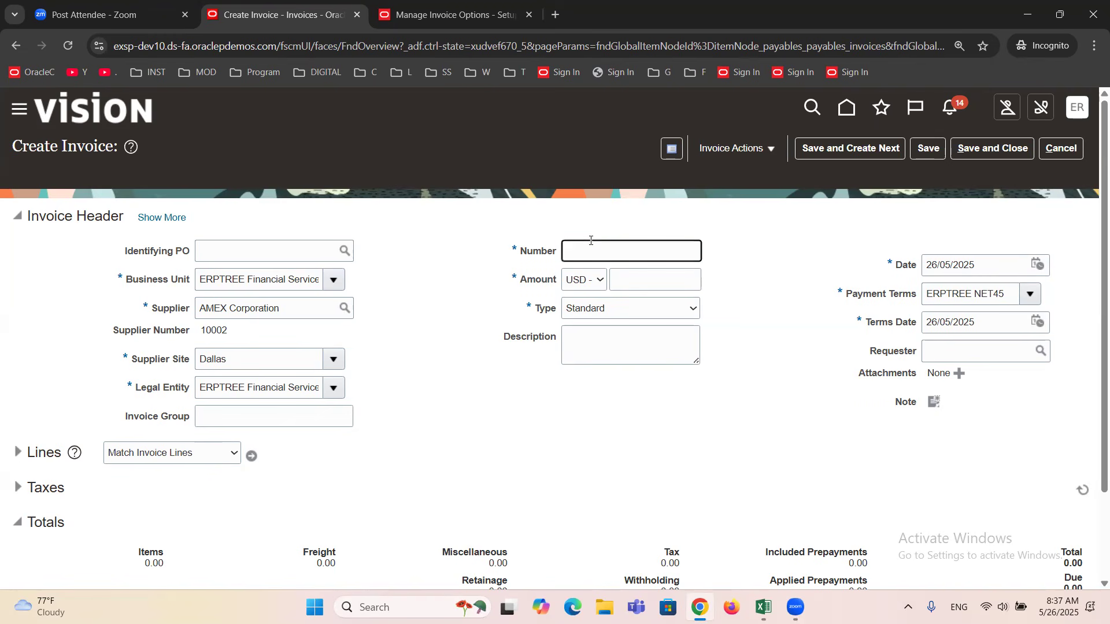
type("112233")
left_click(631, 277)
type("10000")
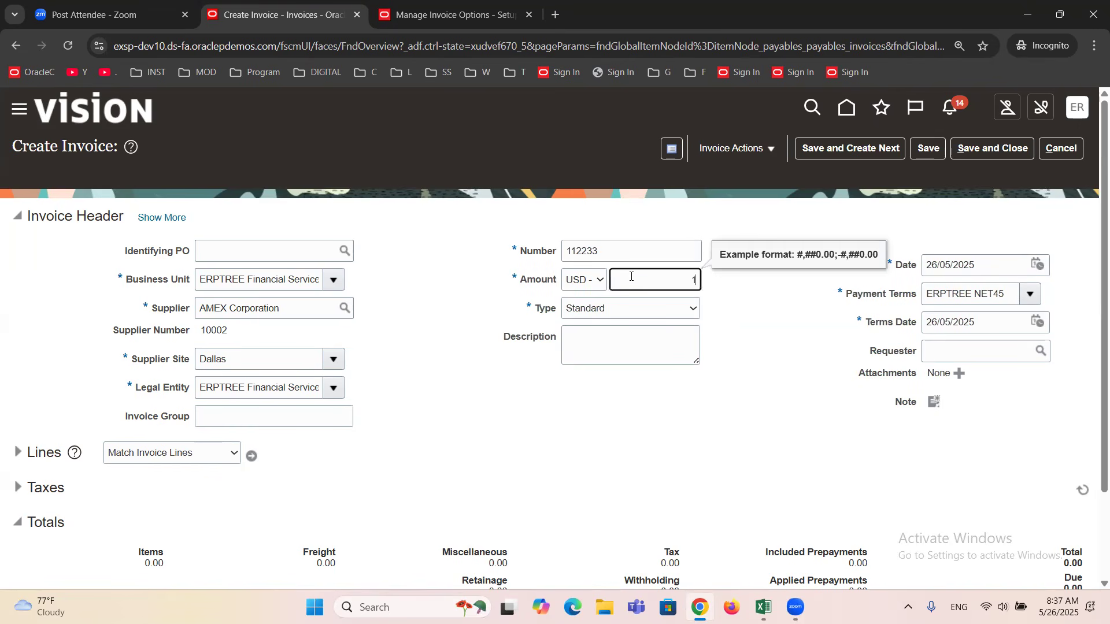
left_click(443, 331)
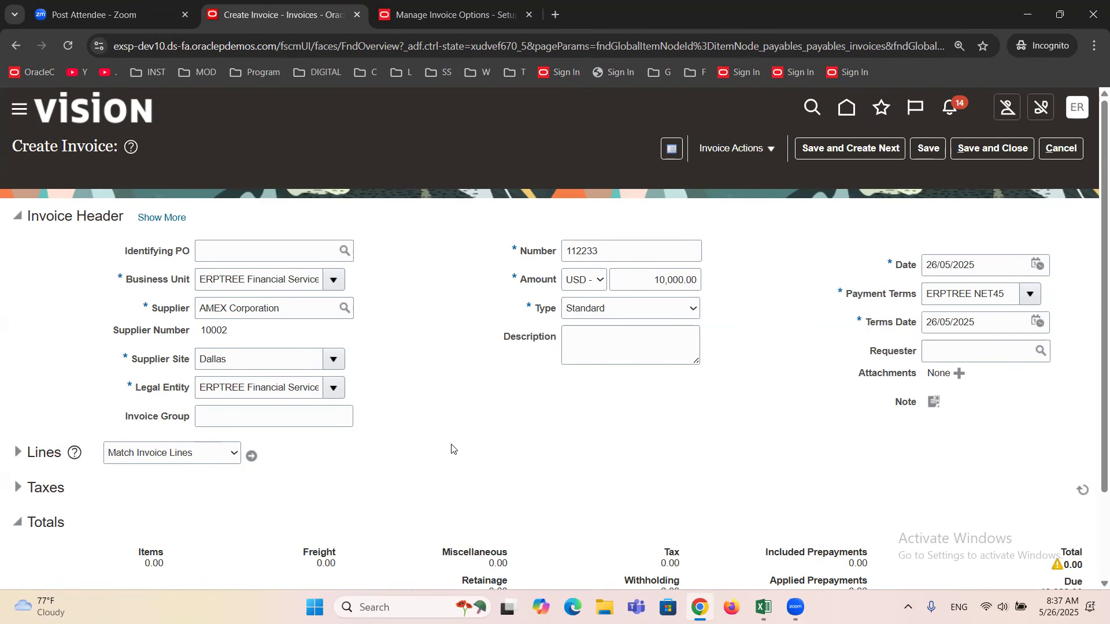
Expand the invoice lines and set line 1's amount to 10,000, keeping the Internet Expense distribution set.
left_click(18, 453)
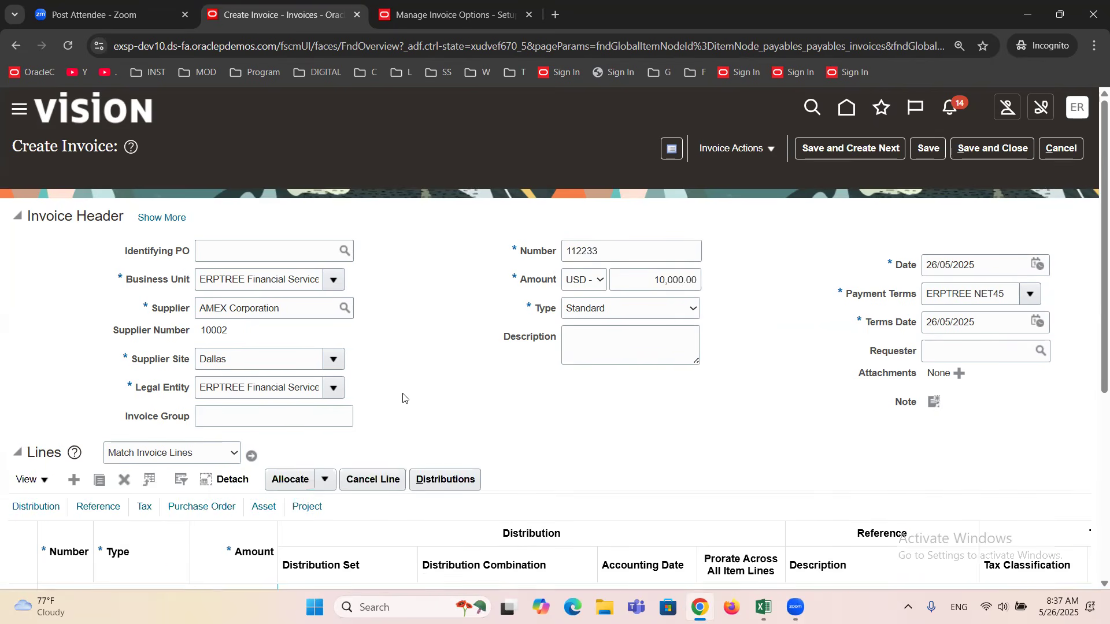
scroll(469, 332, "down", 3)
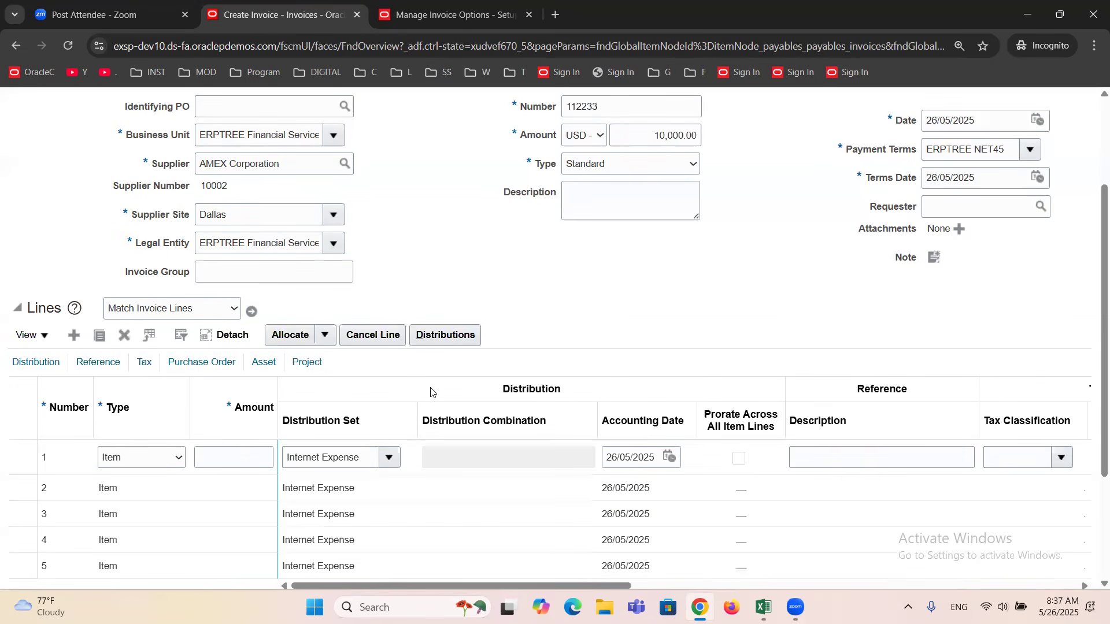
left_click(245, 450)
type("10000")
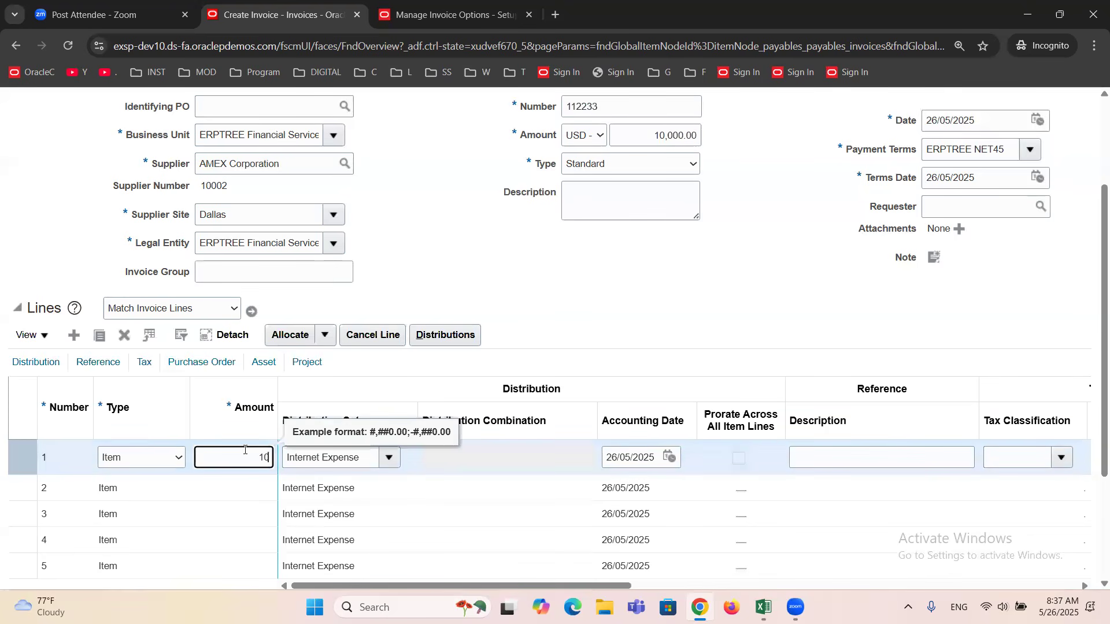
key("Tab")
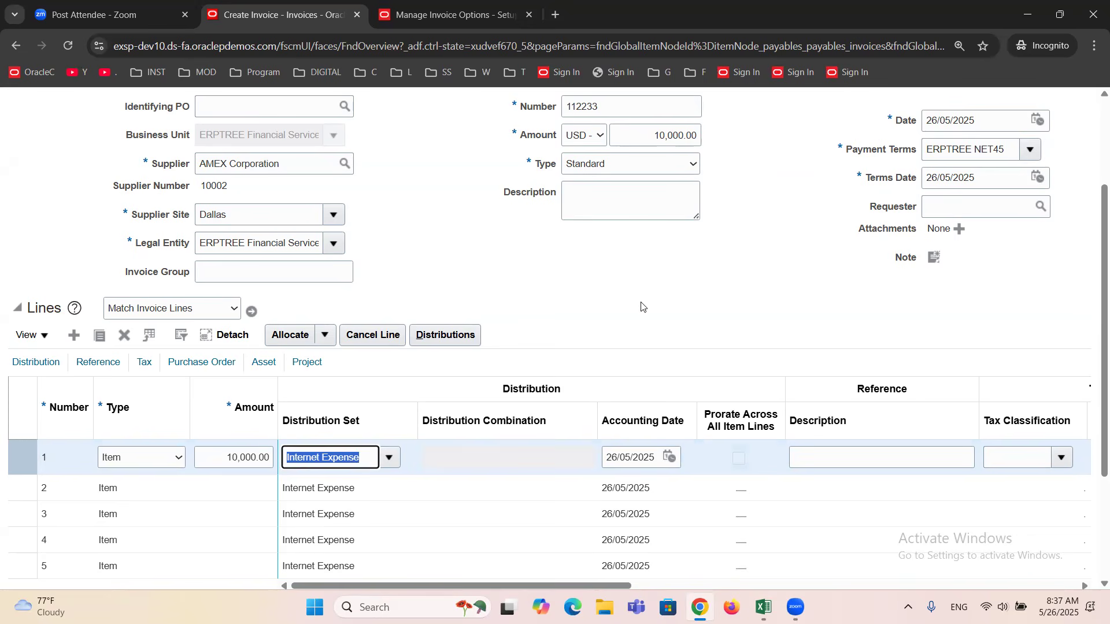
left_click(666, 258)
Review the additional header details, supplier site, terms date and the available invoice actions.
scroll(590, 321, "up", 3)
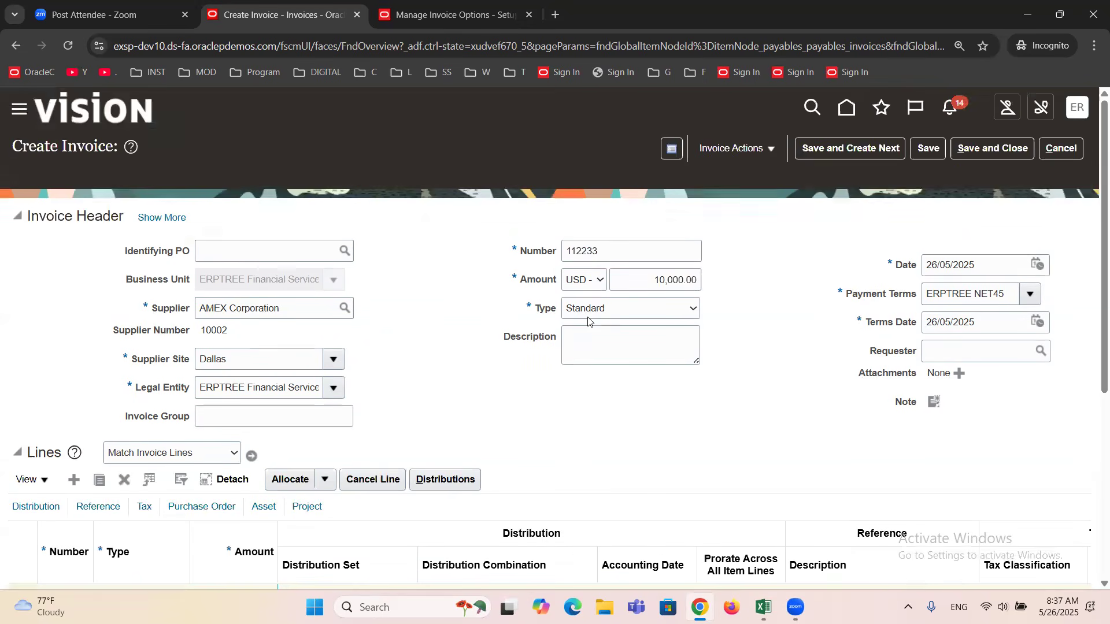
left_click(174, 217)
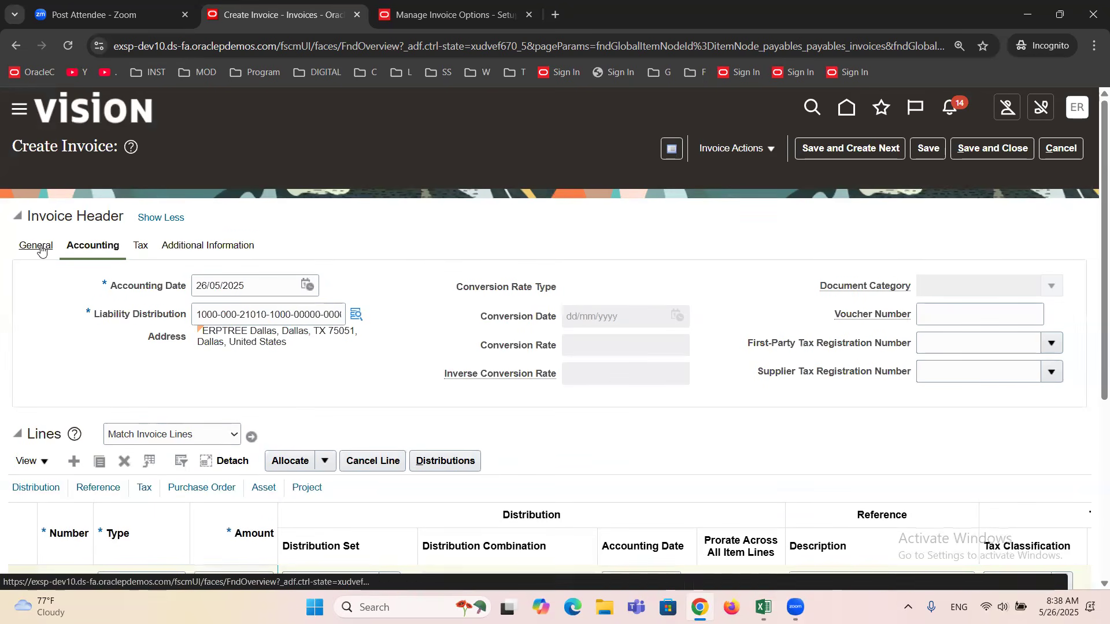
left_click(159, 220)
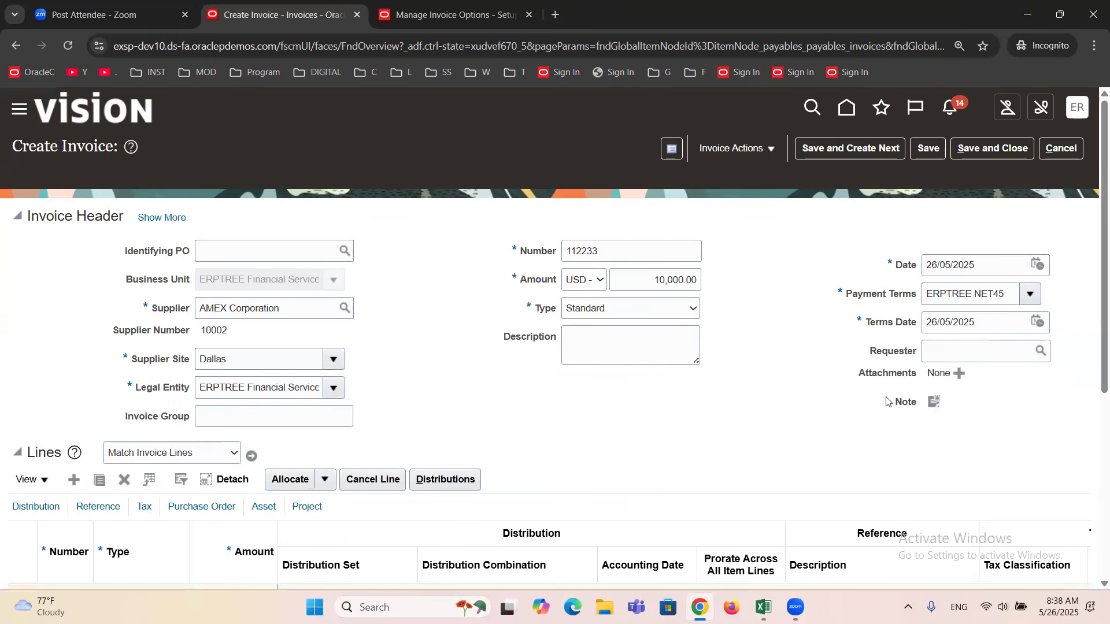
double_click(250, 359)
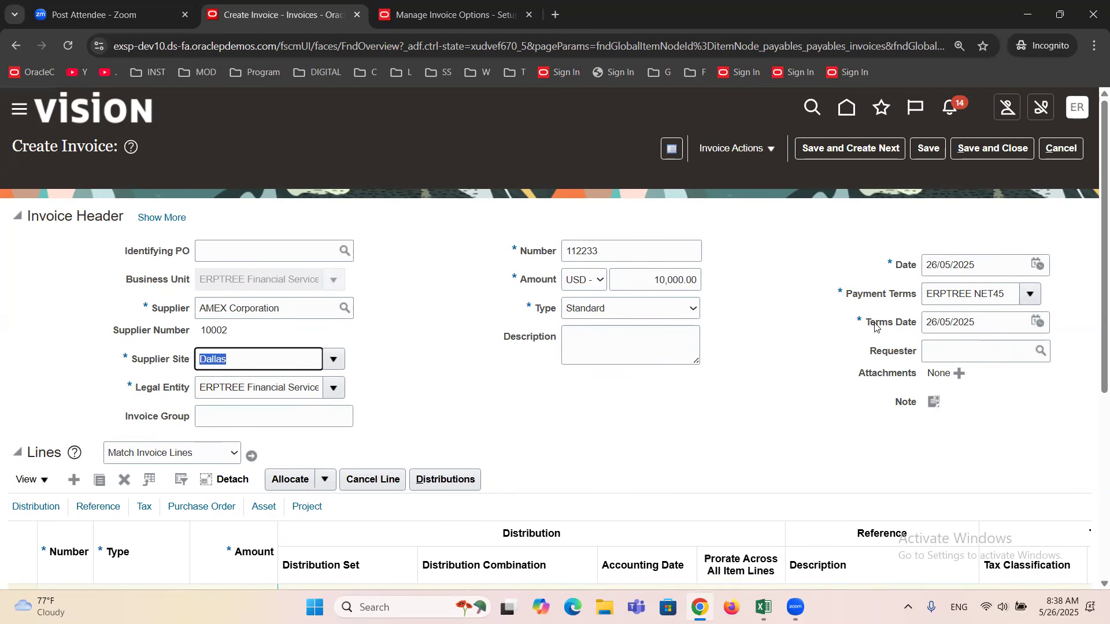
left_click_drag(869, 322, 917, 335)
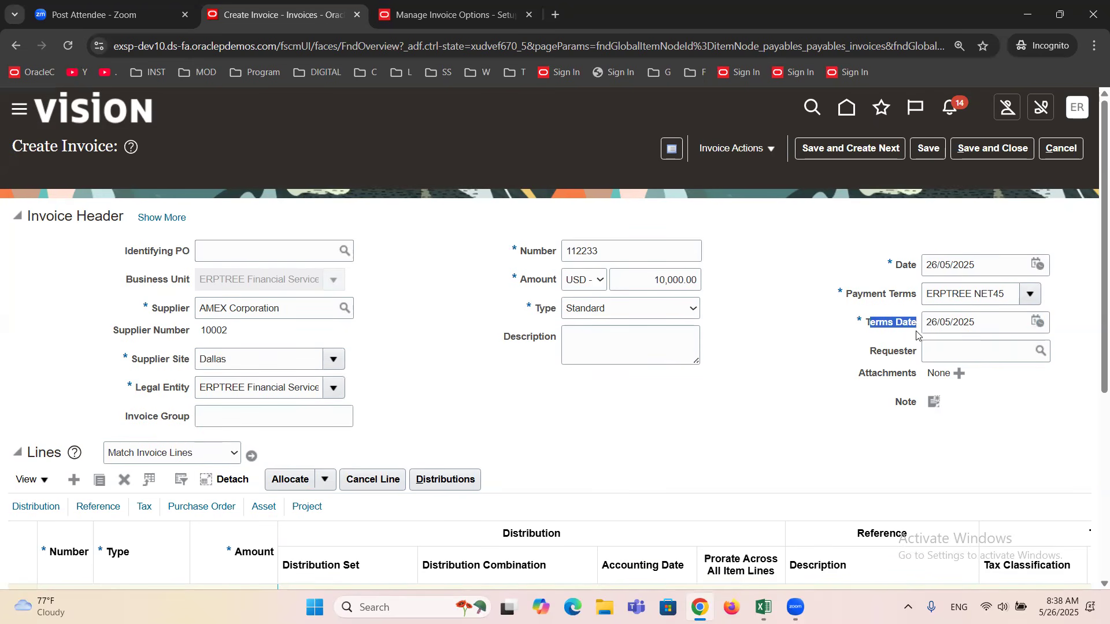
left_click(668, 395)
scroll(699, 431, "down", 3)
scroll(697, 425, "up", 3)
left_click(768, 149)
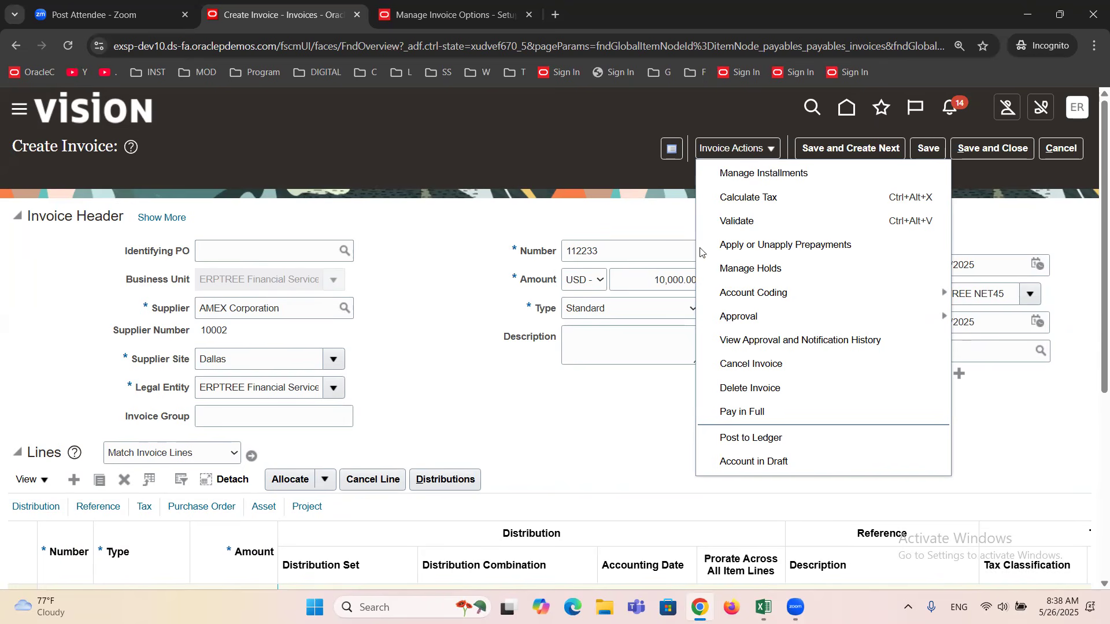
left_click(576, 418)
Set the invoice header amount to 9,000.
scroll(576, 422, "down", 3)
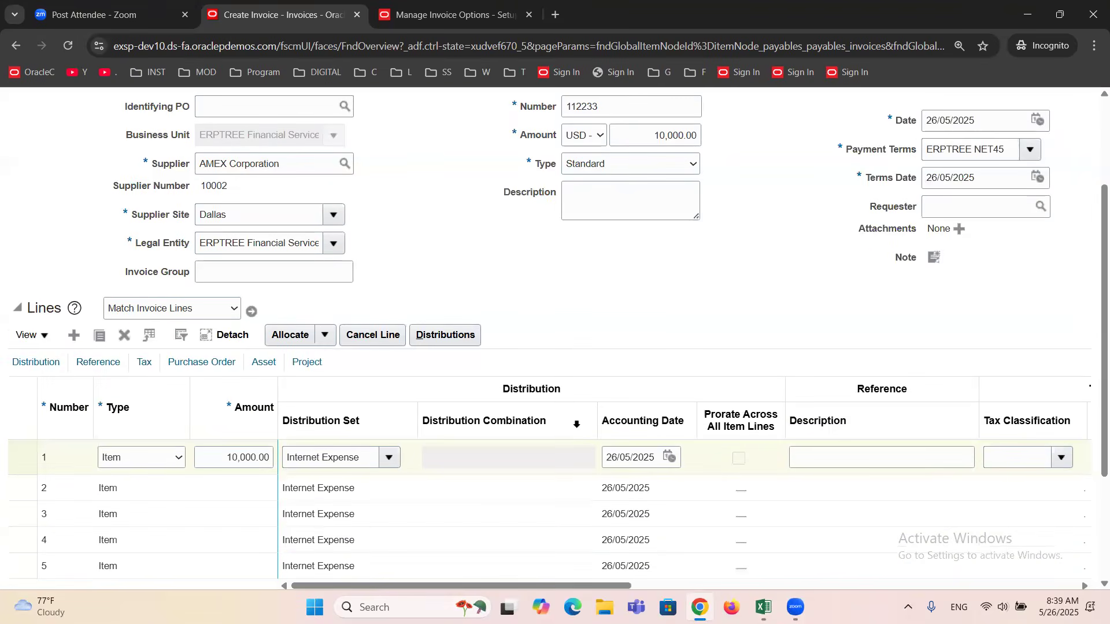
scroll(577, 423, "up", 3)
triple_click(657, 280)
key("BackSpace")
type("9000")
left_click(752, 294)
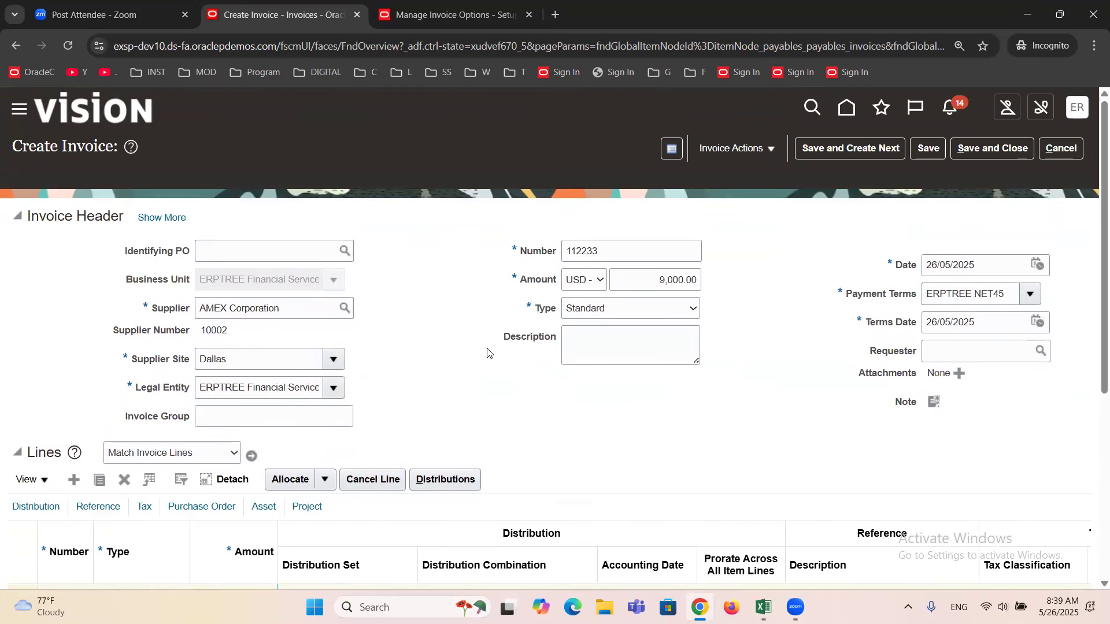
Examine the distribution amount of line 1 and close the distributions.
scroll(488, 350, "down", 3)
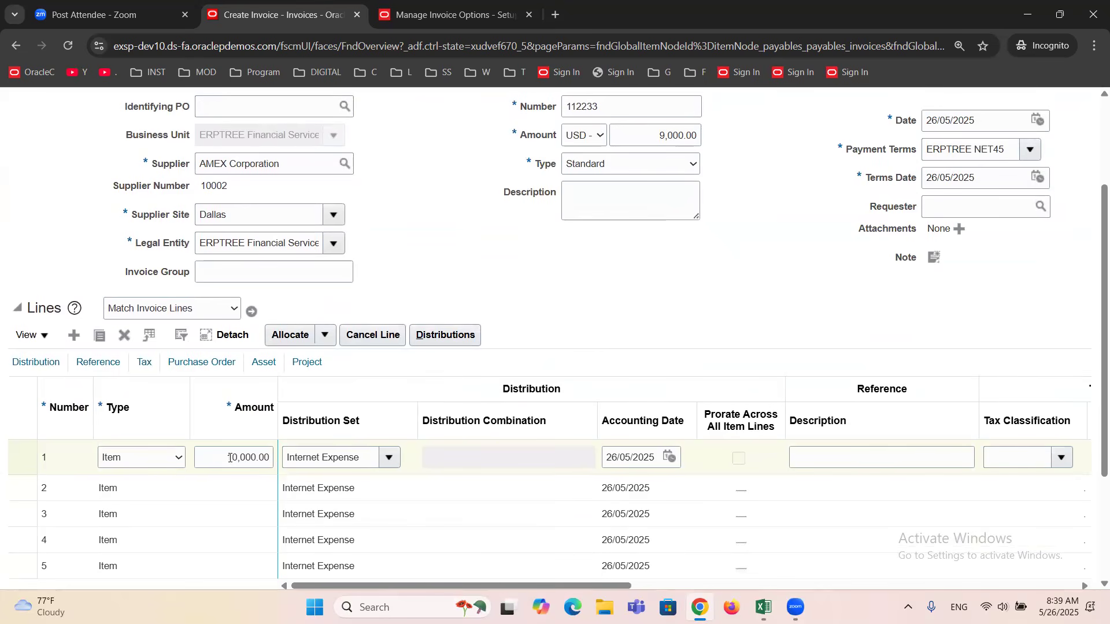
left_click(435, 337)
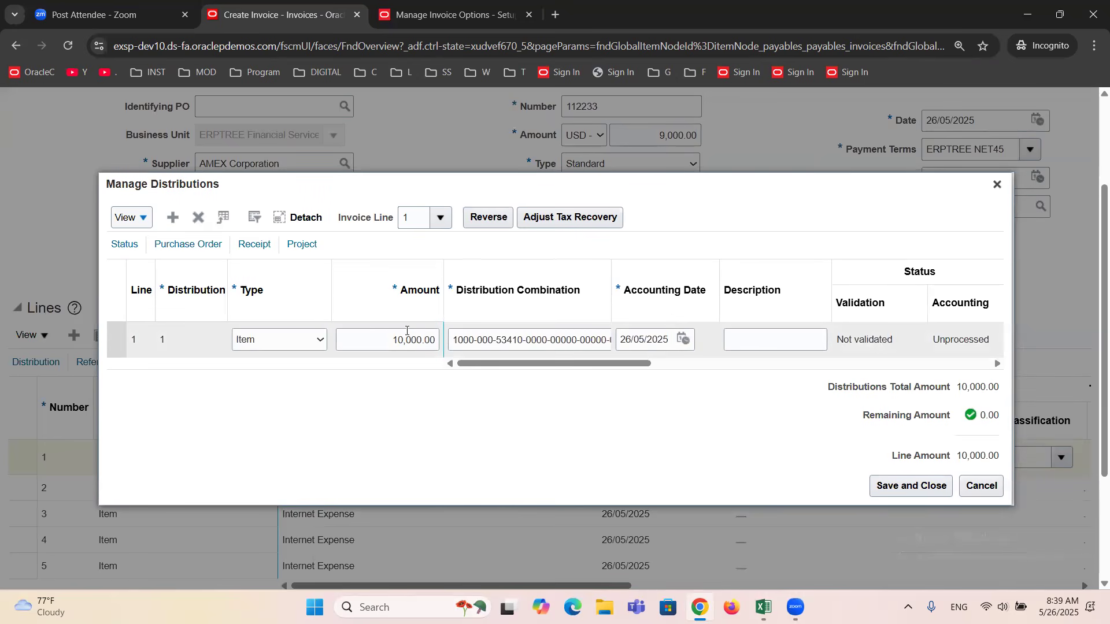
left_click(997, 183)
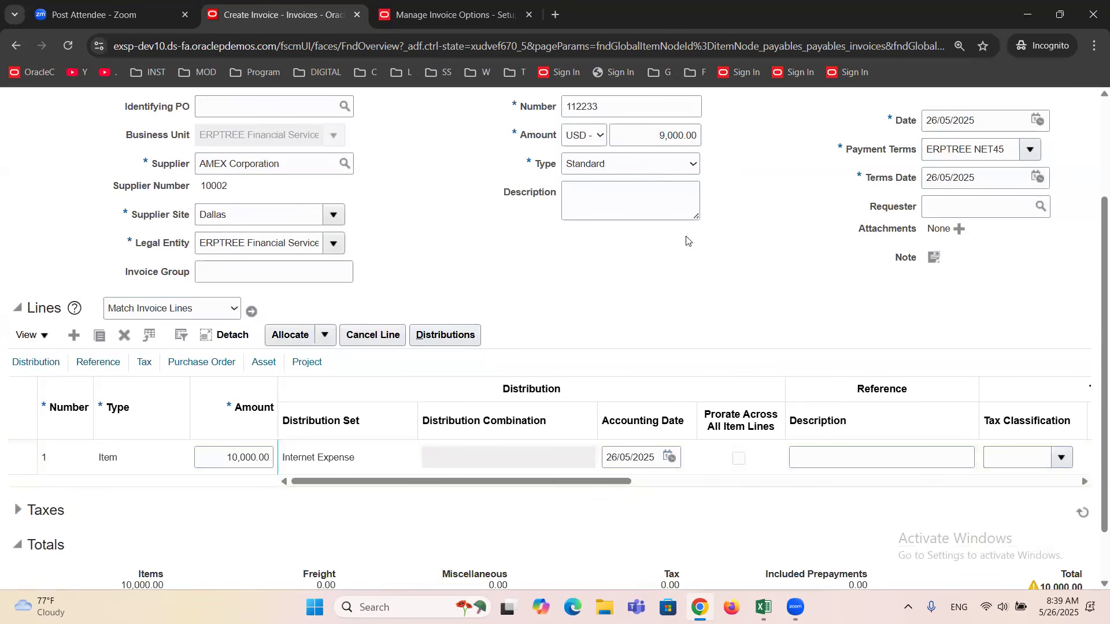
Validate the invoice and open the invoice summary from its validation status.
scroll(700, 295, "up", 3)
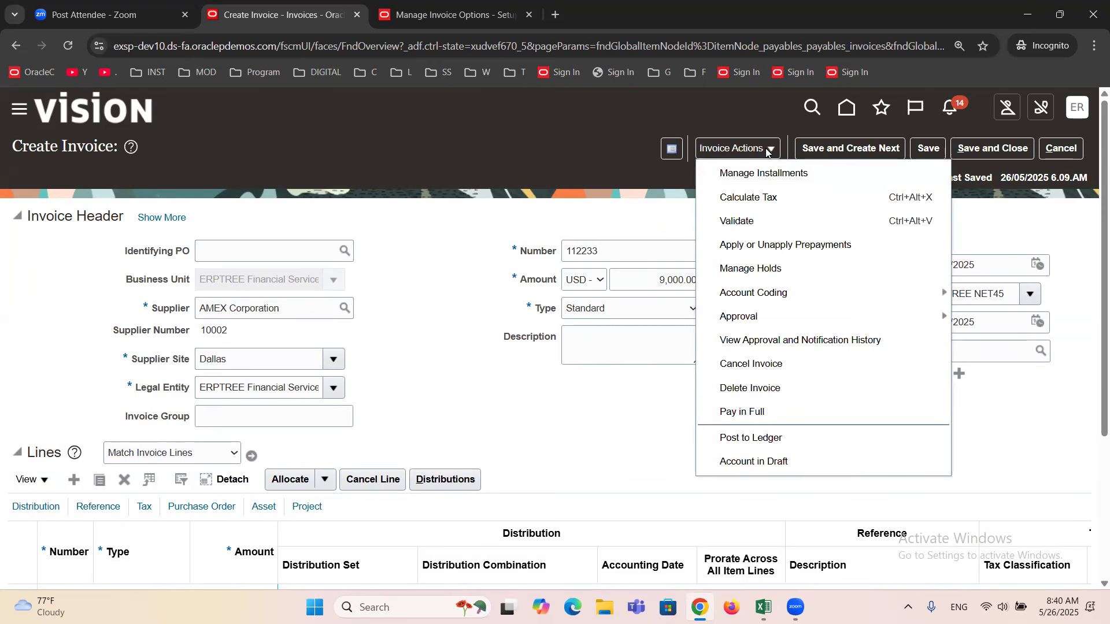
left_click(737, 223)
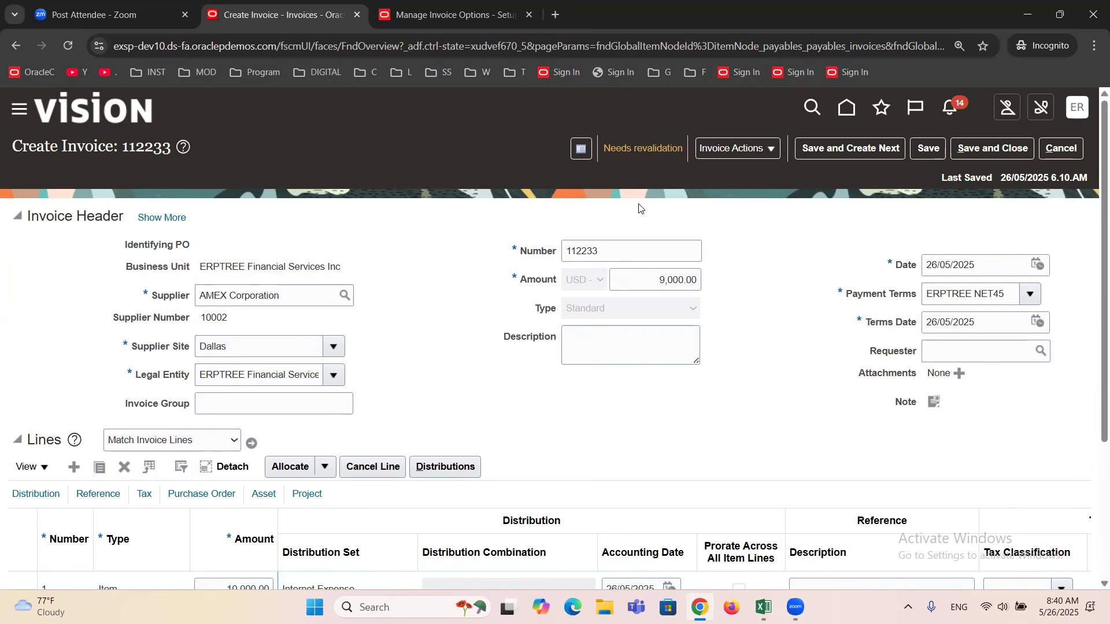
left_click(632, 148)
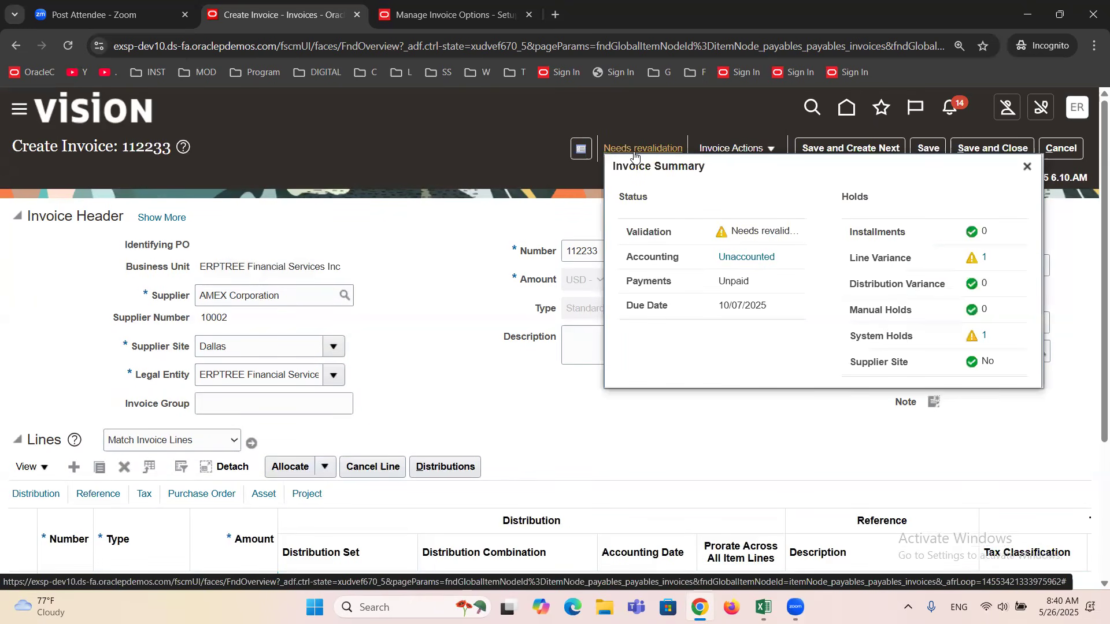
Examine the holds in the invoice summary, comparing the line variance, manual holds and system holds.
double_click(858, 197)
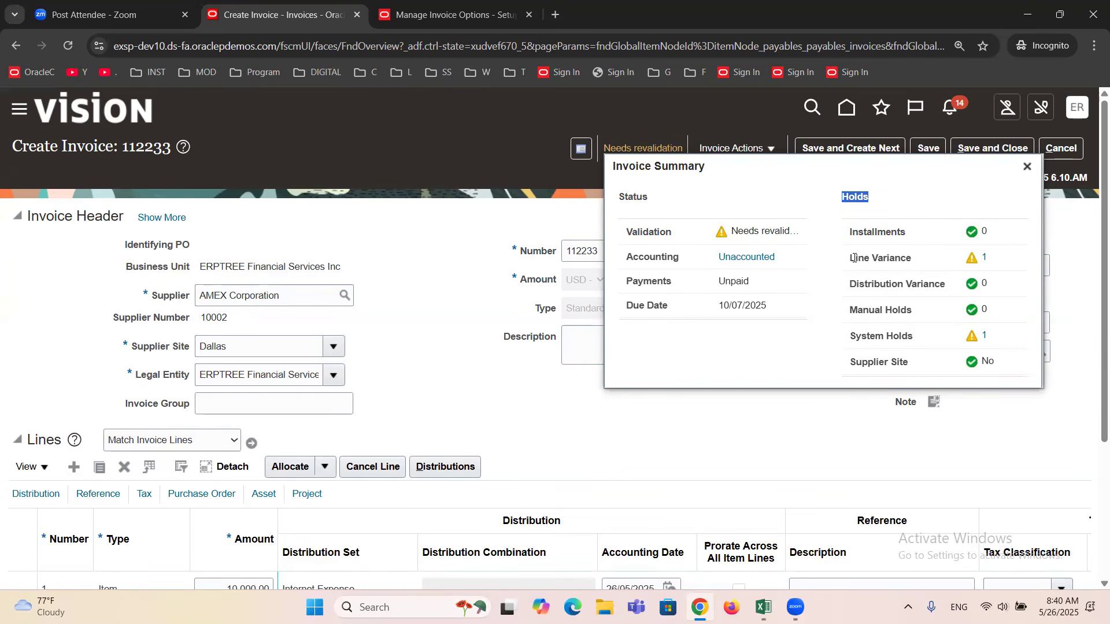
left_click_drag(853, 258, 914, 262)
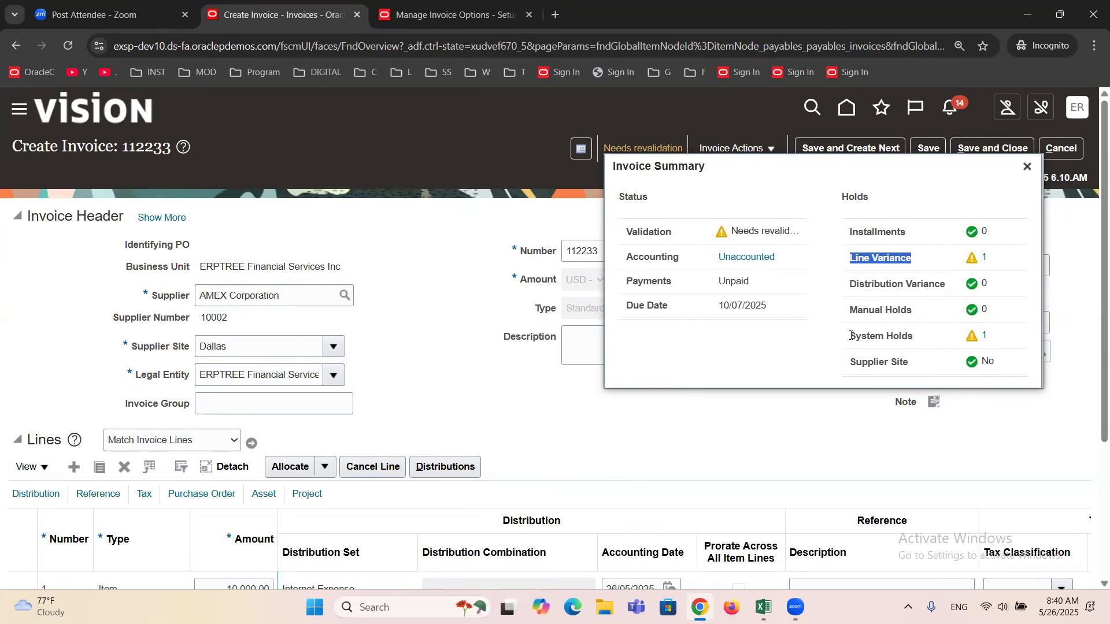
left_click_drag(851, 335, 917, 350)
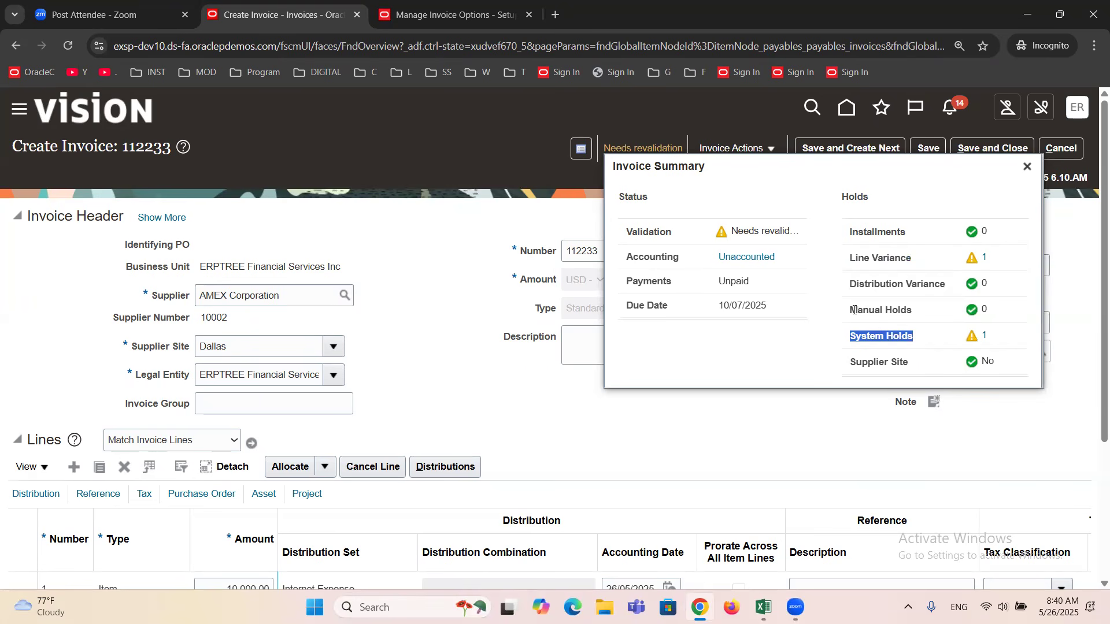
left_click_drag(853, 310, 920, 313)
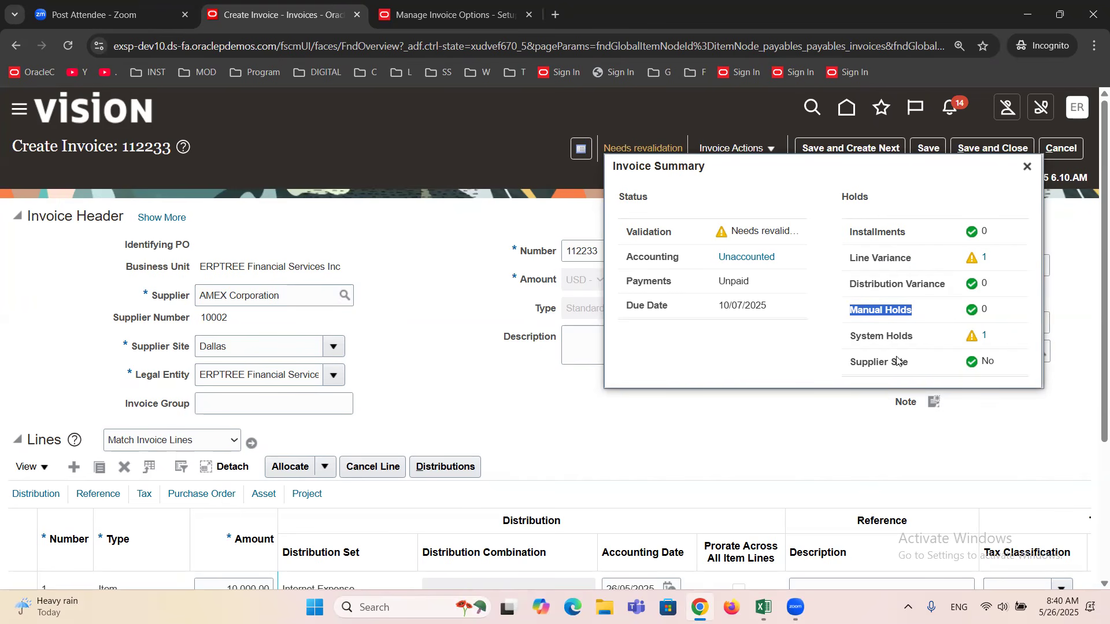
triple_click(882, 337)
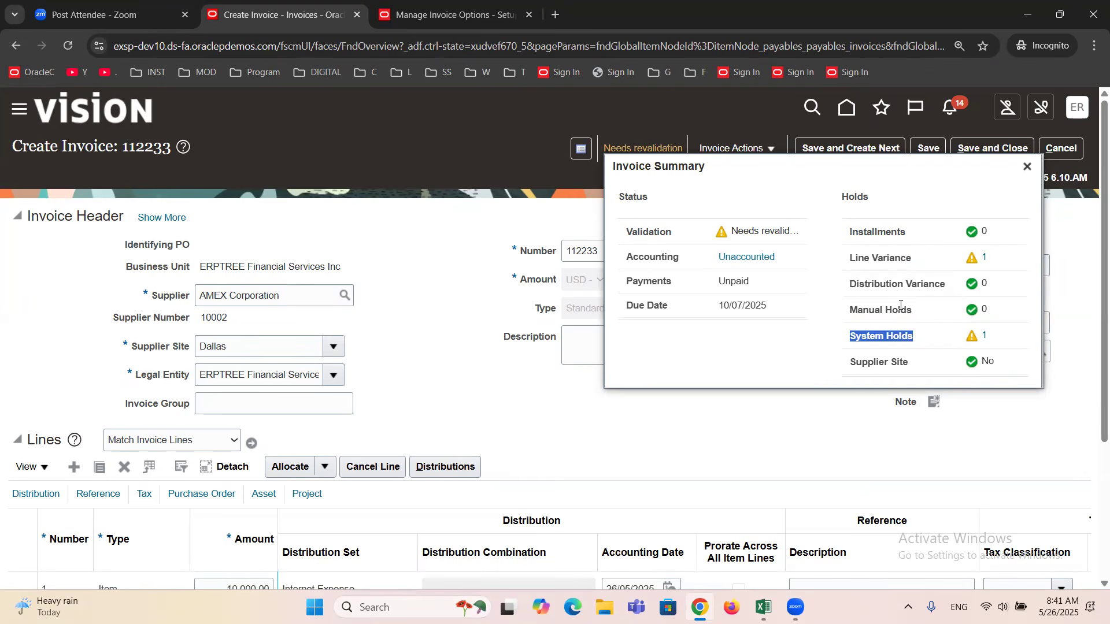
triple_click(888, 256)
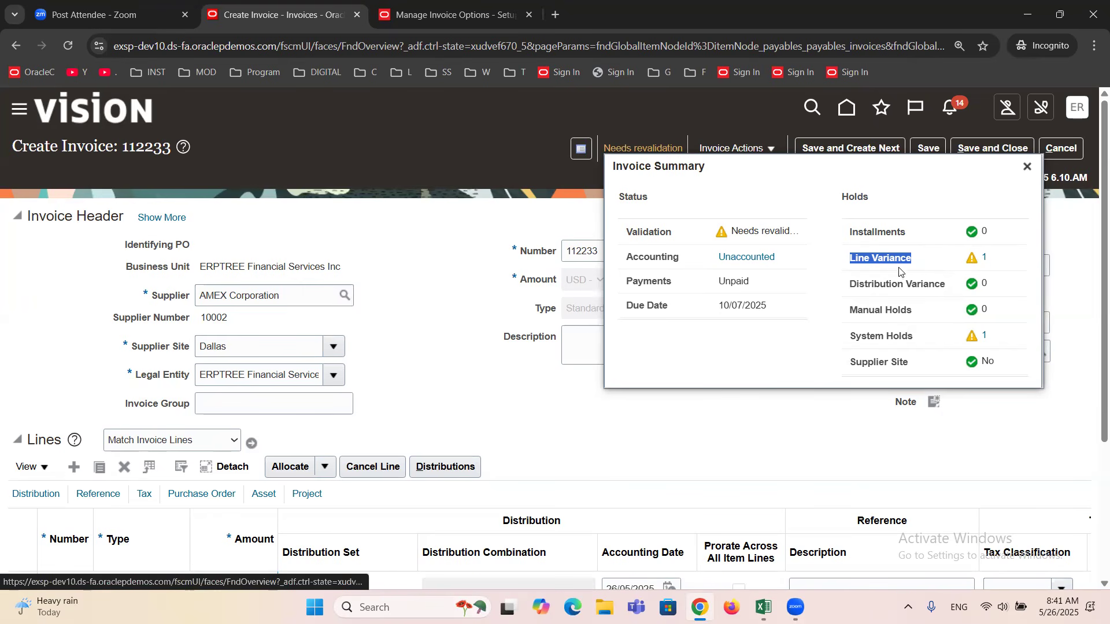
triple_click(879, 333)
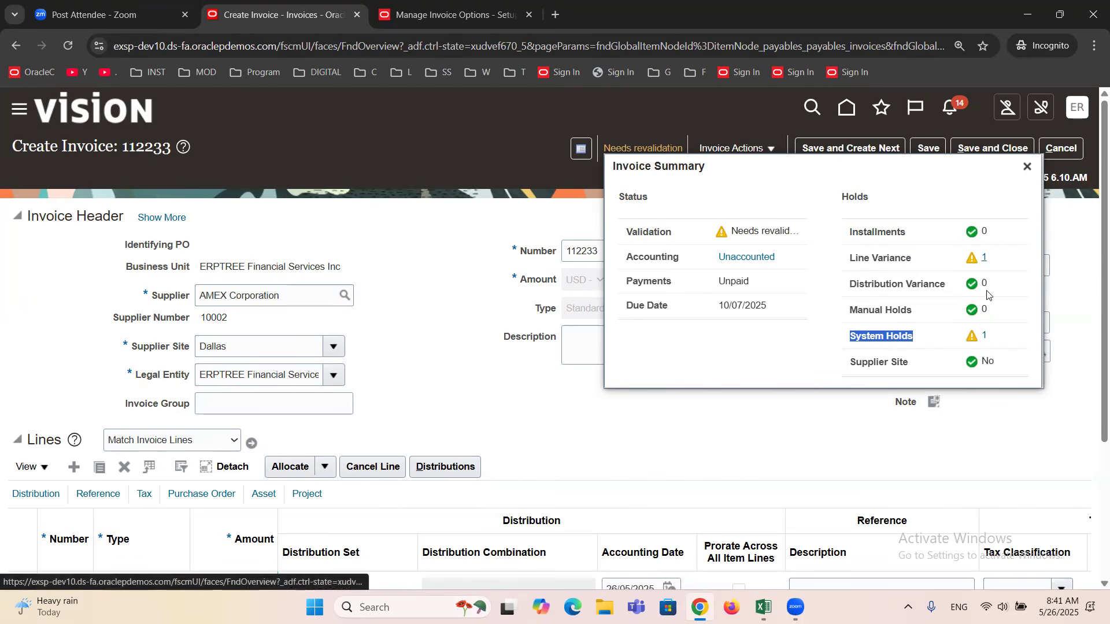
triple_click(892, 340)
left_click(891, 259)
triple_click(892, 259)
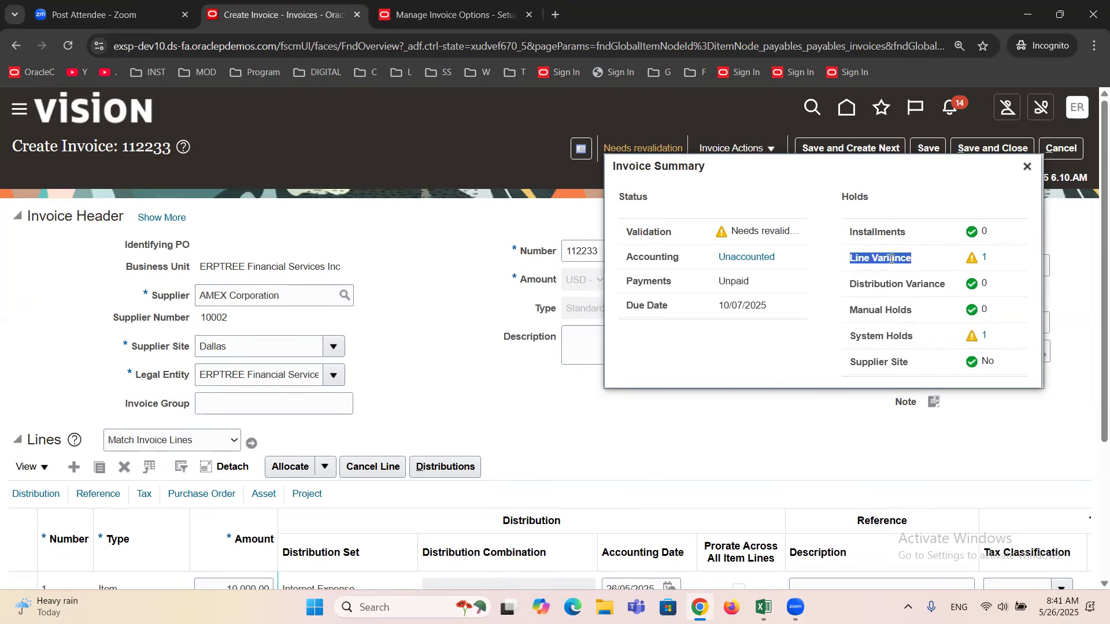
triple_click(905, 340)
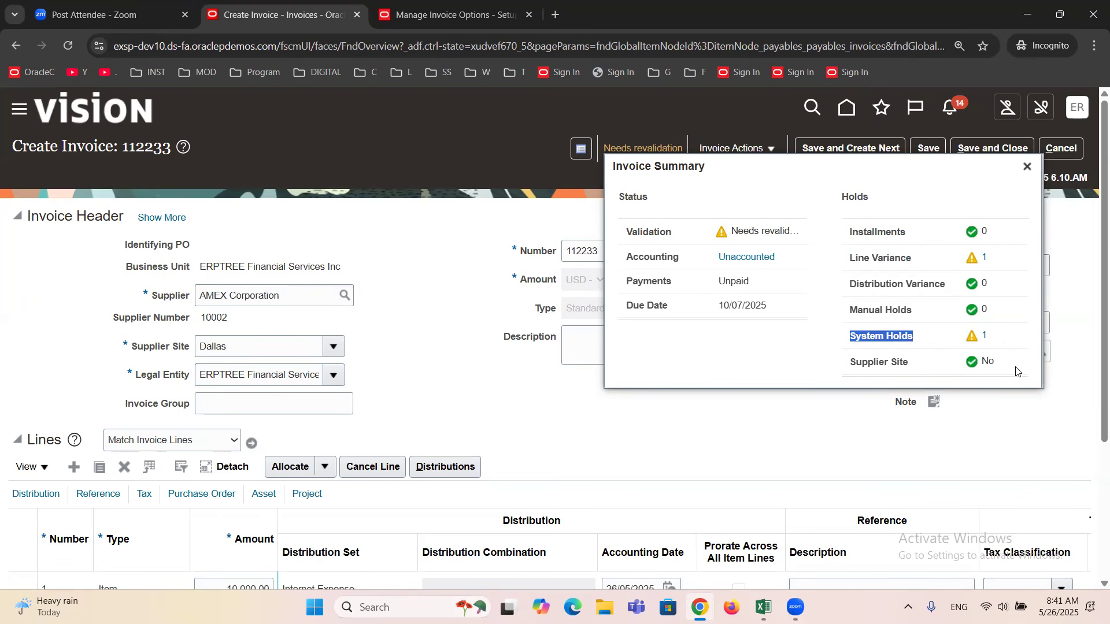
Open the system hold's details and widen the hold Reason column to read the full reason.
left_click(985, 338)
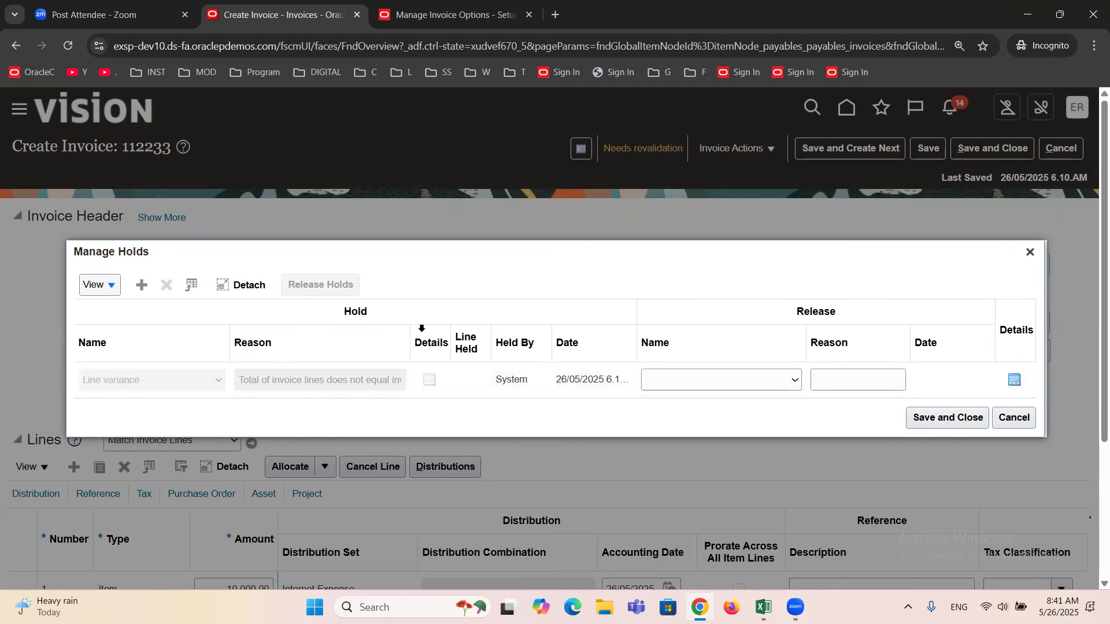
left_click_drag(409, 334, 518, 333)
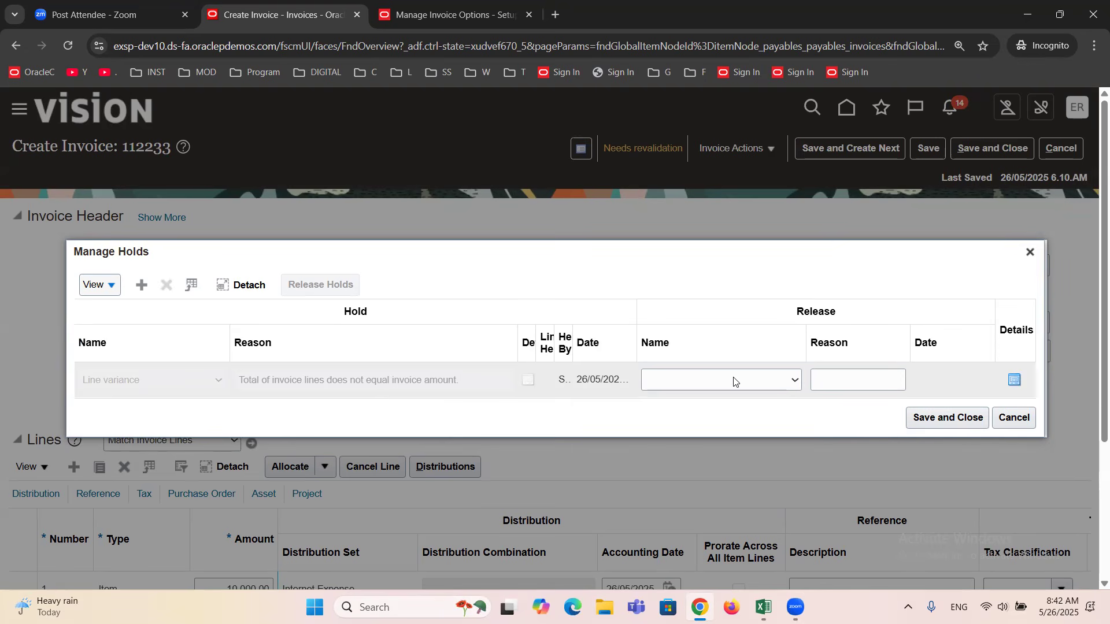
Try to release the line variance hold with the release name Validated, and close the holds window.
left_click(778, 377)
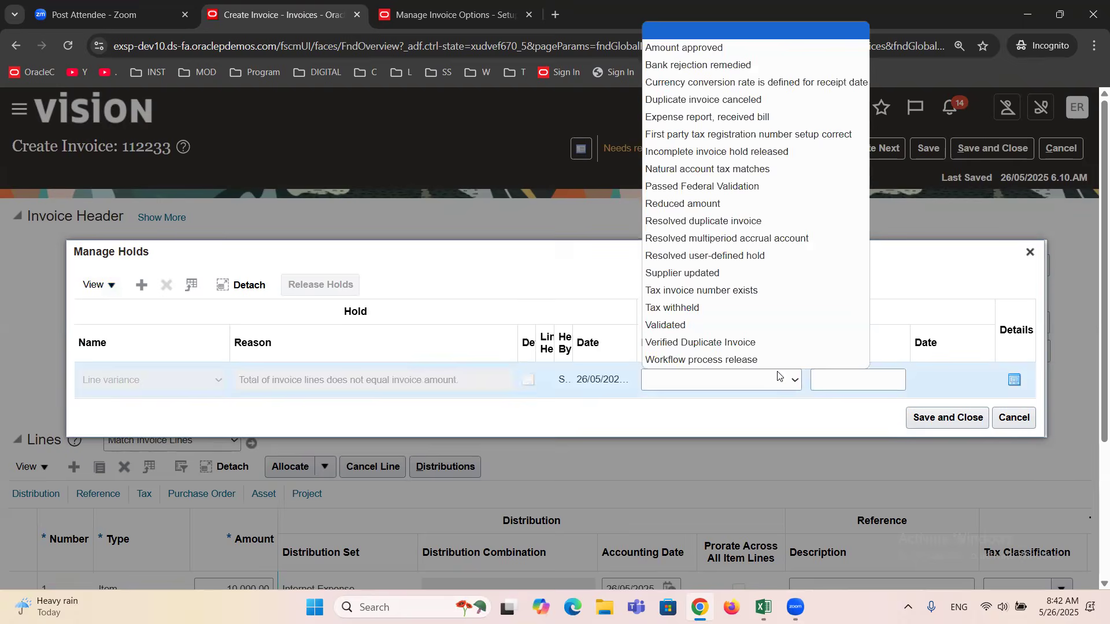
left_click(692, 322)
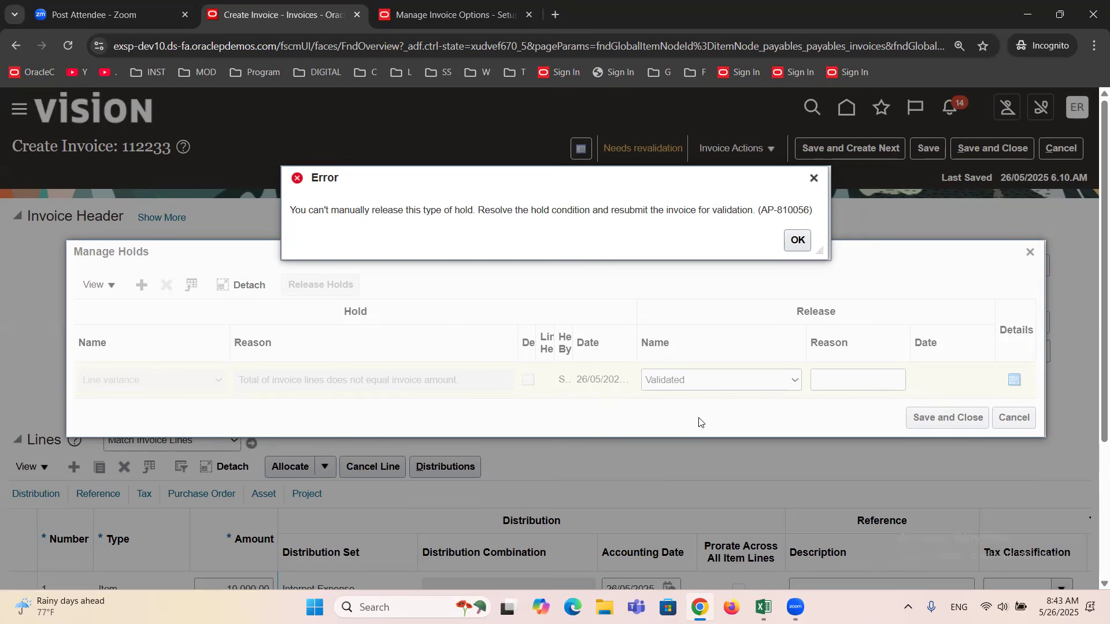
left_click(813, 178)
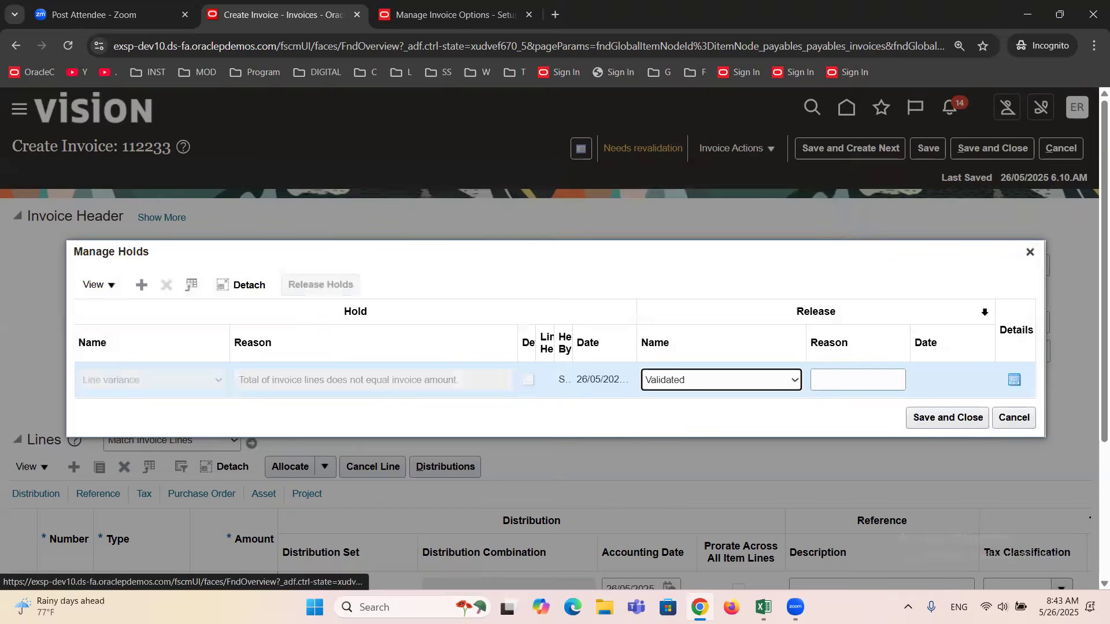
left_click(1030, 252)
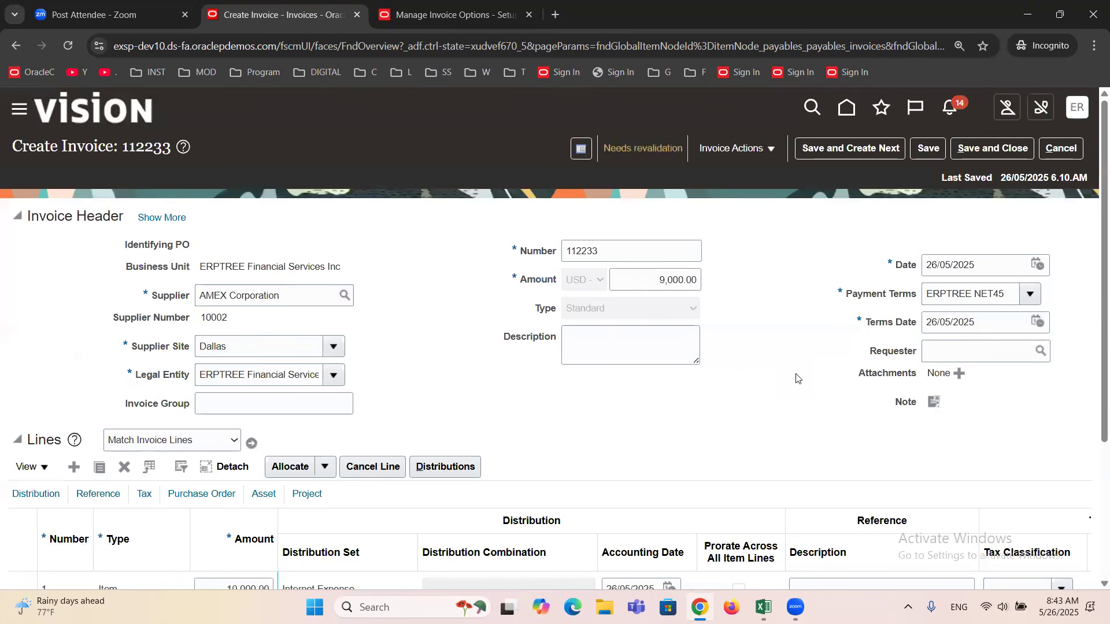
Examine the Identifying PO field and compare the invoice header amount with the amount of line 1.
scroll(654, 283, "down", 3)
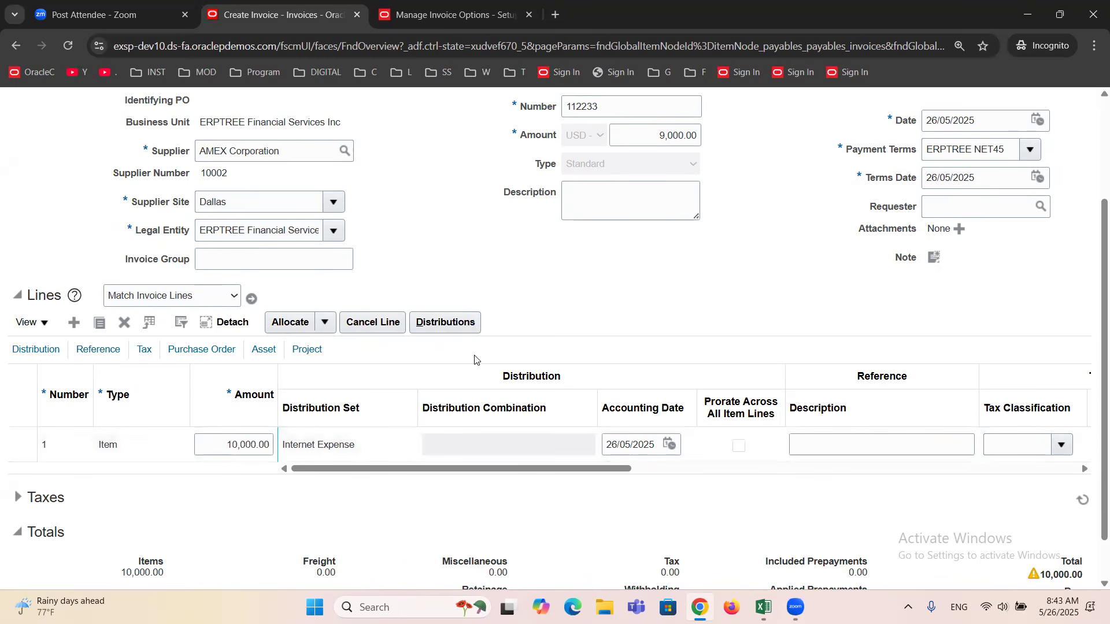
scroll(475, 360, "up", 2)
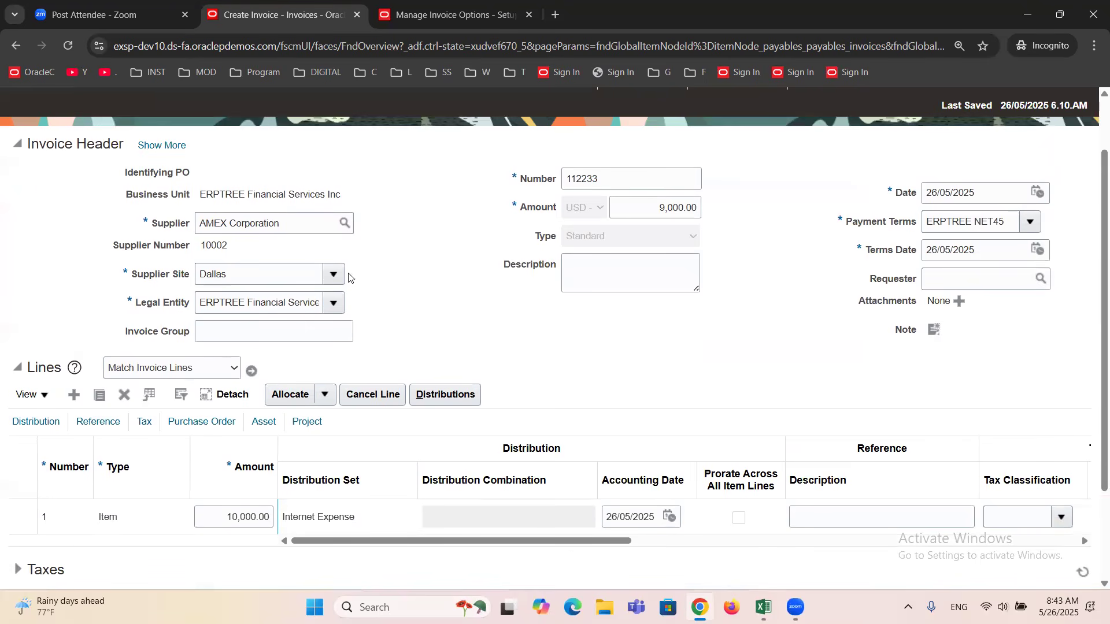
left_click(187, 174)
left_click_drag(175, 173, 216, 173)
left_click(217, 518)
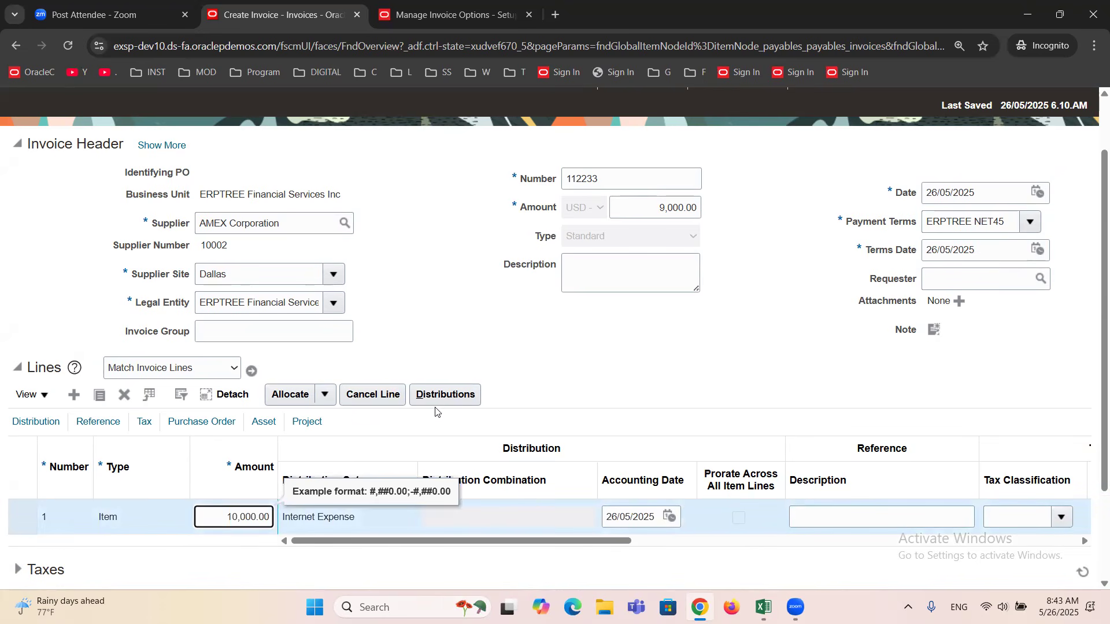
left_click(653, 208)
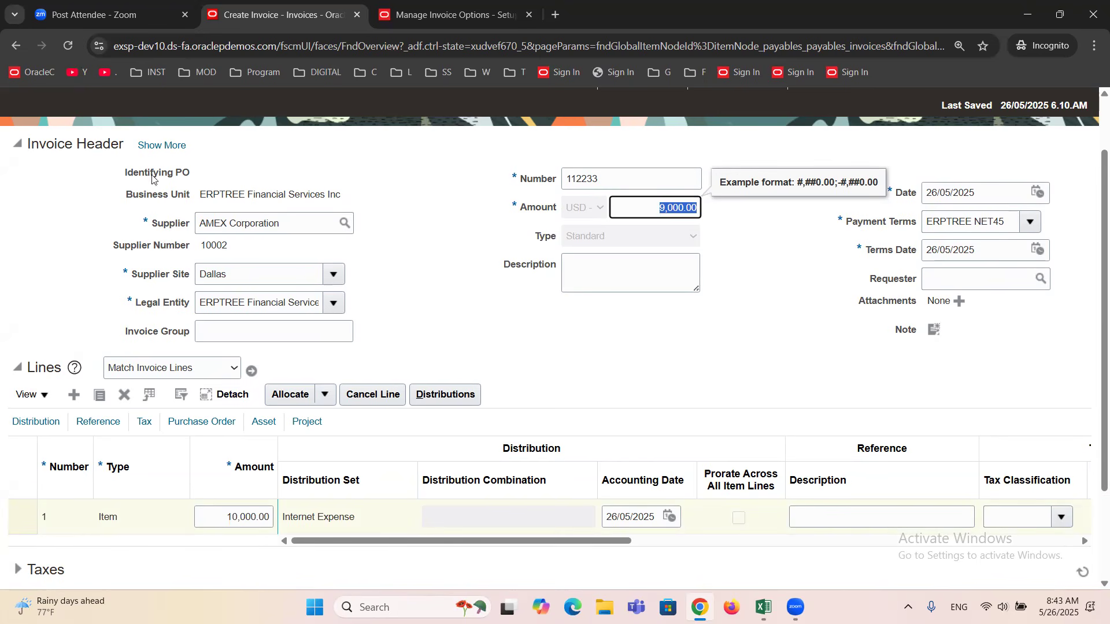
left_click(220, 516)
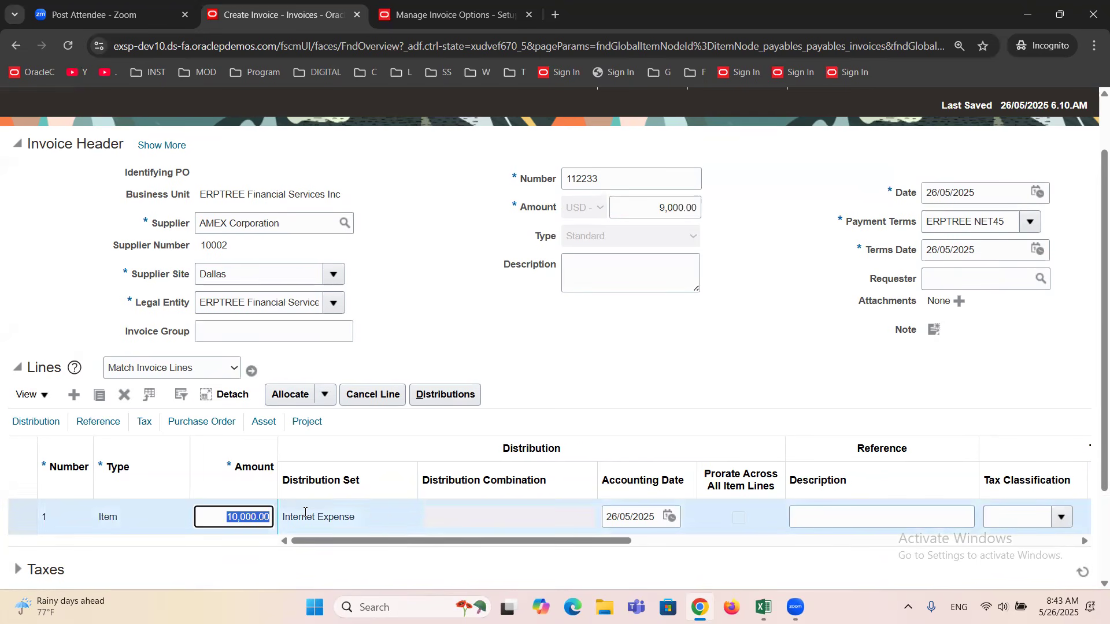
Set the invoice header amount to 12,000.00.
left_click(647, 207)
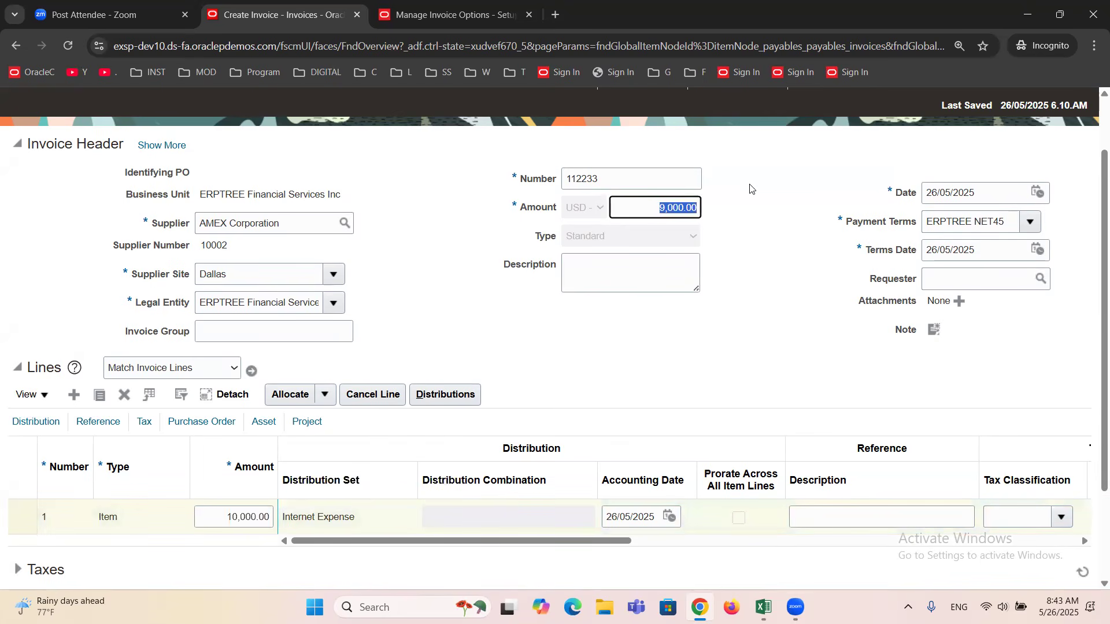
type("12,0")
type("000")
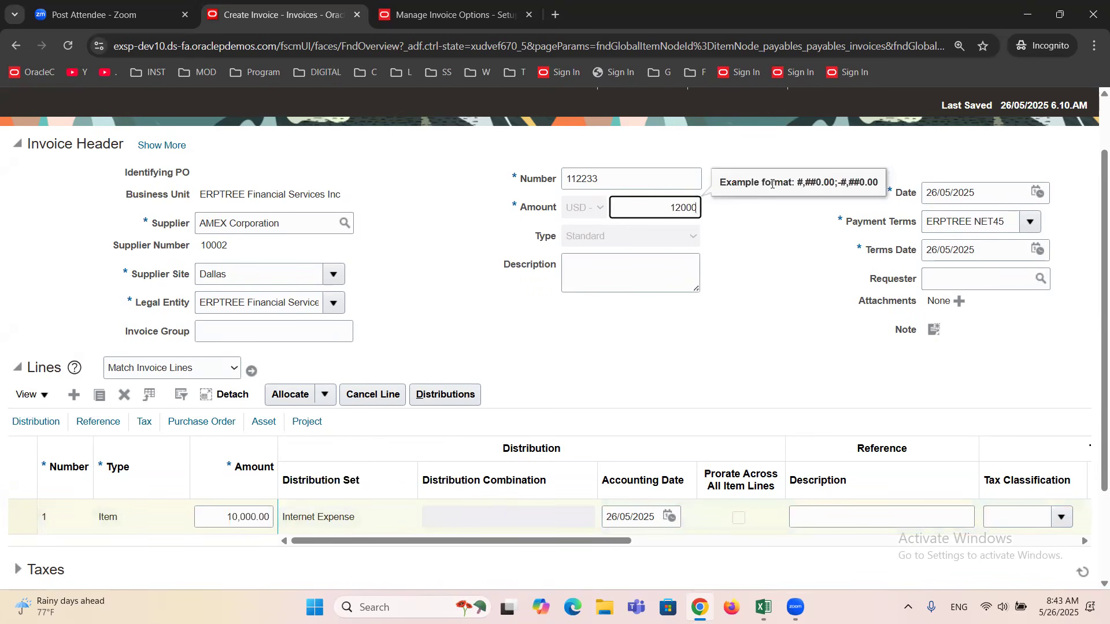
left_click(830, 234)
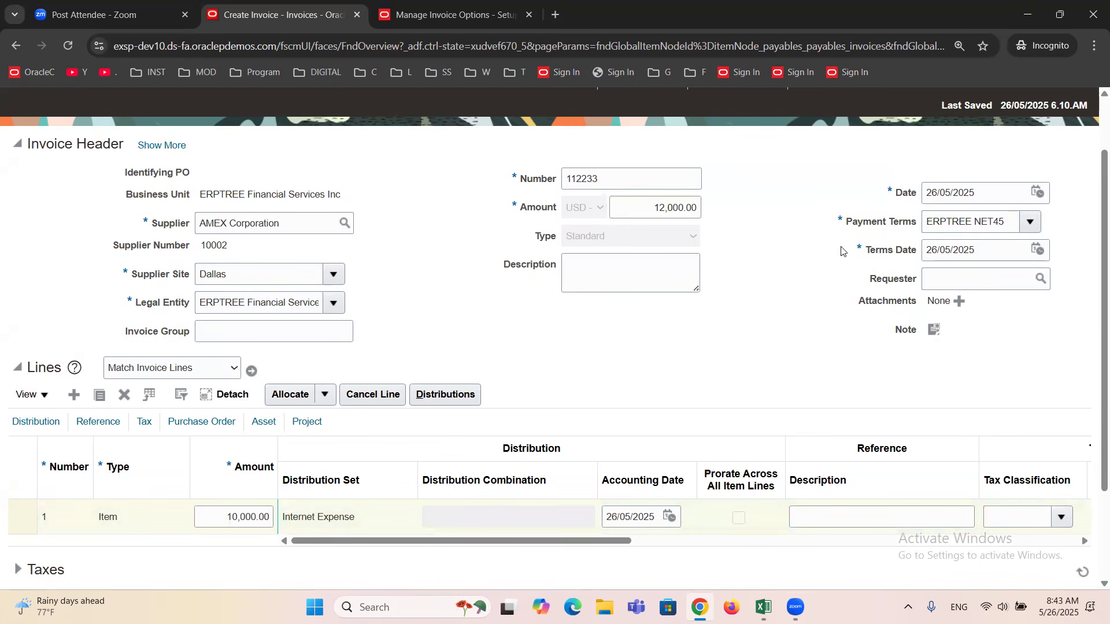
Validate the invoice with the header amount still differing from line 1, and check its validation status.
left_click(658, 208)
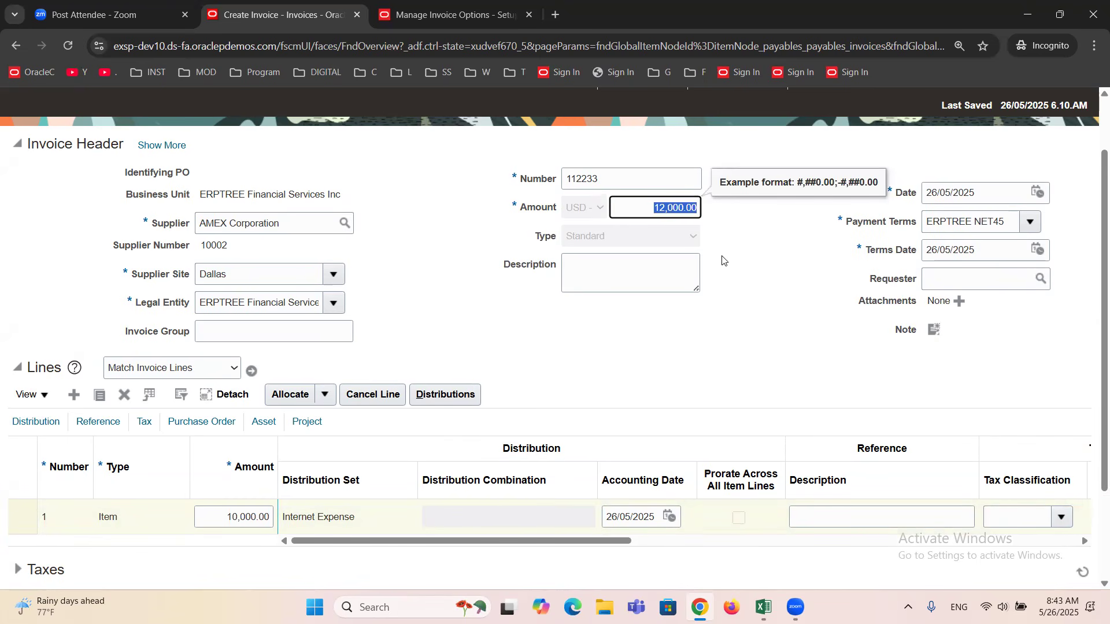
left_click(218, 515)
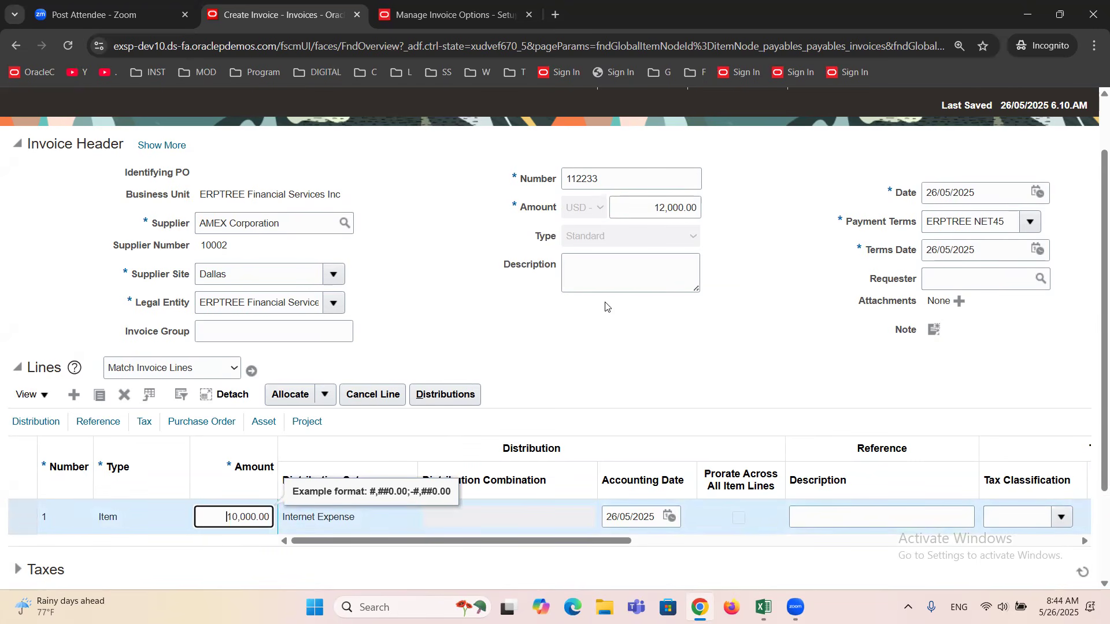
scroll(606, 306, "up", 2)
left_click(773, 149)
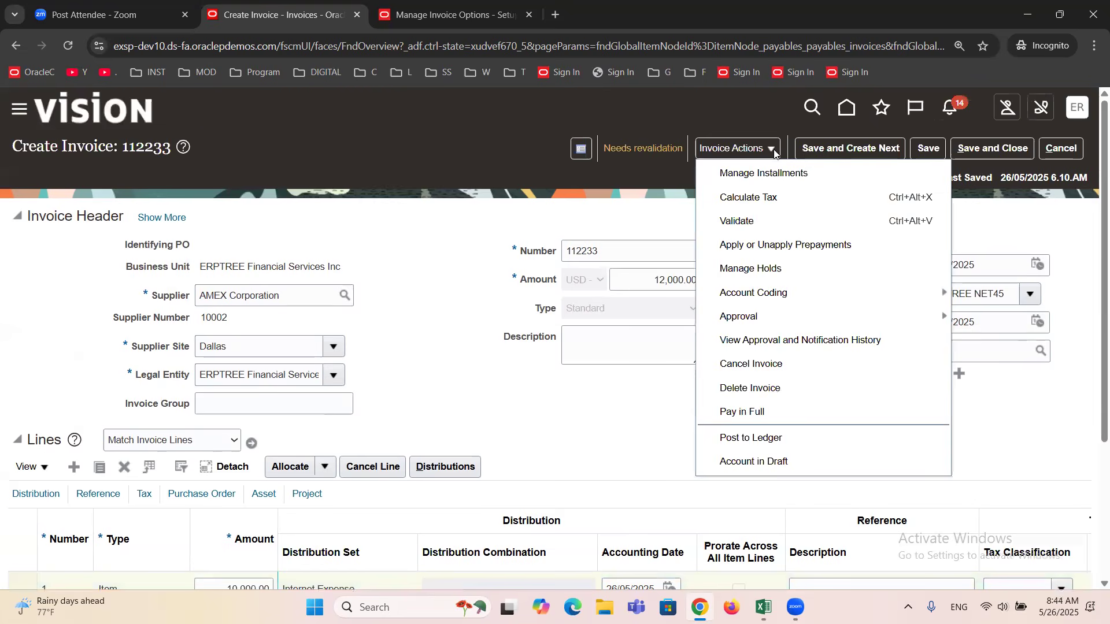
left_click(761, 220)
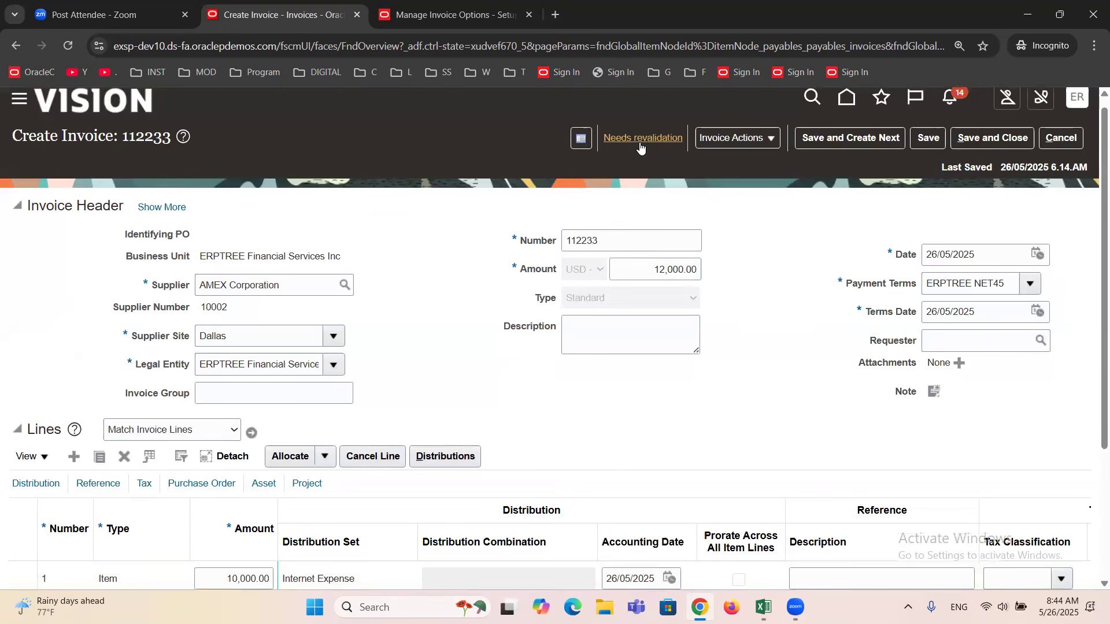
scroll(641, 147, "down", 3)
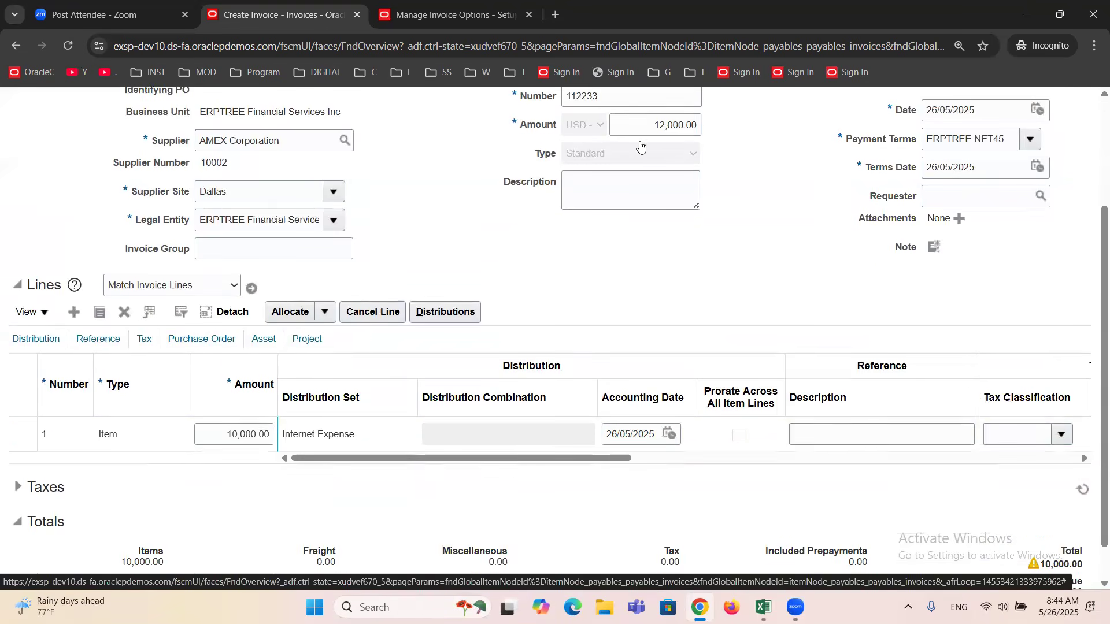
Set the invoice header amount to 10,000.00 to match the line amount.
scroll(619, 305, "up", 1)
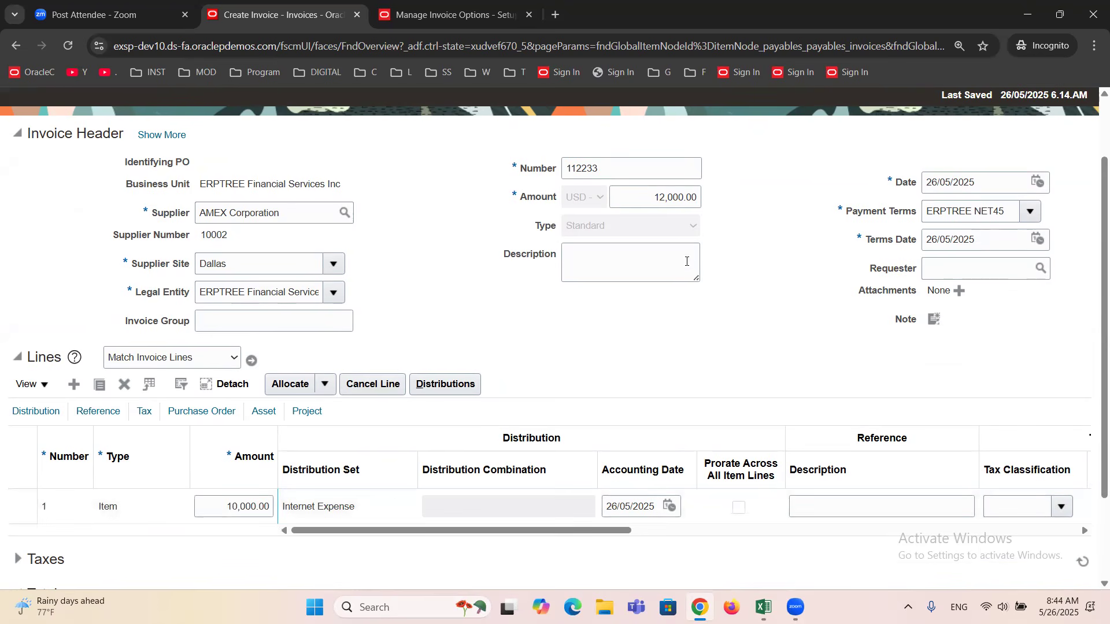
left_click(653, 195)
double_click(653, 195)
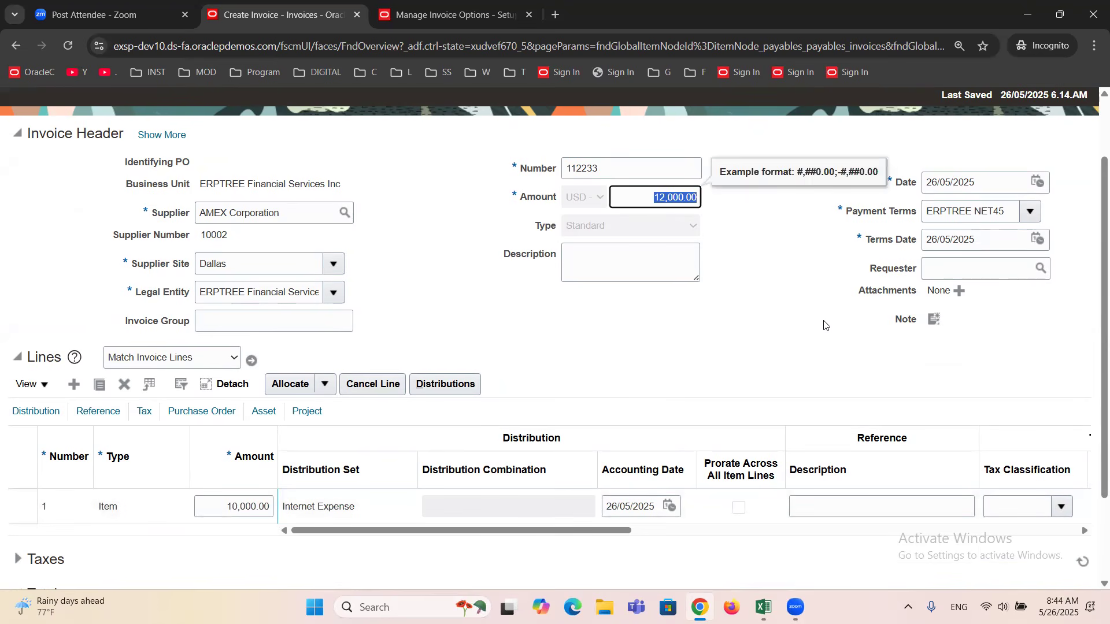
type("10000")
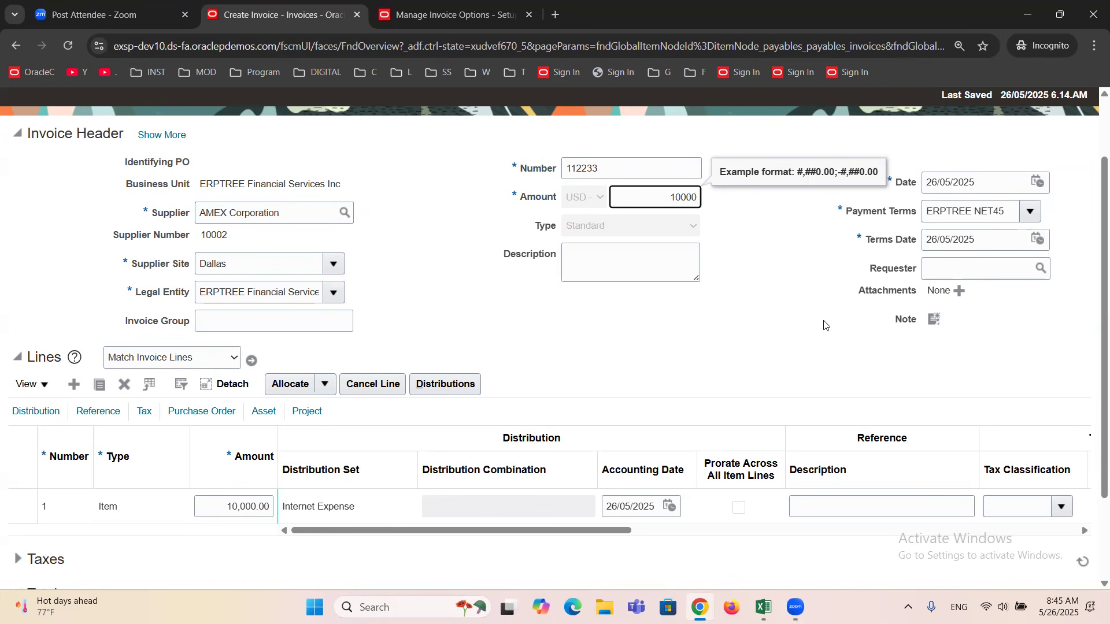
left_click(714, 315)
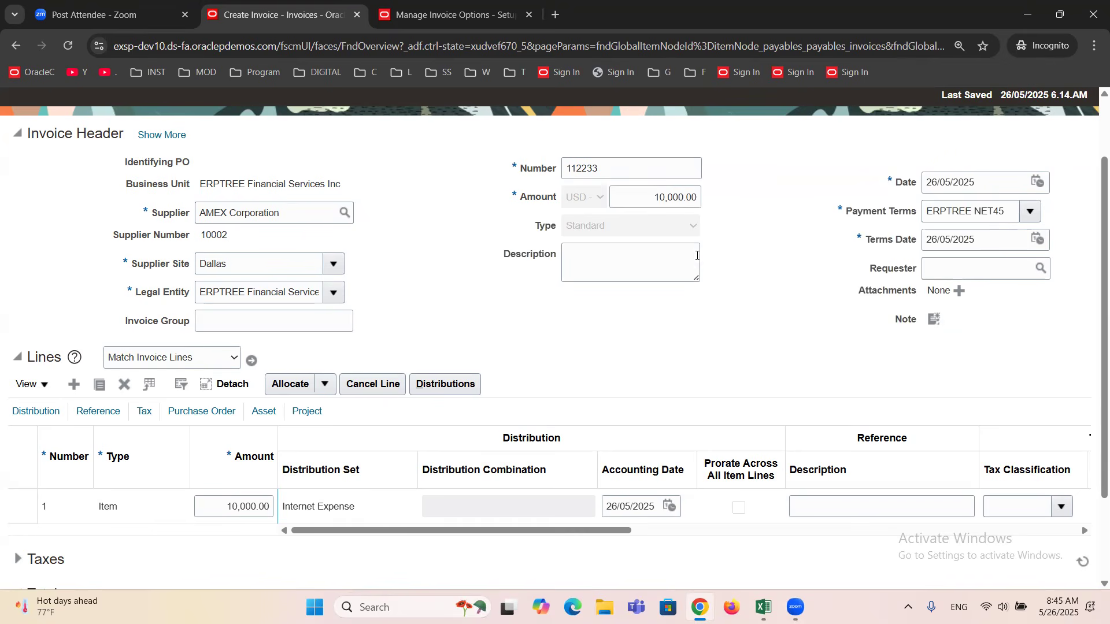
Validate the invoice with the matching amounts and continue past the duplicate invoice warning.
scroll(676, 315, "up", 2)
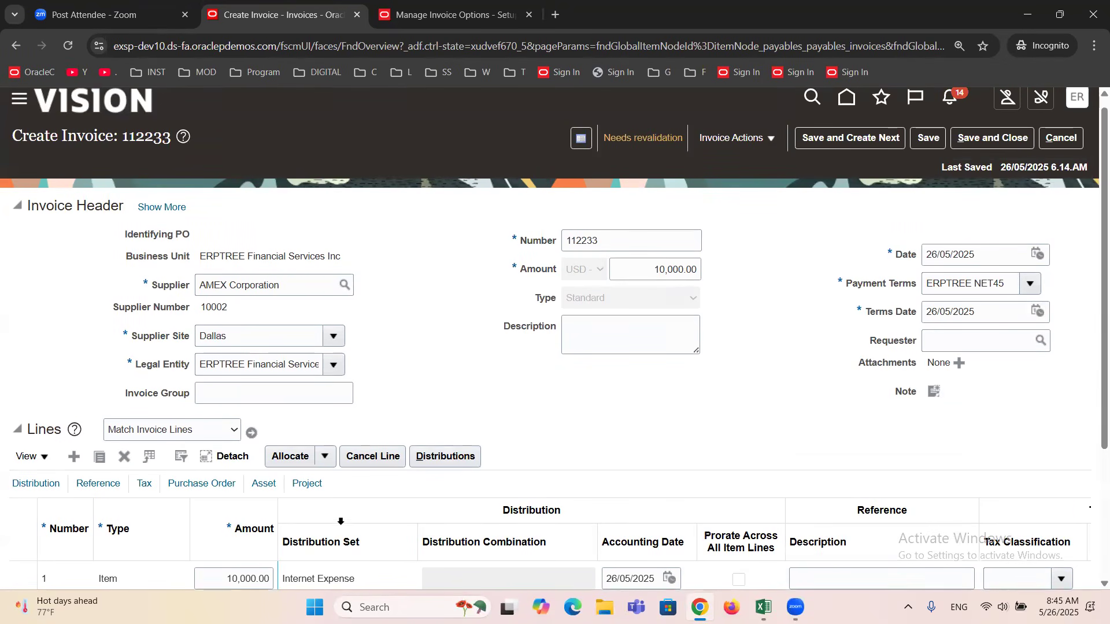
scroll(824, 403, "up", 1)
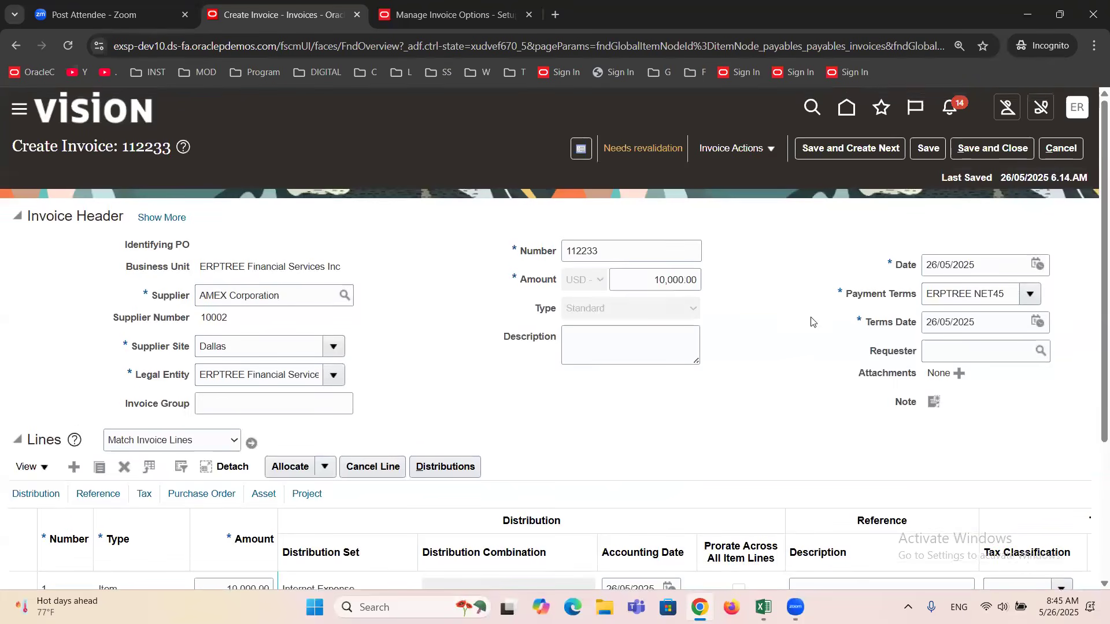
left_click(769, 150)
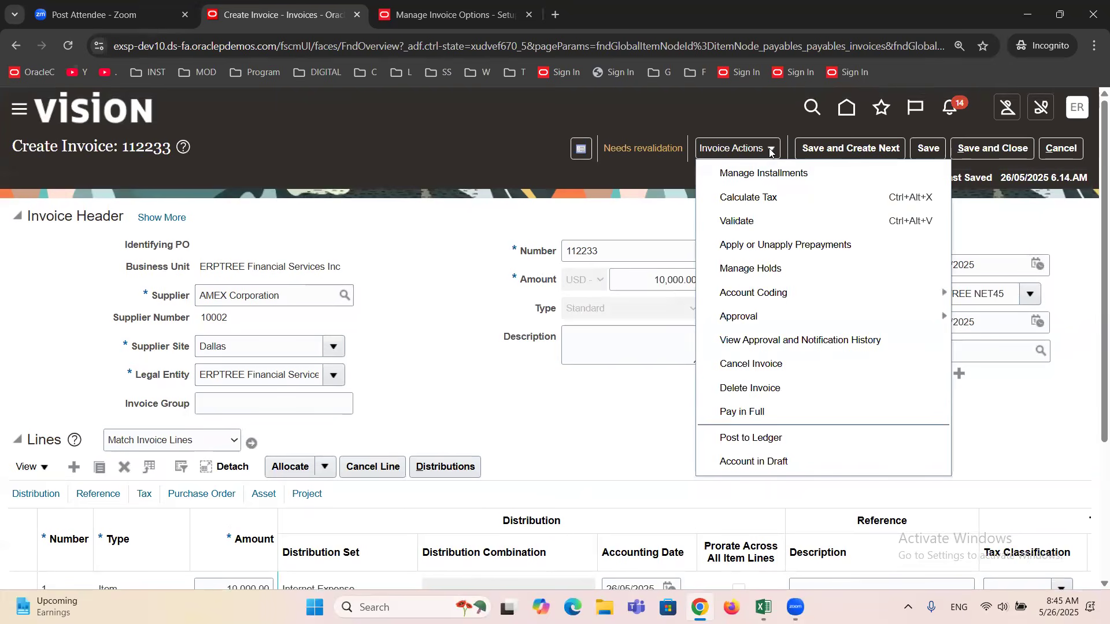
left_click(743, 222)
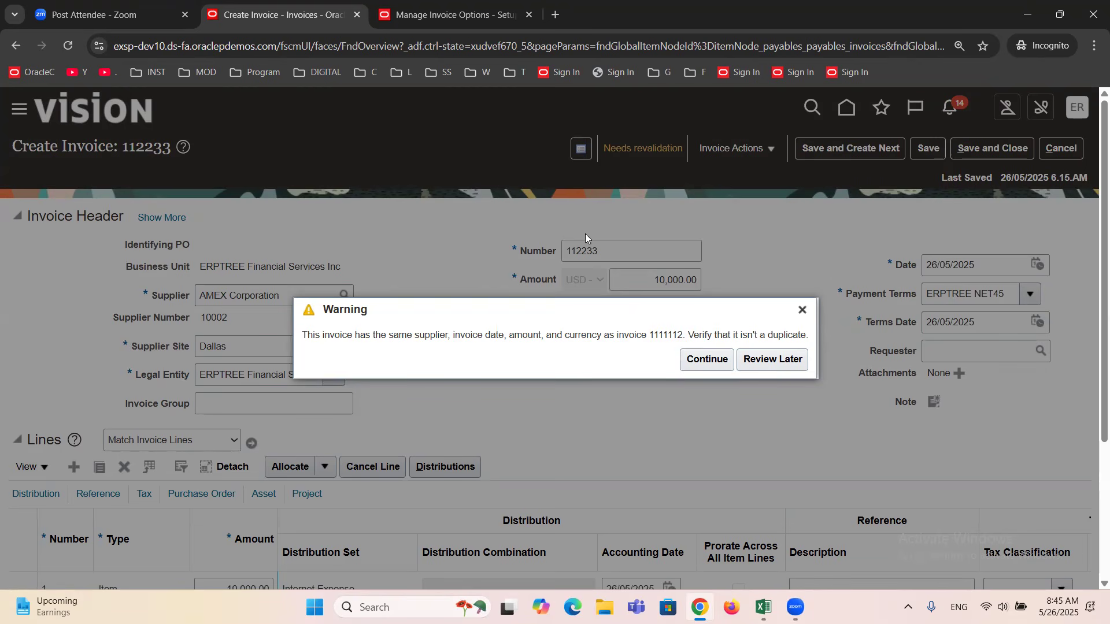
double_click(666, 335)
left_click(705, 363)
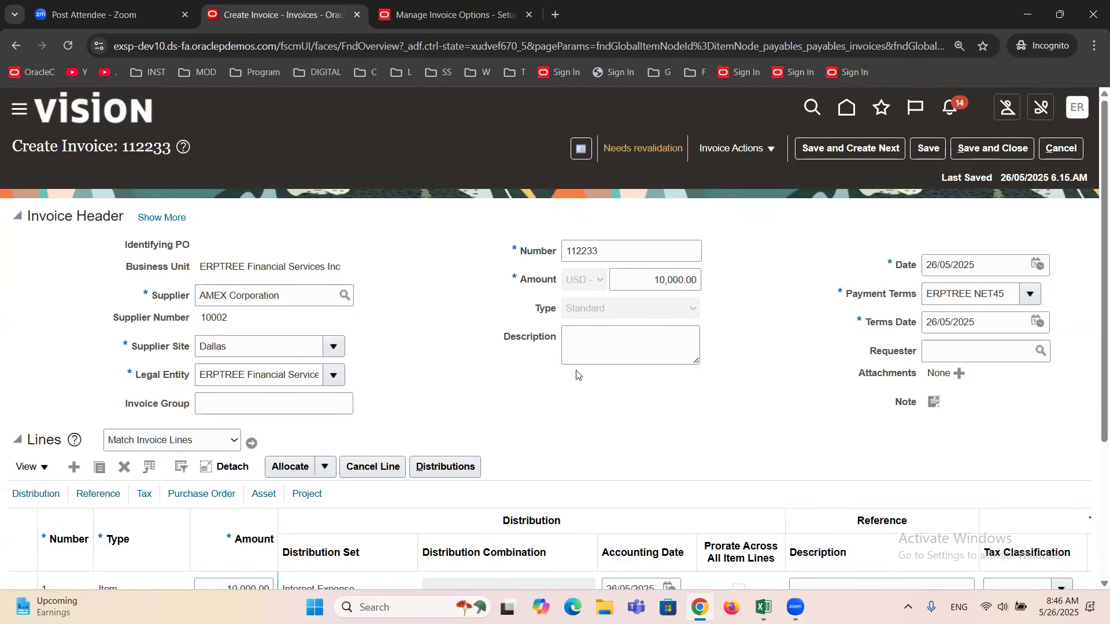
Validate the invoice again and review its validation status, header and line 1.
scroll(537, 400, "down", 1)
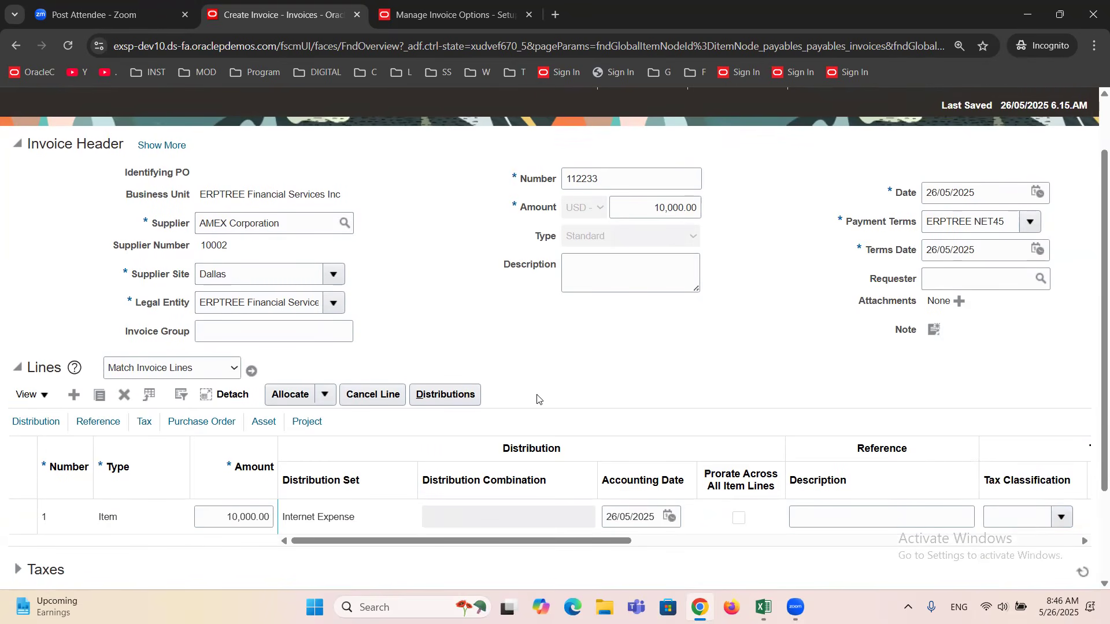
scroll(537, 400, "up", 1)
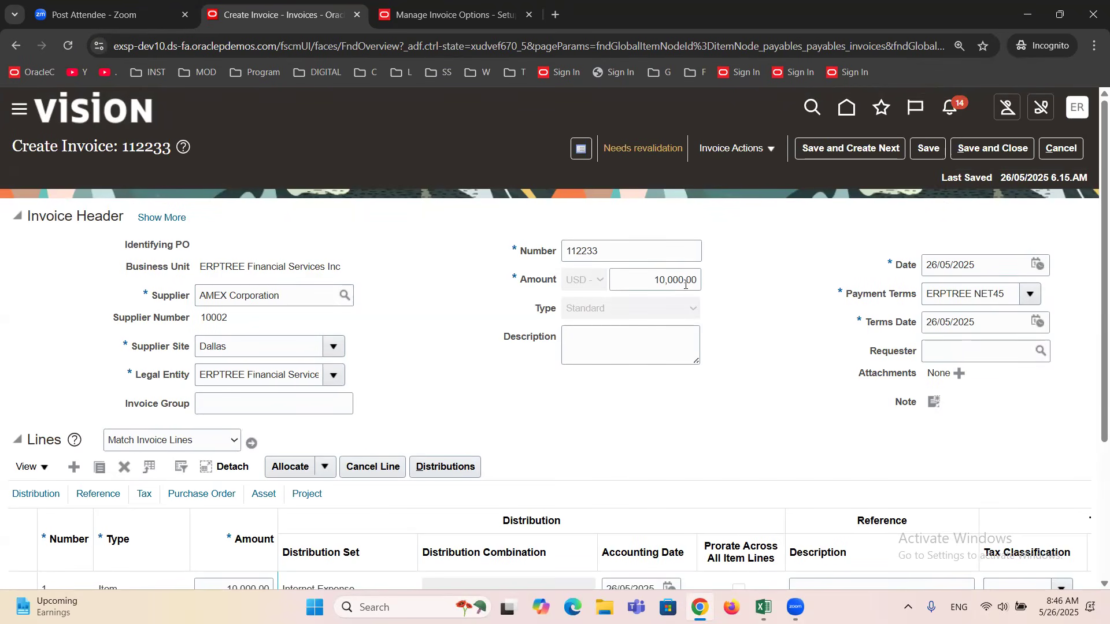
left_click(767, 149)
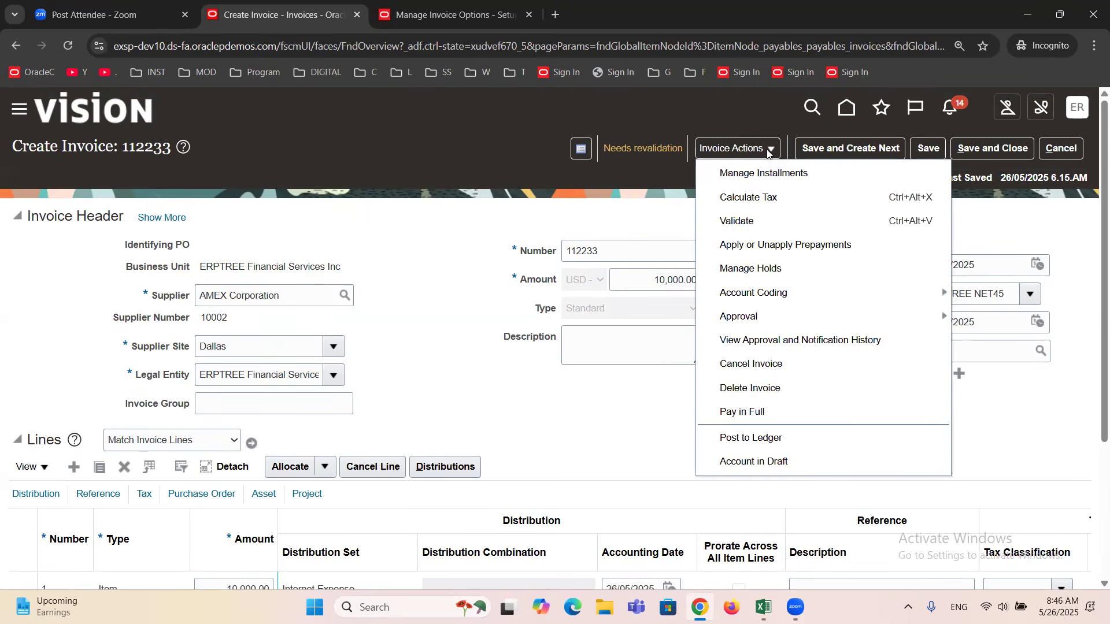
left_click(767, 223)
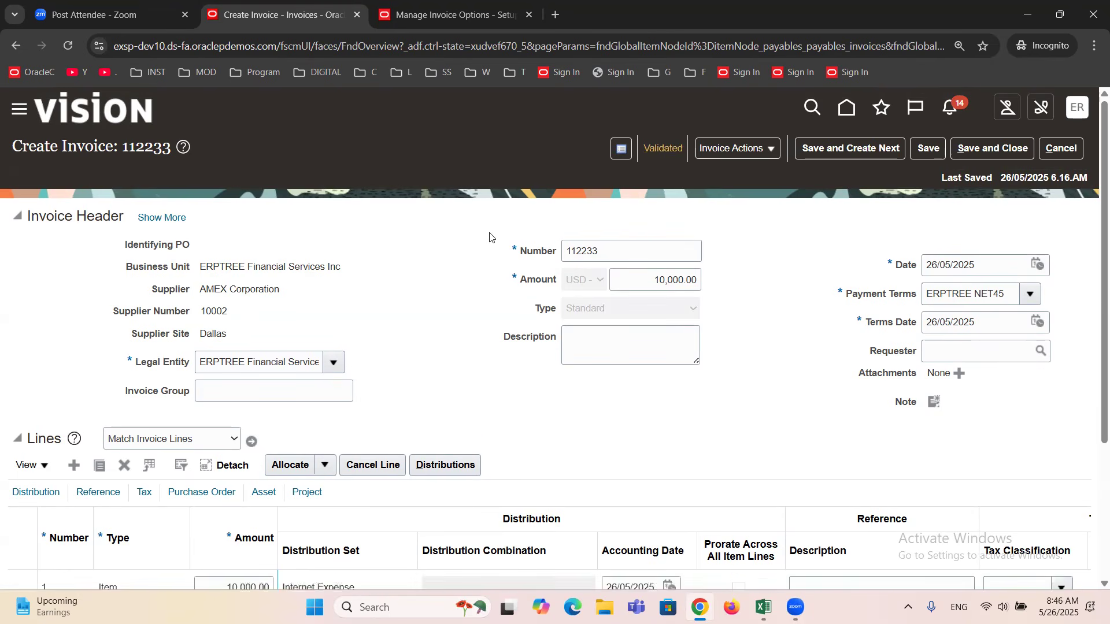
scroll(489, 237, "down", 2)
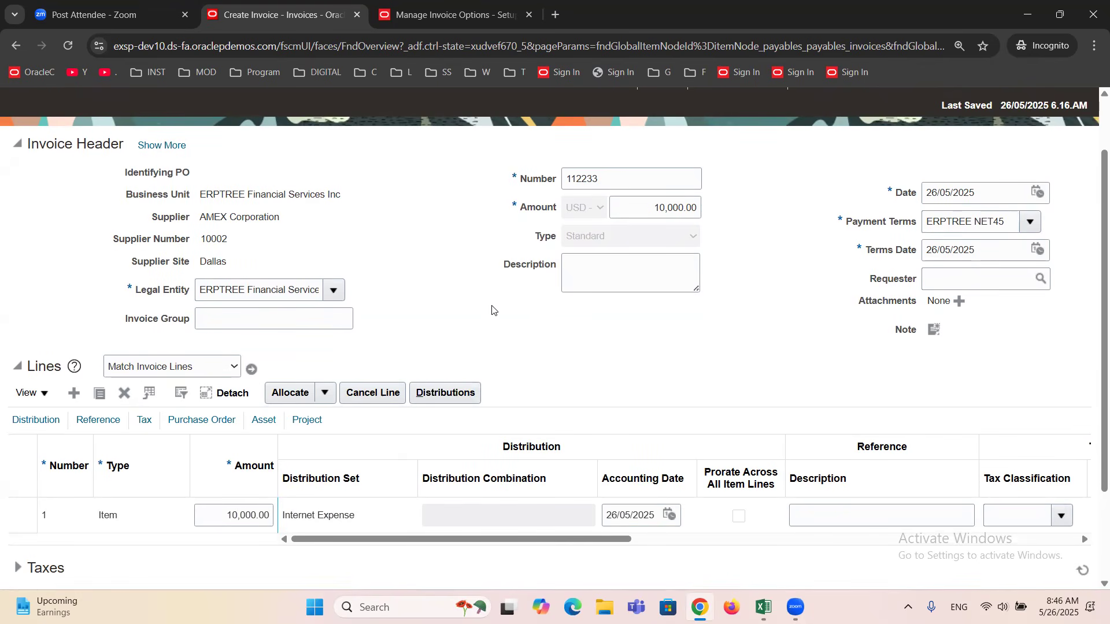
scroll(492, 311, "up", 1)
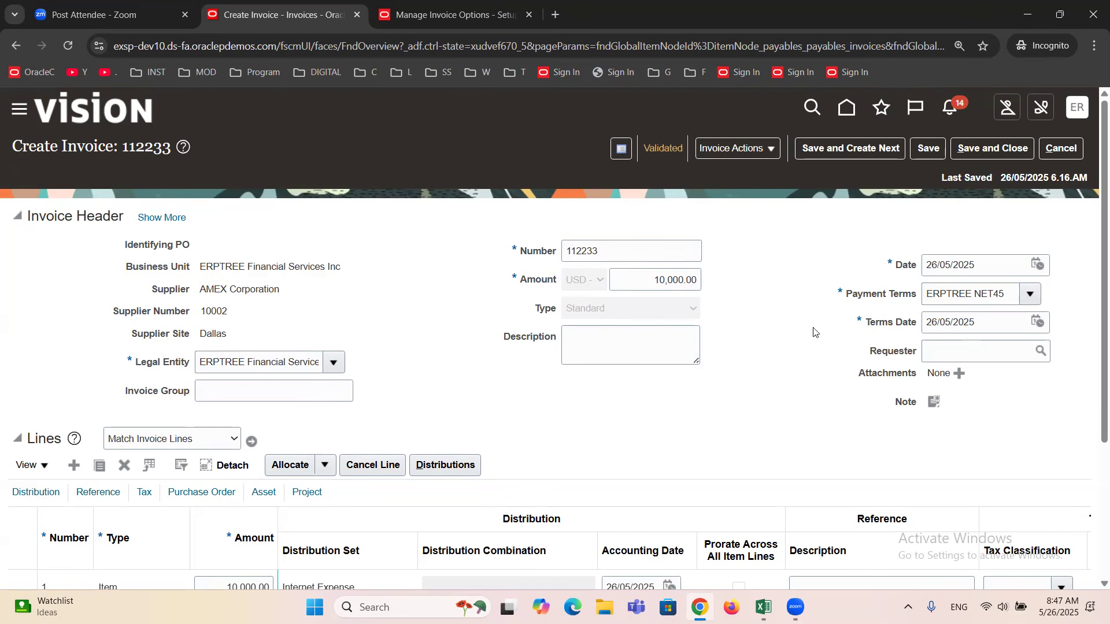
scroll(659, 379, "down", 2)
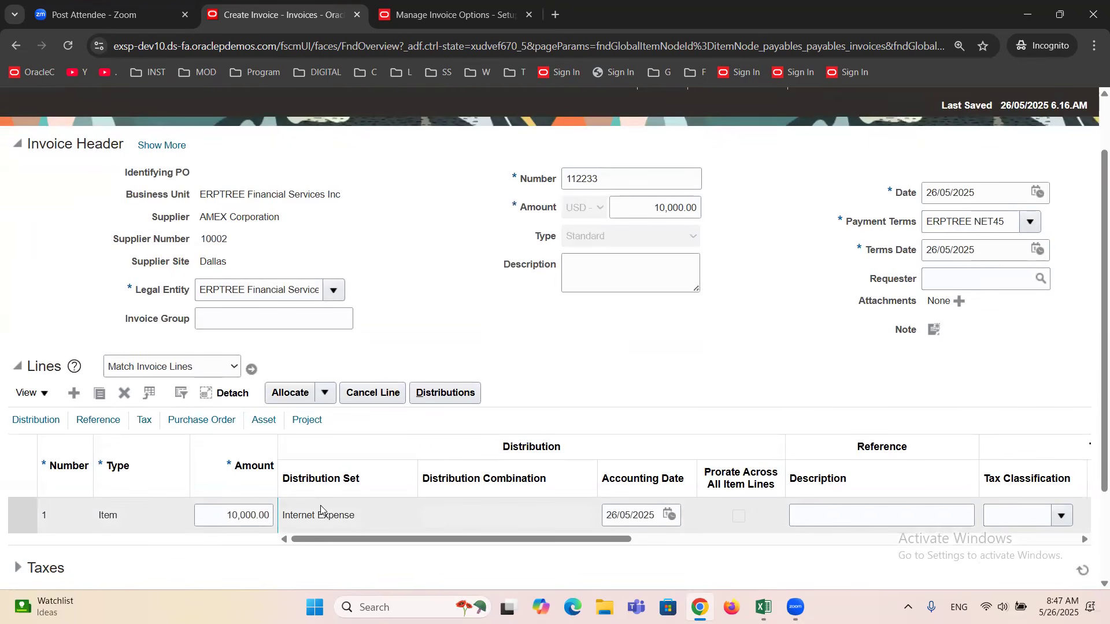
scroll(587, 399, "up", 2)
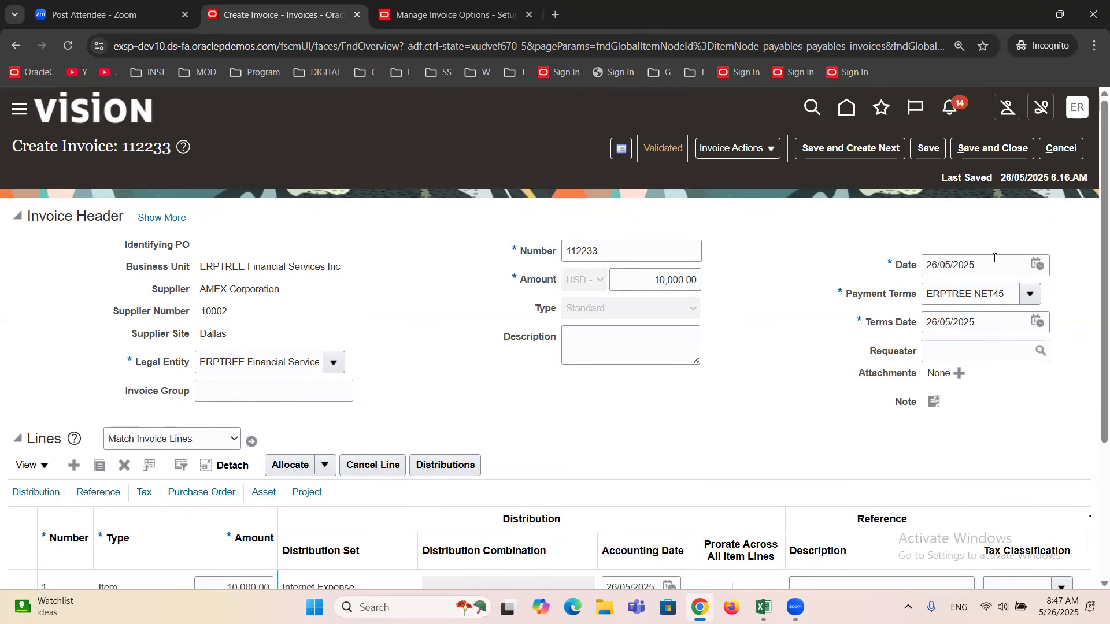
Expand the invoice header, review its accounting details, and close the invoice.
left_click(159, 218)
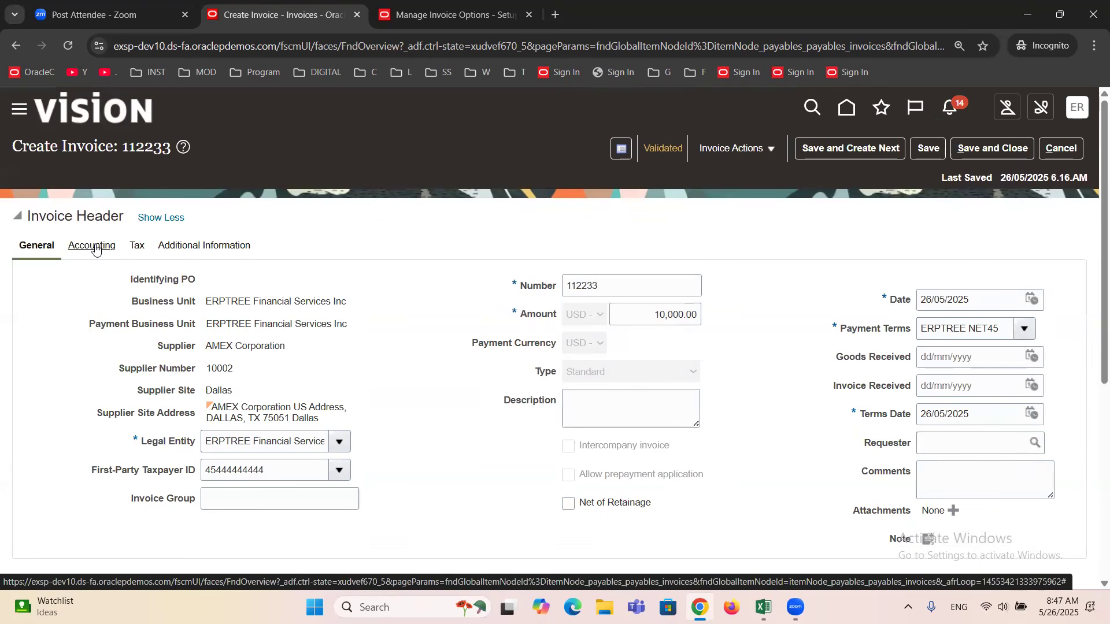
left_click(95, 248)
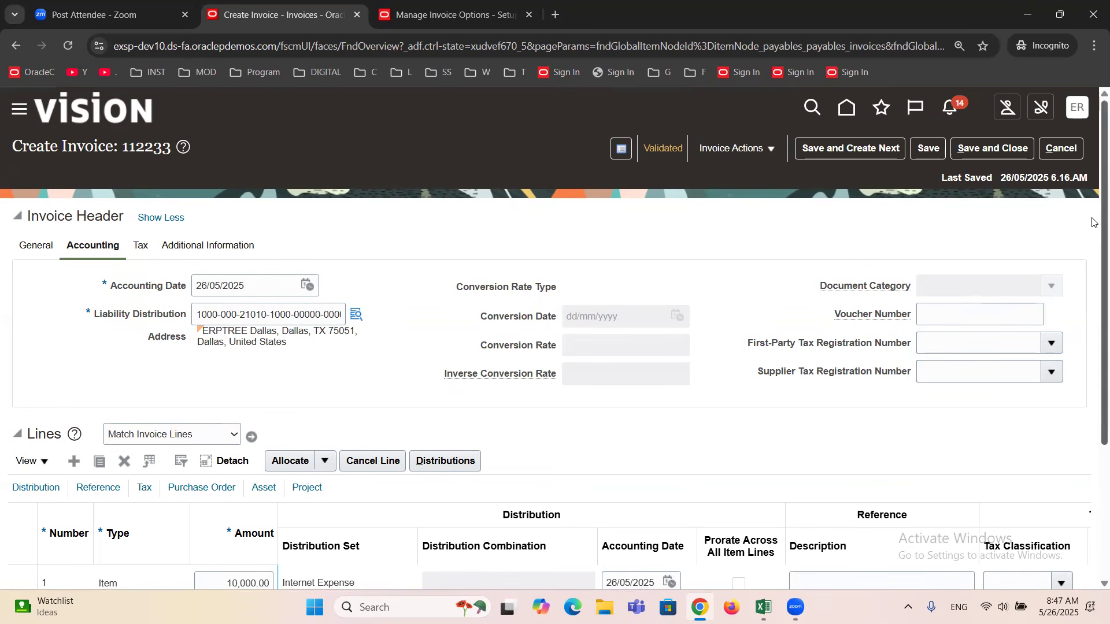
left_click(1062, 148)
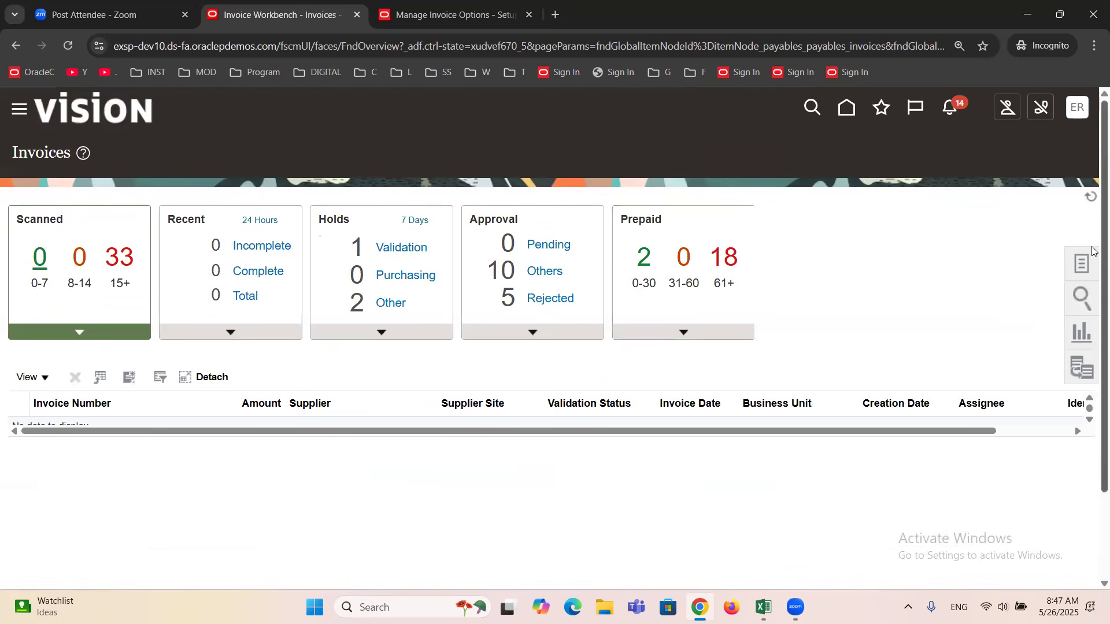
Open Manage Invoices and search for invoice number 112233 dated 26/05/2025.
left_click(1087, 261)
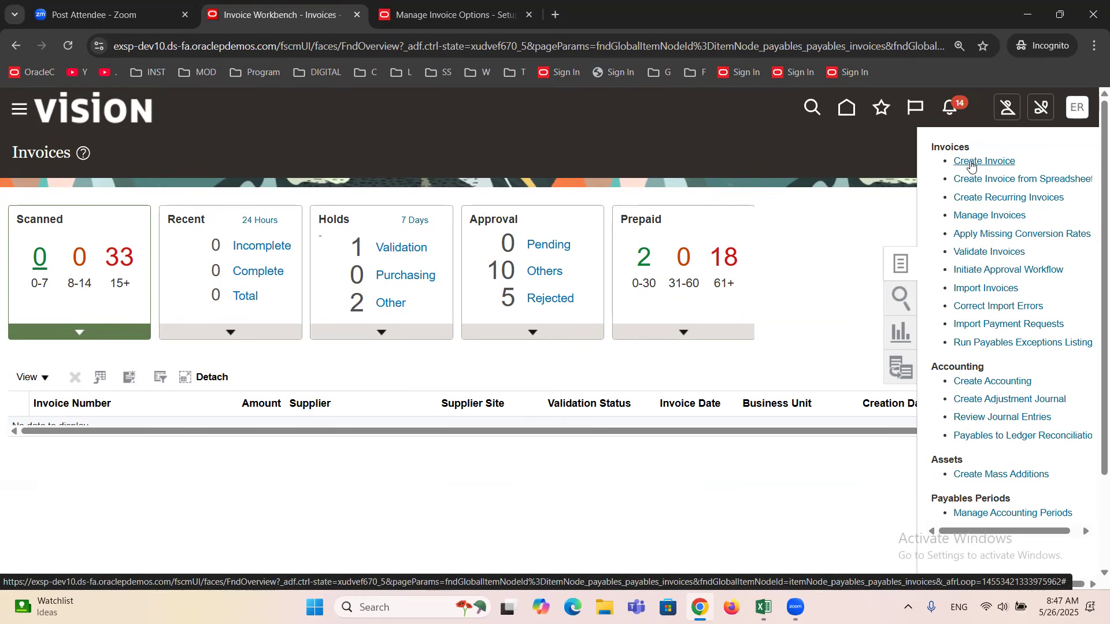
left_click(976, 217)
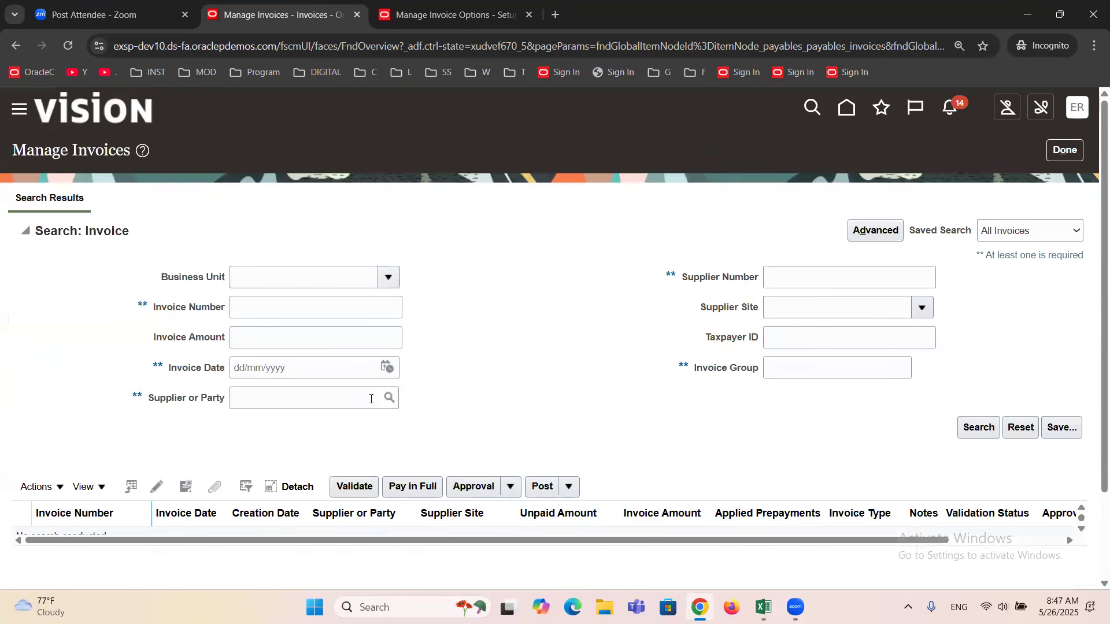
left_click(266, 312)
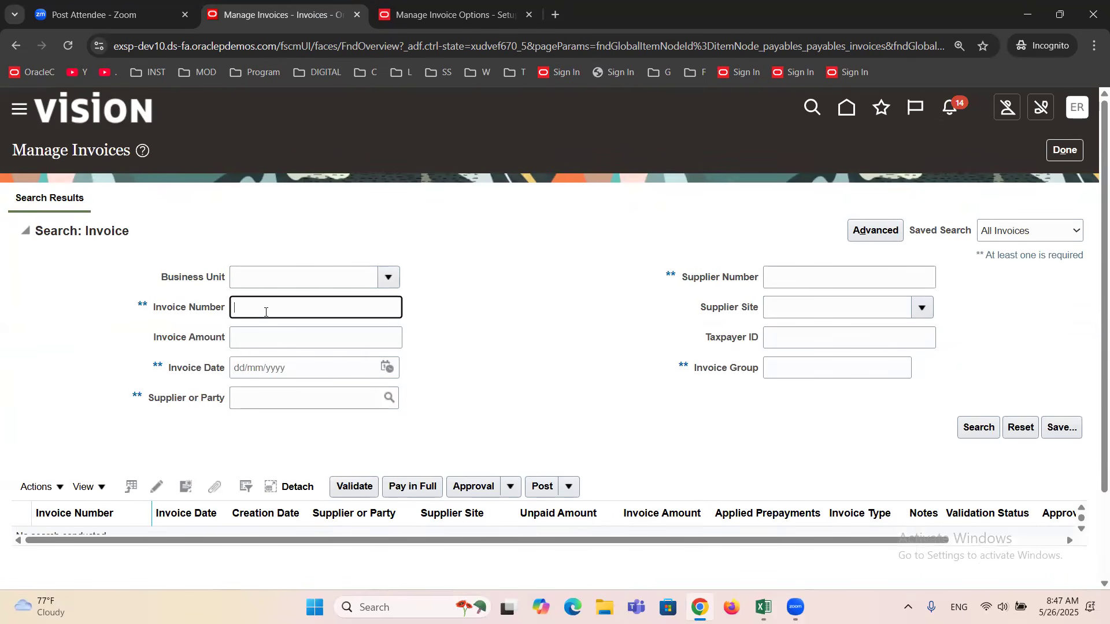
type("112233")
left_click(386, 372)
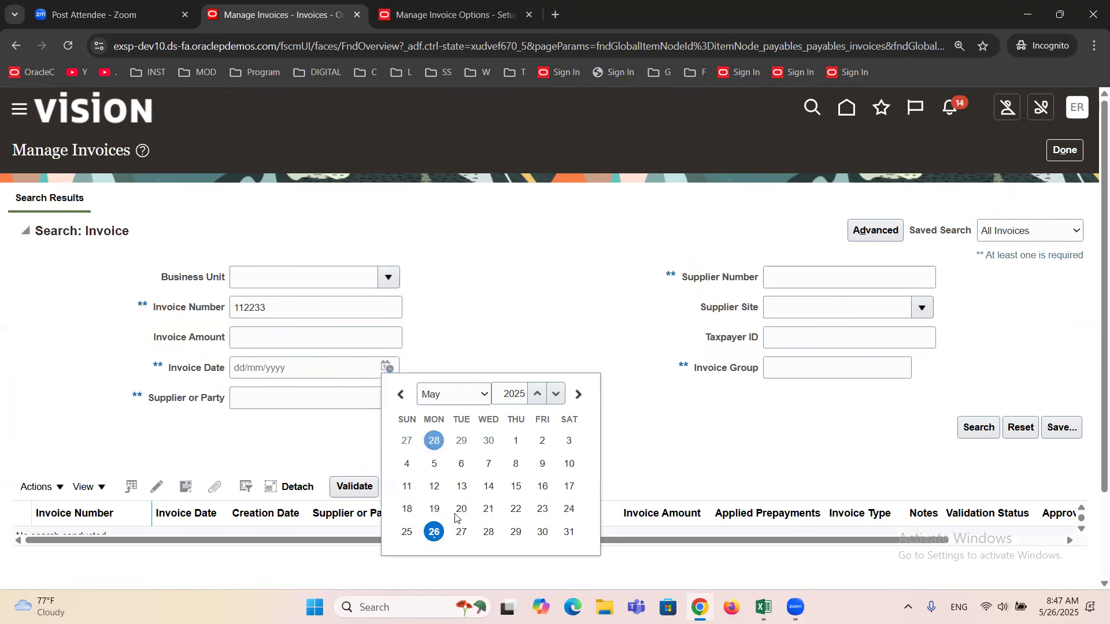
left_click(434, 533)
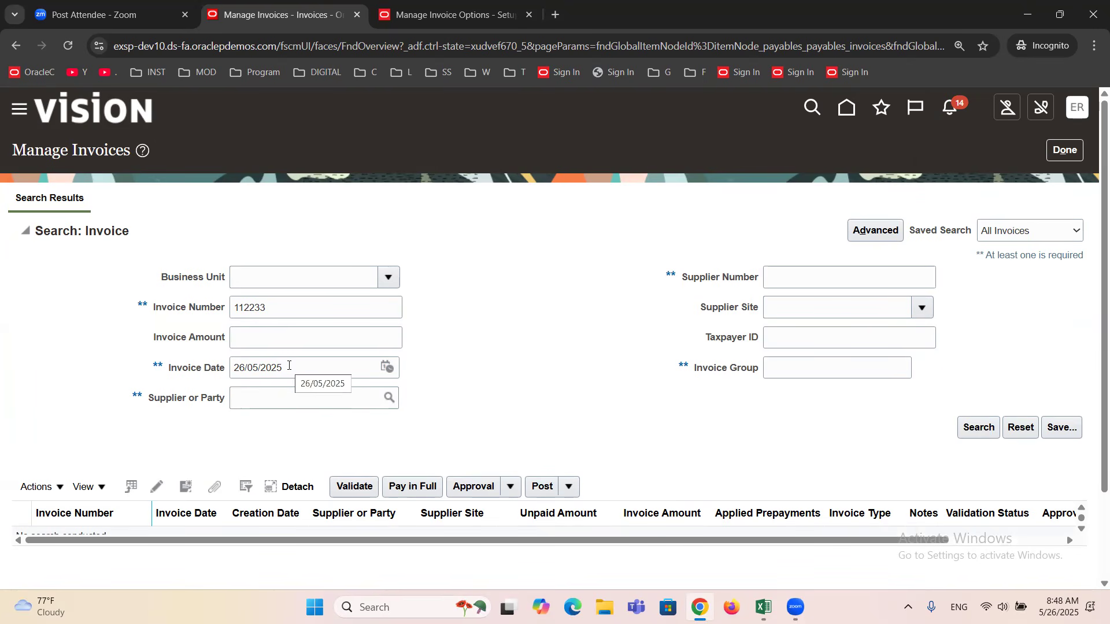
left_click(269, 313)
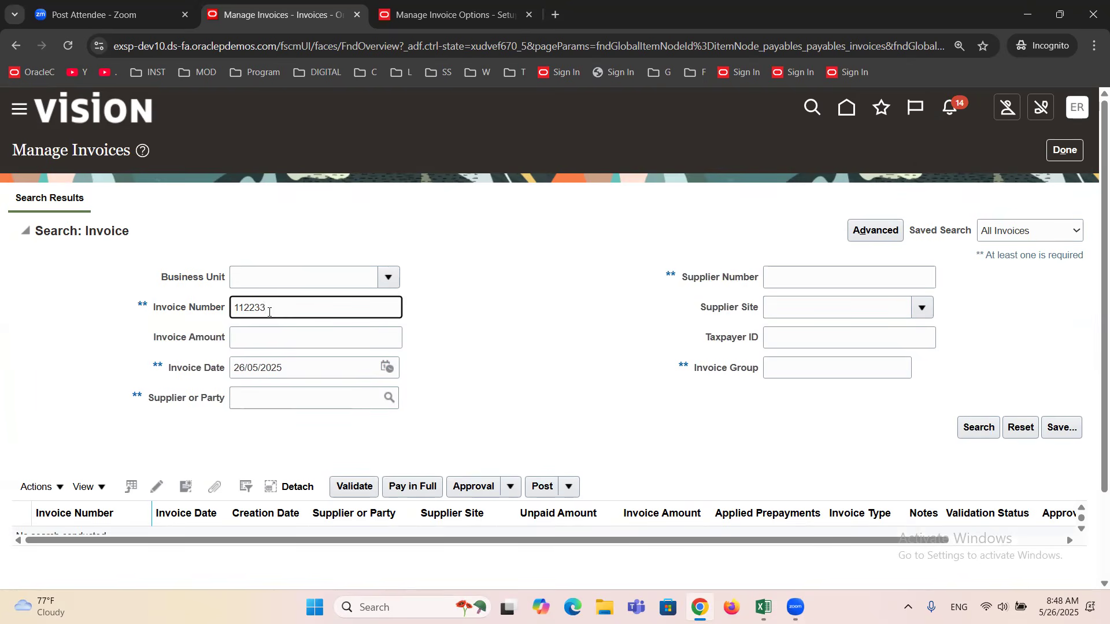
left_click(964, 431)
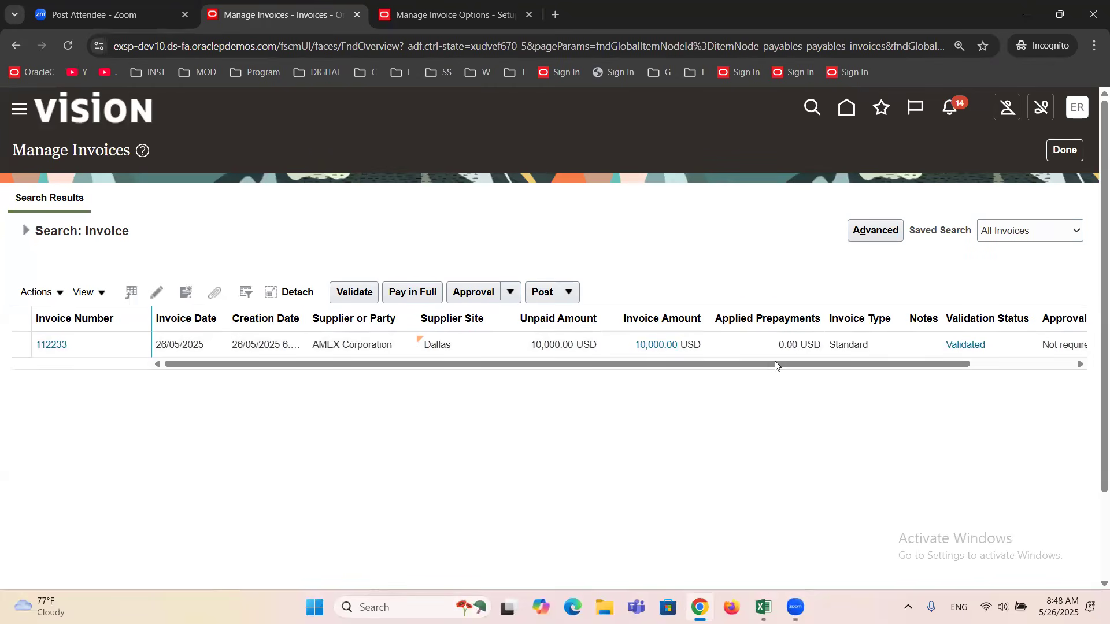
Check the validation status, approval status and holds of the found invoice in the search results.
left_click(759, 339)
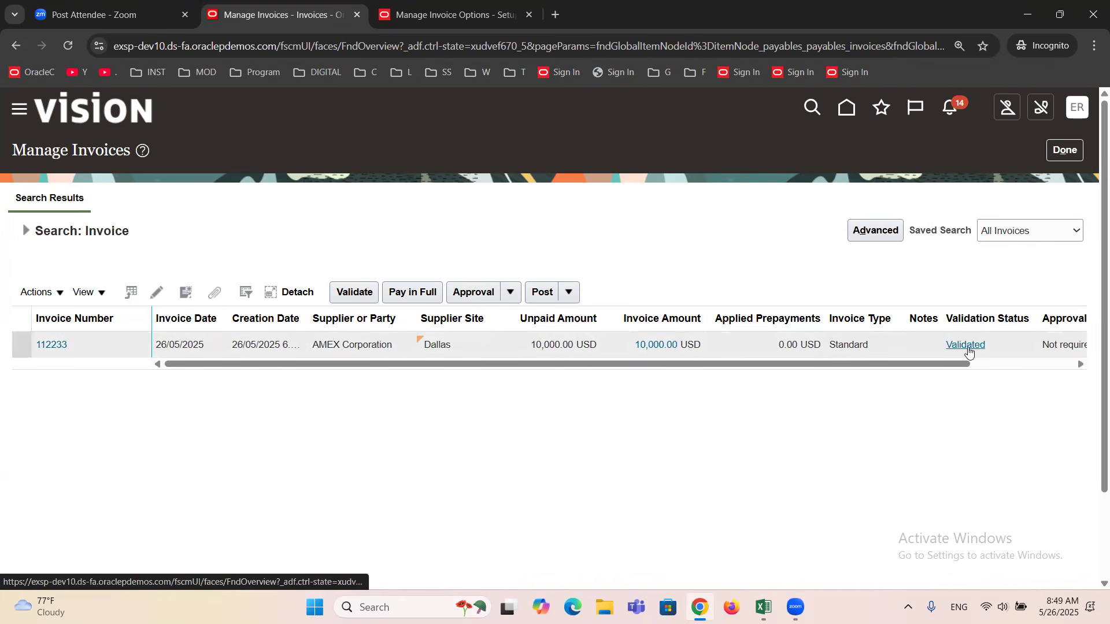
left_click_drag(897, 372, 1023, 364)
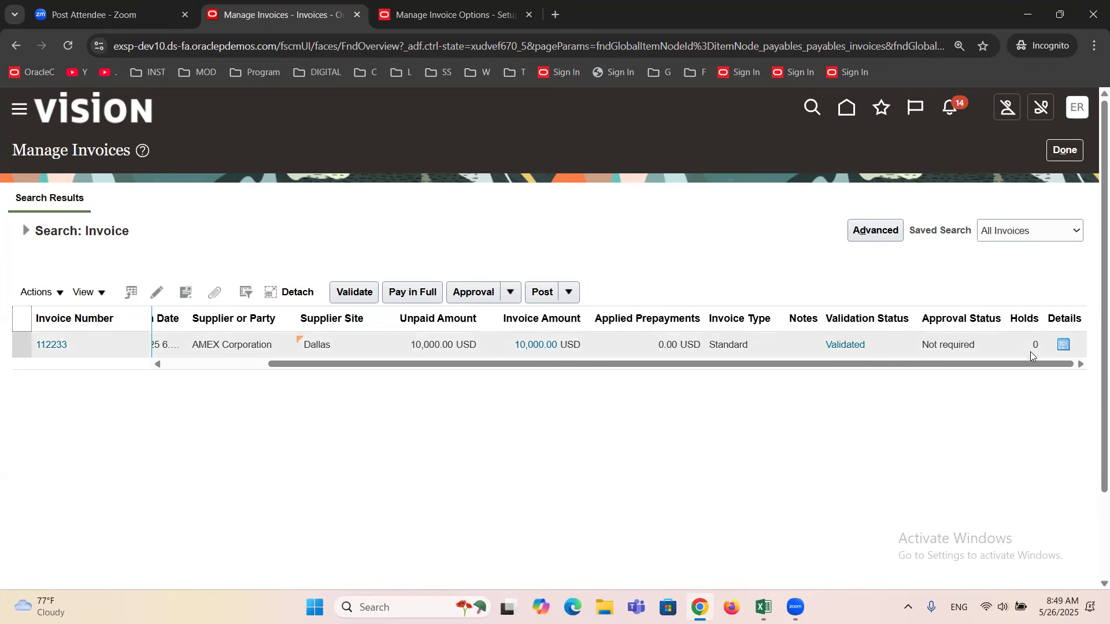
left_click_drag(1006, 363, 414, 384)
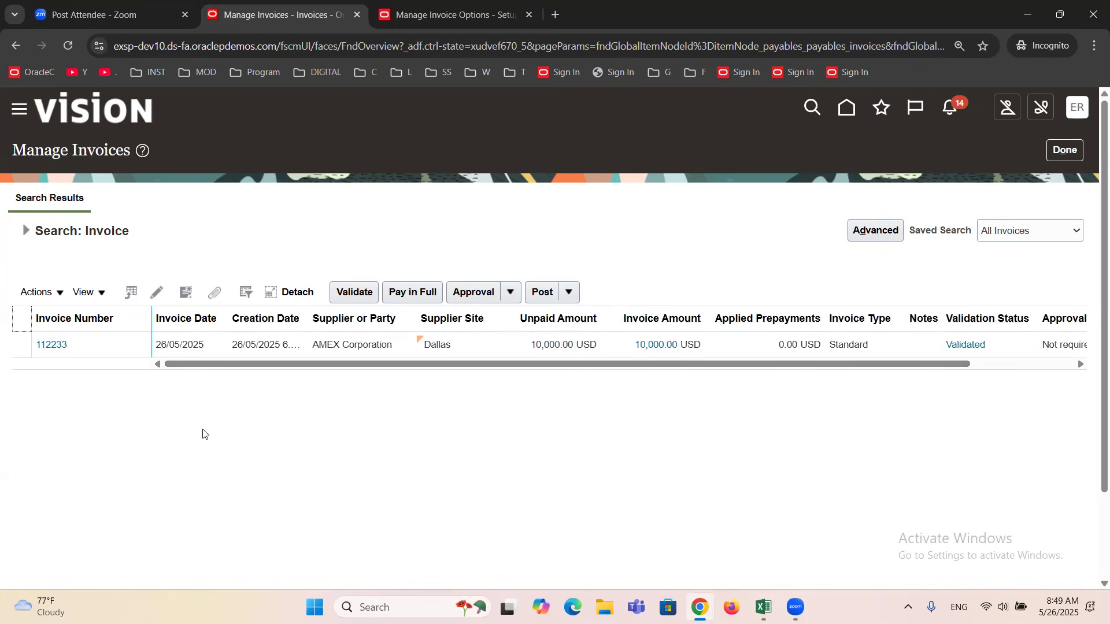
Show all available columns in the invoice search results table.
left_click(100, 293)
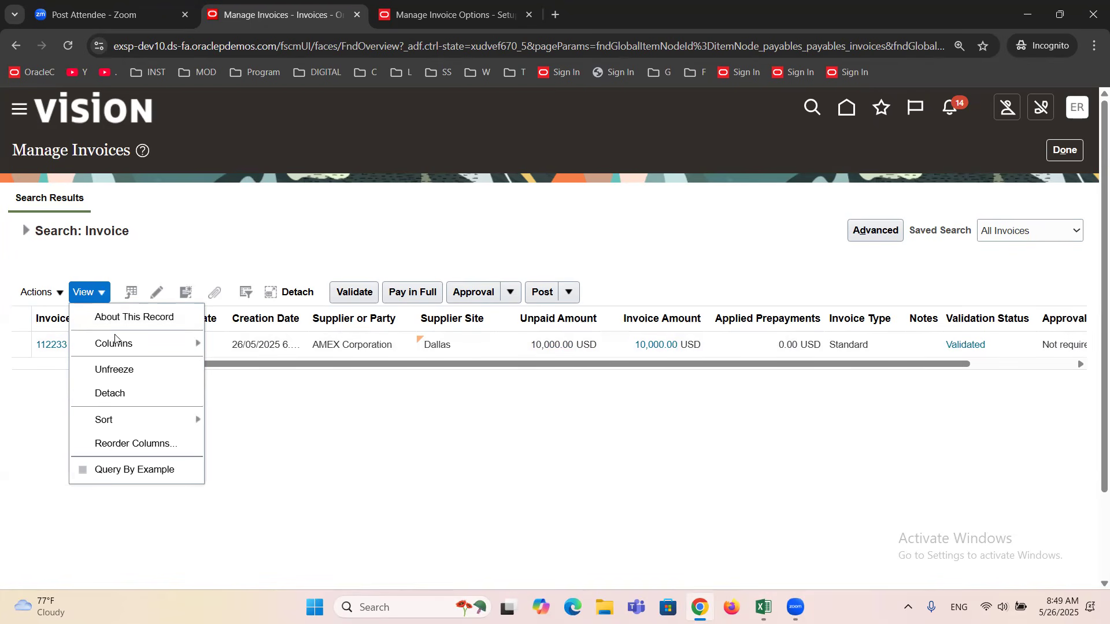
mouse_move(118, 345)
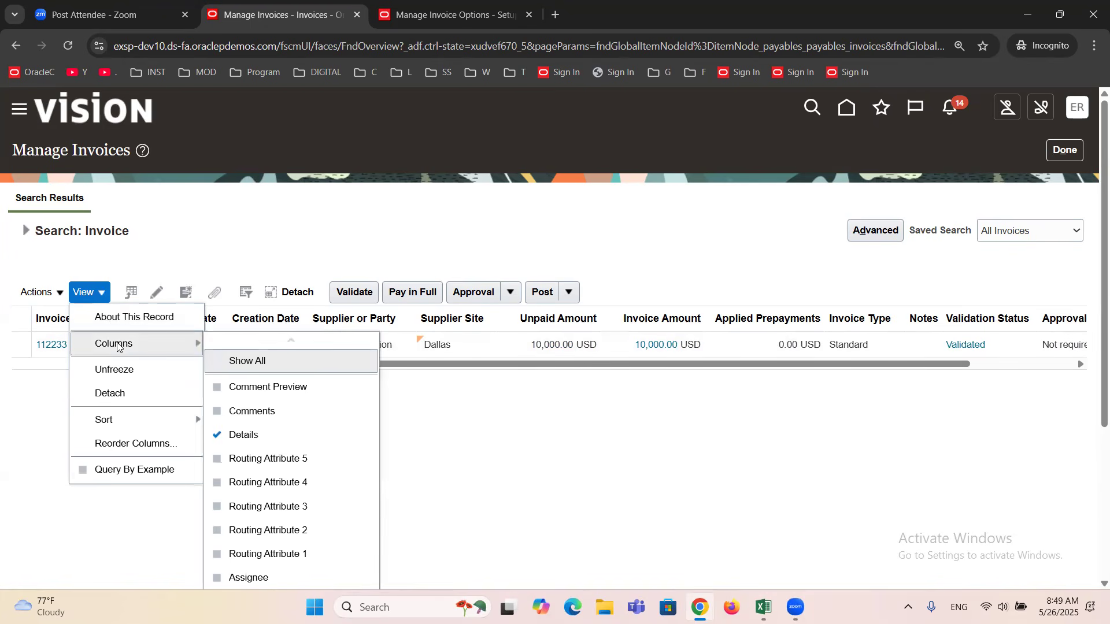
left_click(260, 361)
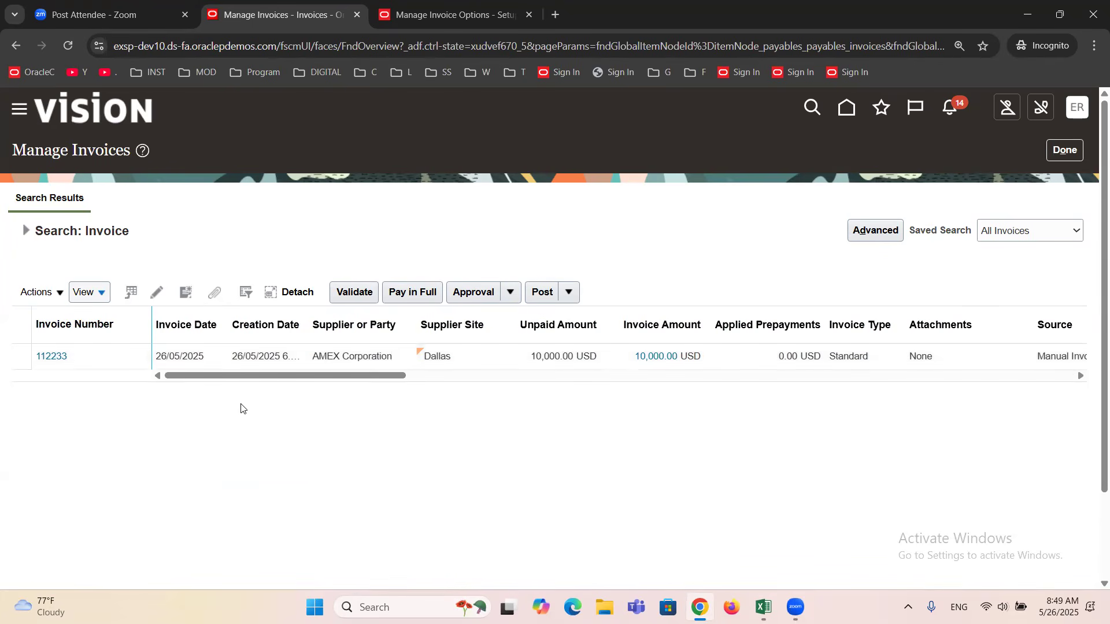
Examine the invoice's full row, including its source, validation, approval, paid, accounting and funds status.
left_click(229, 380)
left_click_drag(229, 380, 339, 380)
left_click_drag(691, 322, 751, 323)
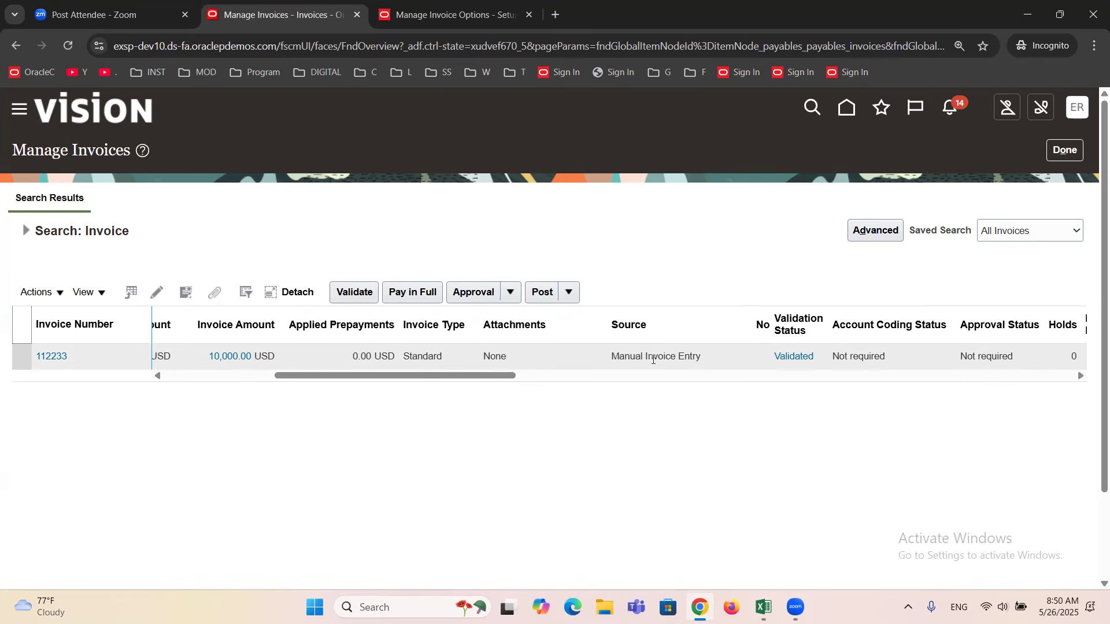
left_click_drag(486, 382, 641, 381)
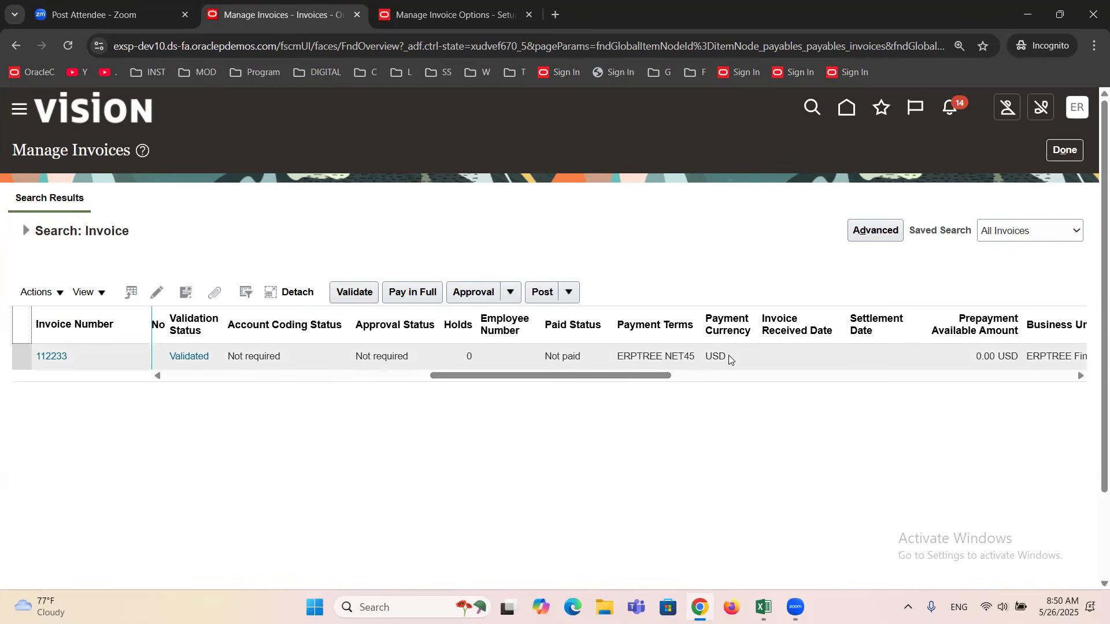
left_click_drag(578, 382, 660, 378)
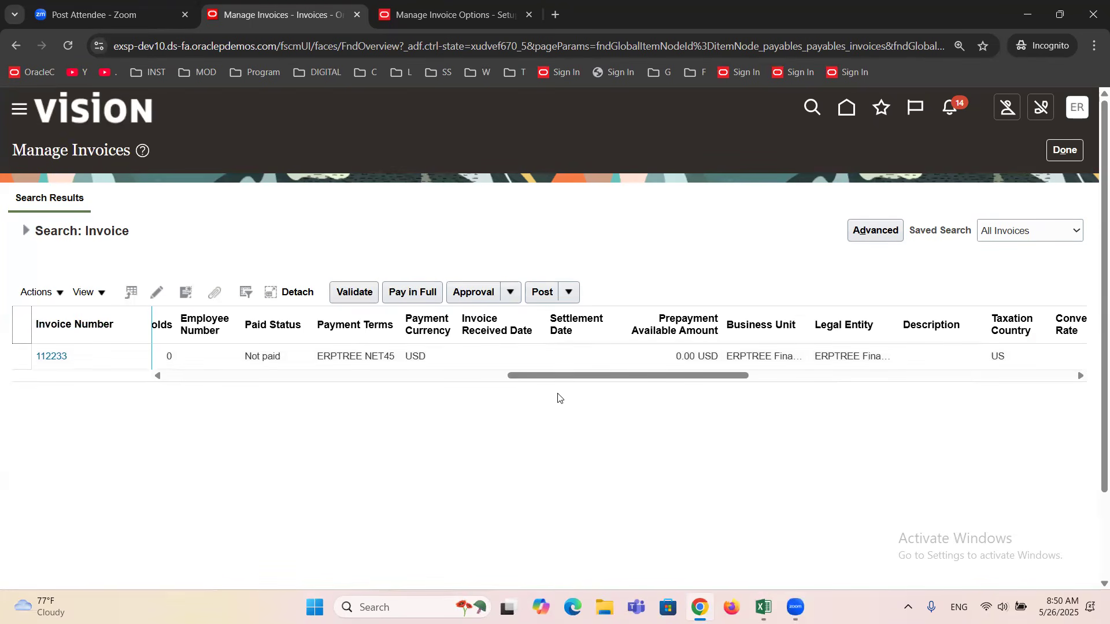
left_click_drag(546, 377, 728, 379)
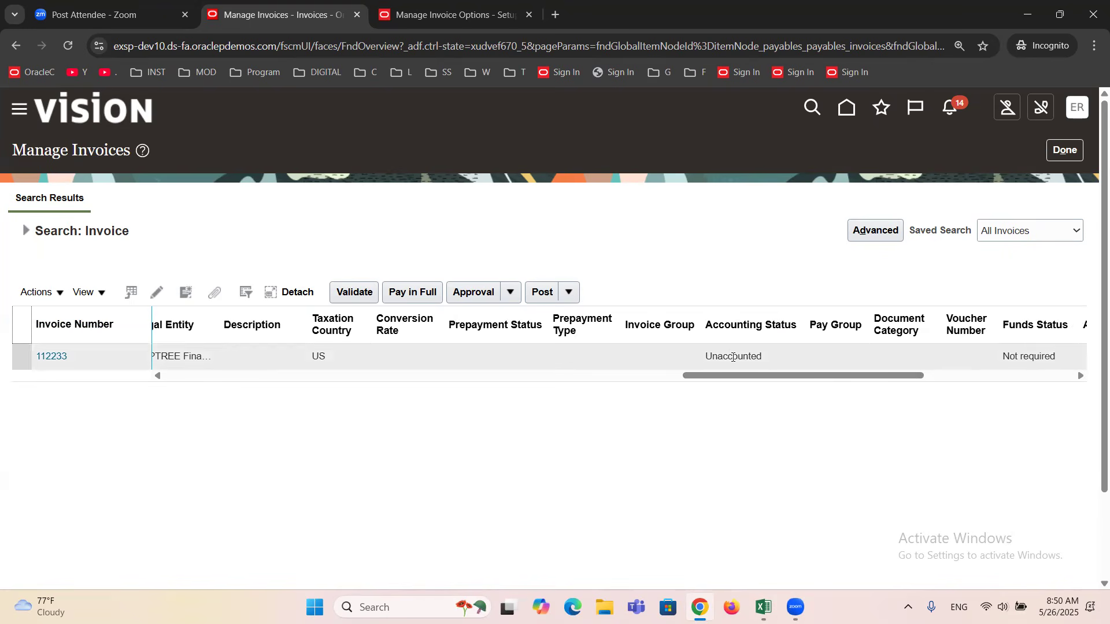
left_click_drag(751, 377, 891, 385)
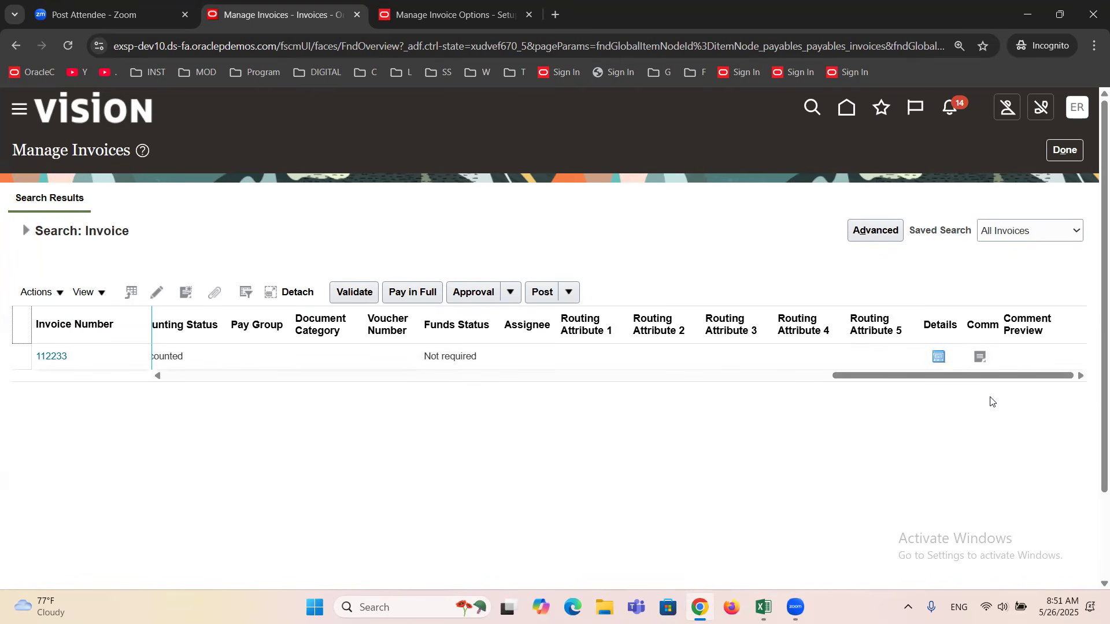
left_click_drag(963, 382, 207, 430)
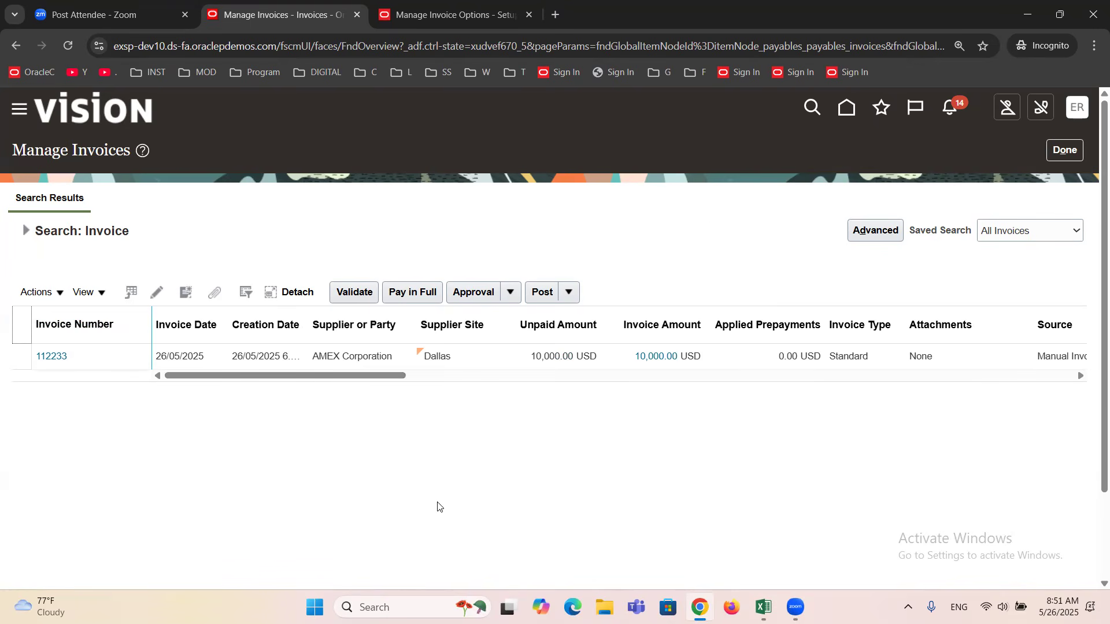
Reopen Manage Invoices, search by invoice number 112233 only, and view that invoice's details before returning to the results.
left_click(1063, 149)
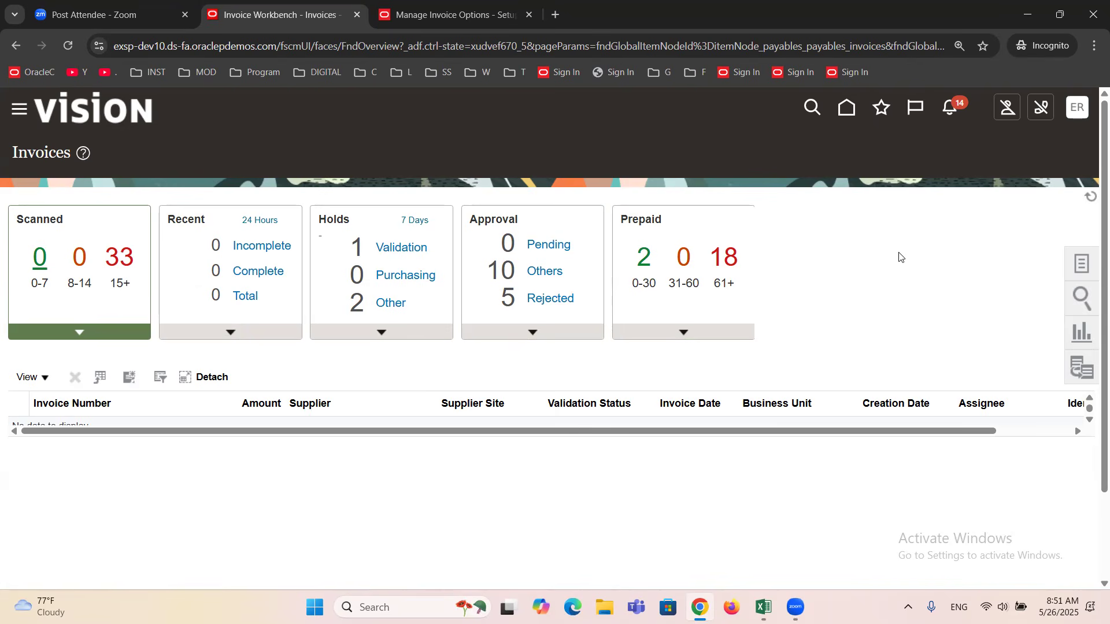
left_click(1082, 267)
left_click(989, 215)
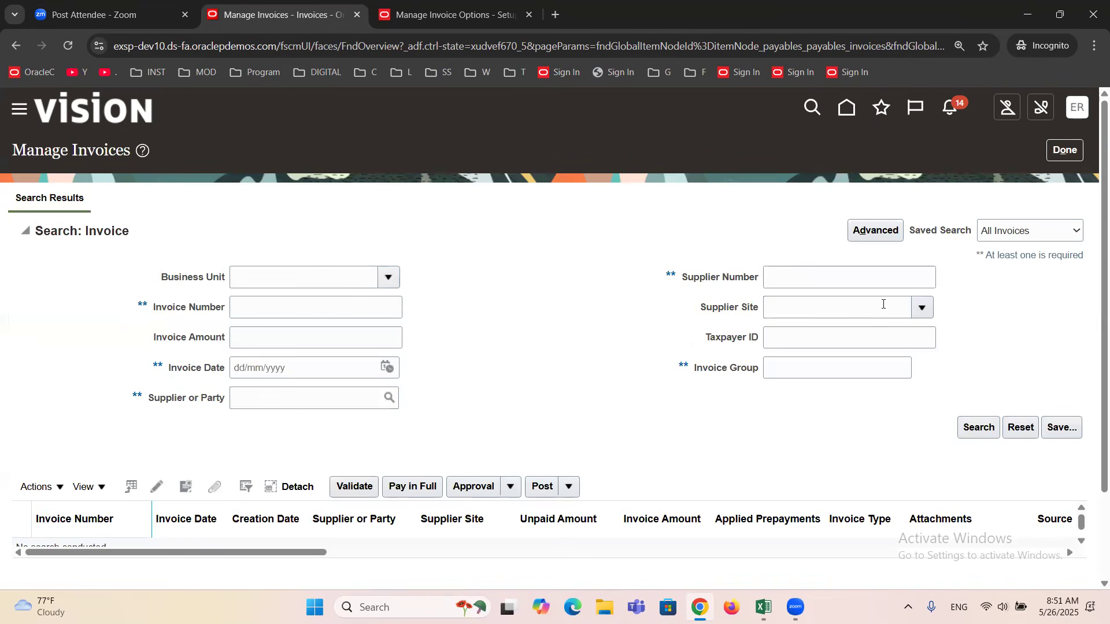
left_click(247, 312)
type("112233")
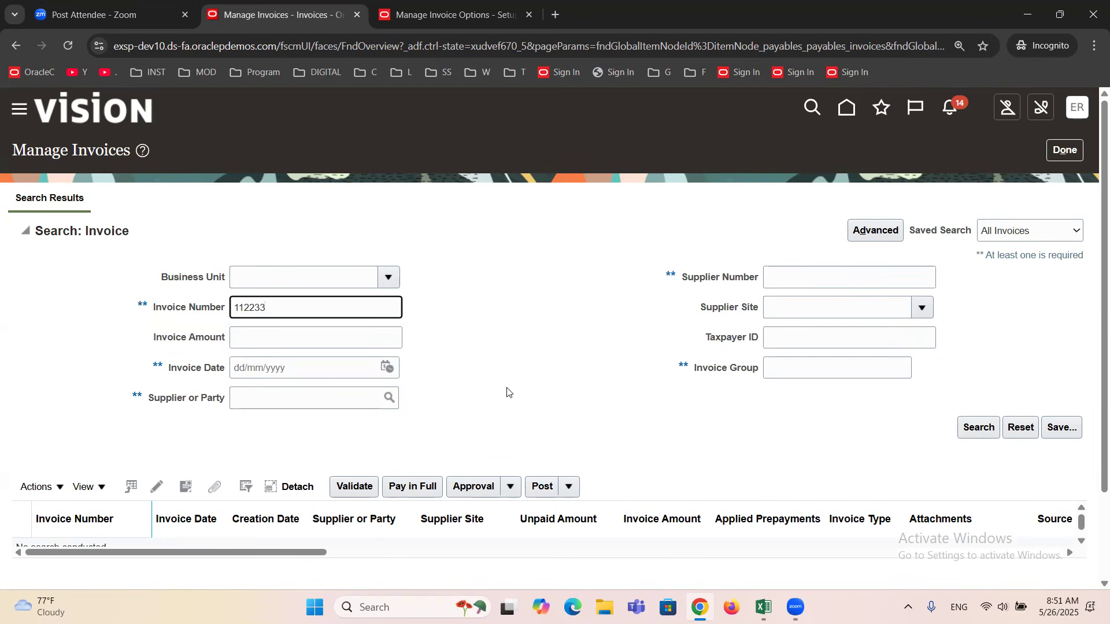
key("Return")
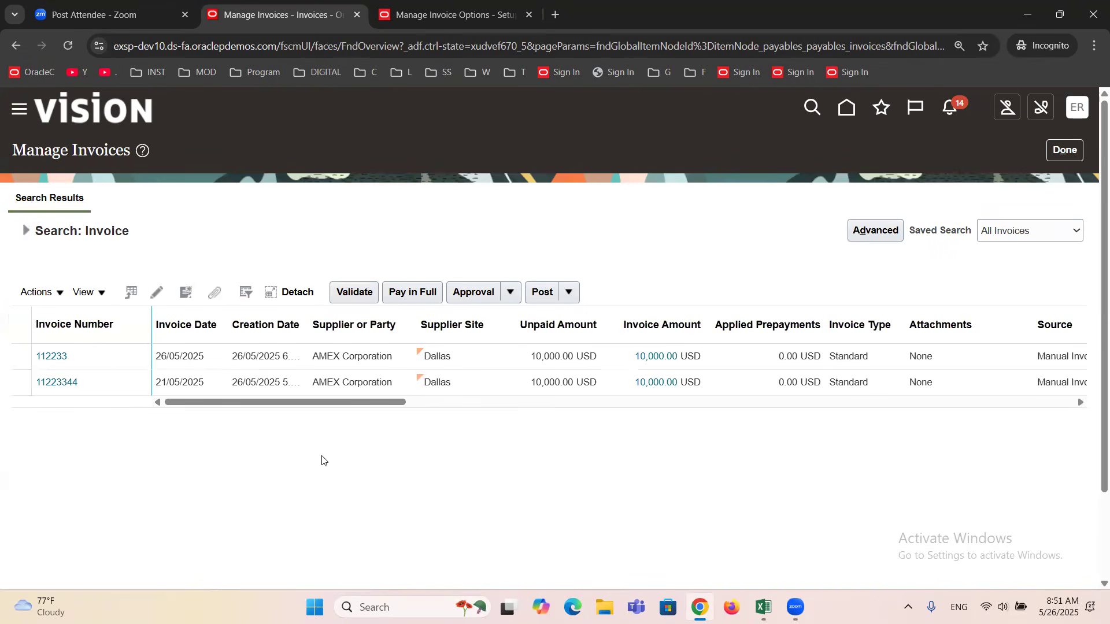
left_click(46, 358)
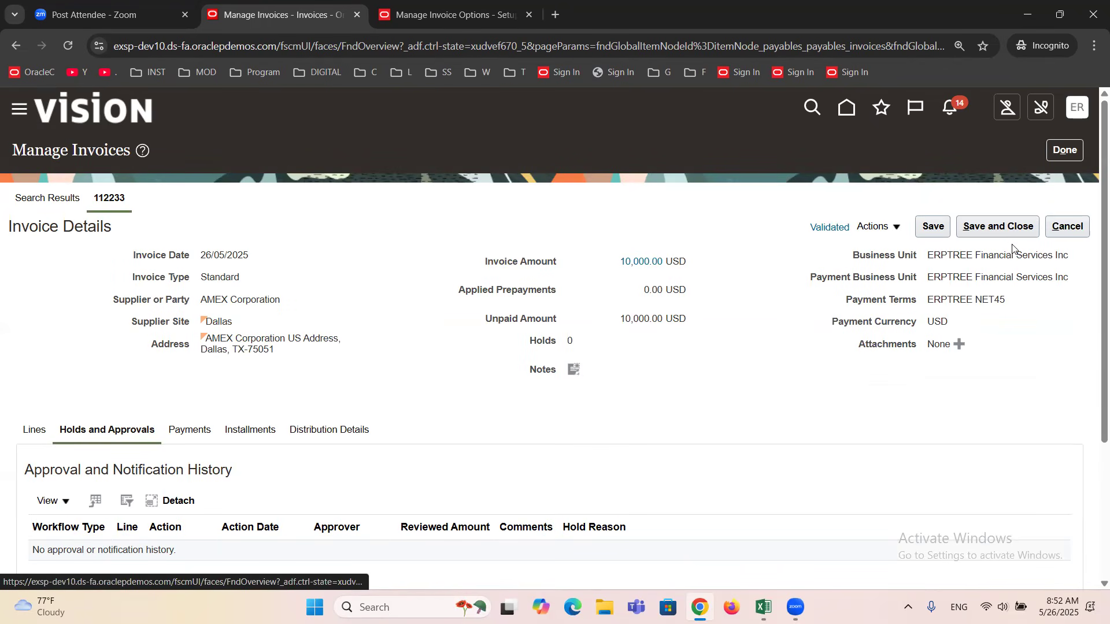
left_click(1068, 227)
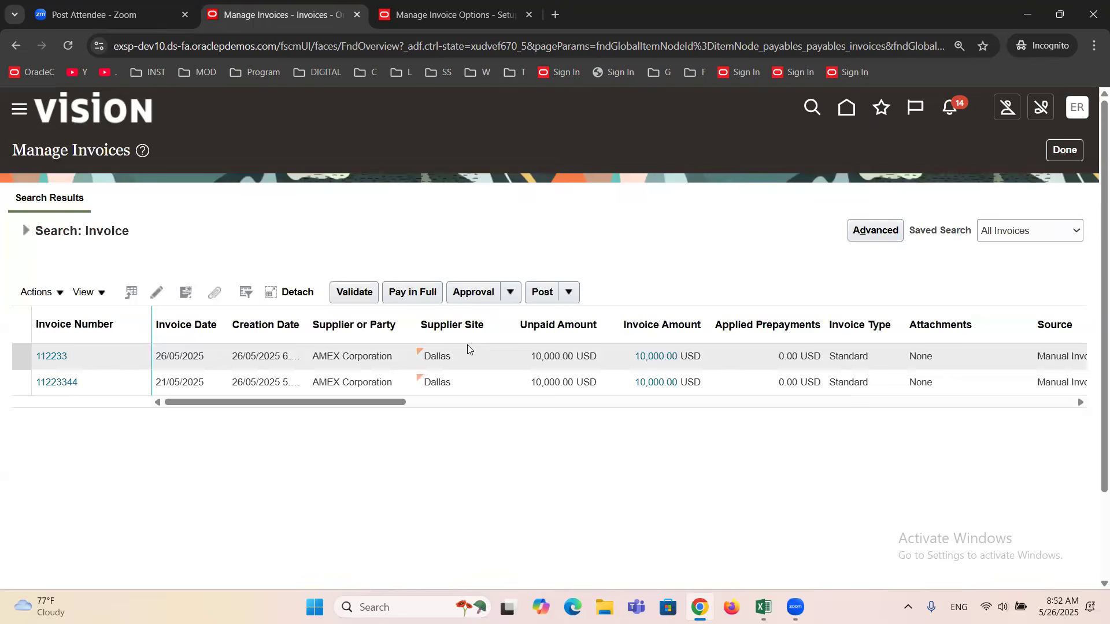
Clear the invoice number, search for all invoices of supplier AMEX Corporation, and check their validation statuses.
left_click(25, 234)
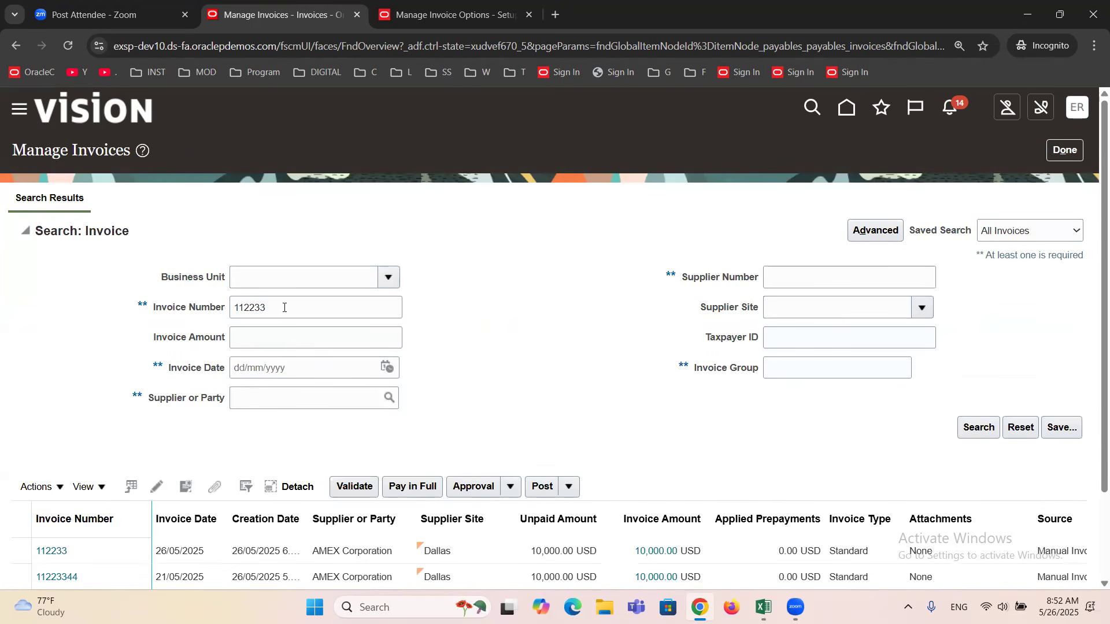
double_click(283, 308)
key("BackSpace")
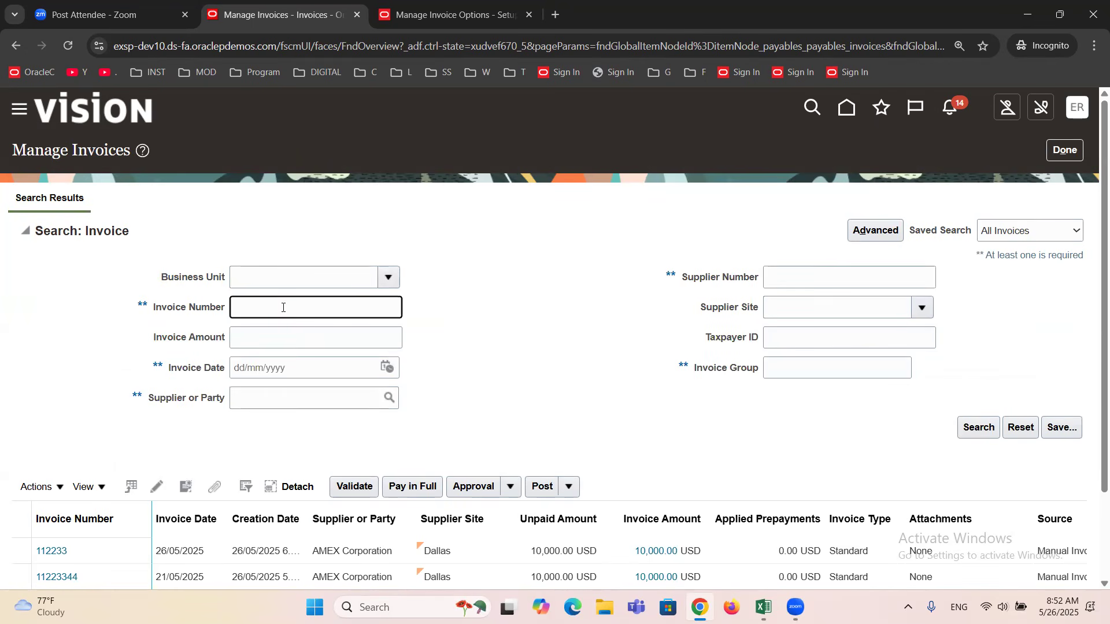
left_click(286, 406)
type("amex c")
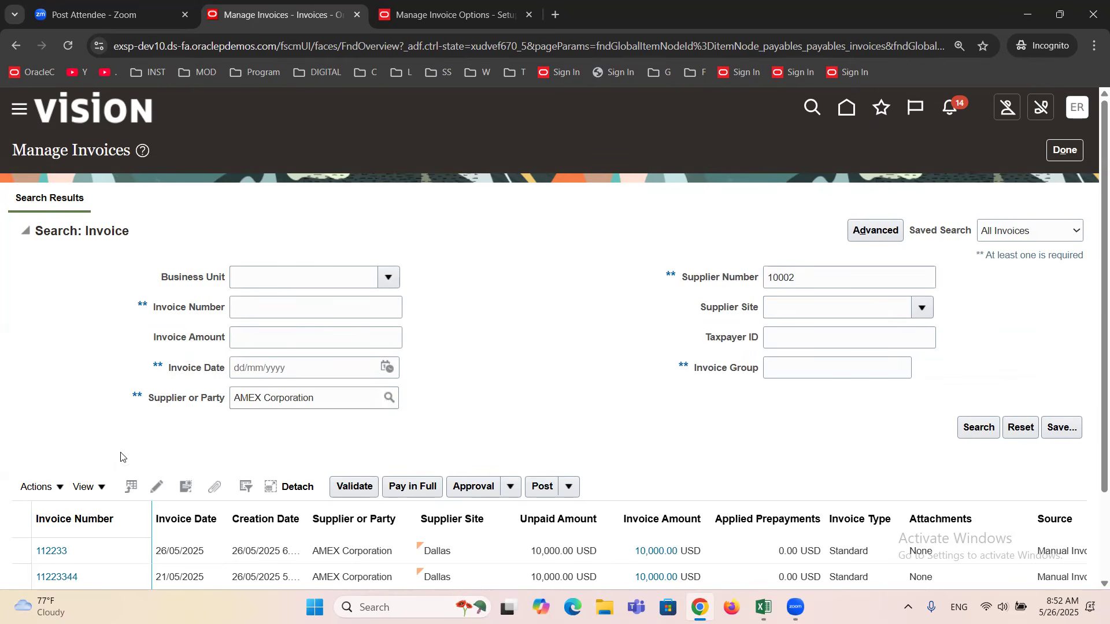
left_click(978, 428)
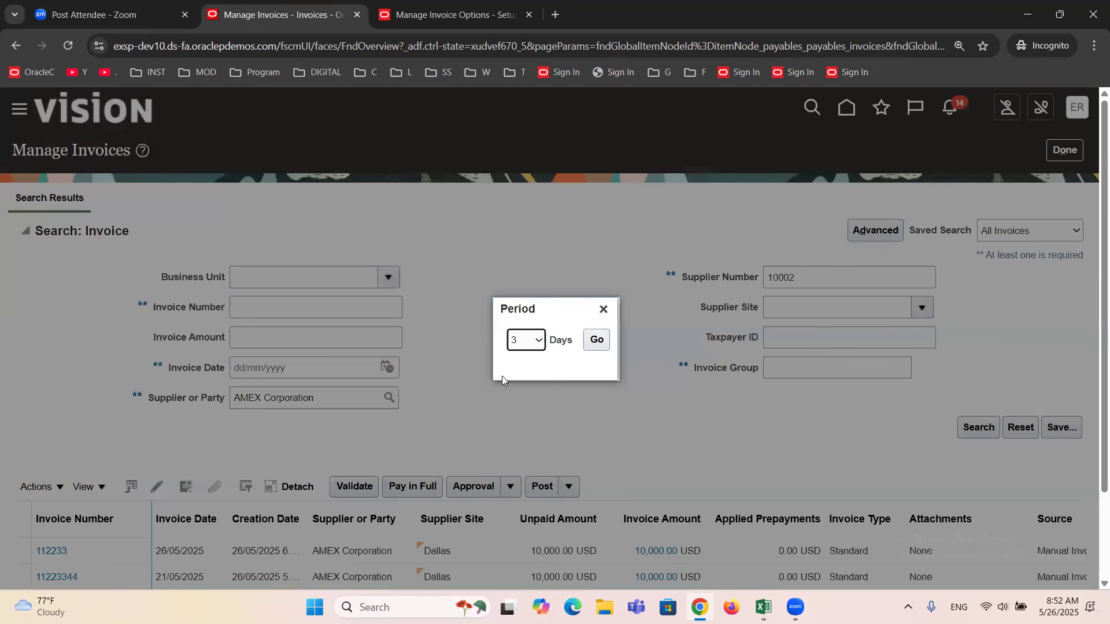
left_click(595, 341)
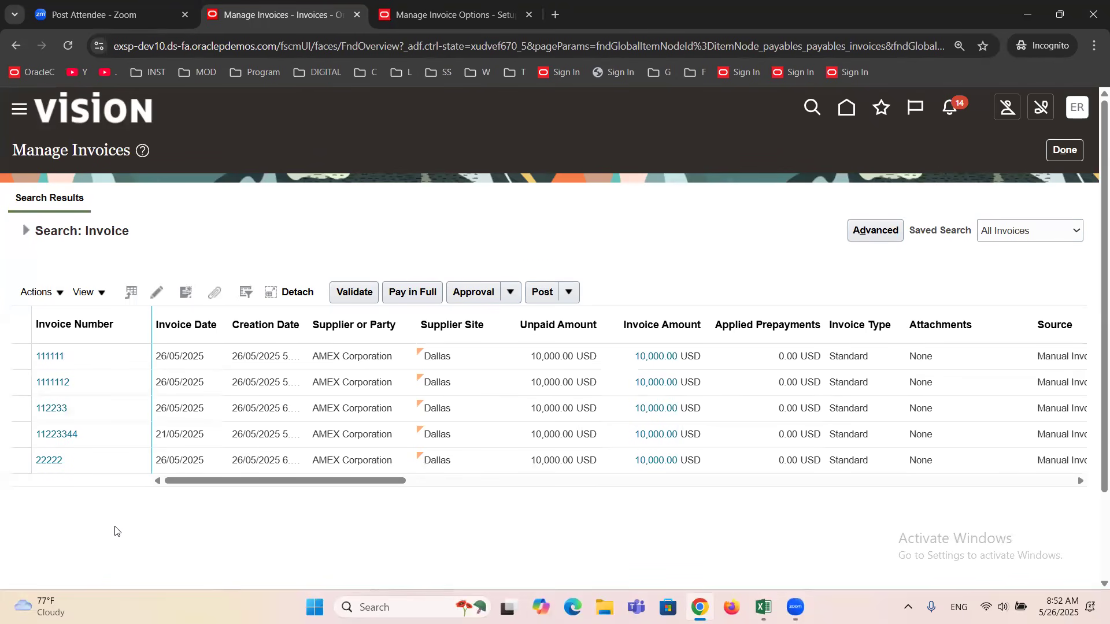
left_click_drag(195, 481, 353, 497)
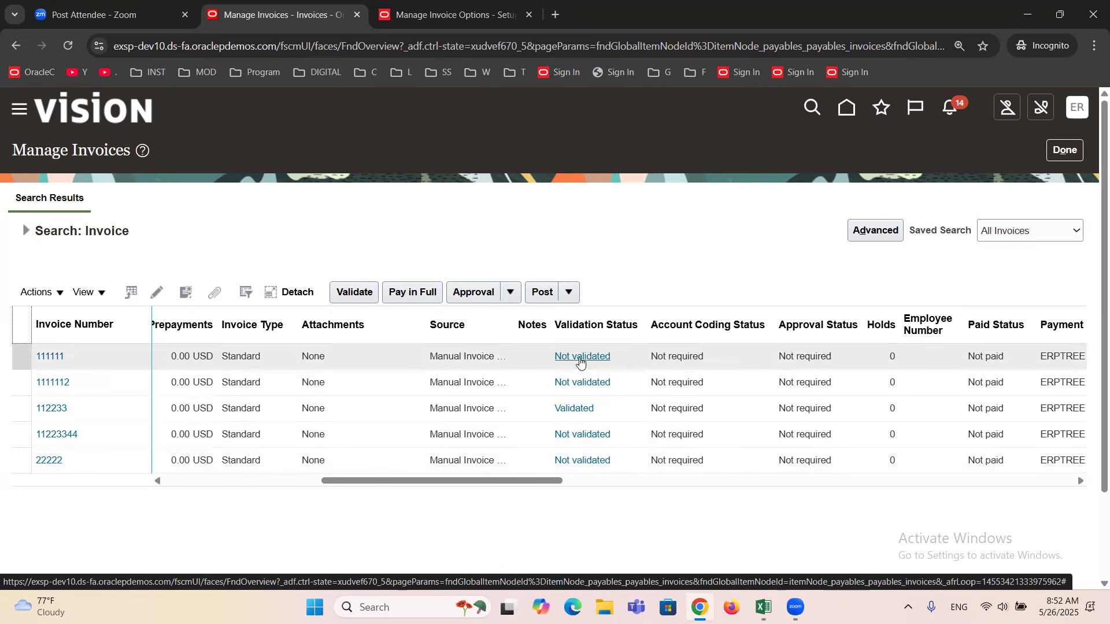
Open invoice 111111 from the search results, check which actions it offers without running any, and return to the results to review the statuses.
left_click_drag(478, 484, 416, 502)
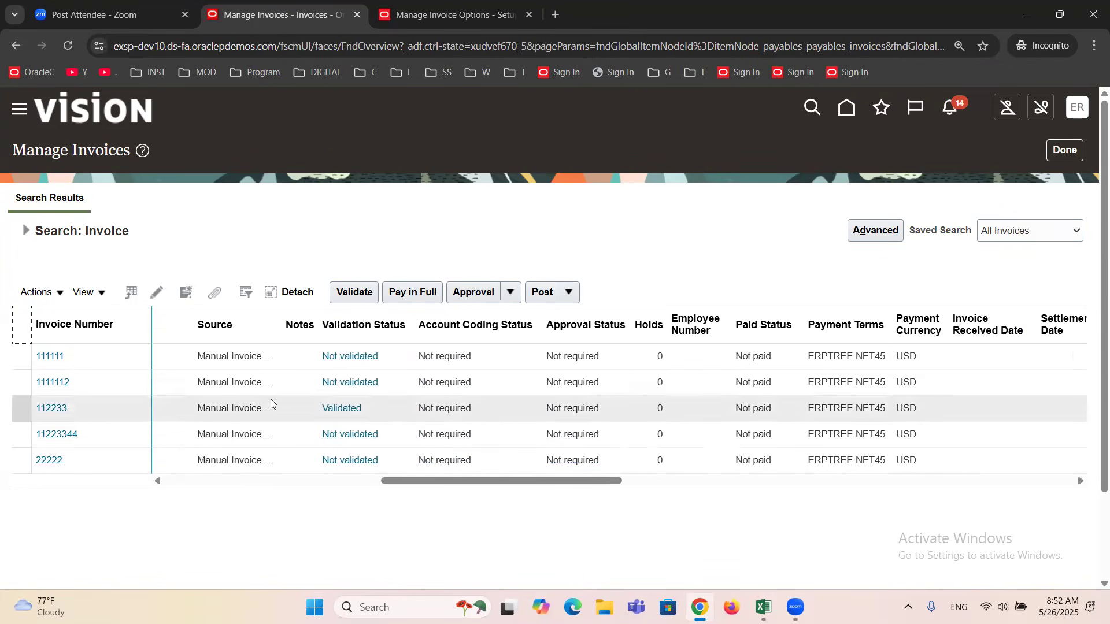
left_click_drag(497, 486, 272, 501)
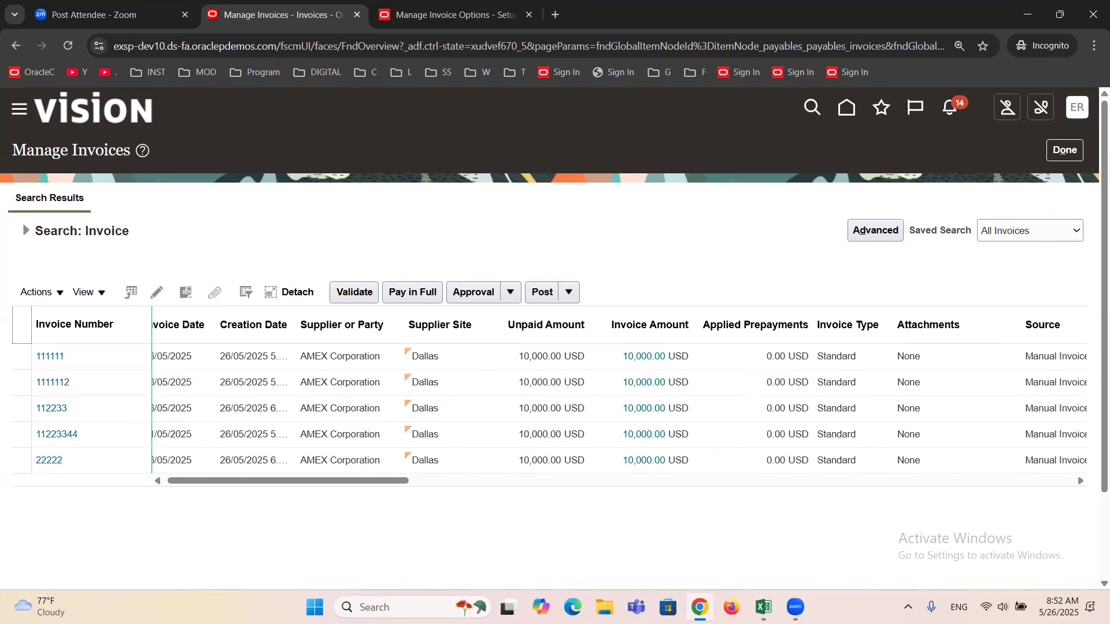
left_click(43, 356)
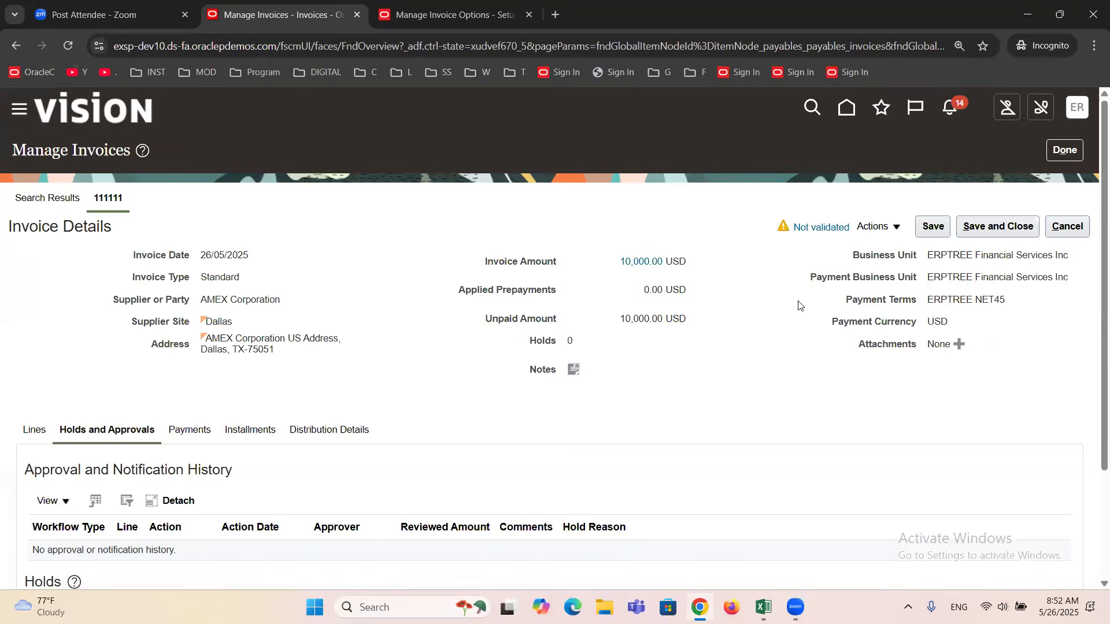
left_click(896, 228)
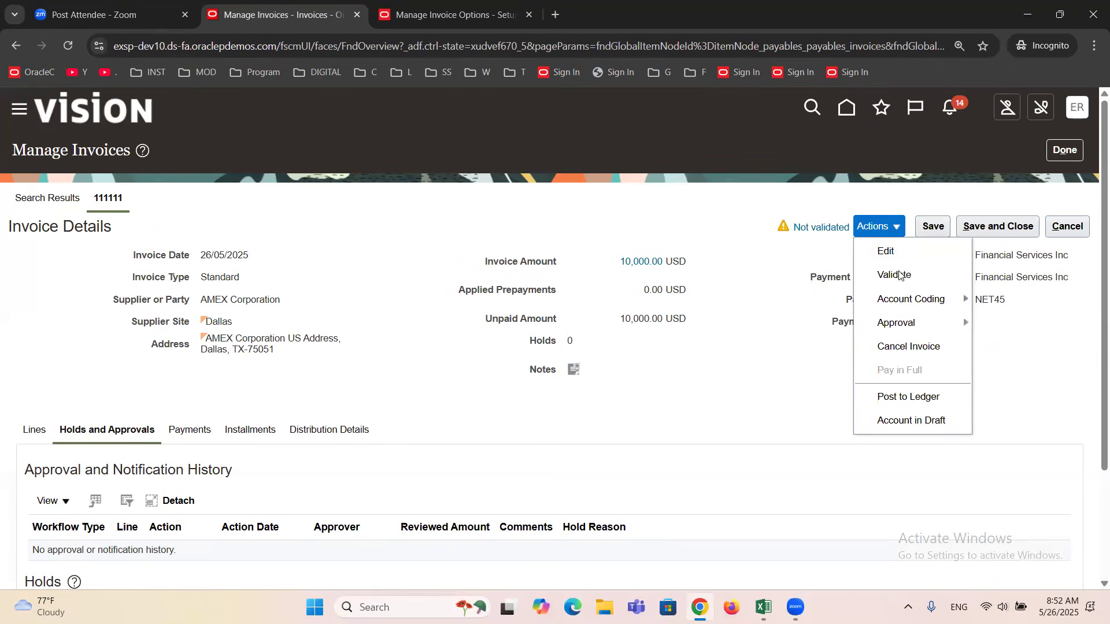
left_click(734, 357)
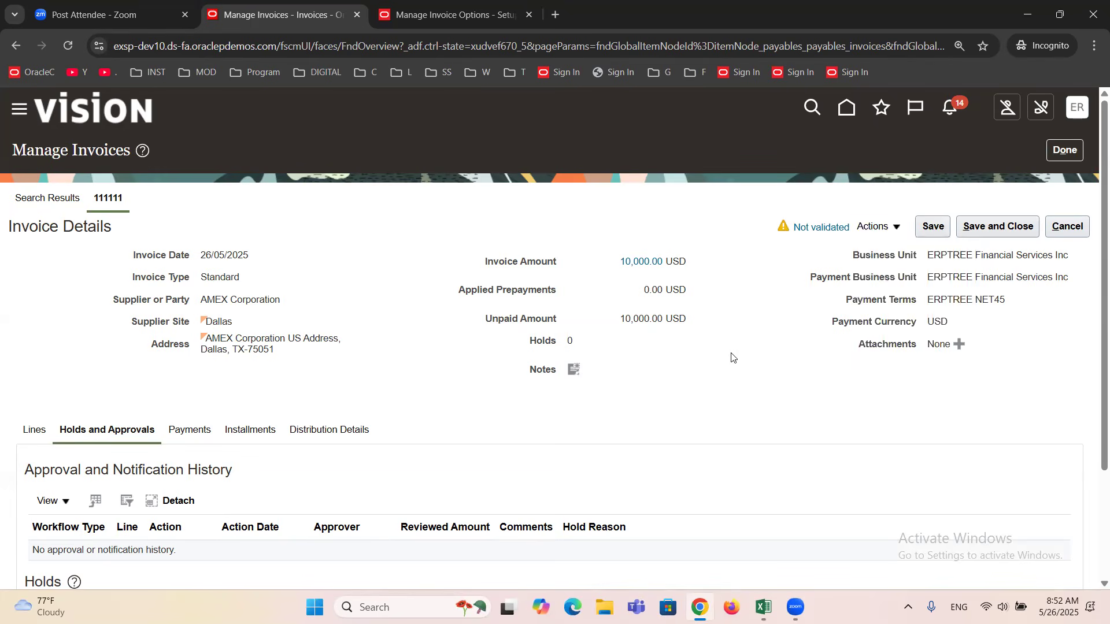
left_click(1067, 227)
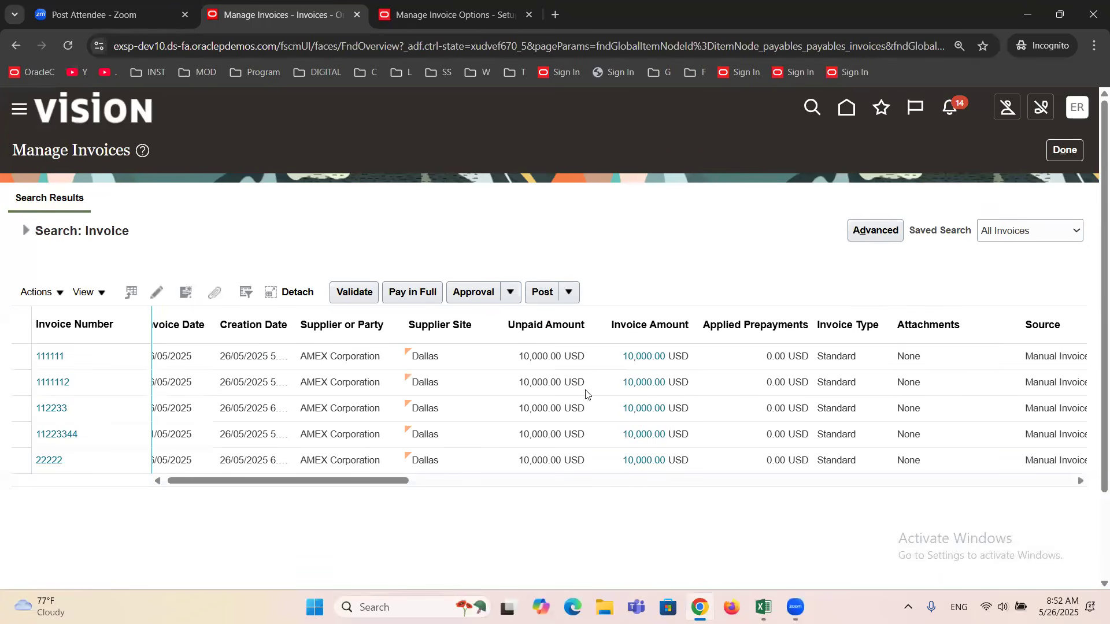
left_click_drag(327, 481, 397, 520)
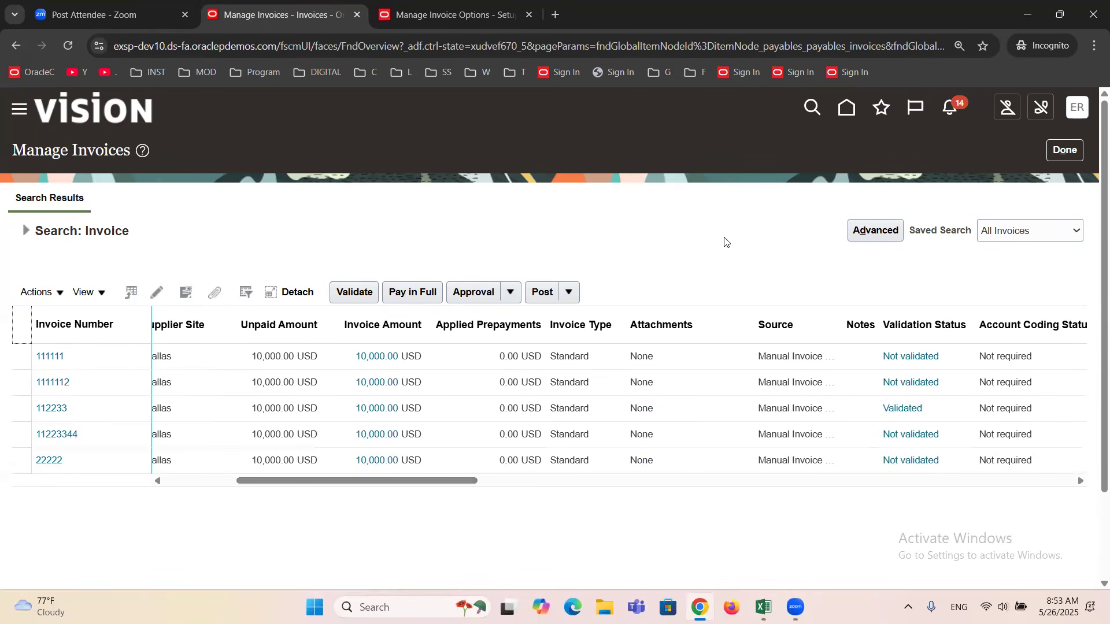
Leave Manage Invoices and open the Validate Invoices task, enlarging the Validate Payables Invoices request page for reading.
left_click(1063, 153)
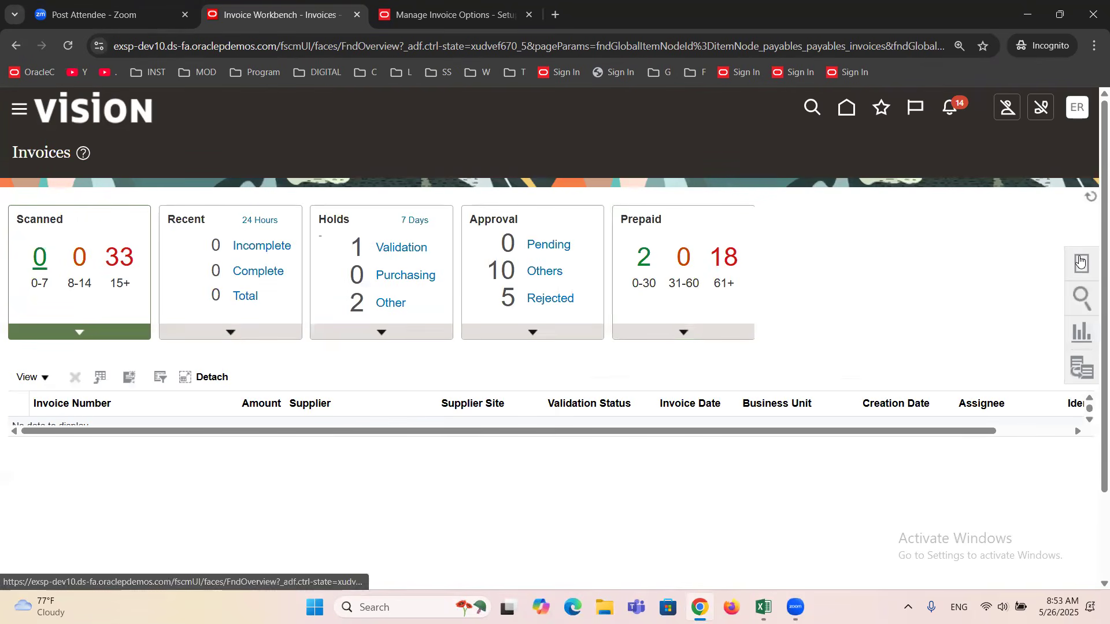
left_click(1080, 262)
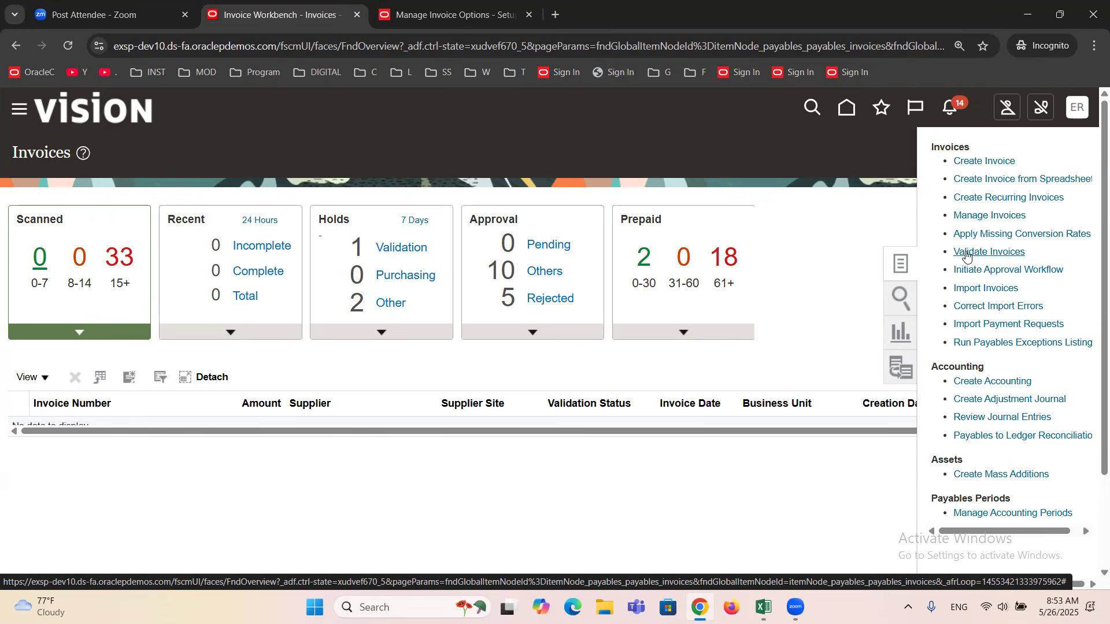
left_click(965, 252)
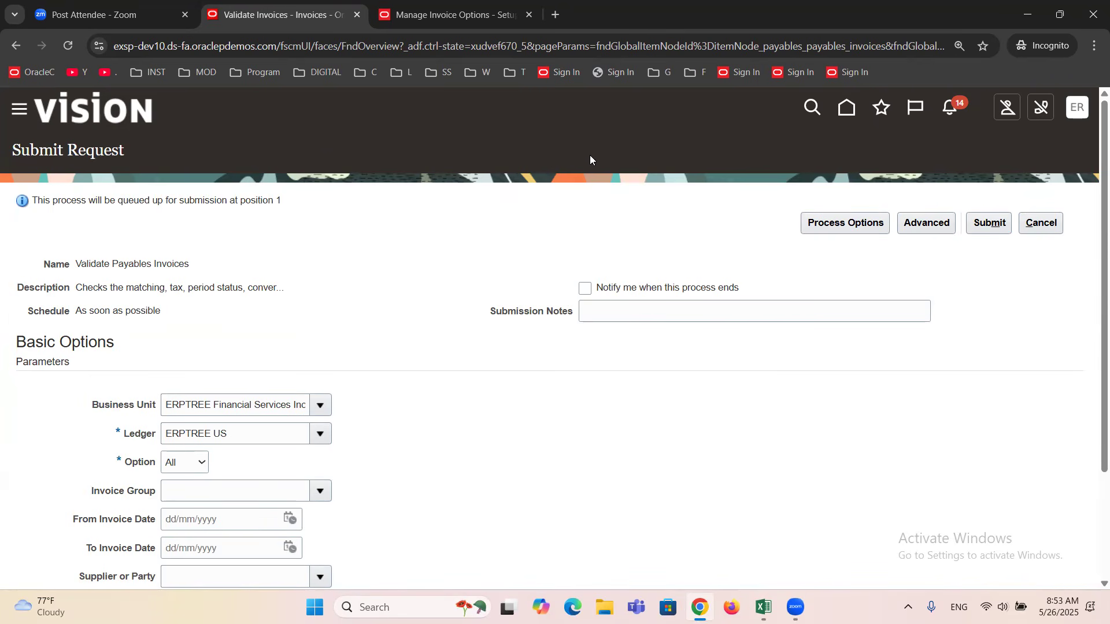
triple_click(114, 261)
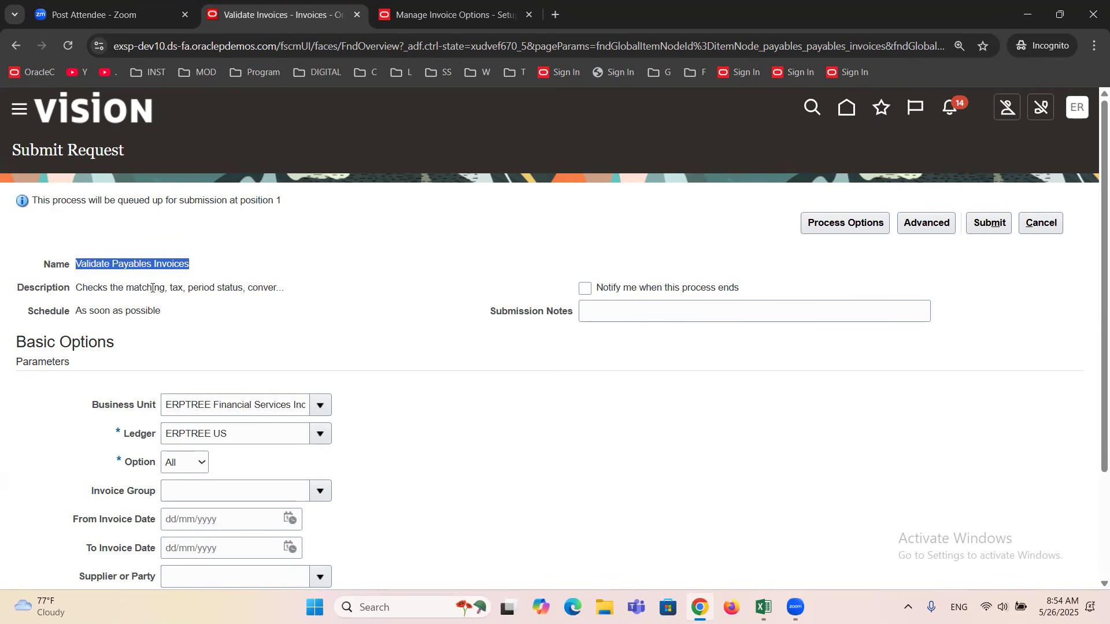
left_click(224, 283)
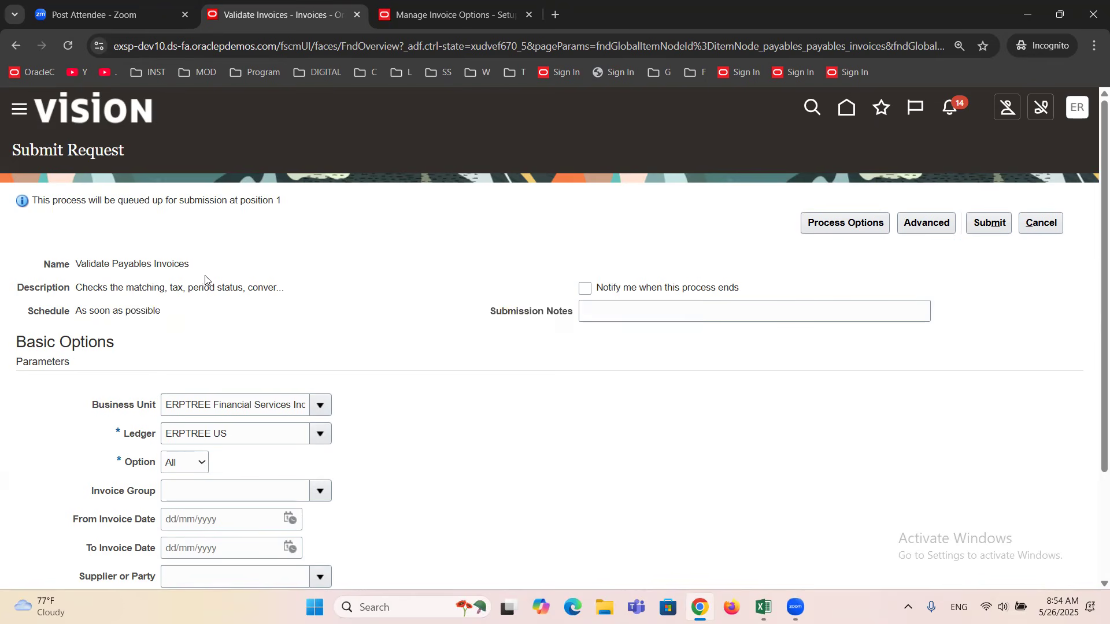
key("ctrl+plus")
key("ctrl+plus")
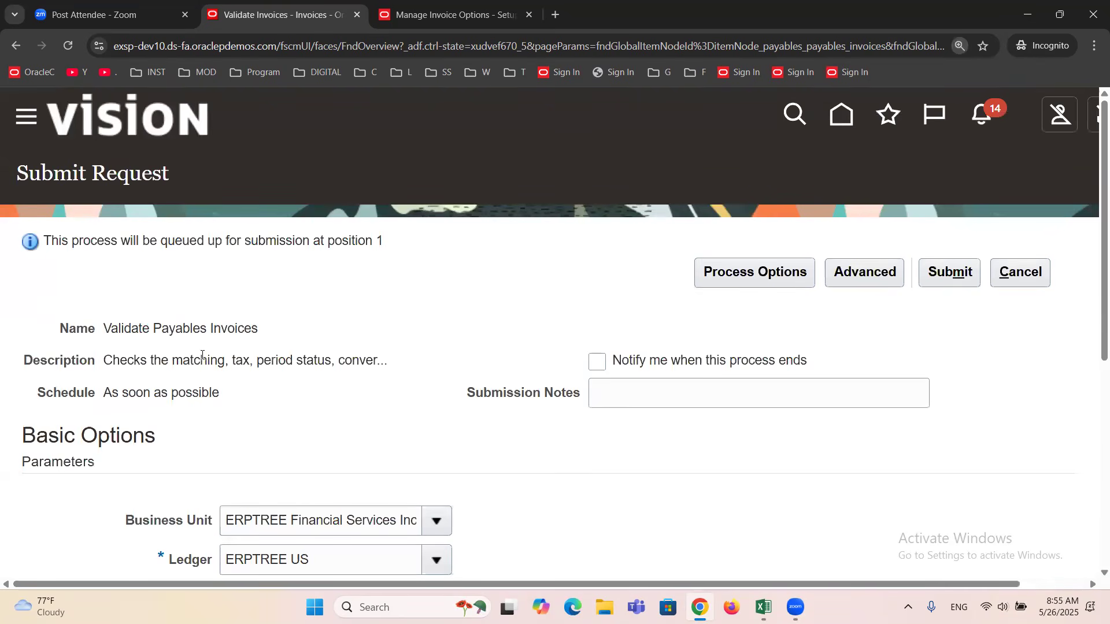
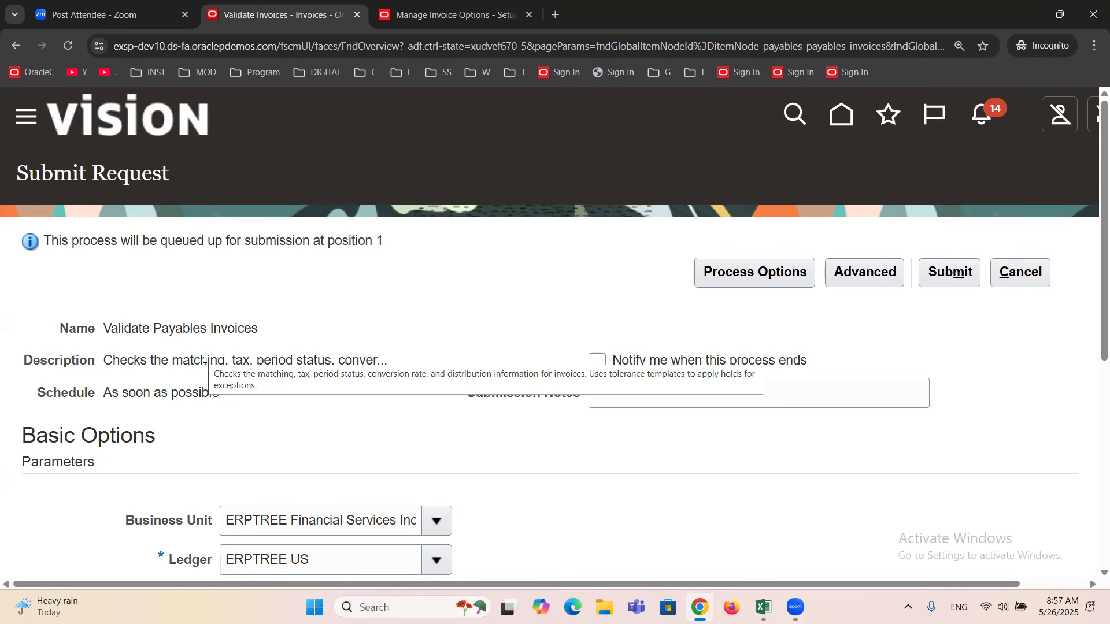
Examine the Validate Payables Invoices request's name and parameters, including the business unit, ledger and remaining filter fields.
double_click(212, 331)
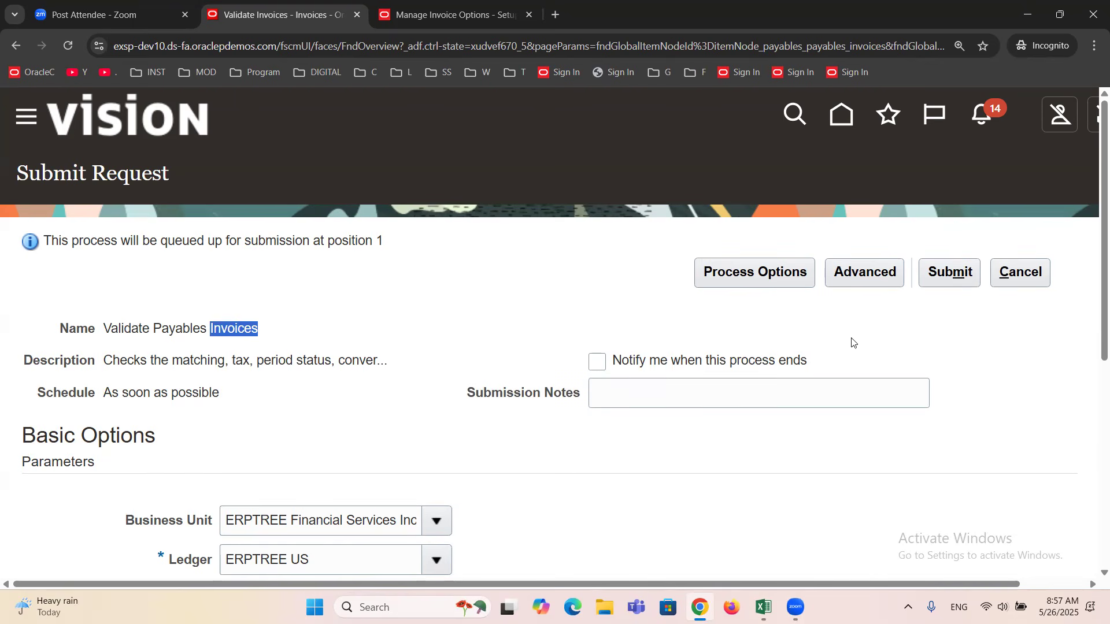
key("ctrl+minus")
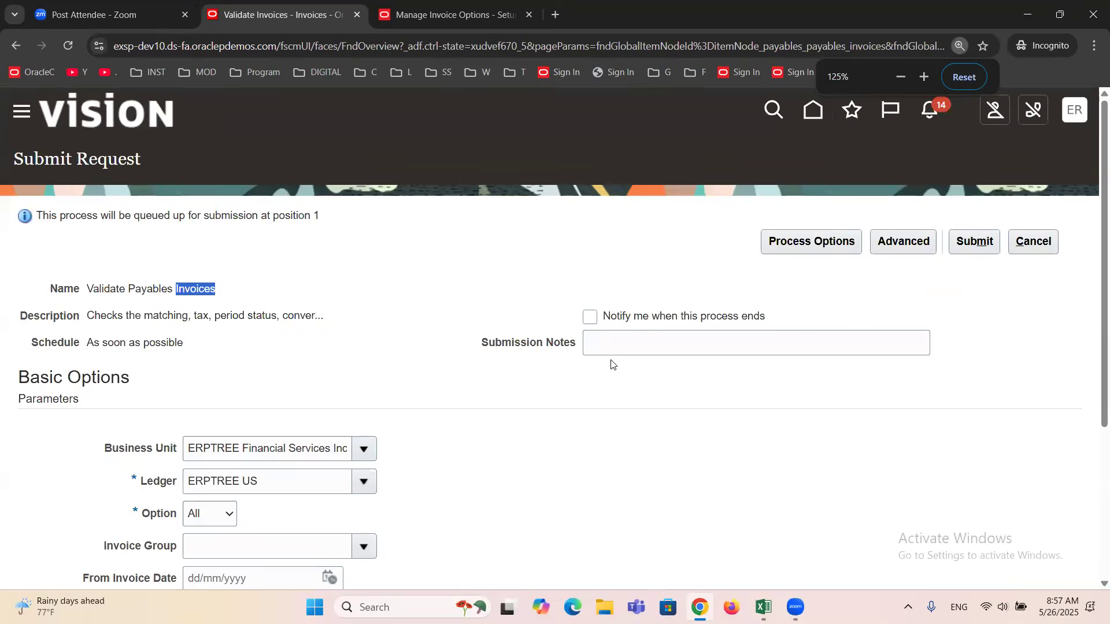
key("ctrl+minus")
left_click(501, 420)
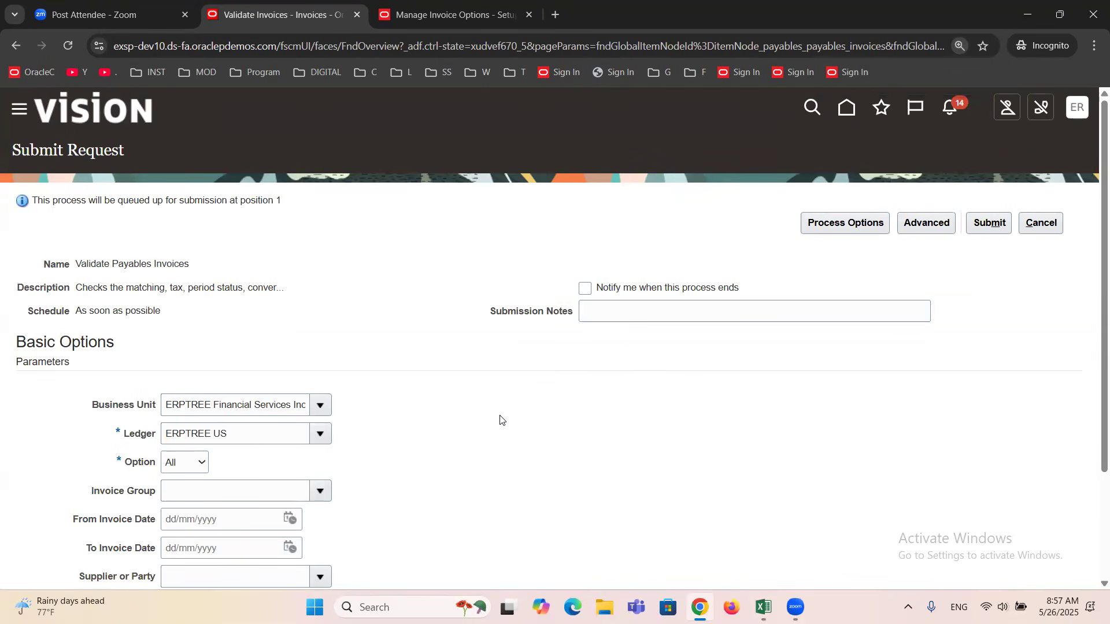
double_click(284, 405)
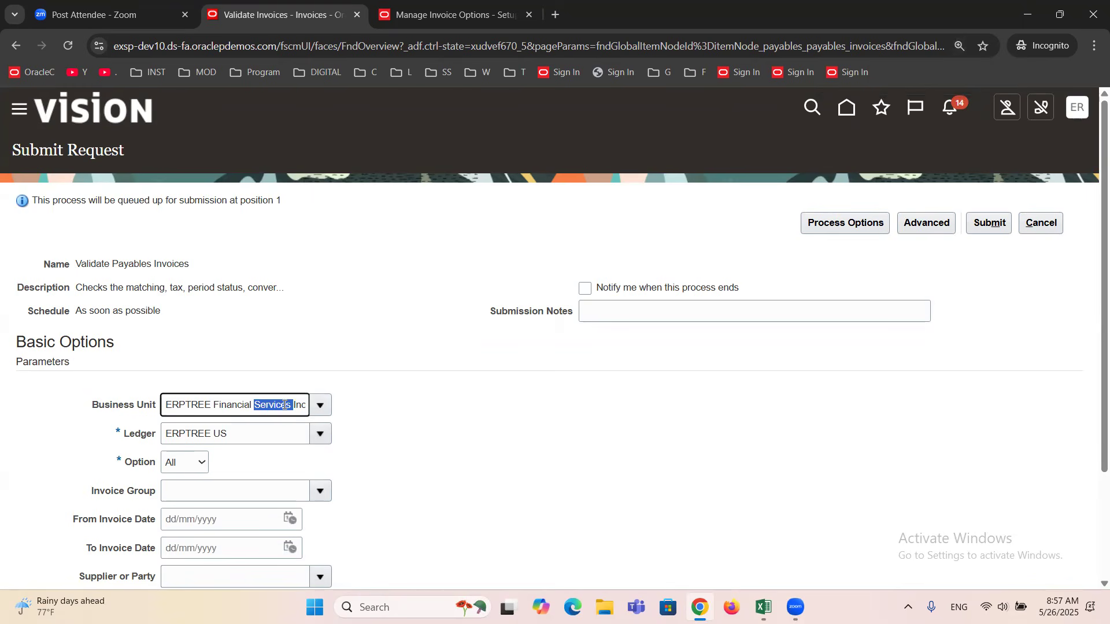
triple_click(252, 438)
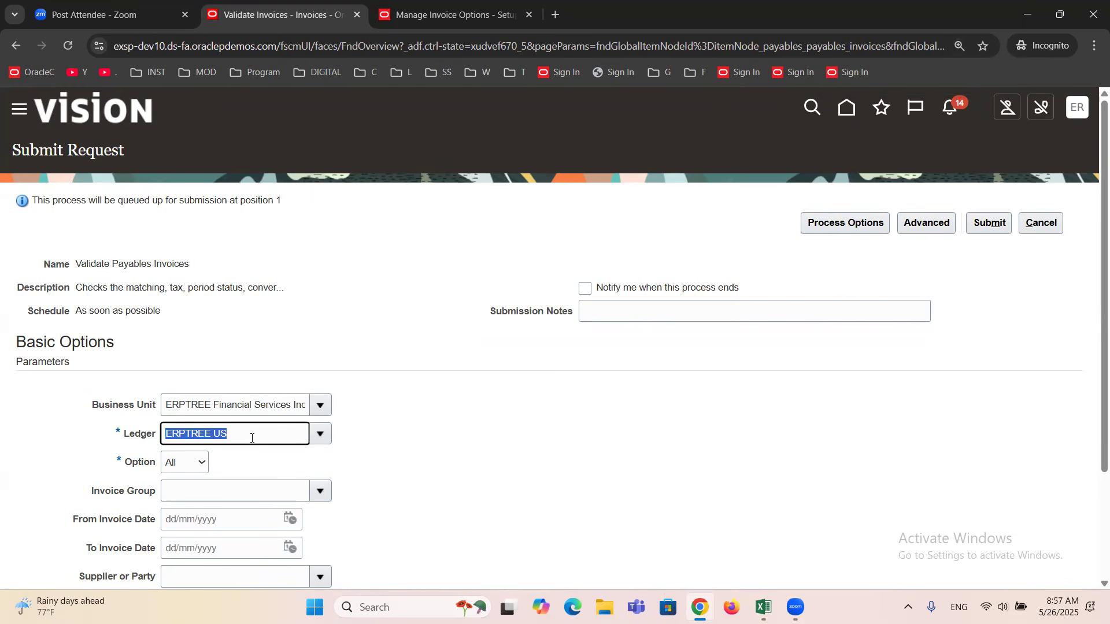
scroll(236, 442, "down", 3)
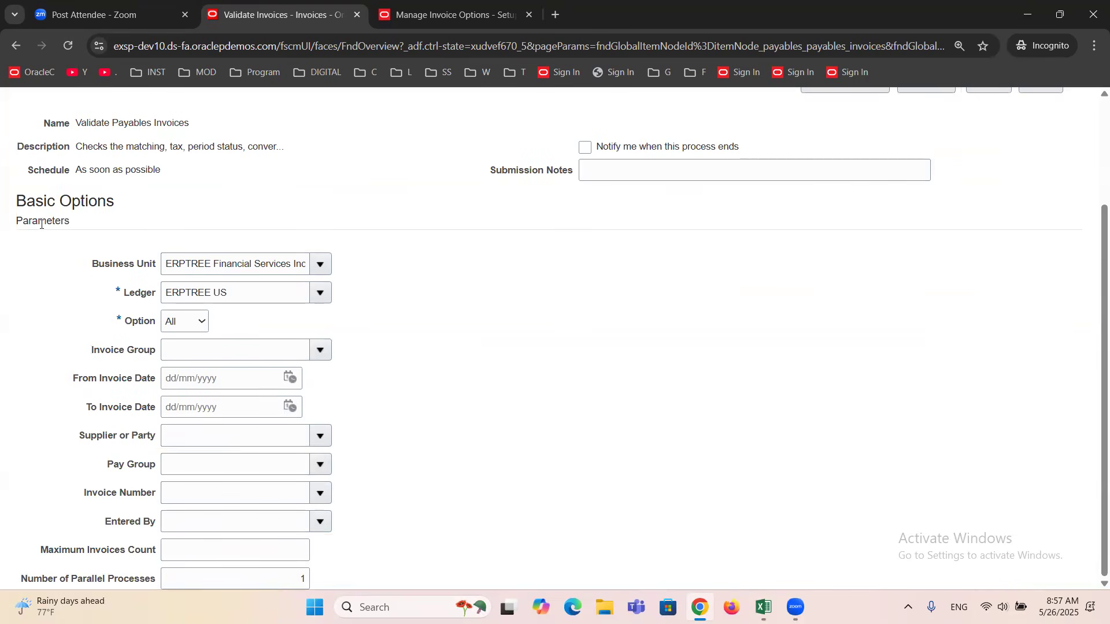
double_click(41, 224)
scroll(489, 358, "up", 3)
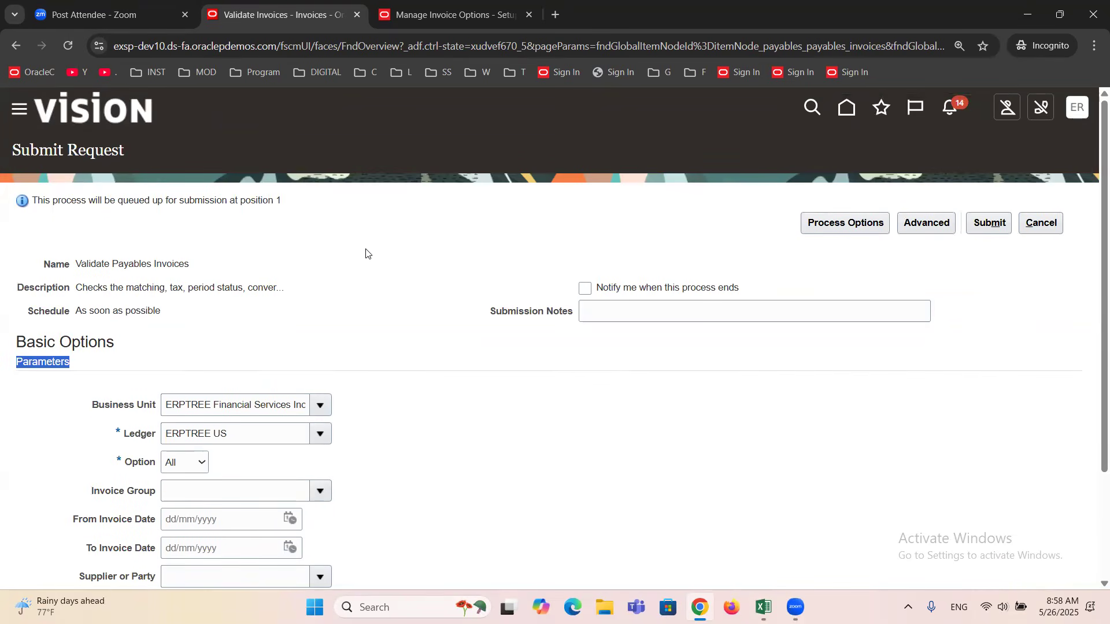
scroll(366, 253, "down", 3)
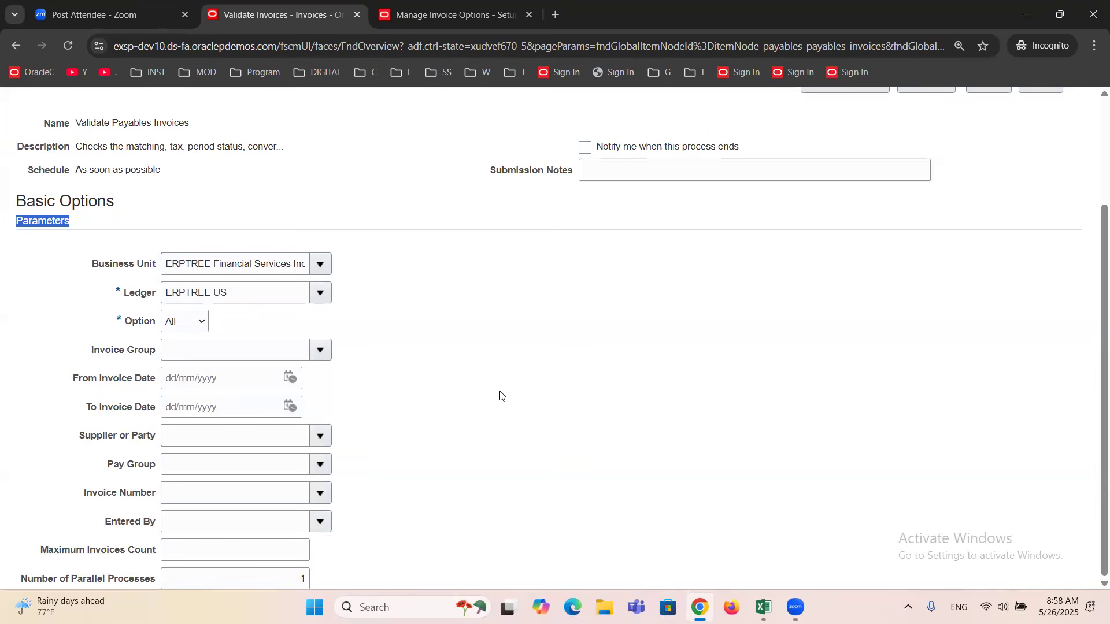
scroll(501, 396, "up", 3)
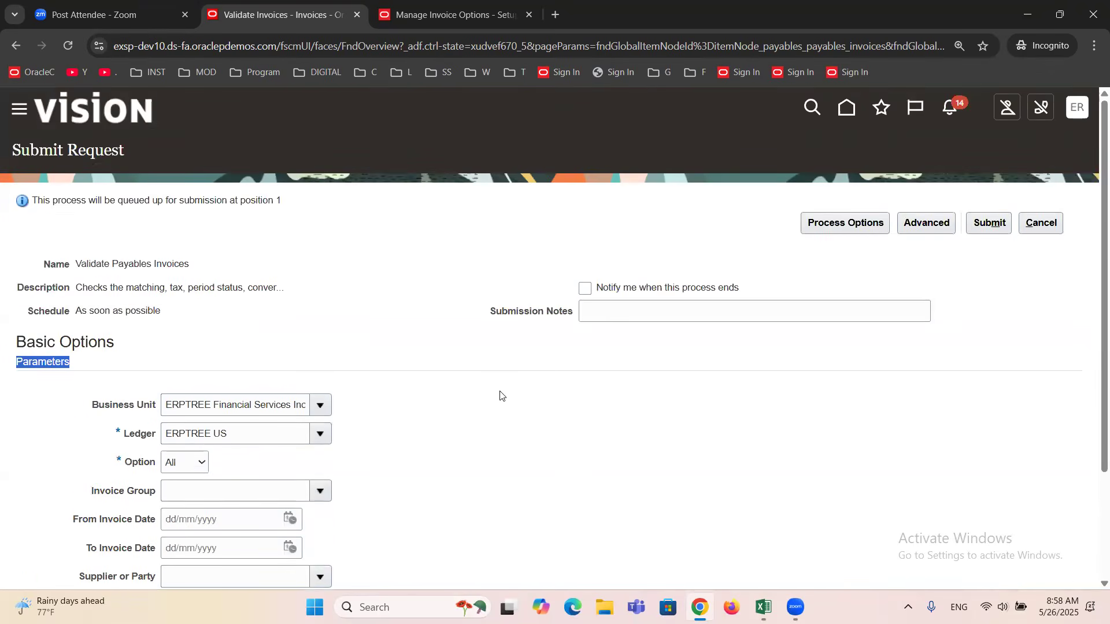
Try limiting the validation request to invoices dated 26/05/2025 using the From and To Invoice Date parameters.
scroll(501, 396, "down", 1)
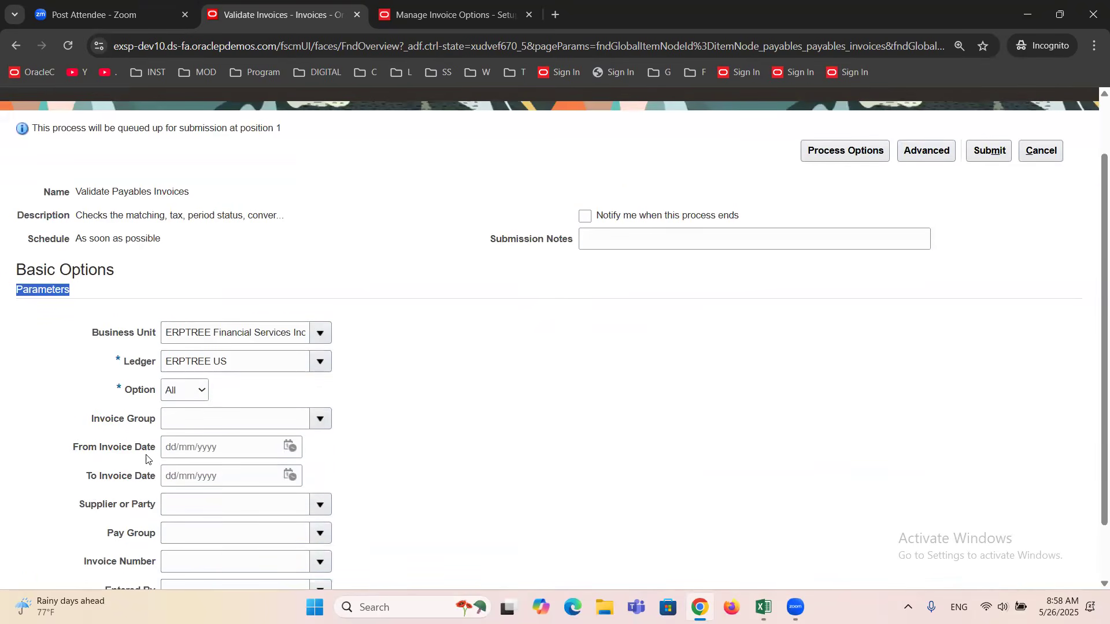
left_click(291, 448)
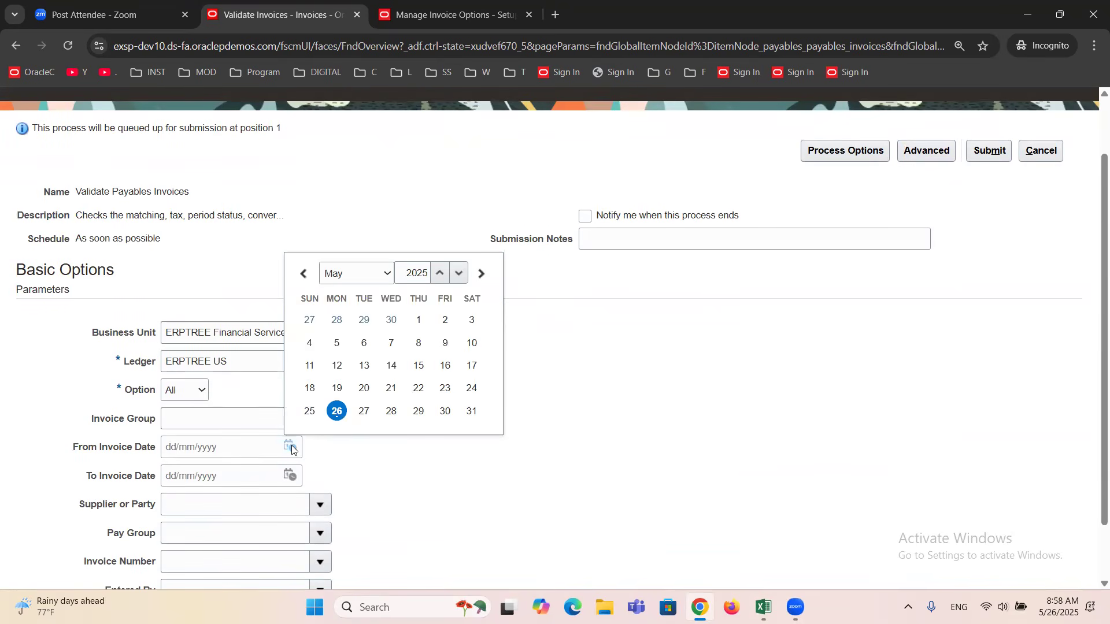
left_click(335, 418)
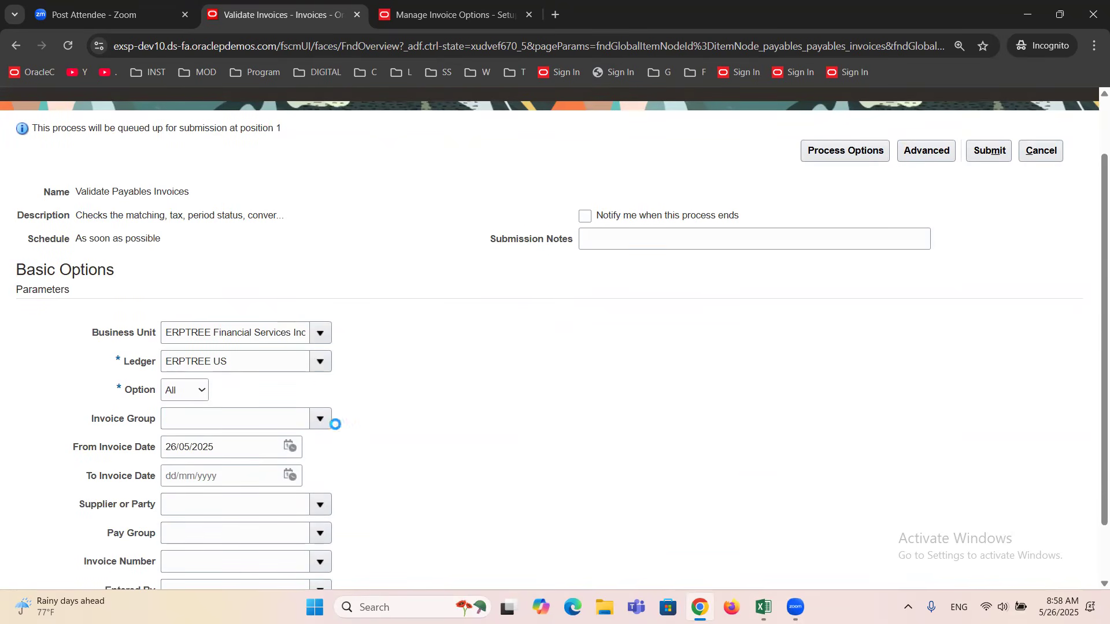
left_click(291, 484)
left_click(336, 446)
Clear both the To Invoice Date and From Invoice Date so the request has no date restriction.
double_click(226, 478)
triple_click(225, 477)
key("BackSpace")
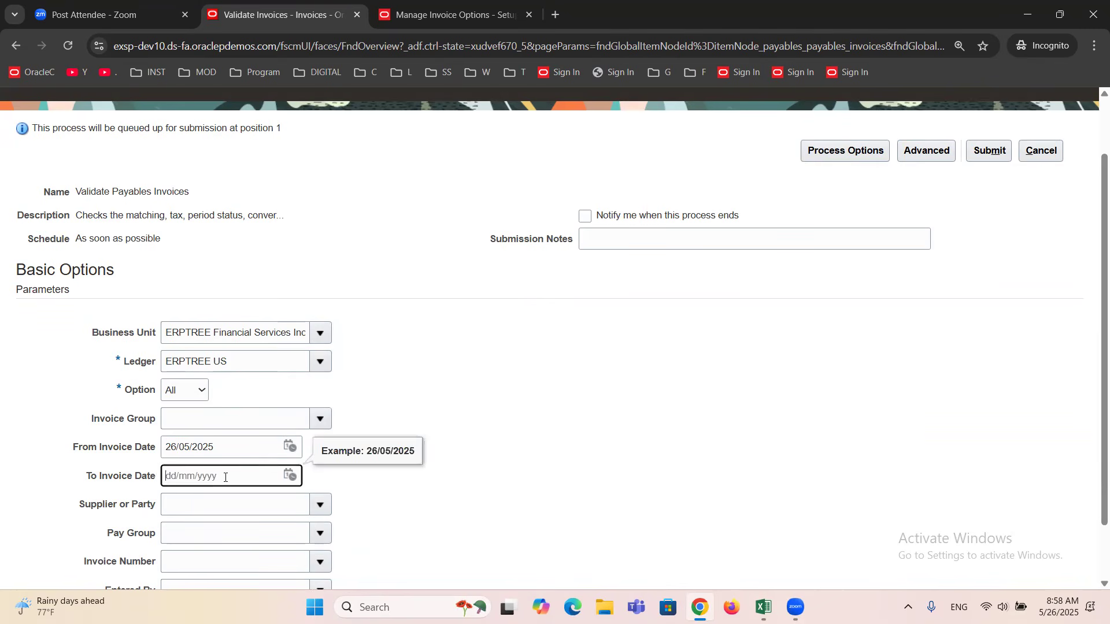
double_click(218, 452)
triple_click(218, 452)
key("BackSpace")
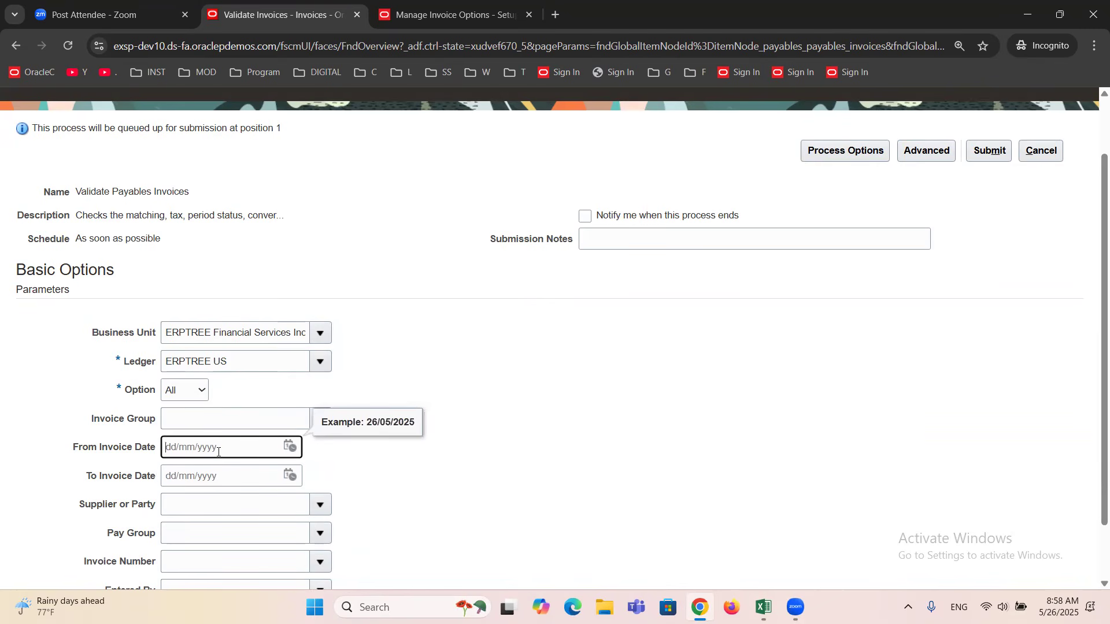
left_click(454, 357)
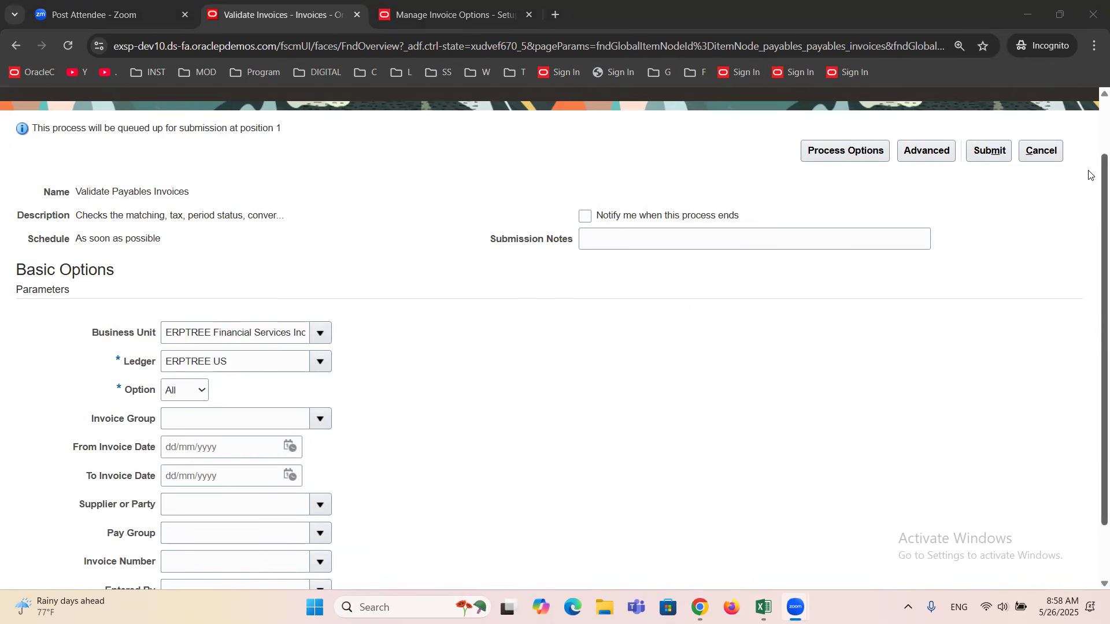
Submit the Validate Payables Invoices request for all invoices of the business unit, acknowledge the confirmation, and leave the request page.
left_click(995, 152)
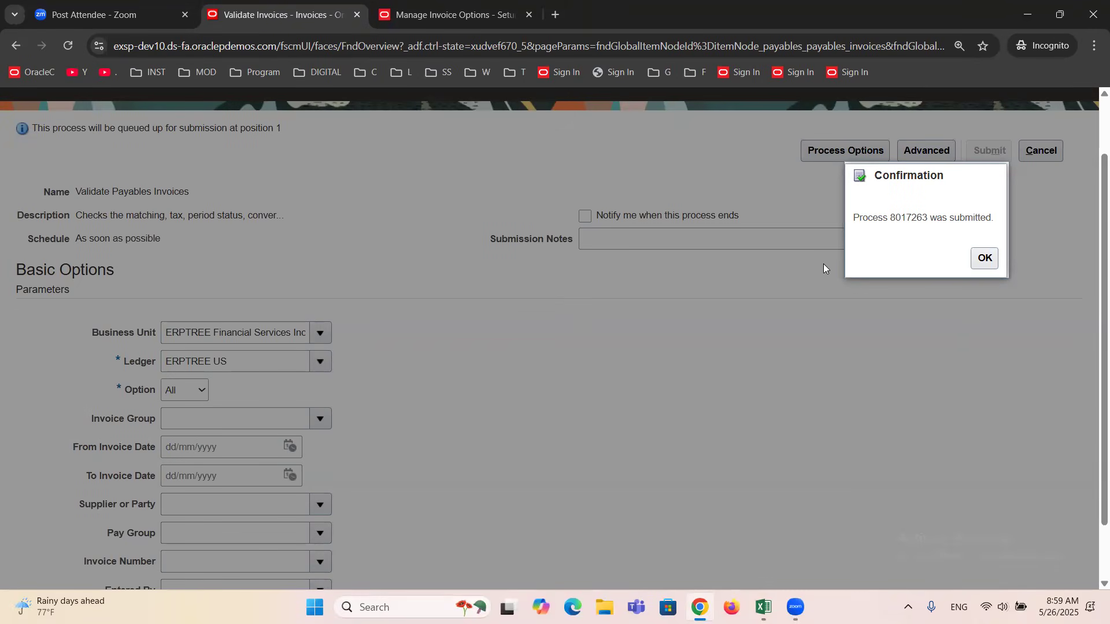
triple_click(904, 219)
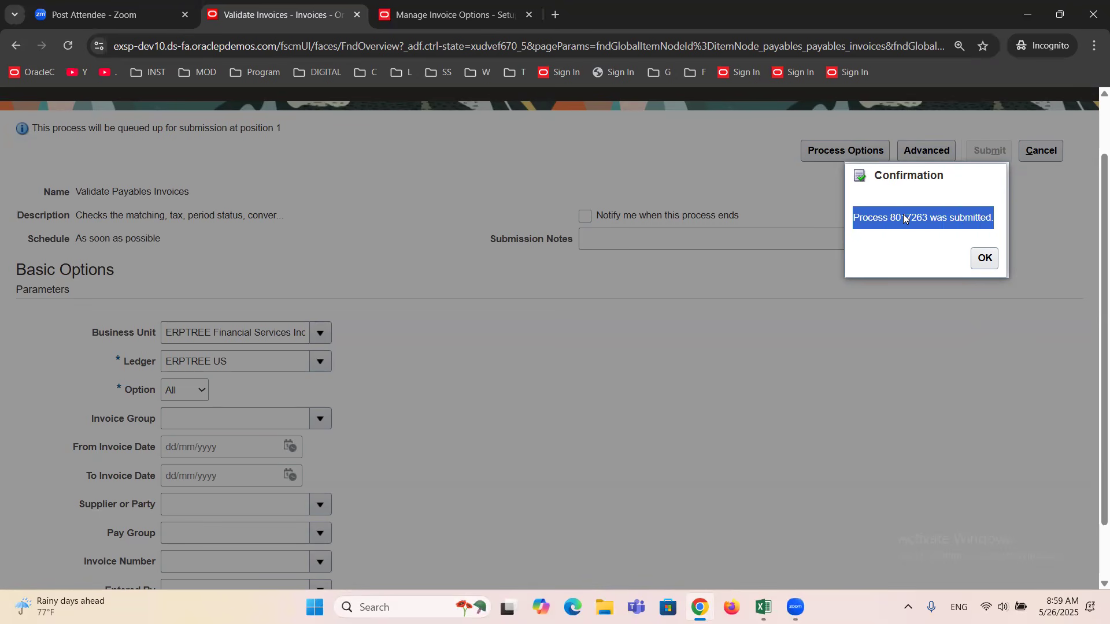
left_click(905, 218)
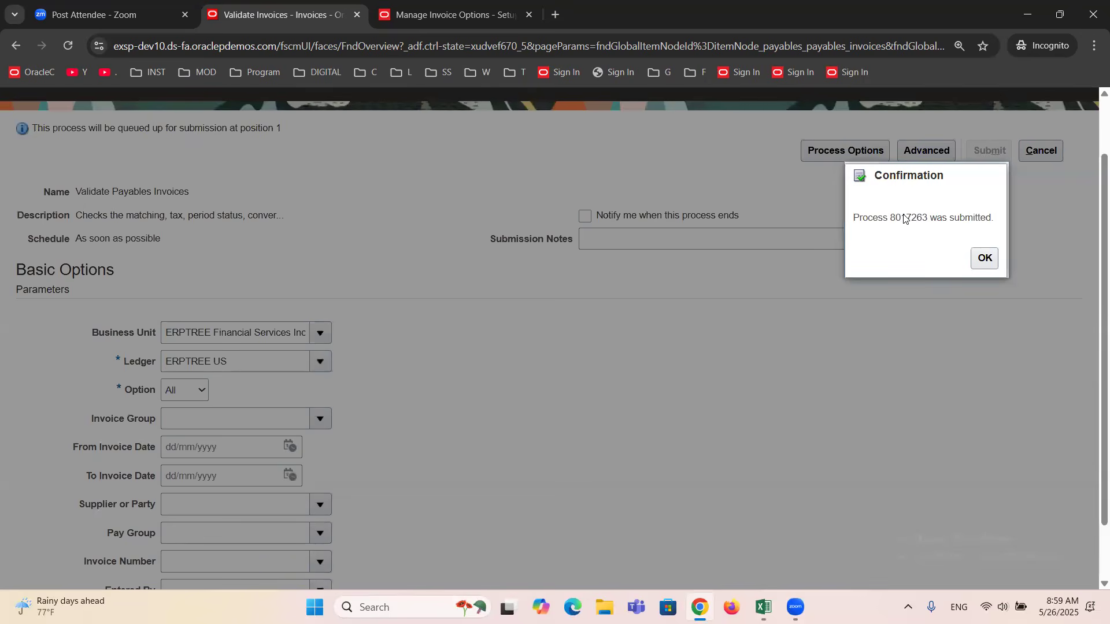
left_click(987, 261)
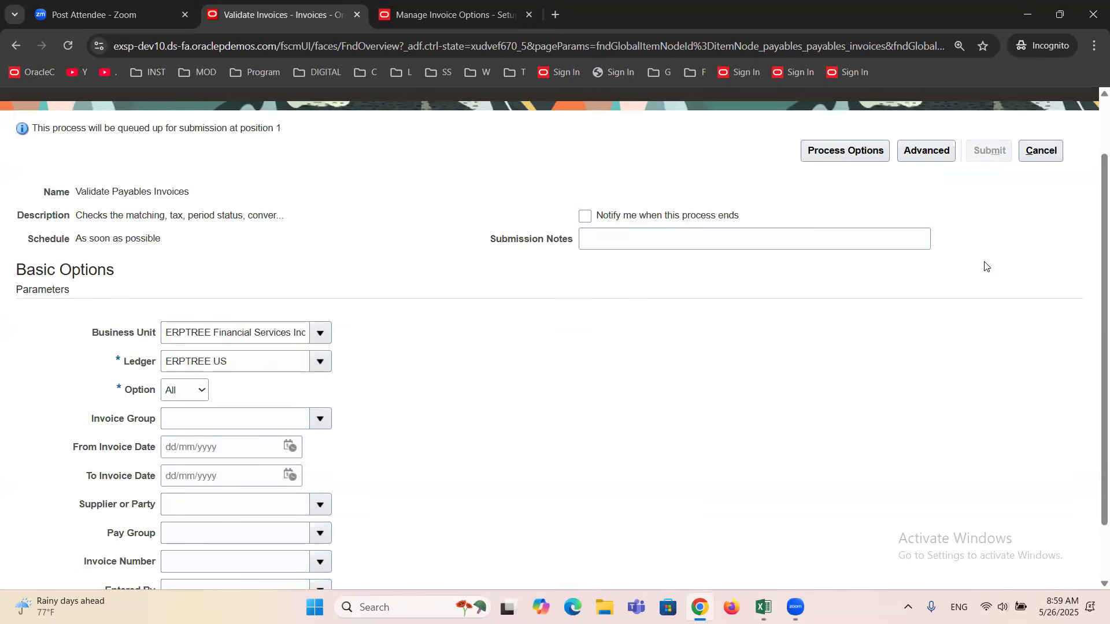
left_click(1043, 152)
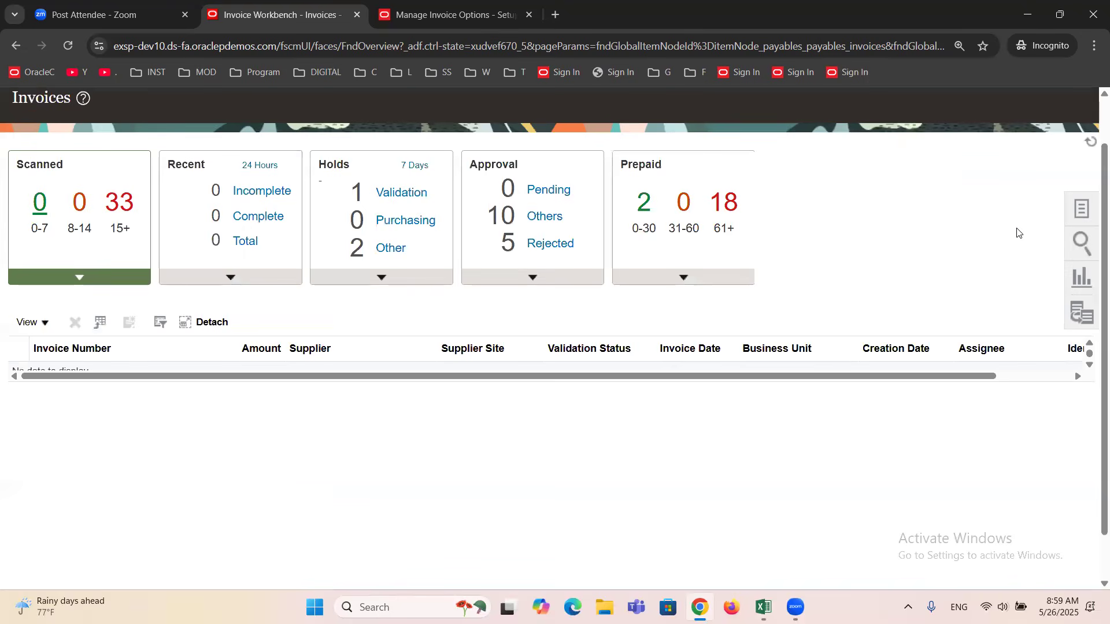
Open Manage Invoices and search for all invoices of supplier AMEX Corporation.
left_click(1082, 209)
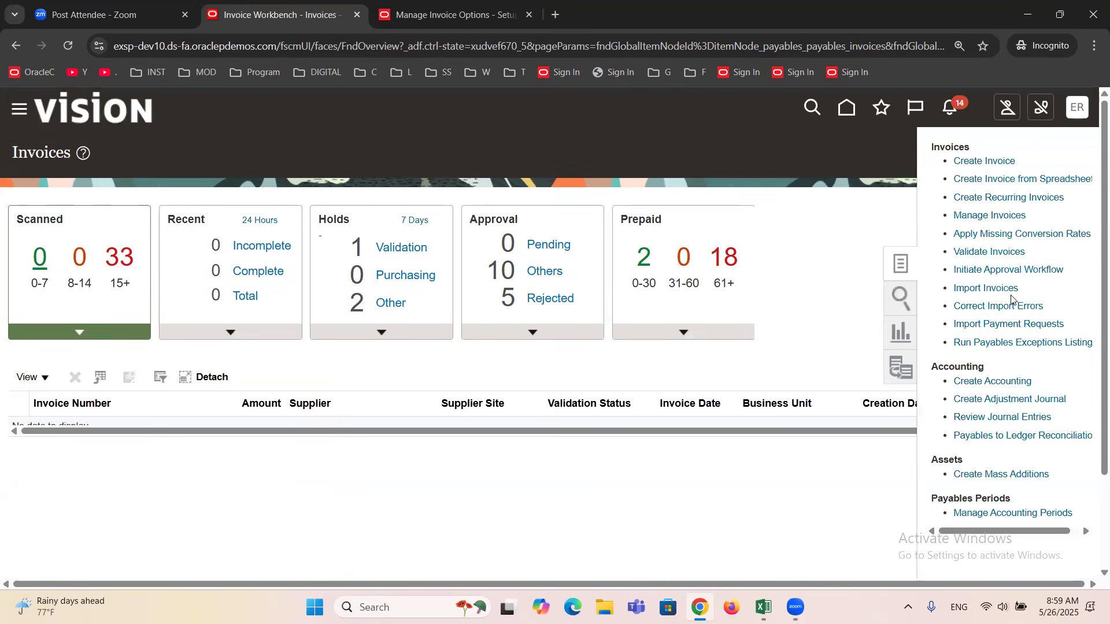
left_click(974, 214)
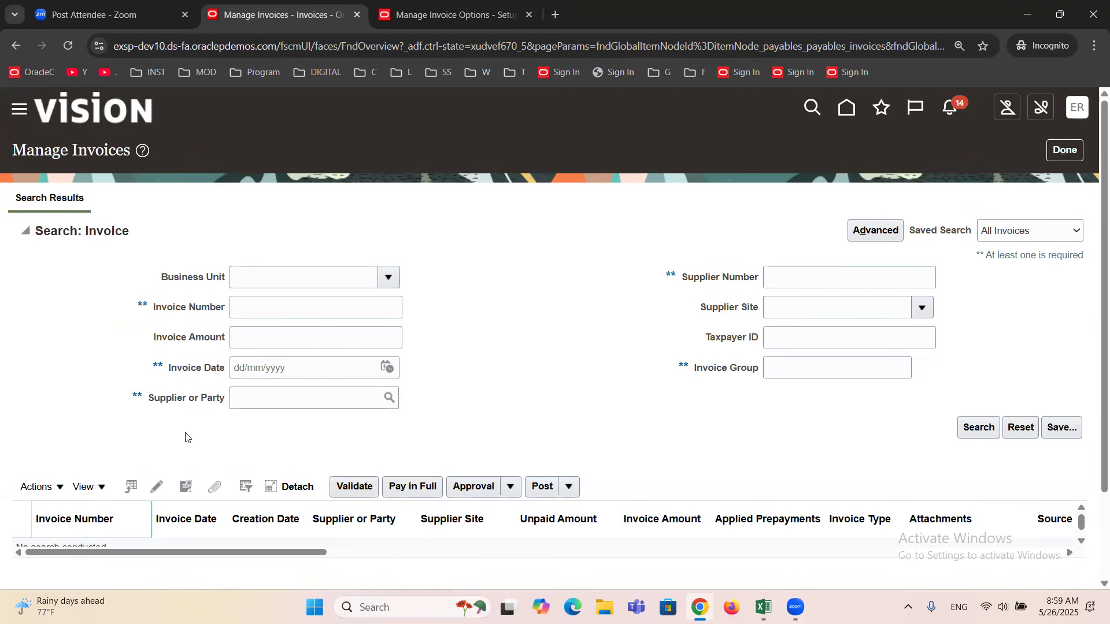
left_click(293, 399)
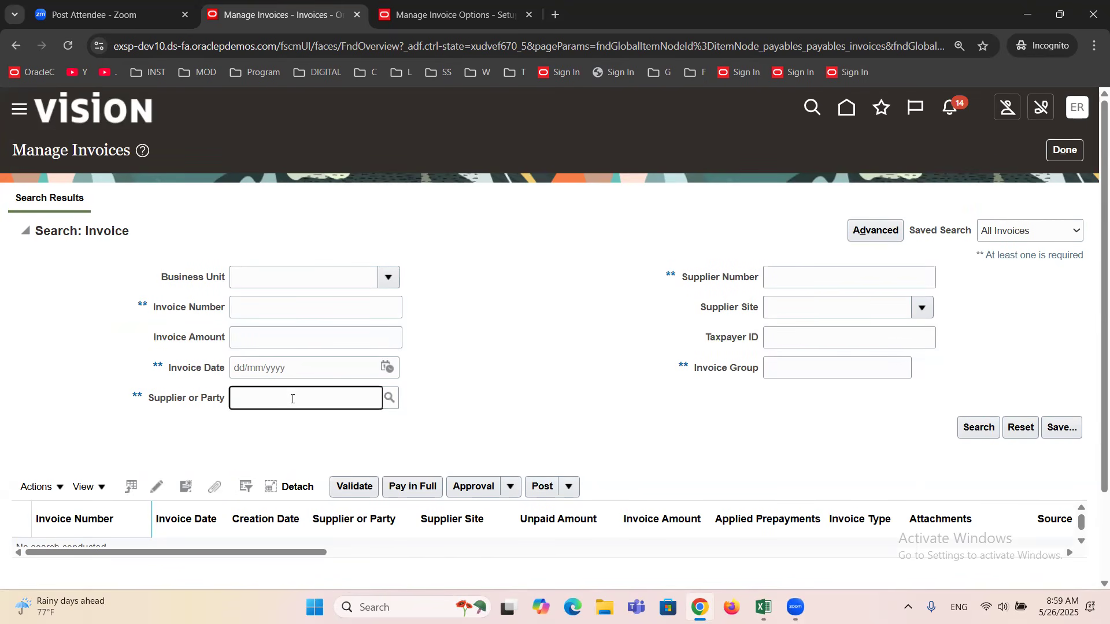
type("amex")
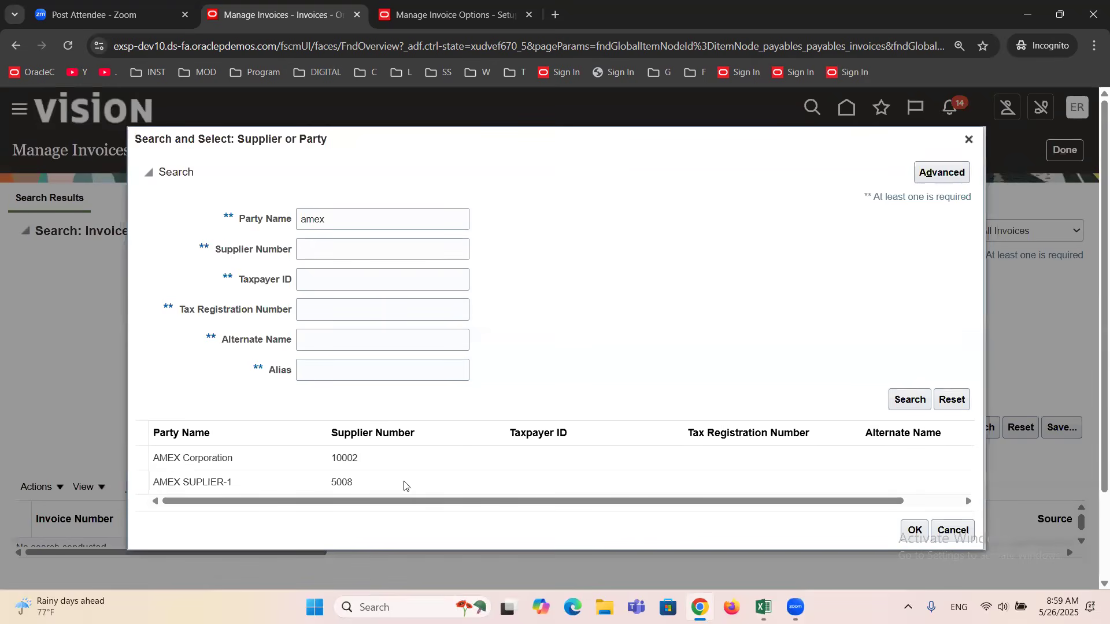
left_click(227, 468)
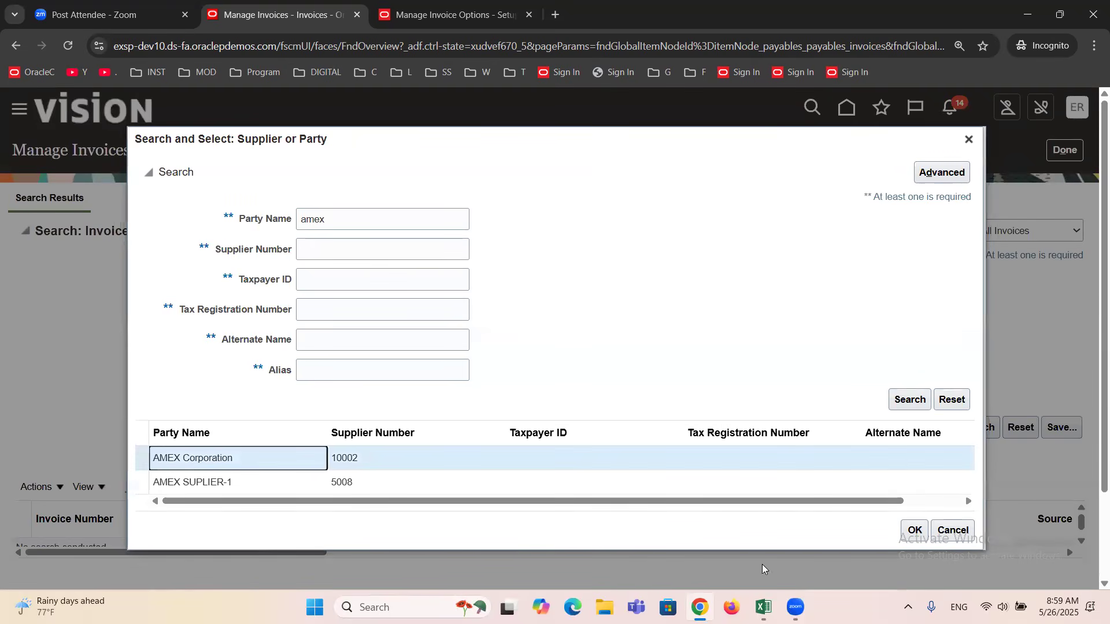
left_click(913, 529)
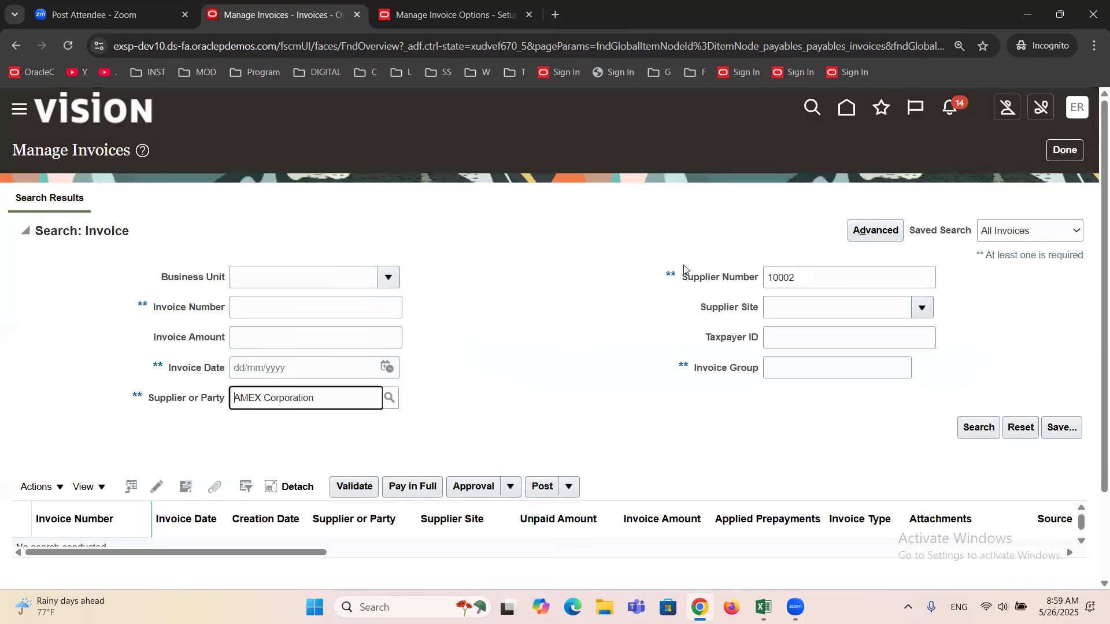
left_click(978, 428)
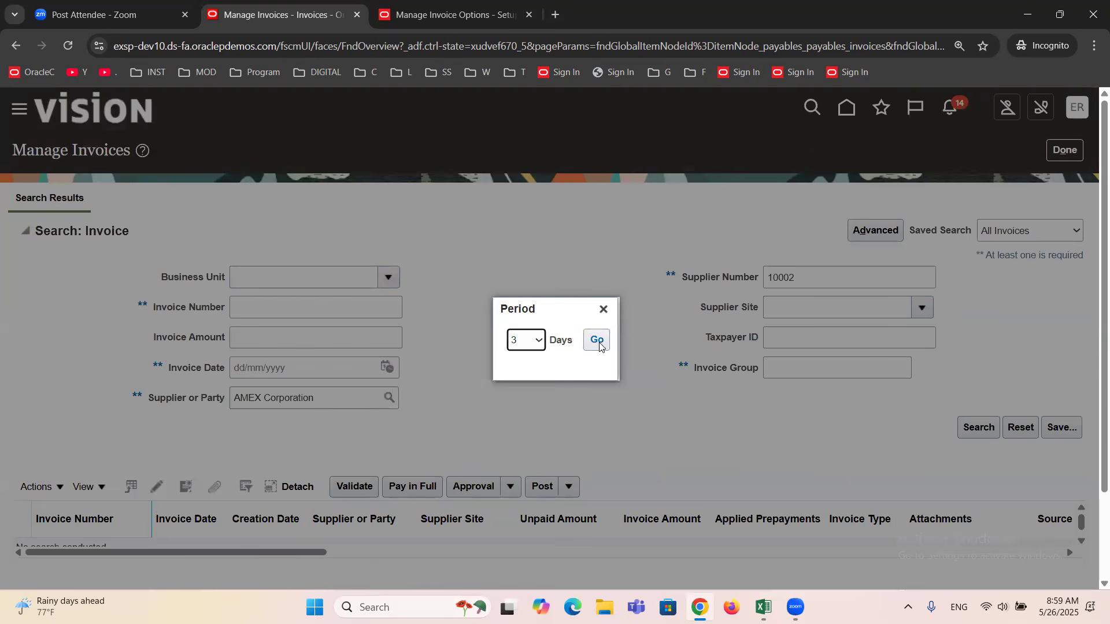
left_click(597, 342)
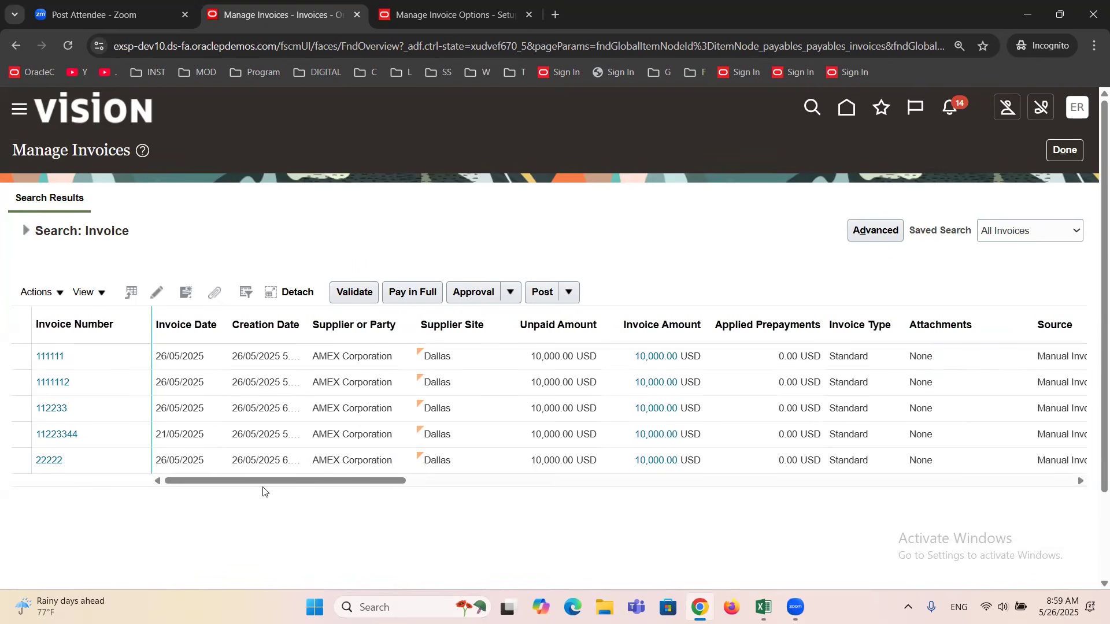
Check the Validation Status column for the AMEX Corporation invoices in the search results.
left_click_drag(268, 481, 217, 483)
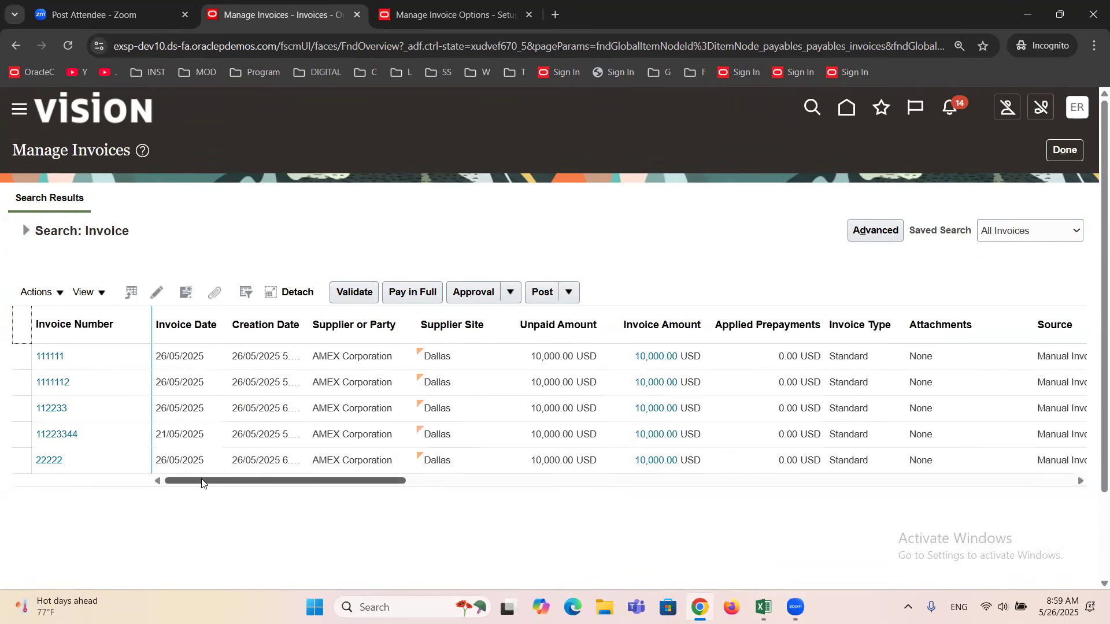
left_click_drag(250, 477, 422, 471)
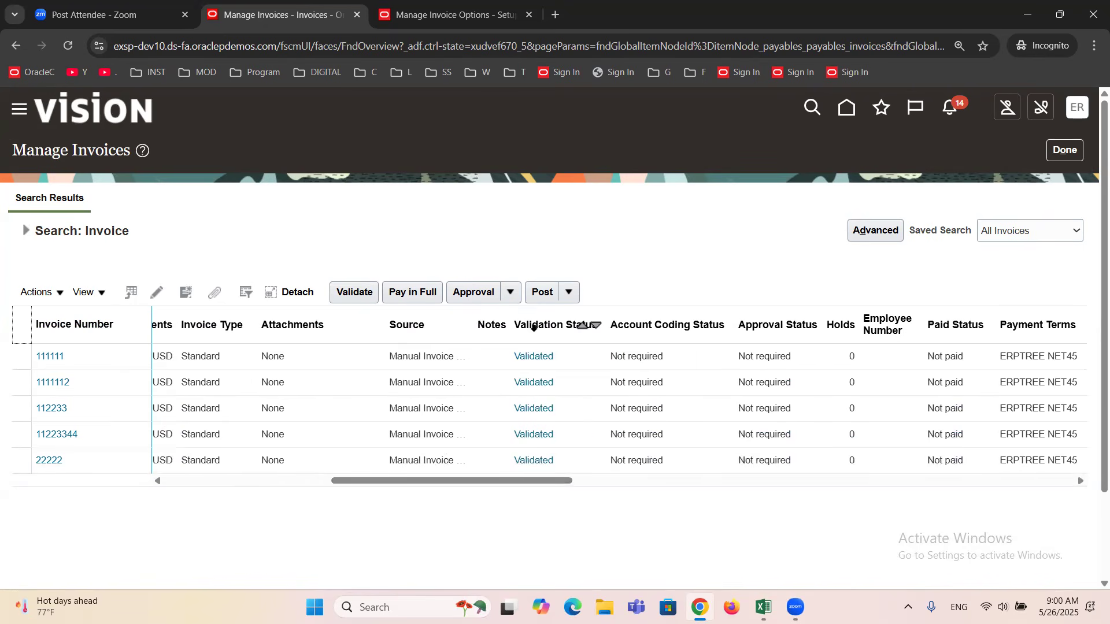
left_click(532, 326)
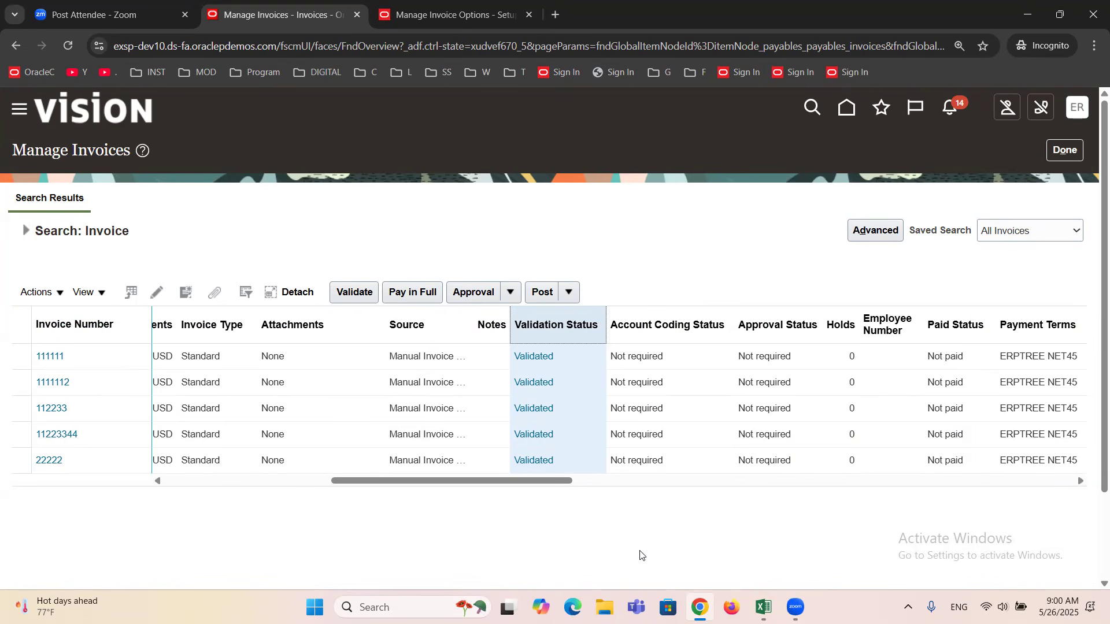
left_click_drag(523, 480, 74, 522)
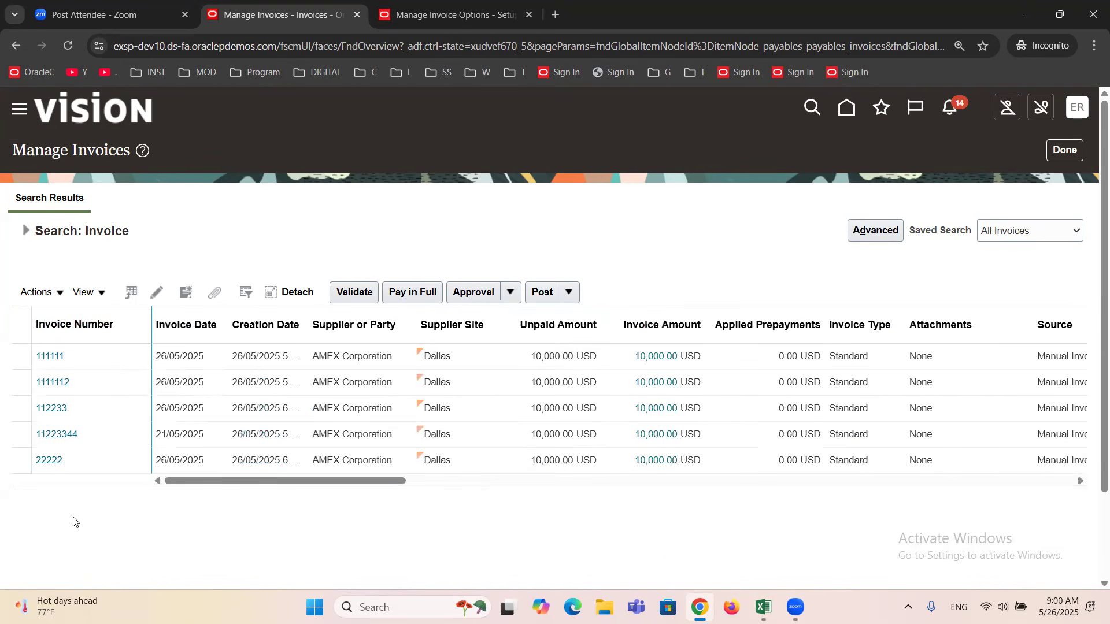
Select invoice 111111 in the results and open its About This Record information.
left_click(111, 349)
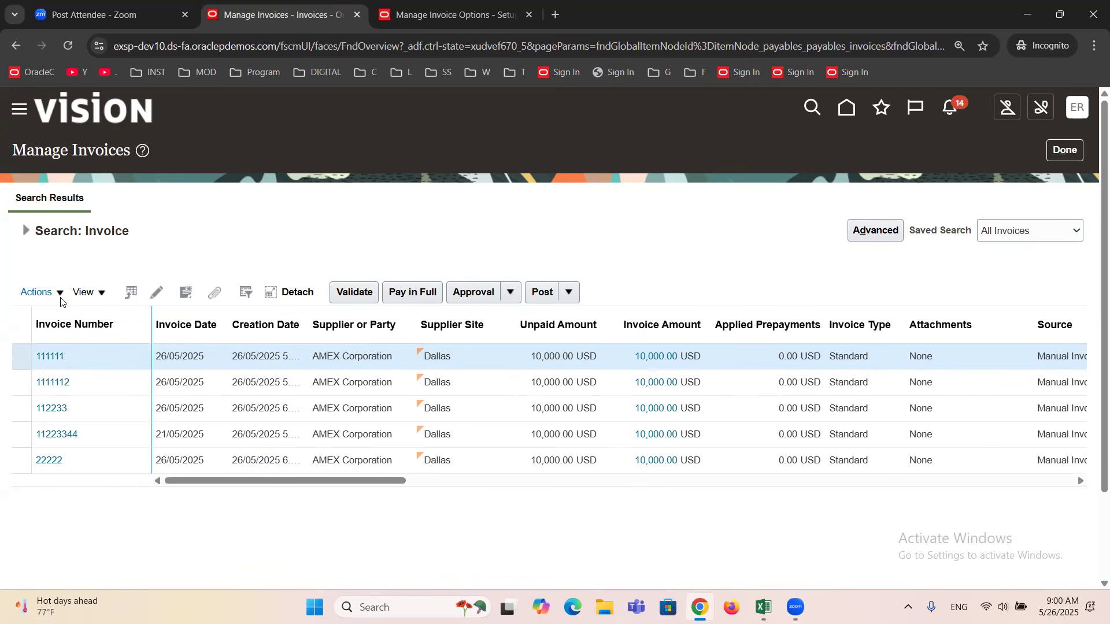
left_click(102, 295)
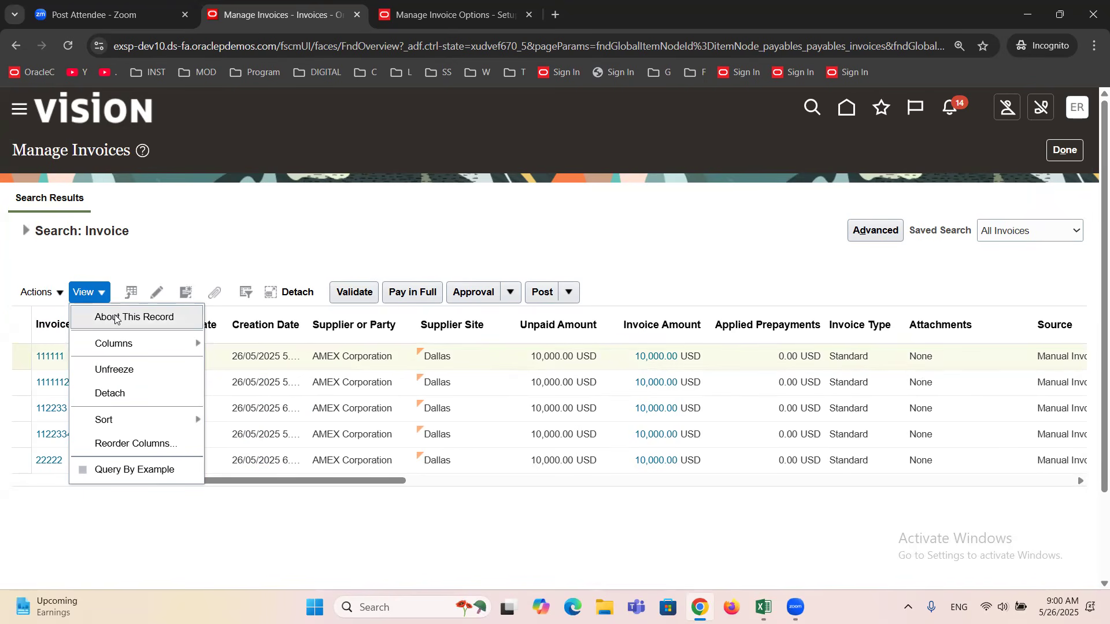
left_click(116, 318)
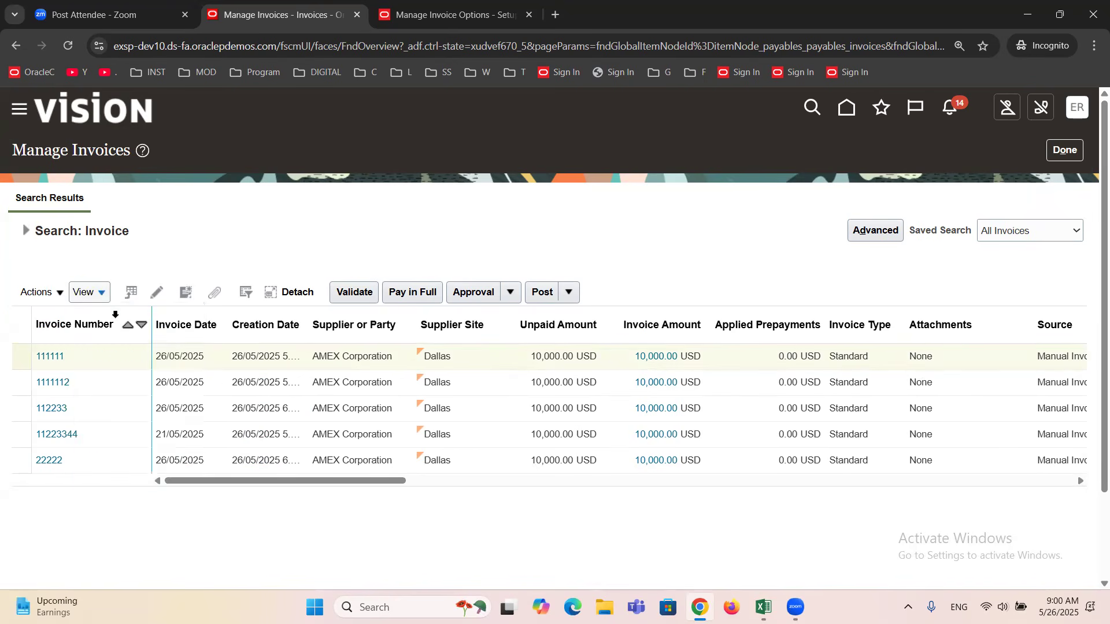
Examine the Created By value in the invoice's record information, close it, and leave Manage Invoices.
double_click(577, 301)
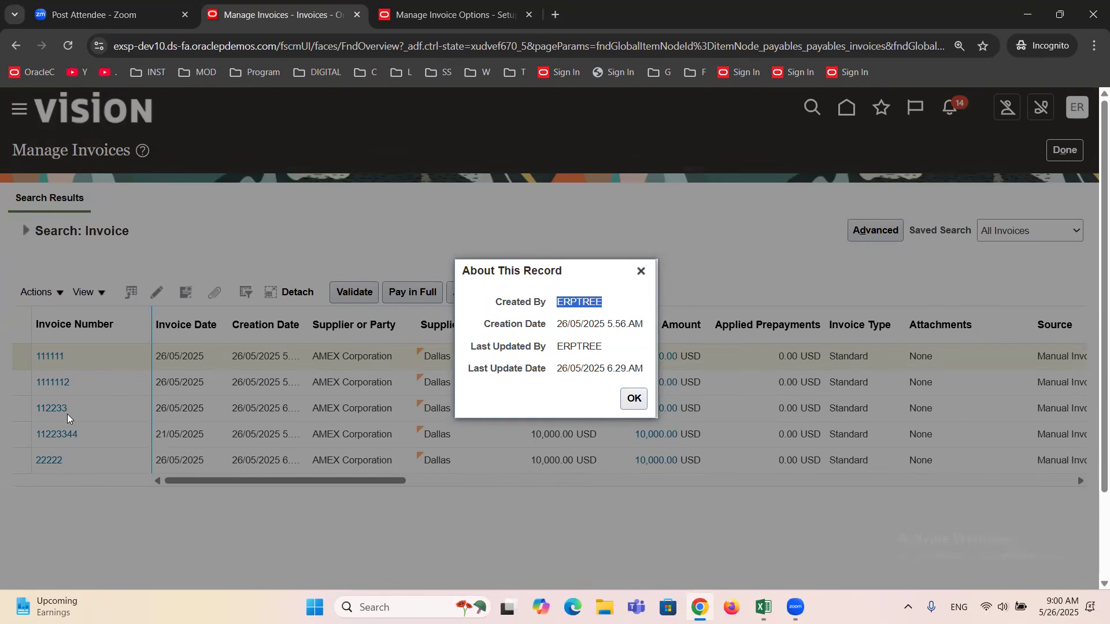
left_click(642, 271)
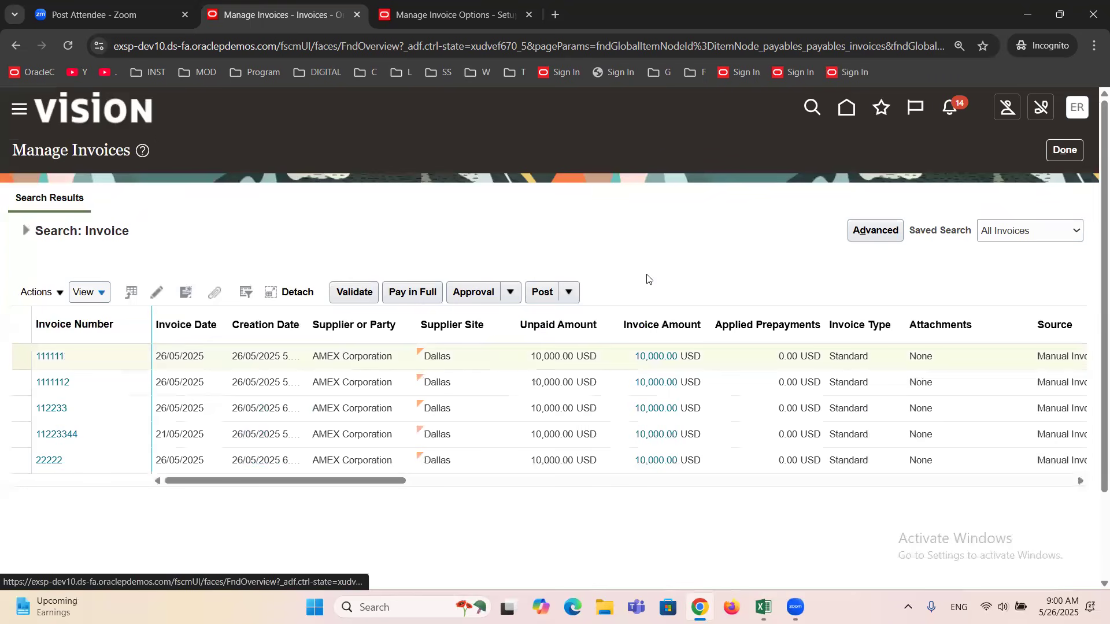
left_click(1067, 149)
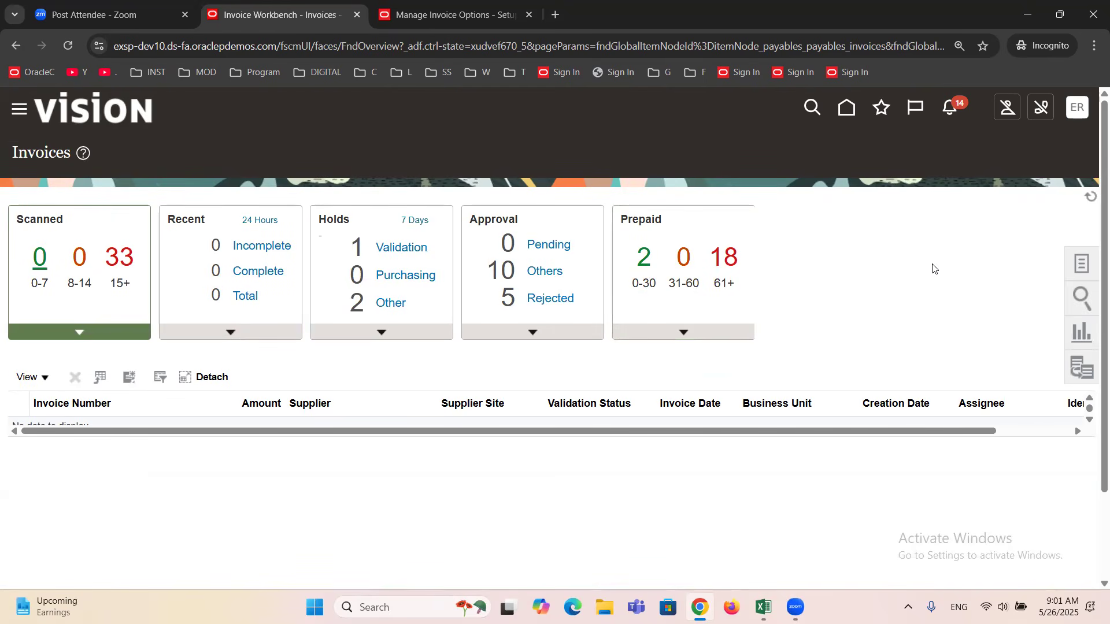
Switch to the Oracle Fusion Financials training workbook in Excel and save it.
mouse_move(763, 607)
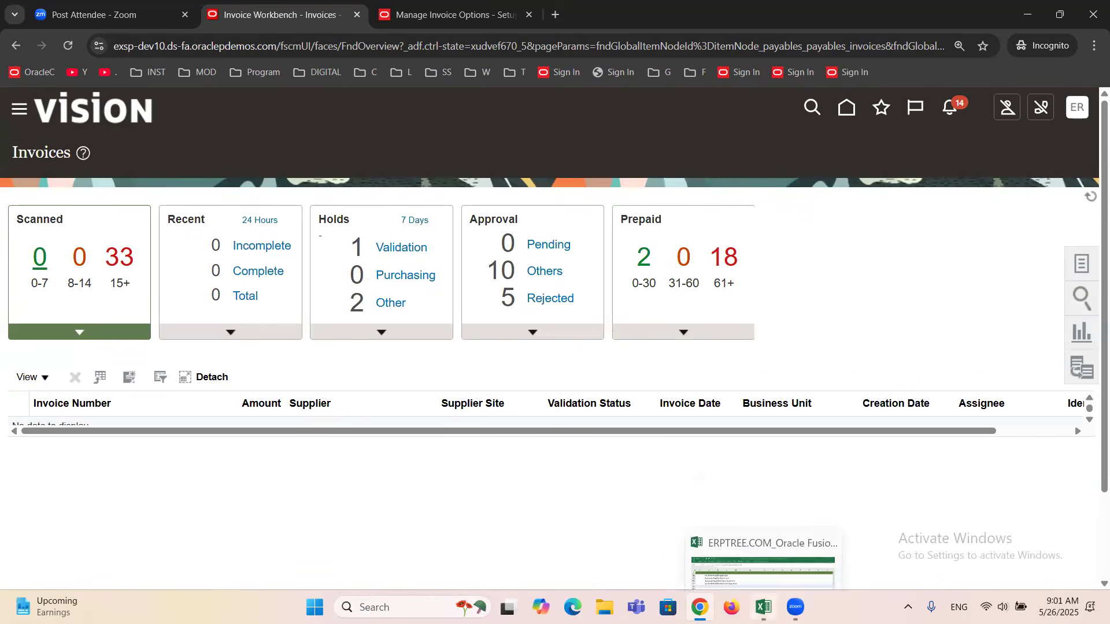
left_click(776, 553)
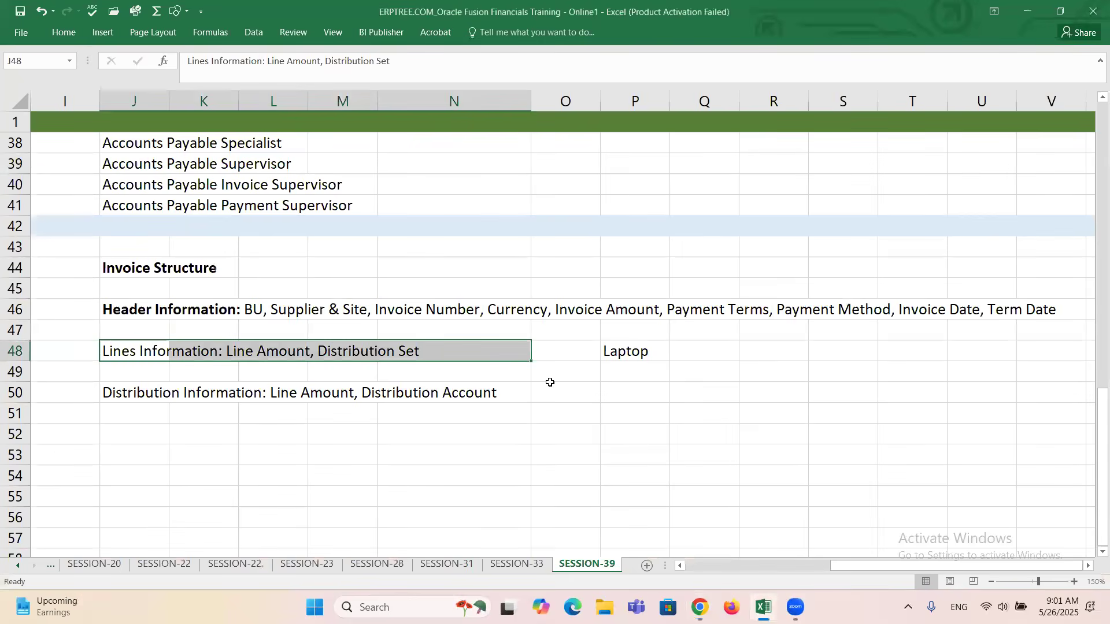
key("ctrl+s")
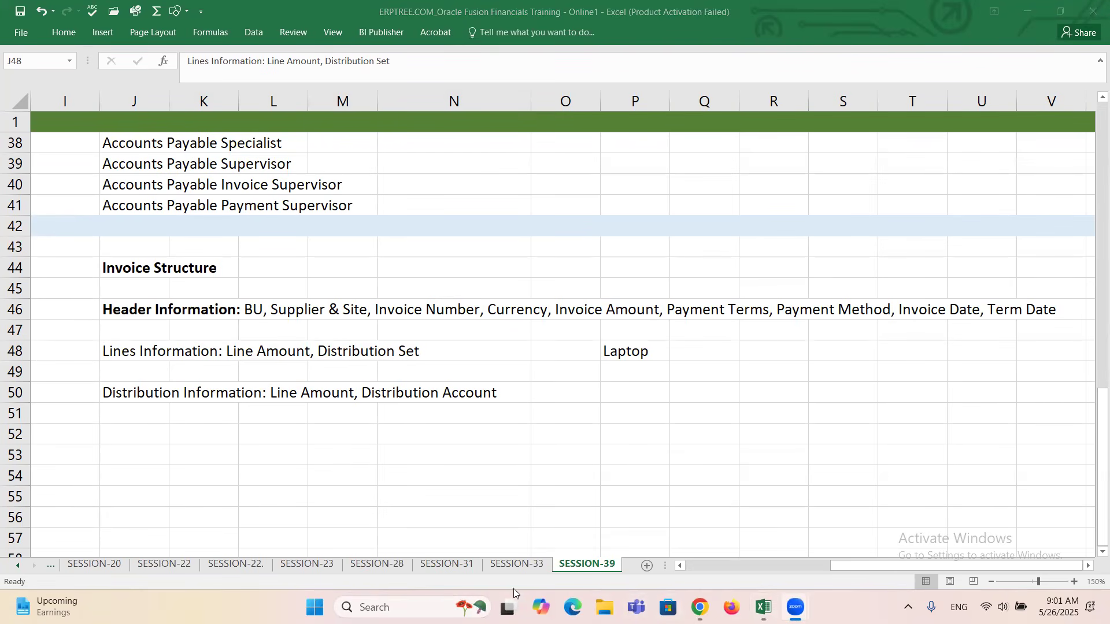
On the SESSION-31 sheet, mark the standard invoice without PO use case as DONE in cell H25 and save the workbook.
left_click(395, 565)
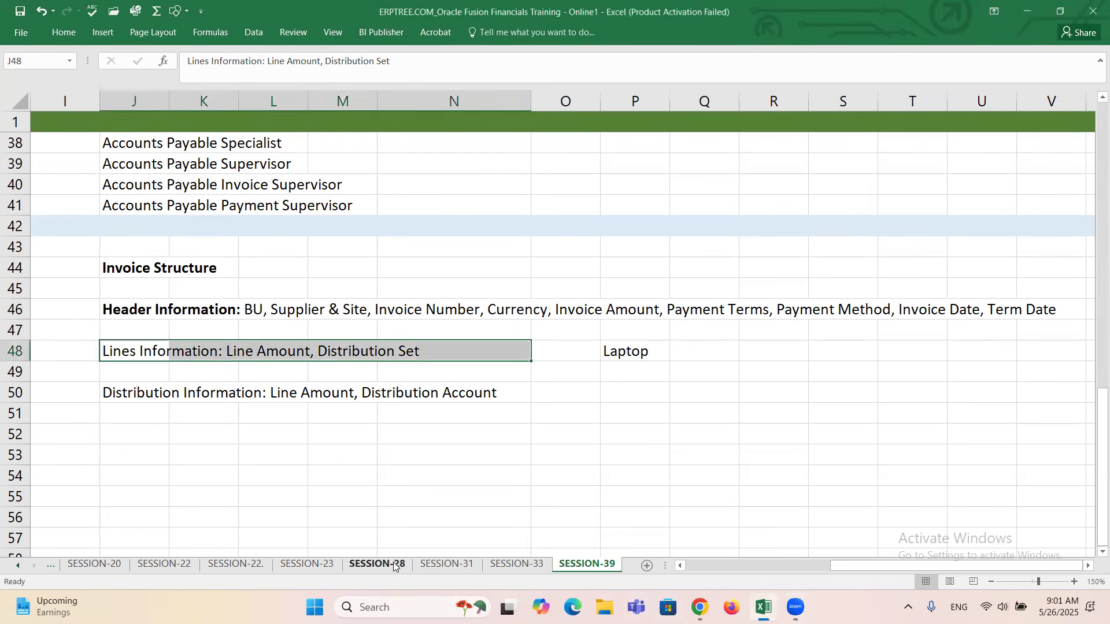
left_click(438, 565)
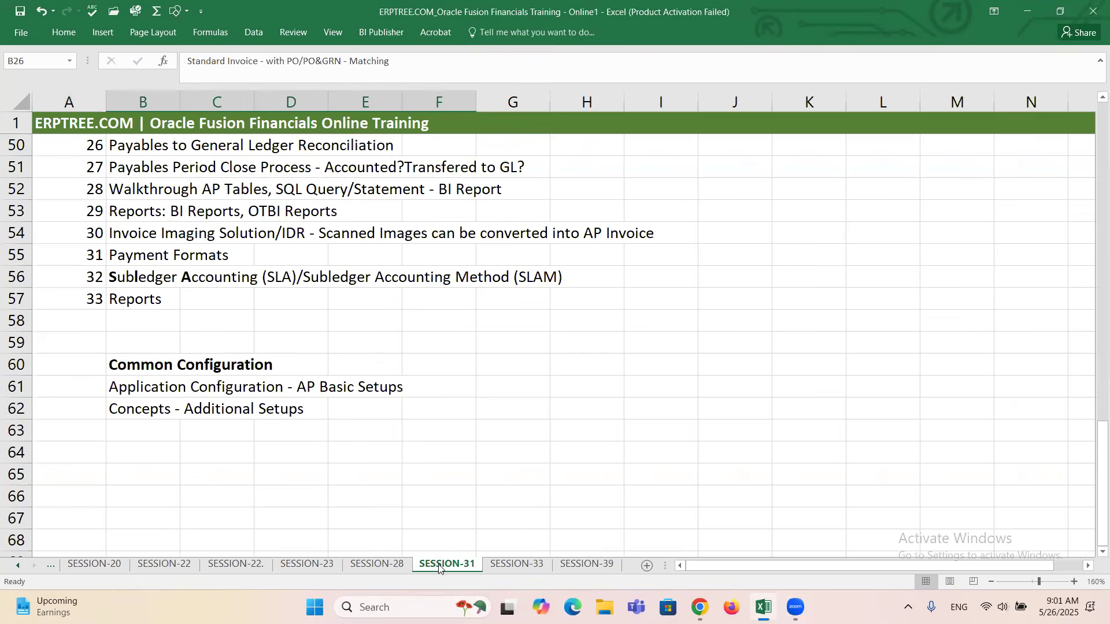
scroll(223, 365, "up", 2)
scroll(223, 365, "up", 7)
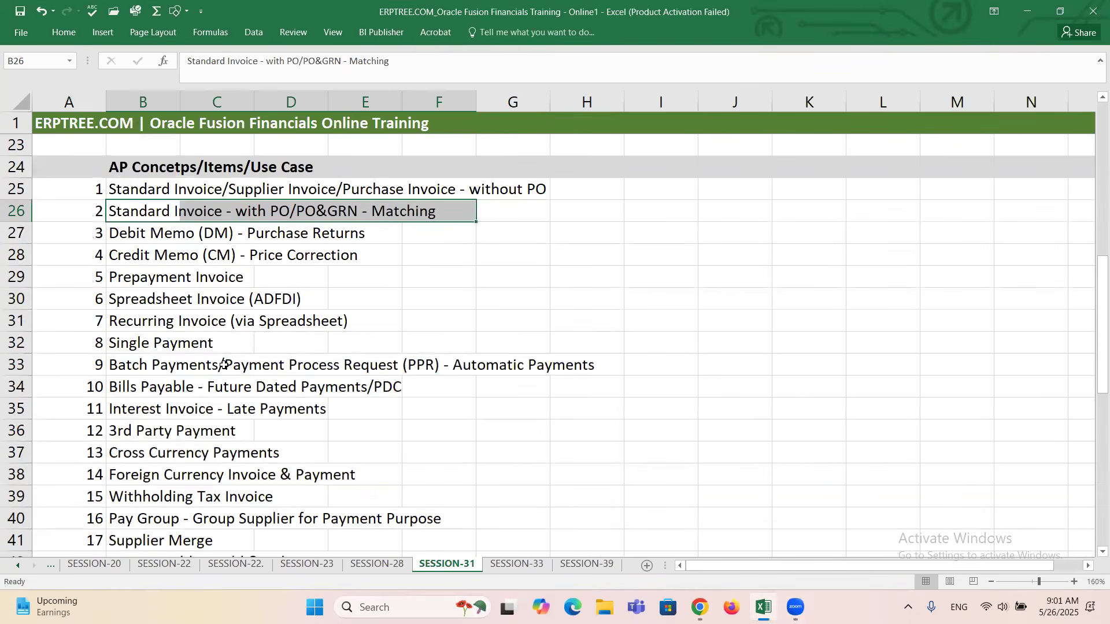
left_click(124, 186)
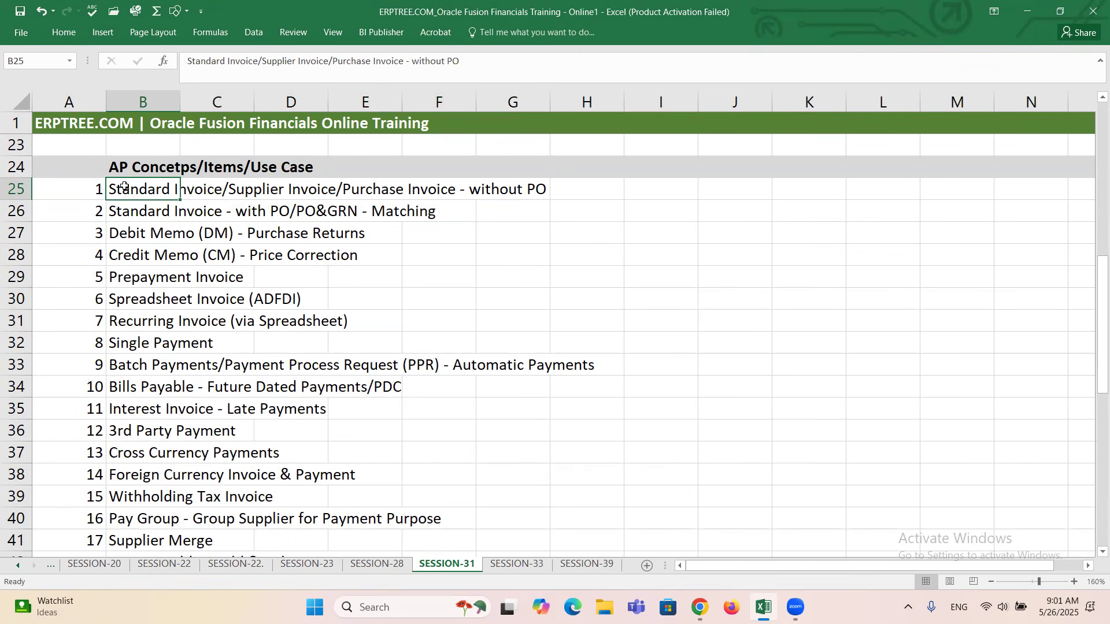
left_click(586, 193)
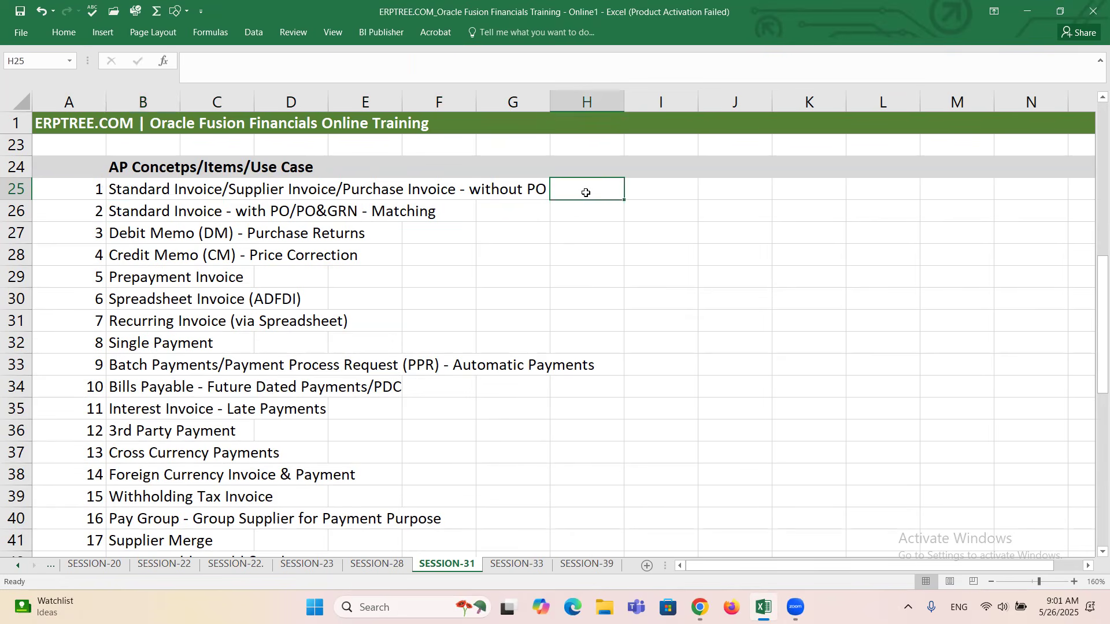
type("DONE")
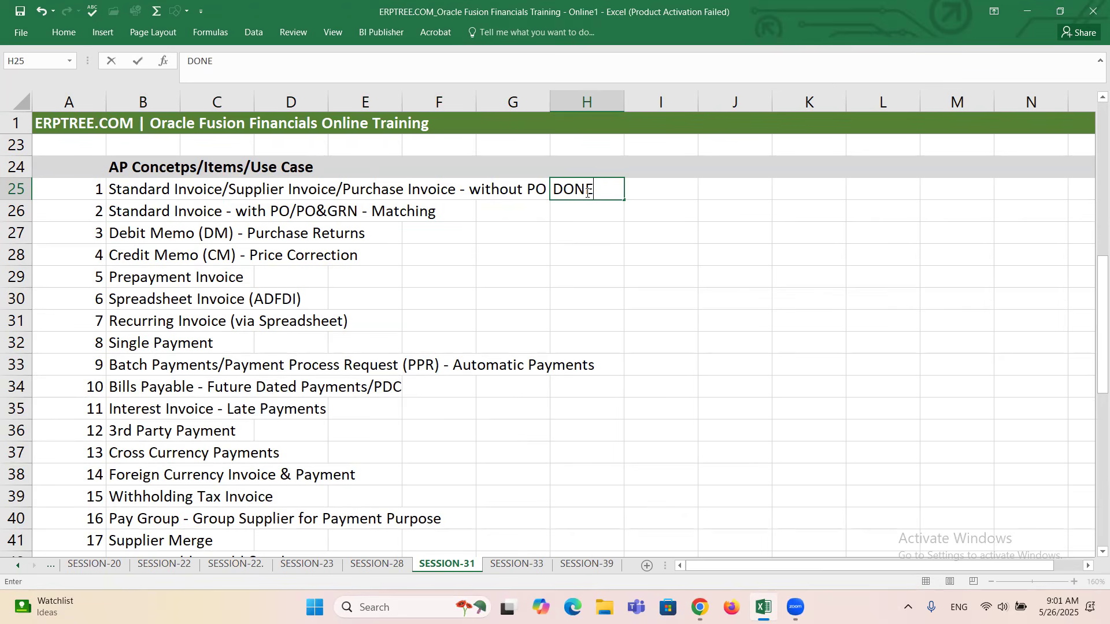
key("ctrl+s")
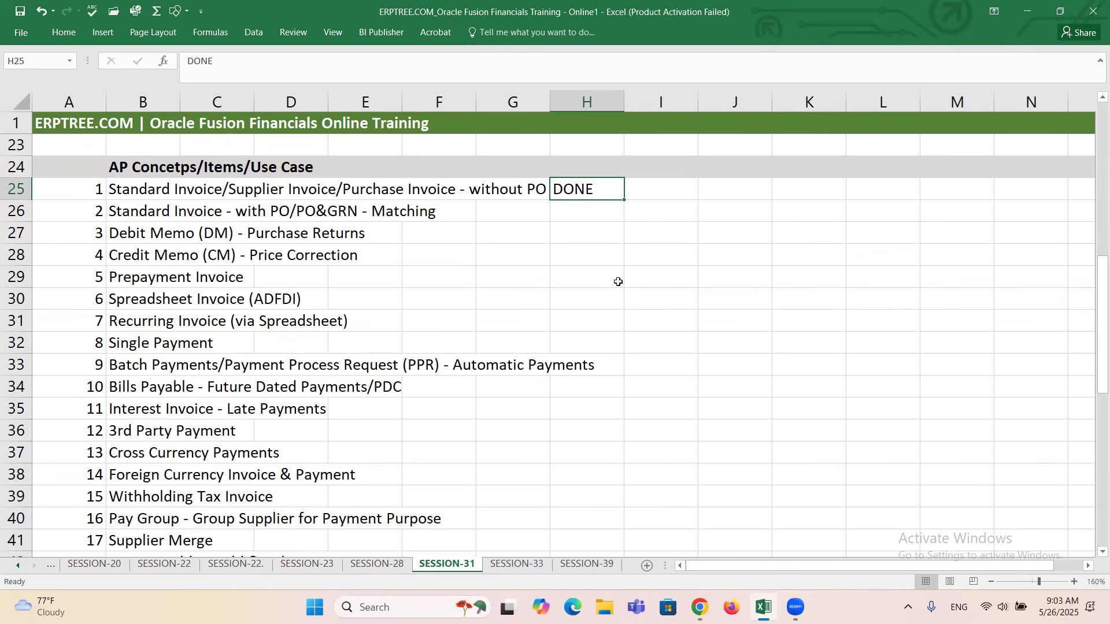
Review the list of AP concepts and use cases on SESSION-31, returning to the standard invoice without PO entry.
scroll(214, 210, "down", 4)
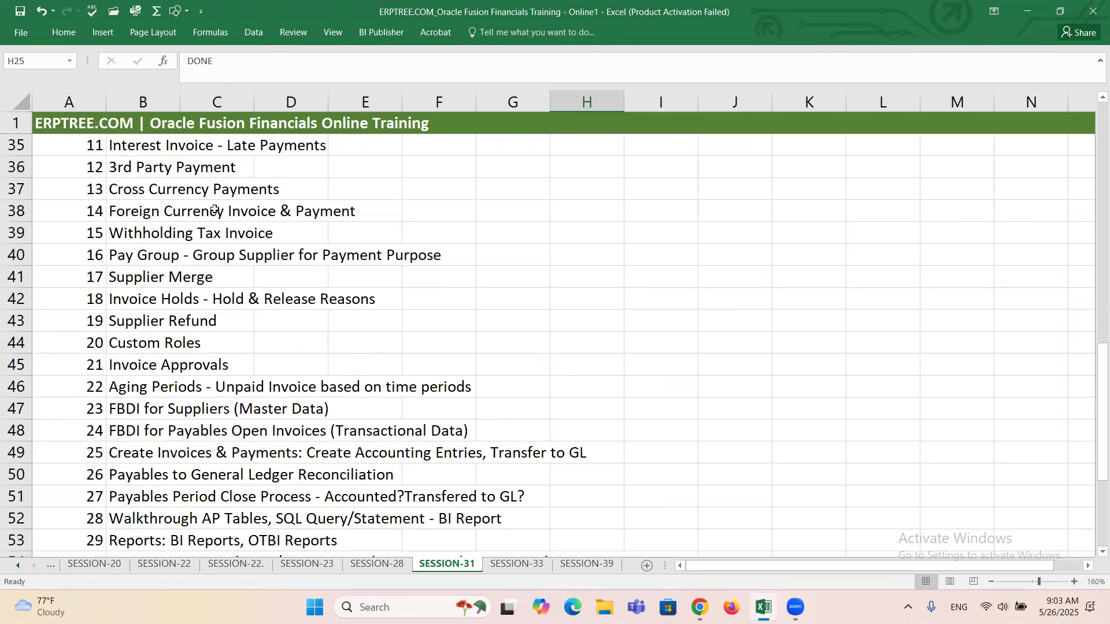
scroll(215, 210, "down", 4)
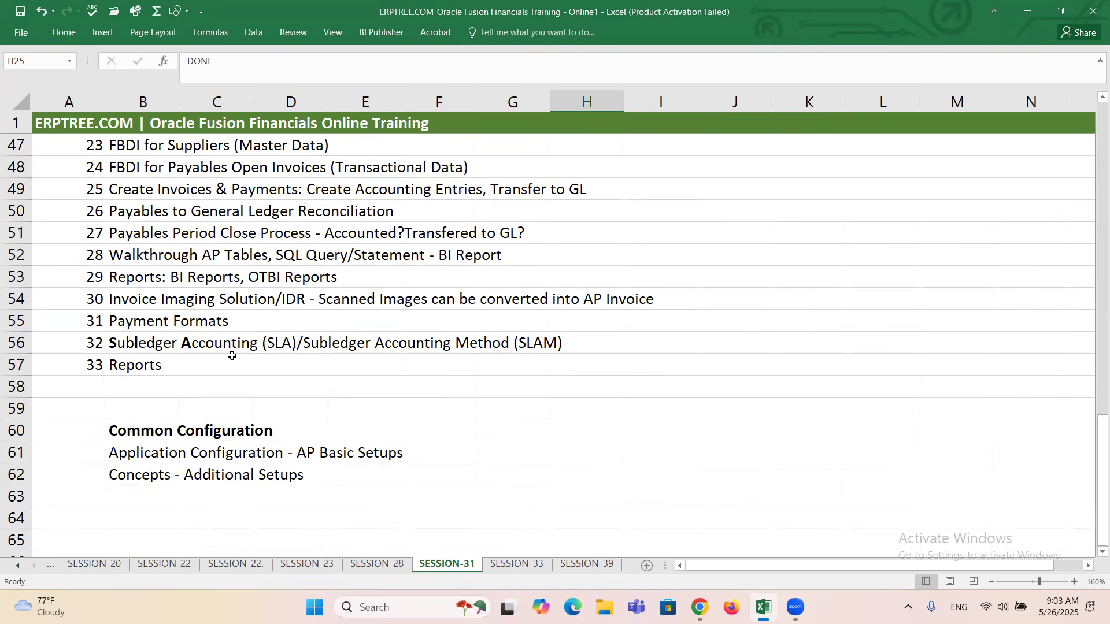
scroll(208, 366, "up", 3)
scroll(208, 366, "up", 8)
scroll(172, 276, "down", 2)
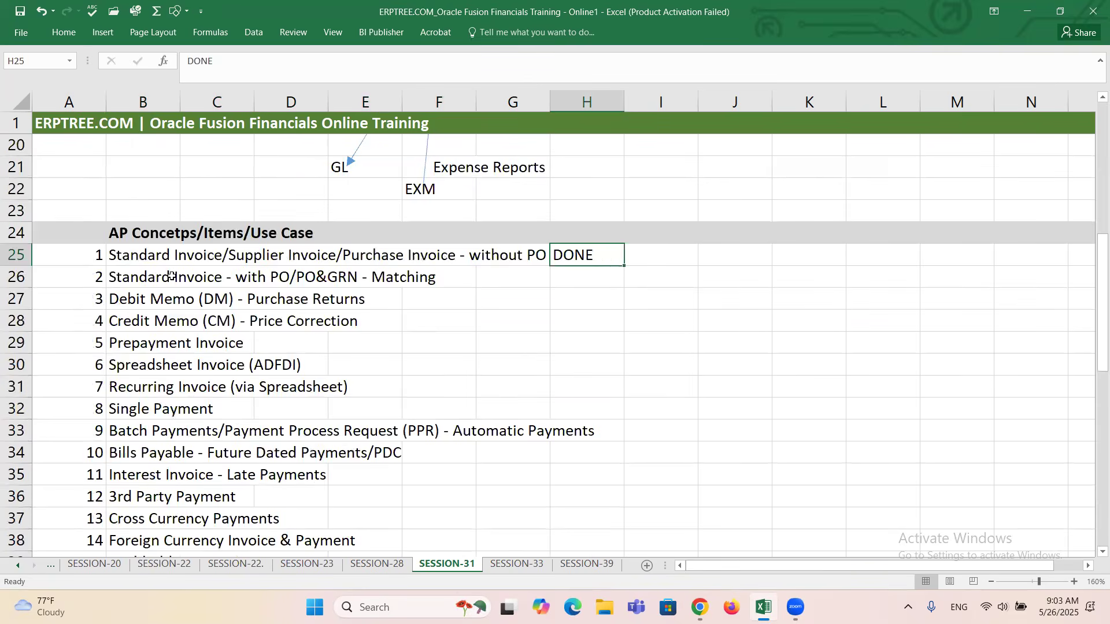
left_click(111, 255)
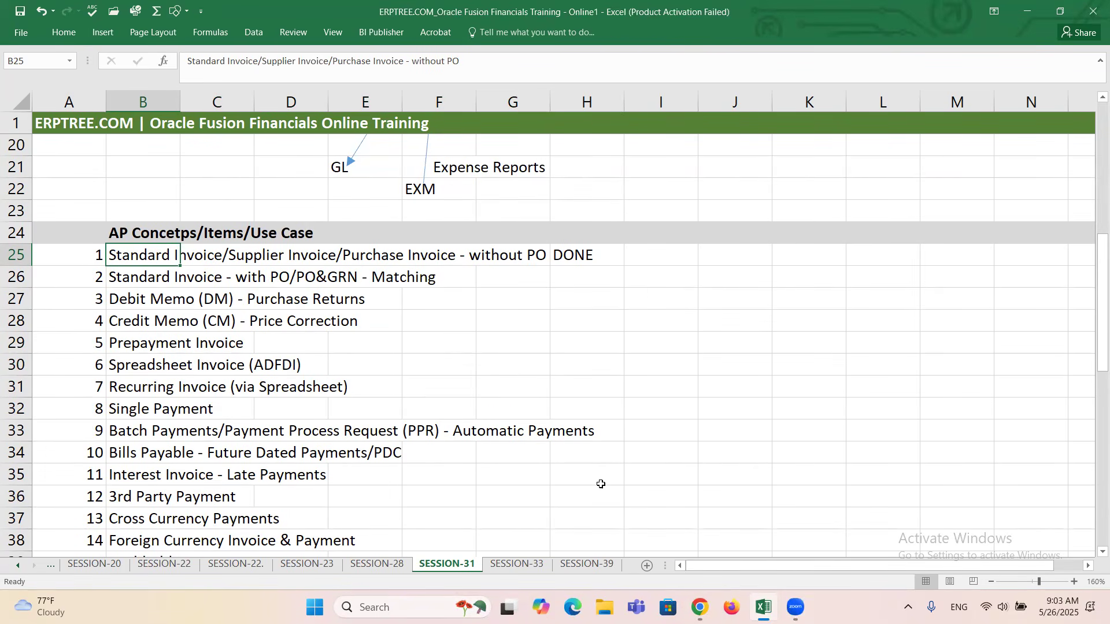
Look over the notes on the SESSION-39 sheet and the chart of accounts and common entities setup list on SESSION-33.
left_click(582, 565)
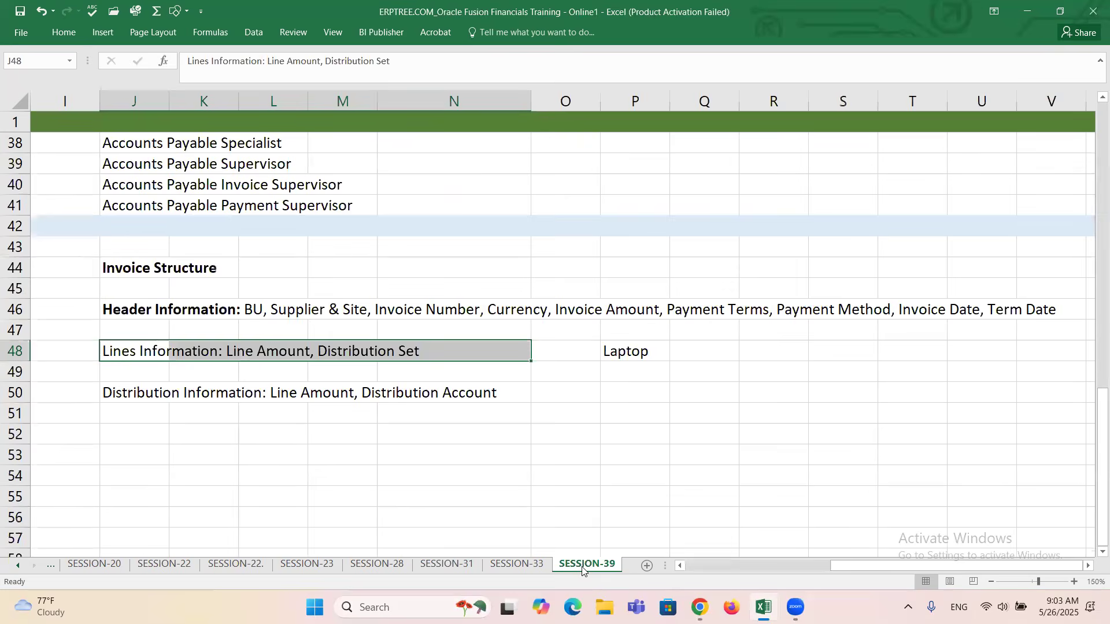
scroll(173, 375, "up", 8)
scroll(176, 369, "up", 4)
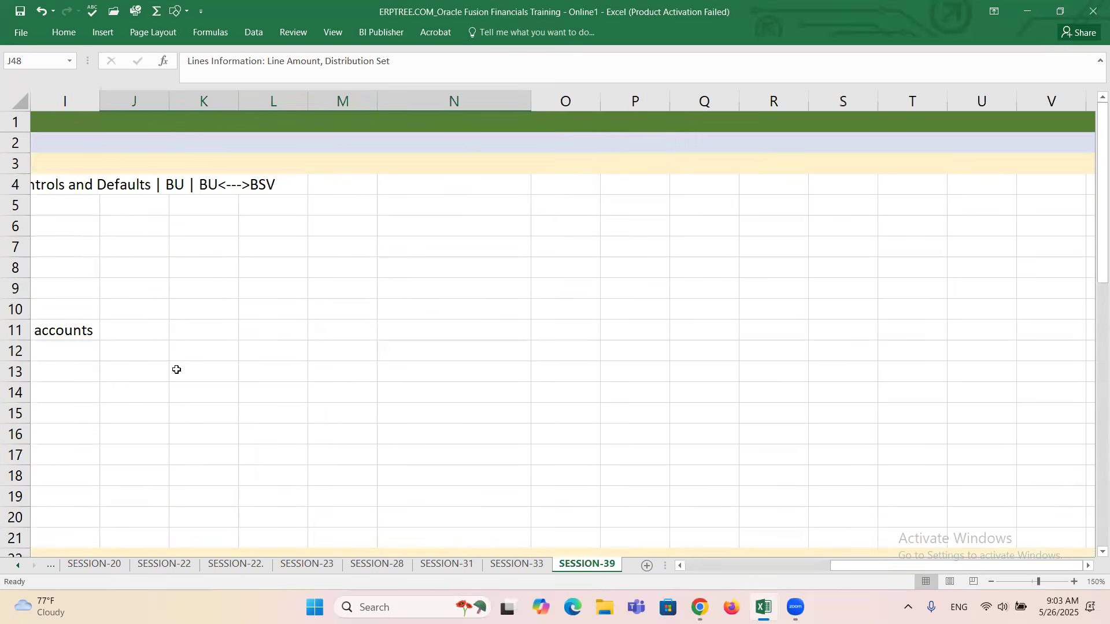
scroll(176, 369, "down", 4)
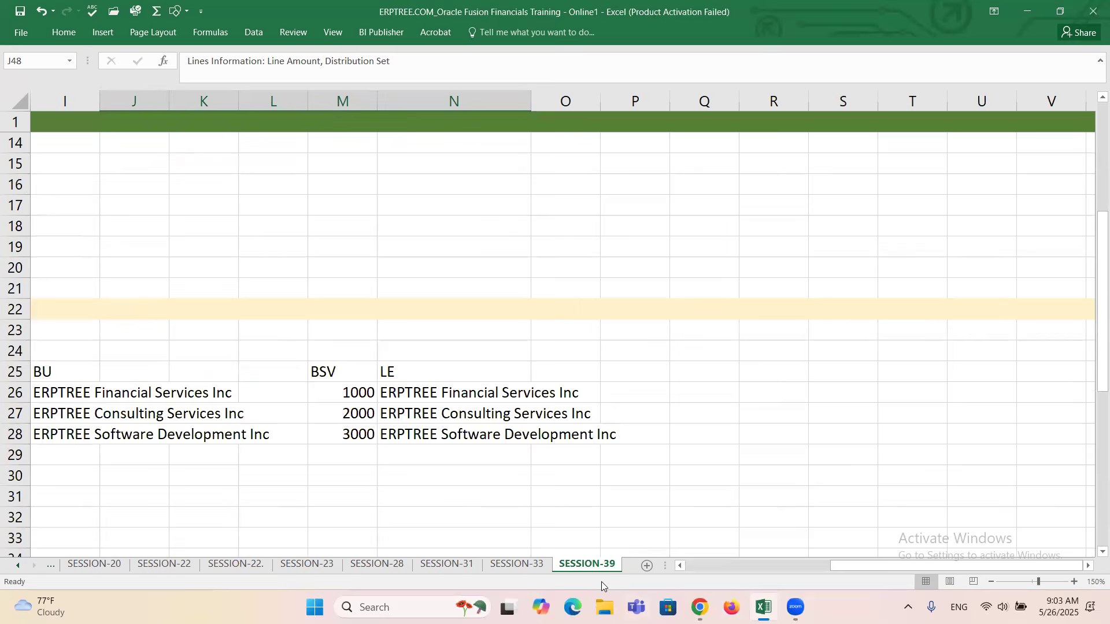
left_click(517, 566)
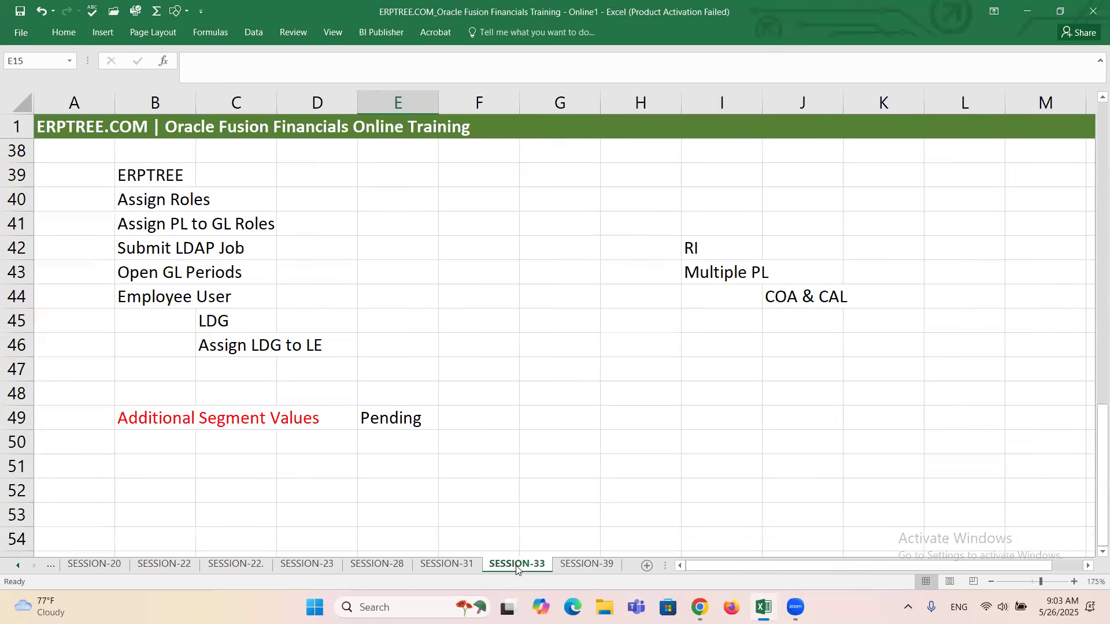
scroll(464, 361, "up", 12)
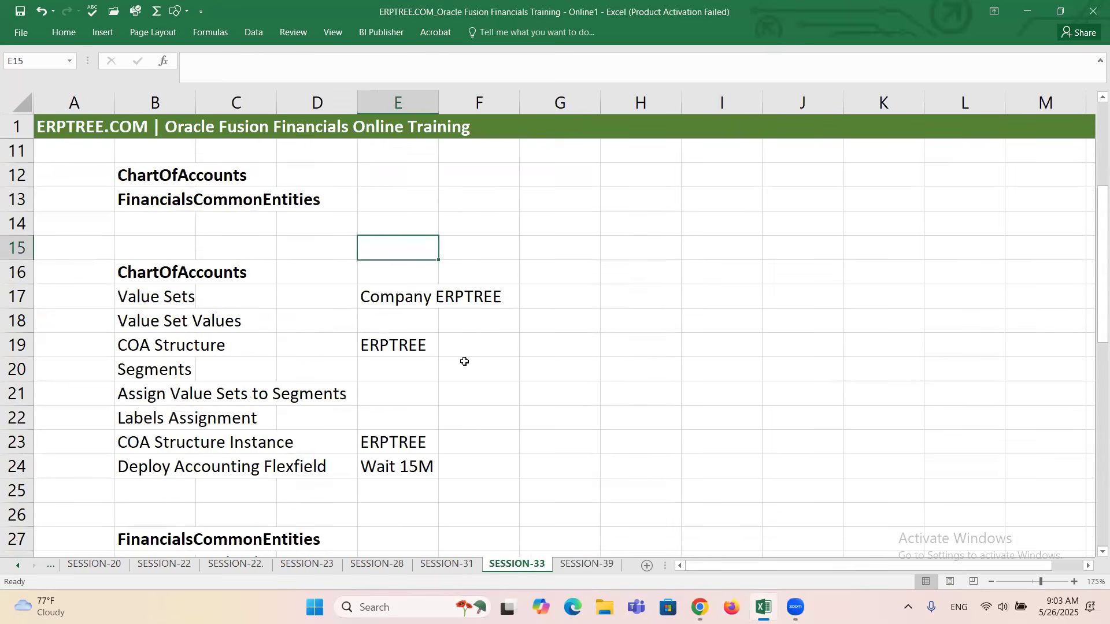
scroll(464, 361, "down", 5)
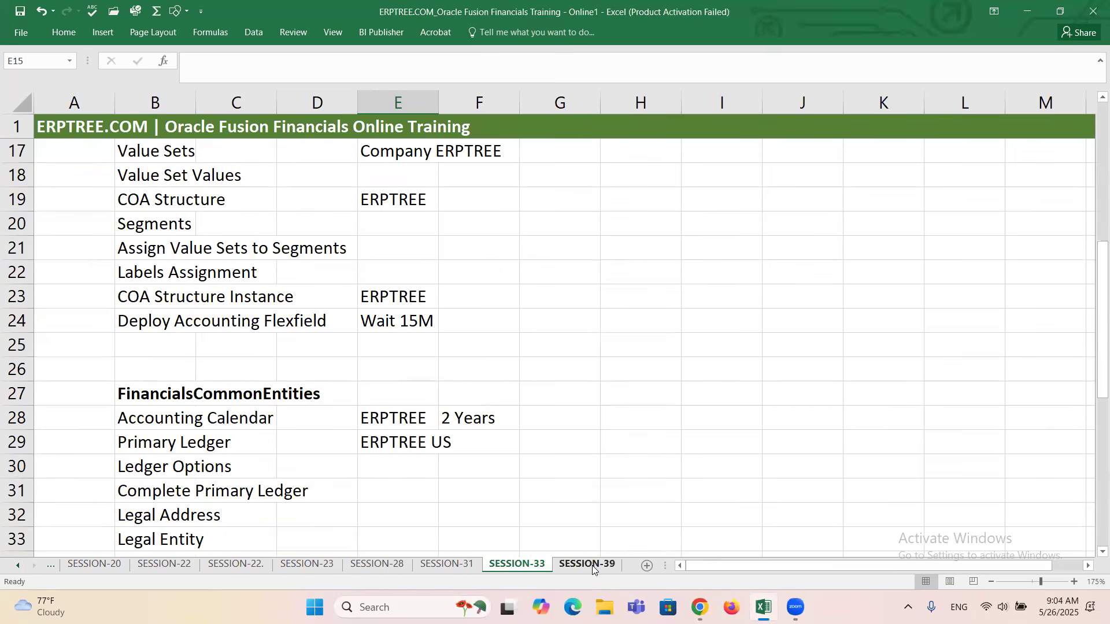
Return to SESSION-39 and review the AP Basic Setups checklist, highlighting its tasks in rows 23 to 39.
left_click(587, 564)
left_click_drag(1092, 342, 1092, 438)
left_click_drag(930, 569, 728, 582)
scroll(352, 389, "up", 3)
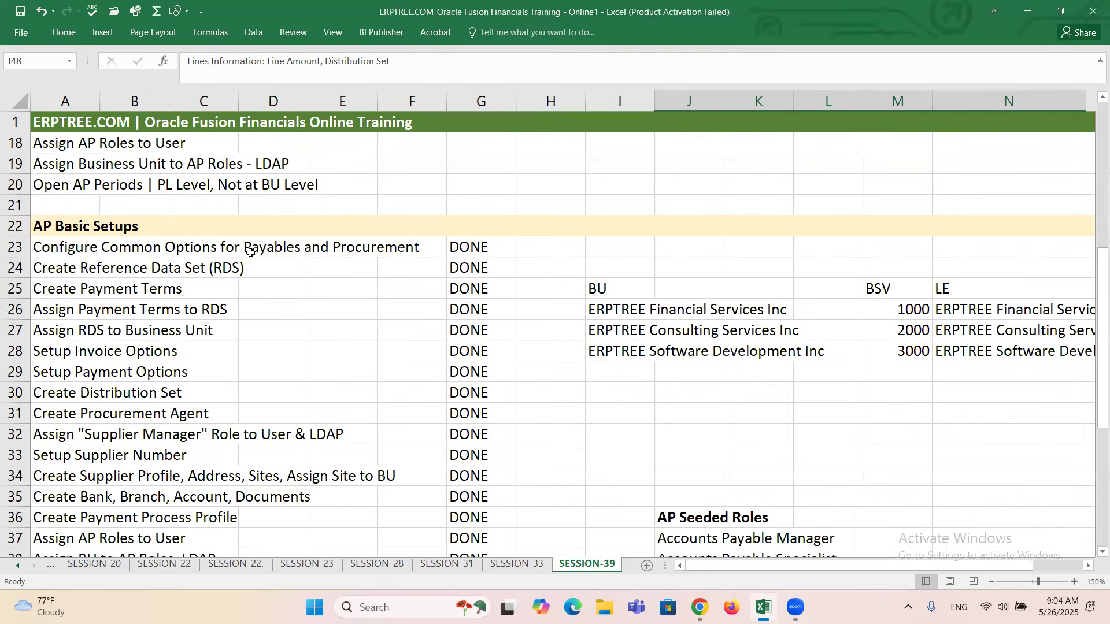
left_click_drag(187, 249, 204, 412)
left_click_drag(46, 252, 113, 574)
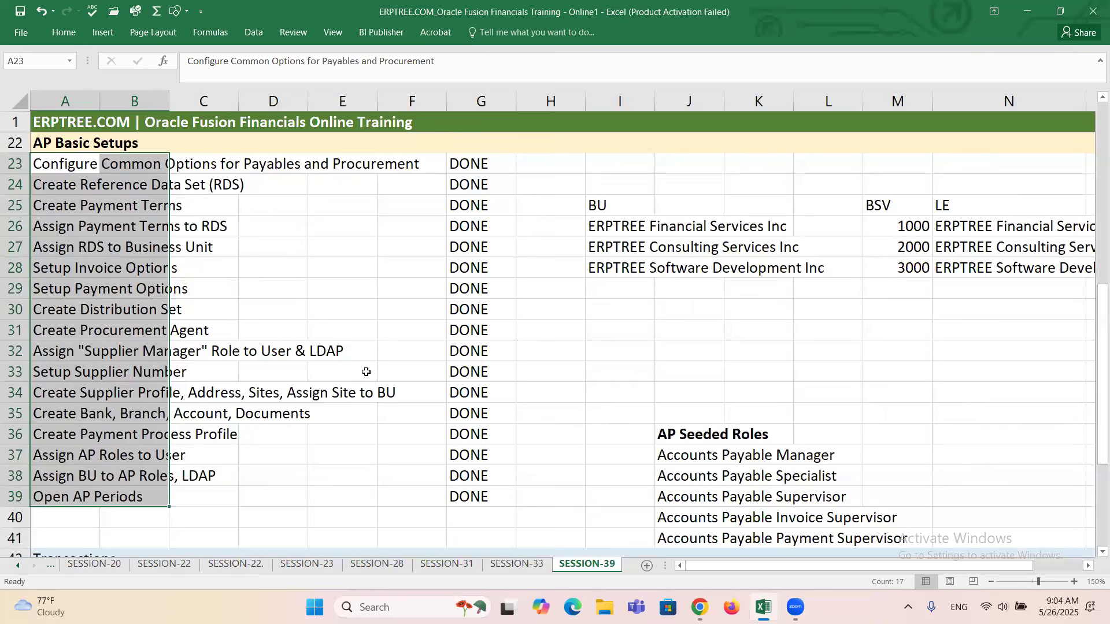
key("alt+Tab")
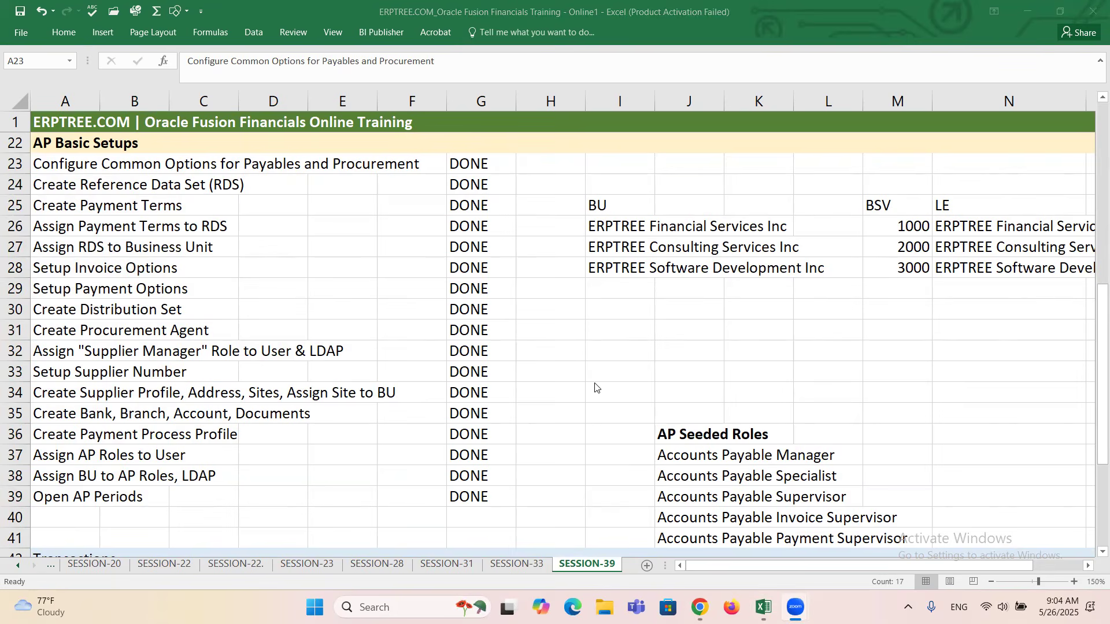
key("alt+Tab")
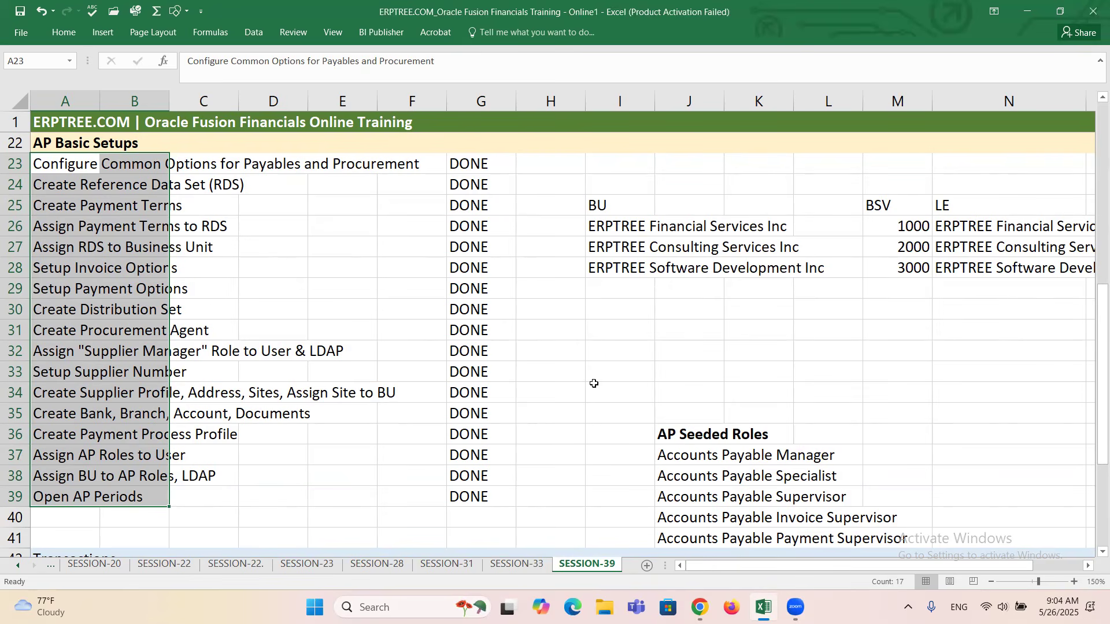
Clear the Invoice Structure notes from cells J44 to P50 on the SESSION-39 sheet.
left_click(380, 315)
scroll(378, 321, "down", 3)
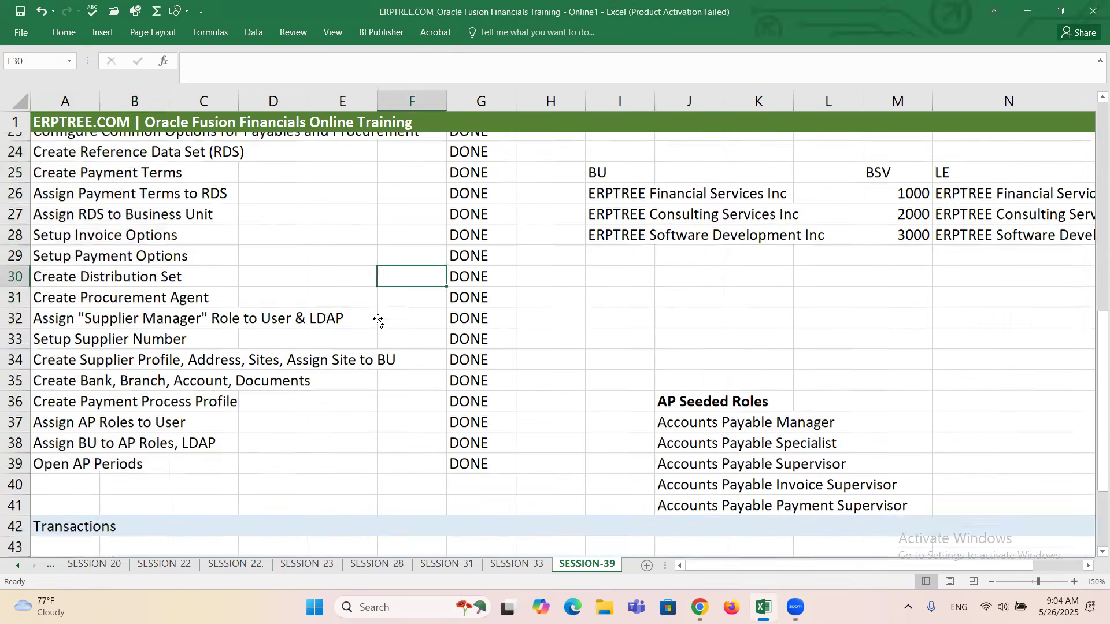
scroll(379, 320, "down", 3)
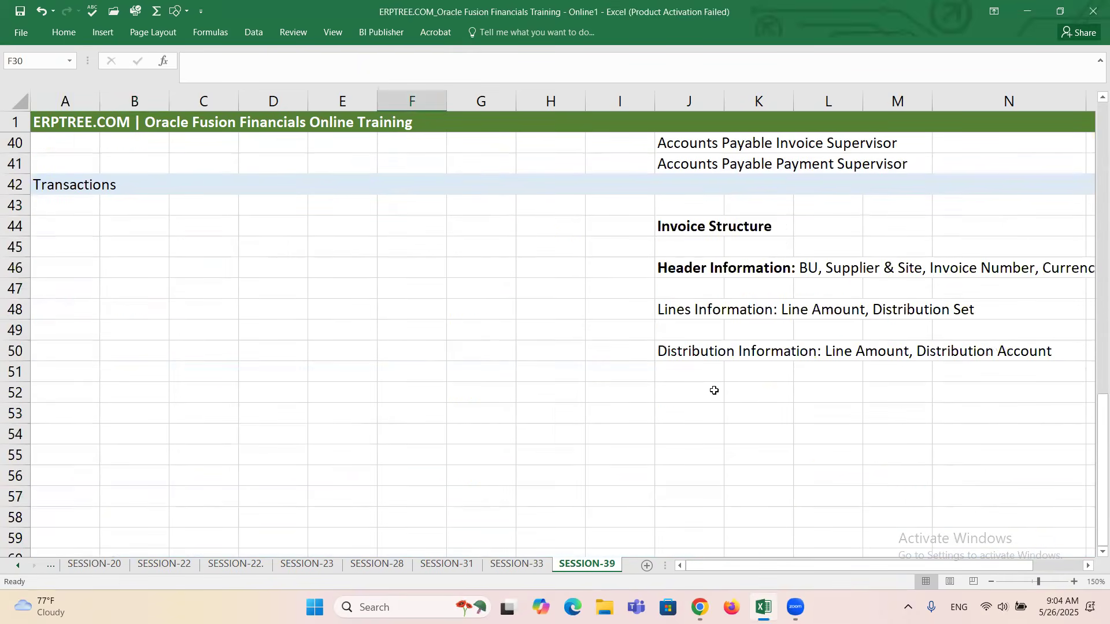
left_click_drag(808, 567, 859, 568)
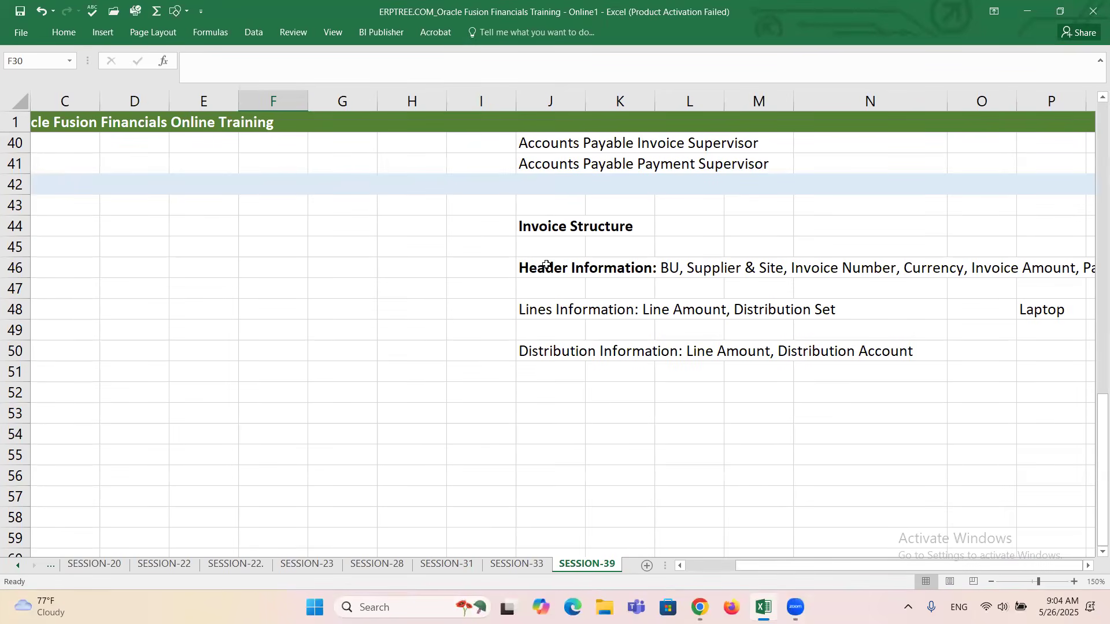
left_click_drag(801, 560, 847, 567)
mouse_move(771, 568)
left_mouse_down()
mouse_move(797, 572)
mouse_move(787, 573)
left_mouse_up()
left_click_drag(528, 220, 1024, 356)
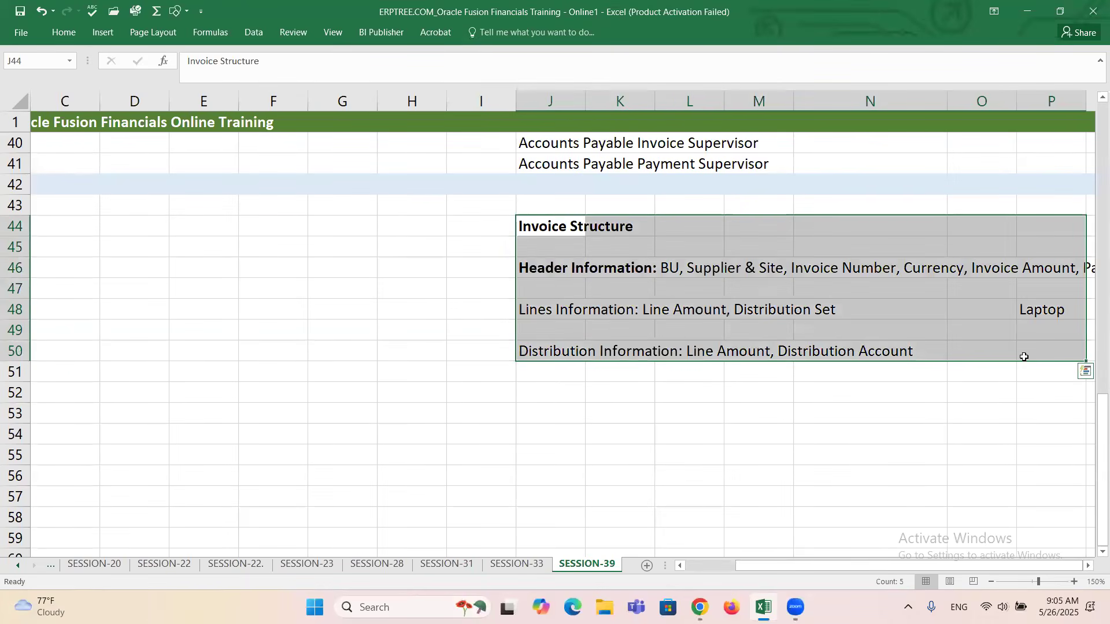
key("Delete")
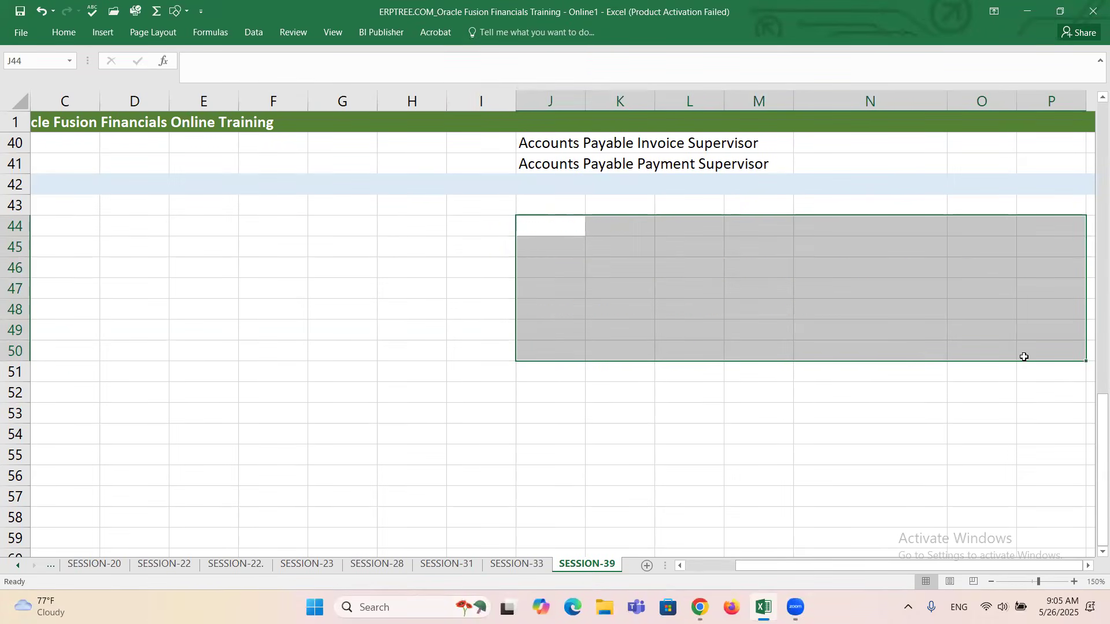
left_click(560, 226)
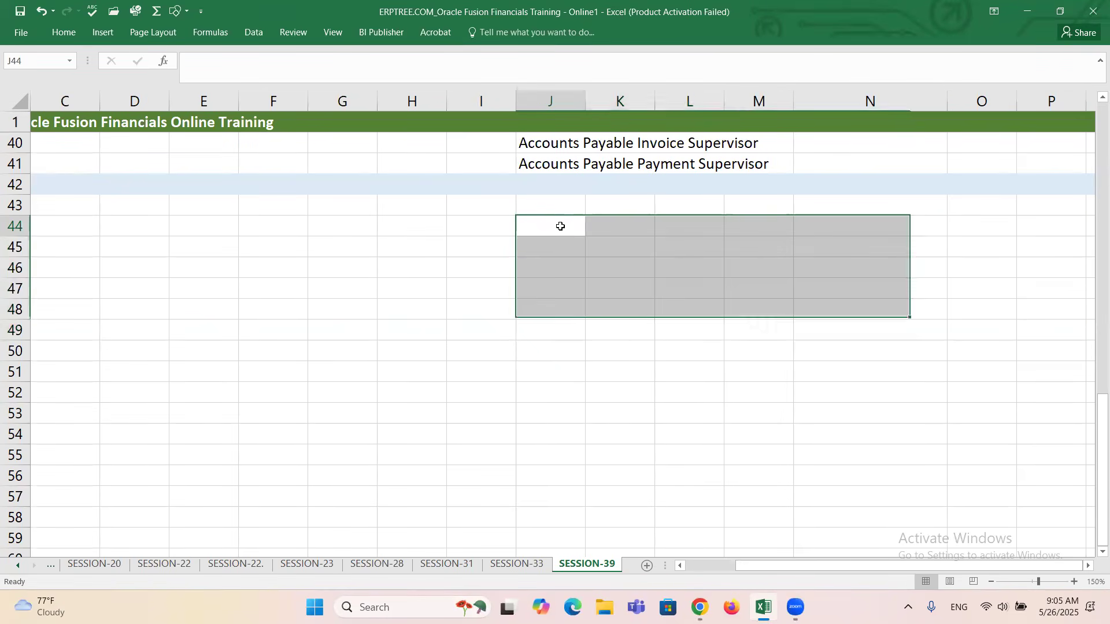
Enter "Create Standard Invoice - Without PO" in cell A43 under the Transactions heading on SESSION-39.
left_click_drag(882, 564, 770, 565)
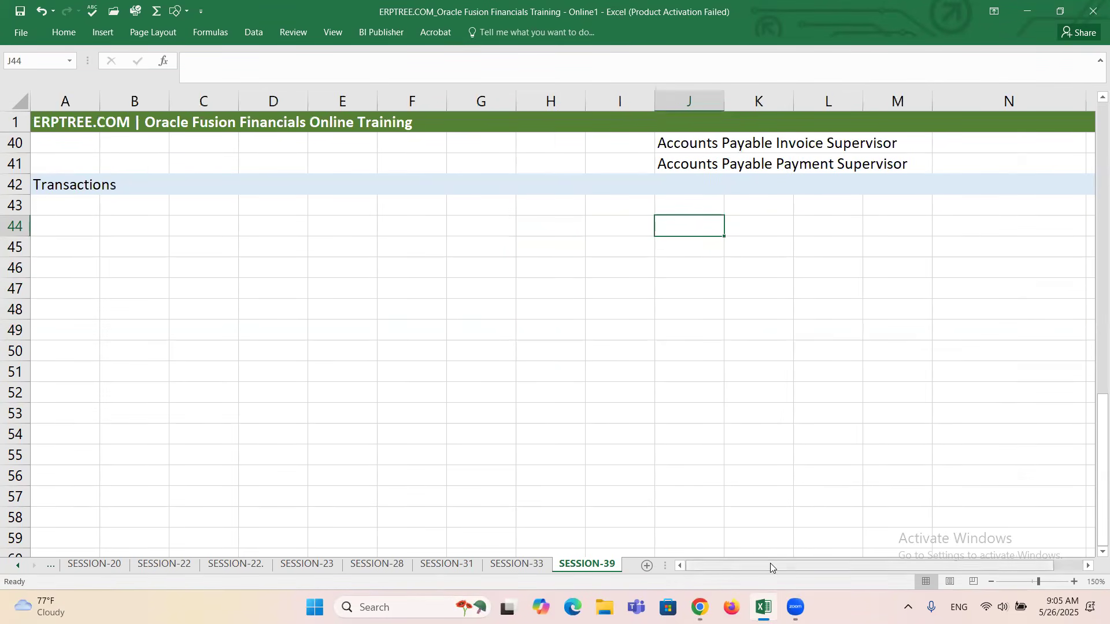
left_click(58, 209)
type("c")
key("BackSpace")
type("Create Stanadrd")
key("BackSpace")
key("BackSpace")
key("BackSpace")
key("BackSpace")
type("dard Invoice")
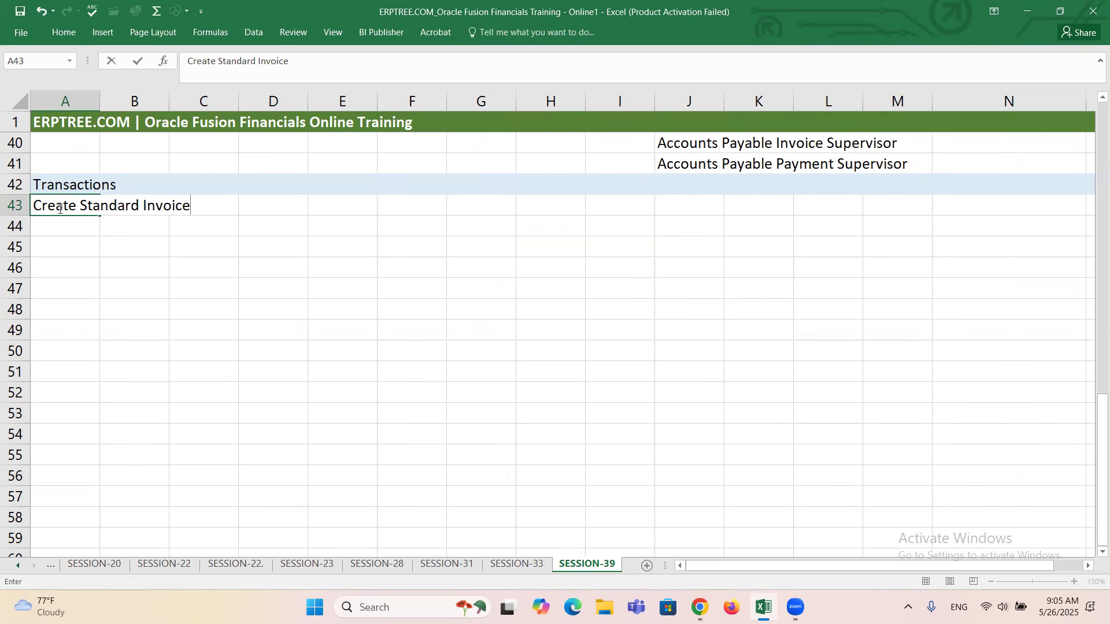
type(" - Without PO")
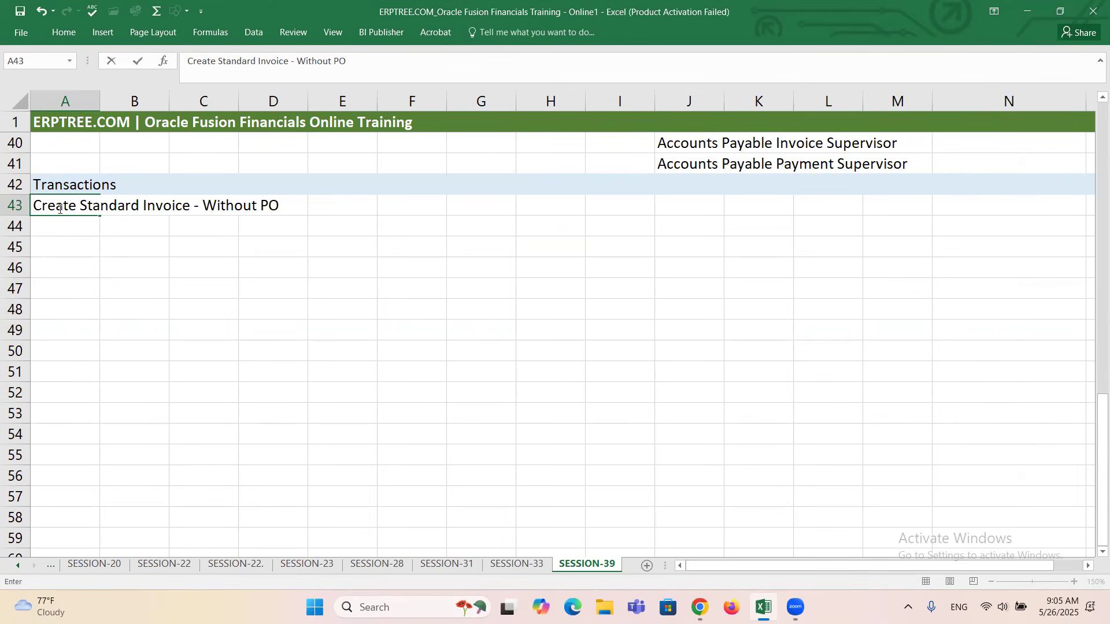
key("ctrl+Return")
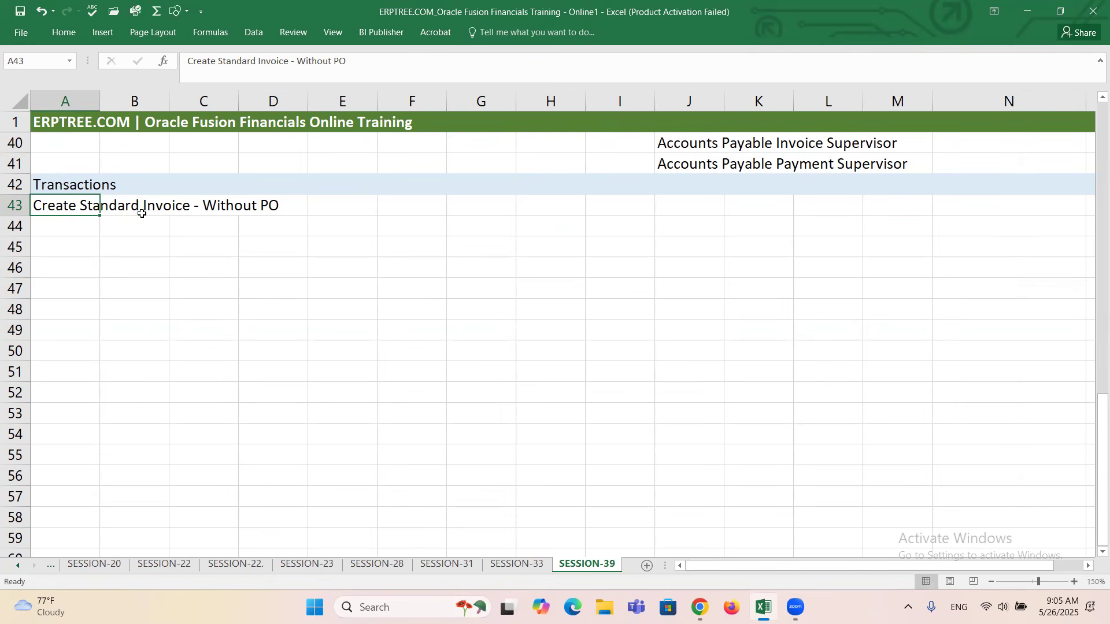
left_click(206, 227)
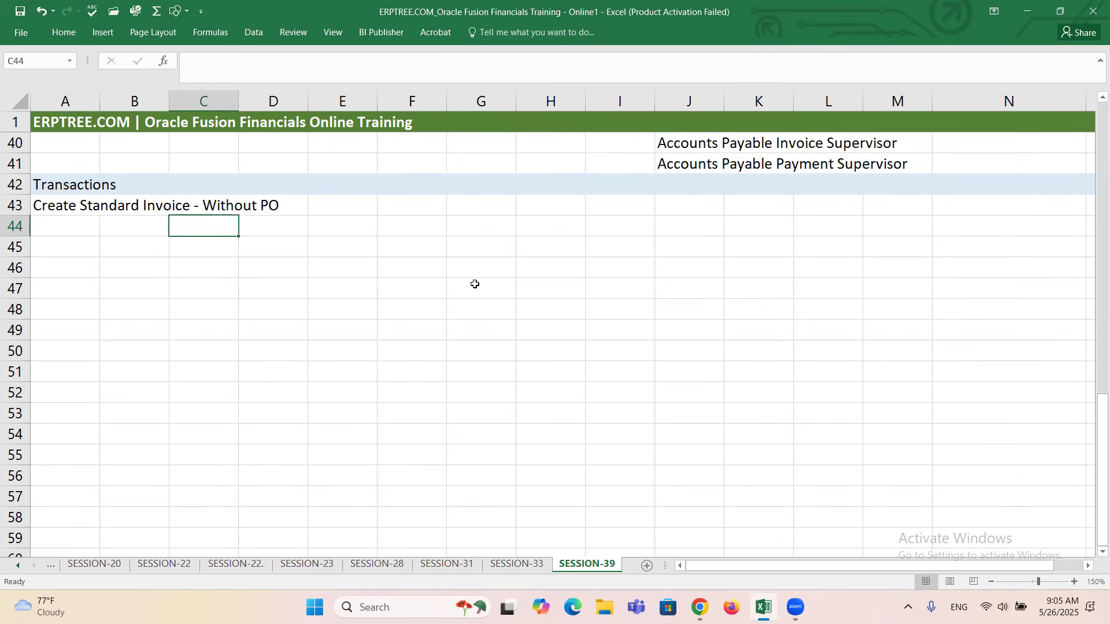
left_click(394, 88)
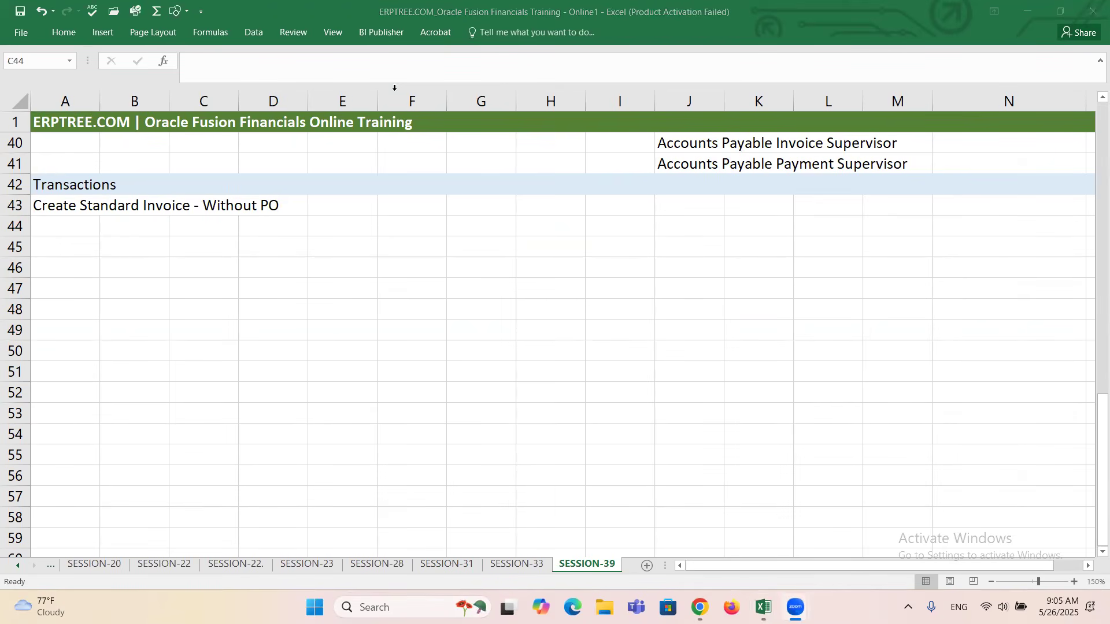
left_click(503, 275)
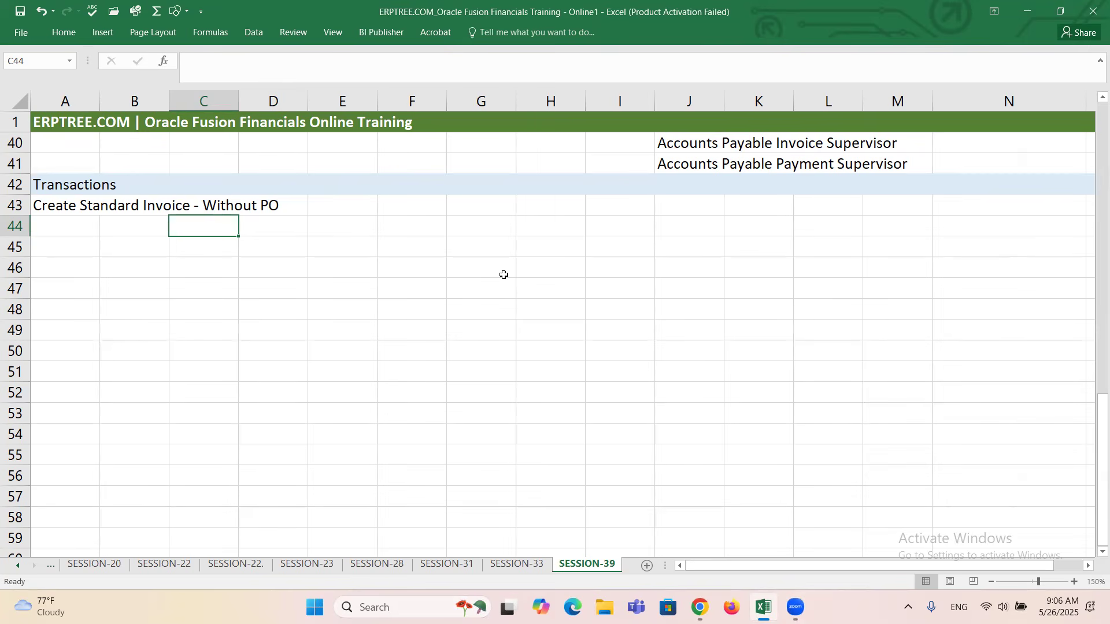
Enter the same sample invoice number, 123123, in cells H44 and H46 to illustrate a duplicate.
left_click(539, 226)
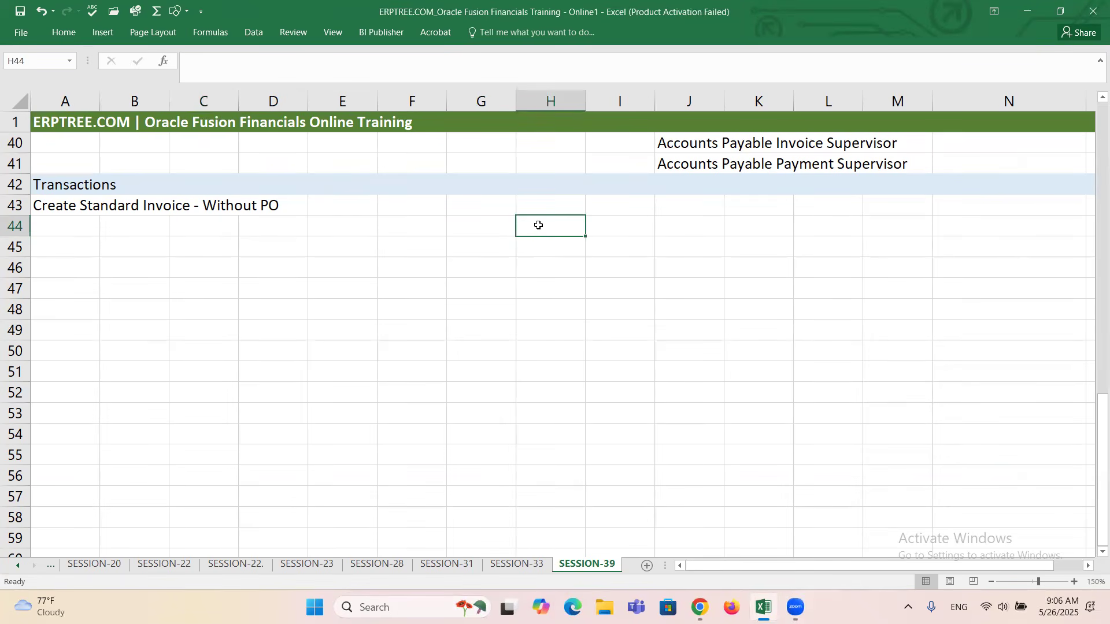
type("123123")
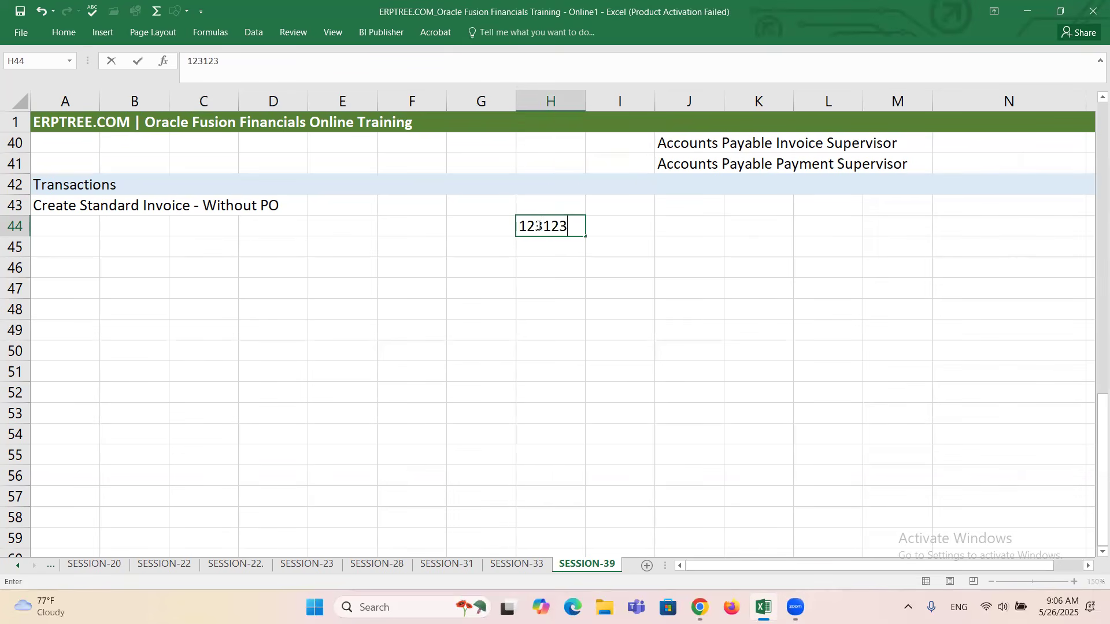
left_click(555, 267)
type("123123")
key("Tab")
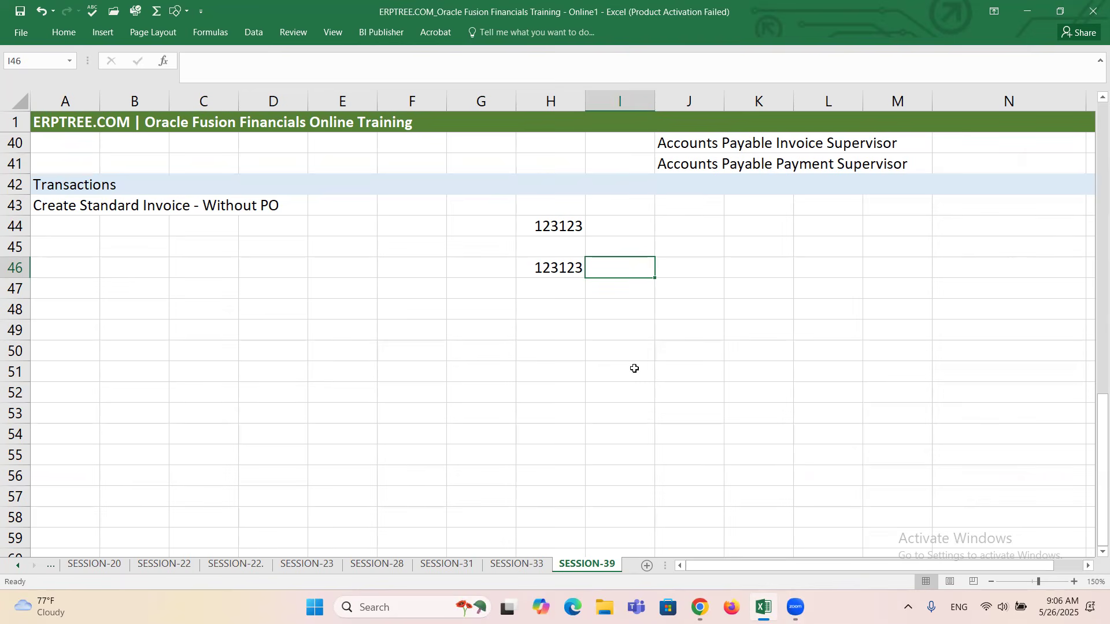
Highlight the sample number in H46 and compare it with the one in H44.
double_click(580, 270)
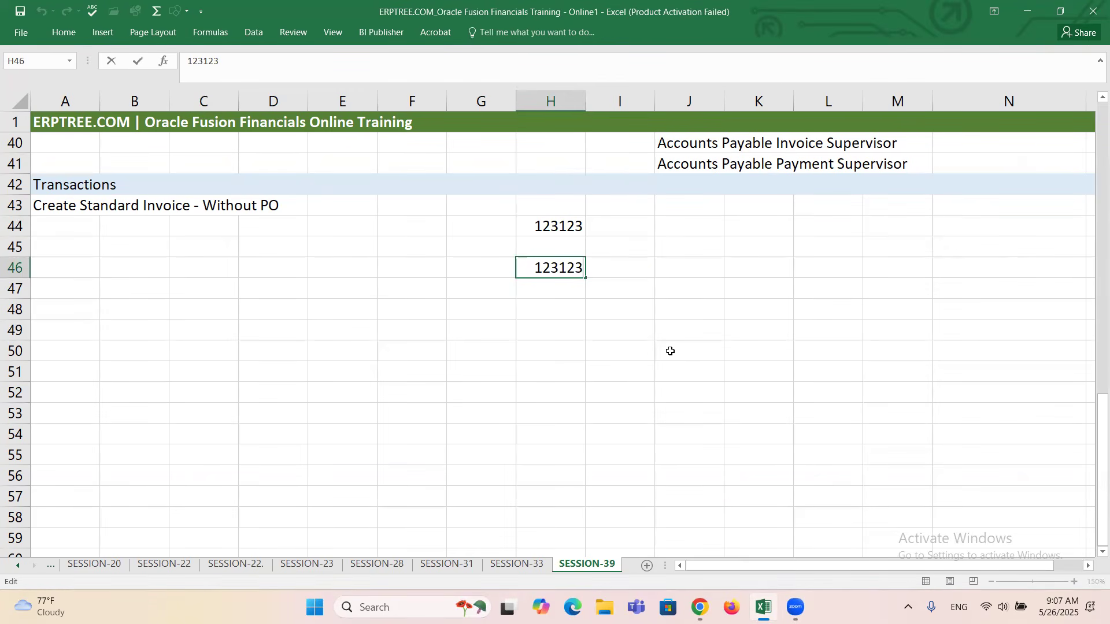
left_click(535, 270)
left_click_drag(529, 267, 579, 277)
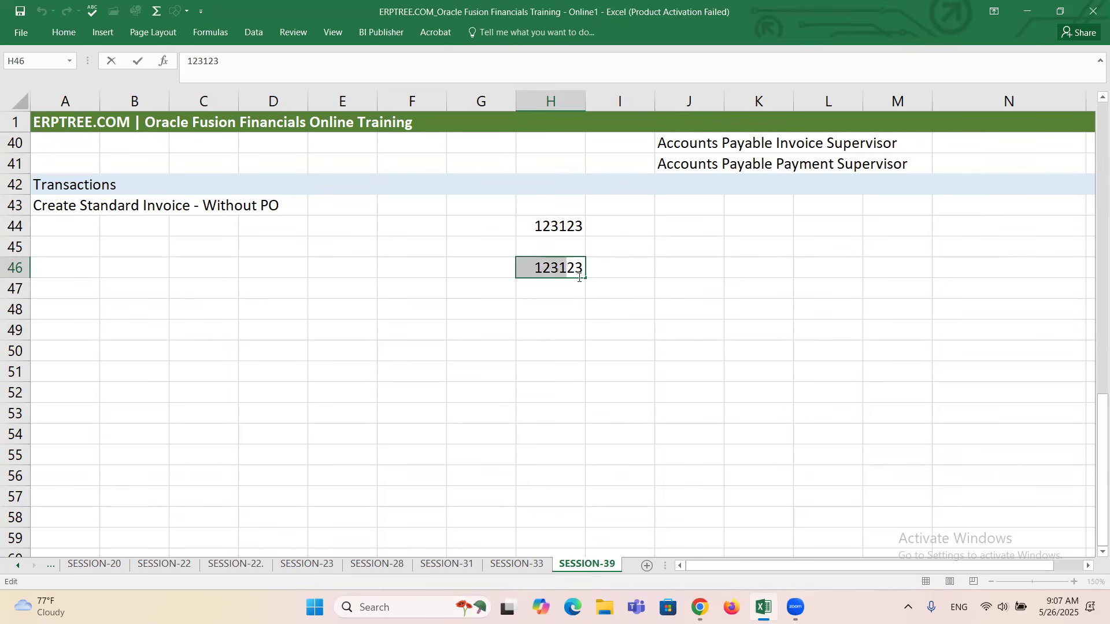
left_click(546, 227)
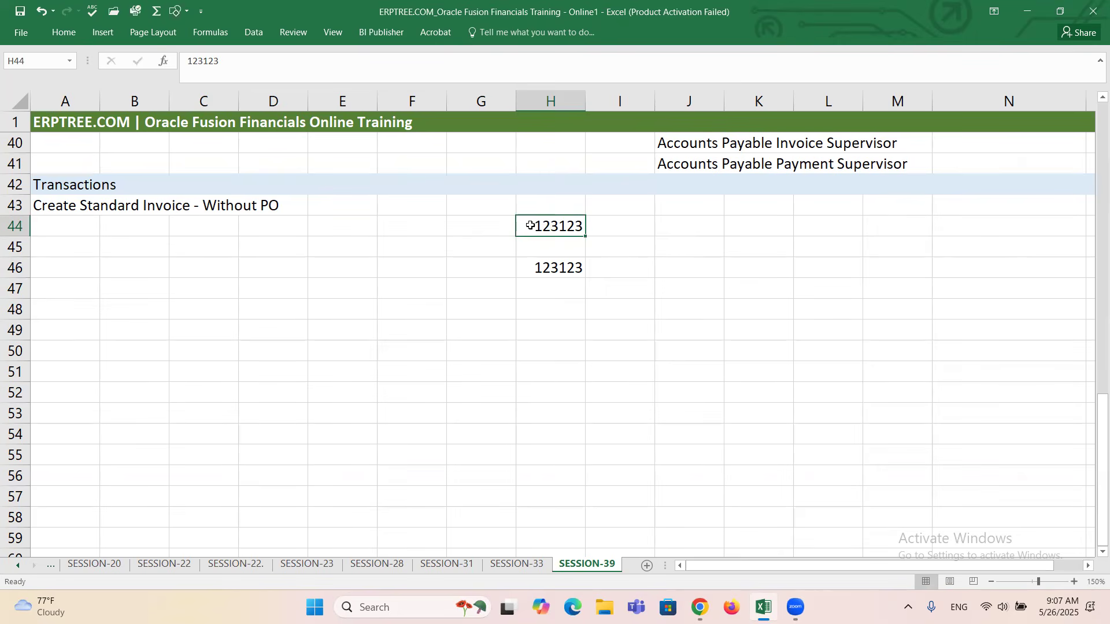
left_click(567, 268)
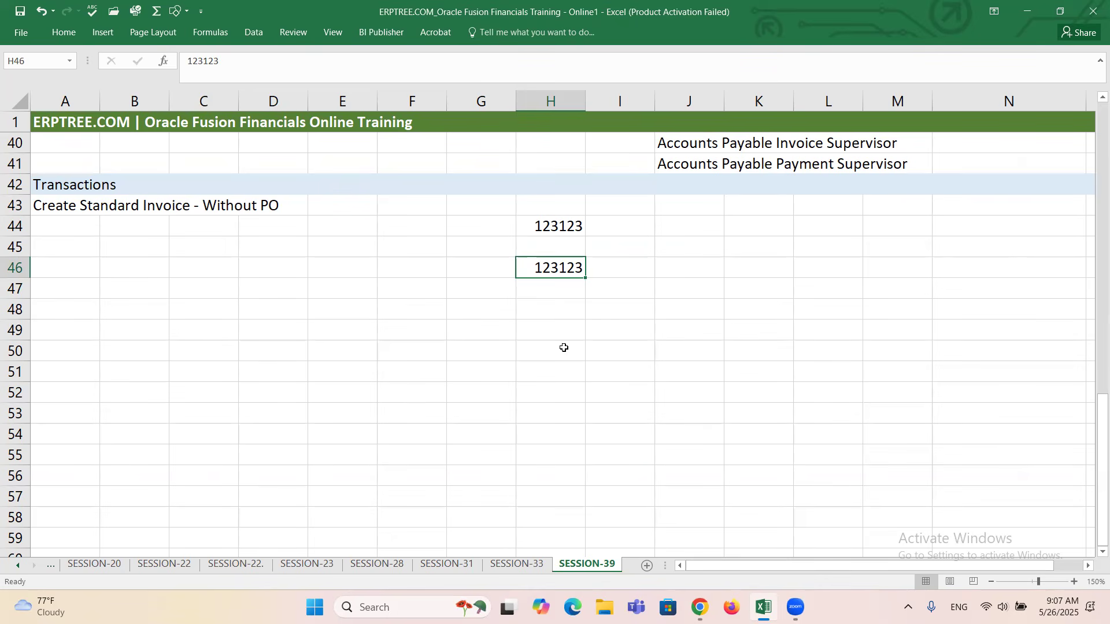
Append the suffix -D1 to the number in H46, replacing it with -D2 and finally -D3.
double_click(533, 268)
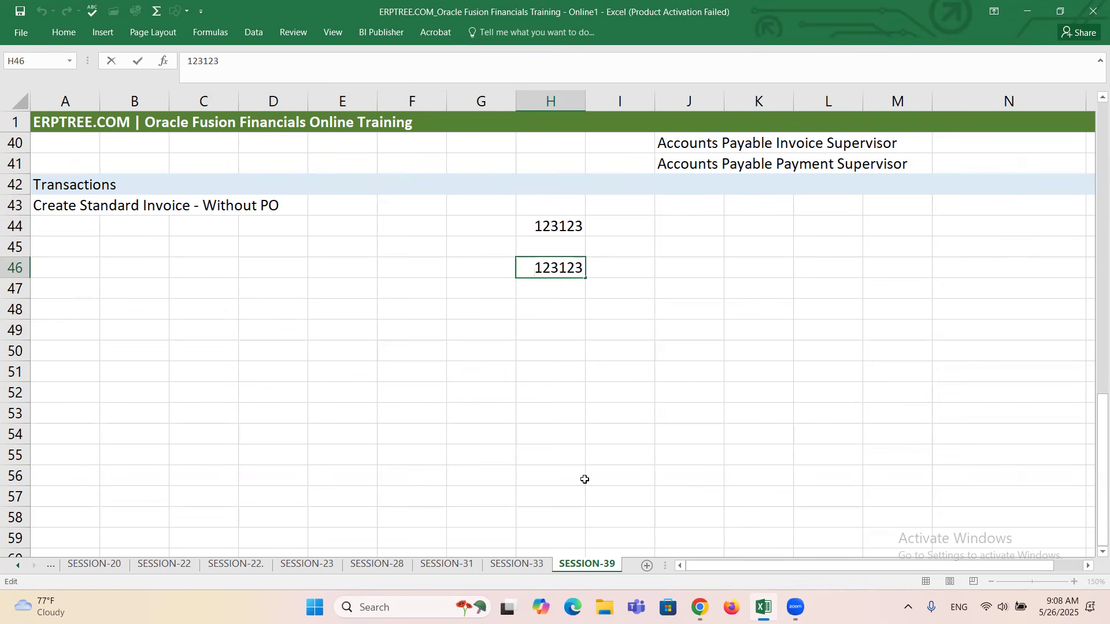
type("D")
key("BackSpace")
type("-D1")
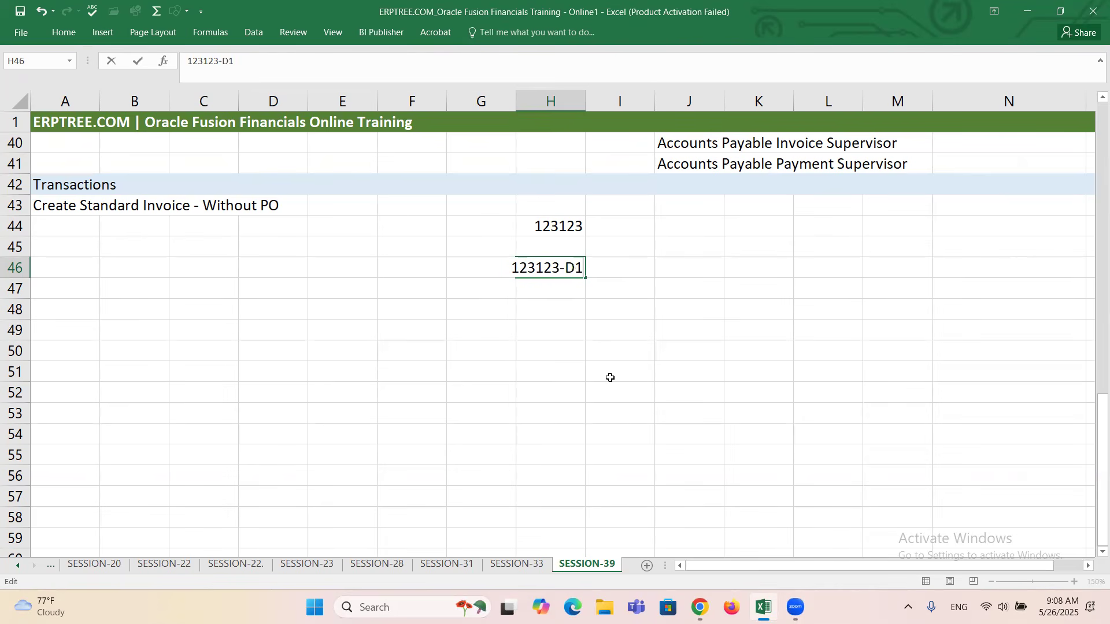
key("BackSpace")
type("2")
key("BackSpace")
type("3")
Clear the whole sample number from cell H46, keeping the one in H44.
left_click_drag(510, 272, 594, 281)
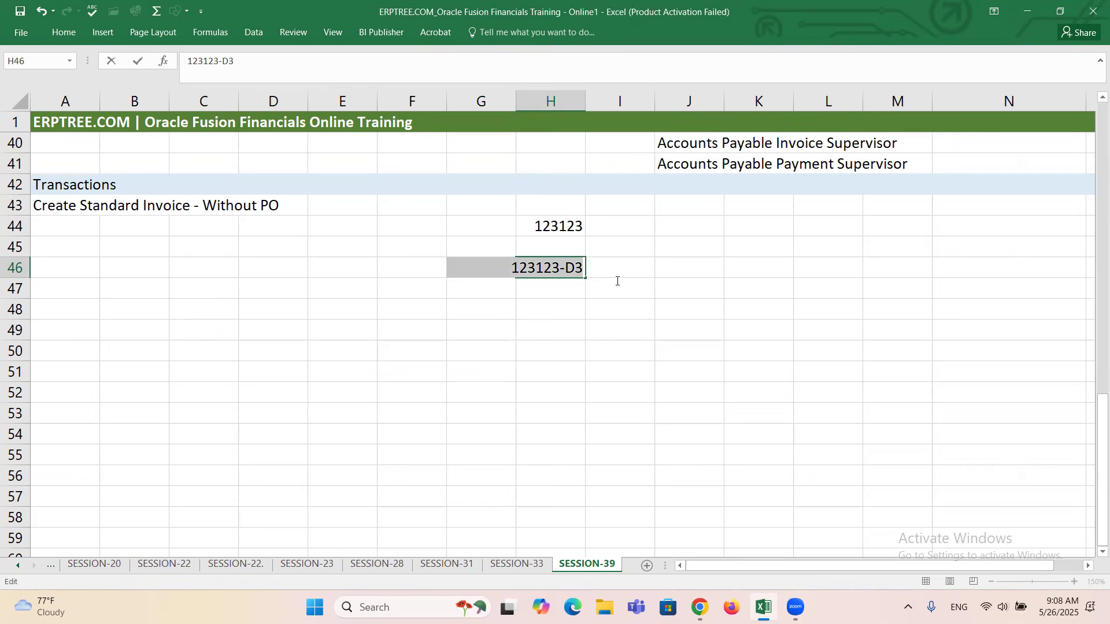
key("BackSpace")
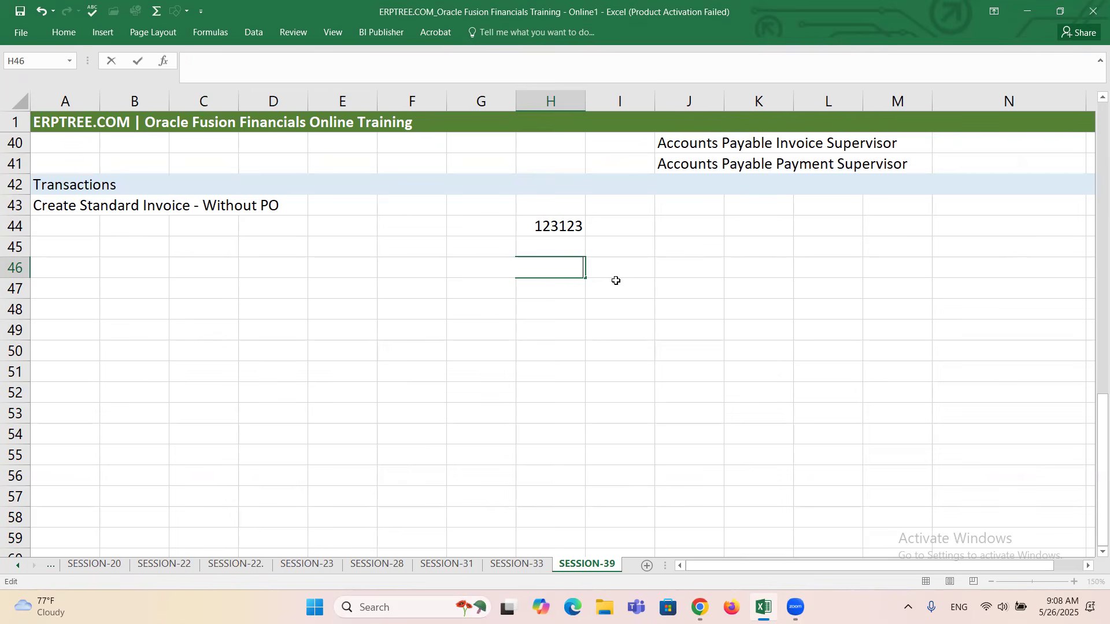
left_click(550, 224)
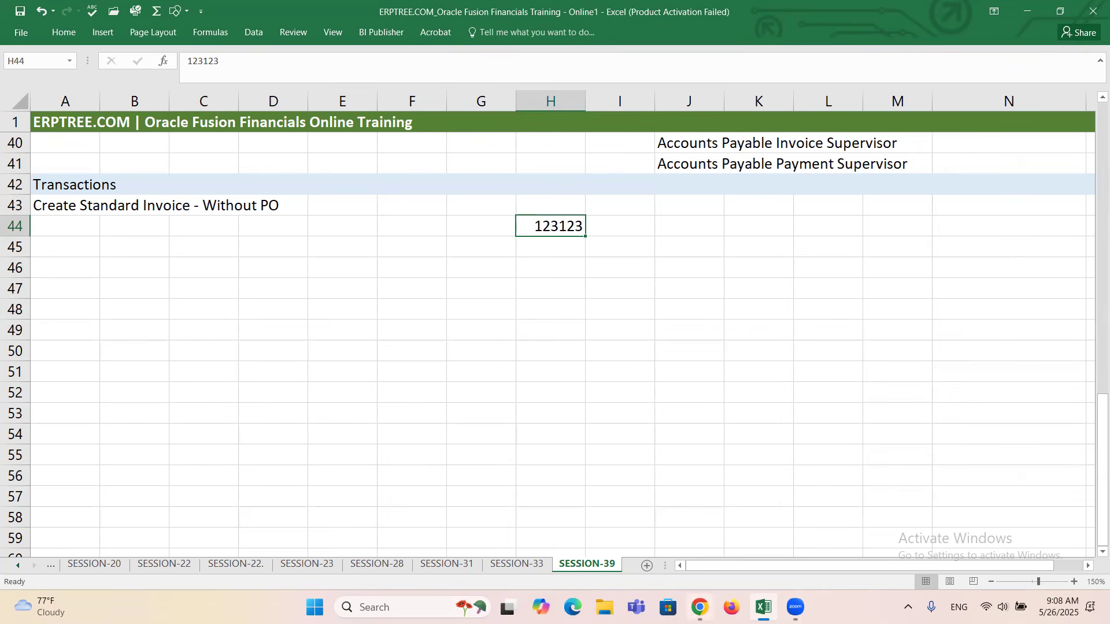
Switch to Oracle Fusion in Chrome, search Manage Invoices for invoice number 1111, and return to the Invoices work area.
mouse_move(699, 607)
left_click(699, 542)
left_click(1083, 269)
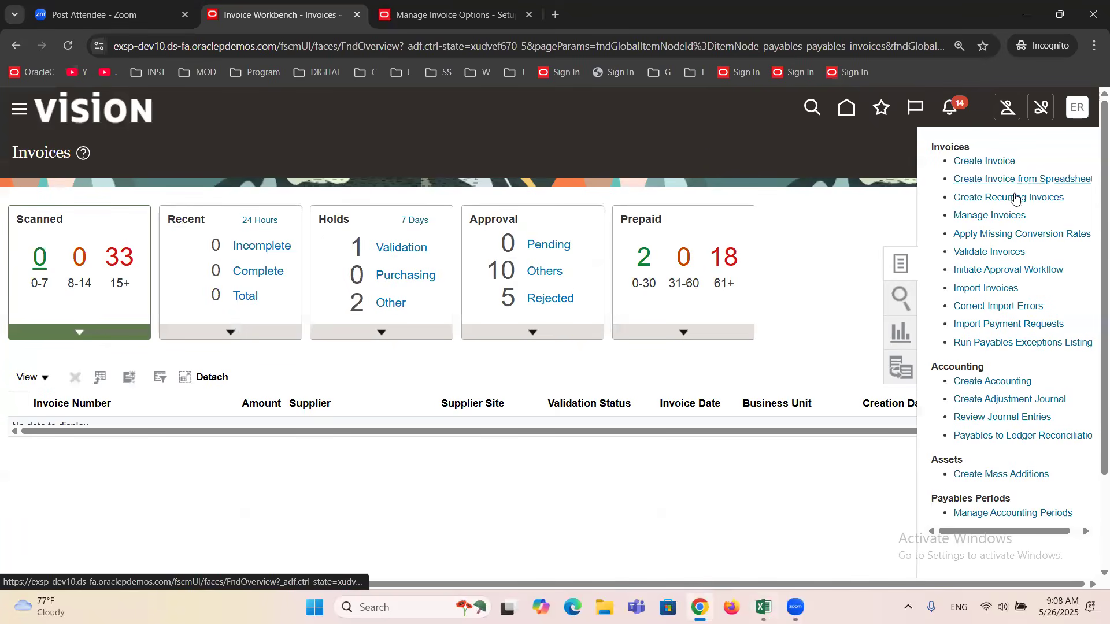
left_click(1004, 216)
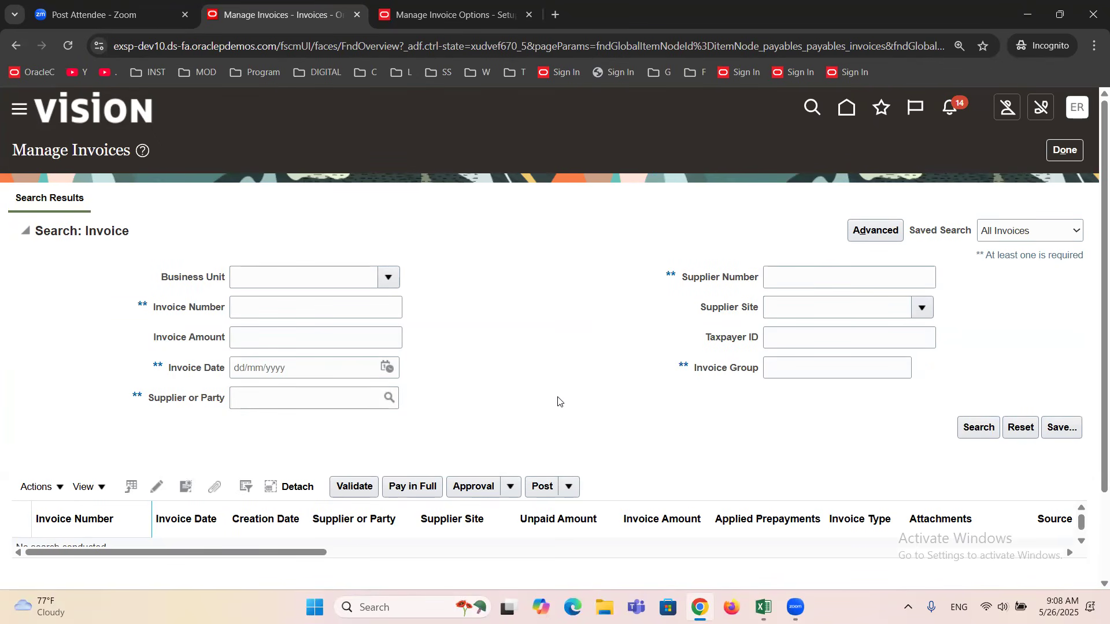
left_click(328, 311)
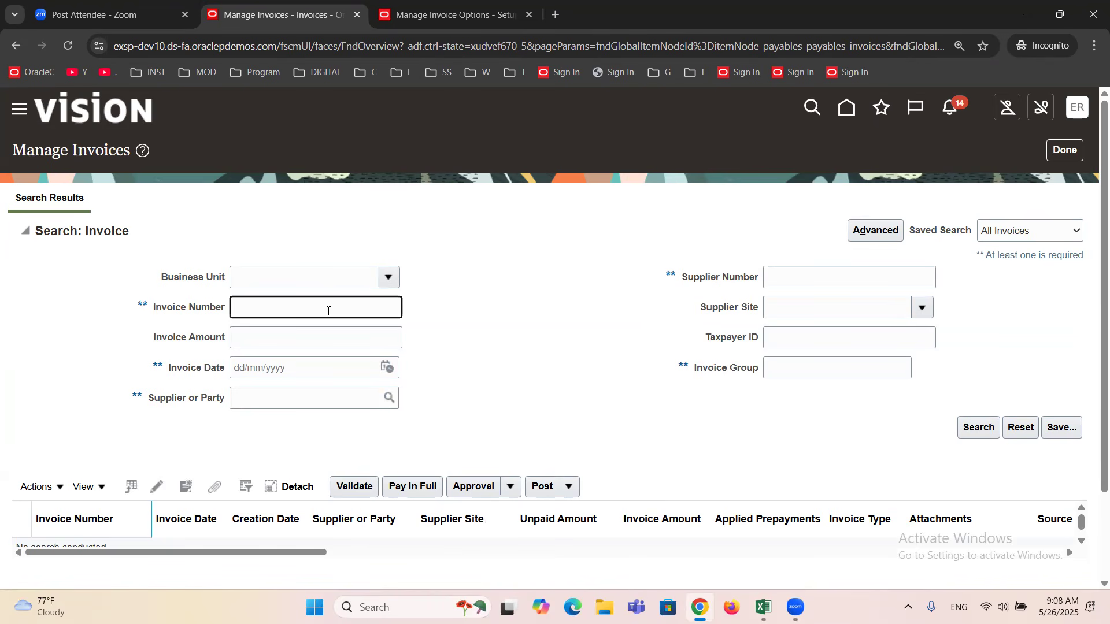
type("1111")
left_click(986, 426)
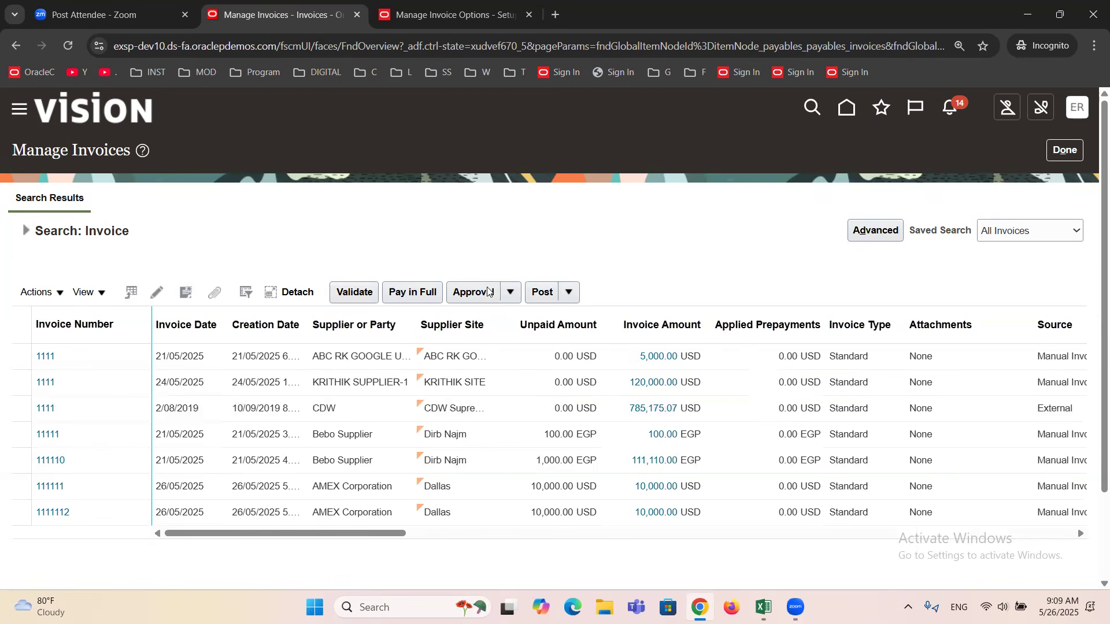
left_click(1053, 155)
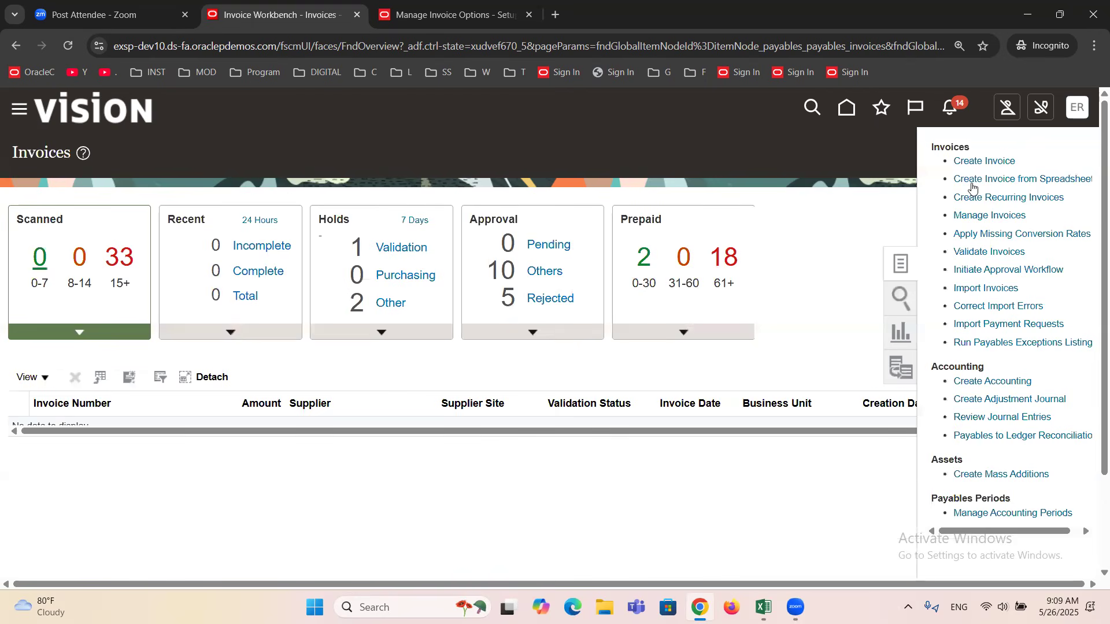
Create a standard invoice for supplier AMEX Corporation with number 1111111 and an amount of 1,000 USD.
left_click(983, 162)
left_click(238, 311)
type("AMEX")
key("Tab")
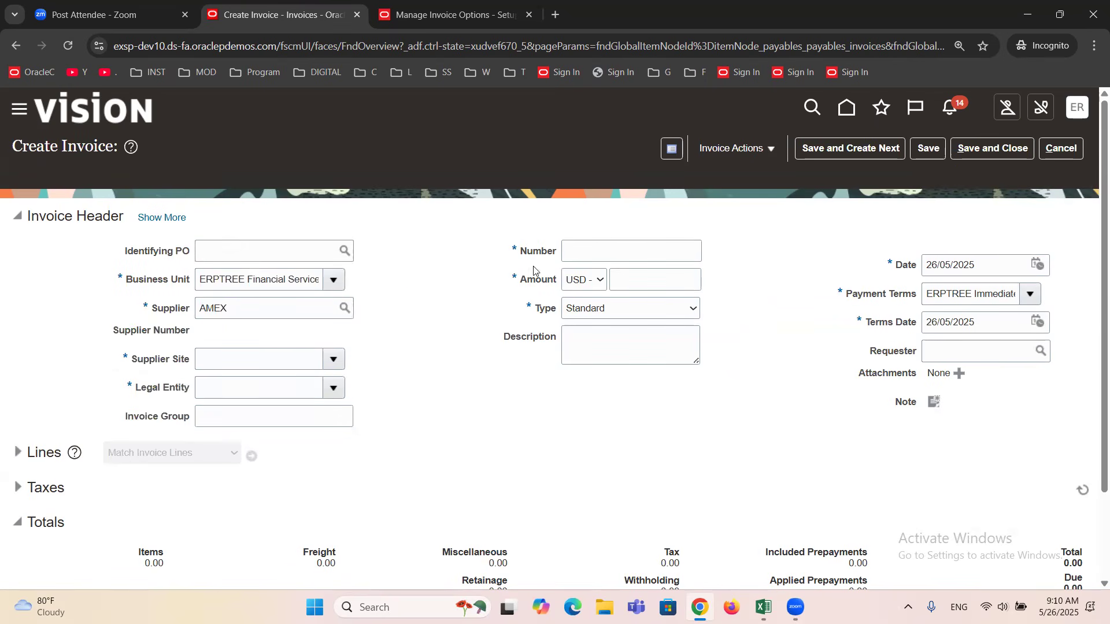
left_click(599, 252)
type("111")
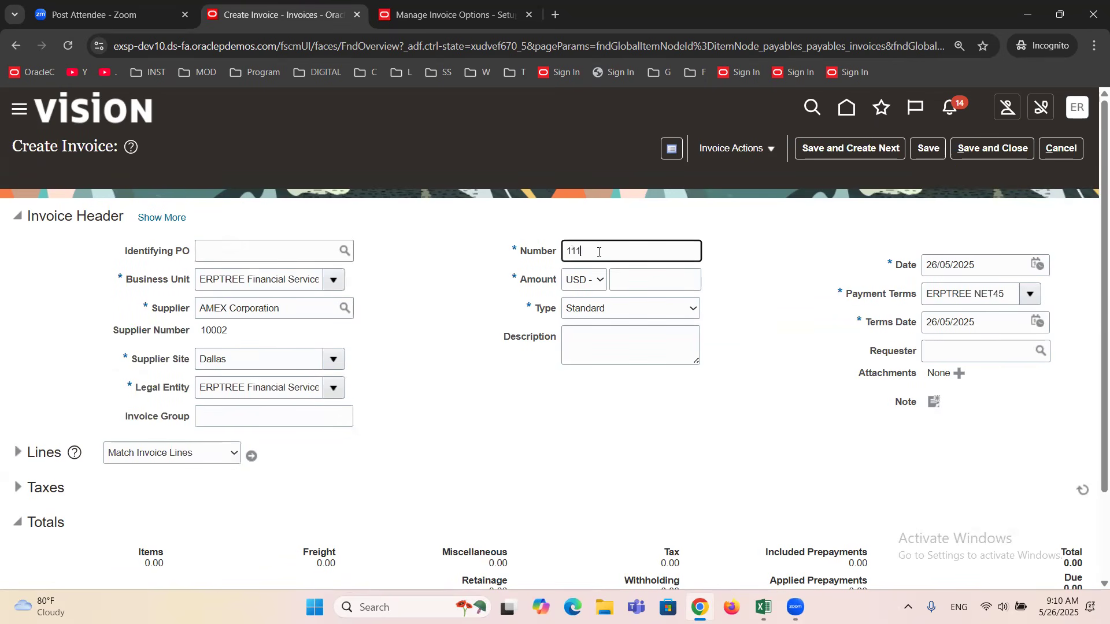
type("111")
left_click(620, 279)
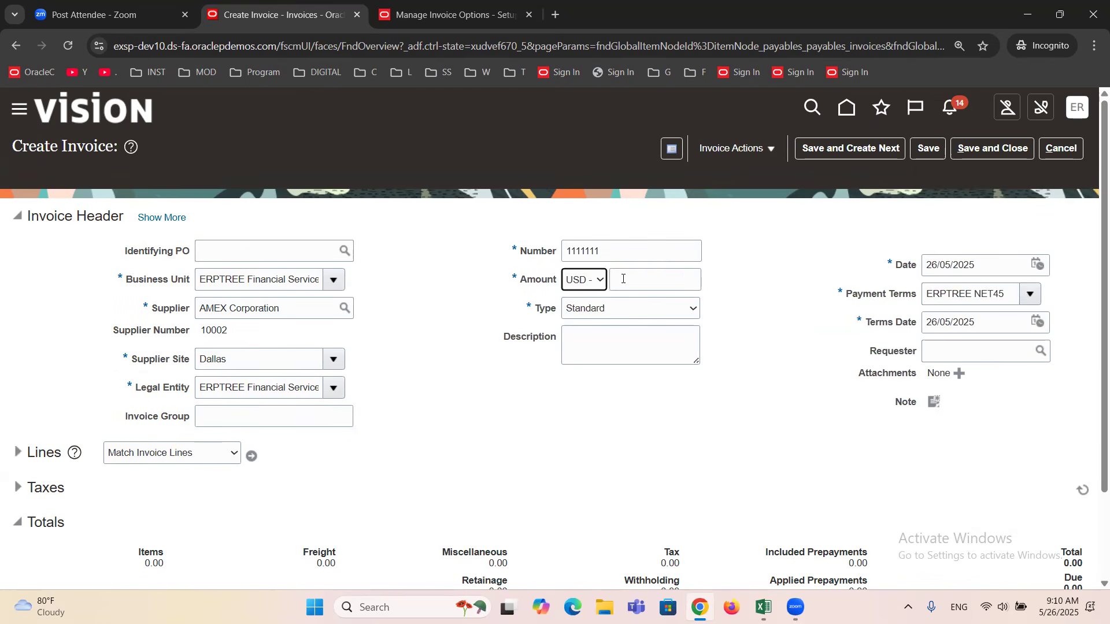
type("1000")
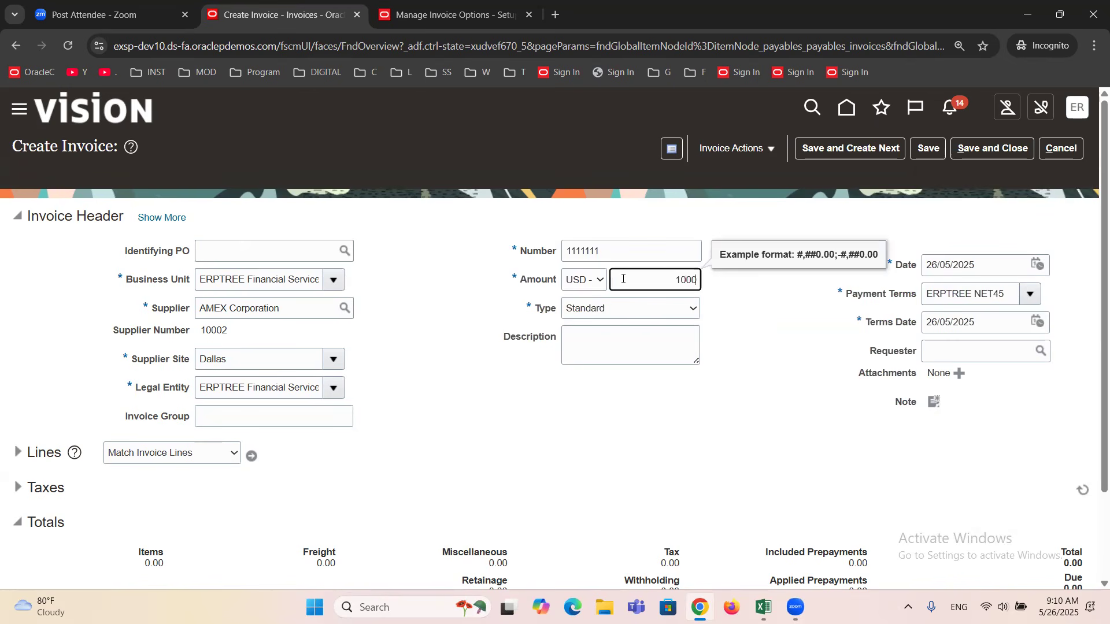
left_click(479, 406)
Expand the invoice lines and set the amount of Item line 1 to 1,000.
left_click(18, 453)
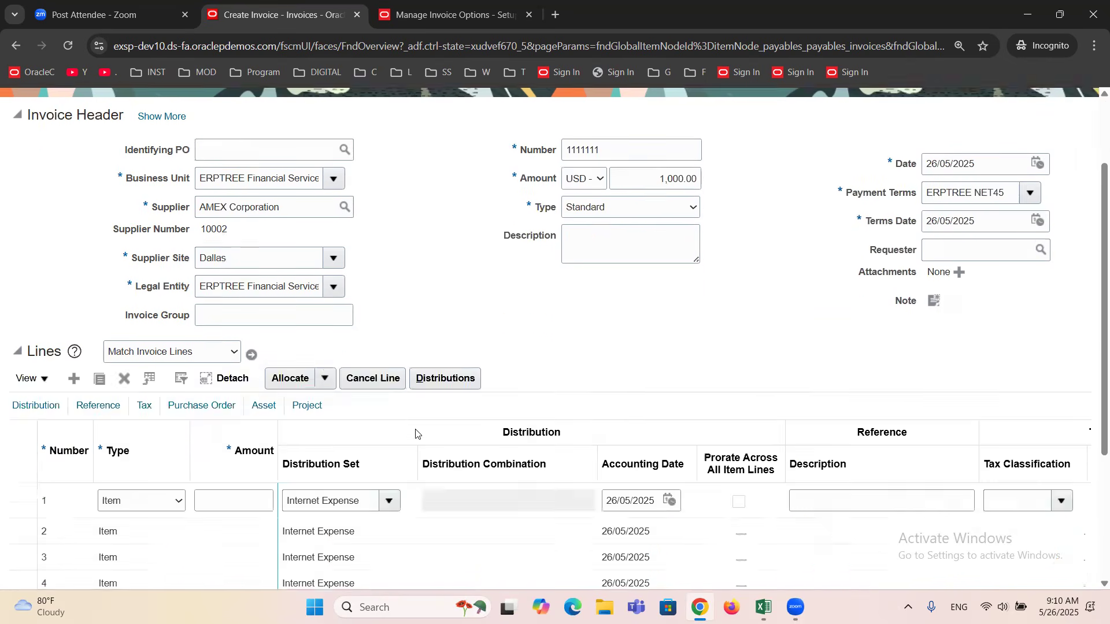
left_click(247, 495)
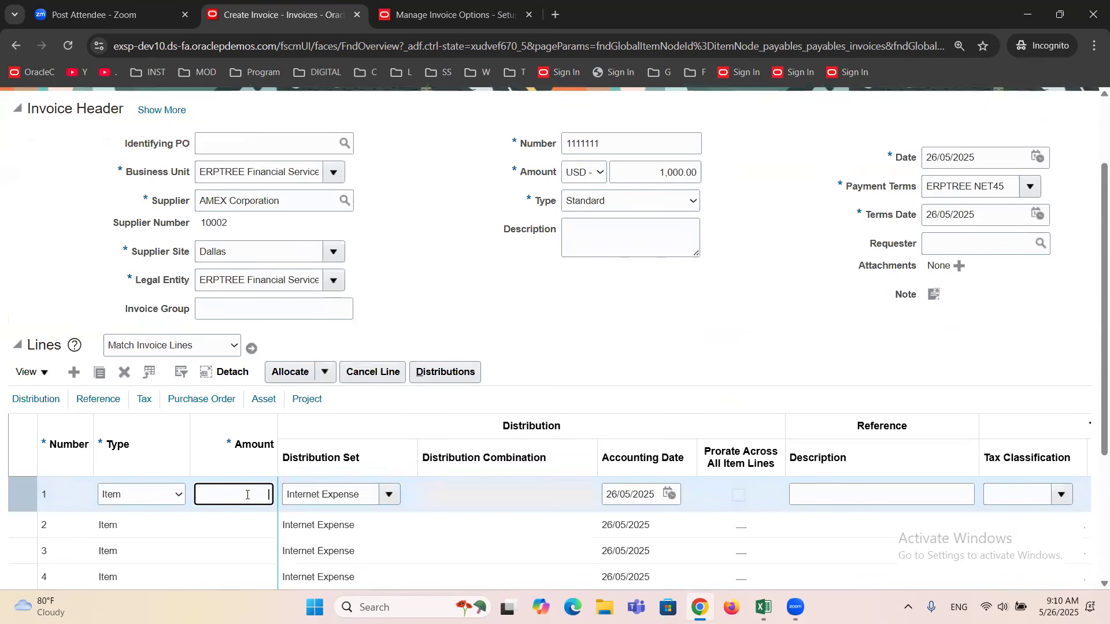
type("1000")
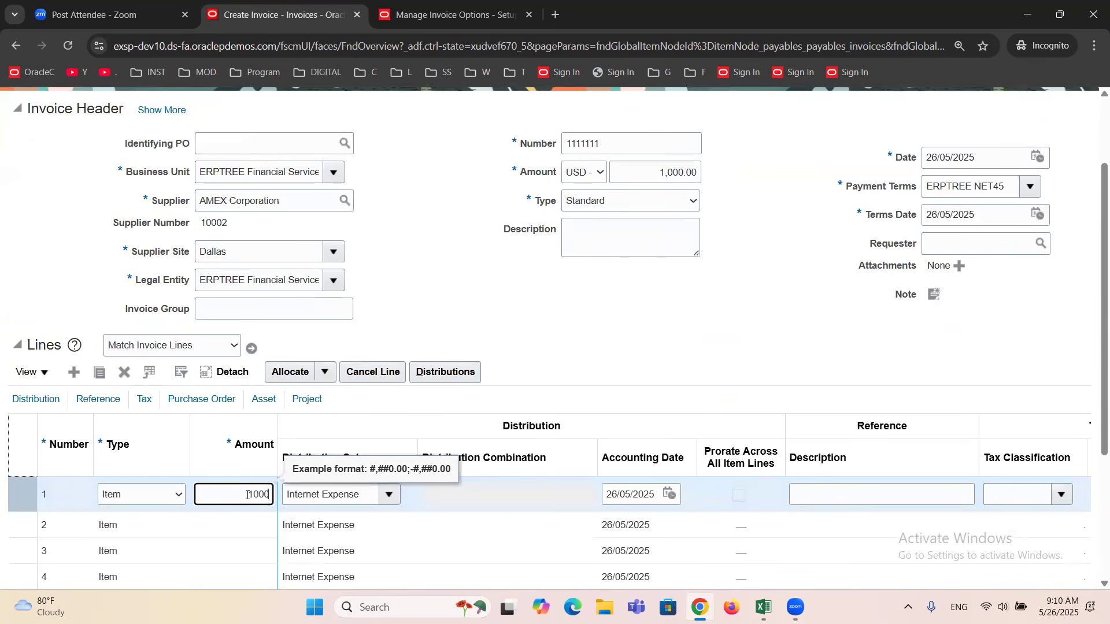
left_click(456, 326)
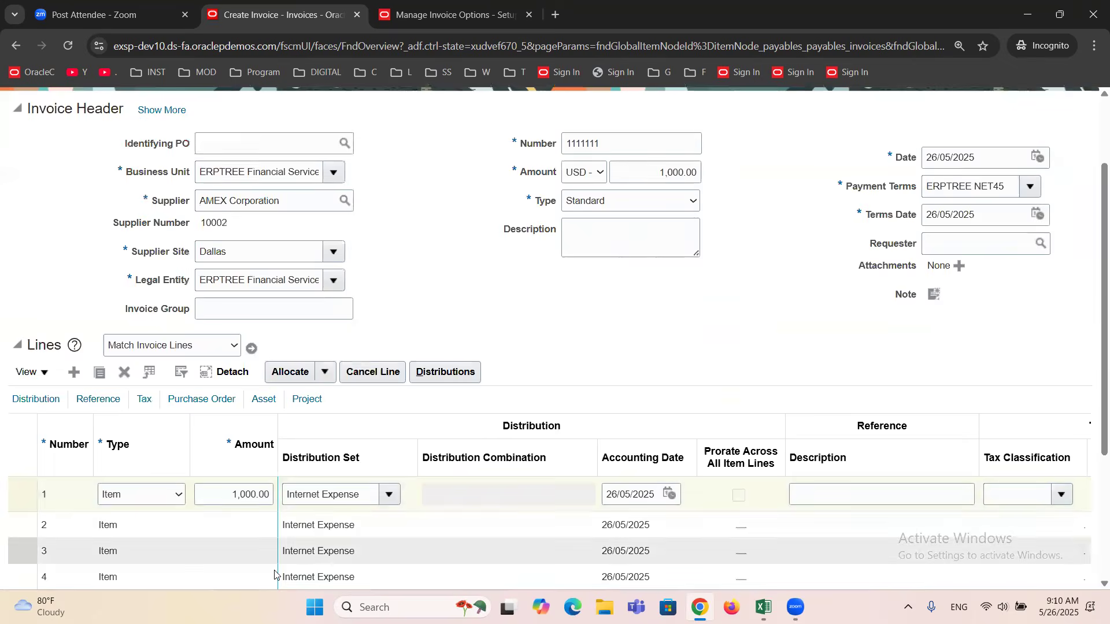
Validate the new AMEX Corporation invoice and place the cursor in its Number field.
scroll(609, 390, "up", 3)
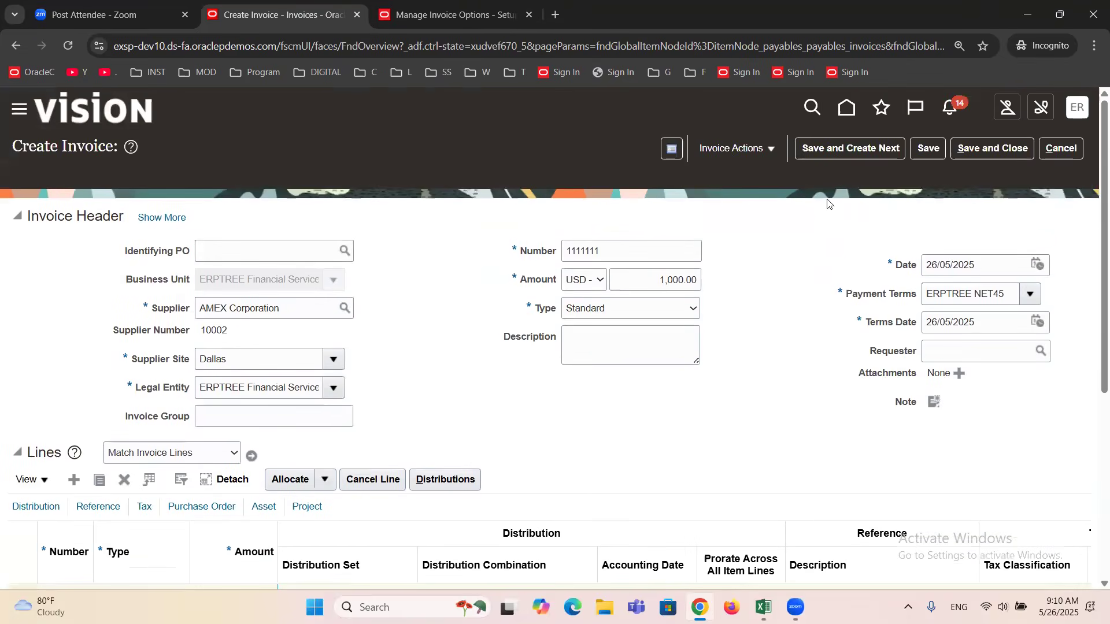
left_click(771, 148)
left_click(763, 224)
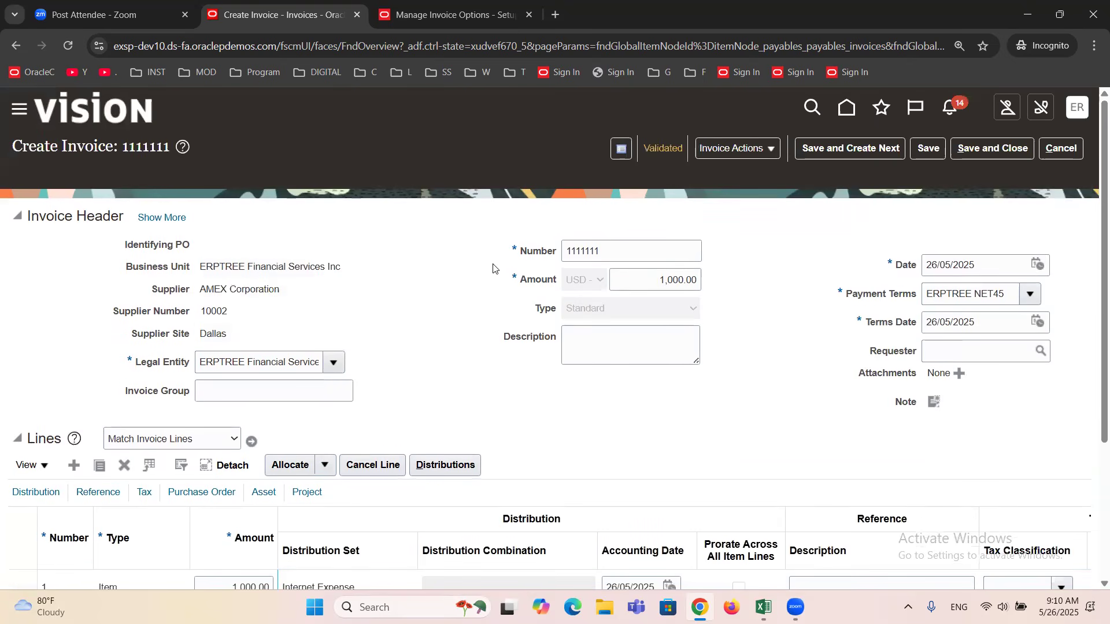
left_click(580, 253)
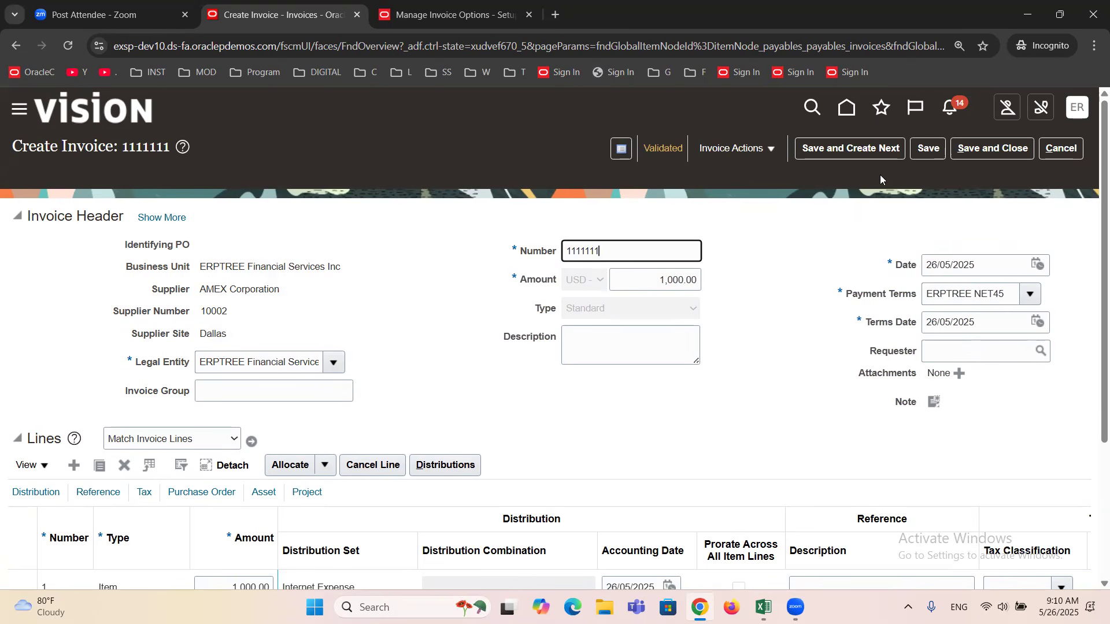
Save and close the current invoice, and start a standard invoice for supplier AMEX Corporation with number 111111 and an amount of 500 USD.
left_click(992, 148)
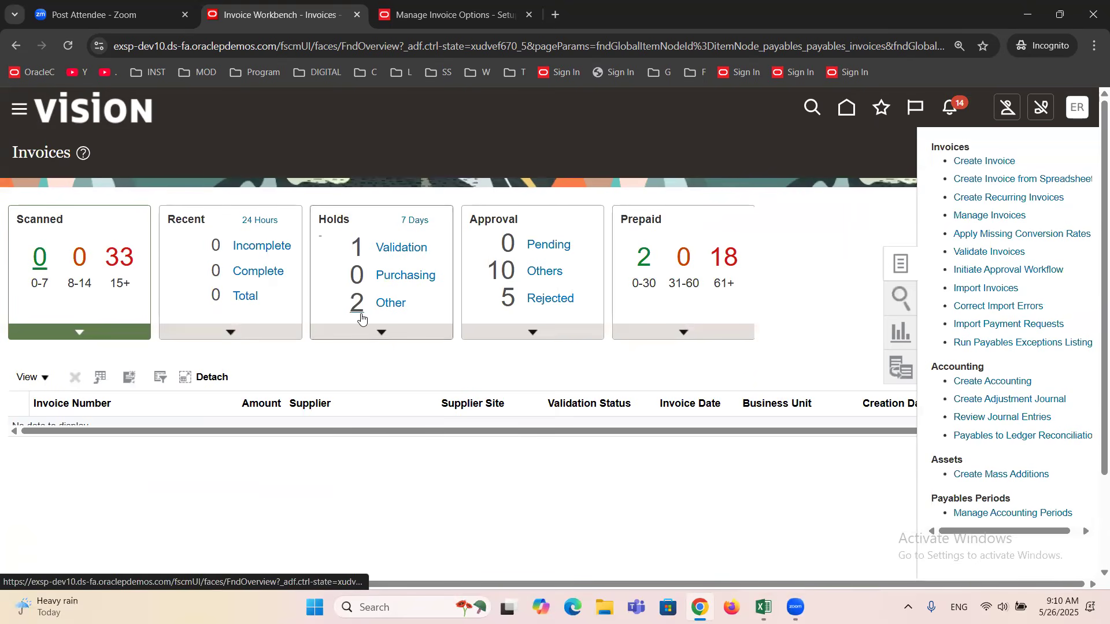
left_click(252, 311)
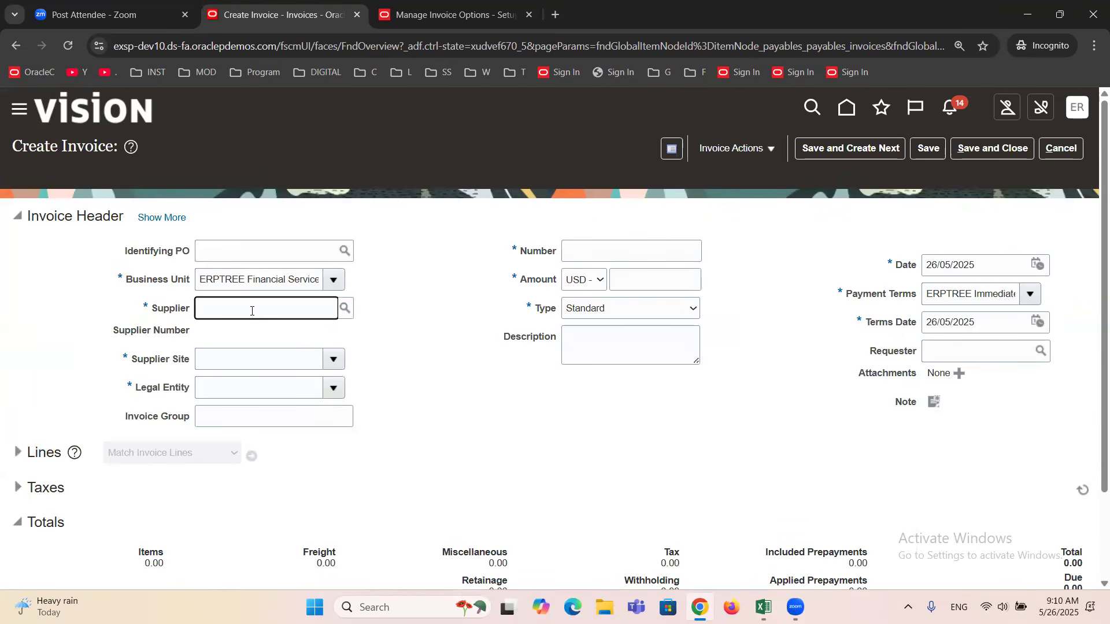
type("AMEX")
key("Tab")
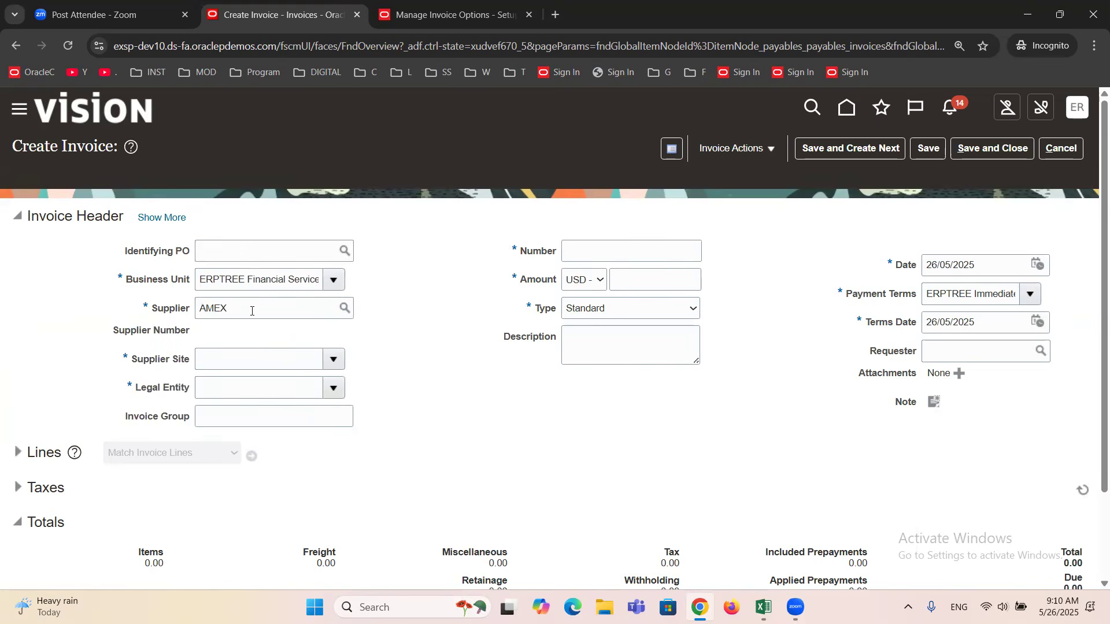
left_click(578, 247)
type("111111")
key("Tab")
key("Tab")
type("50")
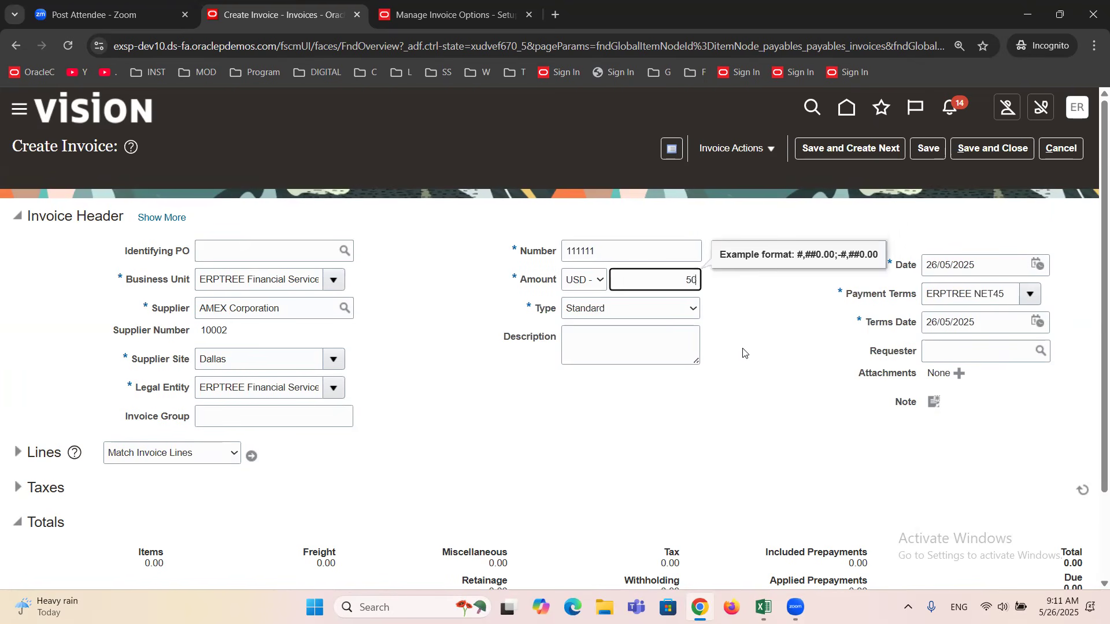
type("0")
key("Tab")
Expand the lines of the new invoice and set the amount of Item line 1 to 500.
left_click(22, 454)
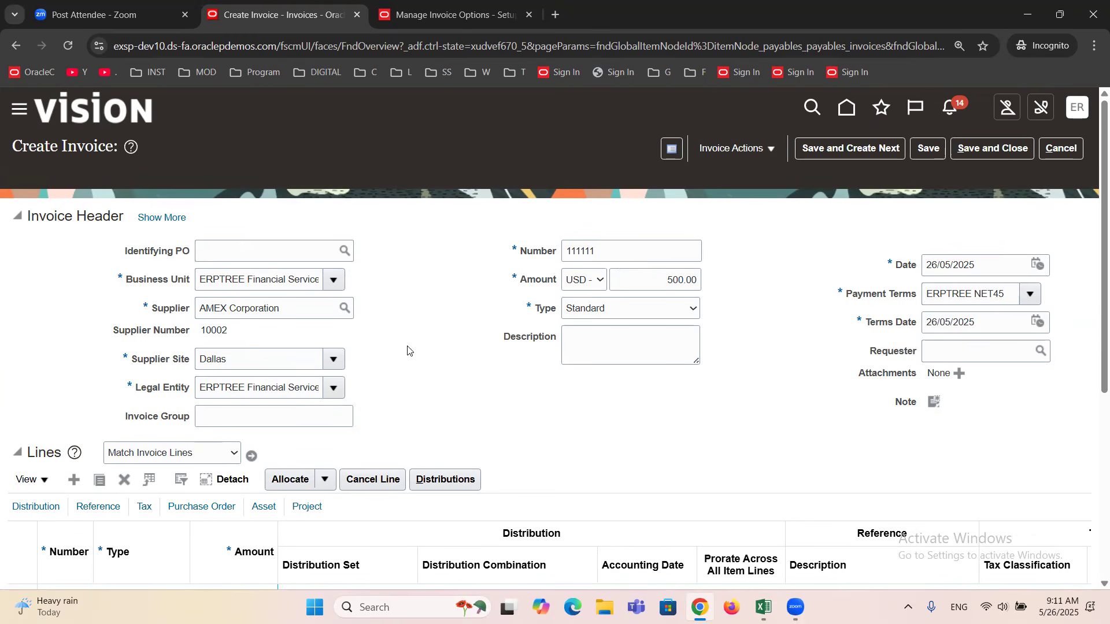
scroll(395, 422, "down", 1)
left_click(226, 534)
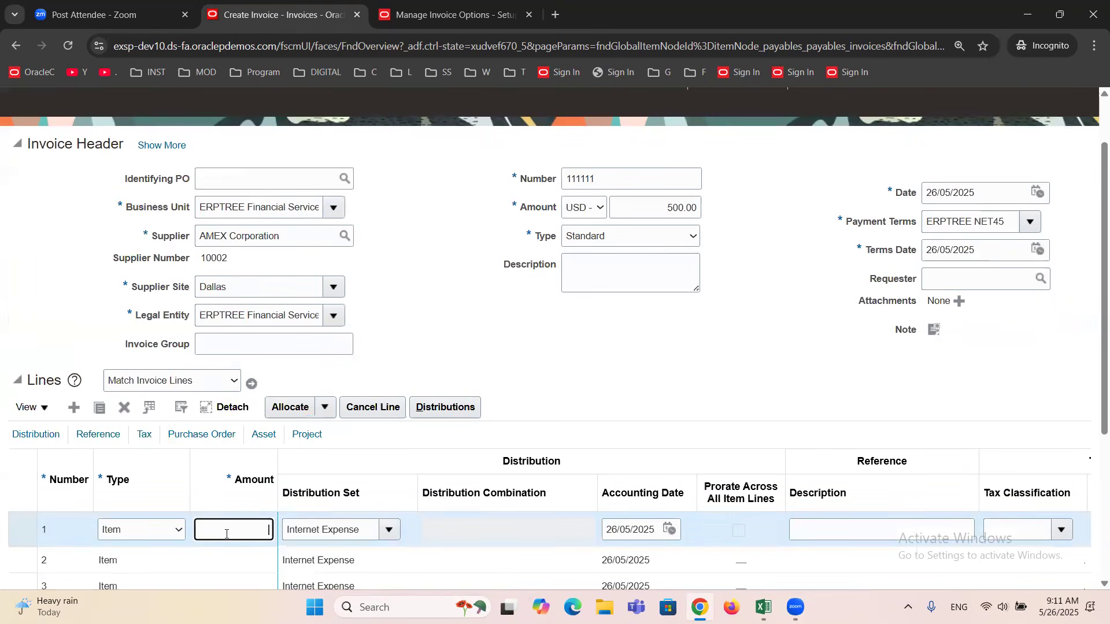
type("500")
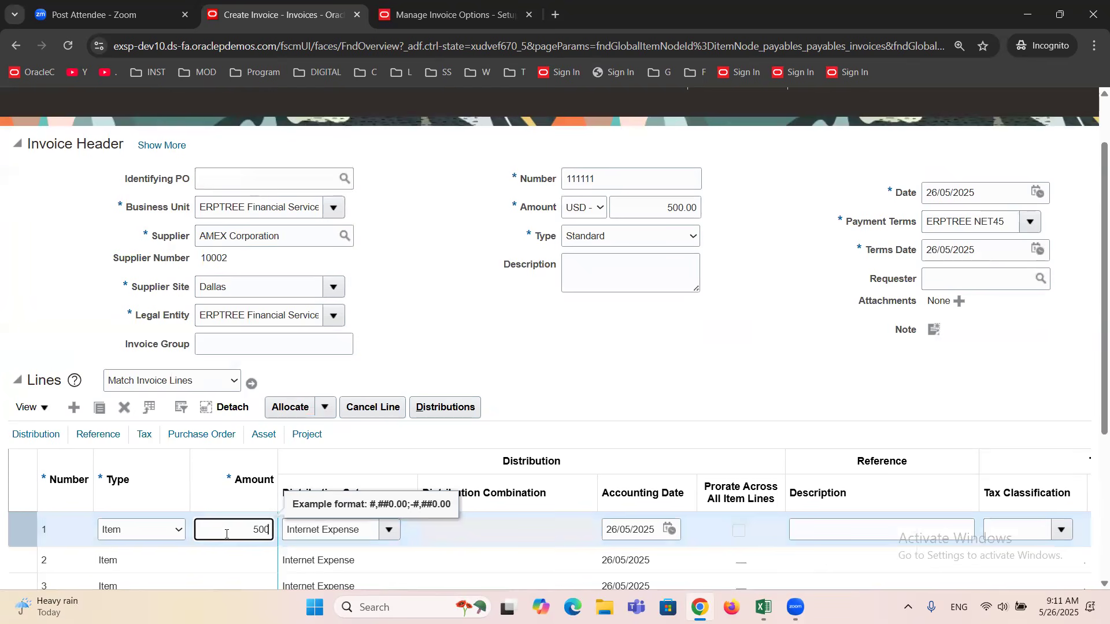
key("Tab")
Try to validate the AMEX Corporation invoice with number 111111.
scroll(684, 283, "up", 1)
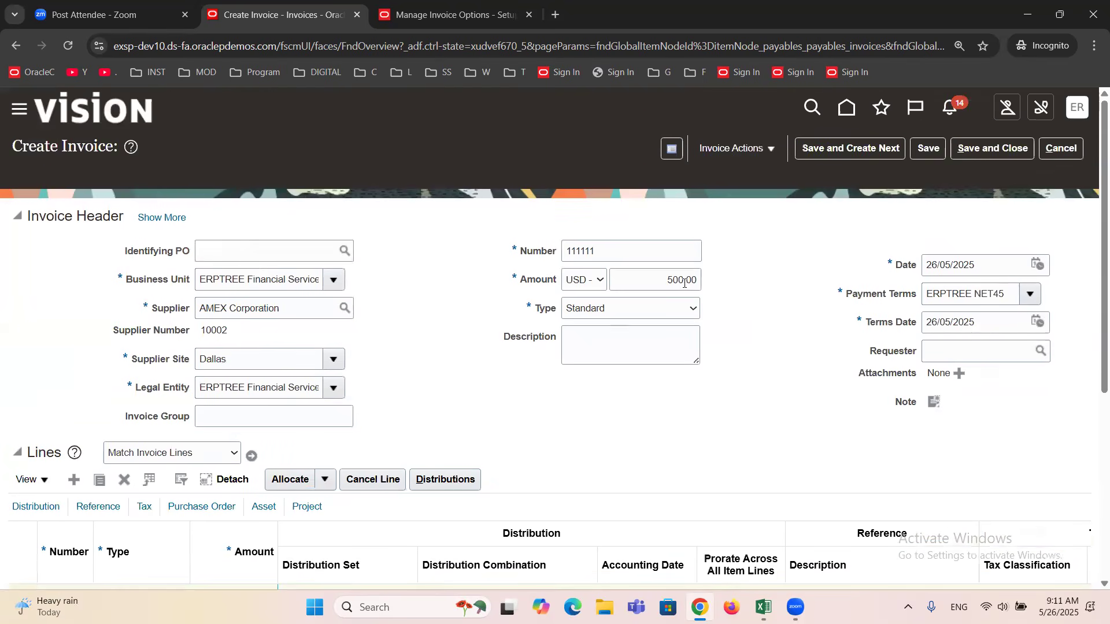
left_click(768, 149)
left_click(755, 218)
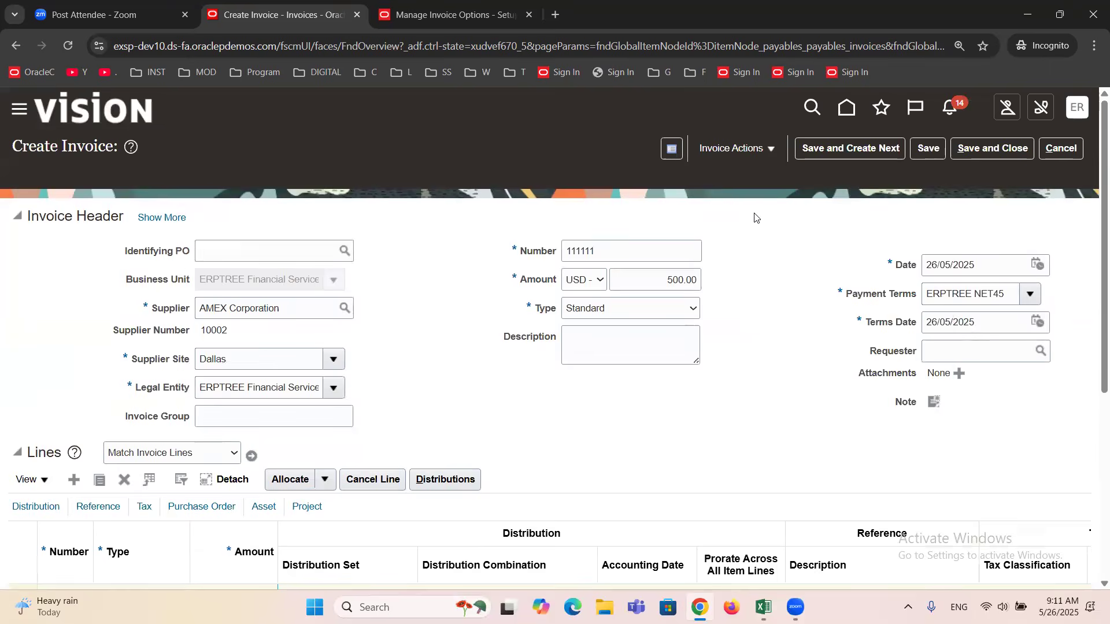
left_click(769, 151)
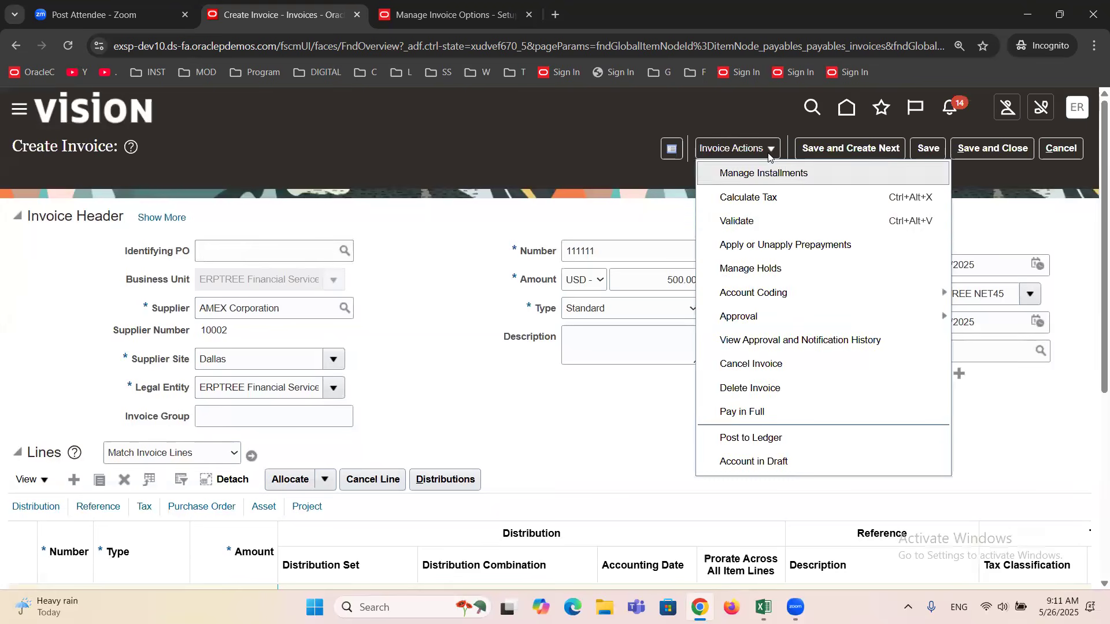
left_click(744, 220)
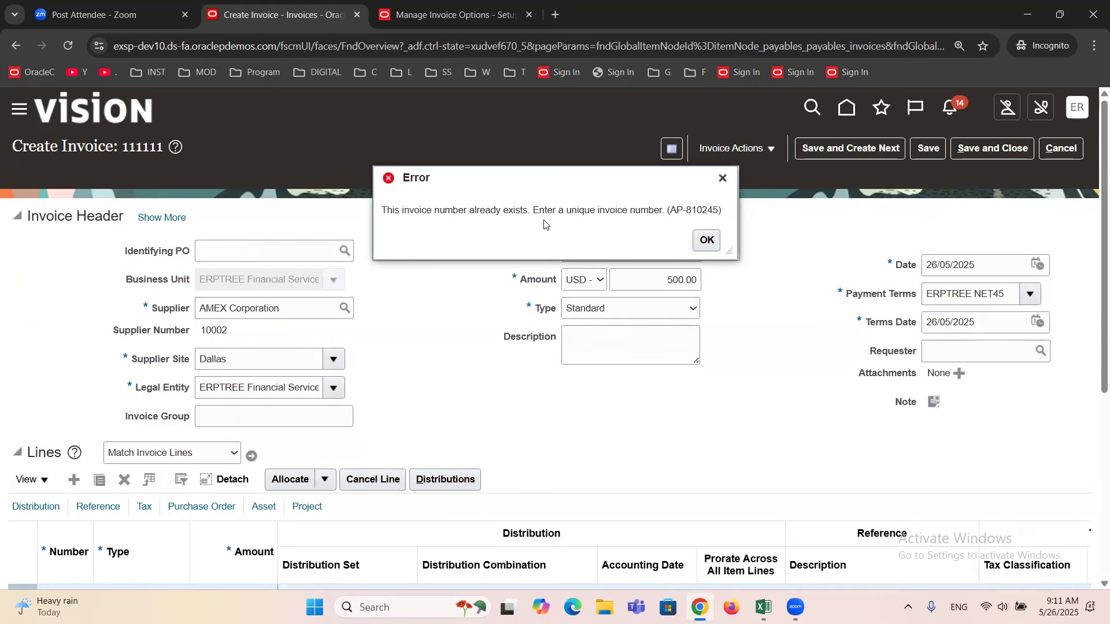
left_click(708, 240)
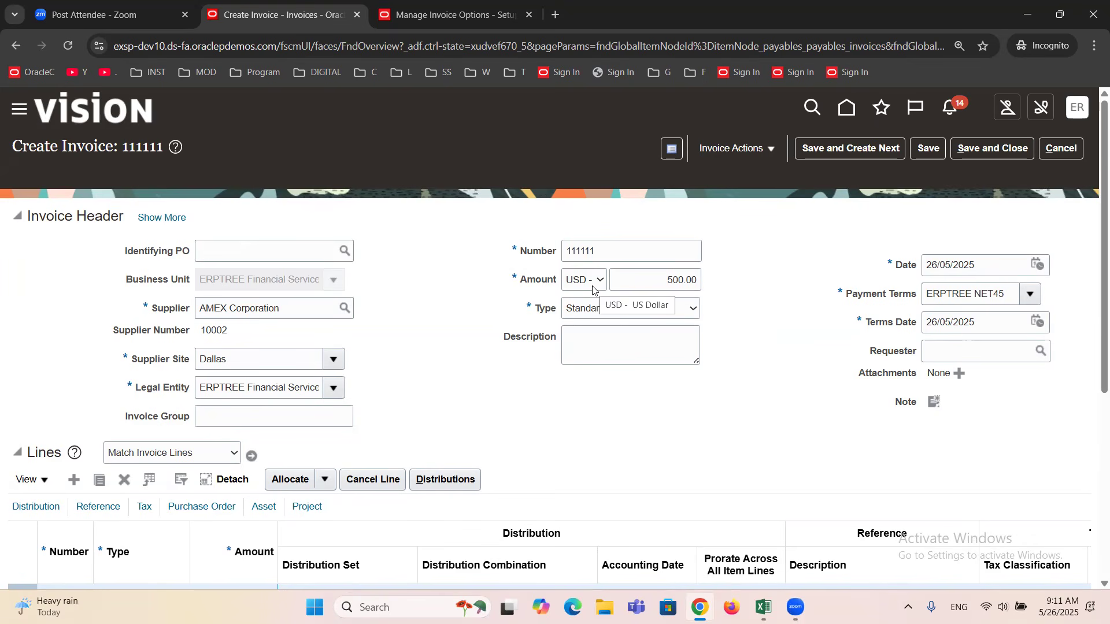
Change the invoice number to D111111 and save the invoice.
left_click(605, 259)
key("Home")
type("D")
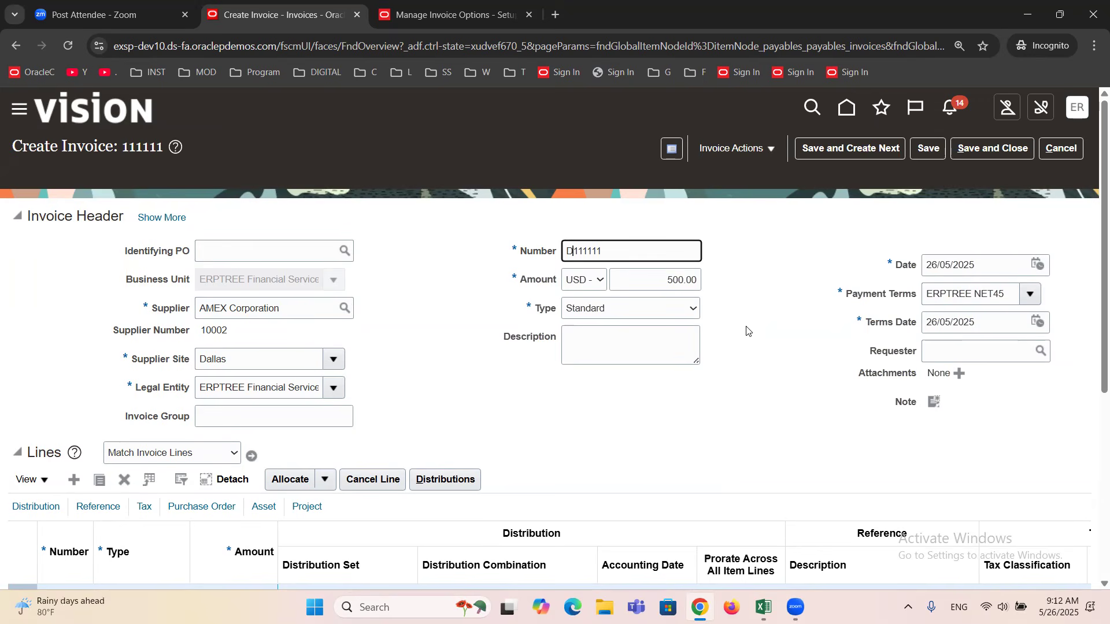
left_click(928, 148)
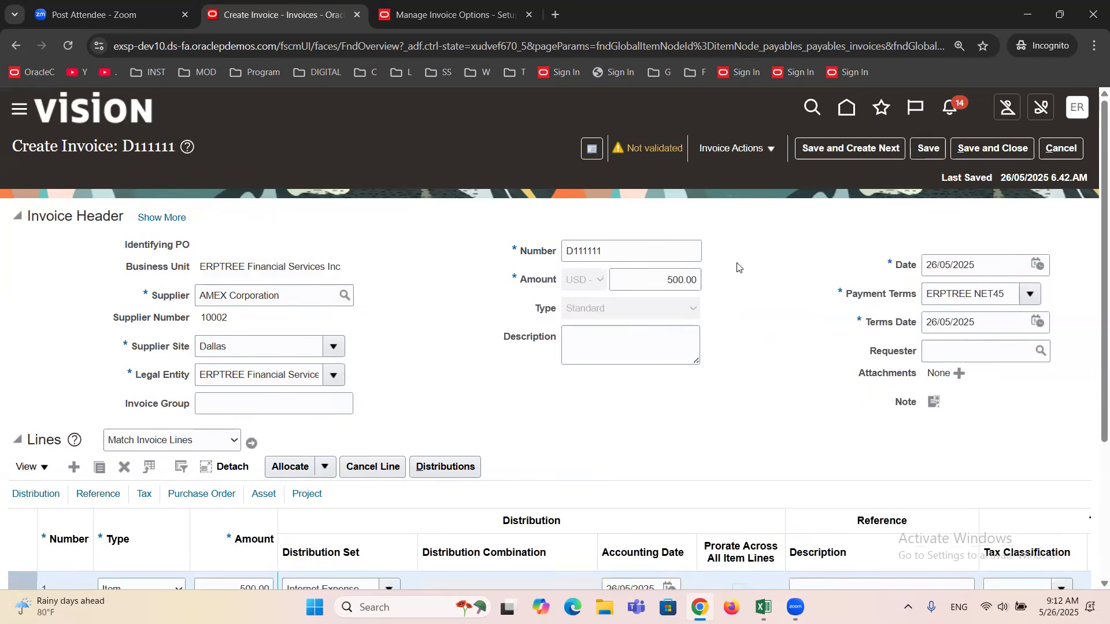
Validate invoice D111111, save it and return to the Invoices work area.
left_click(769, 152)
left_click(760, 215)
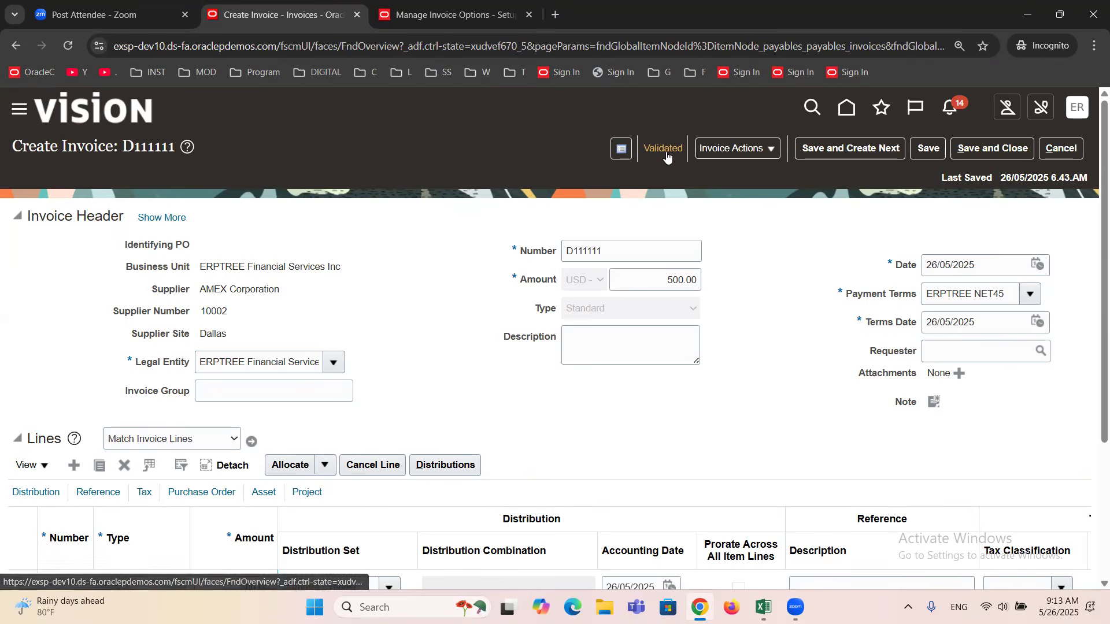
left_click(991, 152)
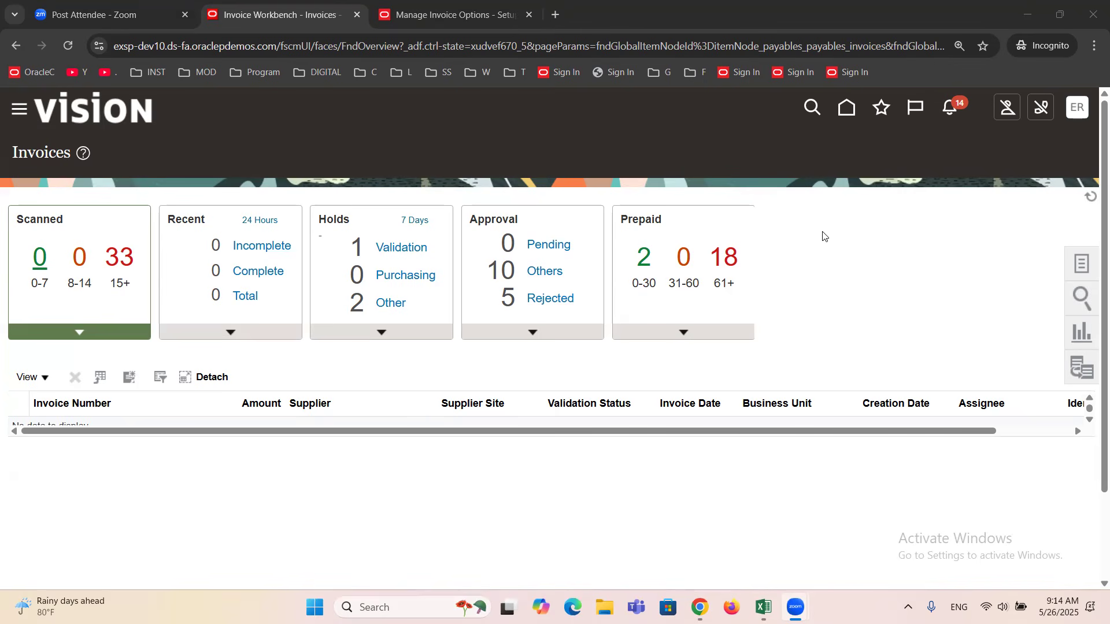
left_click(880, 254)
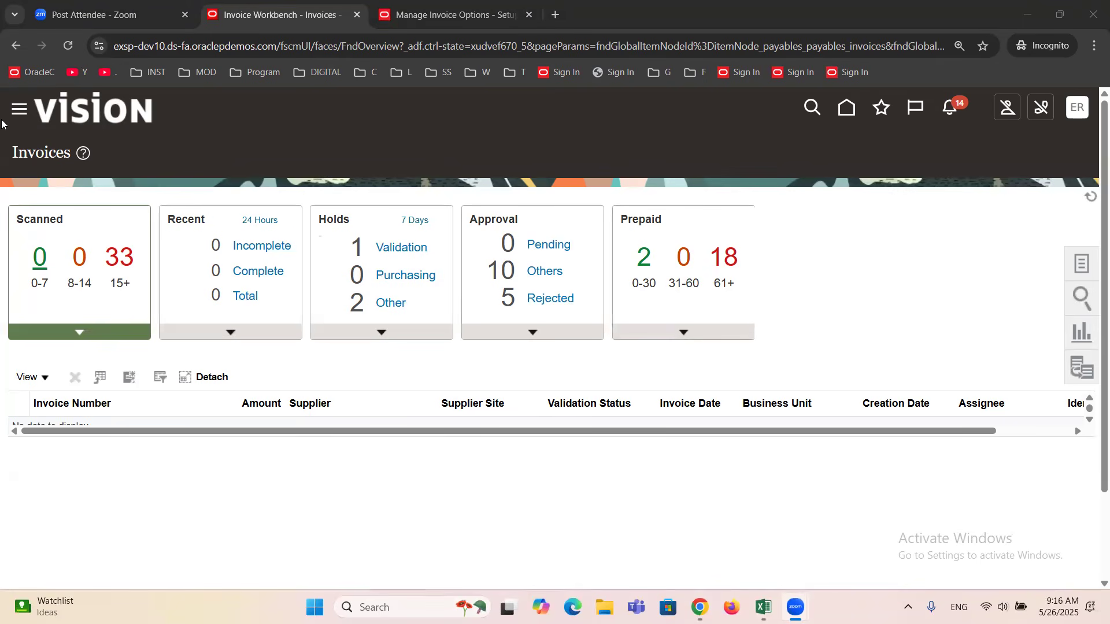
Go to the Suppliers work area under Procurement and open Manage Suppliers.
left_click(18, 112)
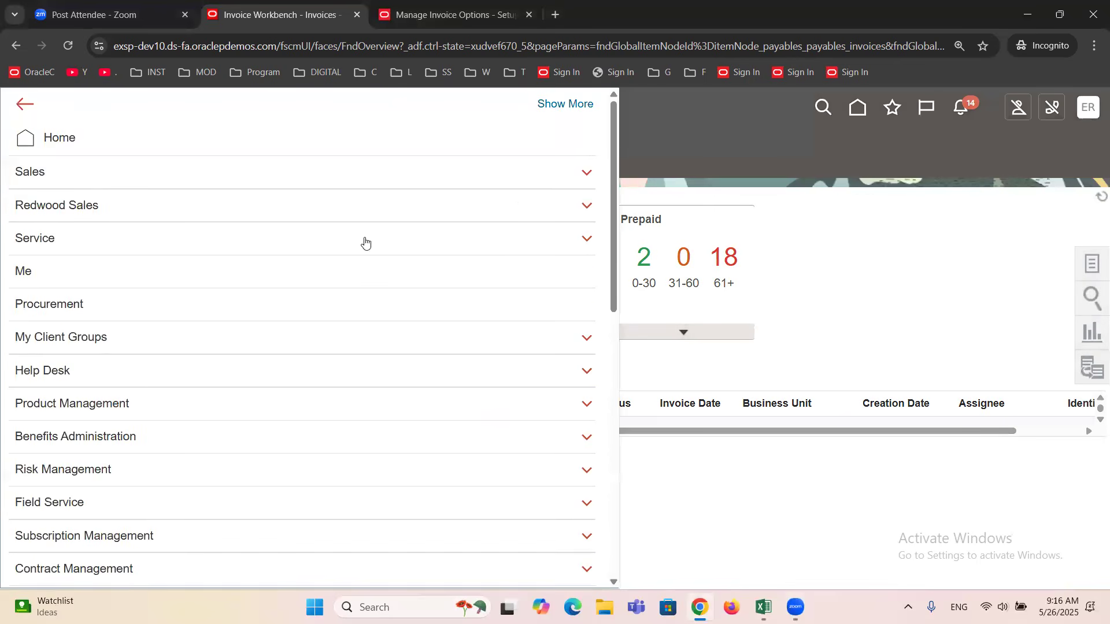
scroll(189, 413, "down", 3)
left_click(55, 165)
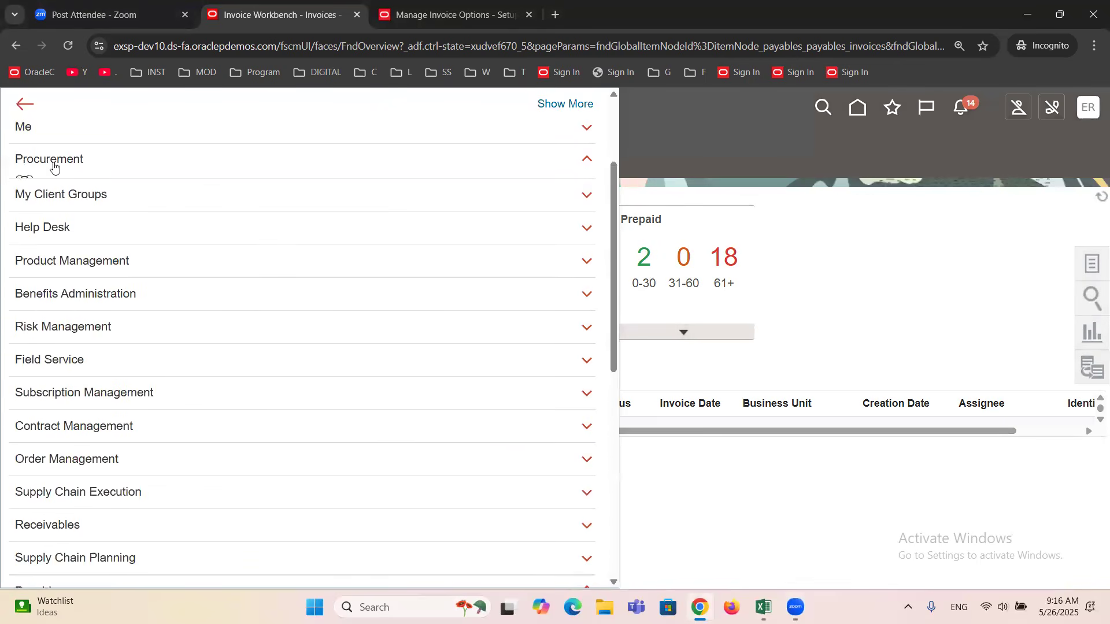
left_click(64, 187)
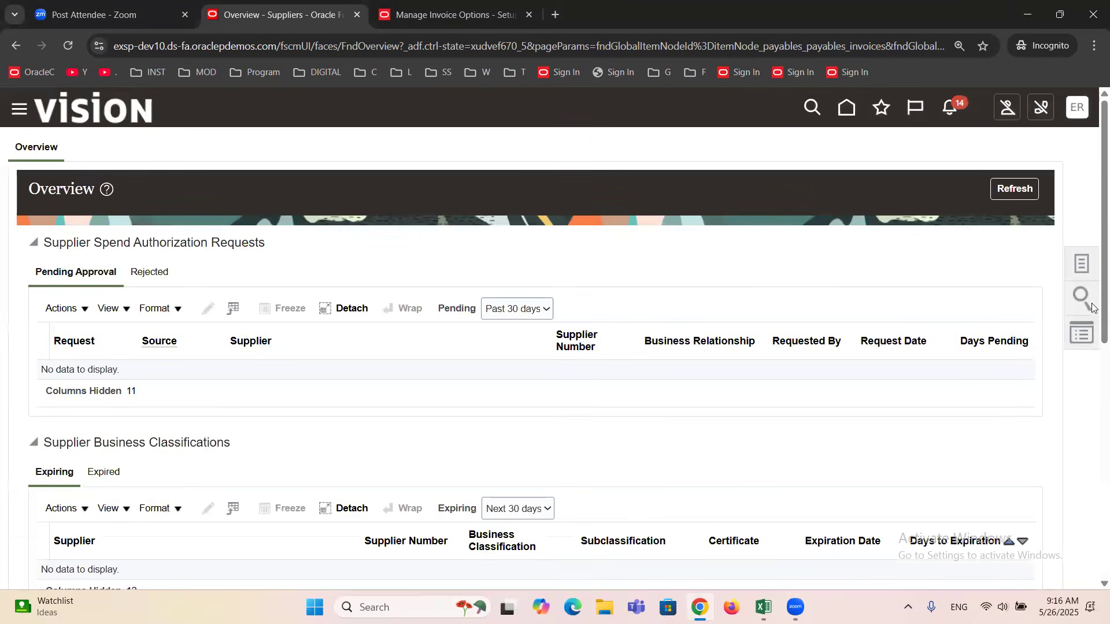
left_click(1079, 265)
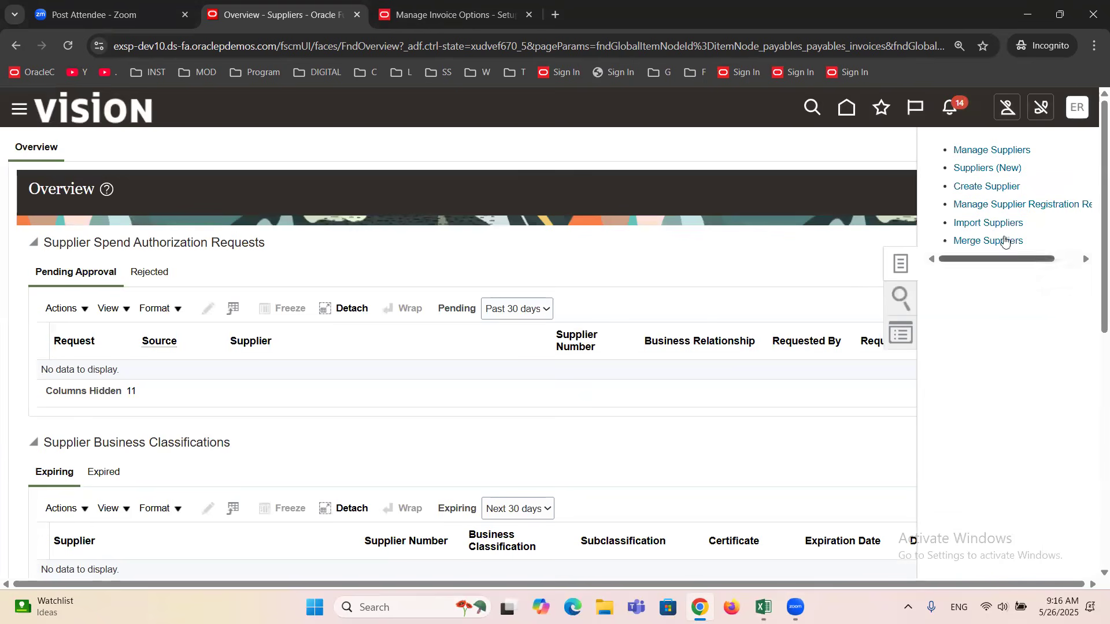
left_click(976, 152)
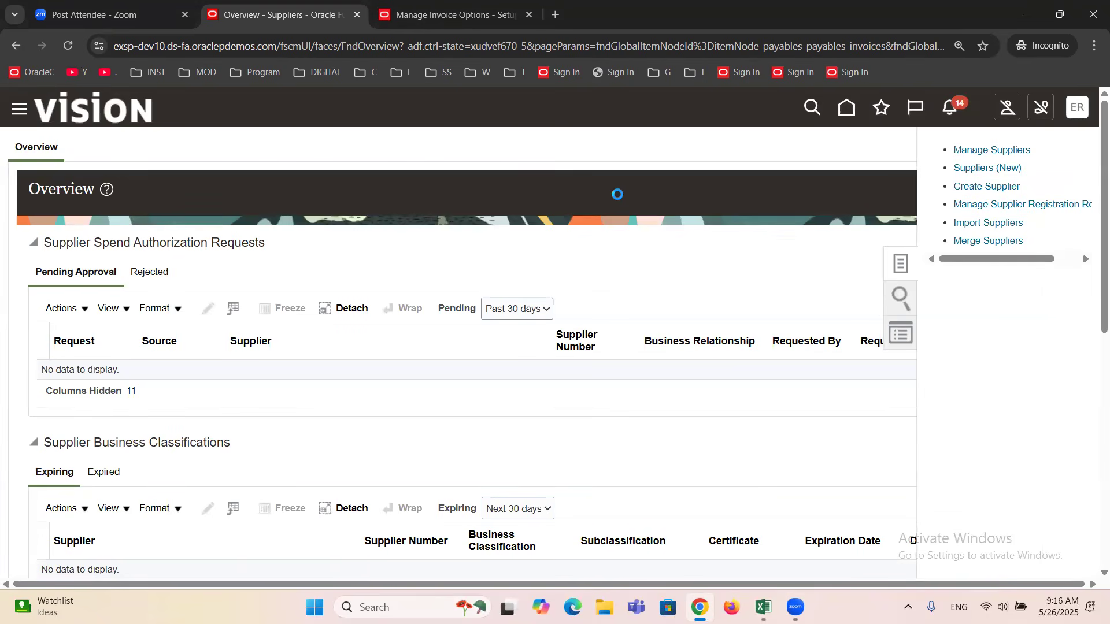
Search the suppliers with the keywords AMEX Cor and open the AMEX Corporation supplier for editing.
left_click(271, 293)
type("a")
key("BackSpace")
type("AME")
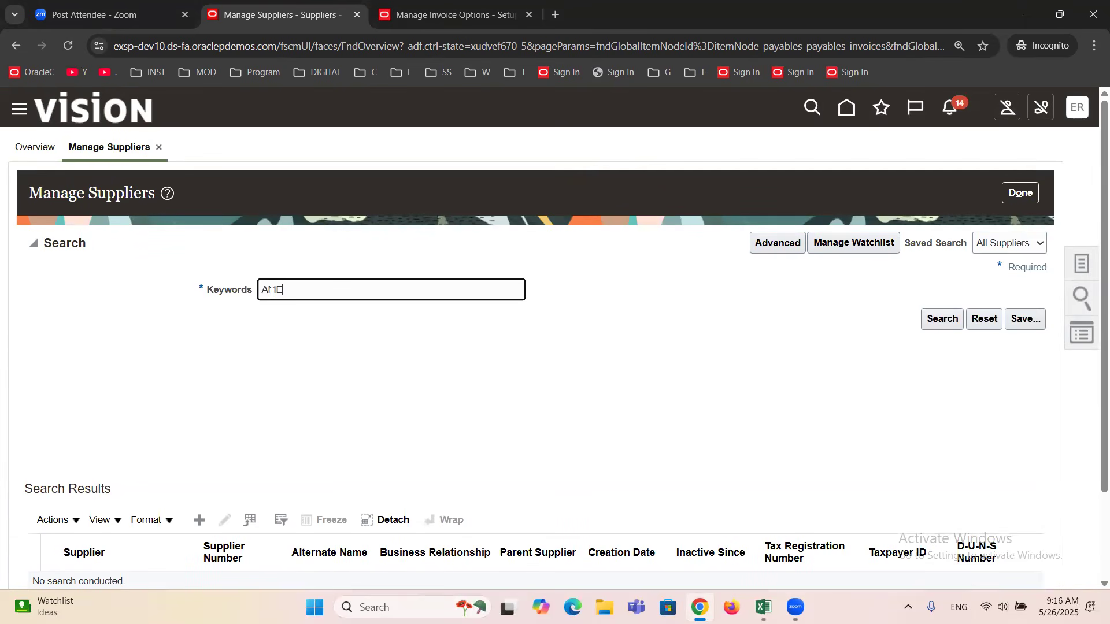
type("X Cor")
scroll(276, 358, "down", 2)
key("Return")
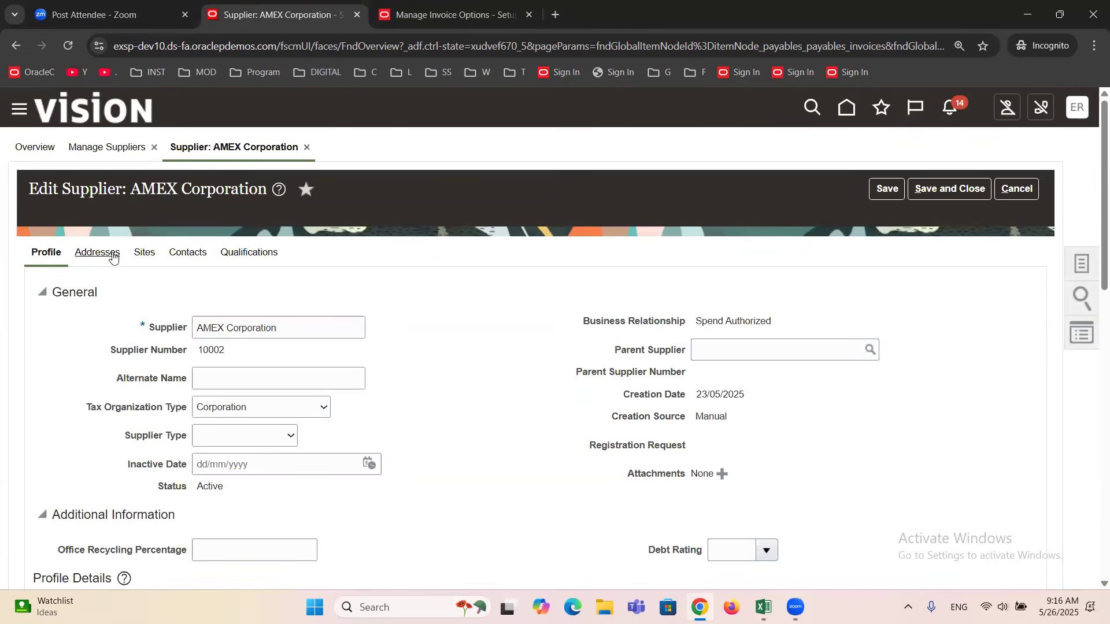
Open the supplier's Dallas site and examine its general details, site assignments and address.
left_click(145, 253)
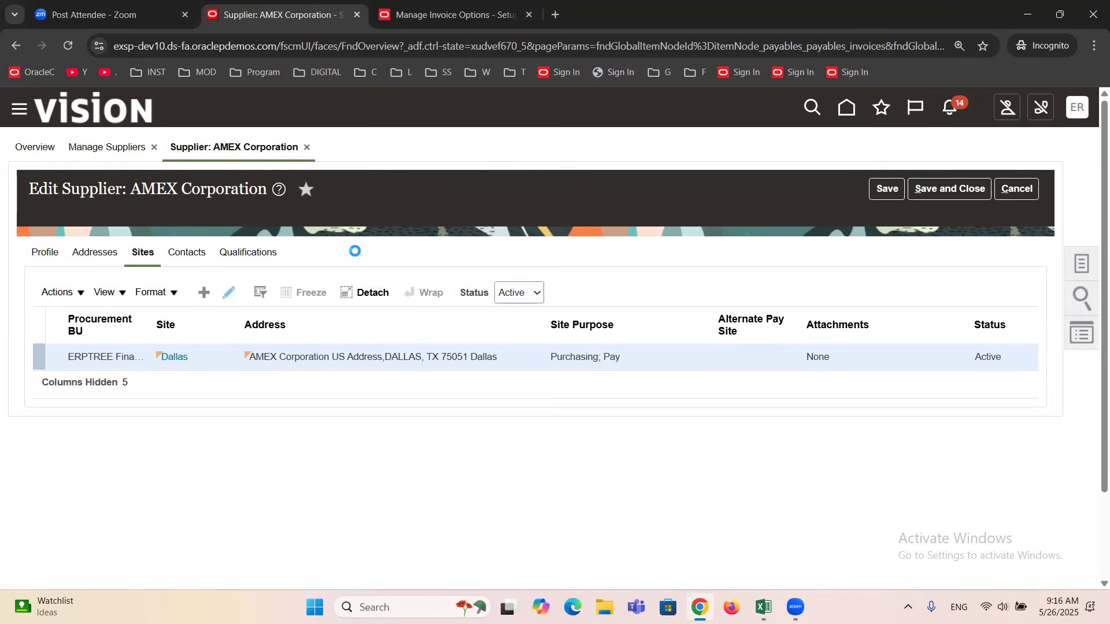
scroll(356, 256, "down", 2)
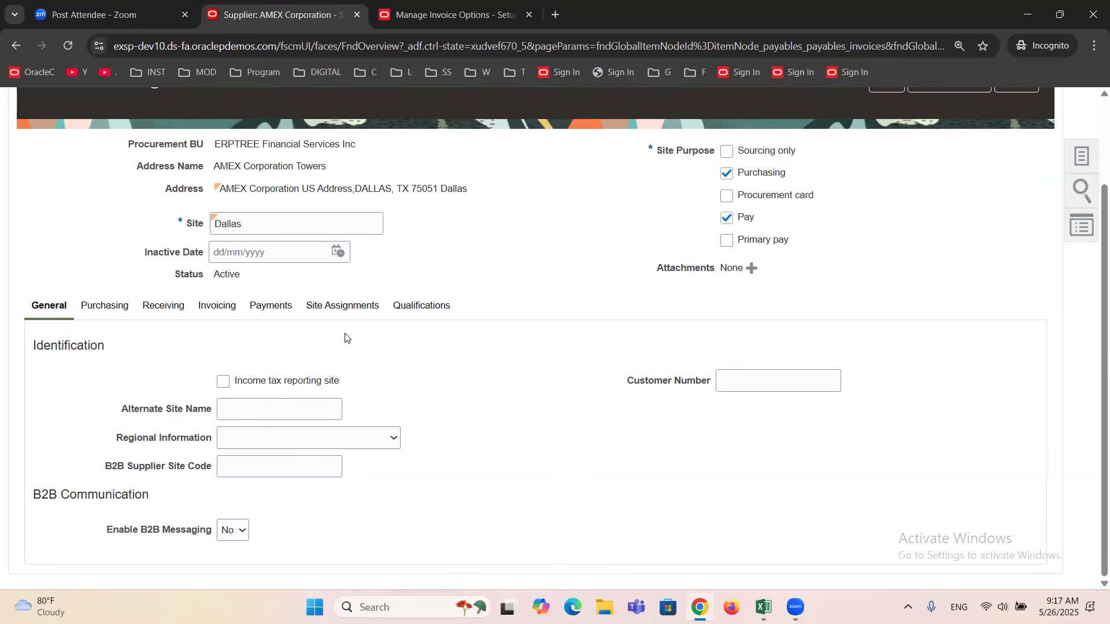
scroll(345, 338, "up", 2)
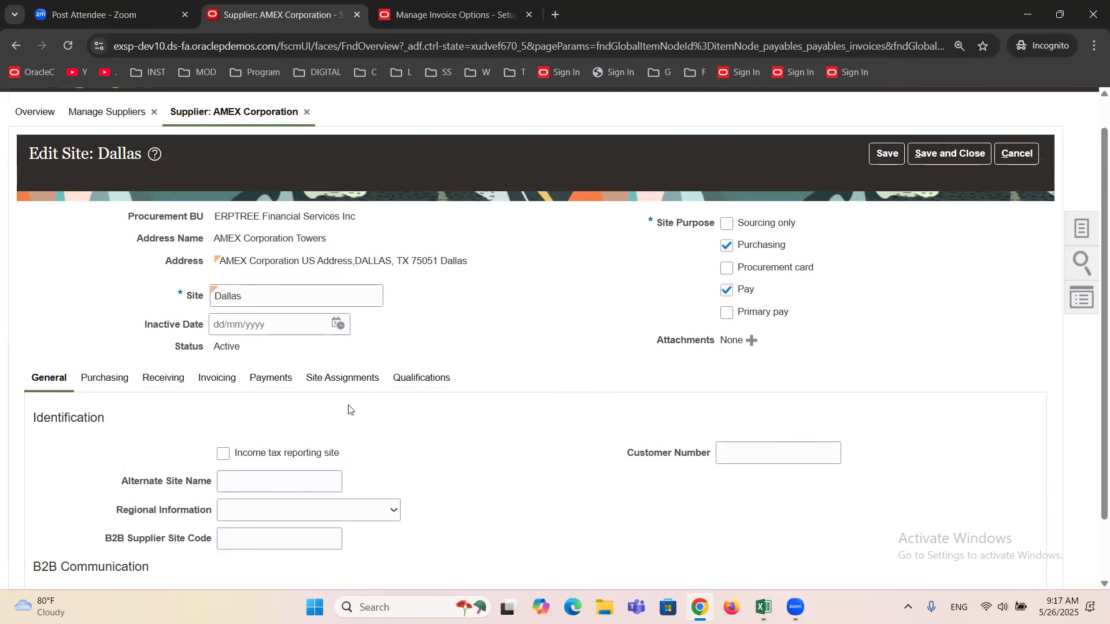
left_click(344, 379)
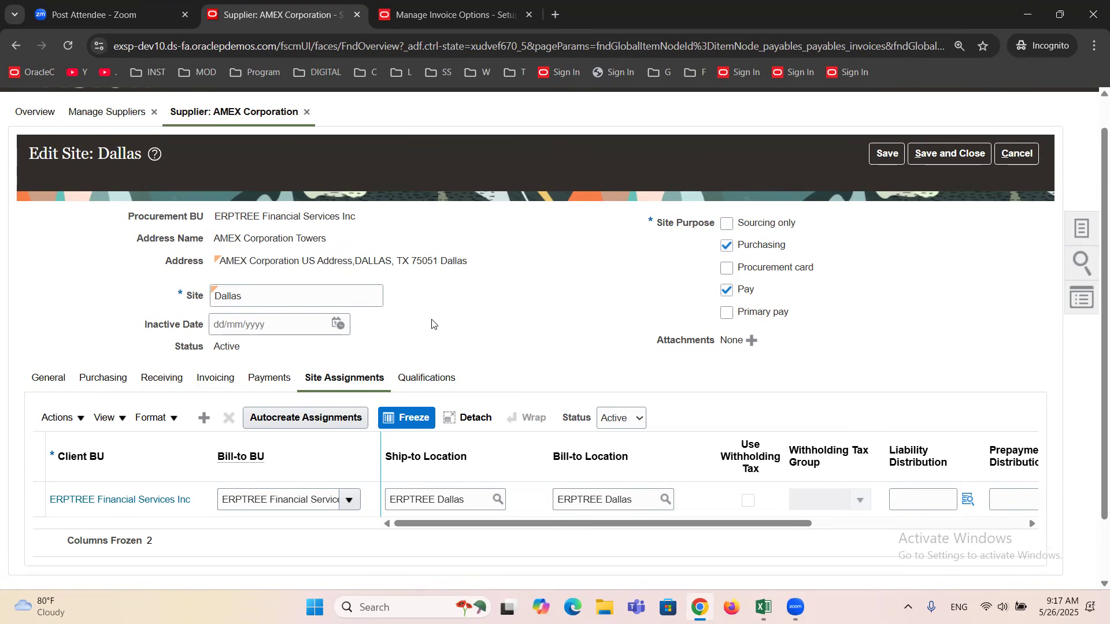
scroll(432, 324, "up", 1)
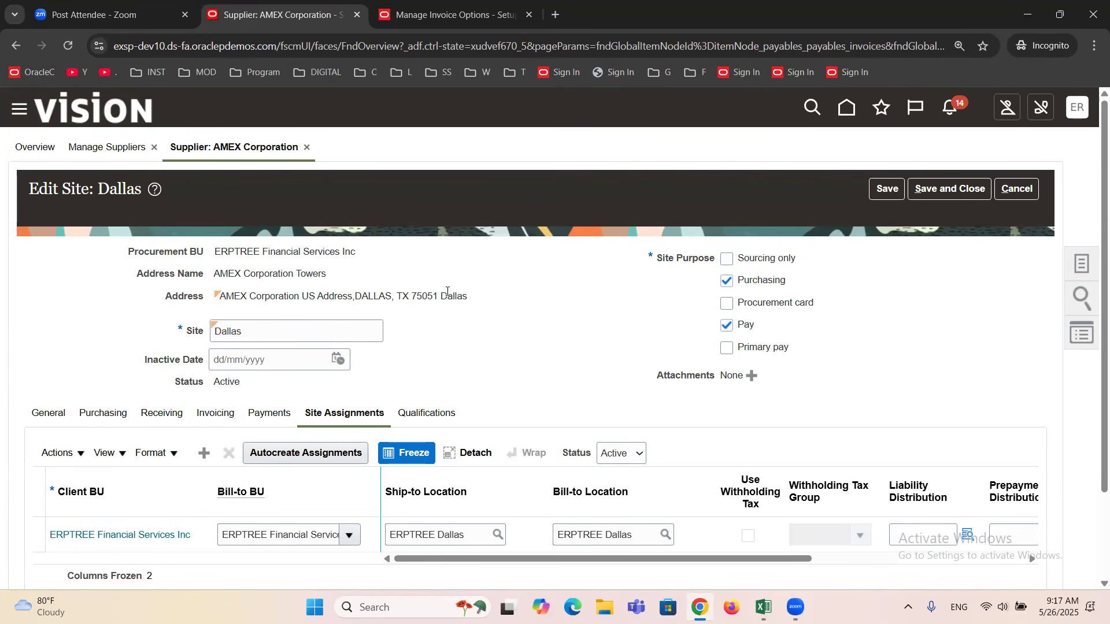
double_click(449, 297)
left_click(458, 317)
Leave the Dallas site without changes, save and close the AMEX Corporation supplier, and exit Manage Suppliers.
left_click(1018, 189)
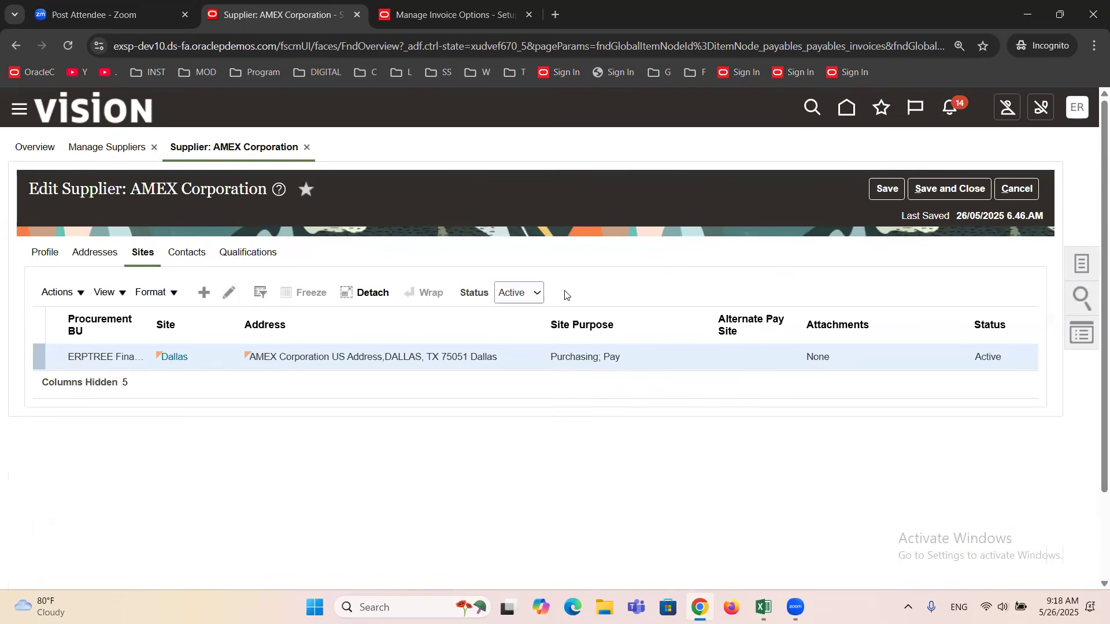
left_click(944, 187)
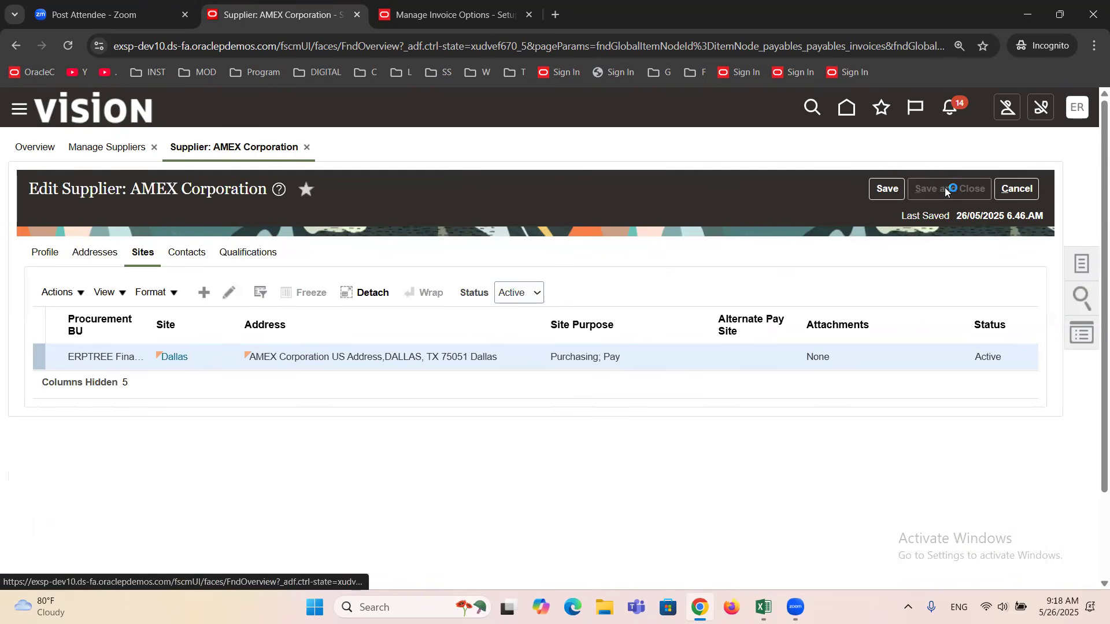
left_click(588, 237)
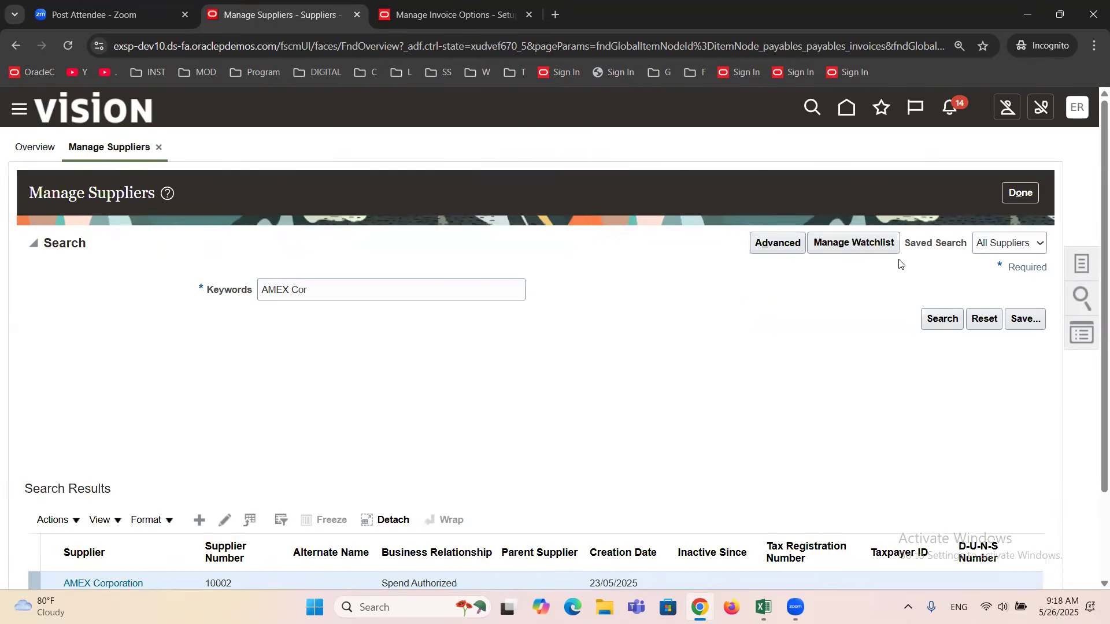
left_click(1012, 195)
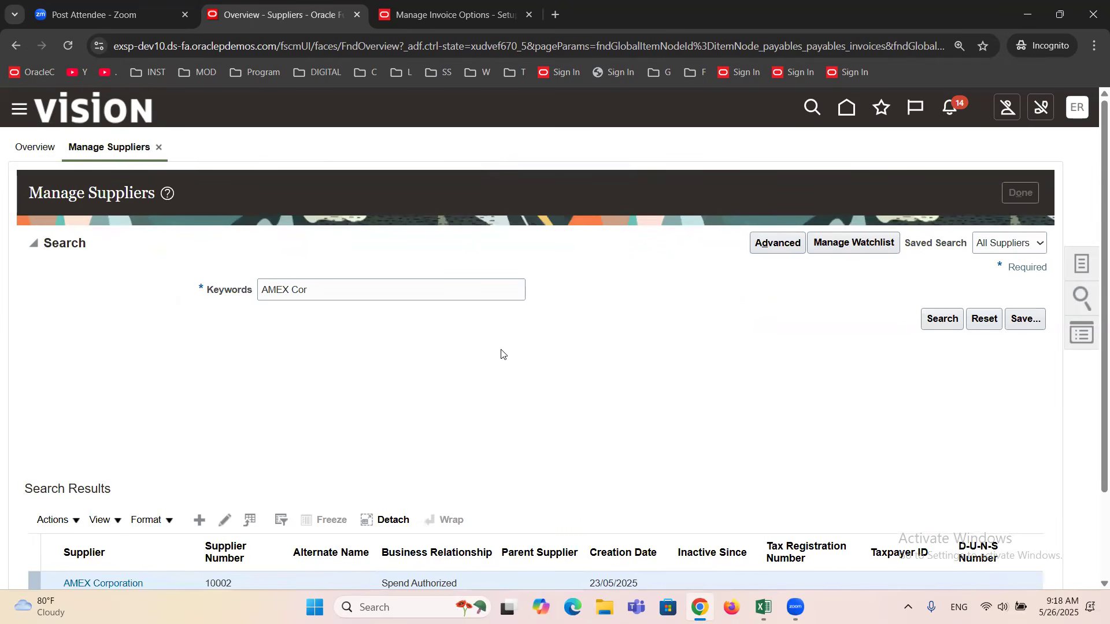